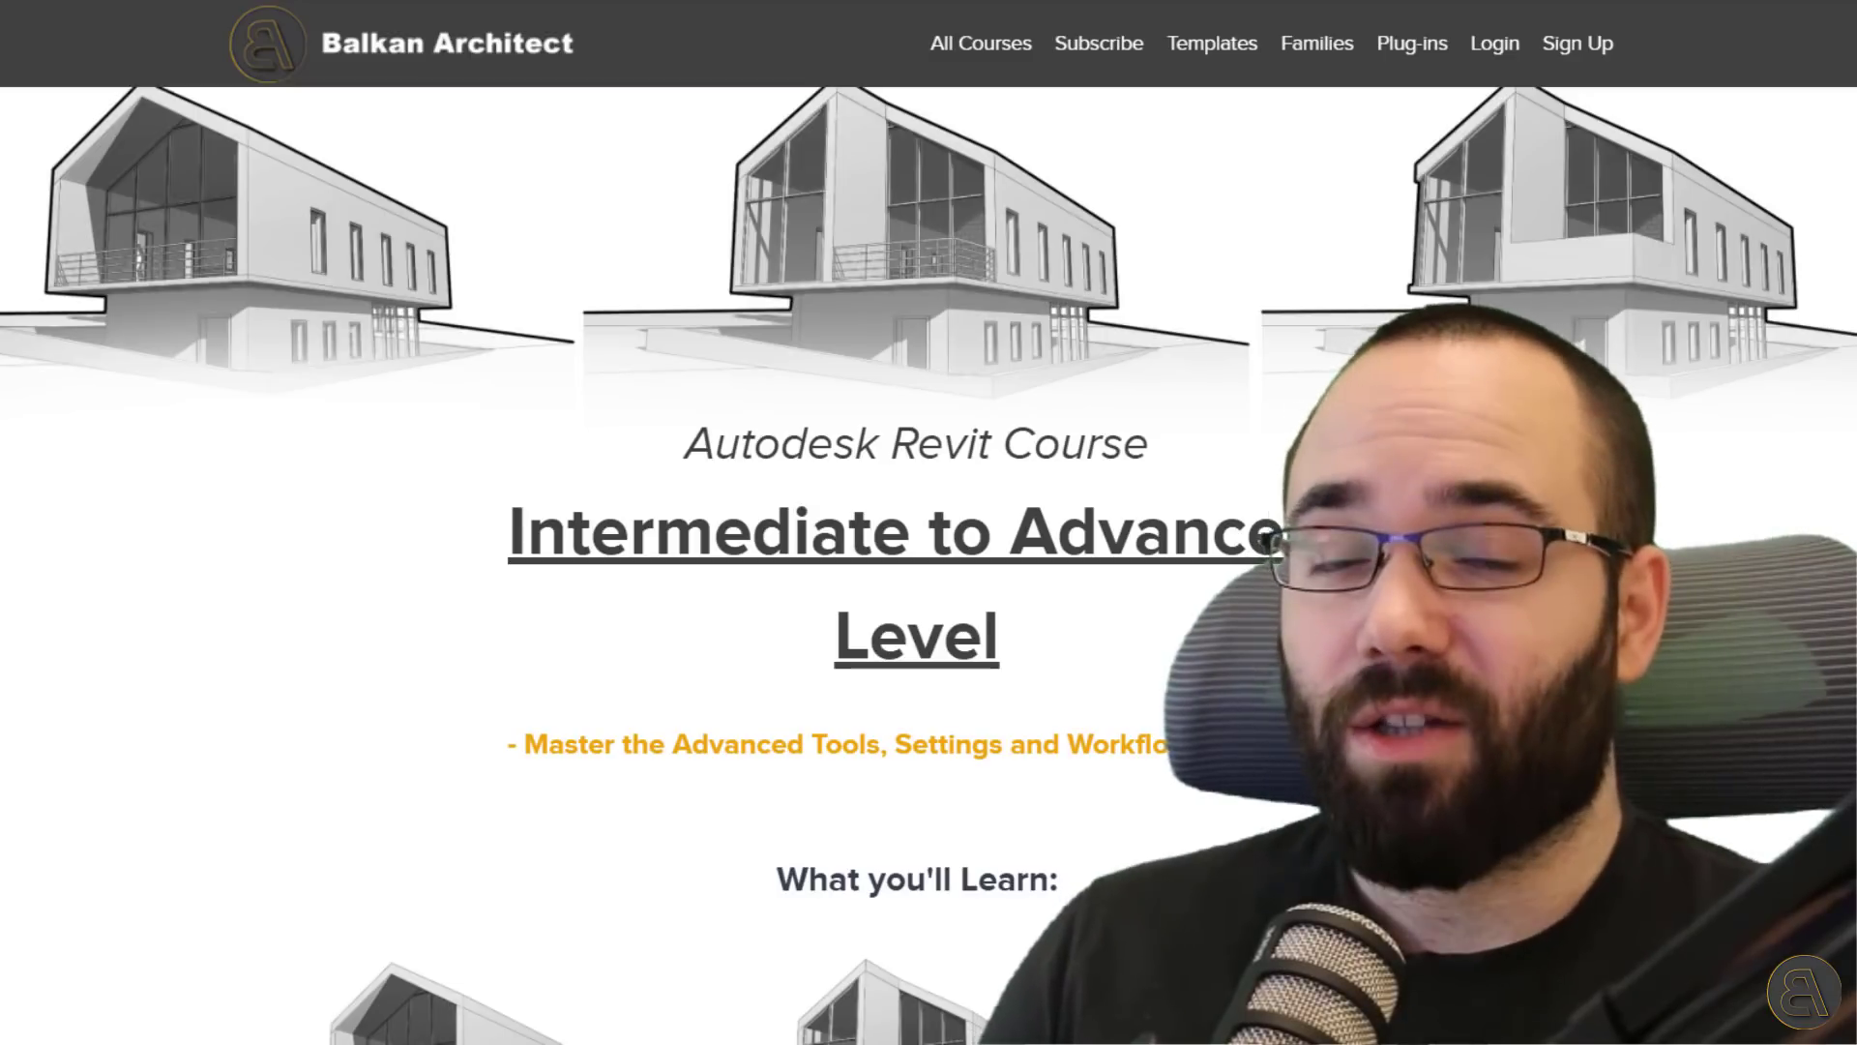
# Look through the Intermediate to Advanced Level Revit course page, from its title to the Parts and Schedules chapters.
pyautogui.scroll(-2, 580, 565)
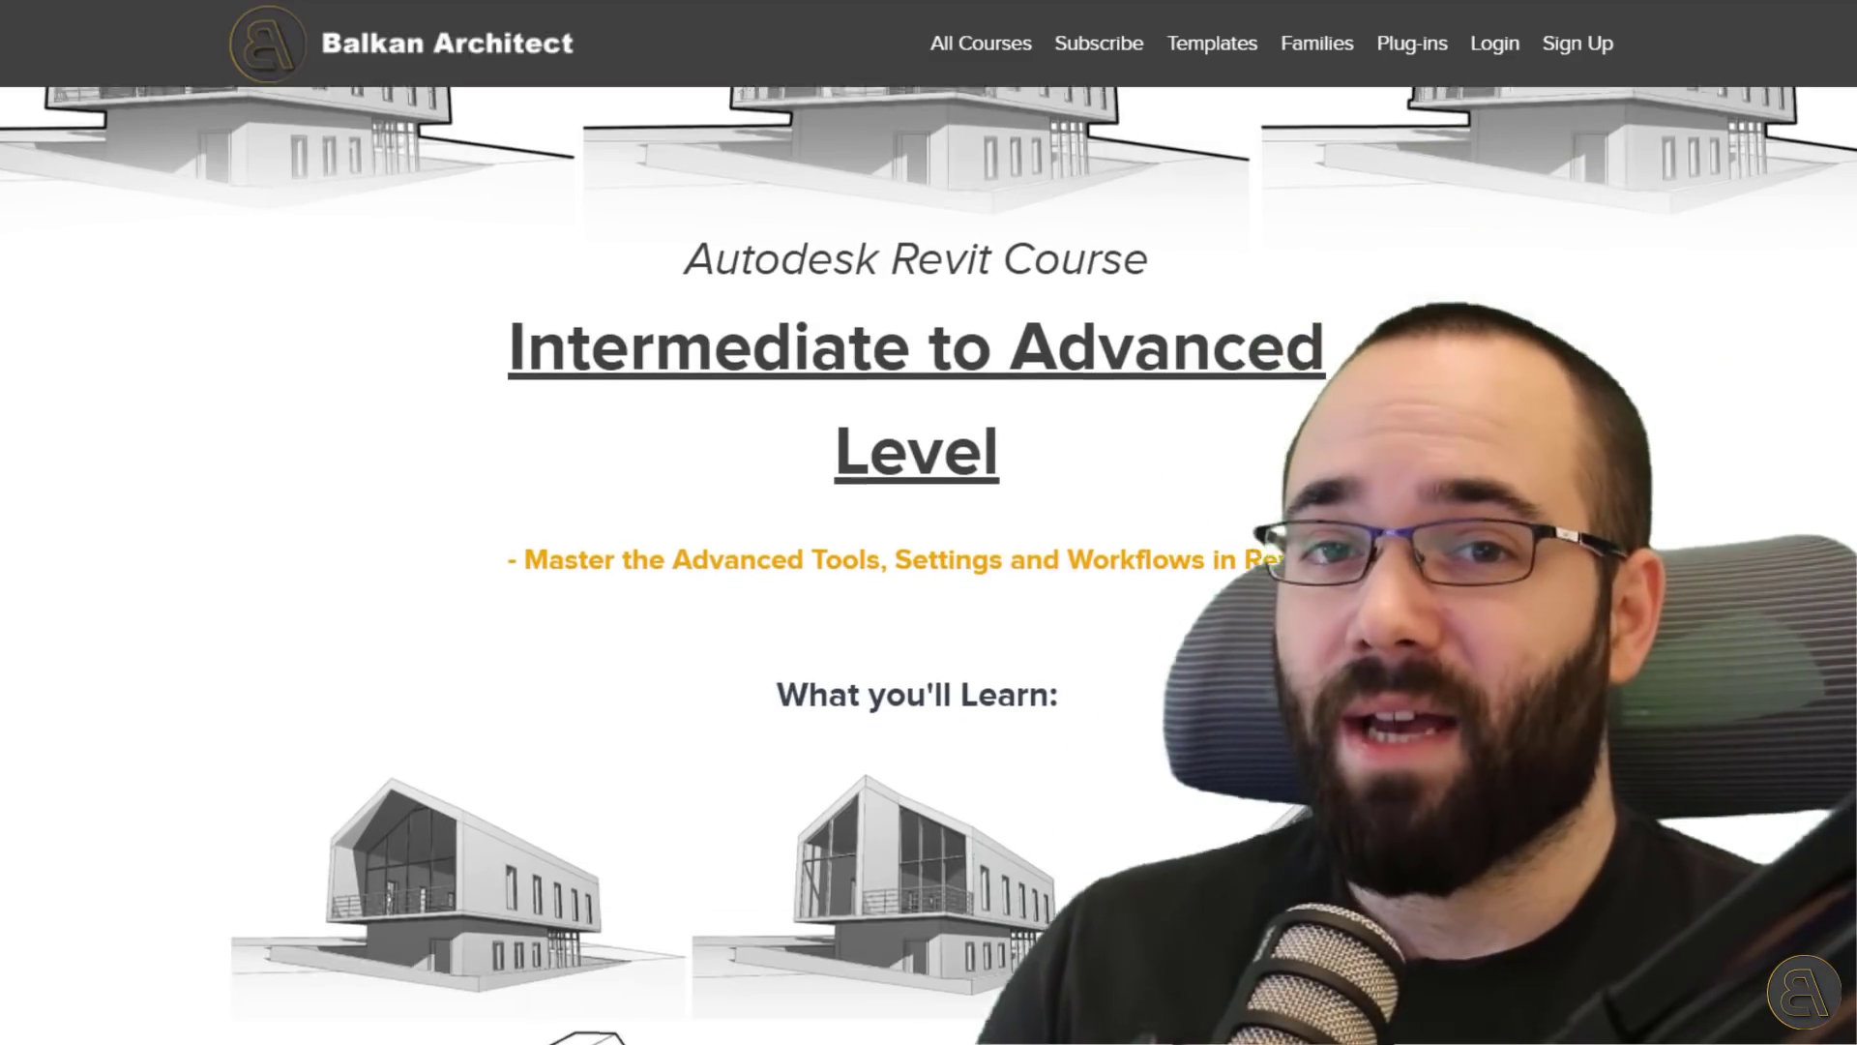
pyautogui.scroll(-9, 581, 564)
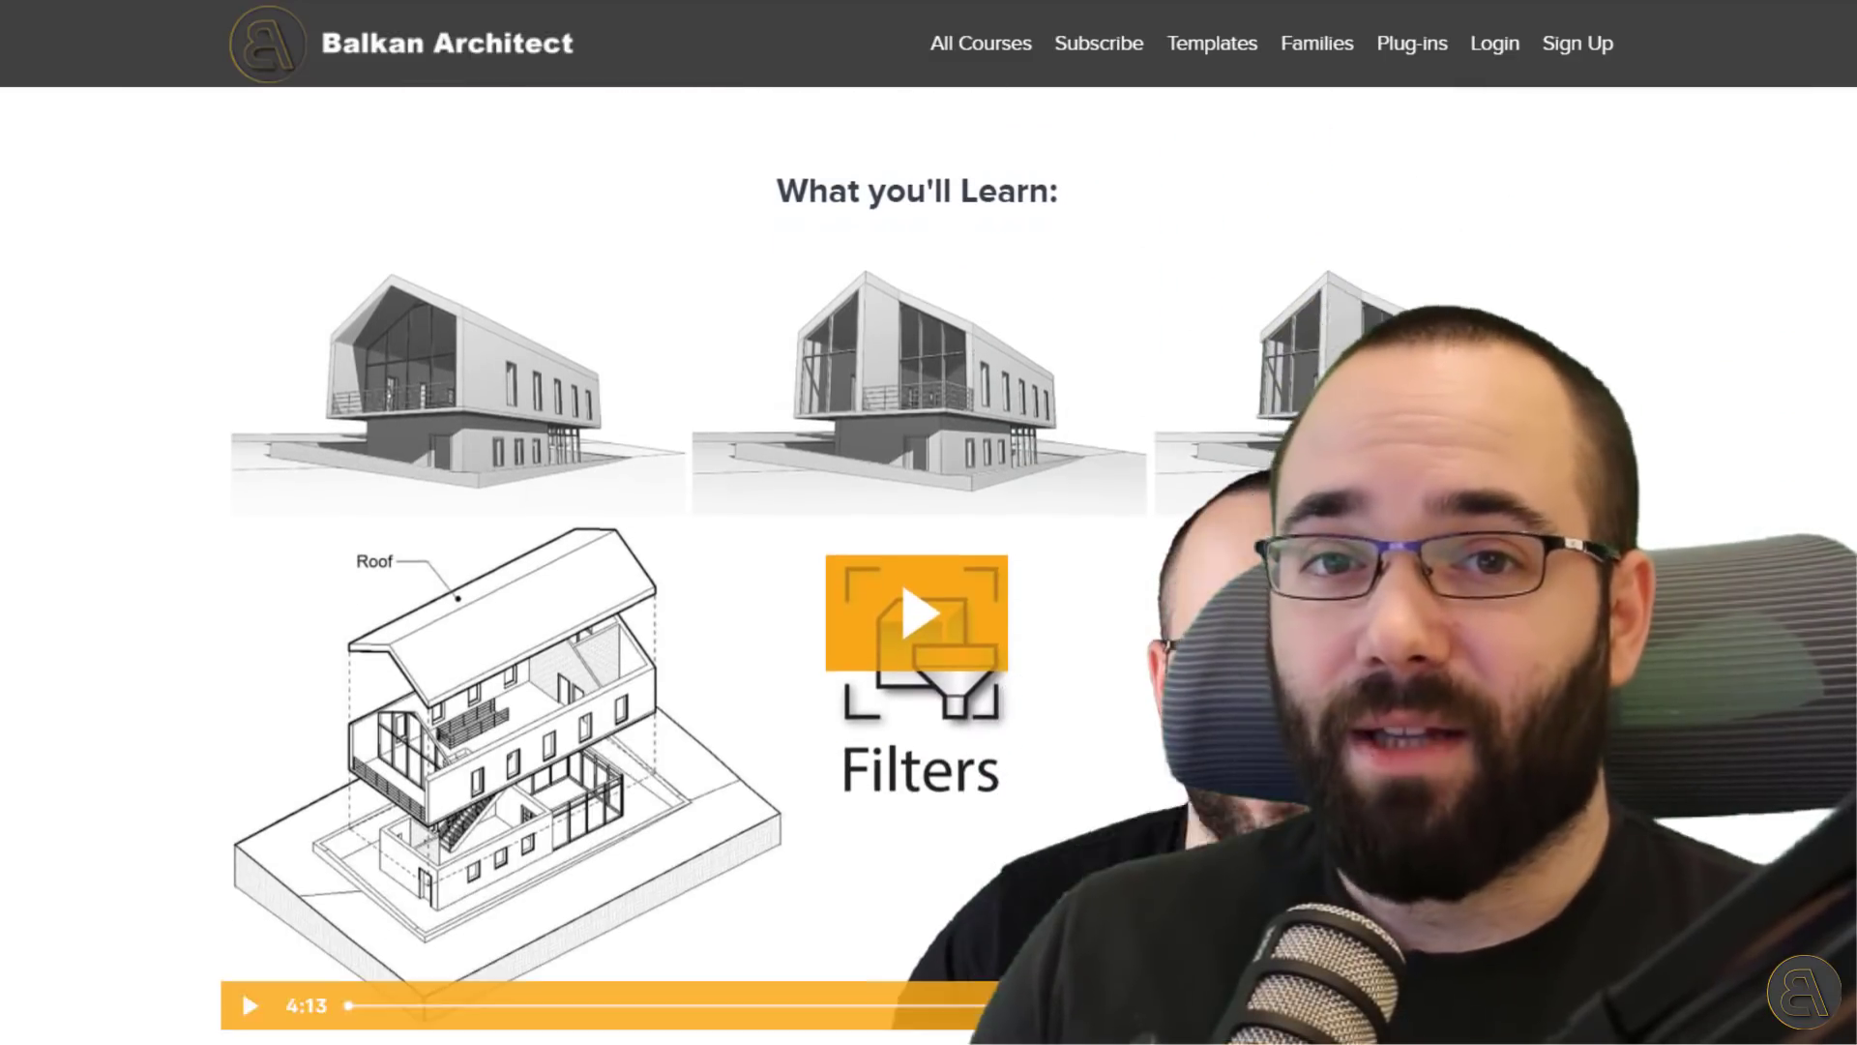
pyautogui.scroll(-7, 581, 565)
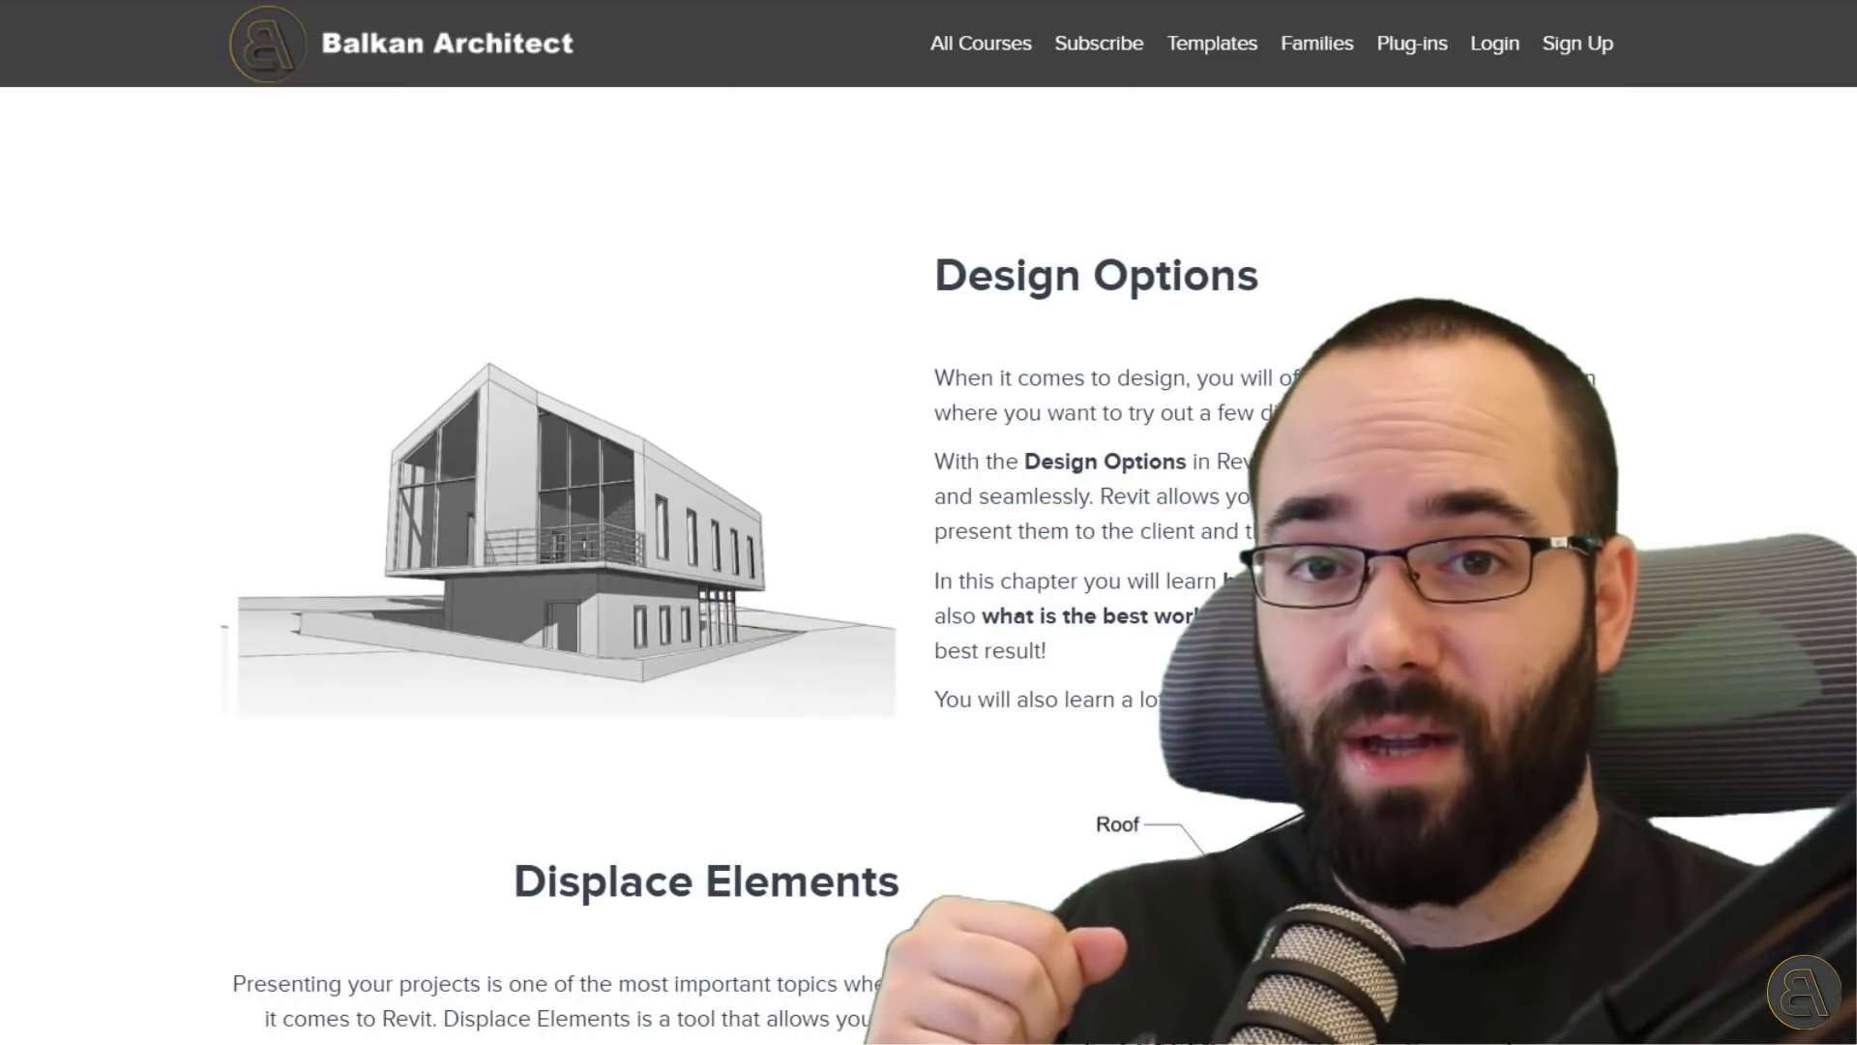
pyautogui.scroll(-6, 580, 565)
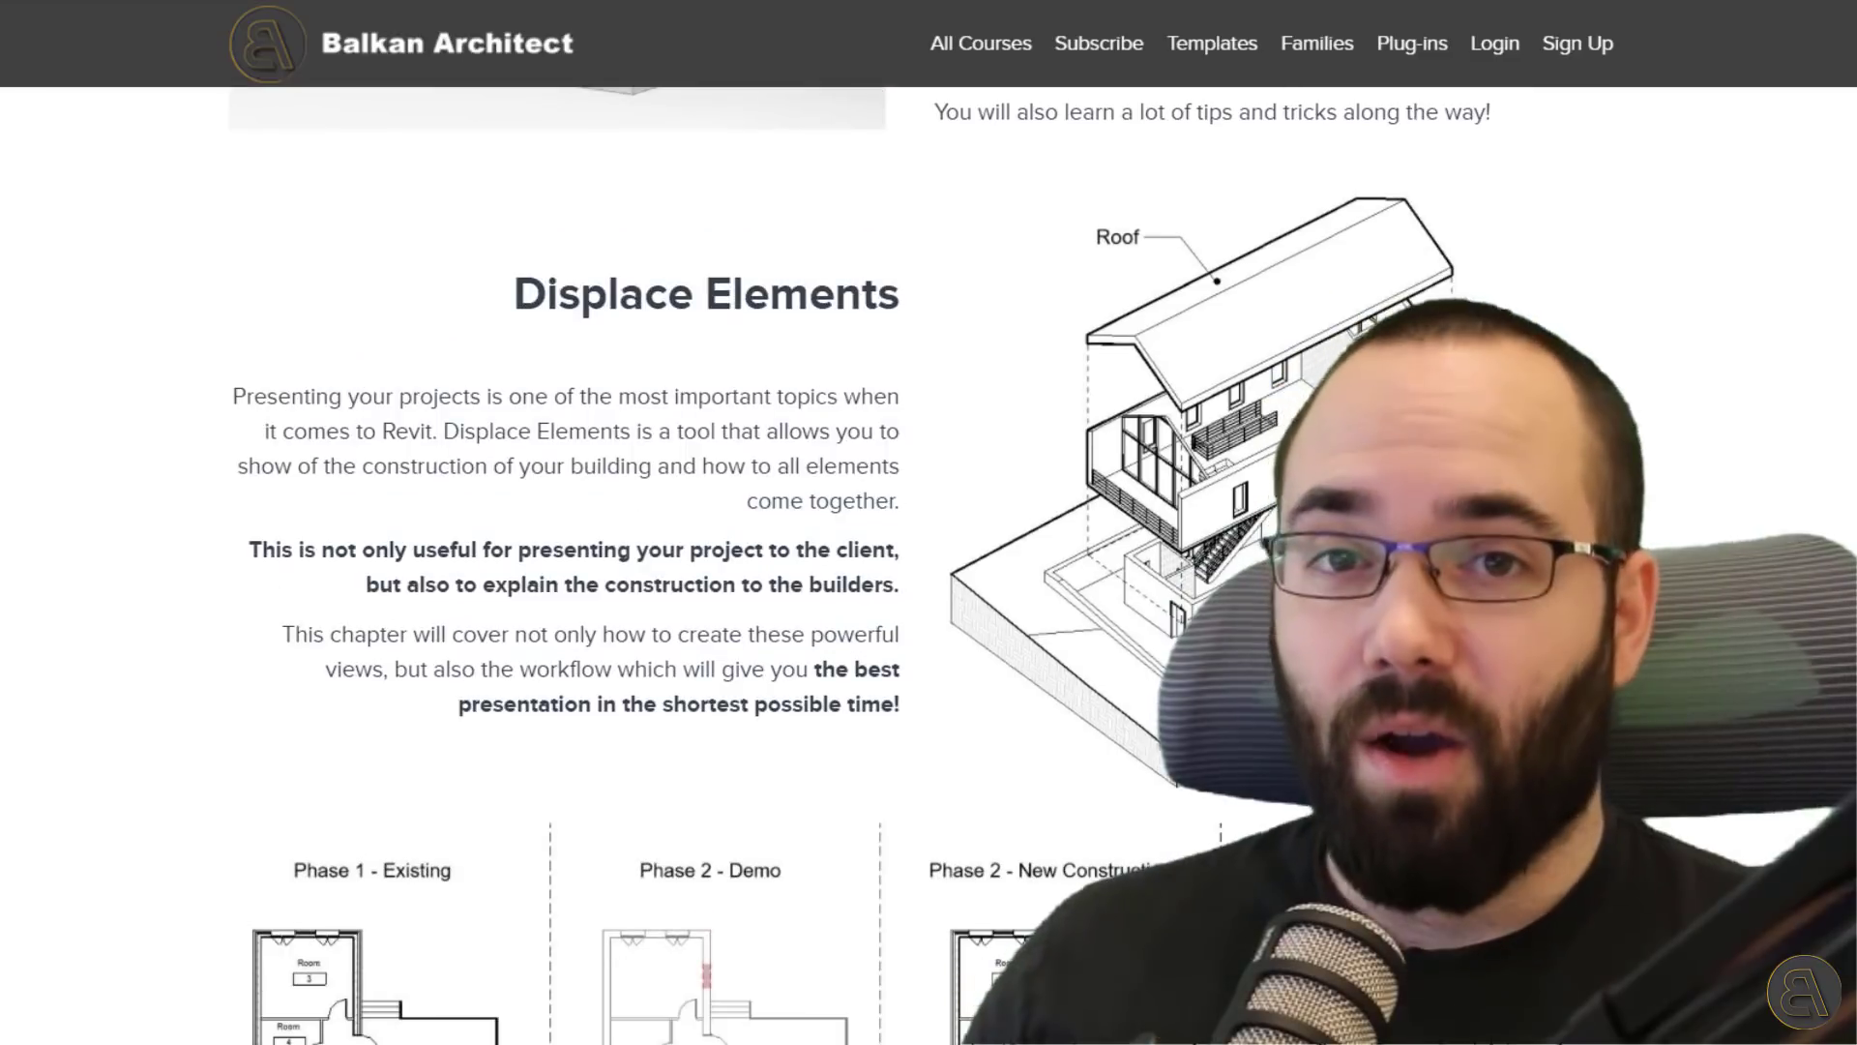
pyautogui.scroll(-7, 581, 565)
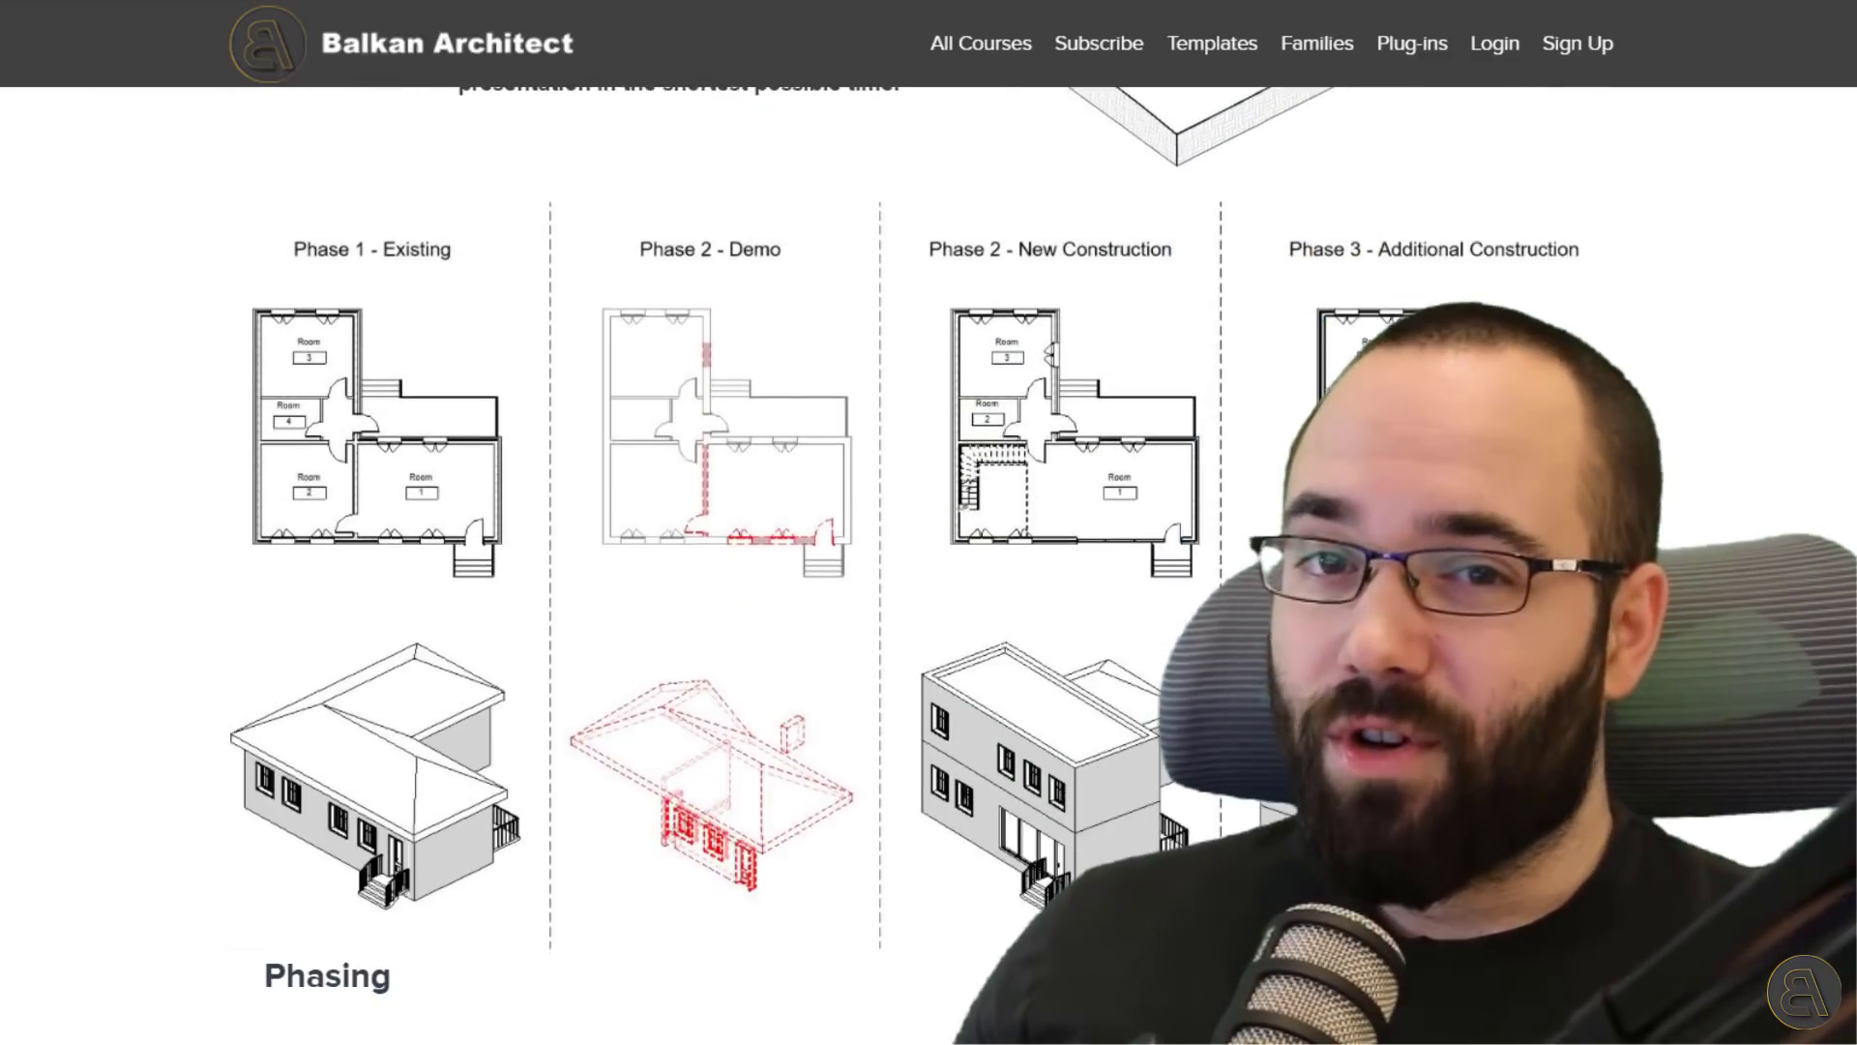
pyautogui.scroll(-10, 580, 565)
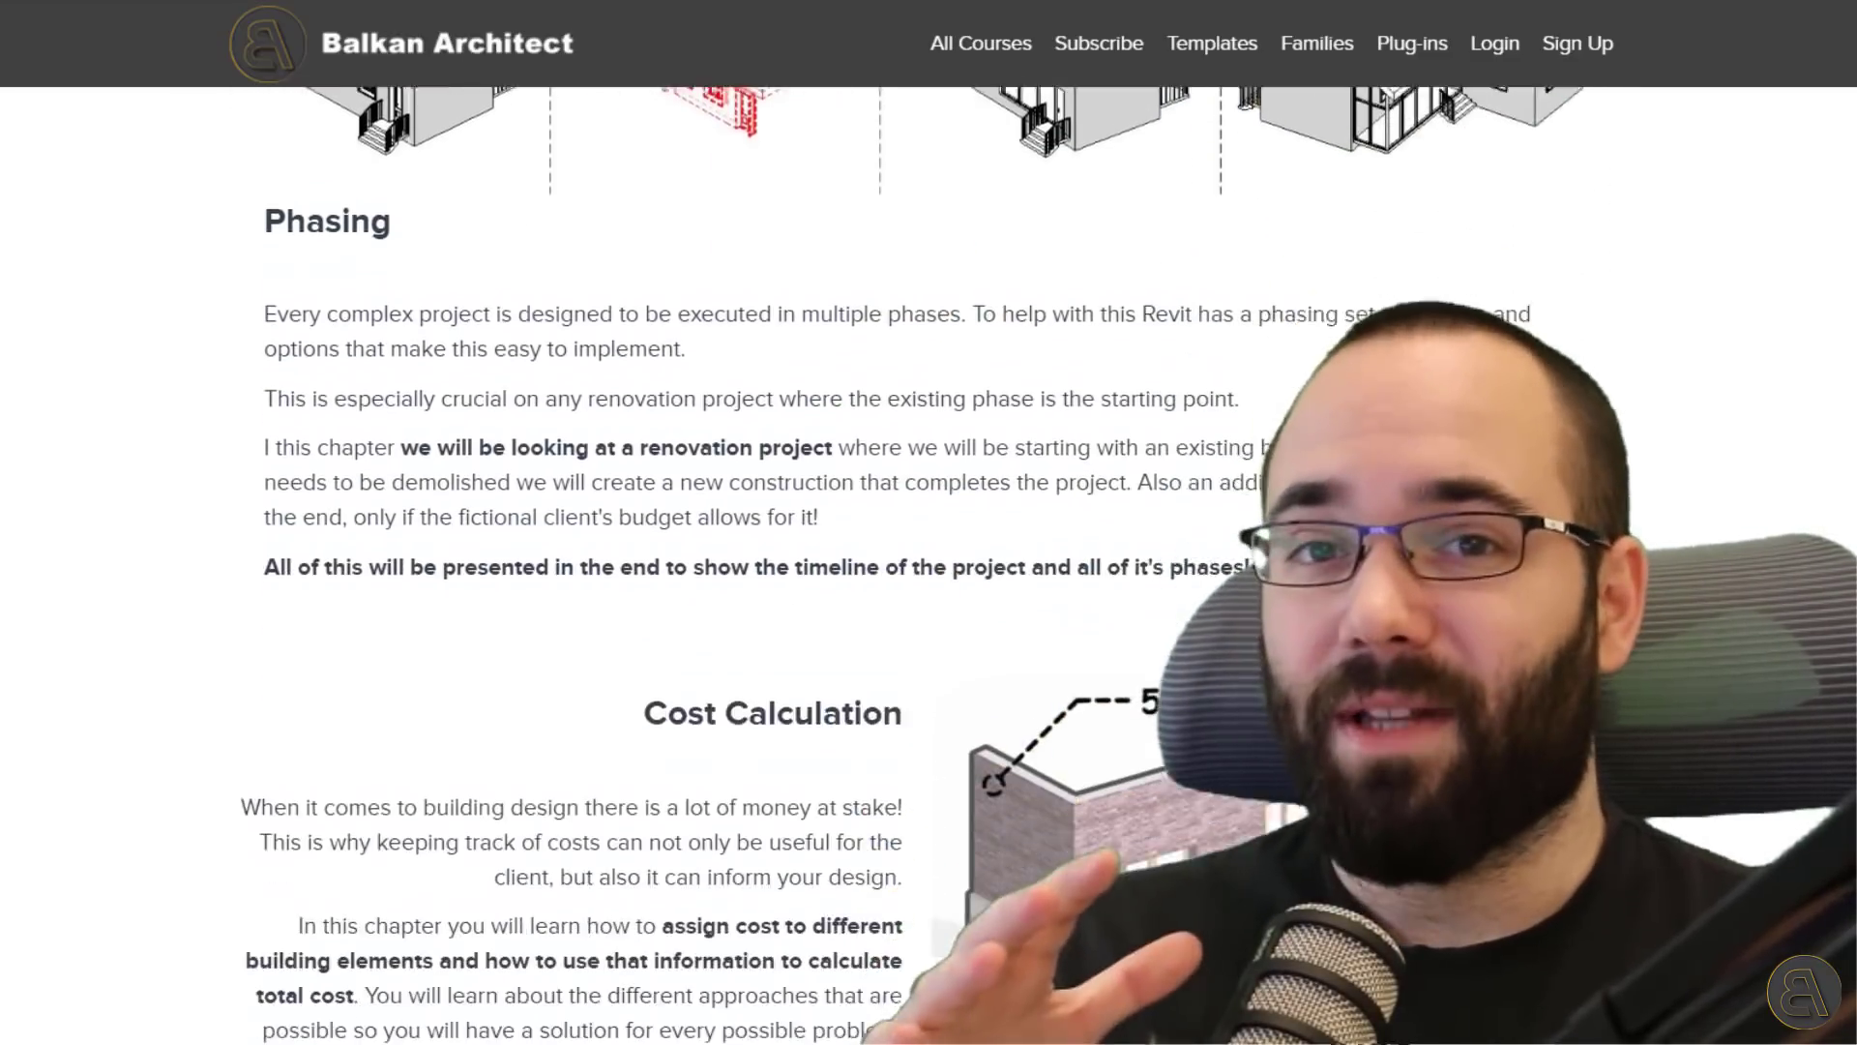
pyautogui.scroll(-10, 580, 565)
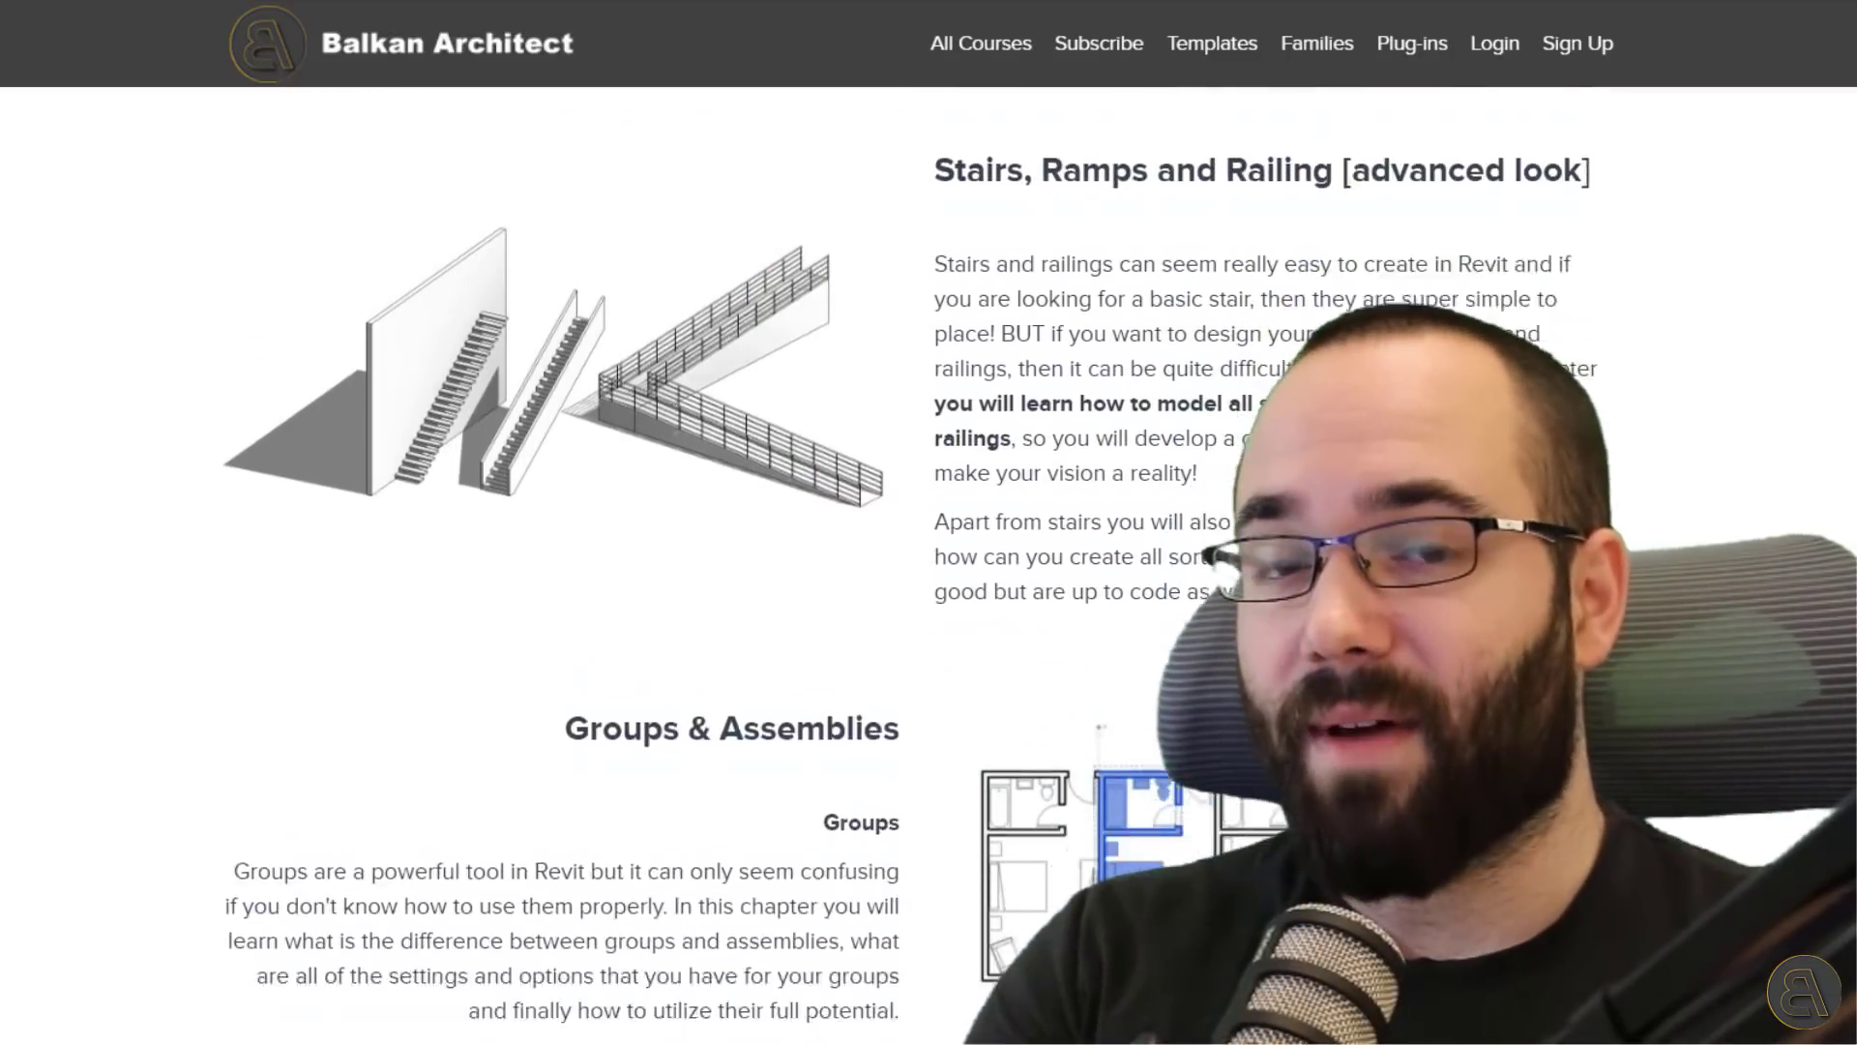
pyautogui.scroll(-9, 580, 565)
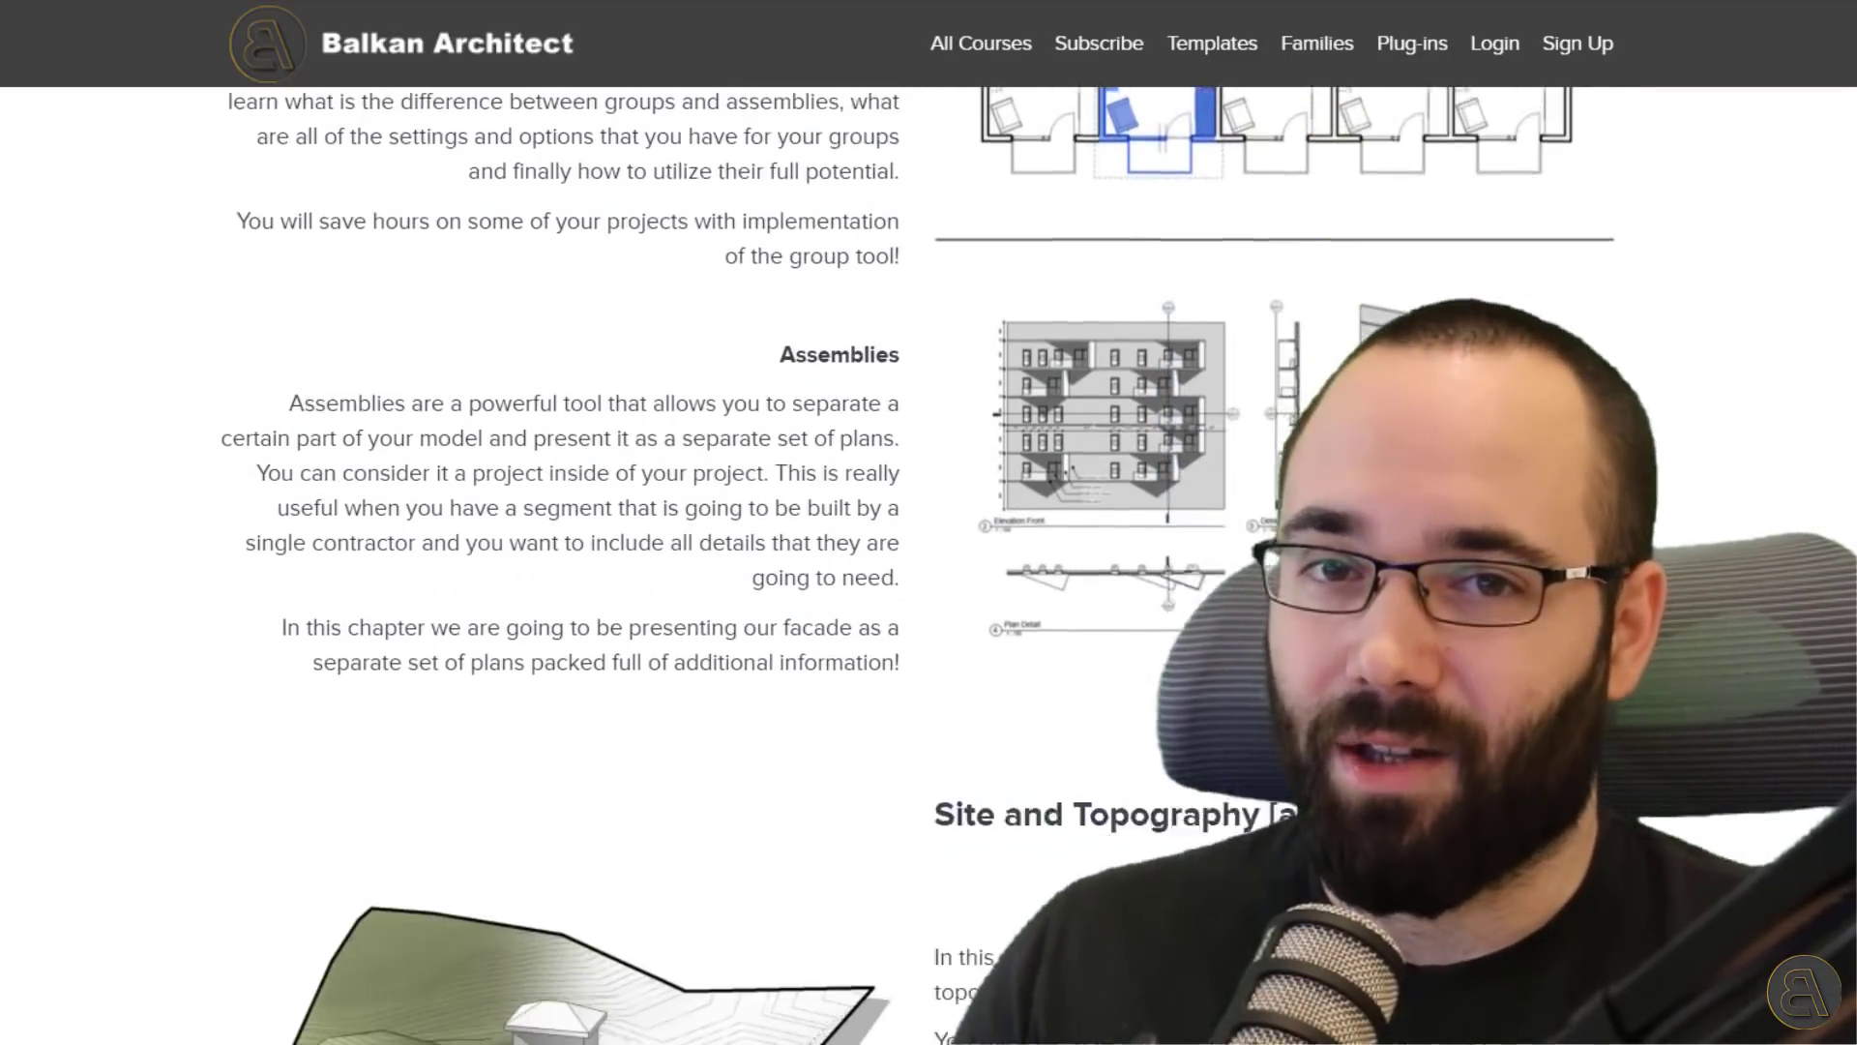
pyautogui.scroll(-13, 581, 565)
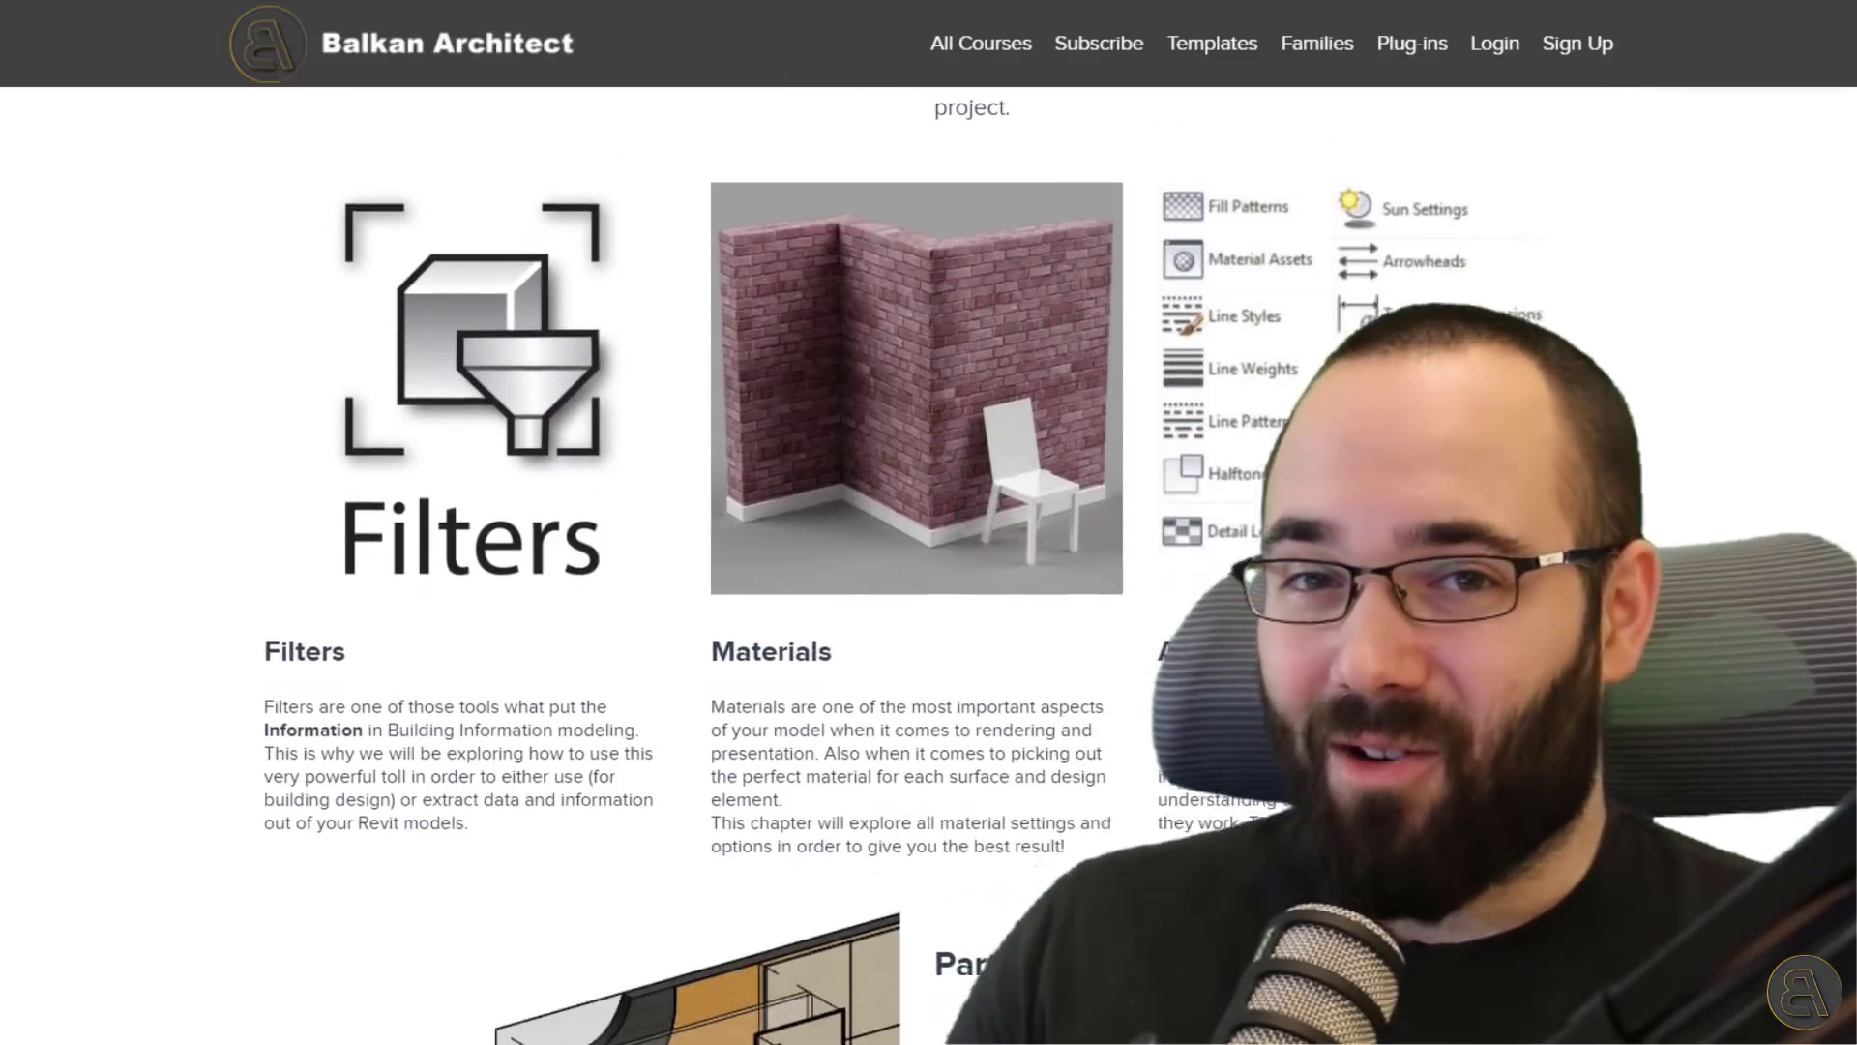
pyautogui.scroll(-3, 716, 580)
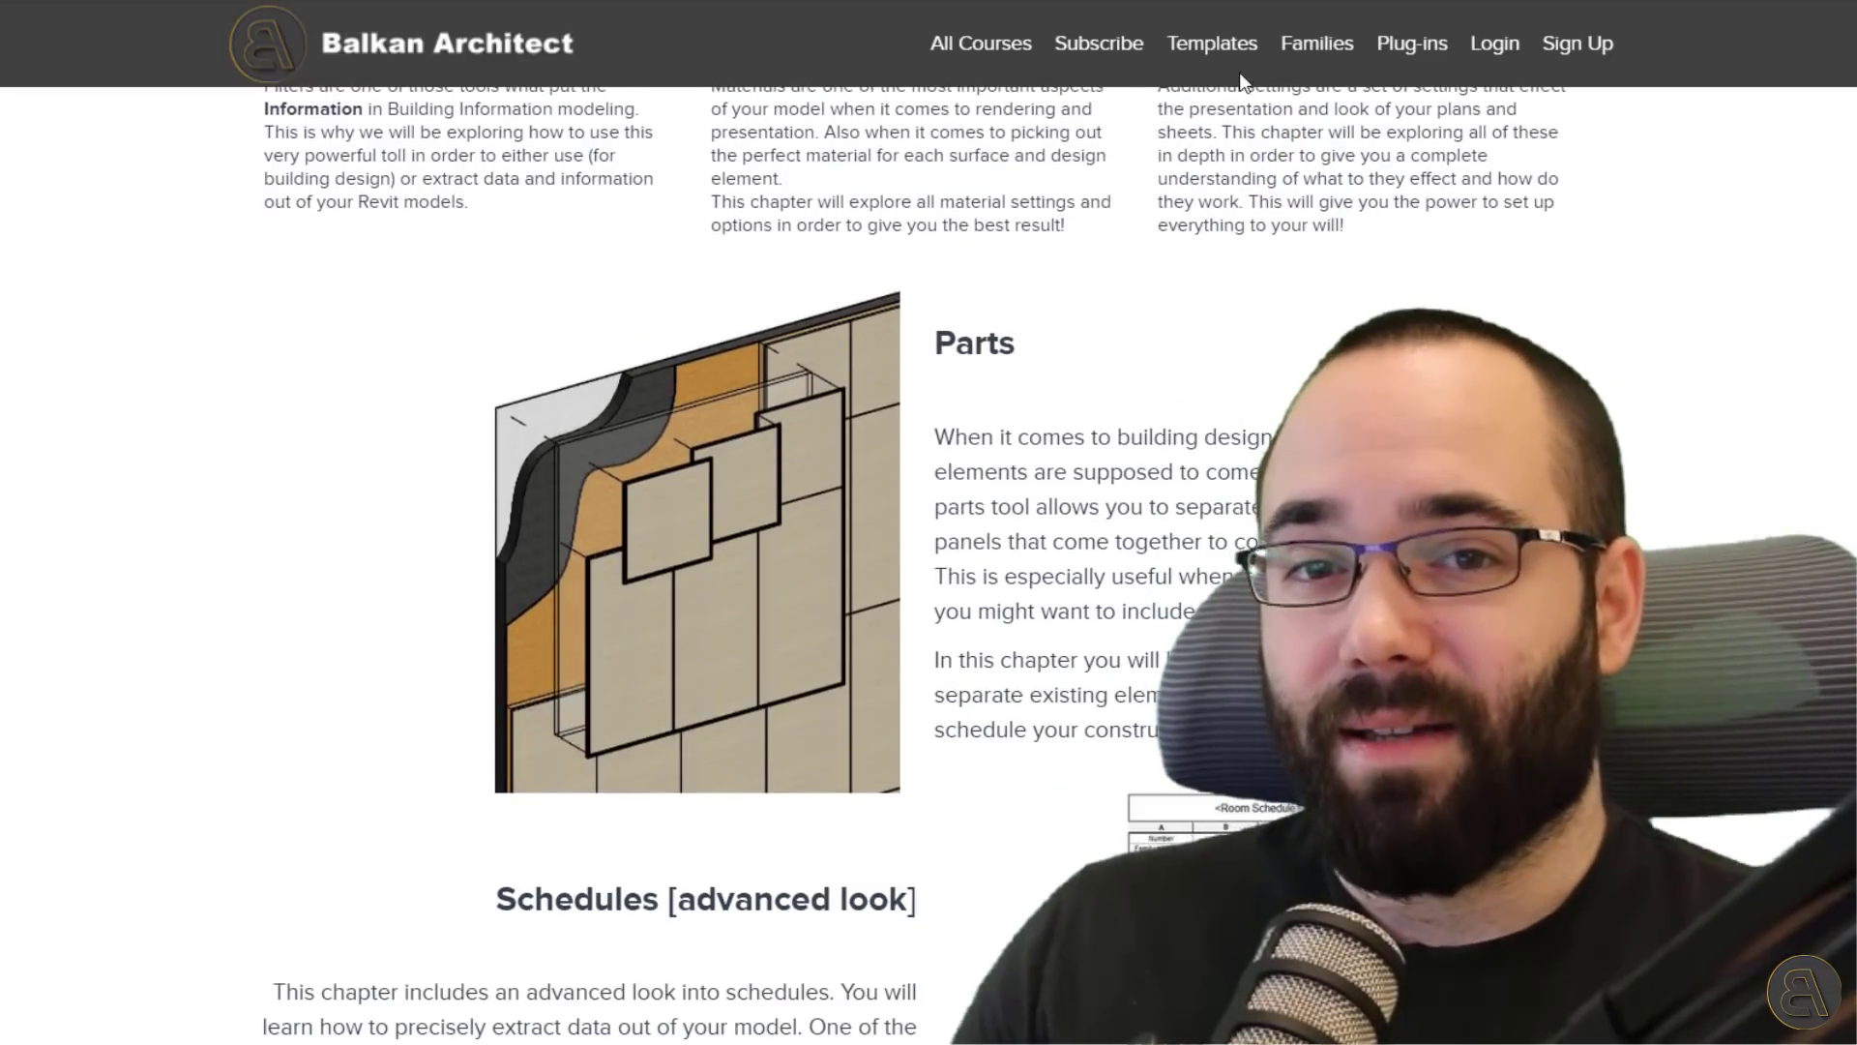
# Browse the site's Templates and Families pages and open the Plug-ins page.
pyautogui.click(1213, 44)
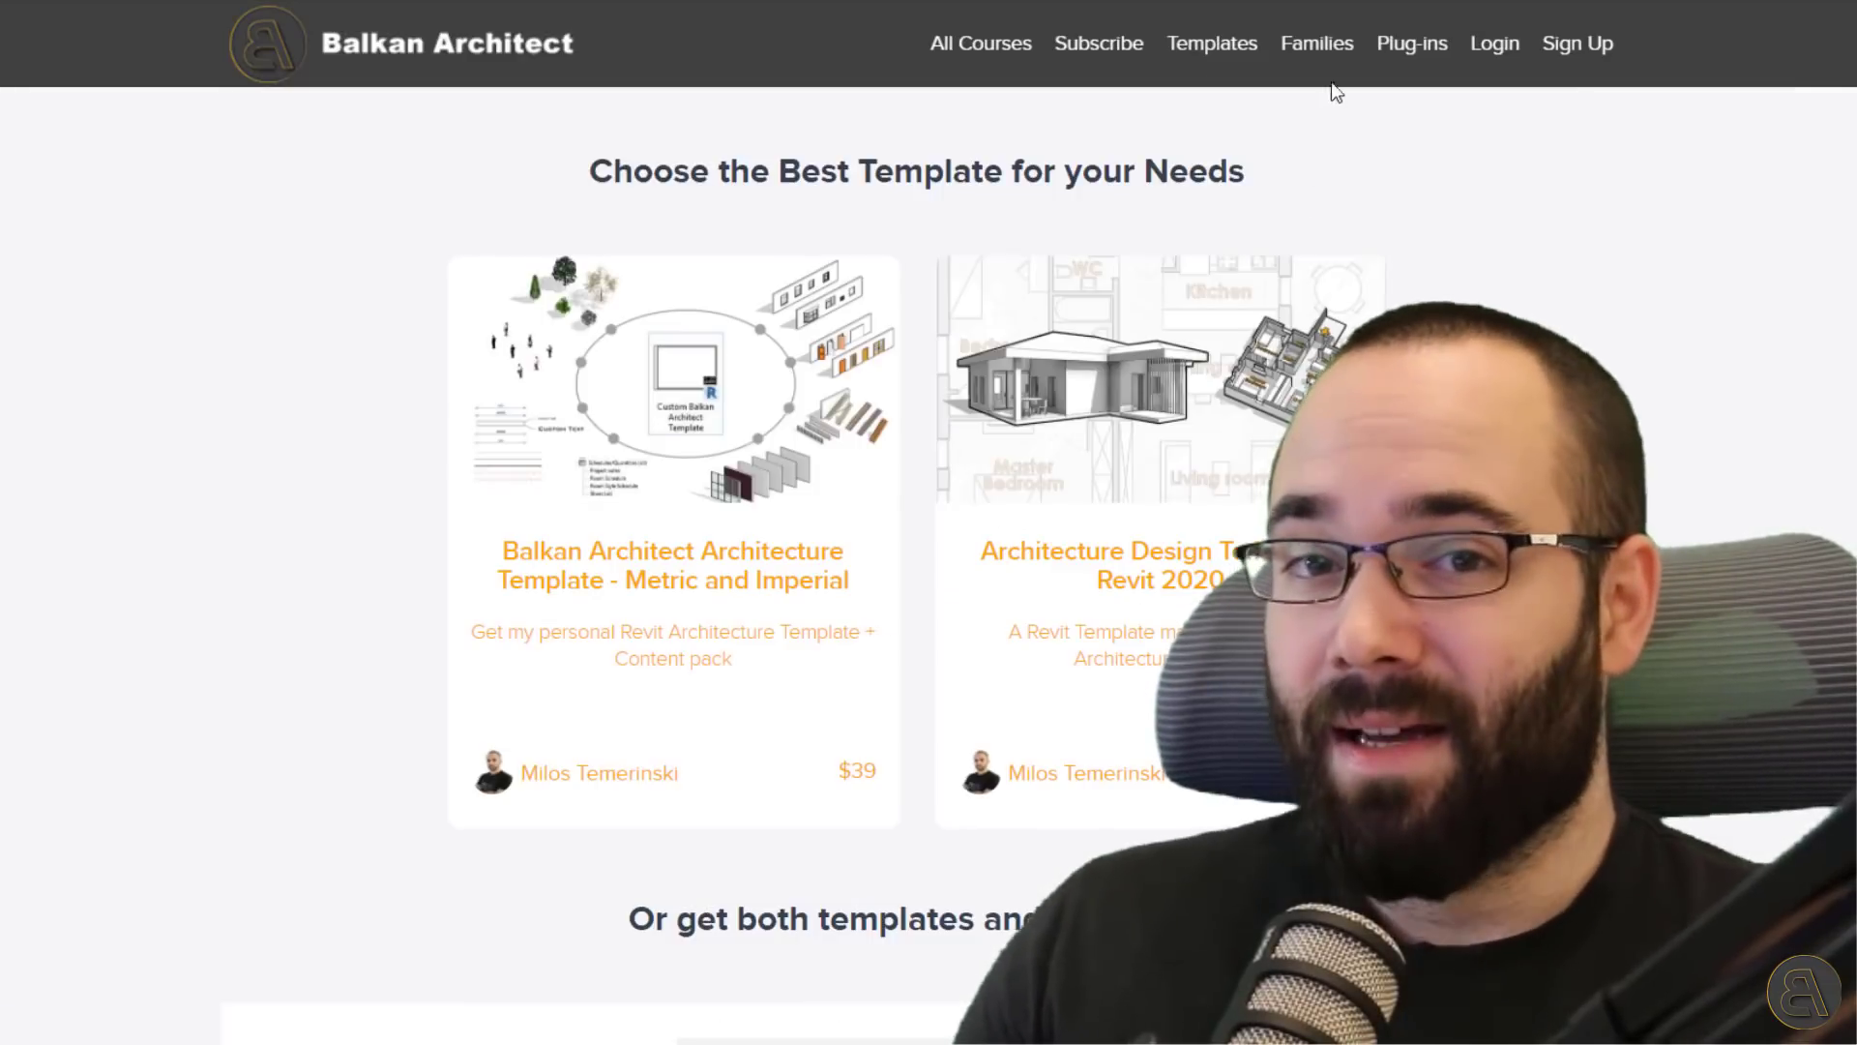
pyautogui.click(1325, 45)
pyautogui.scroll(-5, 1650, 406)
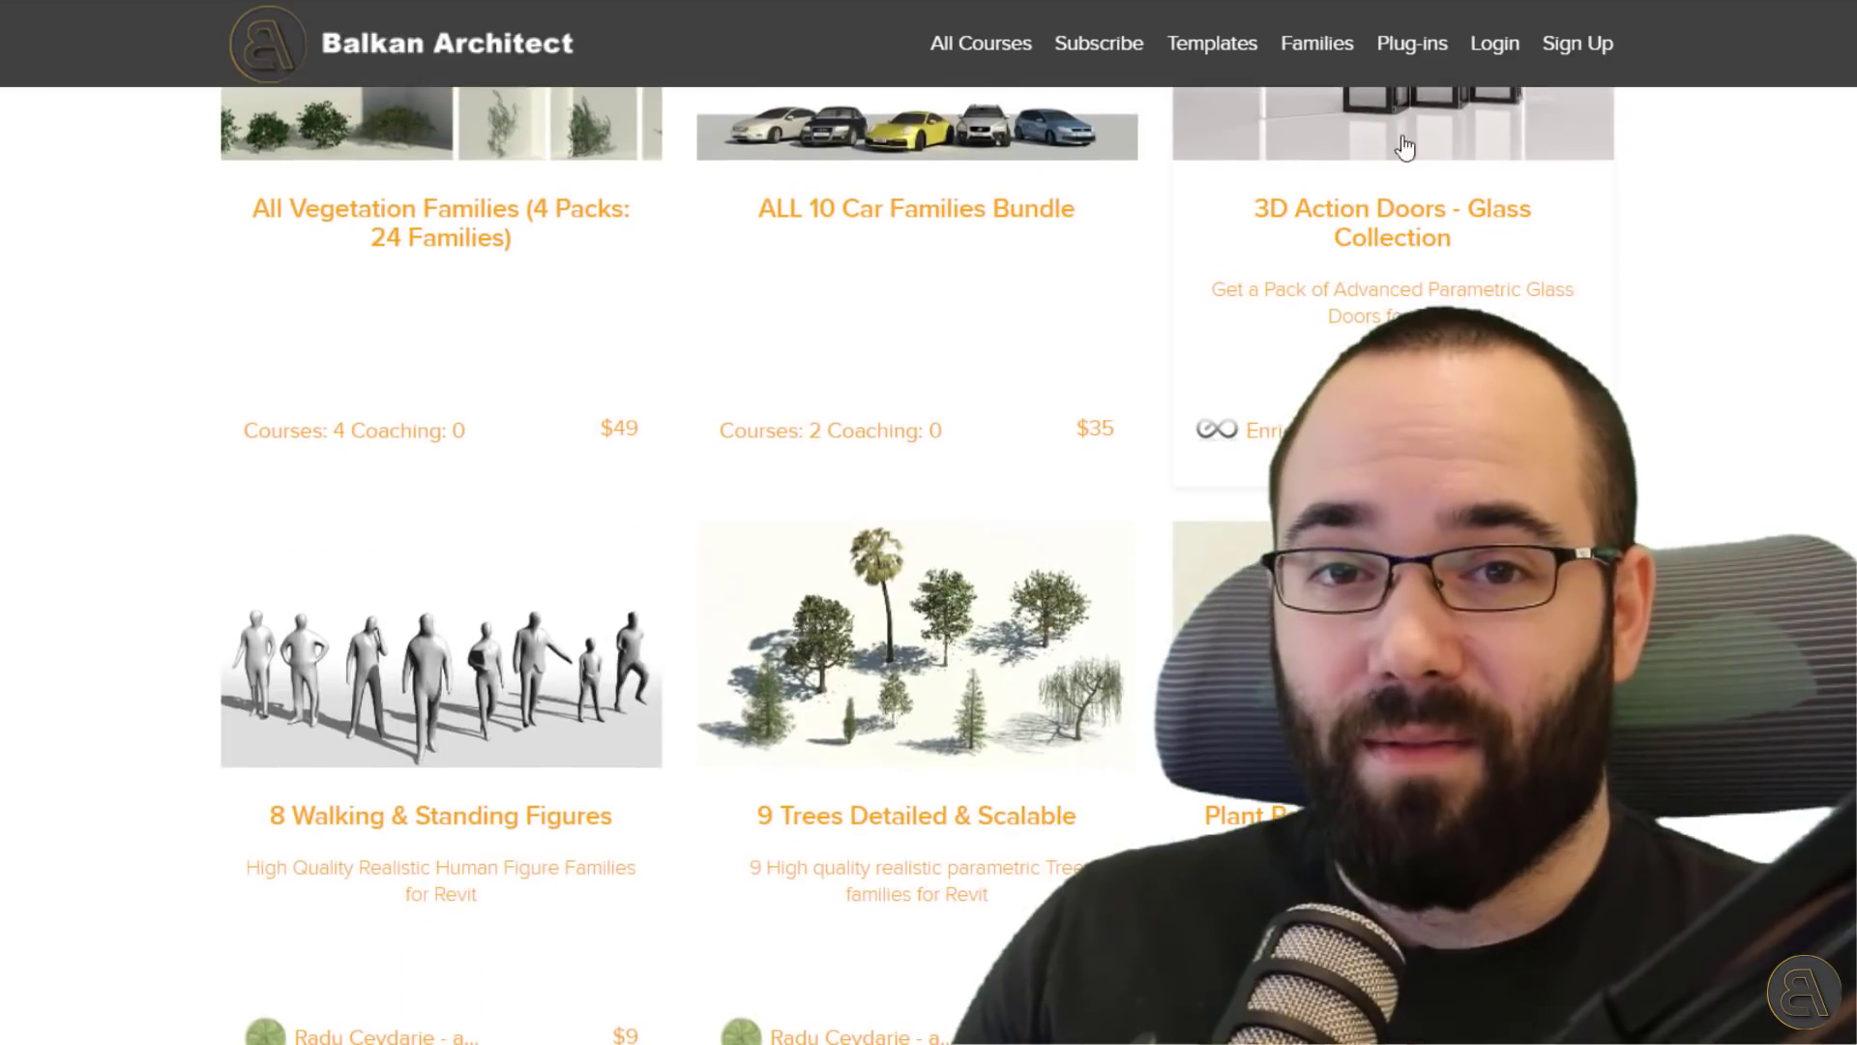
pyautogui.click(1412, 45)
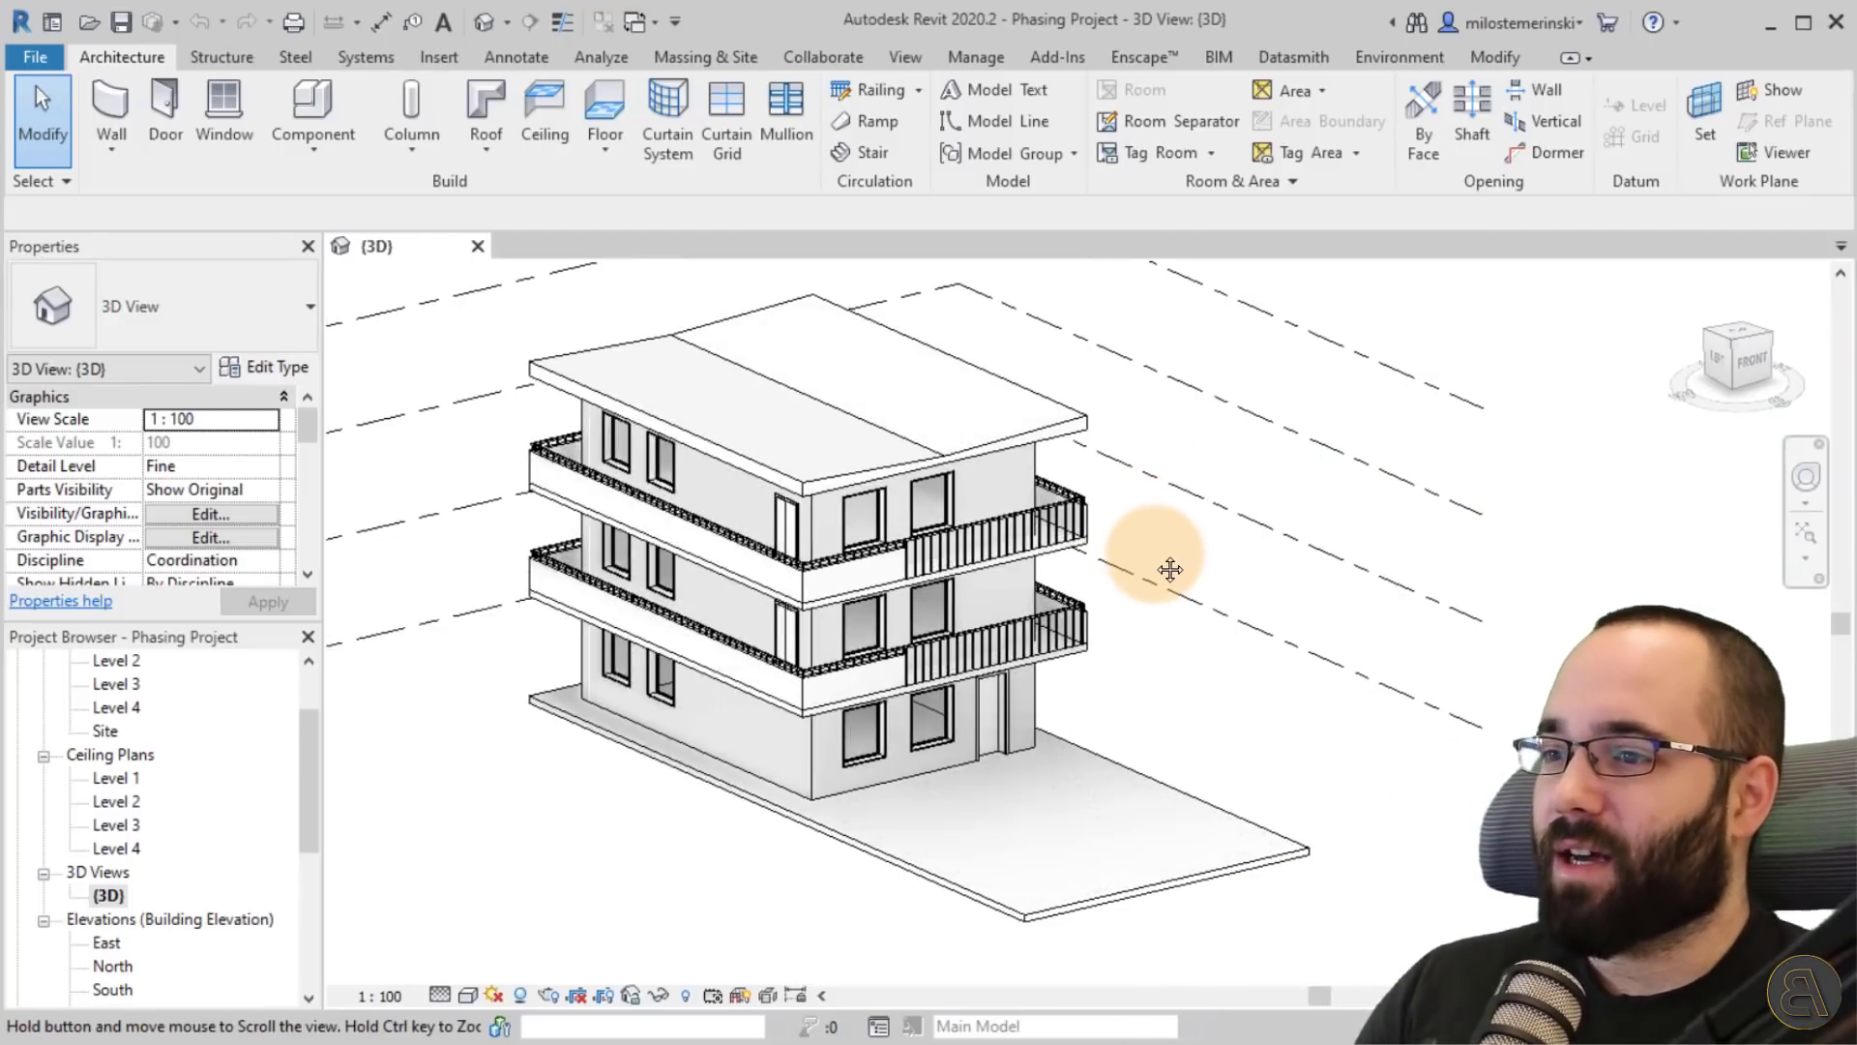
pyautogui.scroll(2, 949, 779)
pyautogui.moveTo(1206, 732)
pyautogui.keyDown('shift'); pyautogui.mouseDown(button='middle')
pyautogui.moveTo(1239, 738)
pyautogui.moveTo(1215, 738)
pyautogui.mouseUp(button='middle'); pyautogui.keyUp('shift')
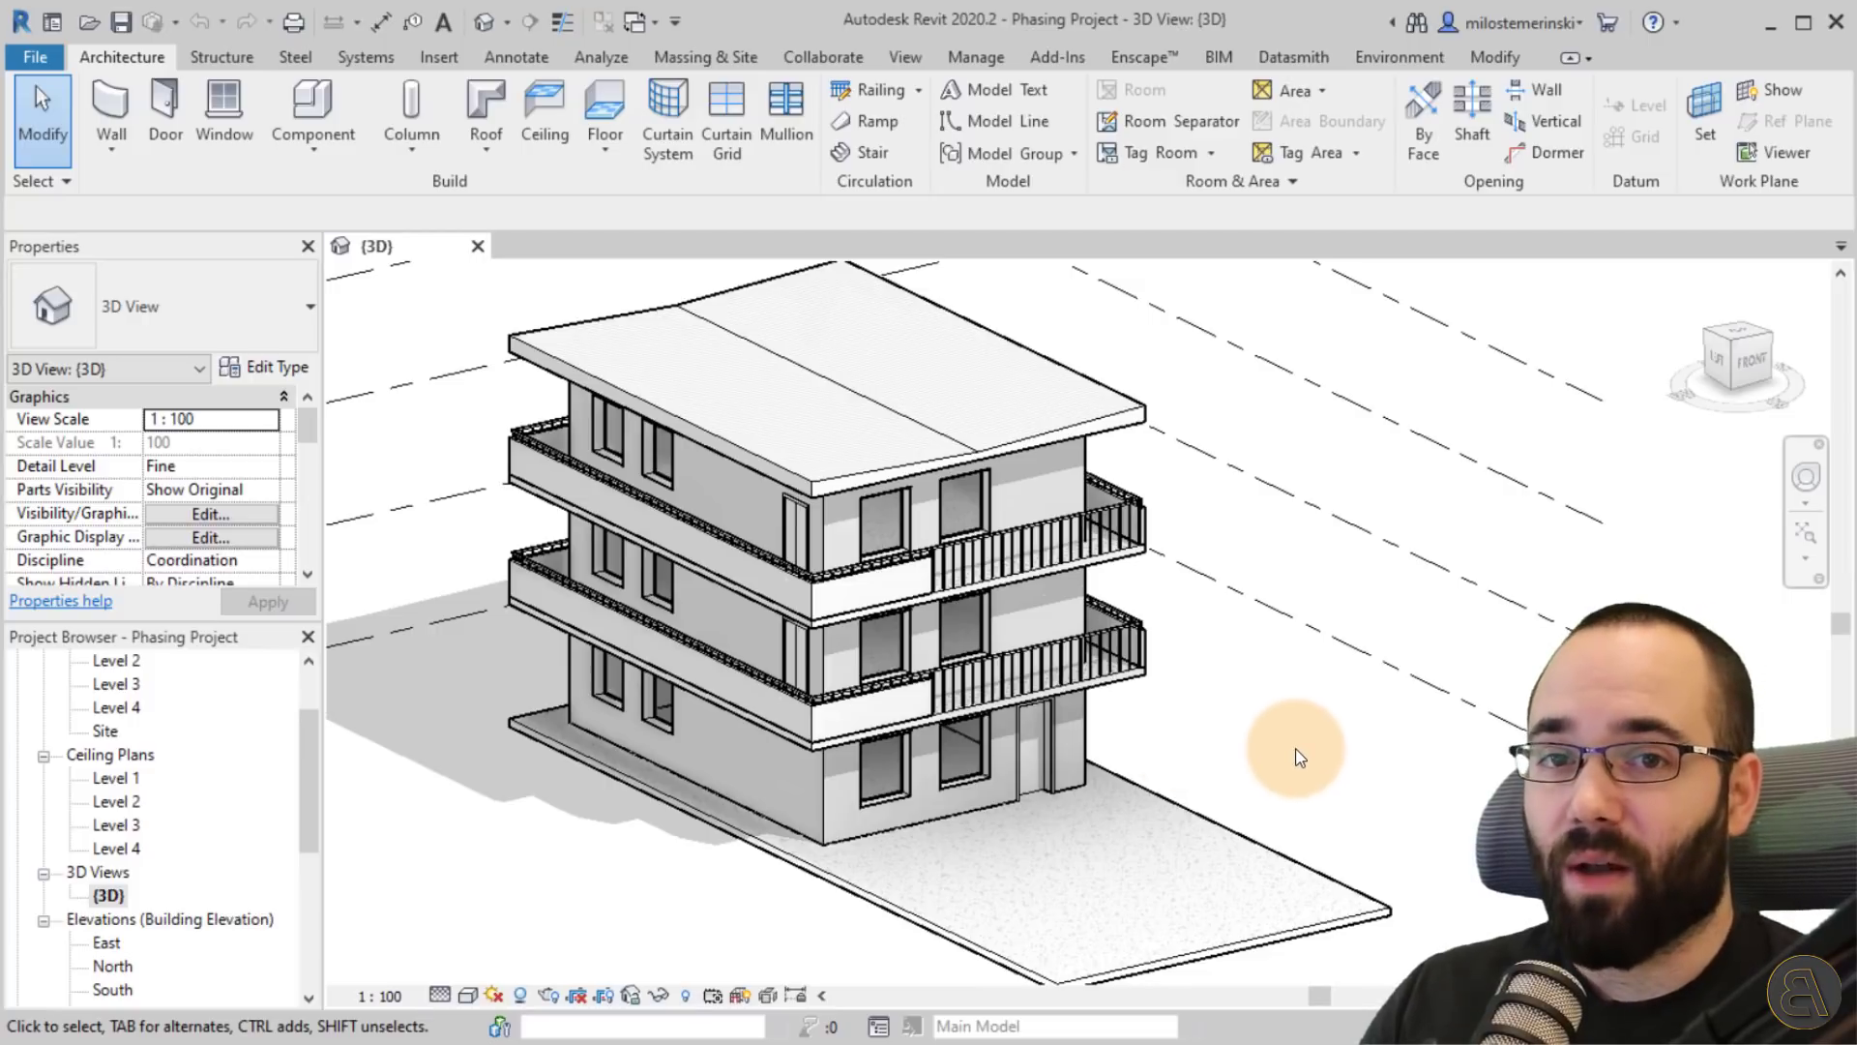
pyautogui.keyDown('shift'); pyautogui.moveTo(1269, 765); pyautogui.dragTo(1189, 714, button='middle'); pyautogui.keyUp('shift')
pyautogui.scroll(-2, 1186, 709)
pyautogui.scroll(1, 1188, 713)
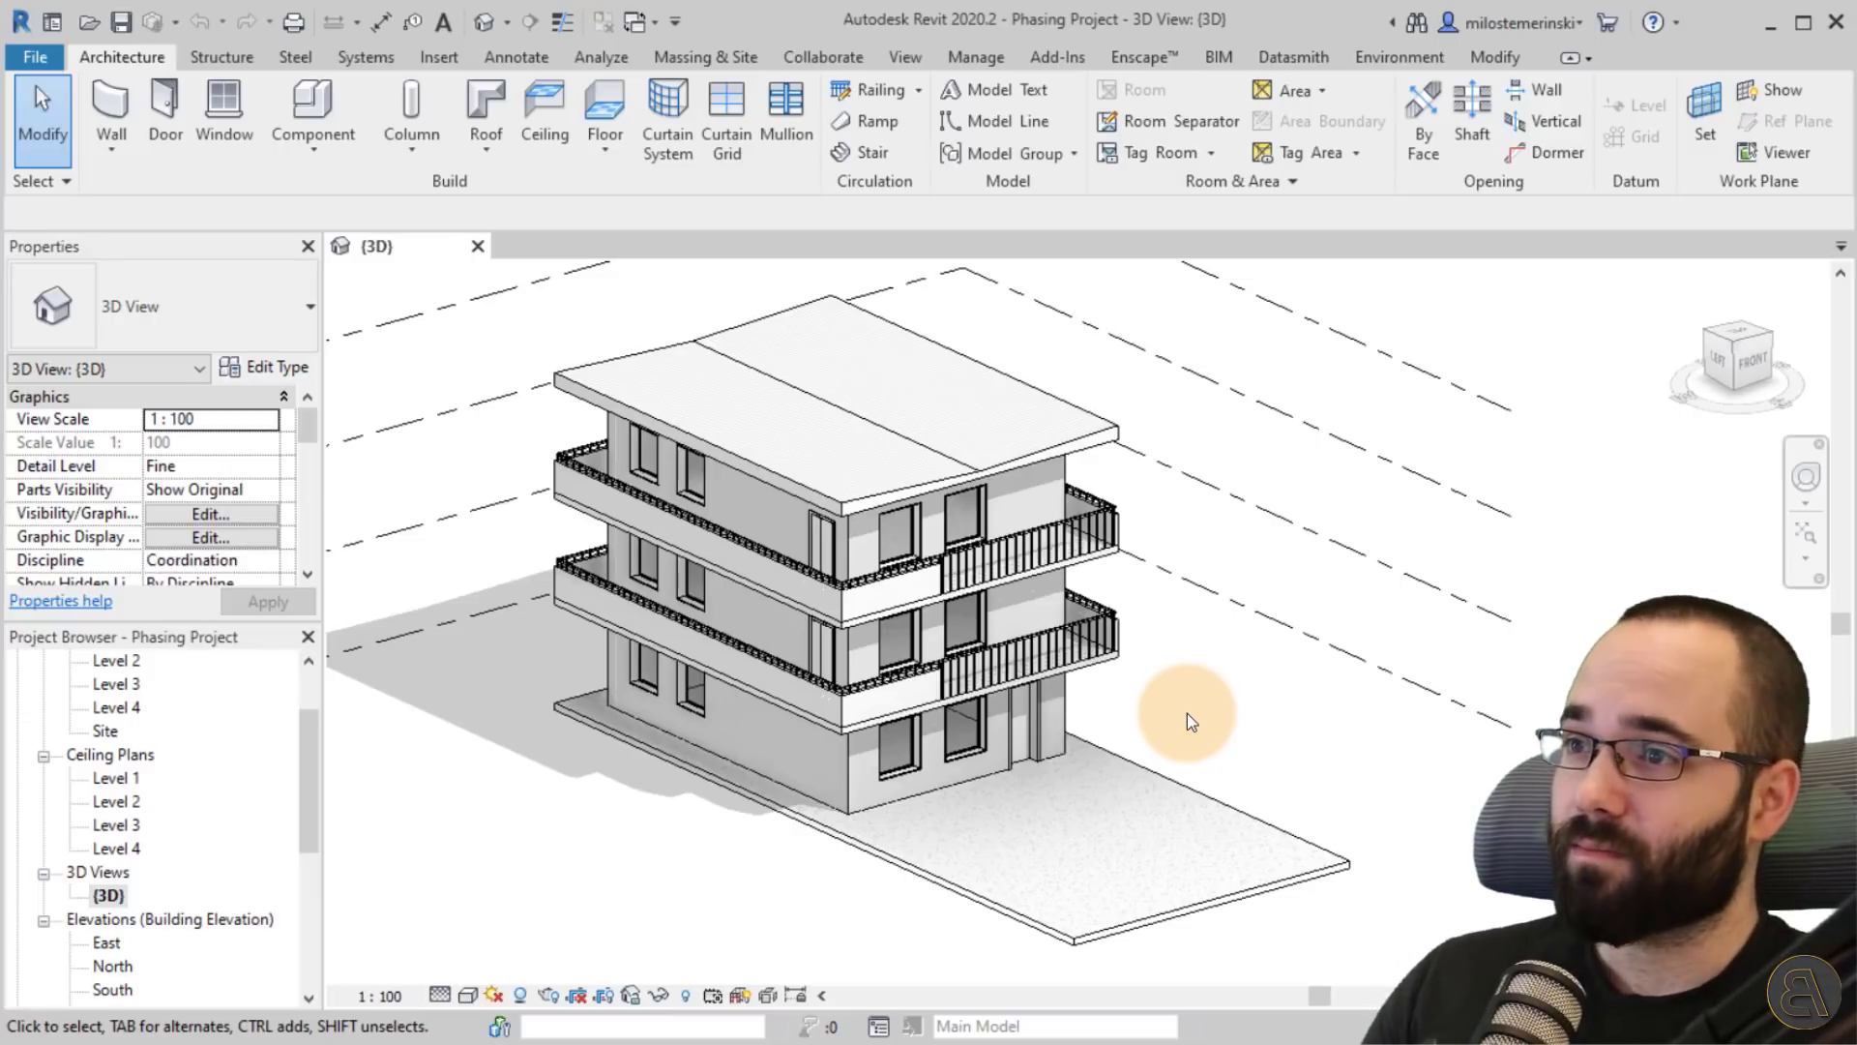
# Switch to Revit, open the project's phasing settings, and examine the Existing and New Construction phases.
pyautogui.click(976, 57)
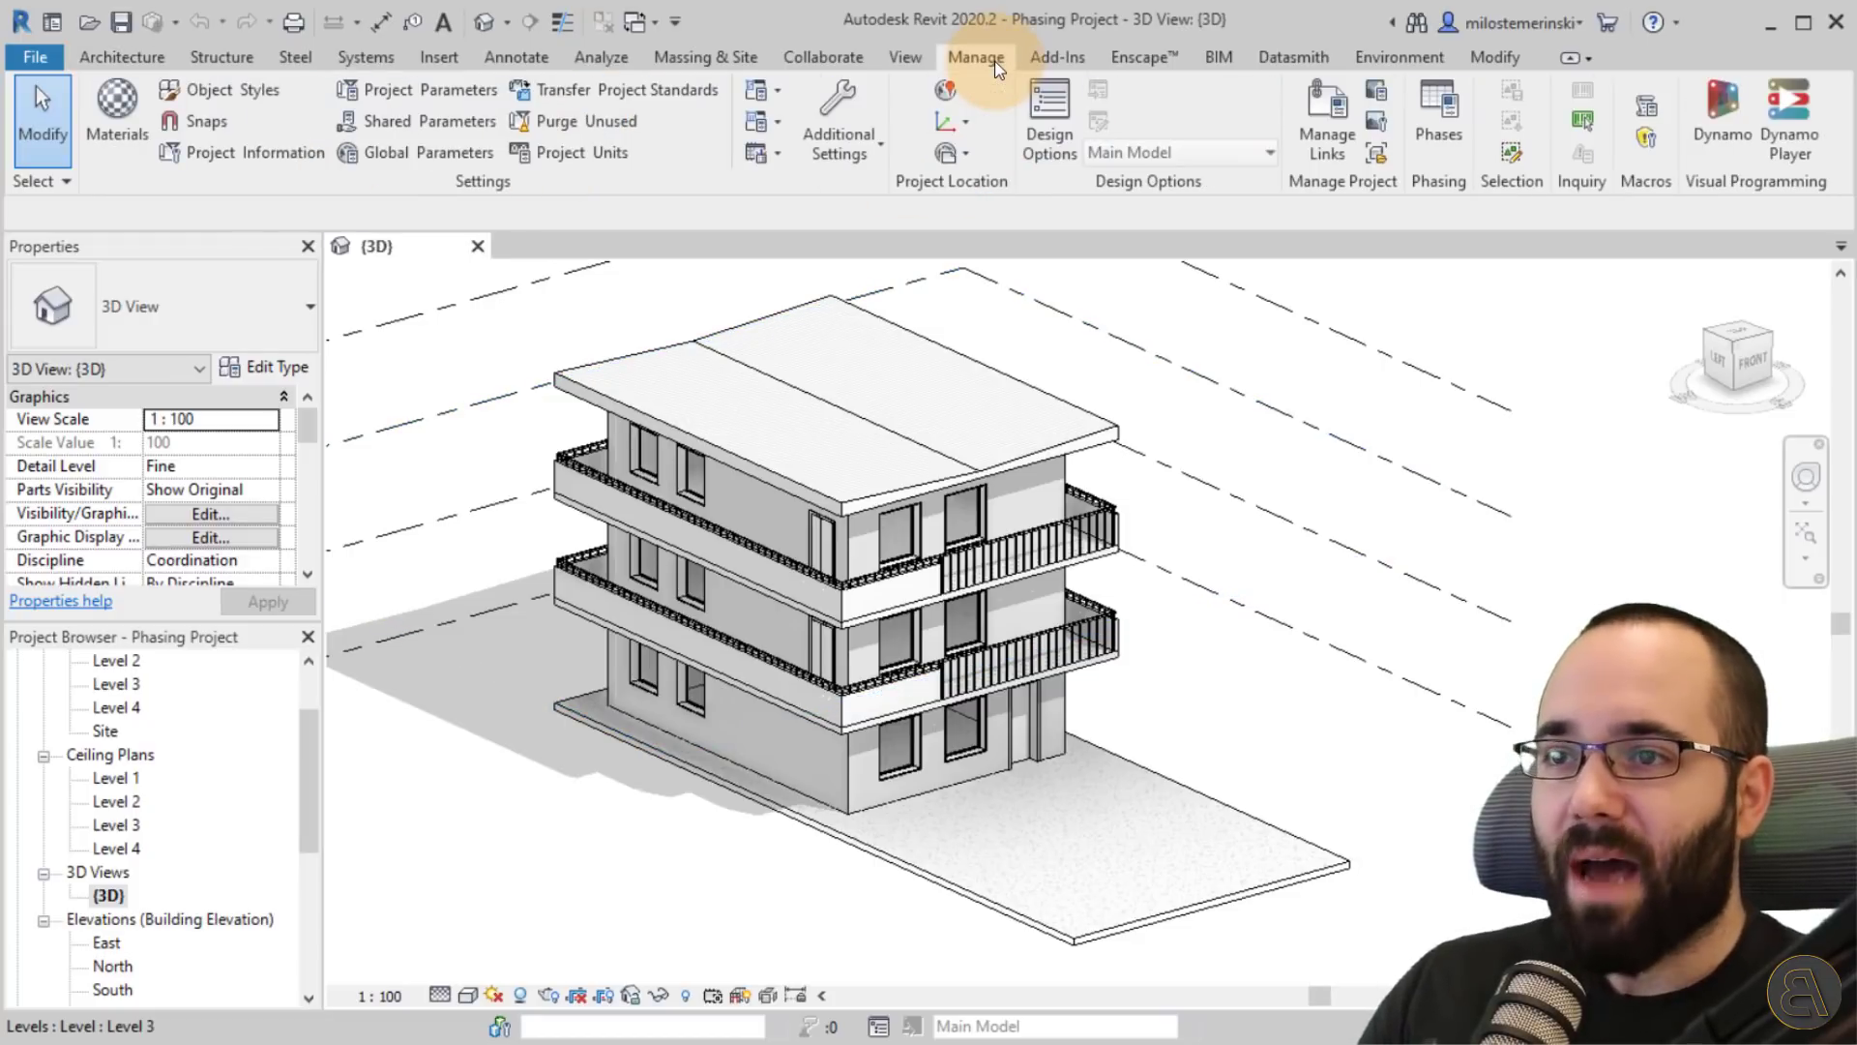
pyautogui.click(1431, 135)
pyautogui.moveTo(1070, 247); pyautogui.dragTo(1012, 213)
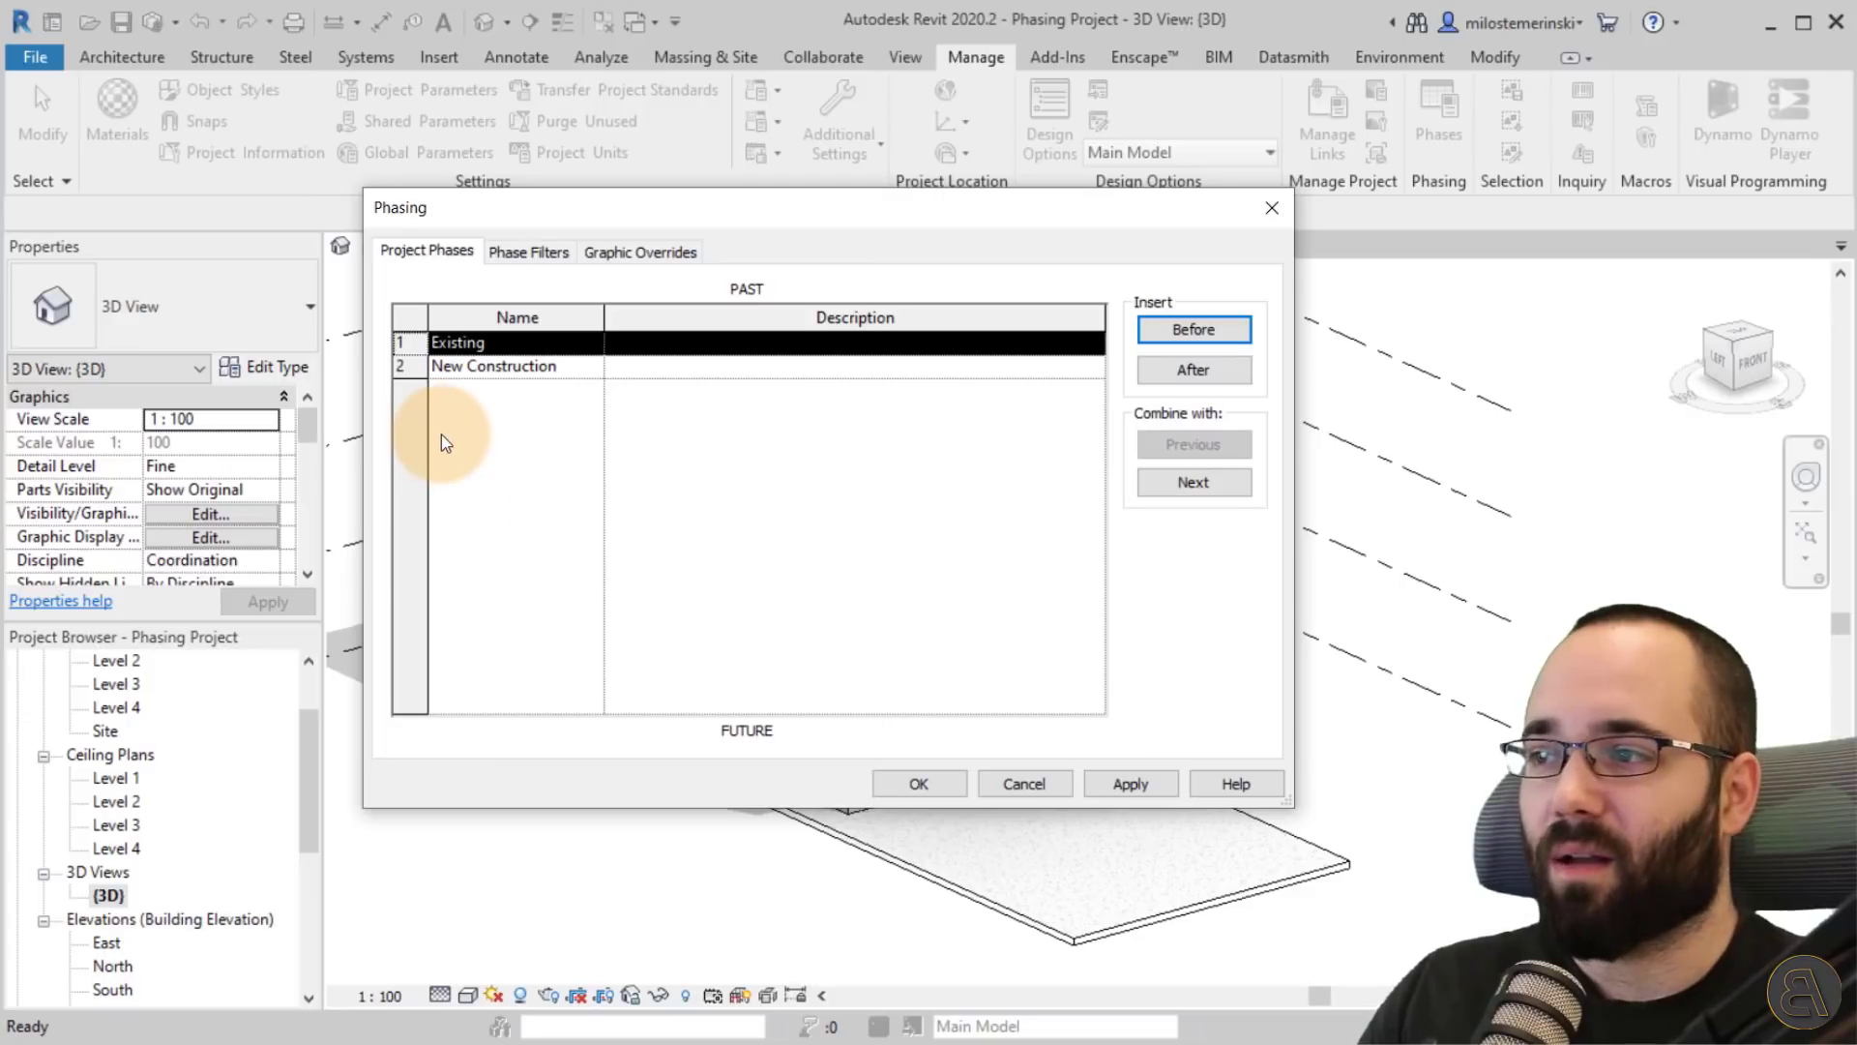
pyautogui.click(482, 367)
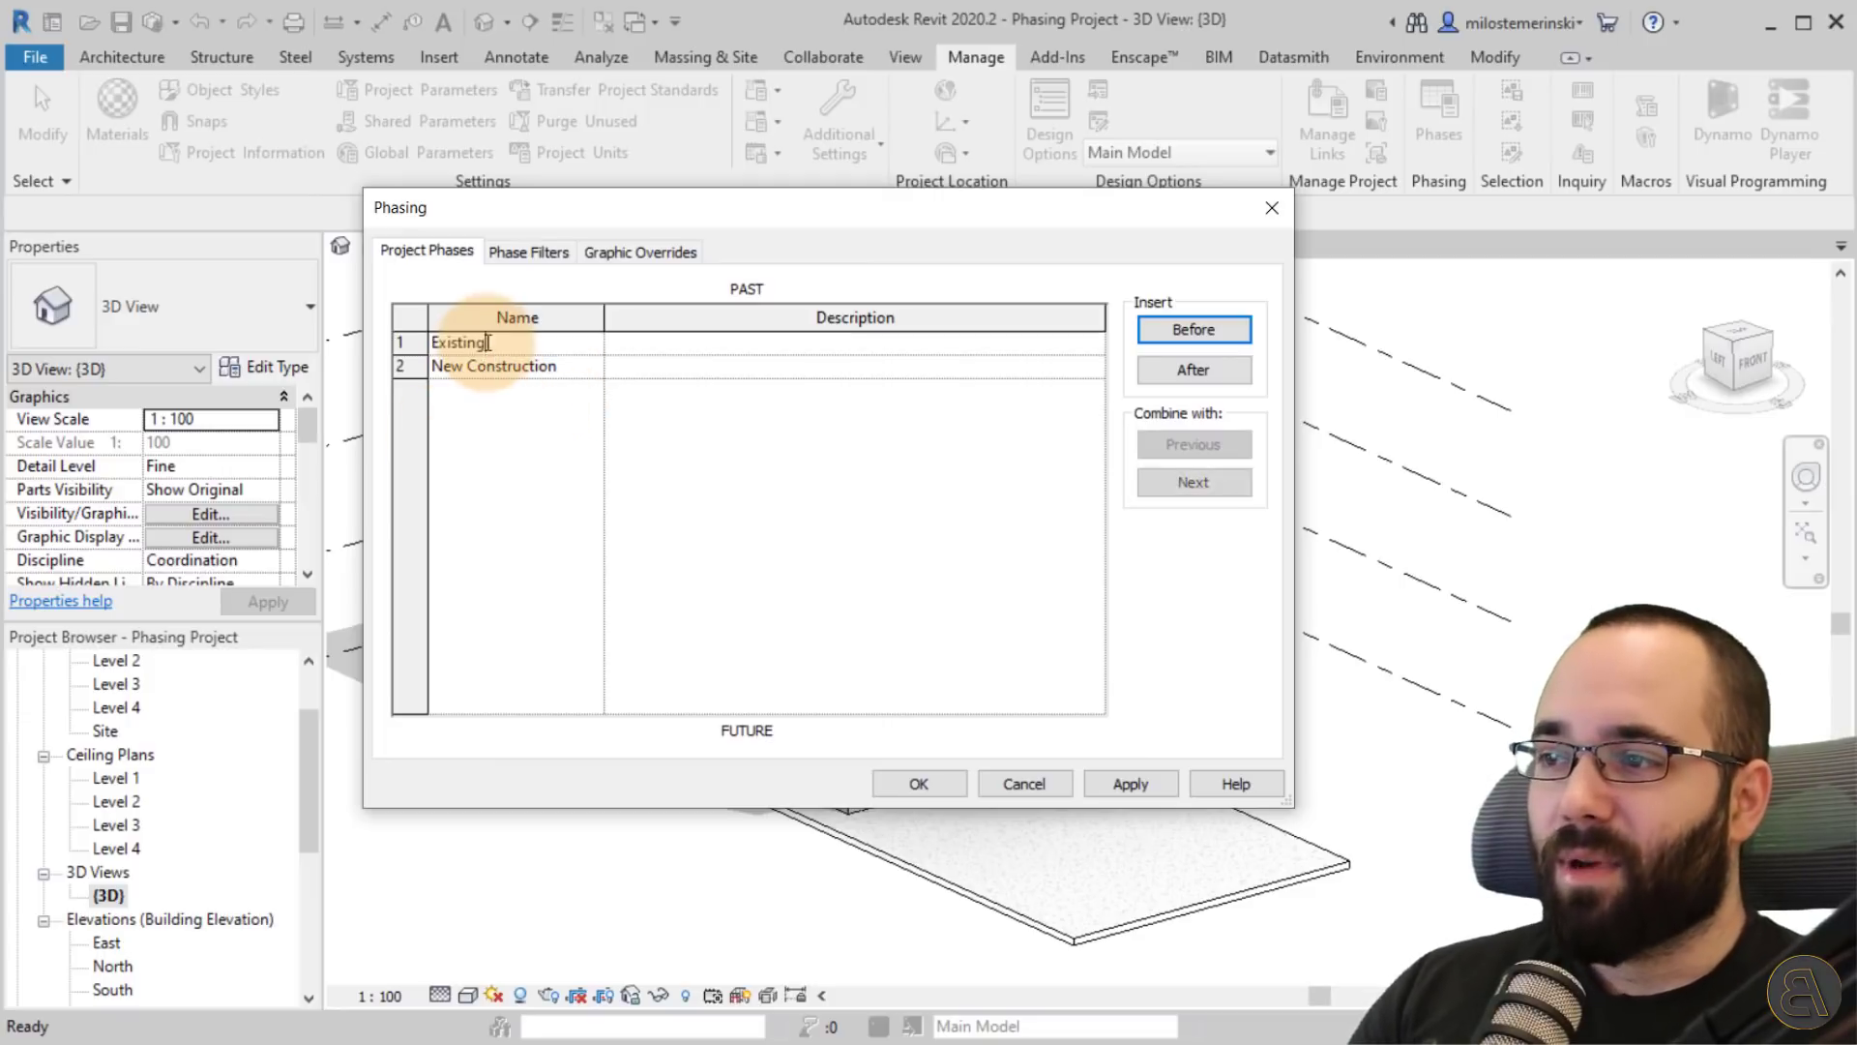
pyautogui.click(405, 344)
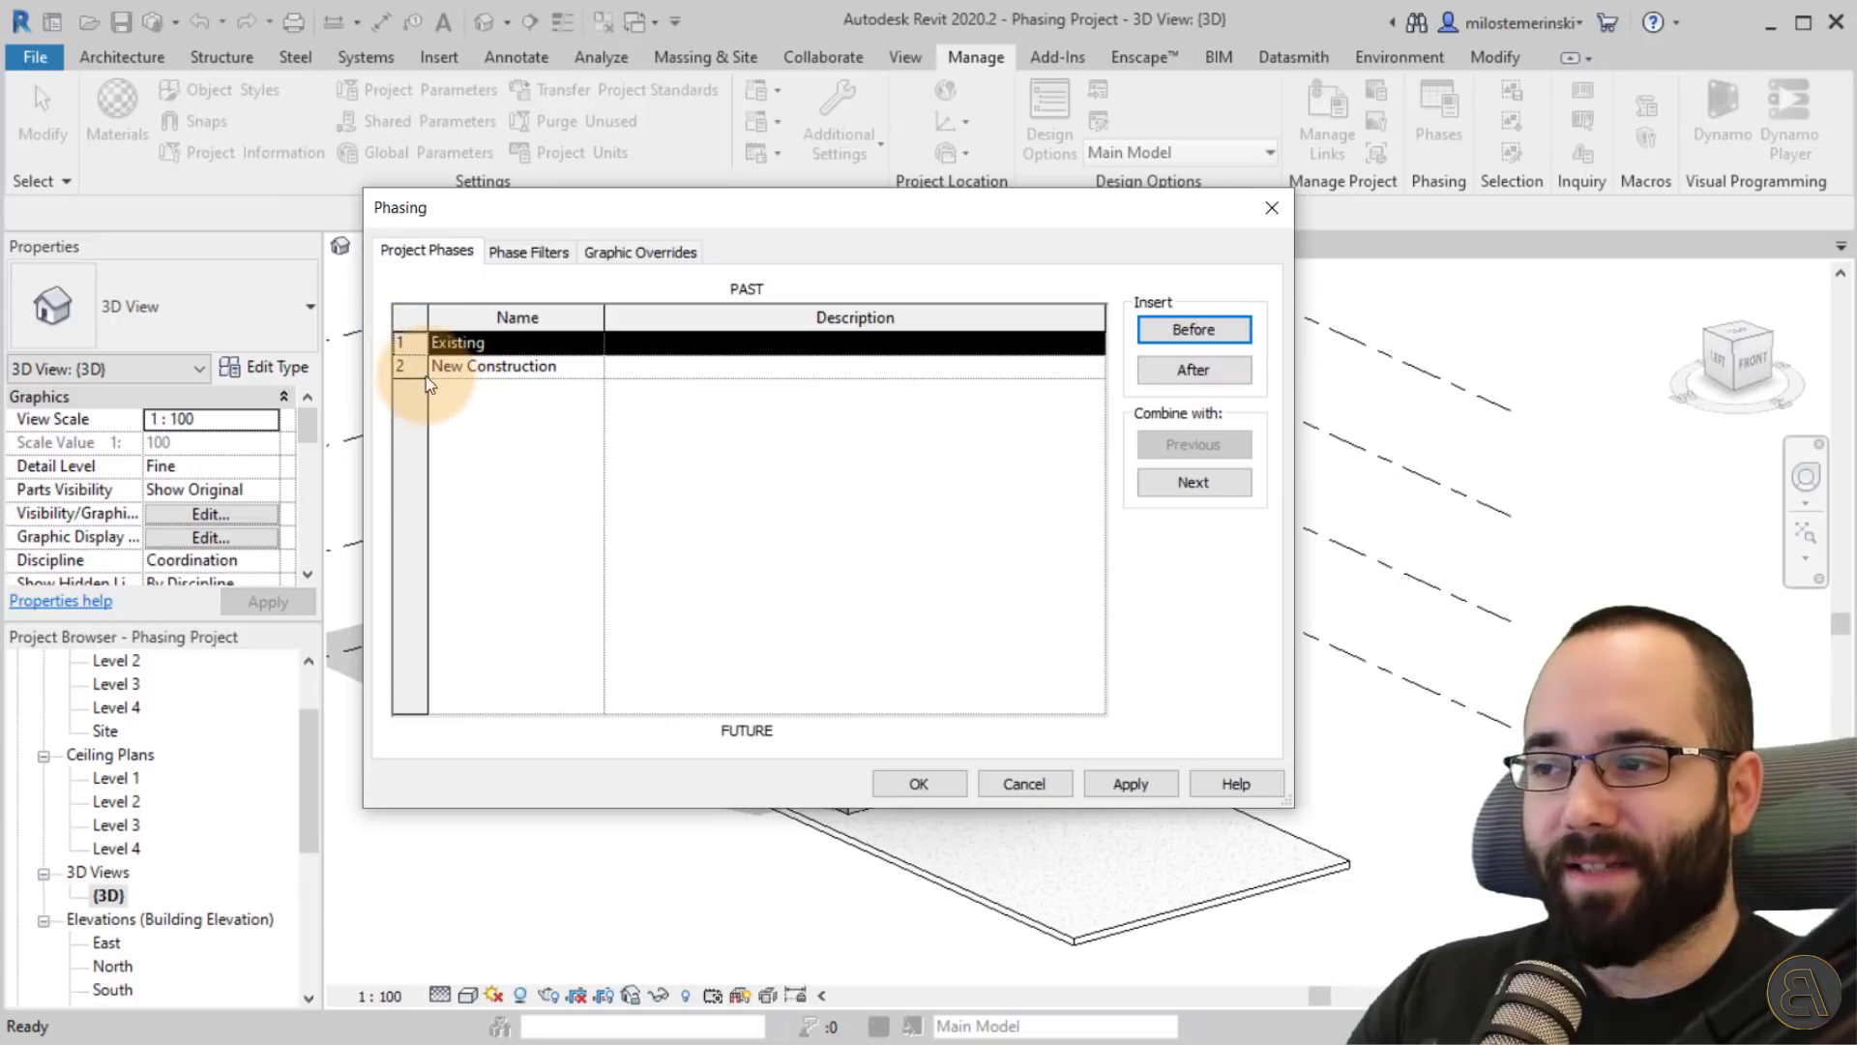
pyautogui.click(405, 367)
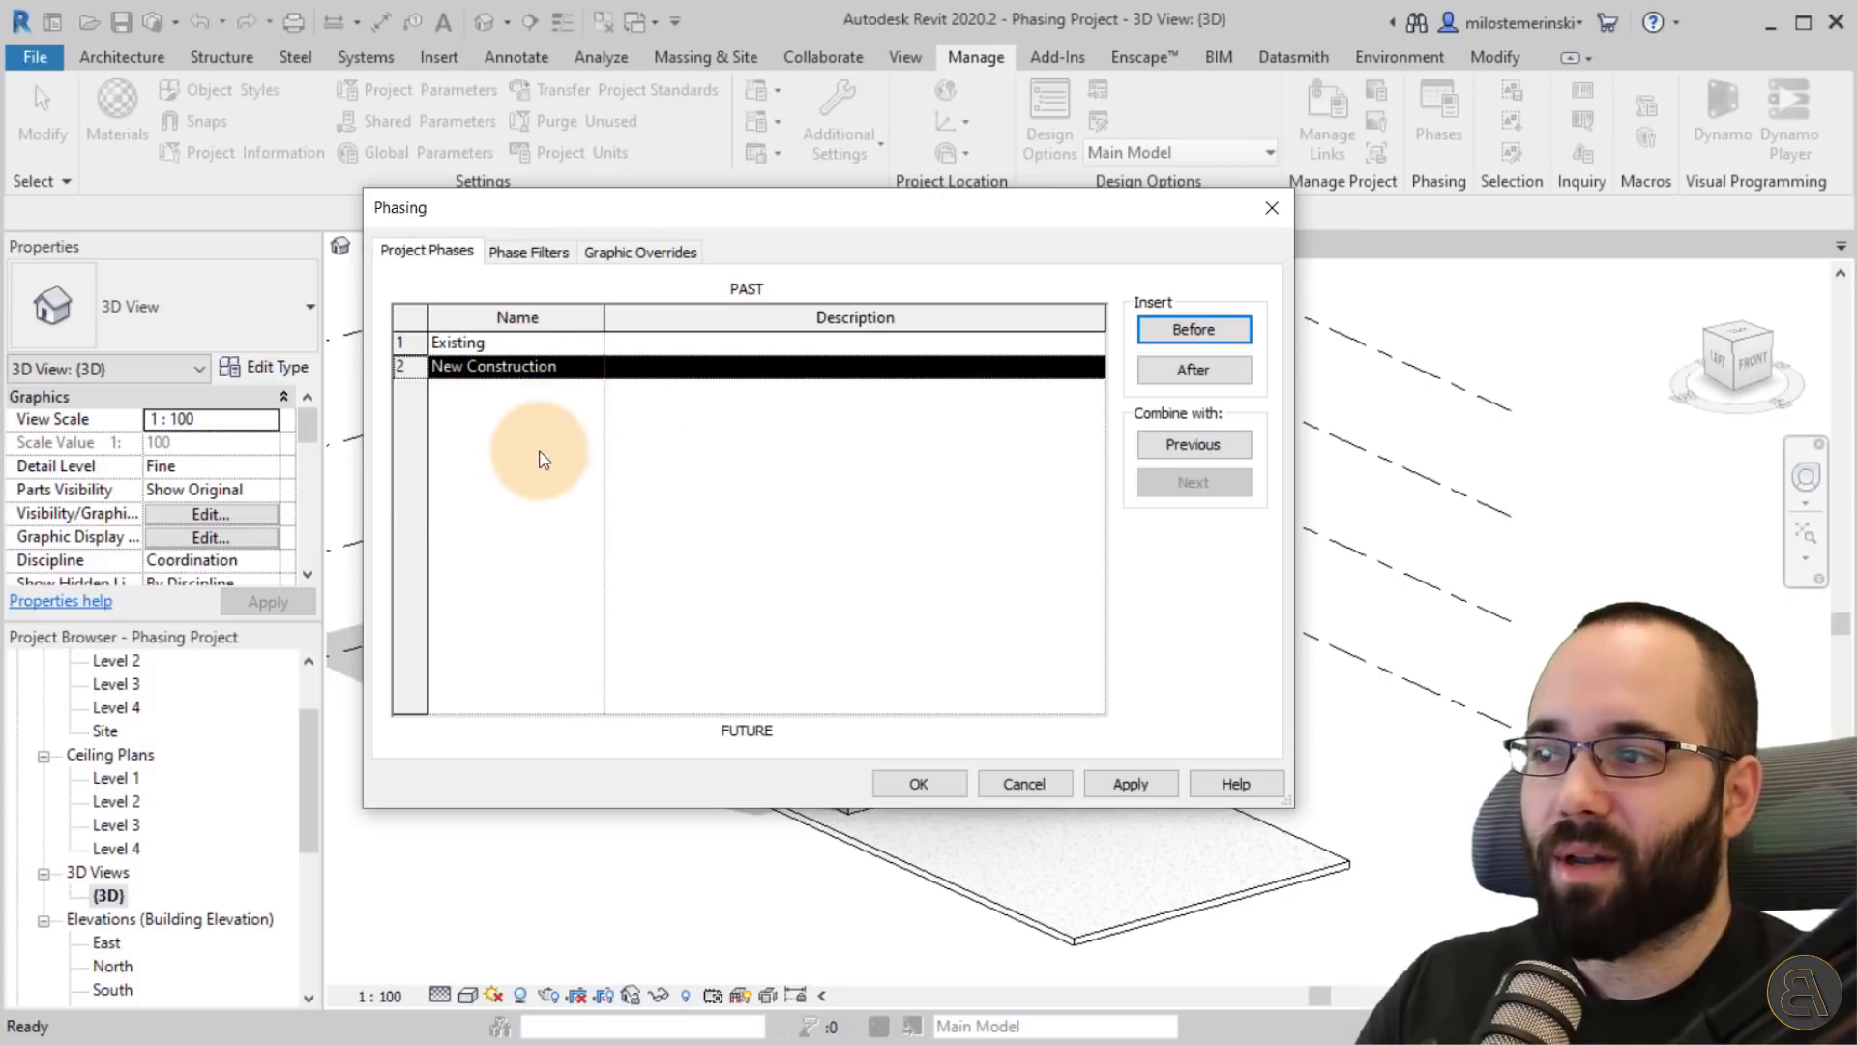
# Examine the phase filters and phase graphic overrides, return to the project phases, and close the phasing settings.
pyautogui.click(529, 251)
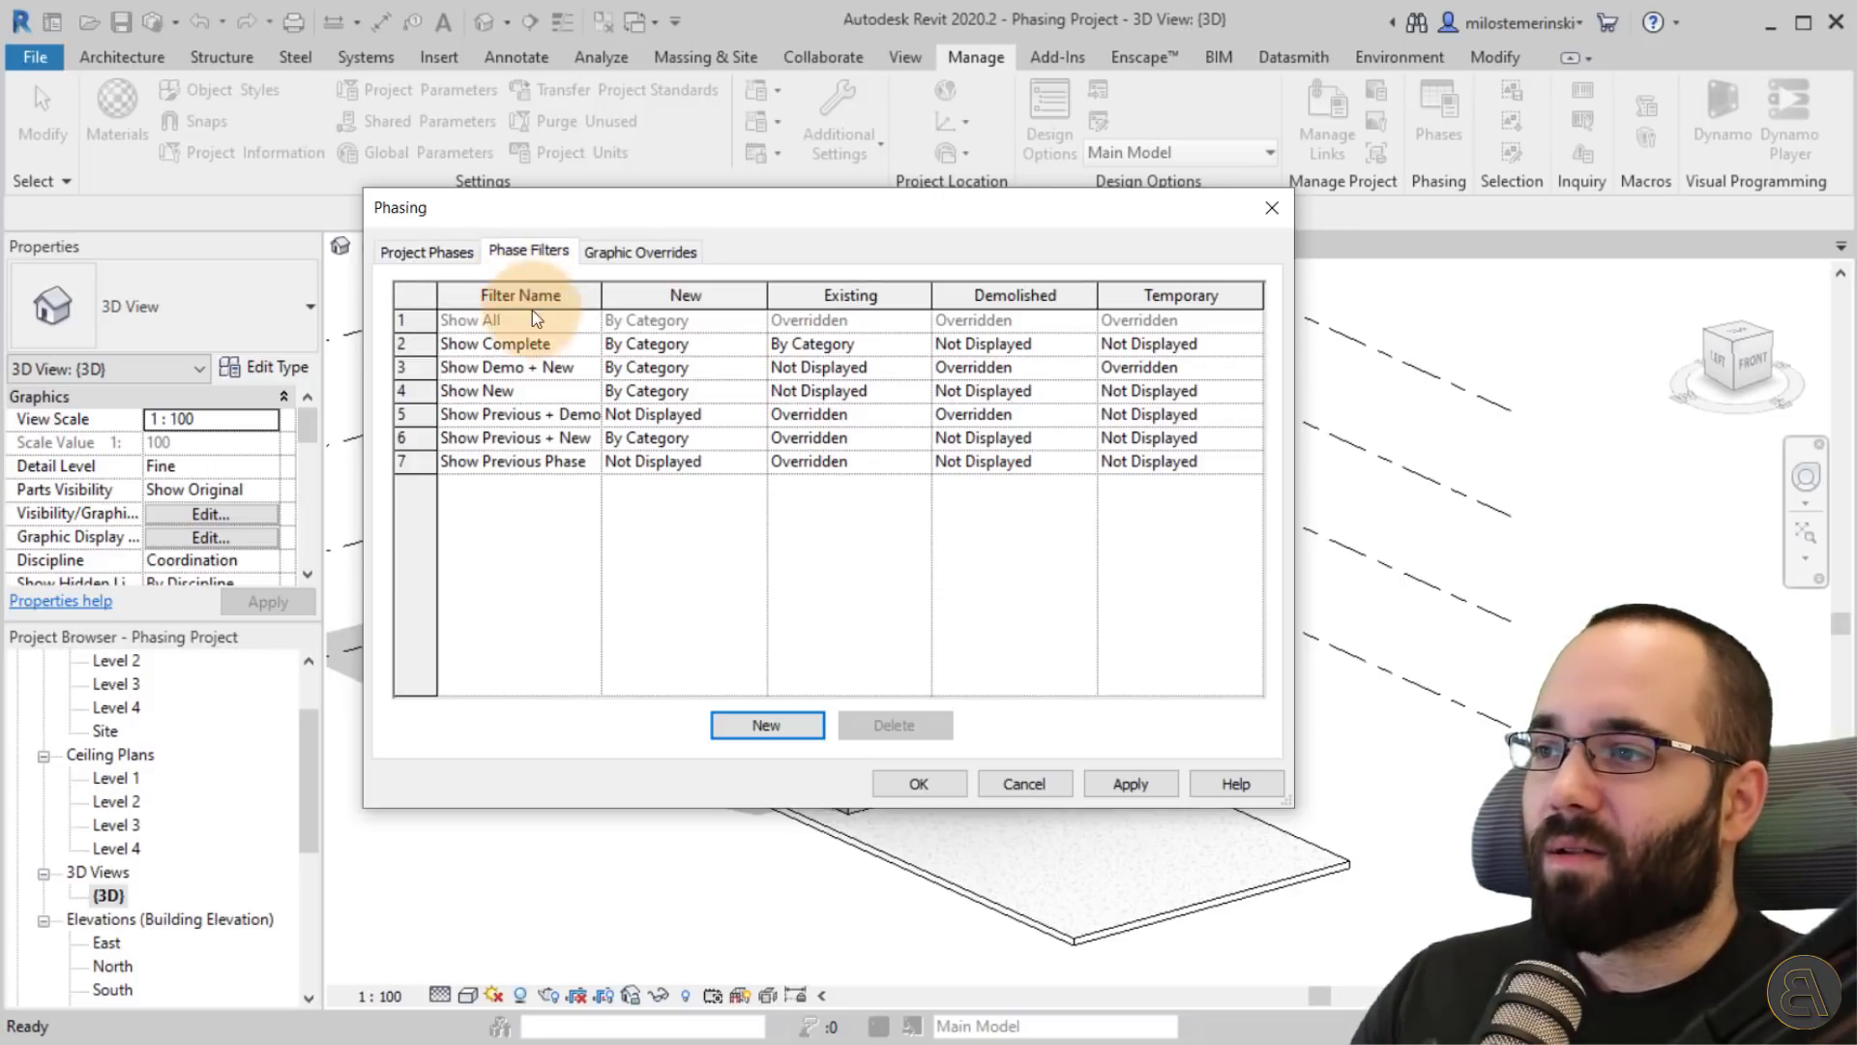
pyautogui.click(664, 257)
pyautogui.click(530, 249)
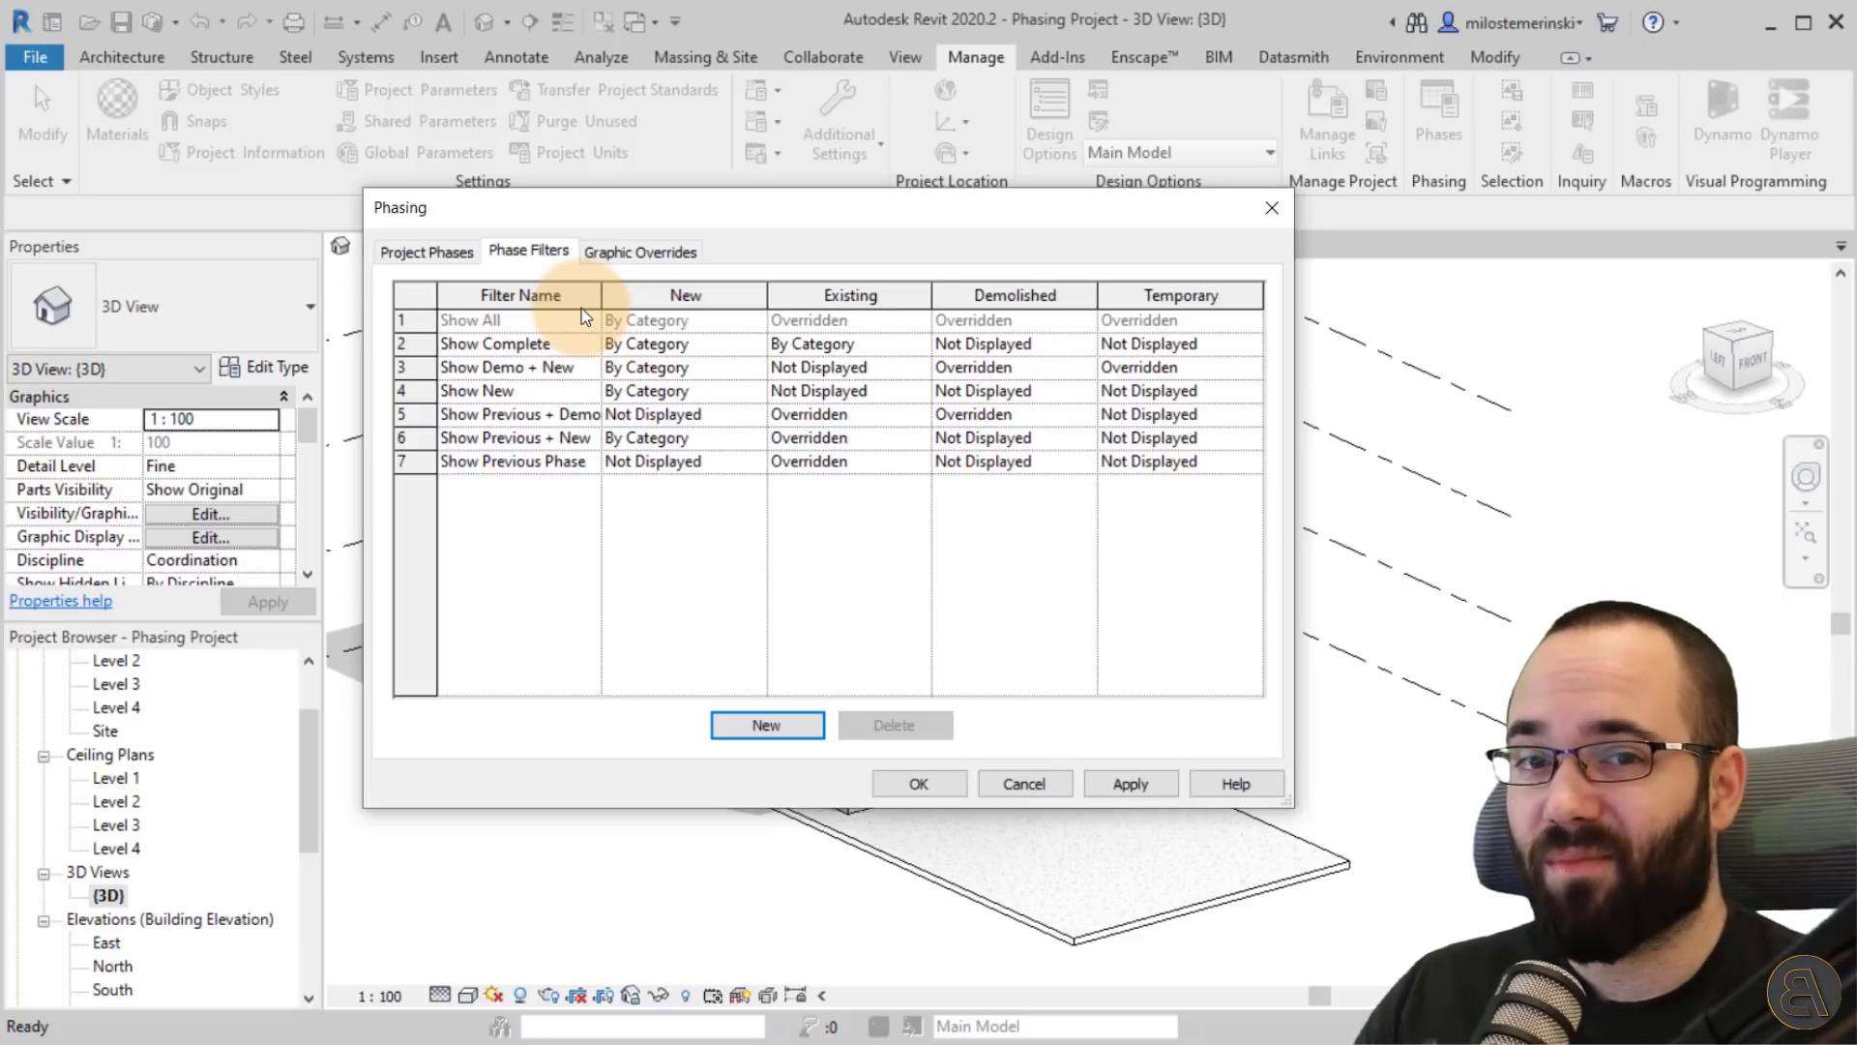
pyautogui.click(624, 252)
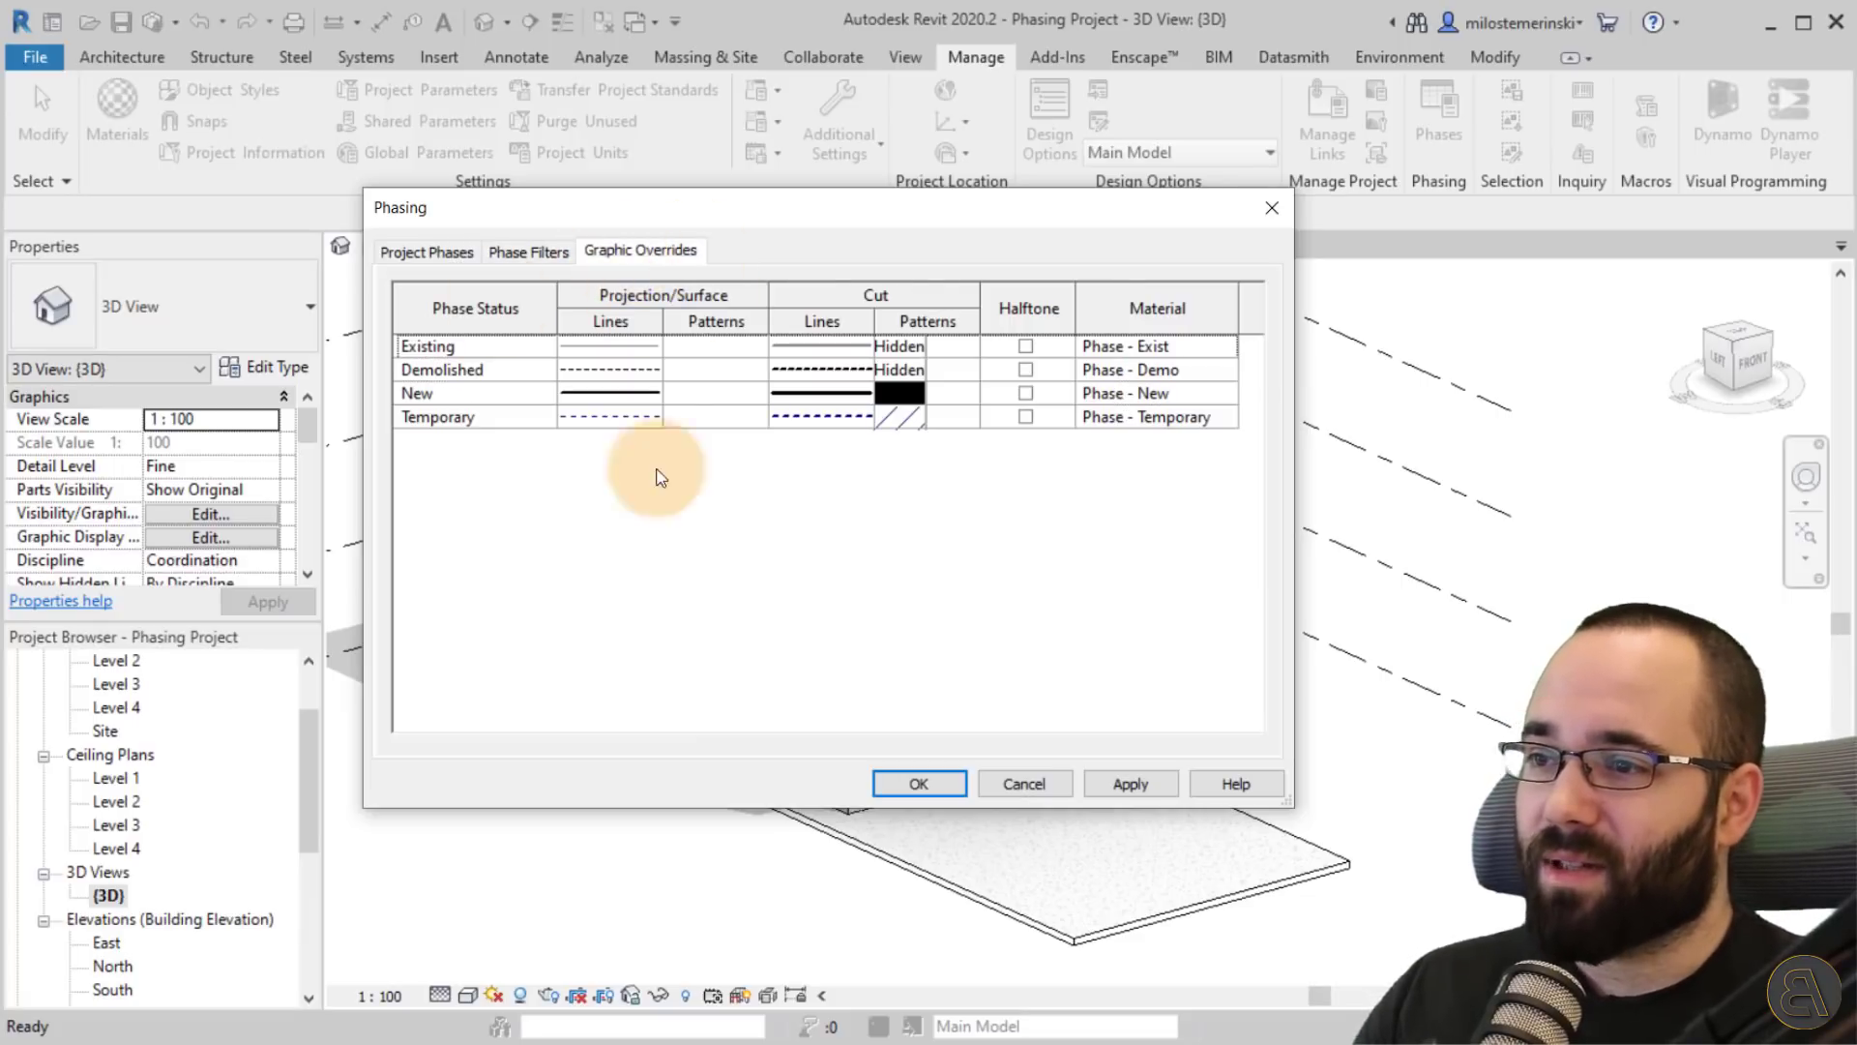
pyautogui.click(547, 252)
pyautogui.click(418, 252)
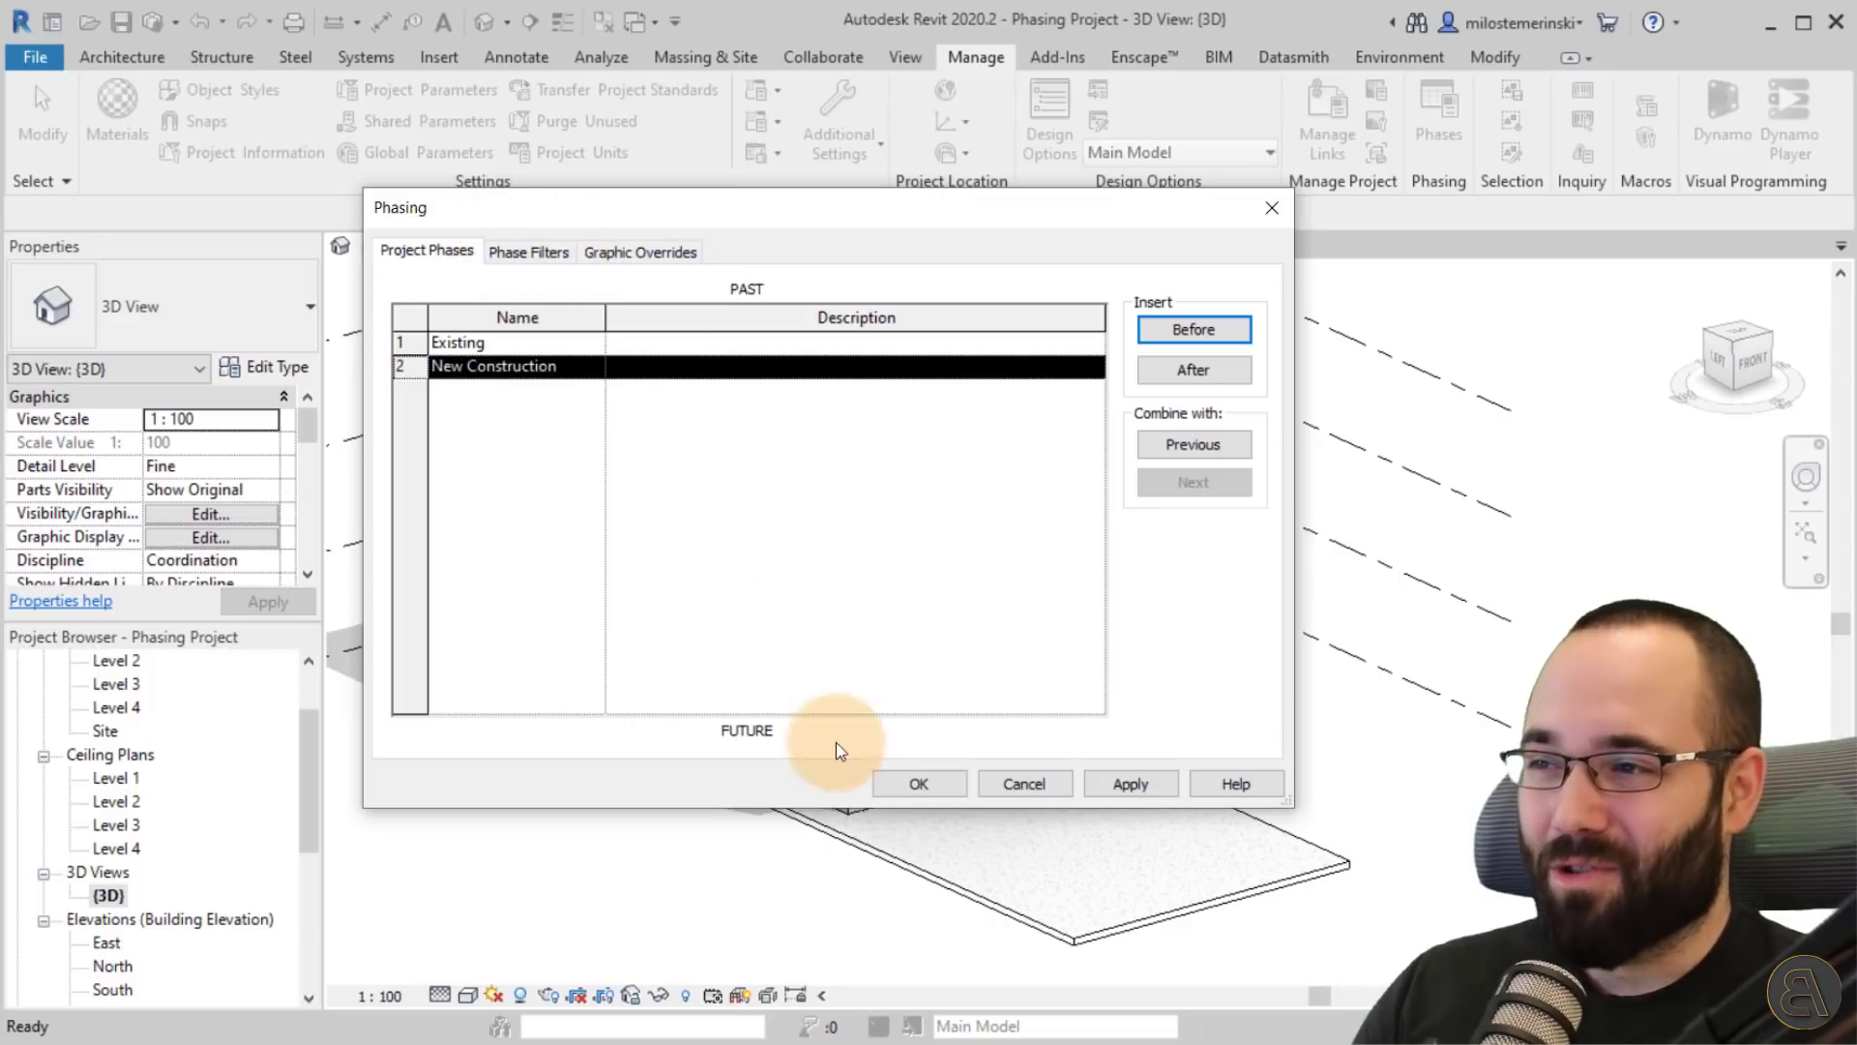
pyautogui.click(924, 785)
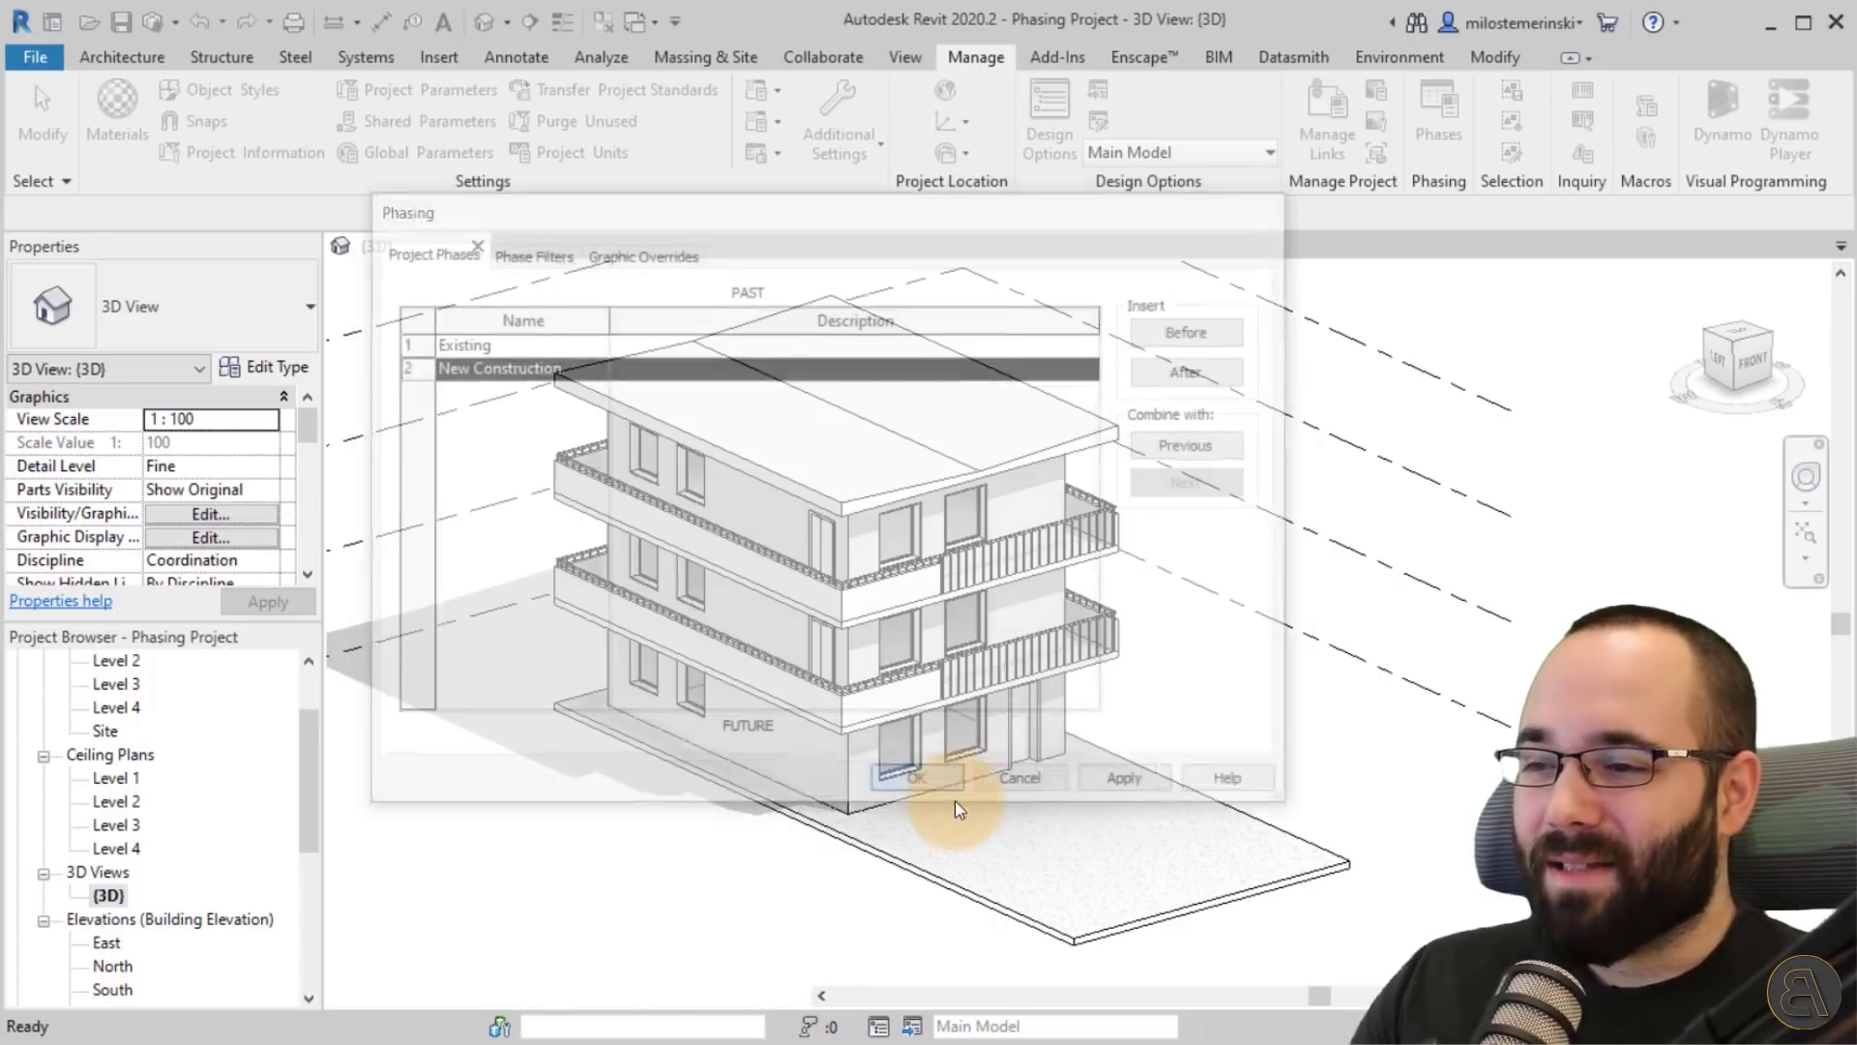
# Set the 3D view's phase to Existing and apply the change.
pyautogui.keyDown('shift'); pyautogui.moveTo(1152, 696); pyautogui.dragTo(1182, 705, button='middle'); pyautogui.keyUp('shift')
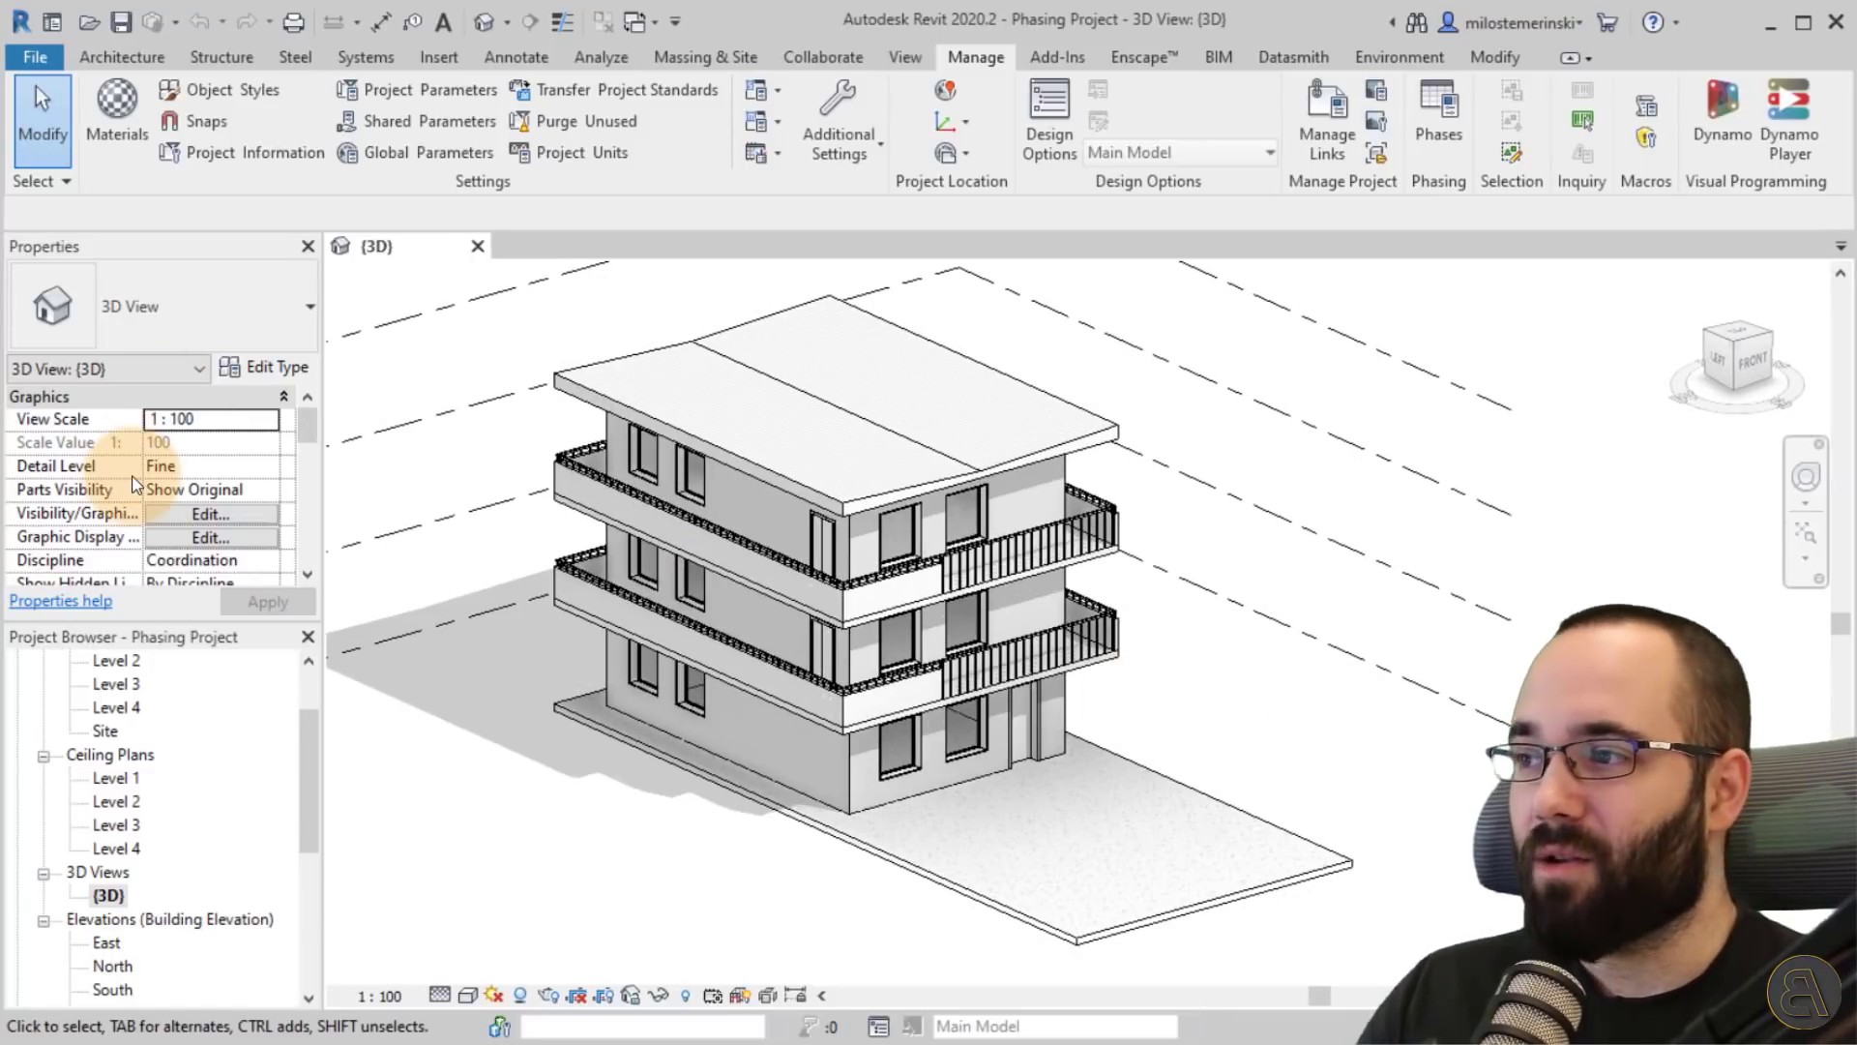
pyautogui.moveTo(306, 435); pyautogui.dragTo(310, 571)
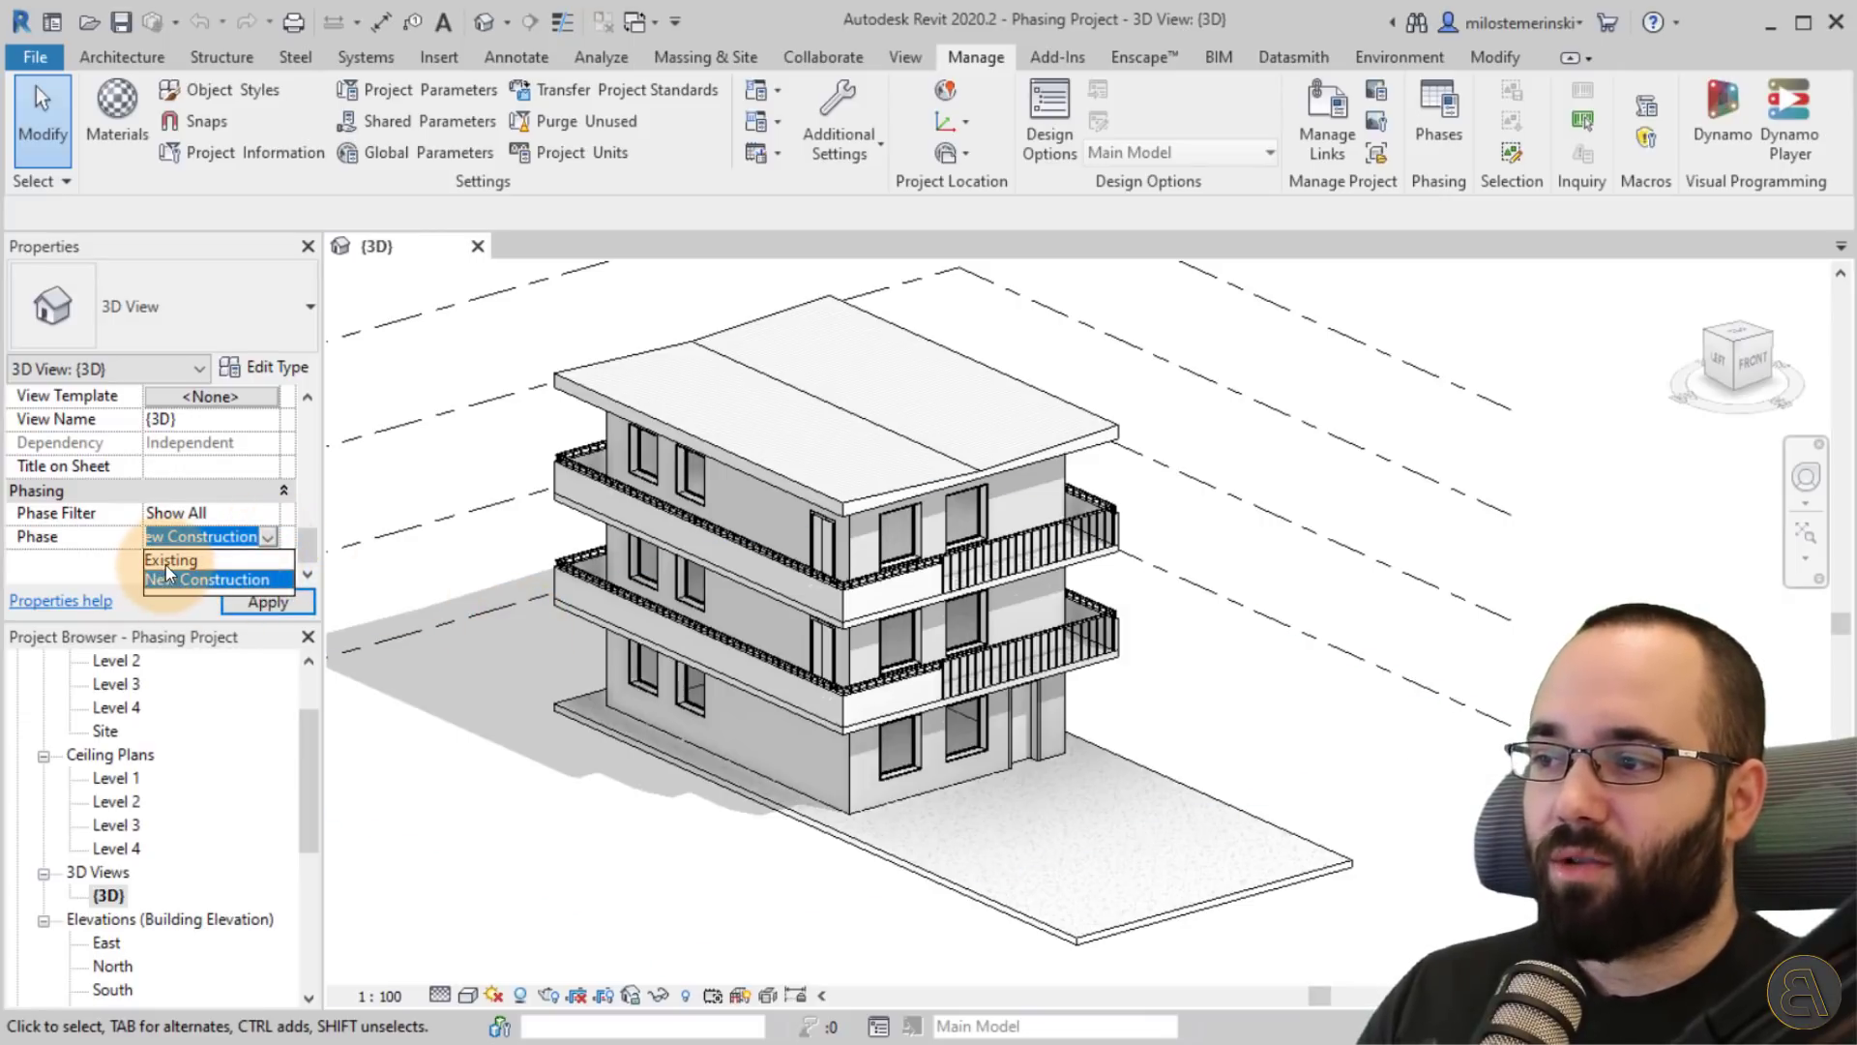
pyautogui.click(165, 565)
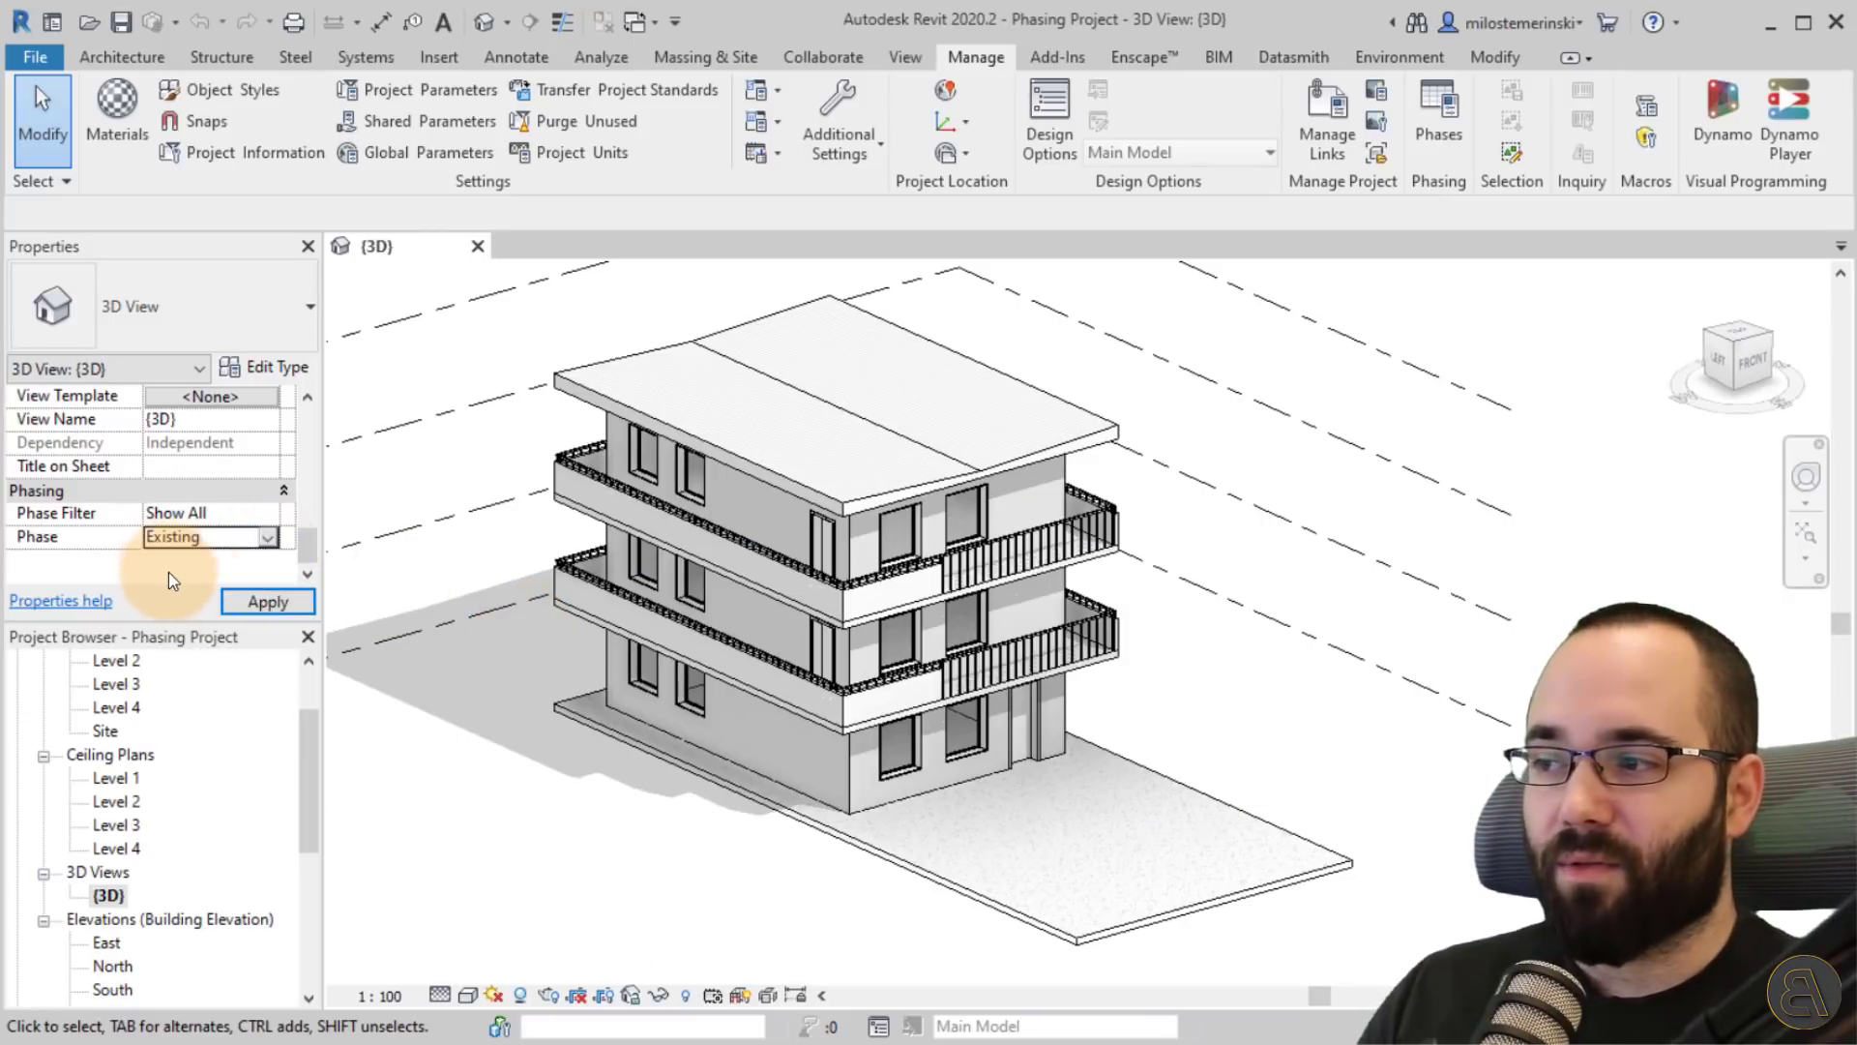
pyautogui.click(268, 538)
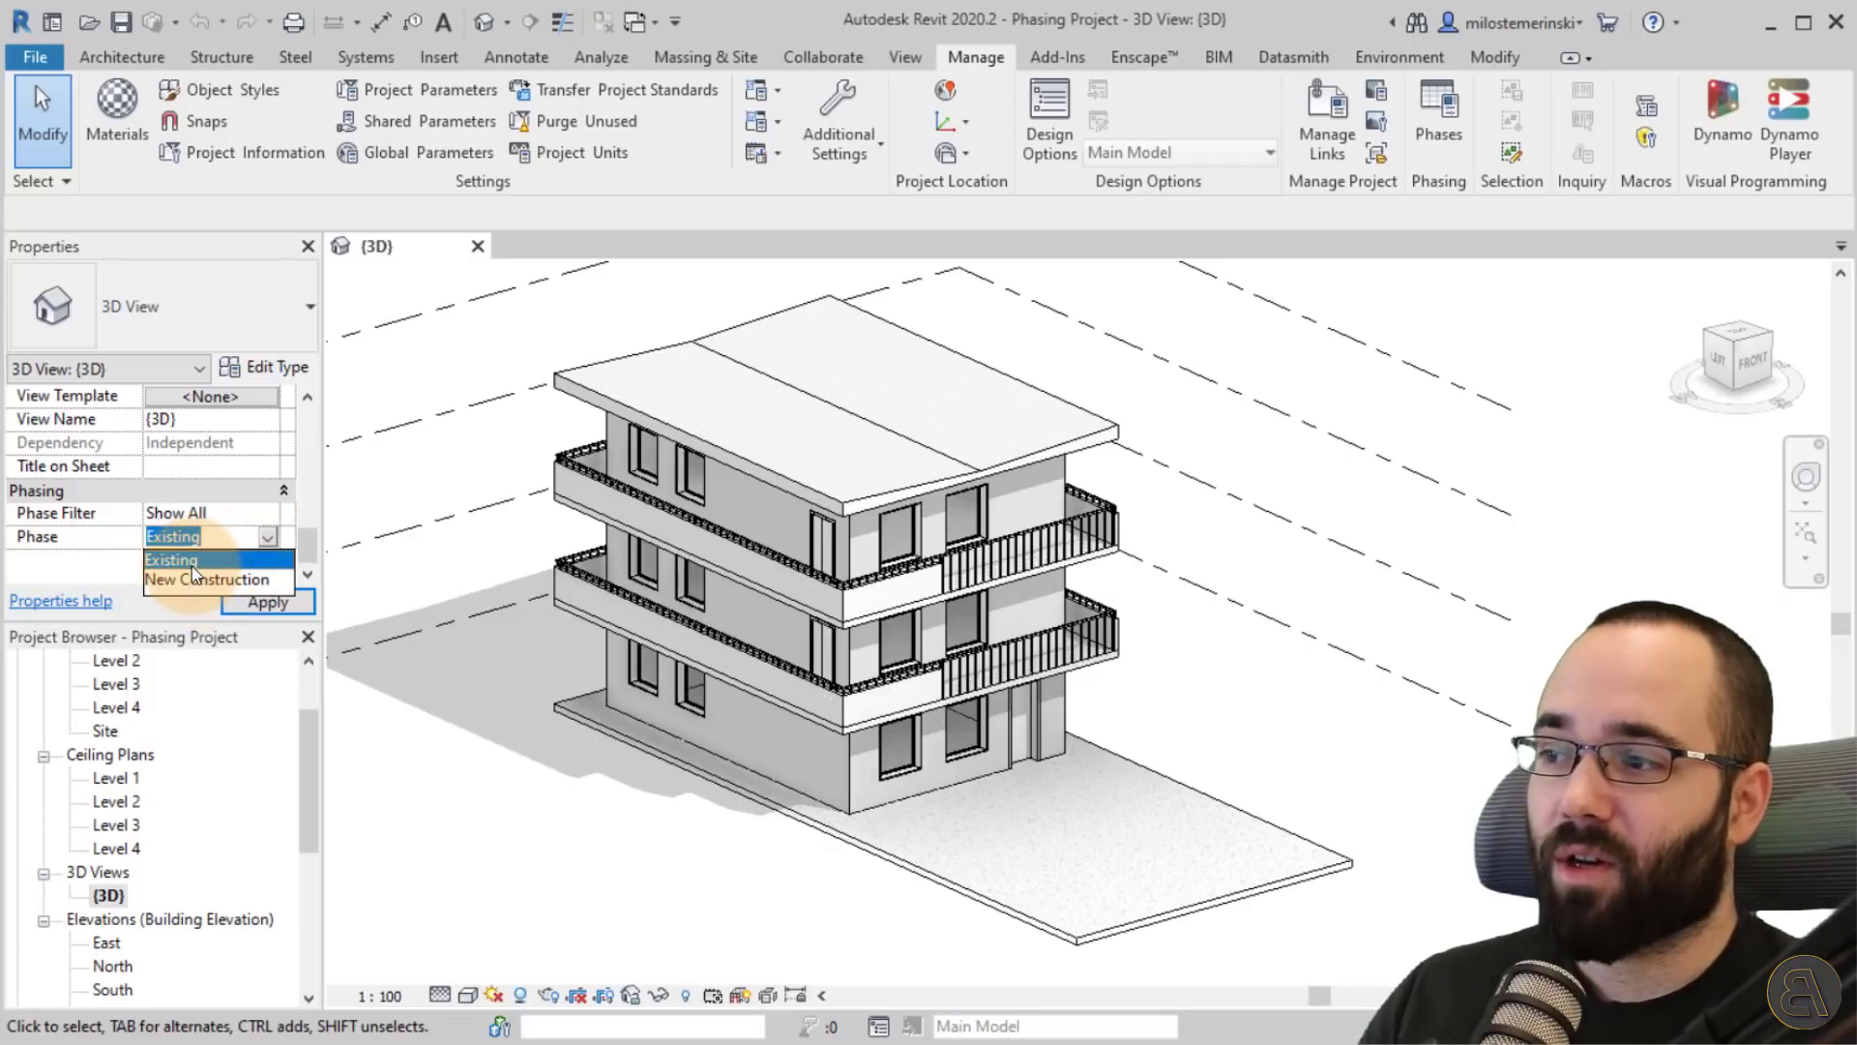
pyautogui.click(171, 563)
pyautogui.click(261, 601)
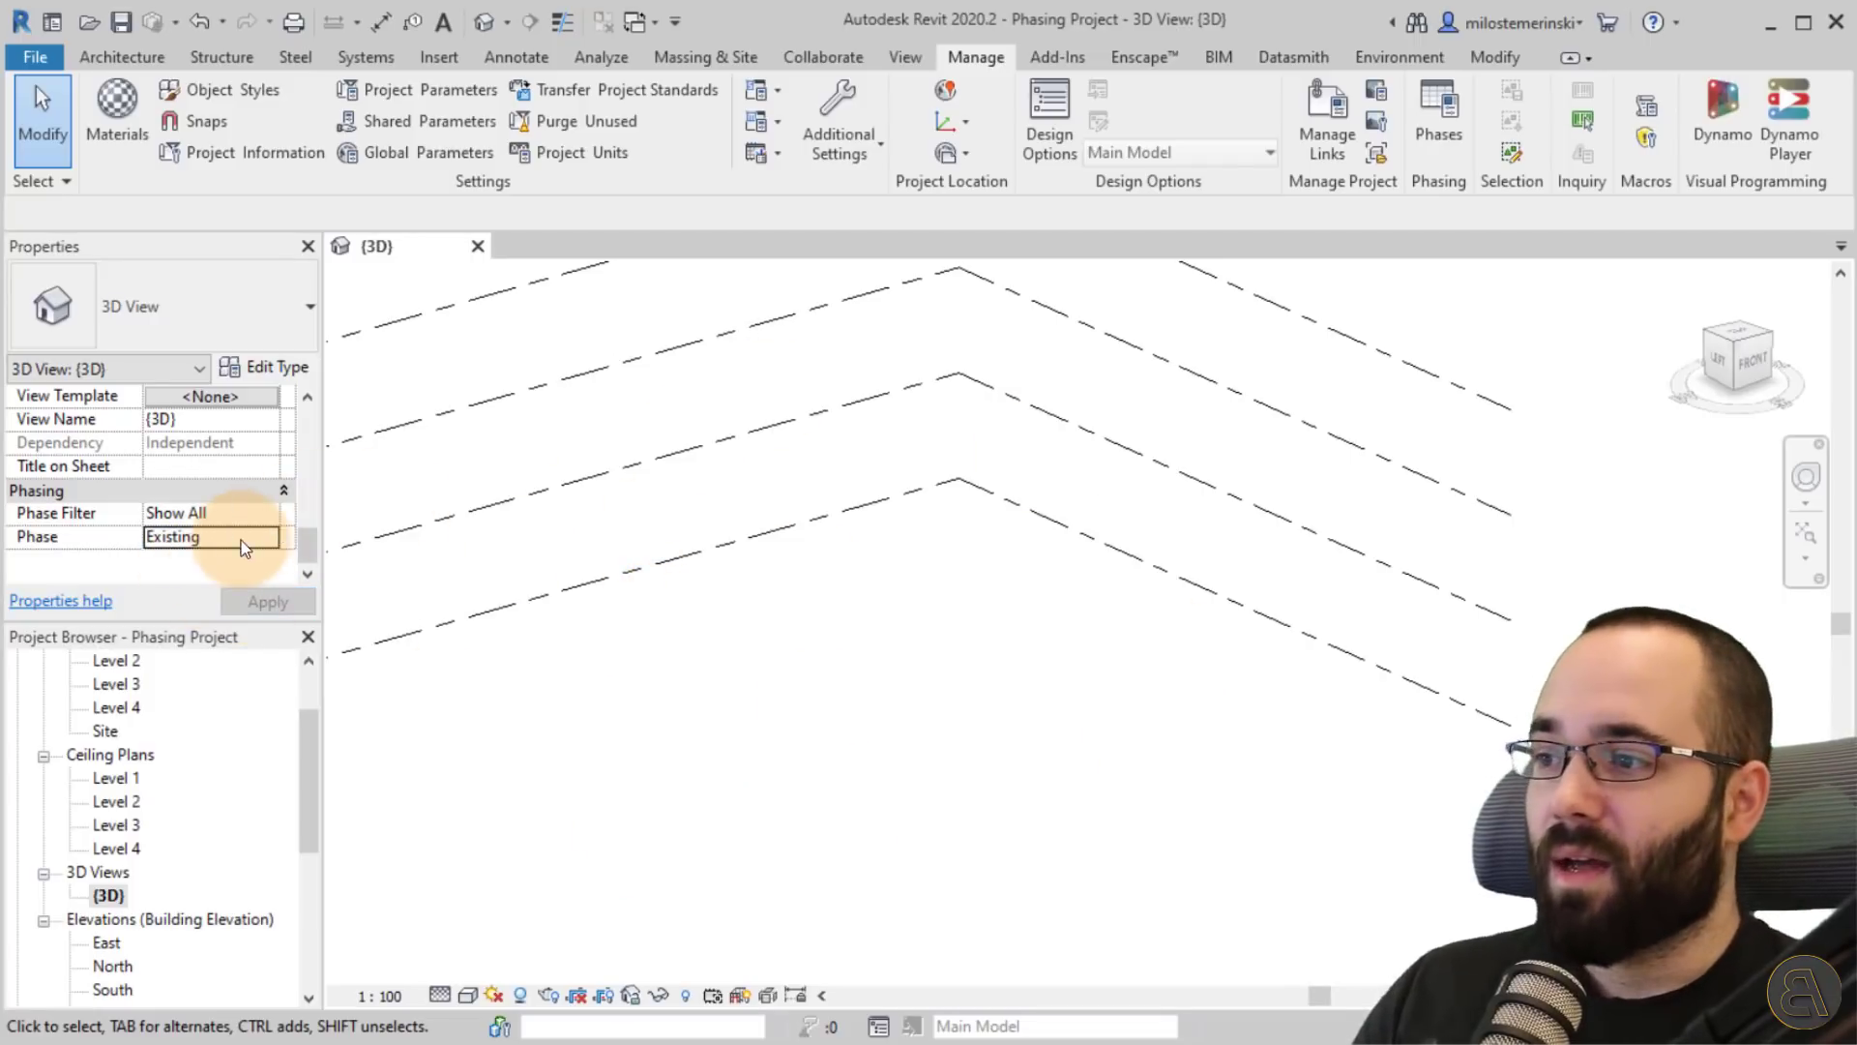
# Set the 3D view's phase back to New Construction and apply the change.
pyautogui.click(268, 542)
pyautogui.click(263, 582)
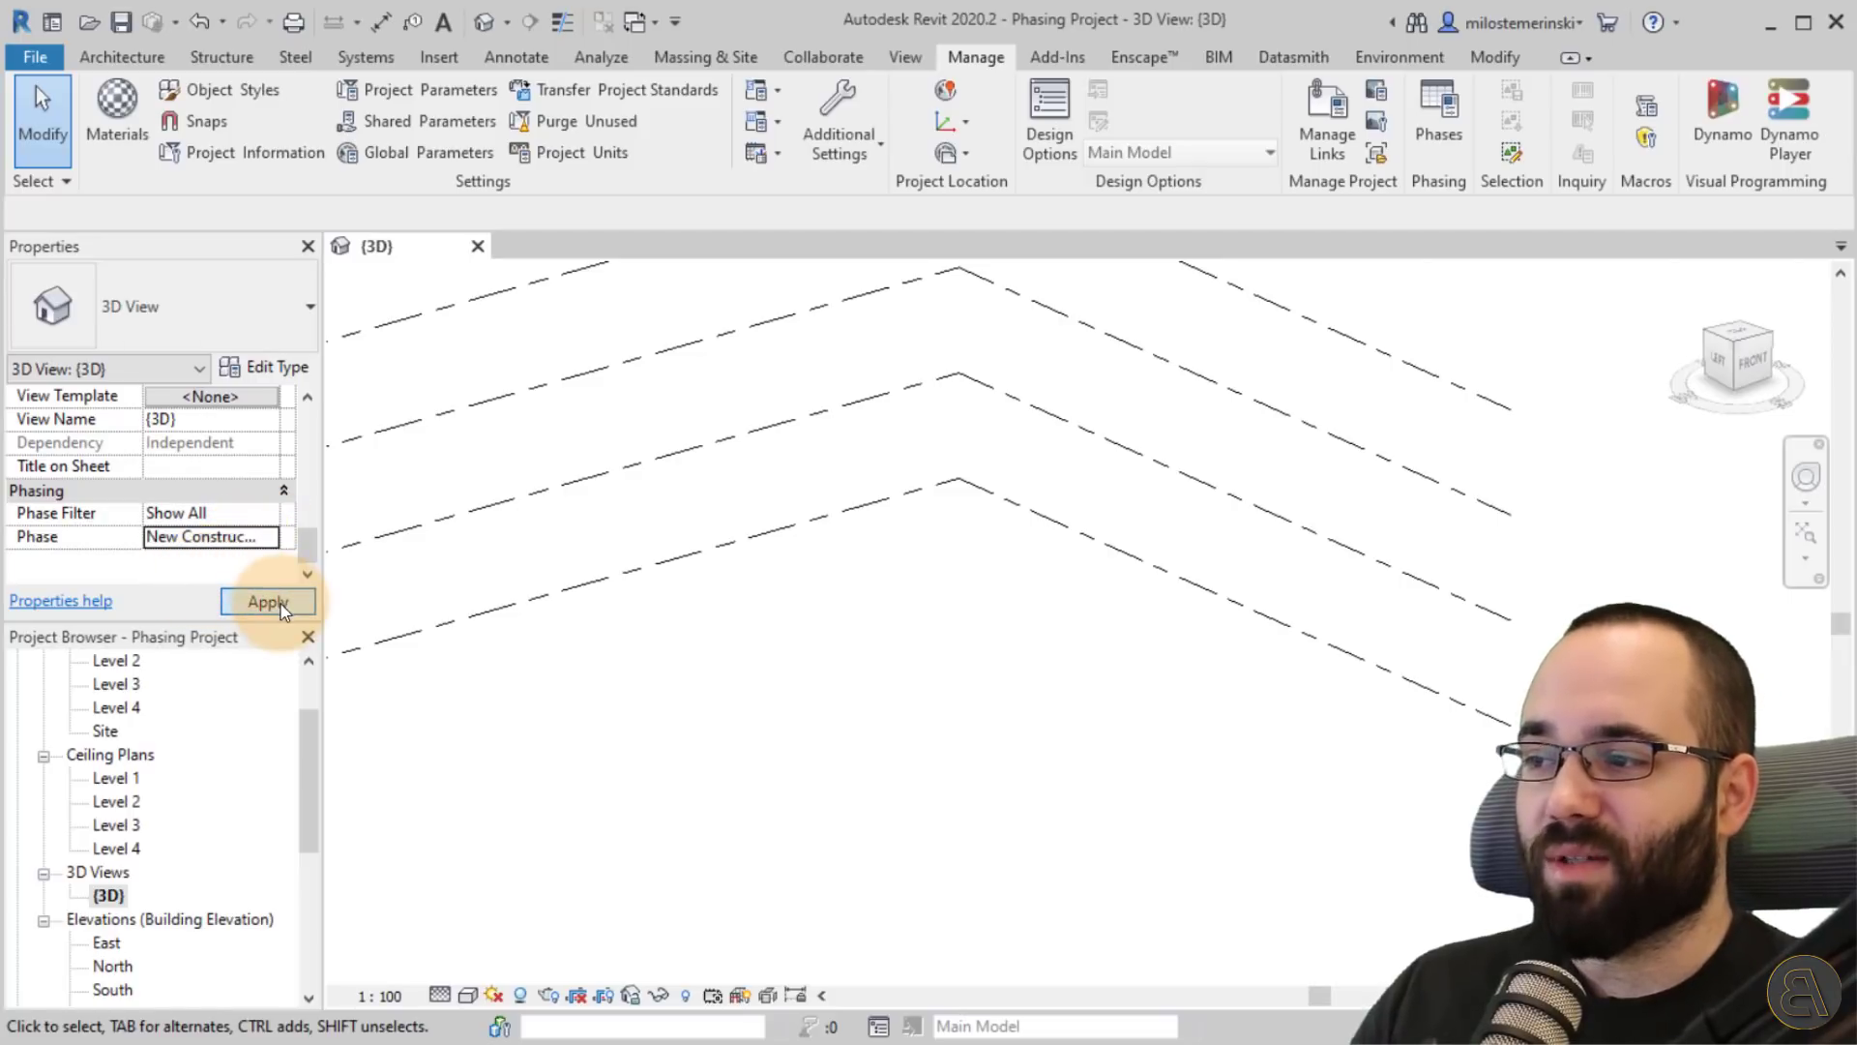
pyautogui.click(265, 601)
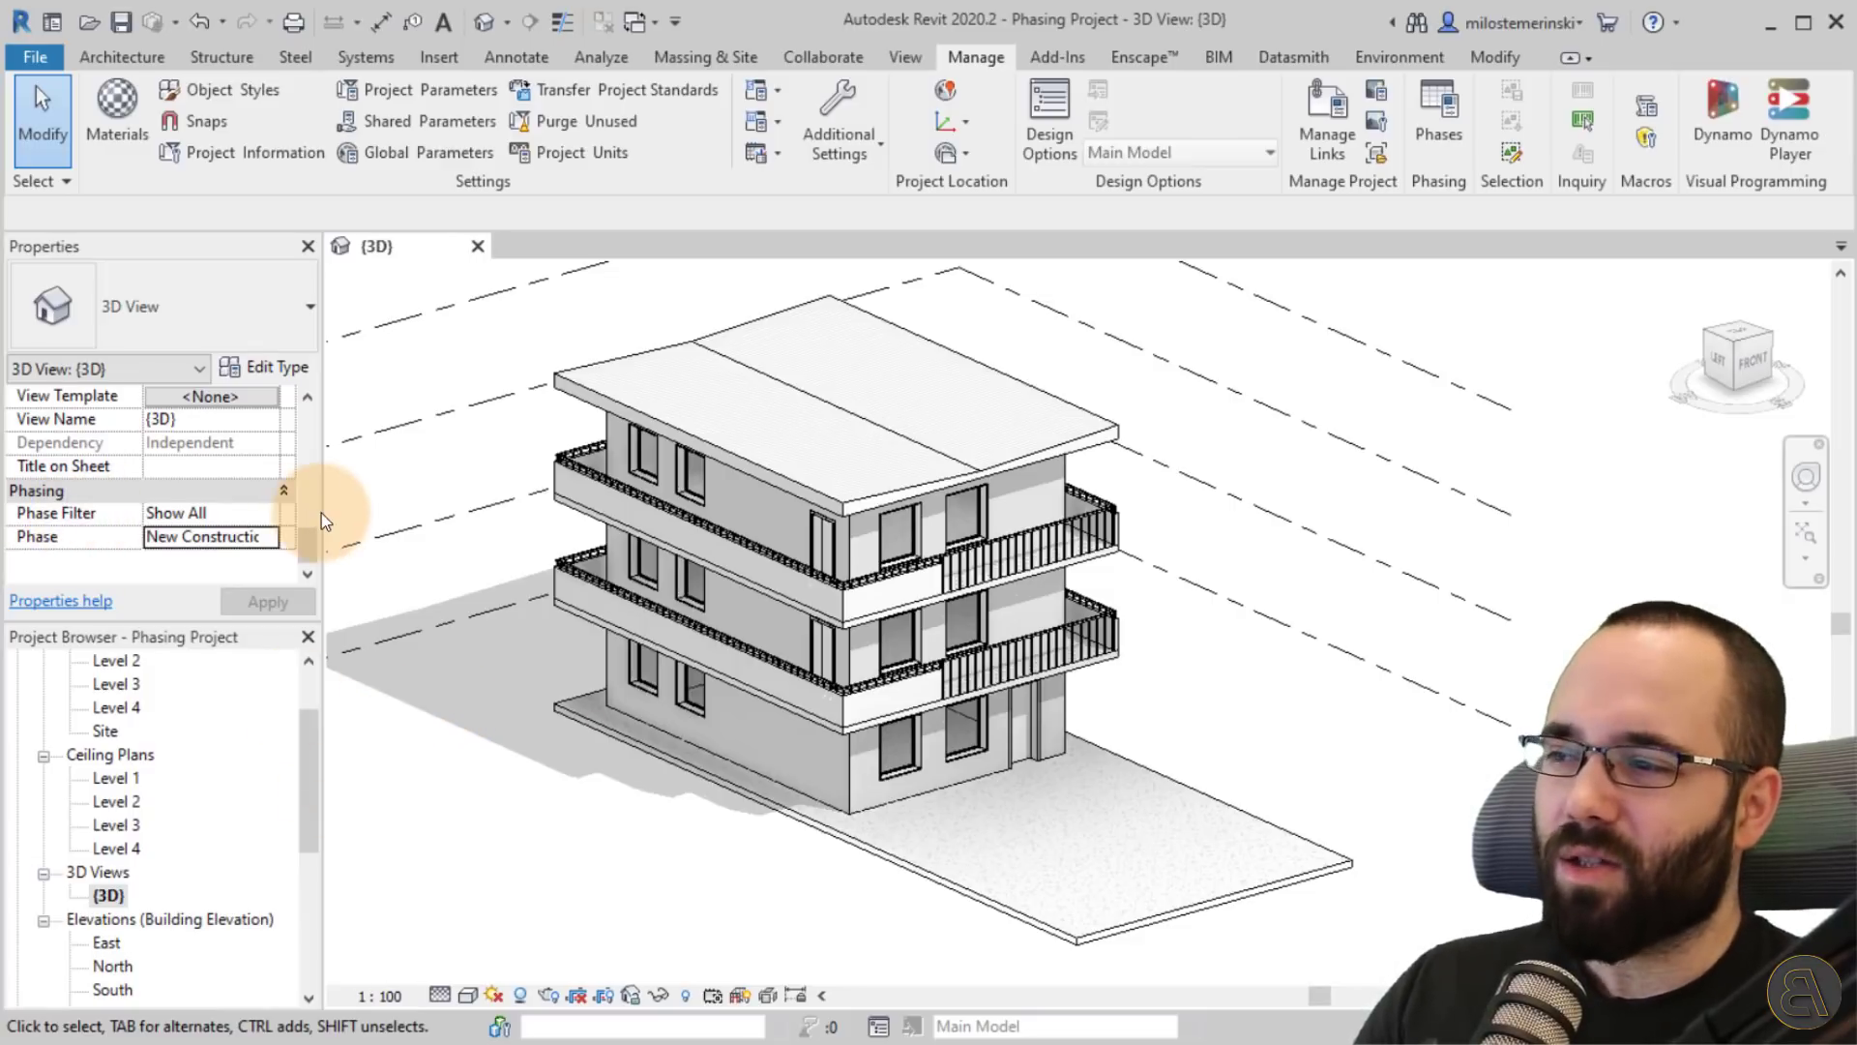
# Examine the available phase filters for the 3D view and keep Show All.
pyautogui.click(269, 513)
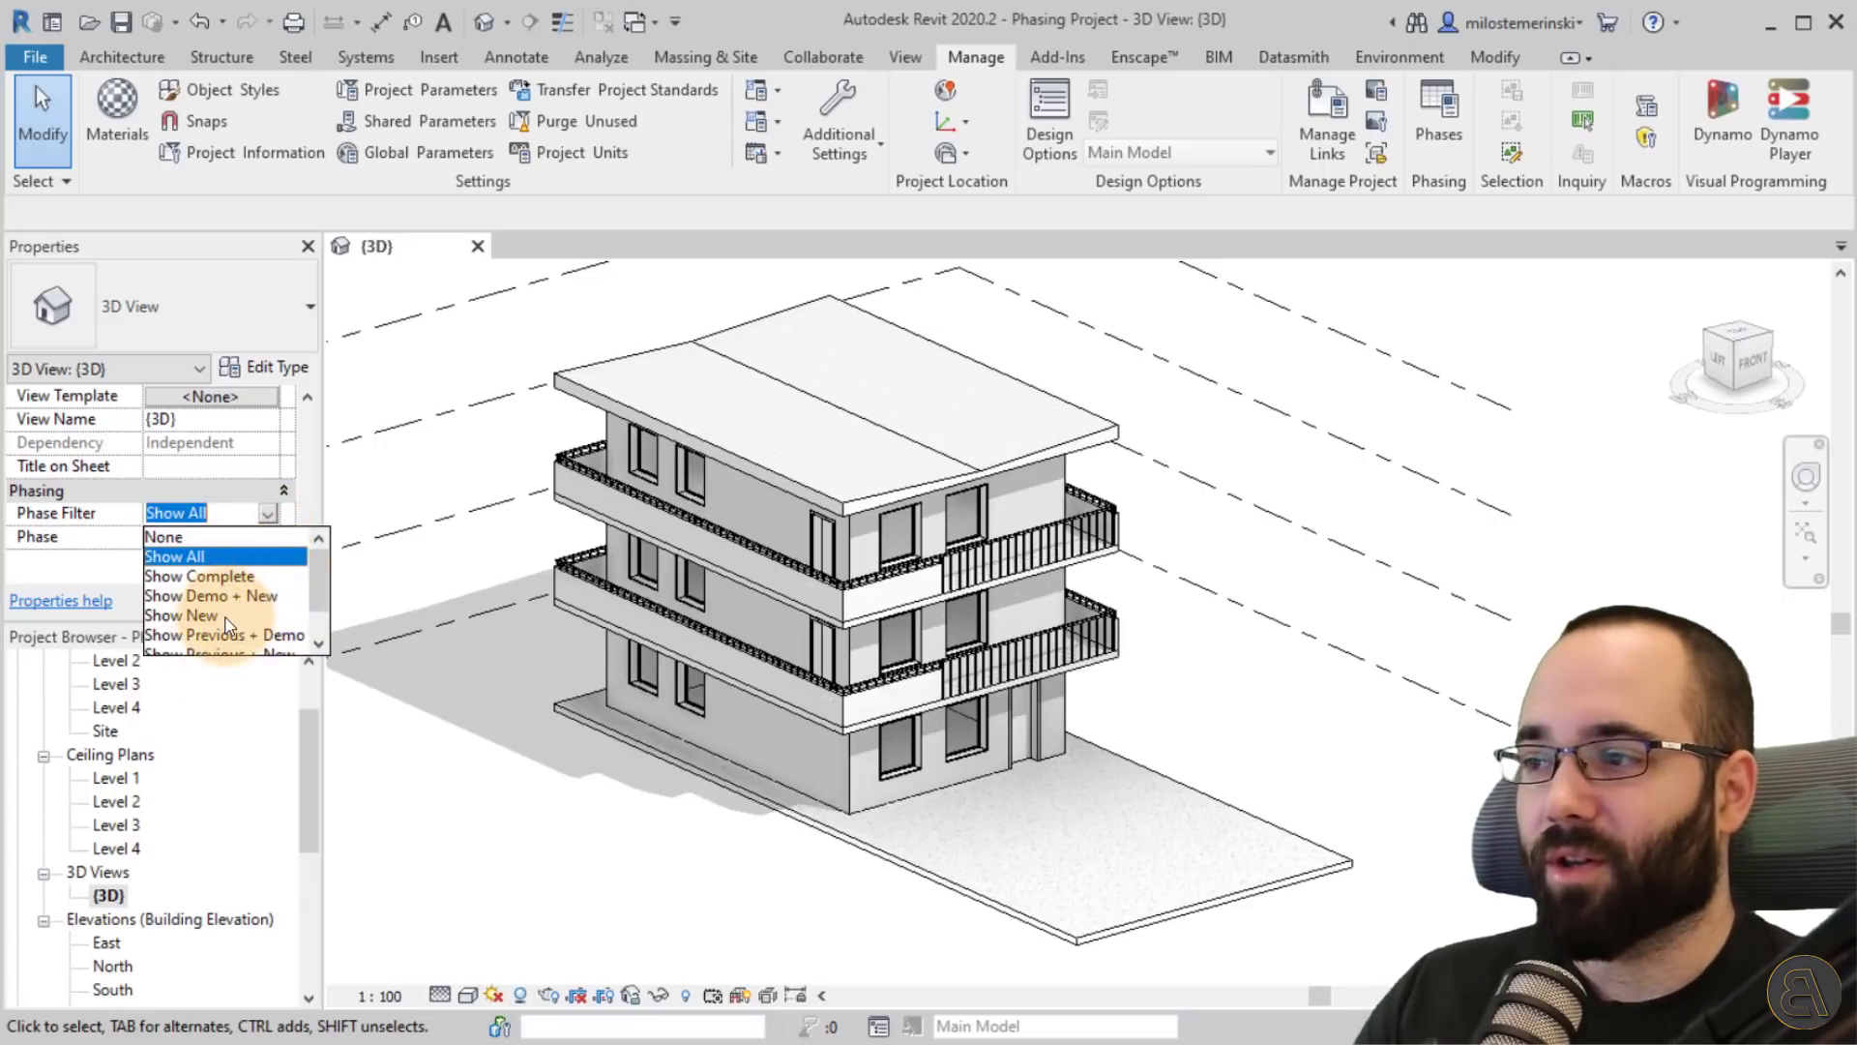
pyautogui.scroll(-1, 256, 609)
pyautogui.scroll(1, 241, 599)
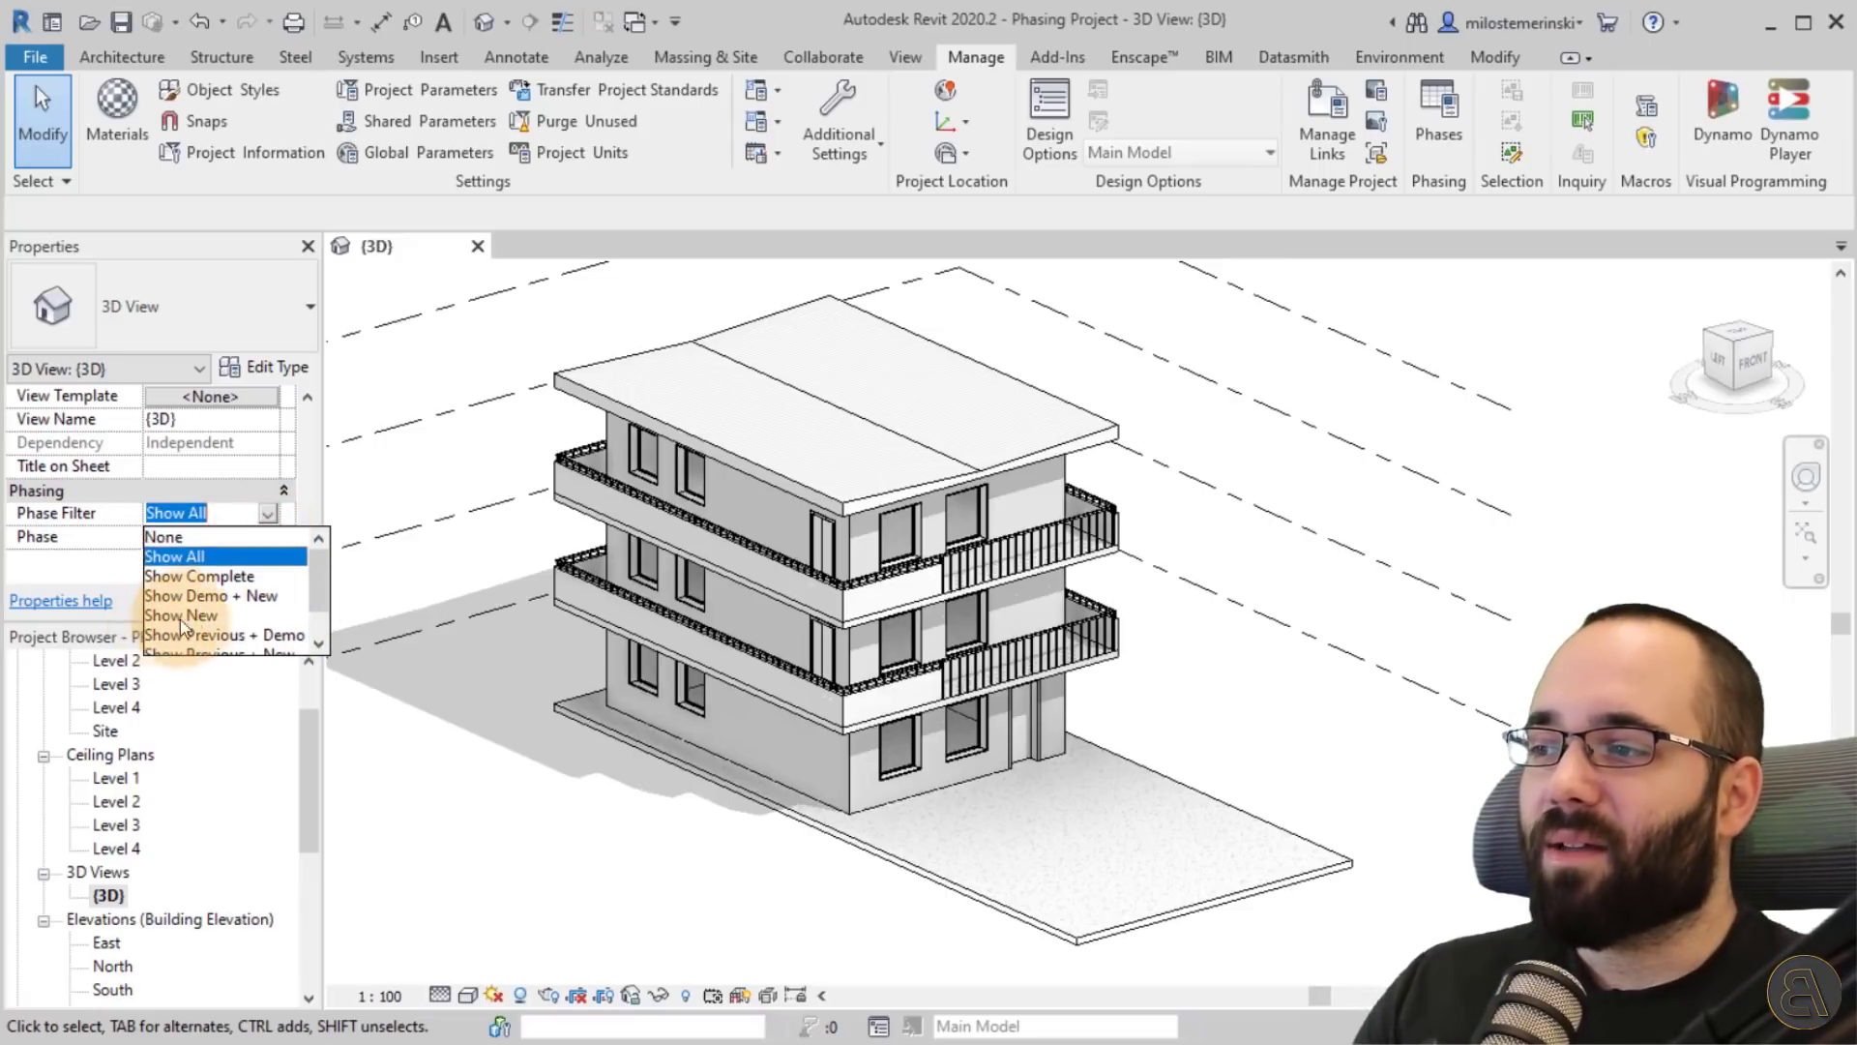
pyautogui.click(165, 556)
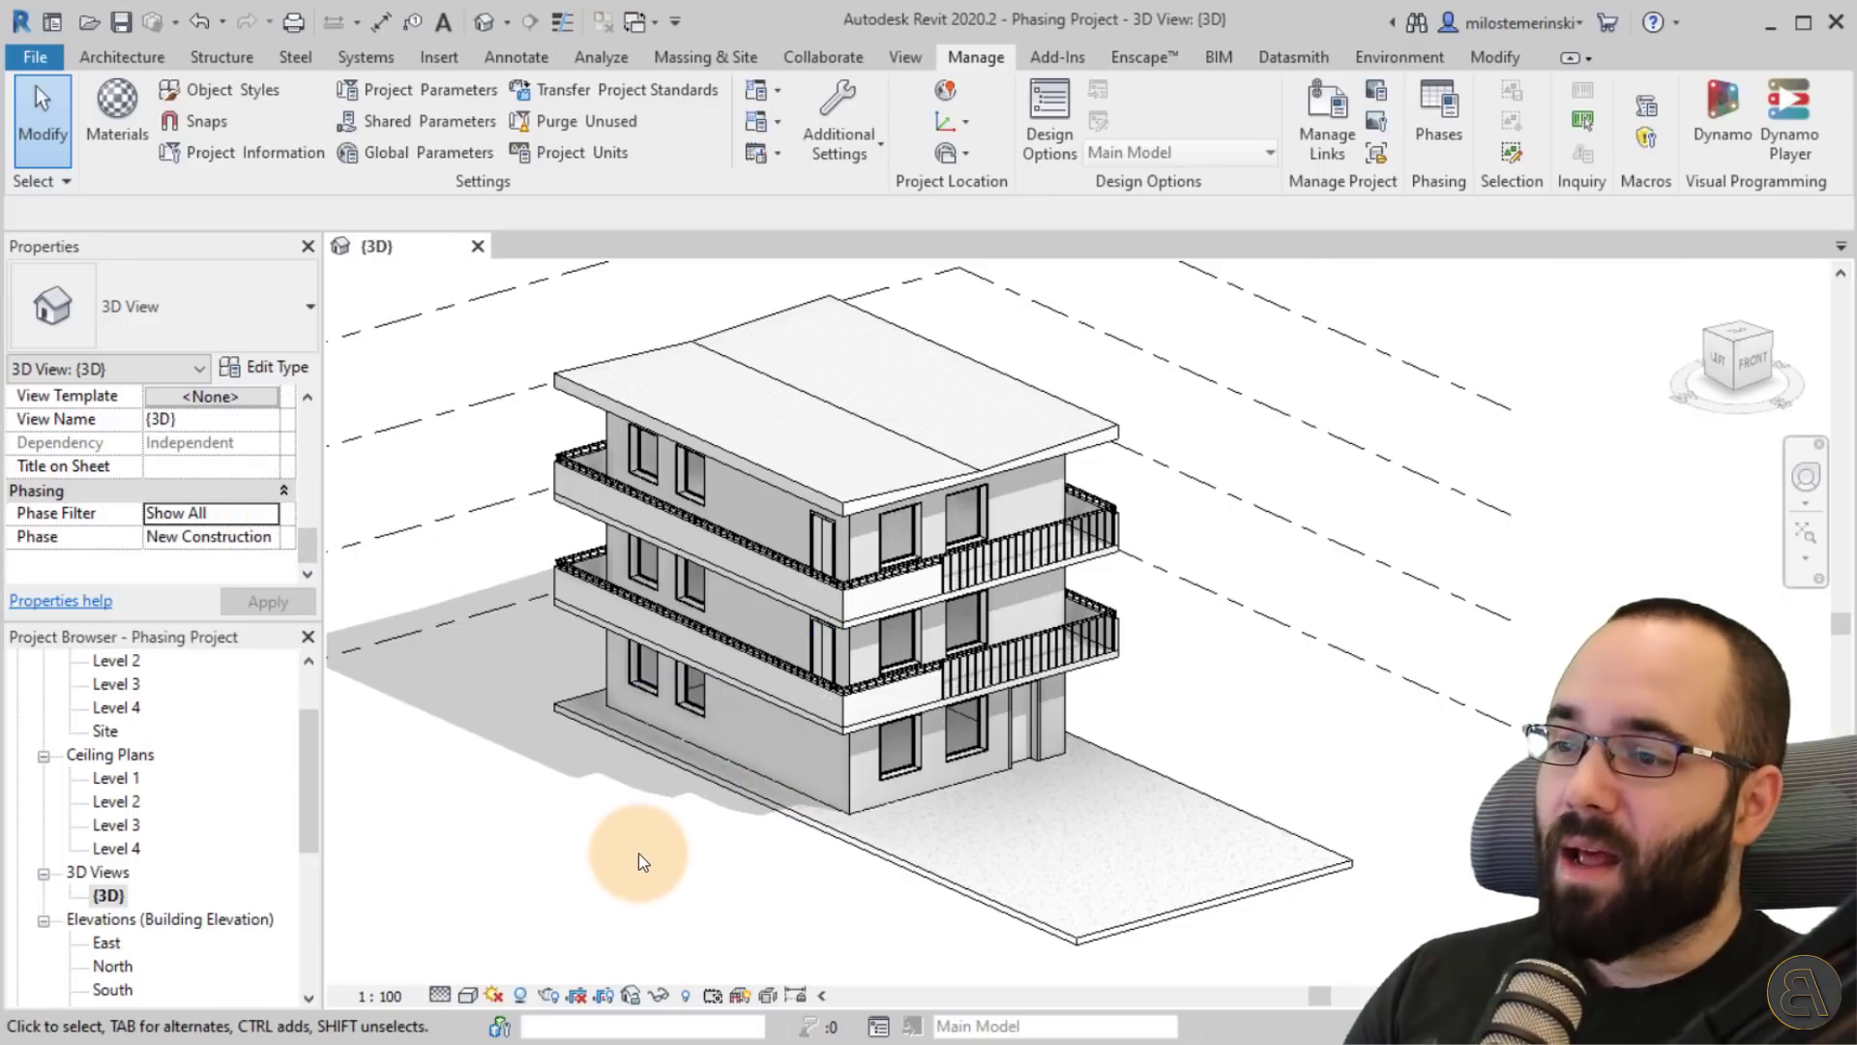
# Inspect the Phase Created and Phase Demolished properties of a balcony wall, the ground-level concrete floor and a ground-floor window.
pyautogui.click(776, 705)
pyautogui.moveTo(784, 786); pyautogui.dragTo(771, 783, button='middle')
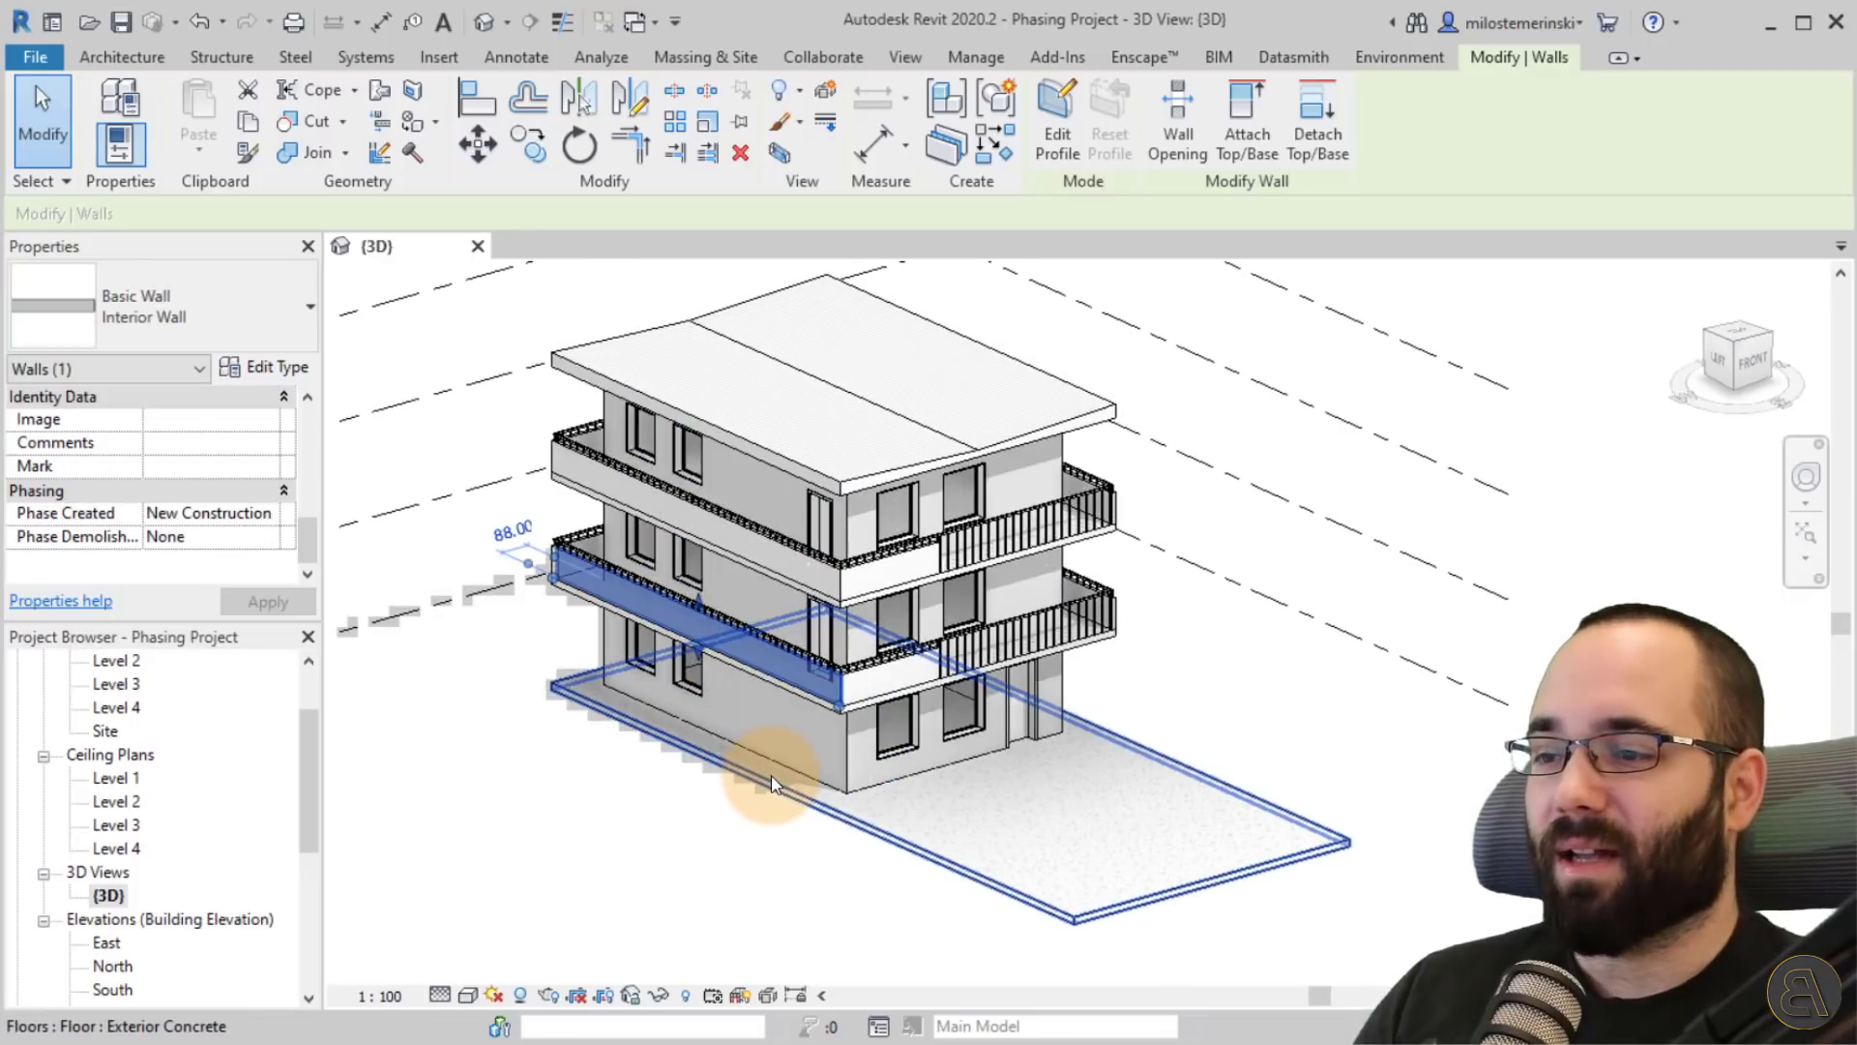
pyautogui.click(771, 784)
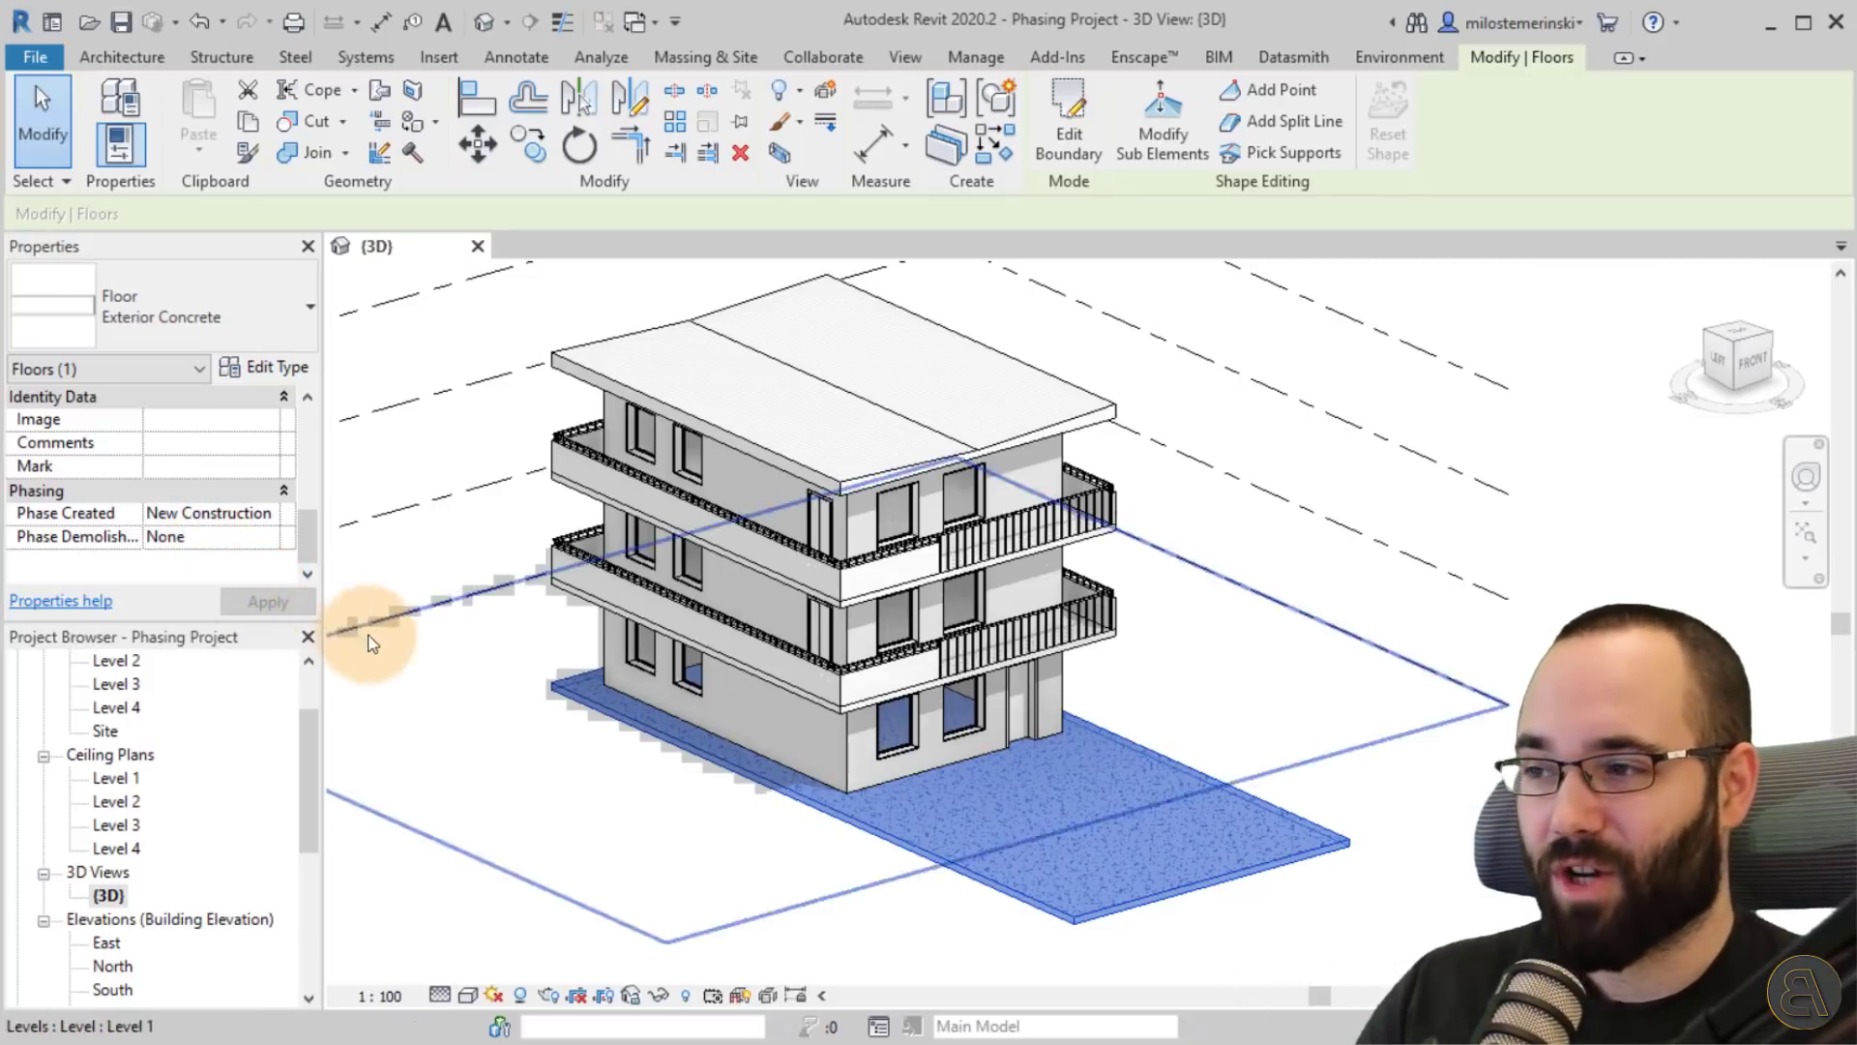
pyautogui.click(468, 758)
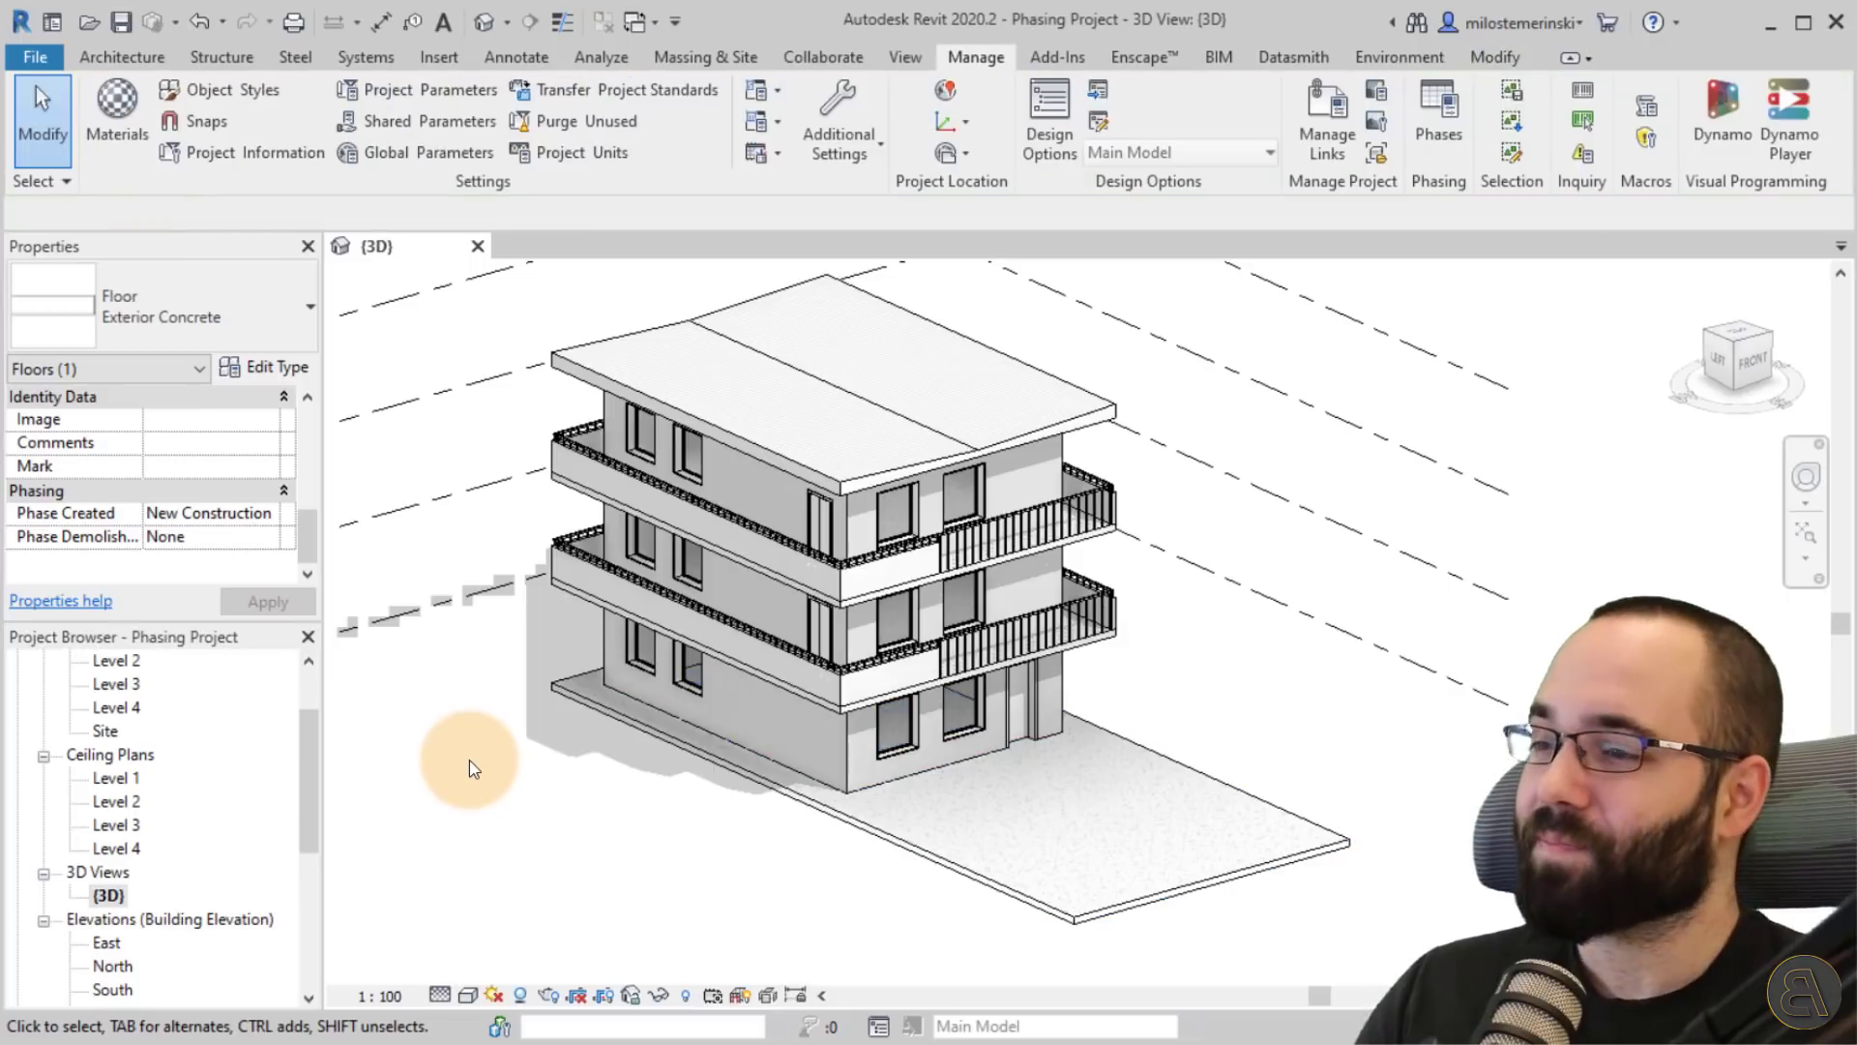
pyautogui.click(638, 663)
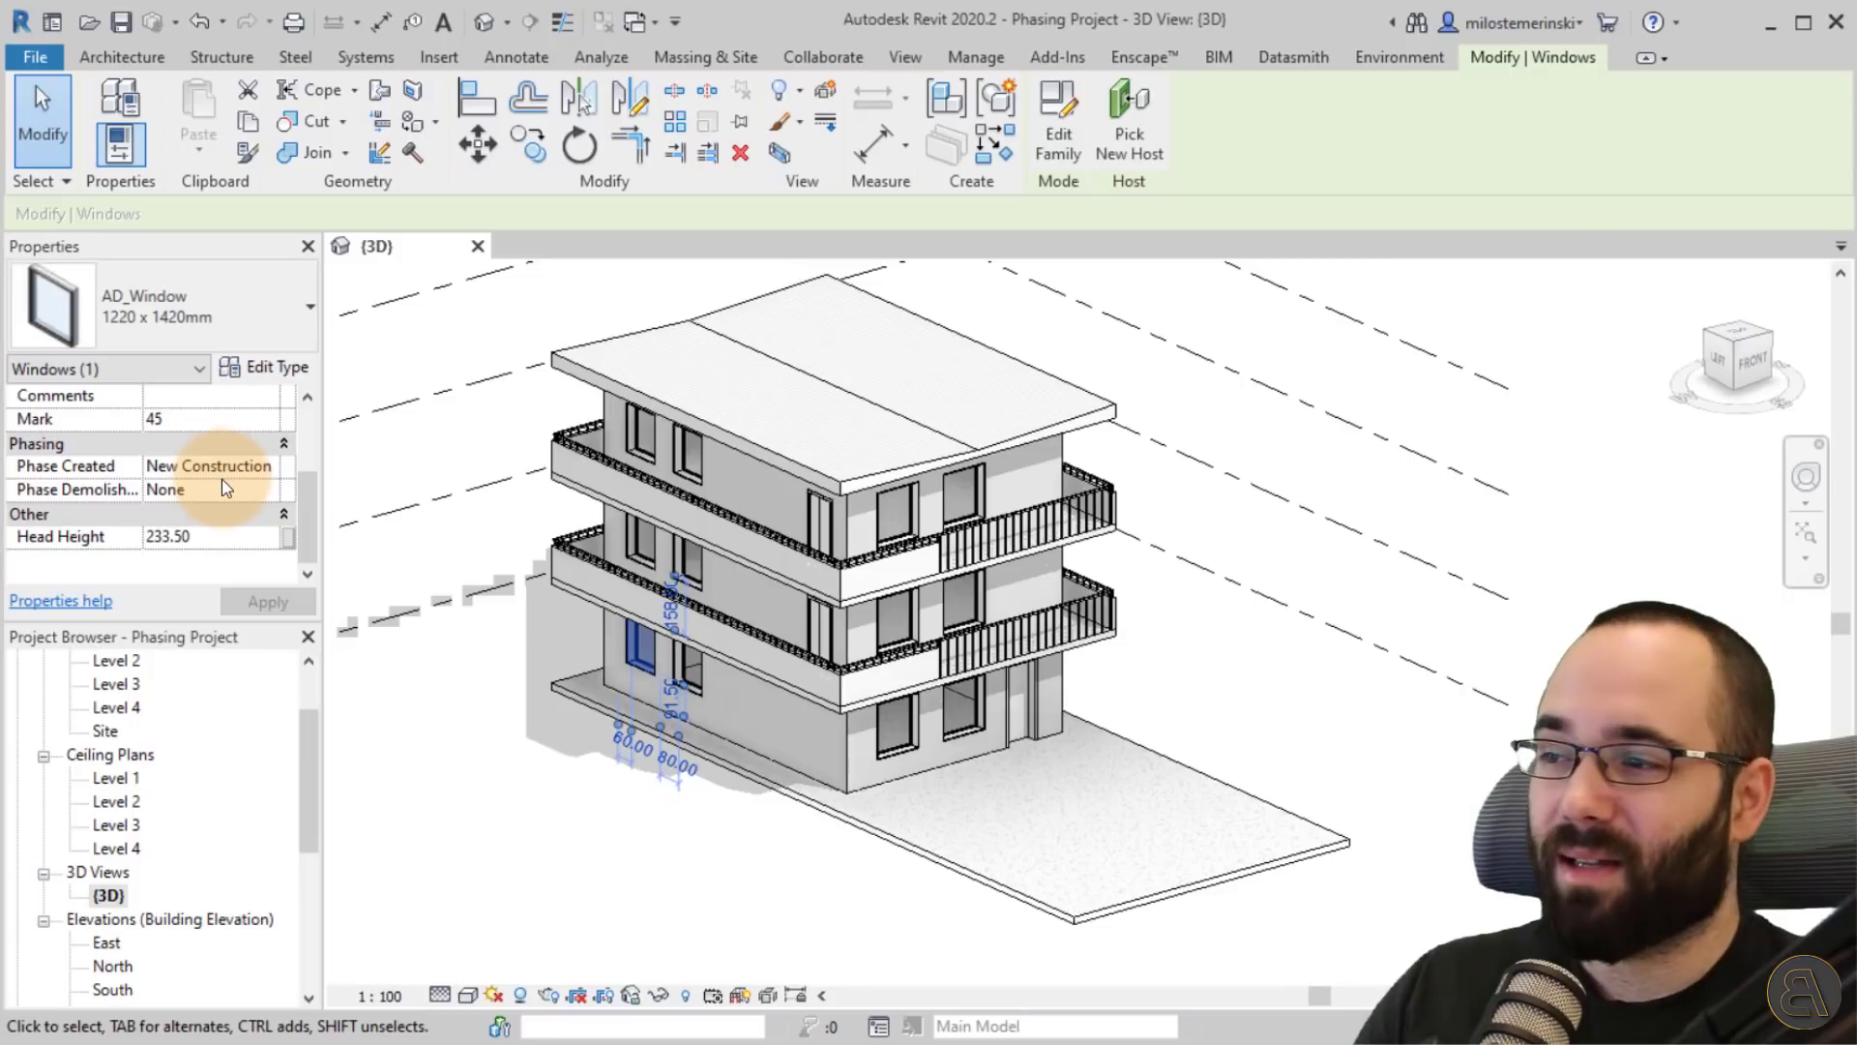
pyautogui.click(534, 662)
# Select all elements of the building in the 3D view, leaving the level lines out of the selection.
pyautogui.scroll(-2, 880, 854)
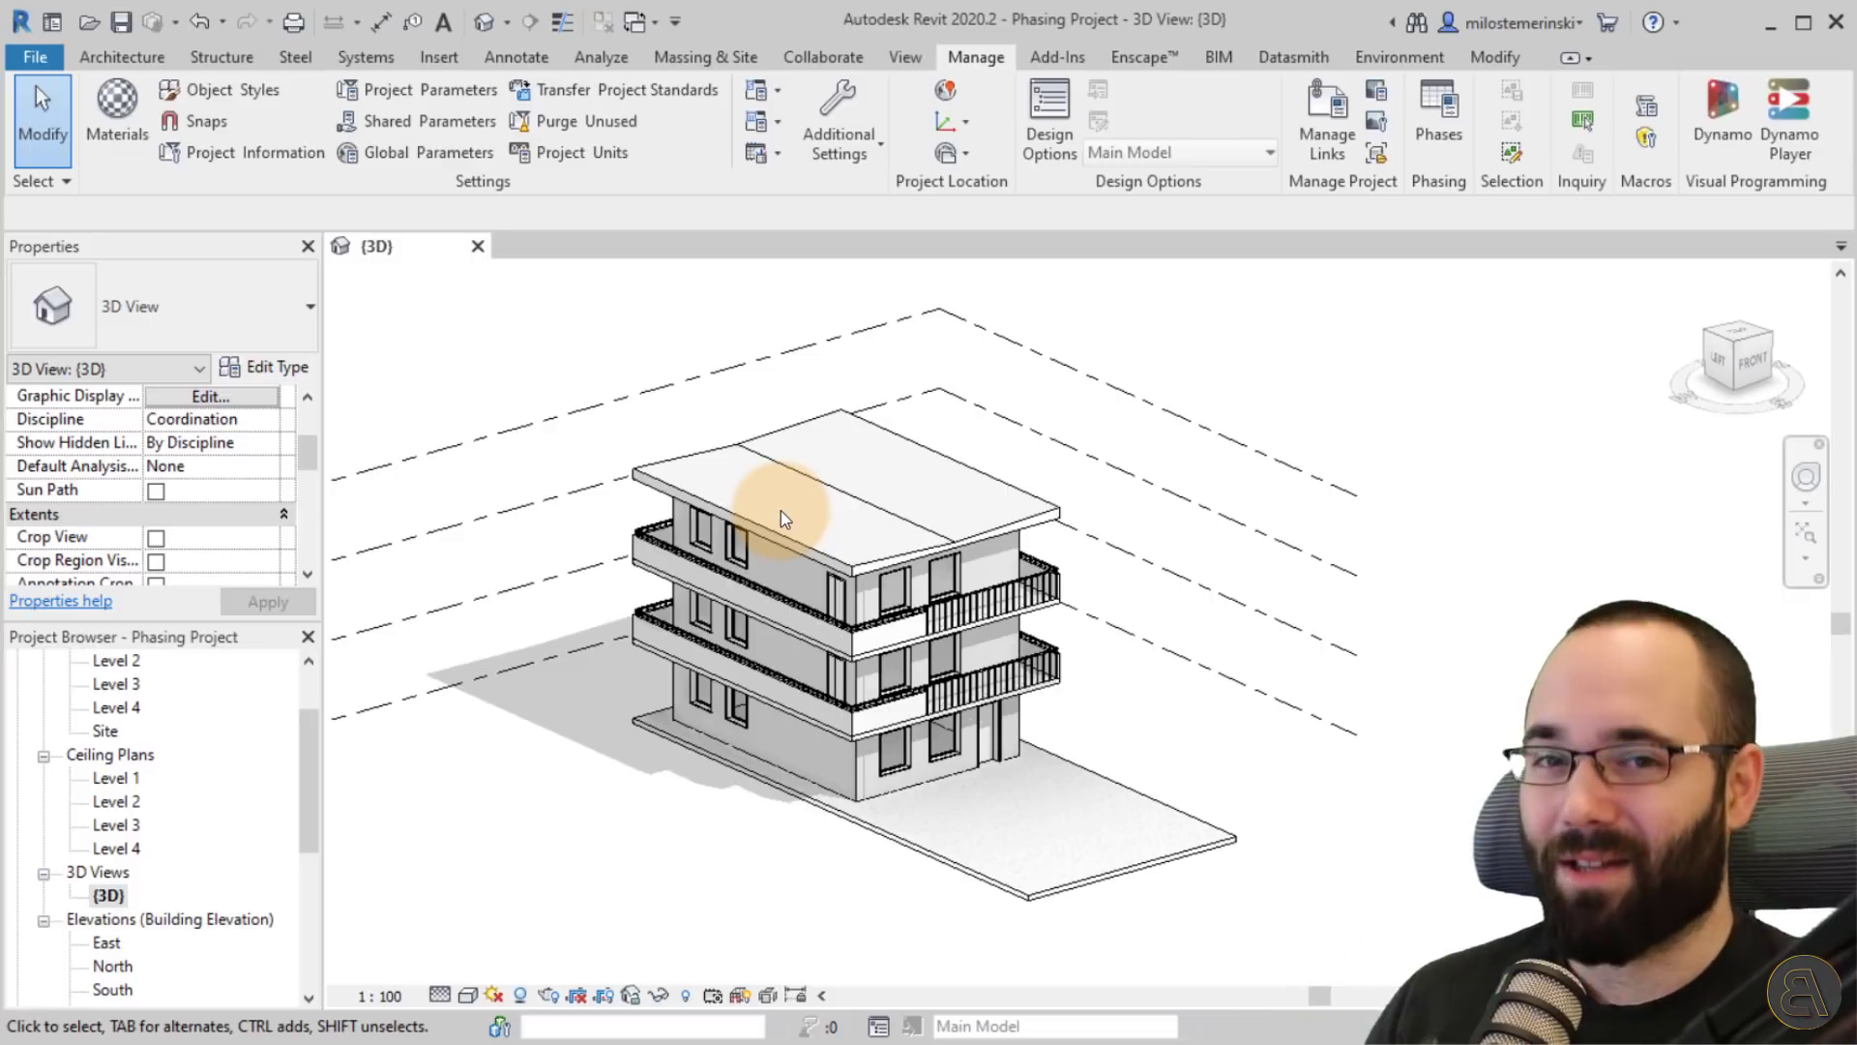
pyautogui.scroll(-1, 655, 440)
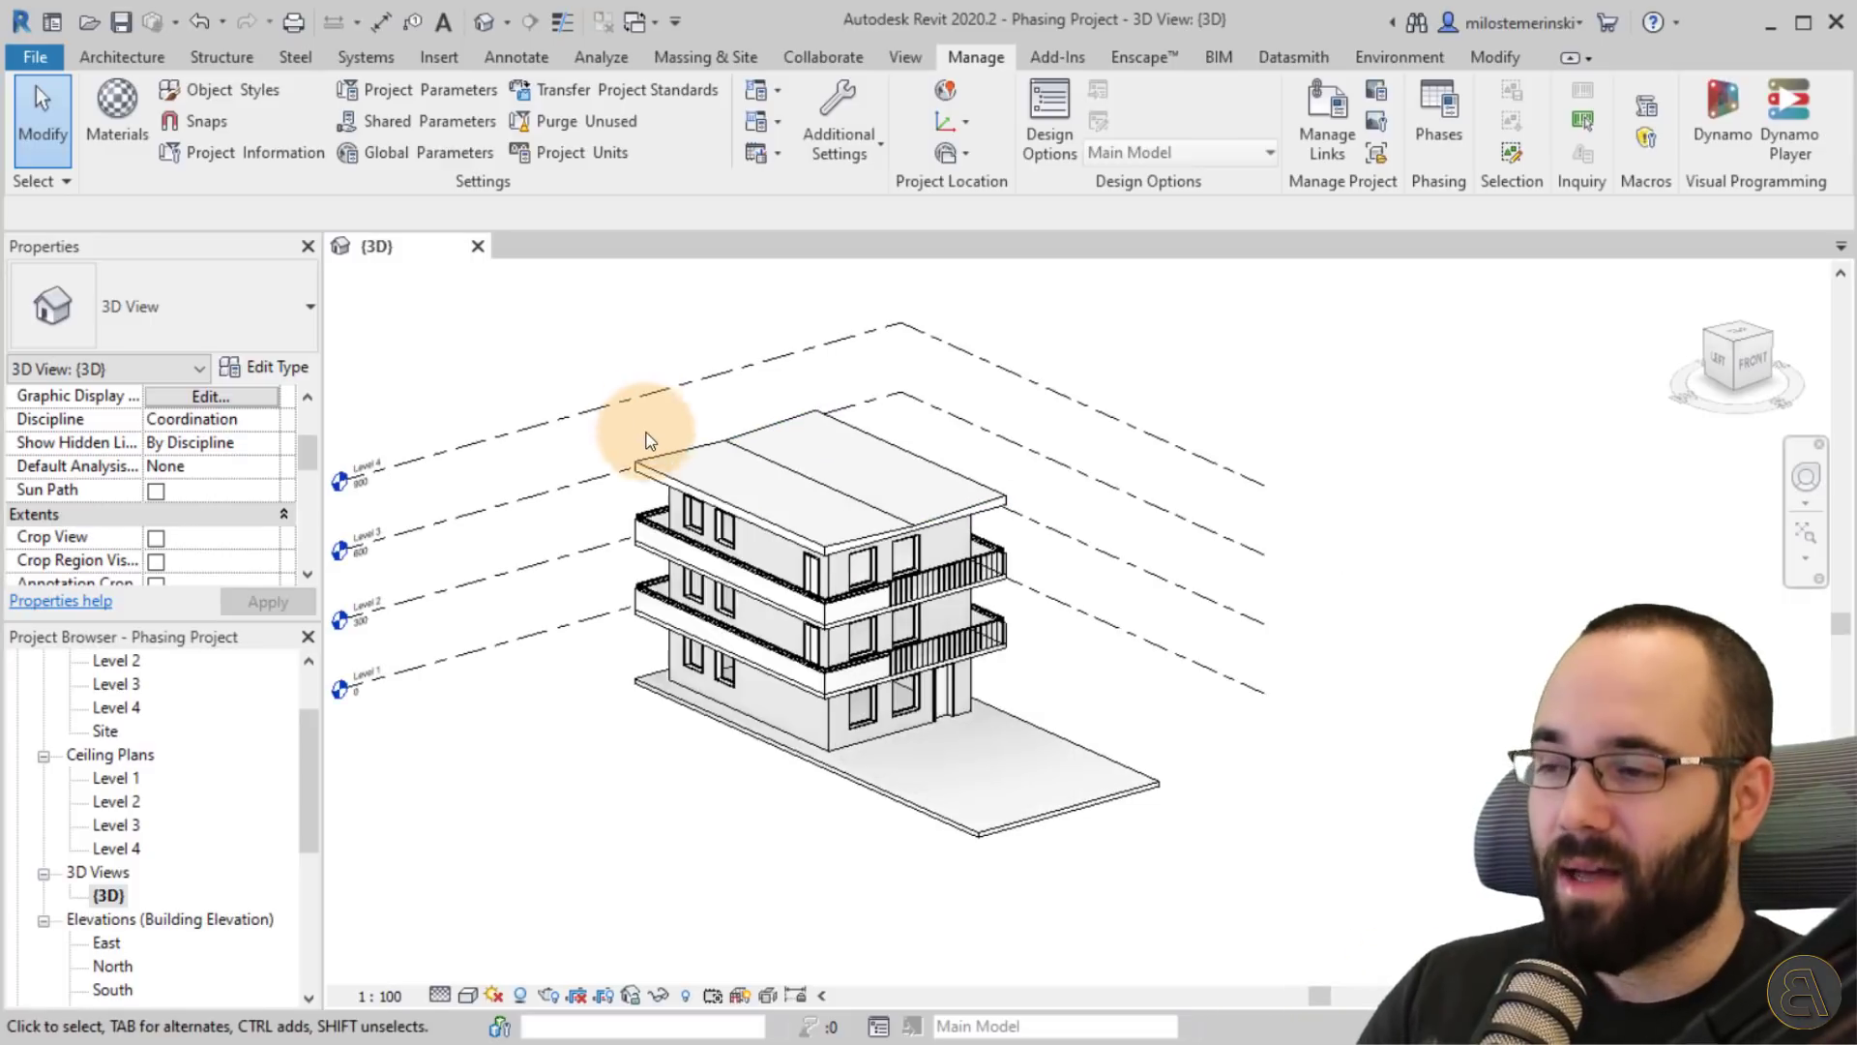
pyautogui.moveTo(489, 350); pyautogui.dragTo(1223, 881)
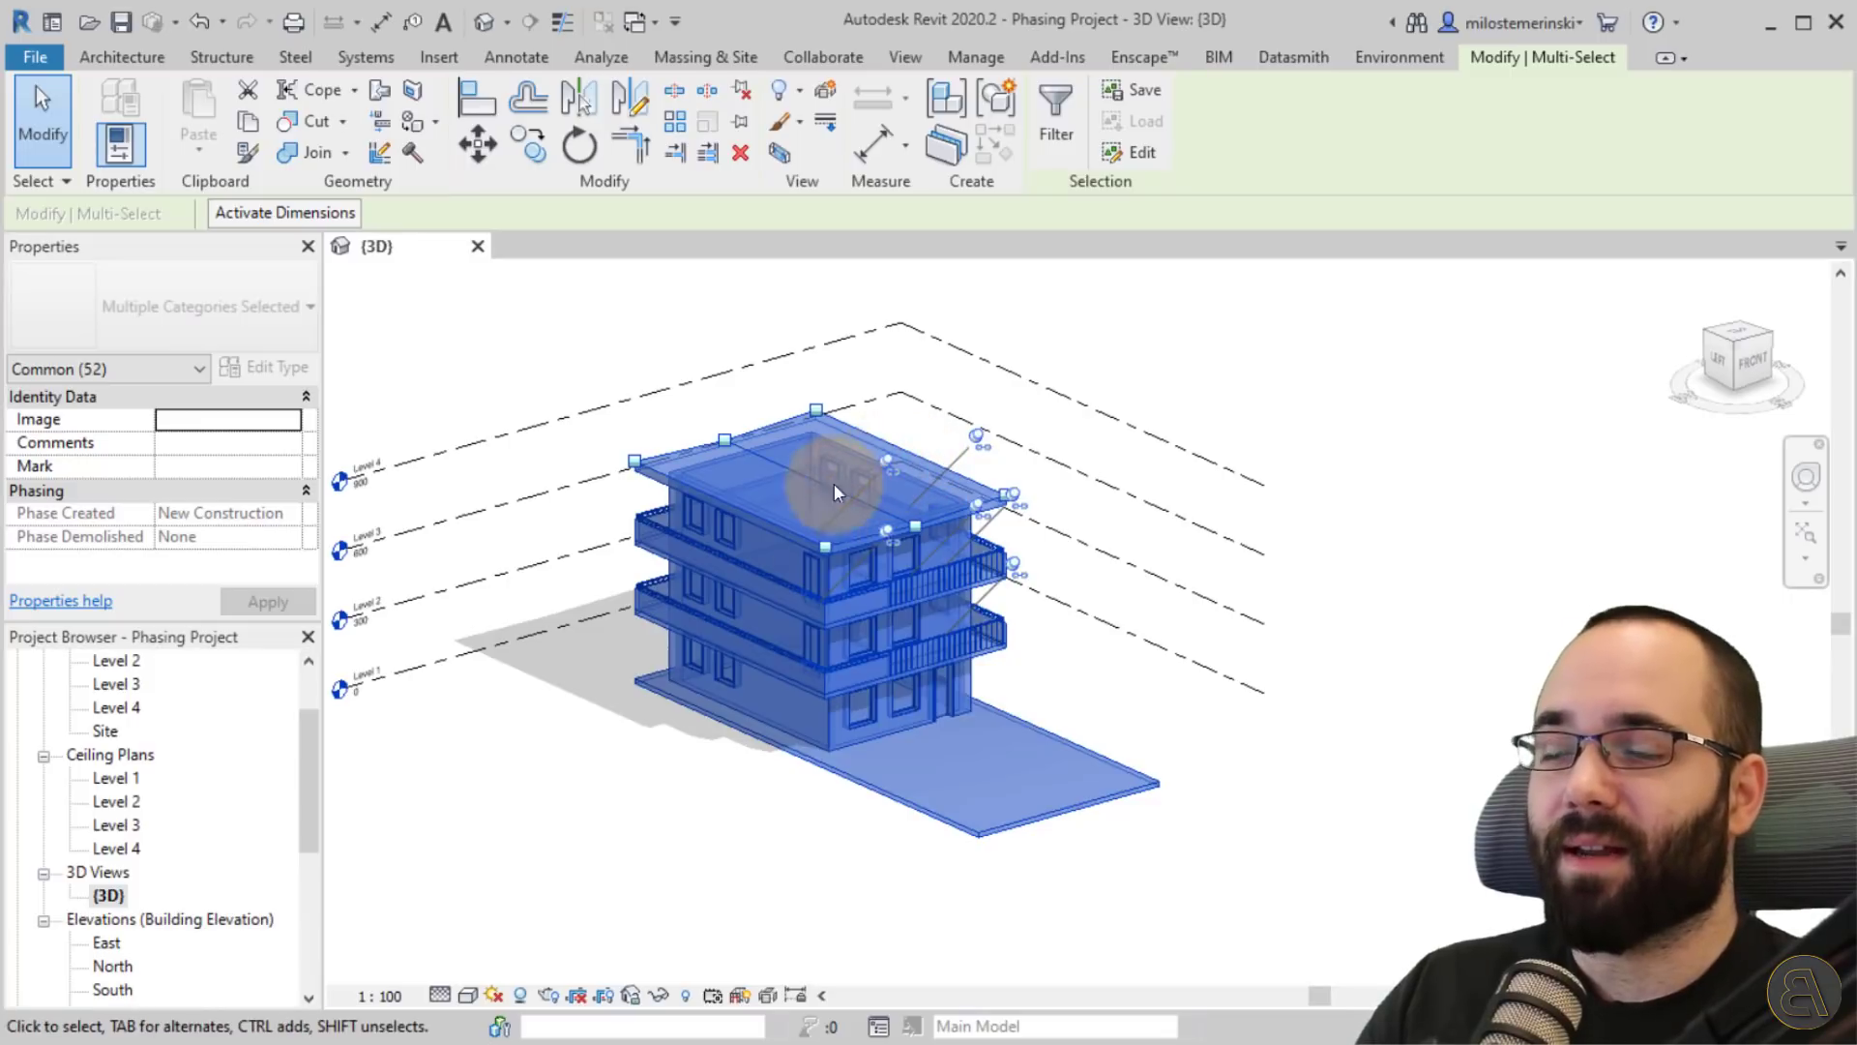
pyautogui.scroll(4, 967, 629)
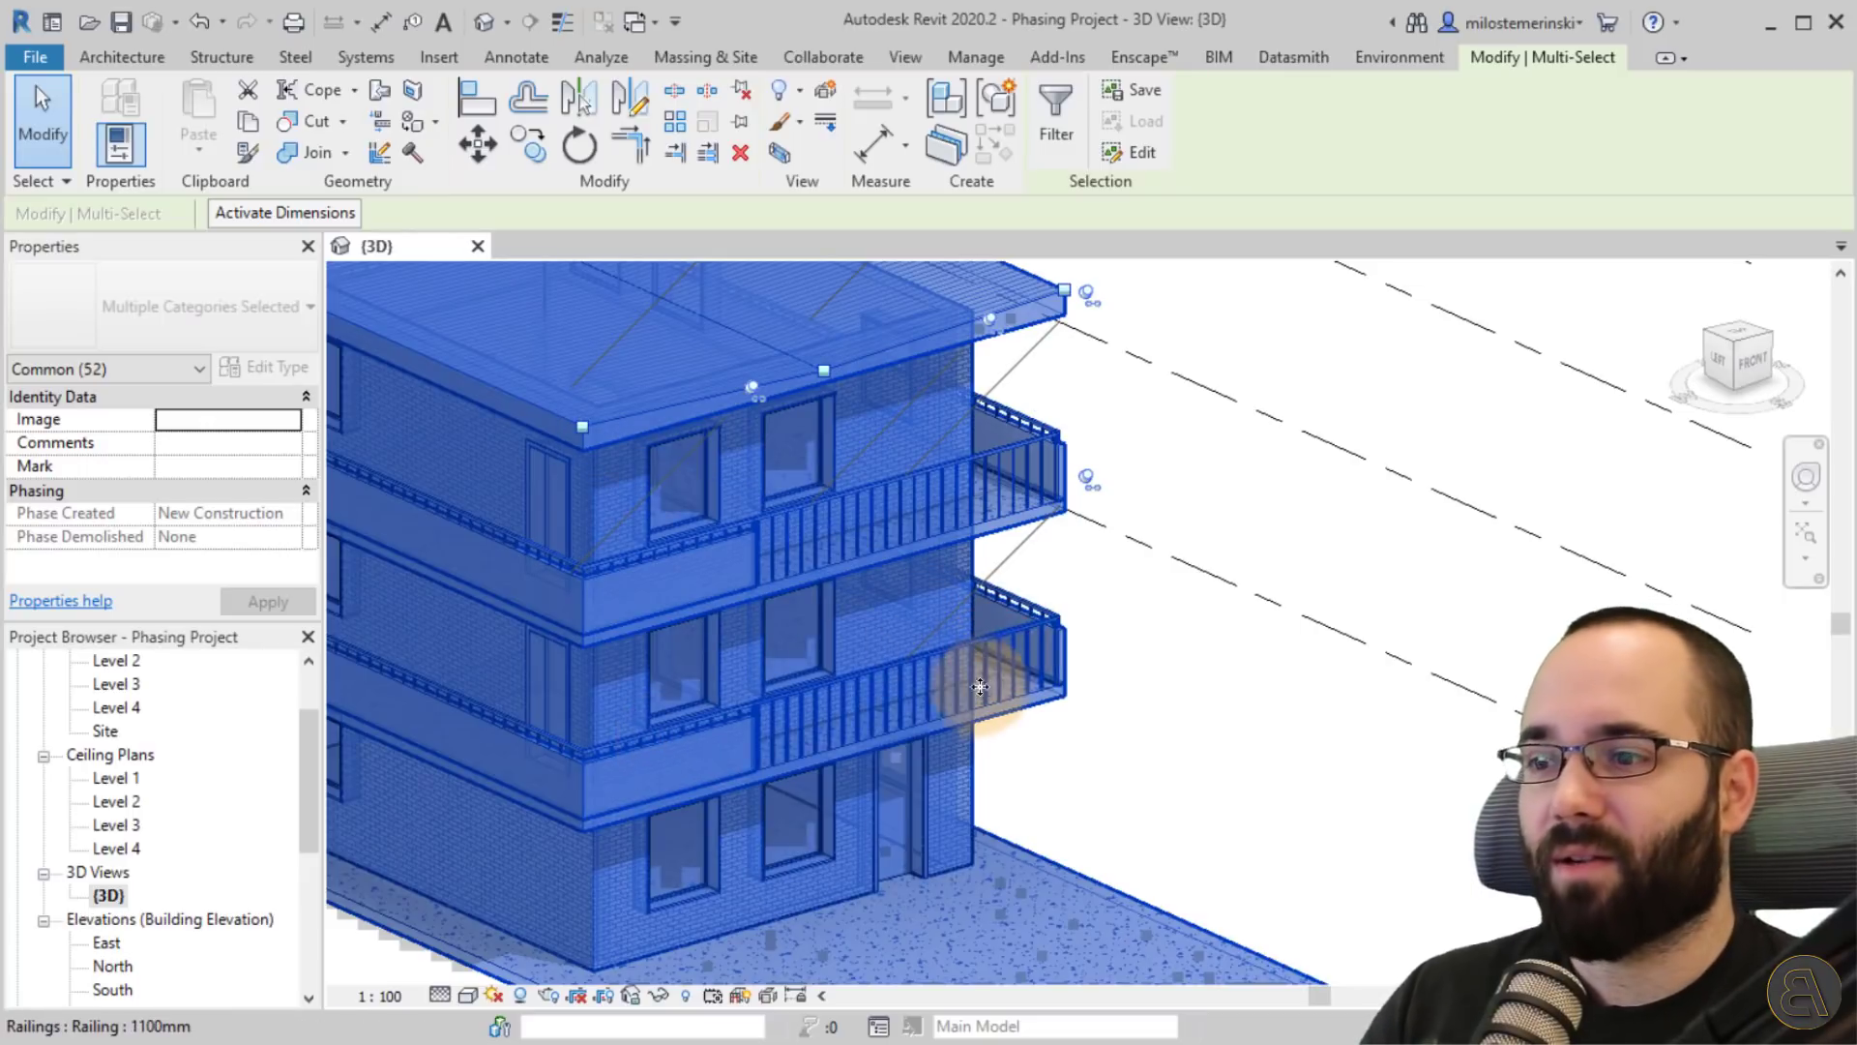
pyautogui.scroll(3, 967, 677)
pyautogui.scroll(-3, 967, 677)
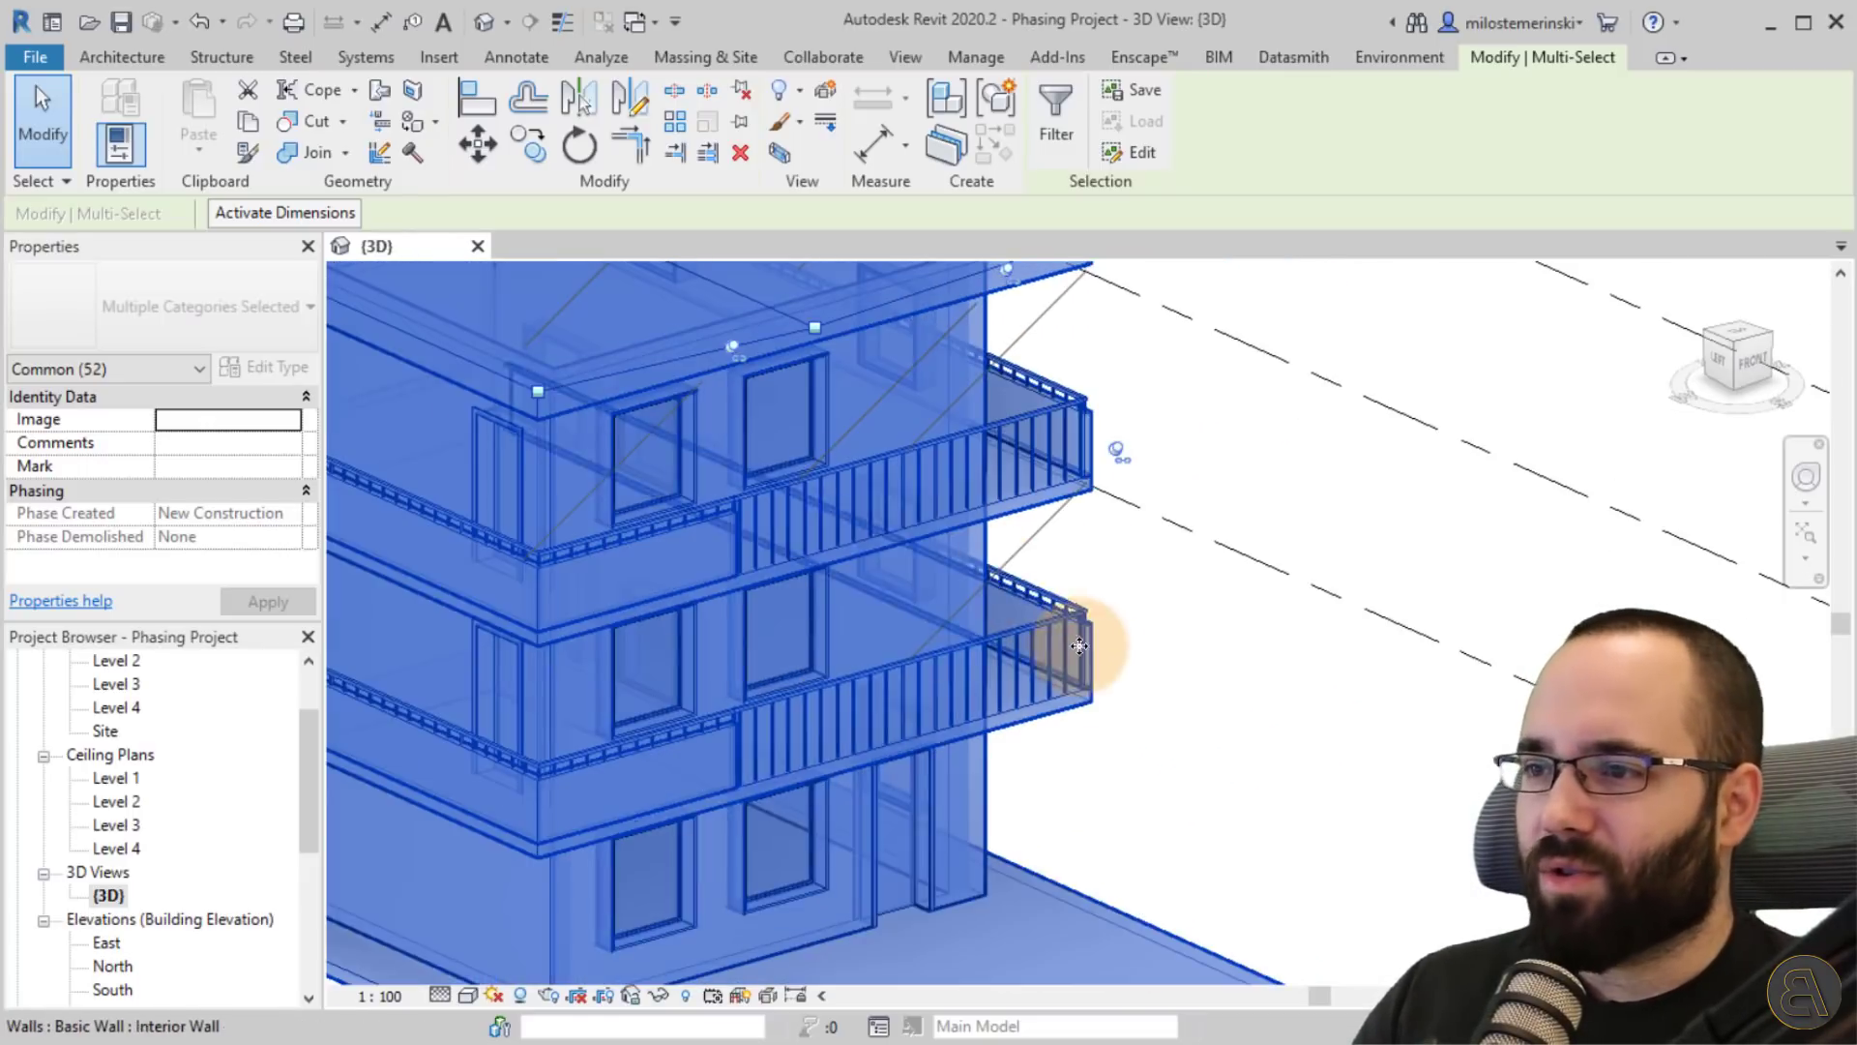
pyautogui.scroll(-2, 1083, 639)
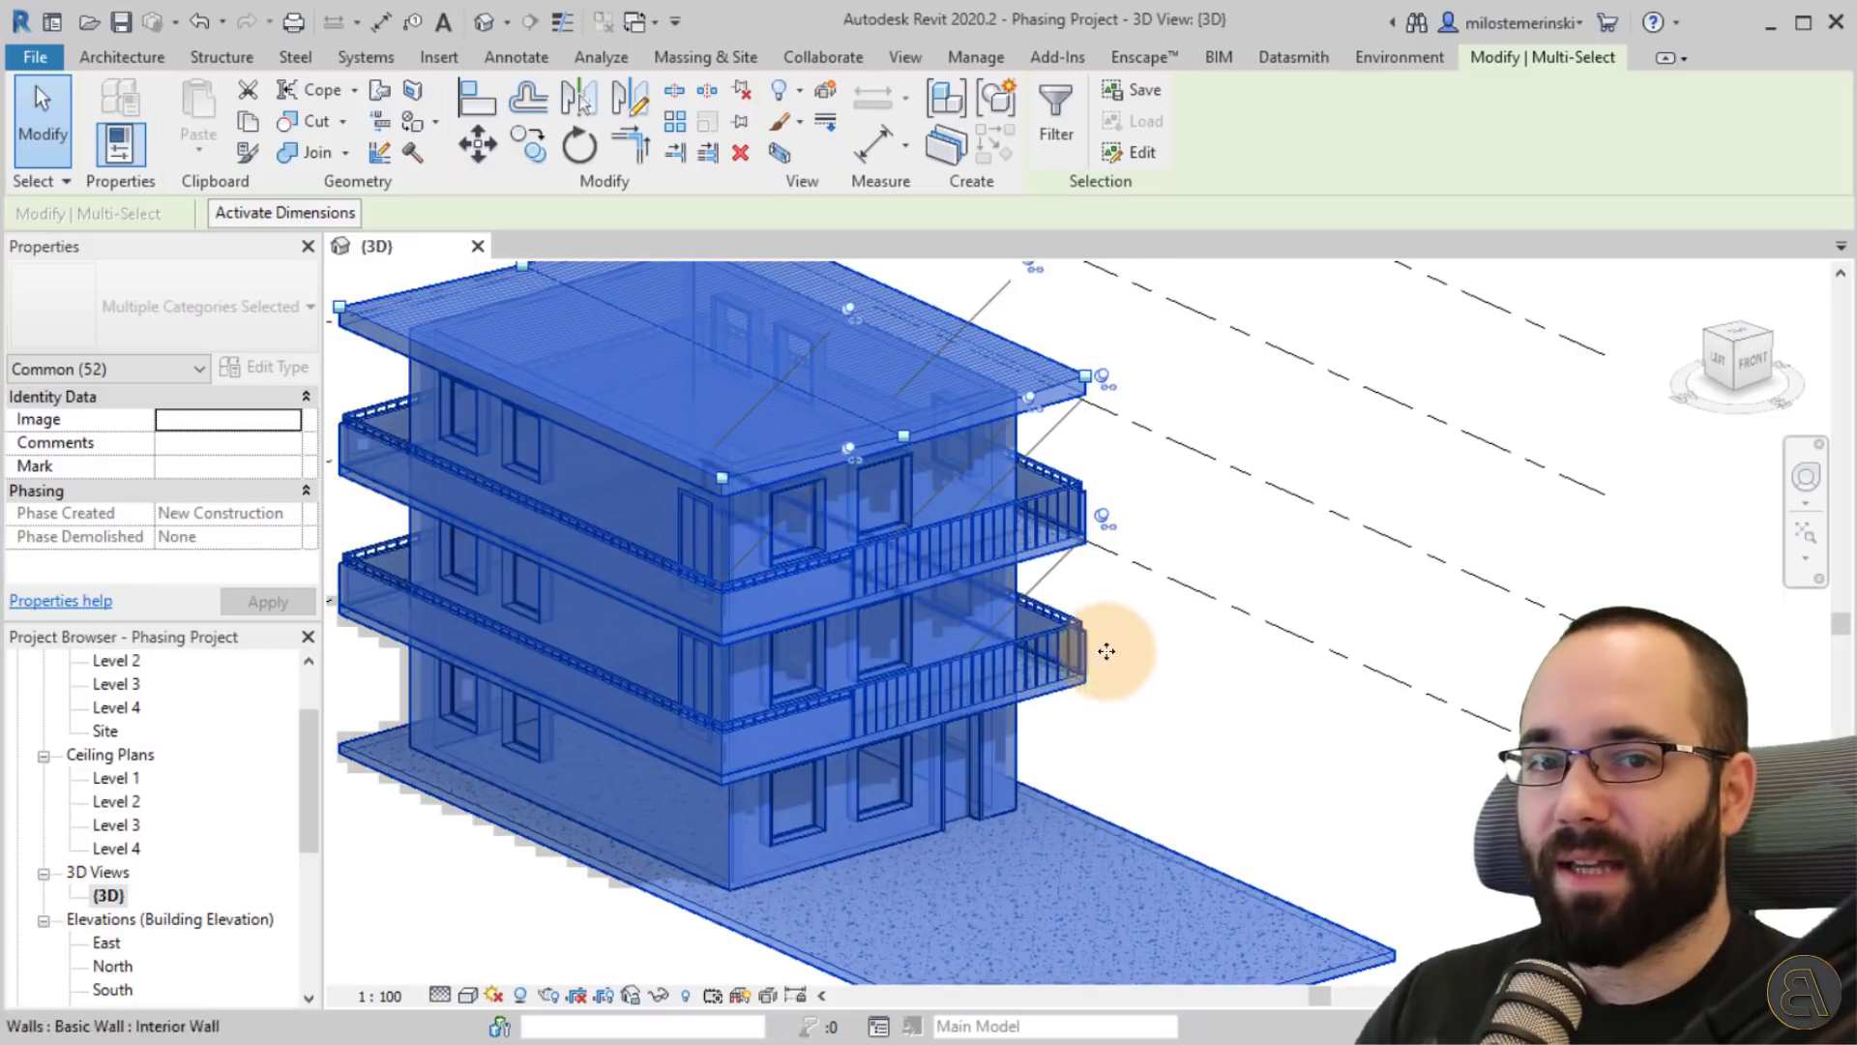
pyautogui.scroll(-2, 1025, 631)
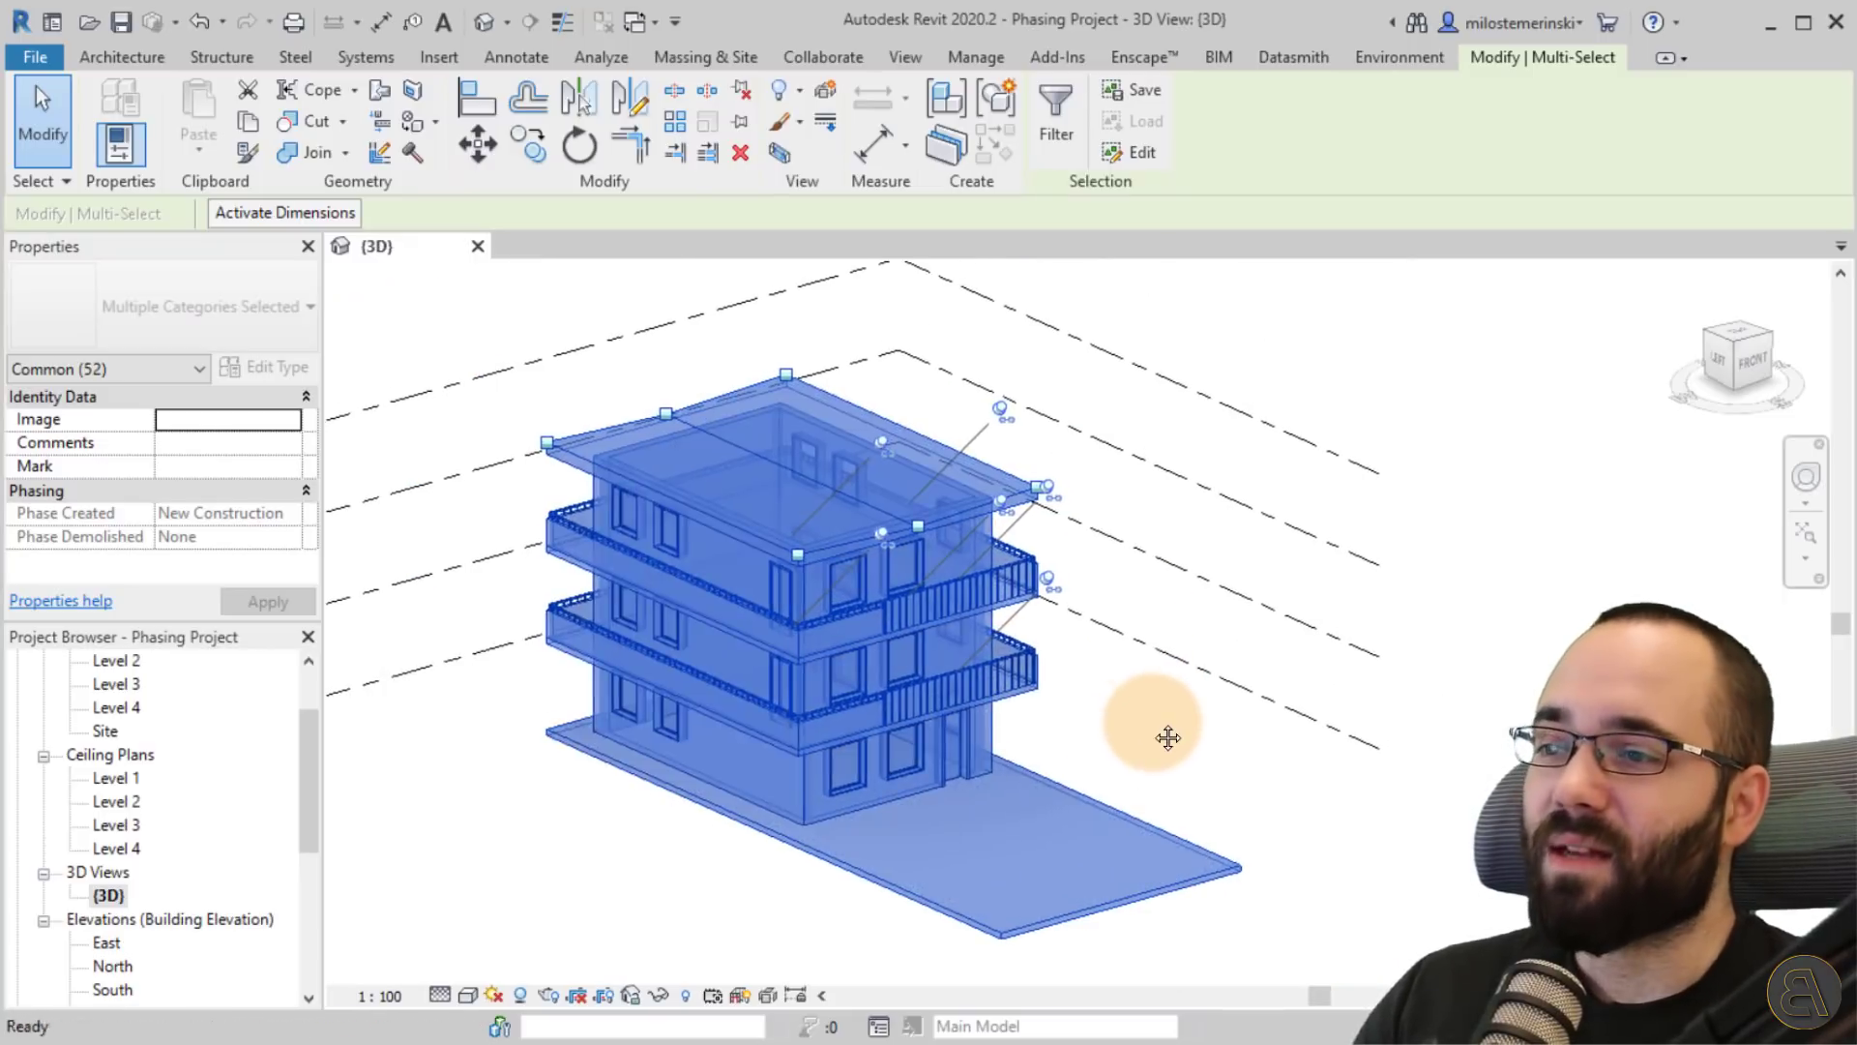
# Filter the selection to exclude the Railings: Top Rails category.
pyautogui.click(1056, 121)
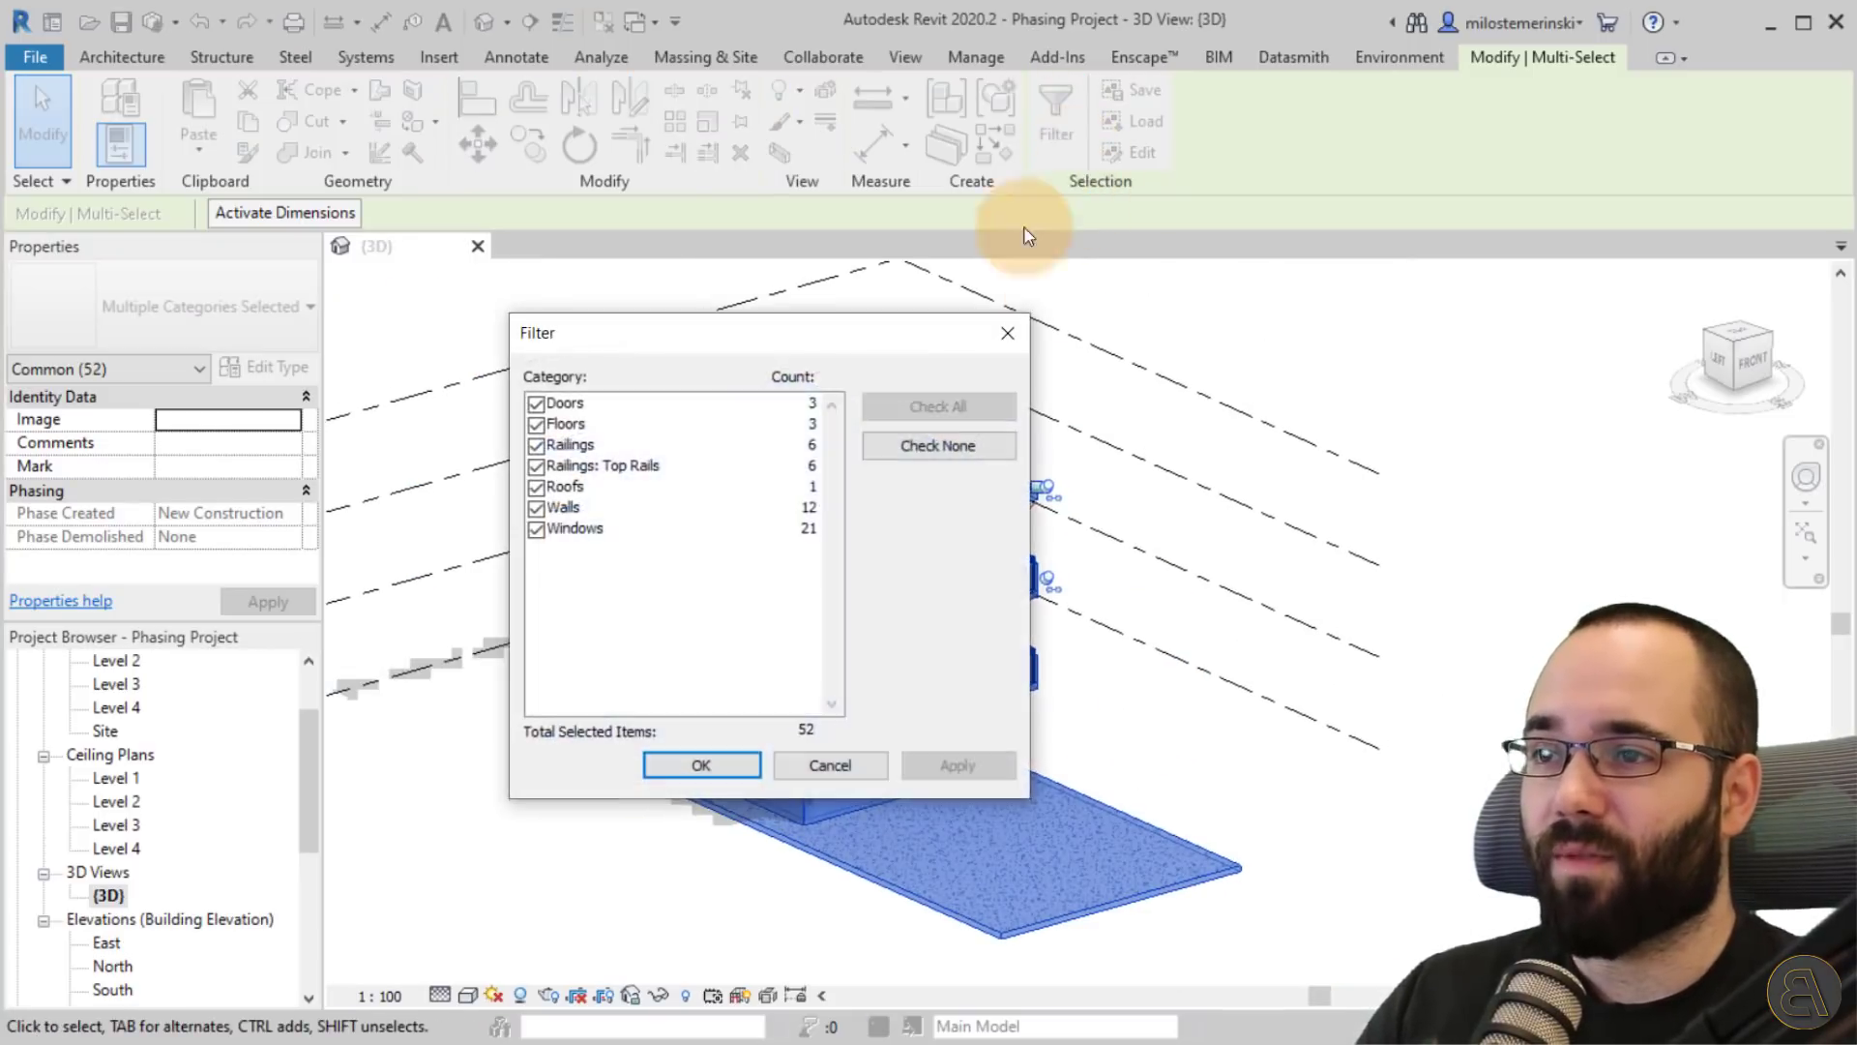
pyautogui.moveTo(863, 347); pyautogui.dragTo(782, 319)
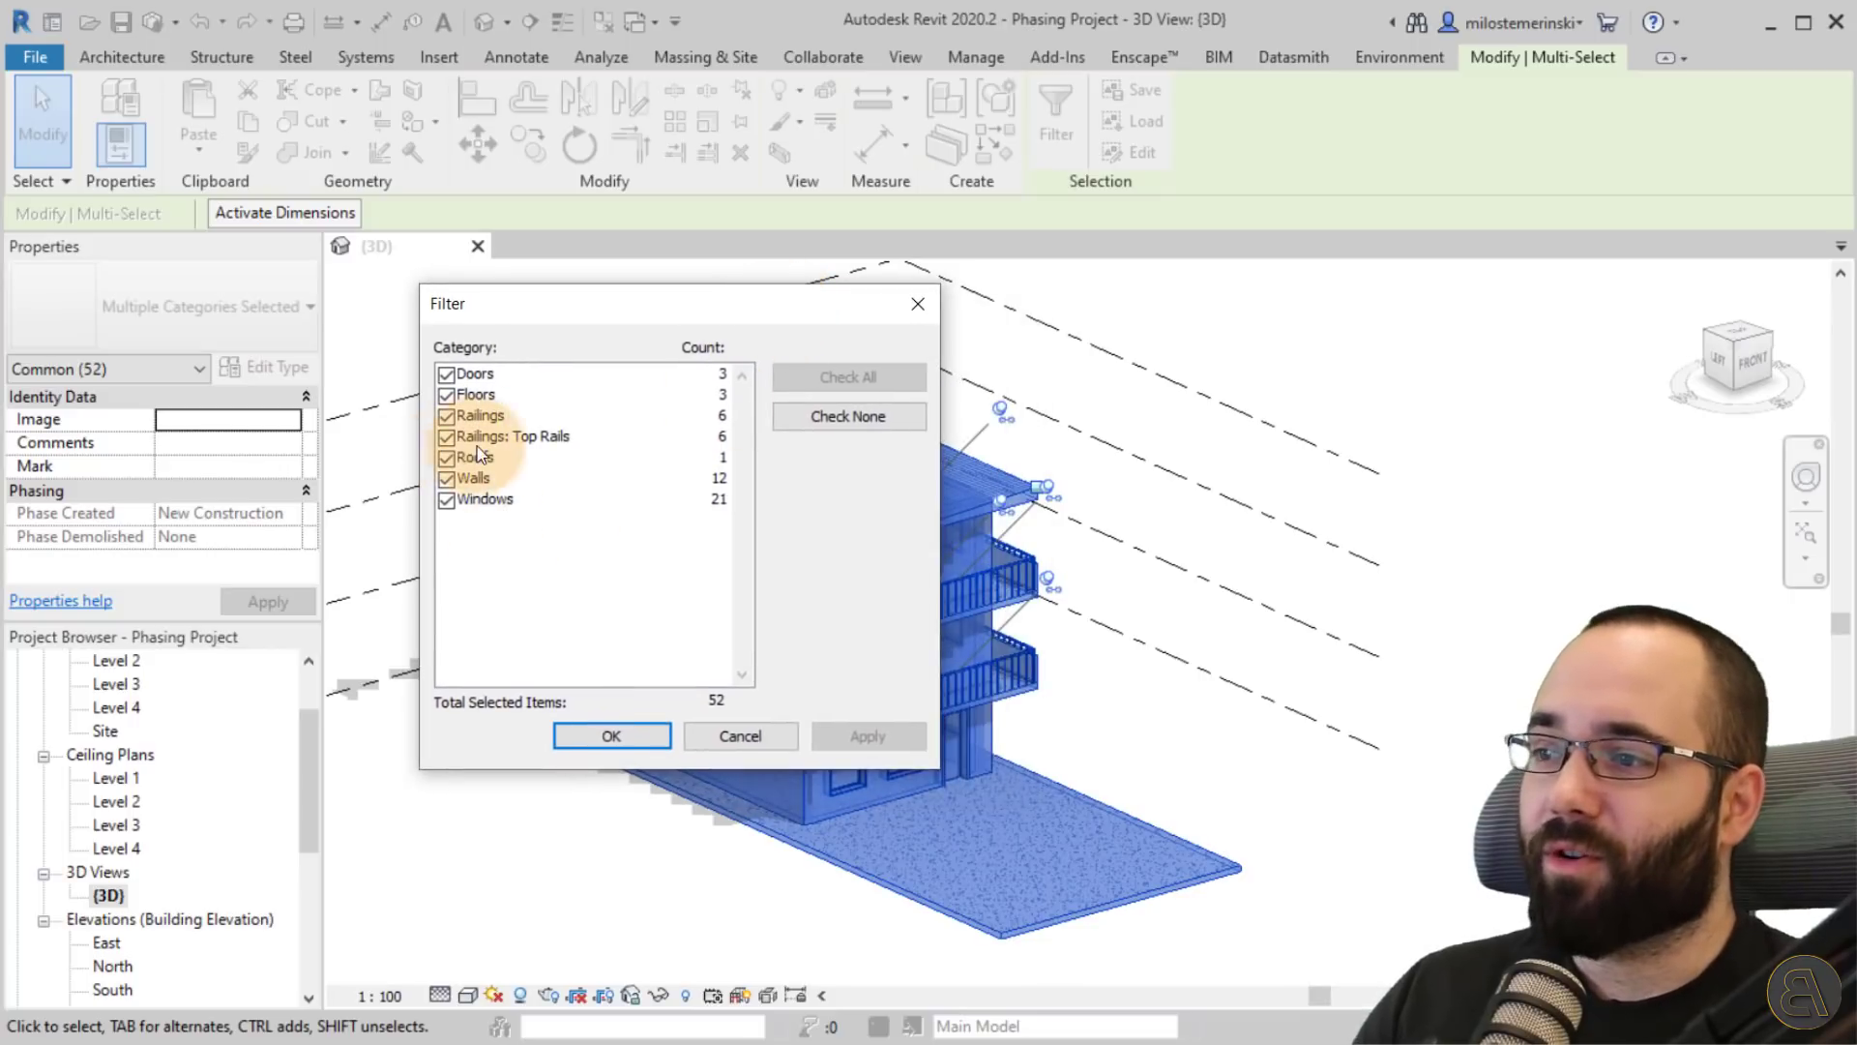
pyautogui.click(444, 439)
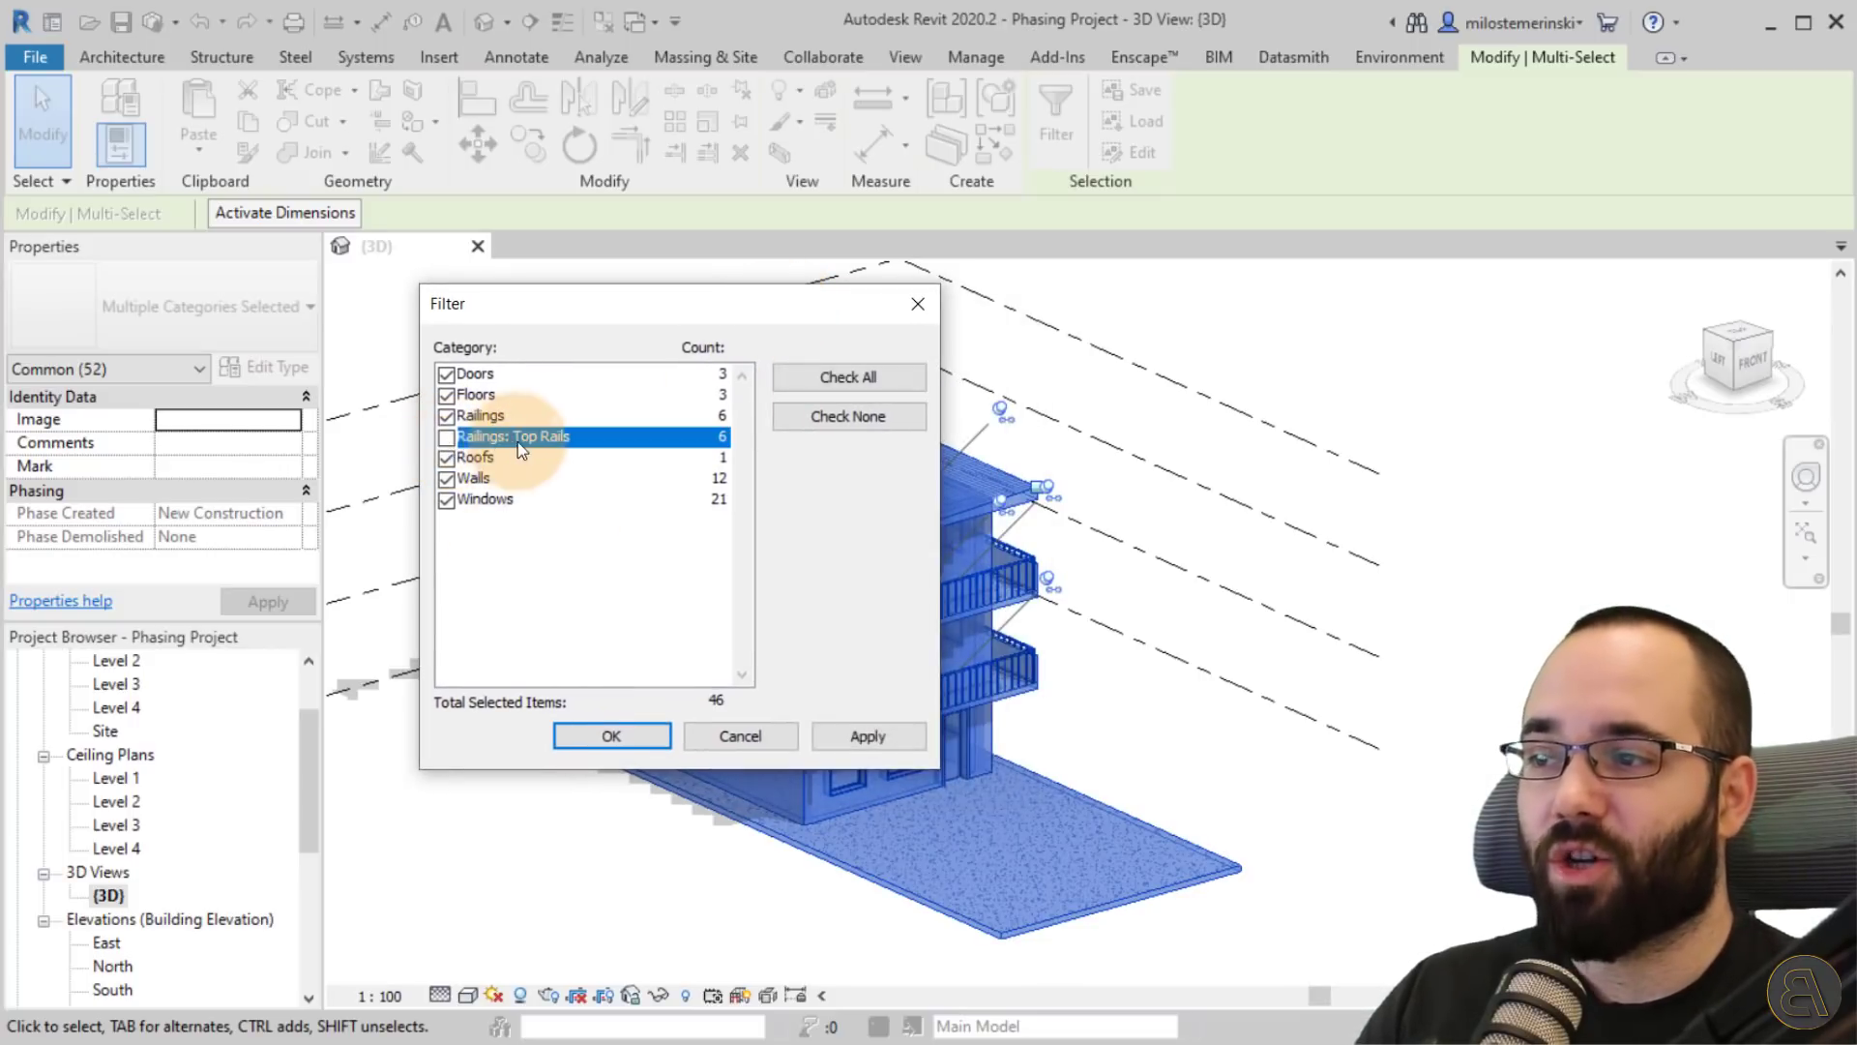
pyautogui.click(925, 741)
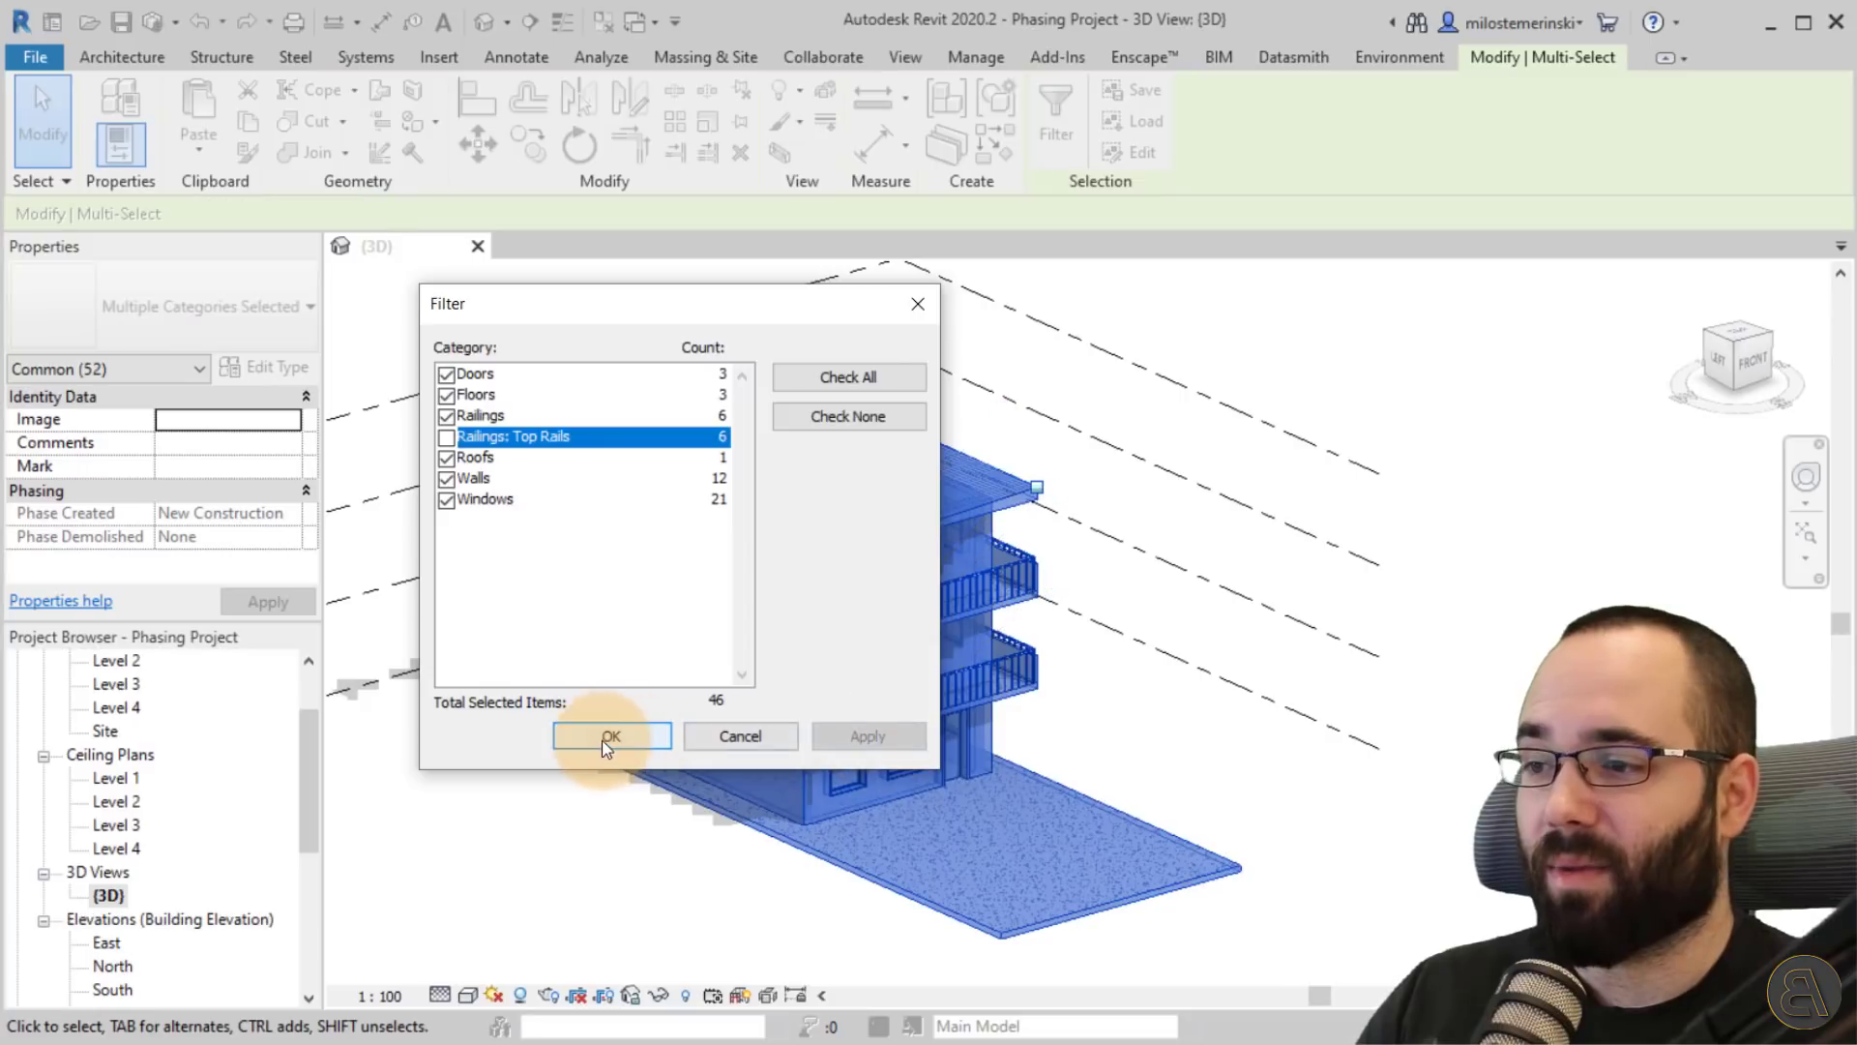
pyautogui.click(601, 740)
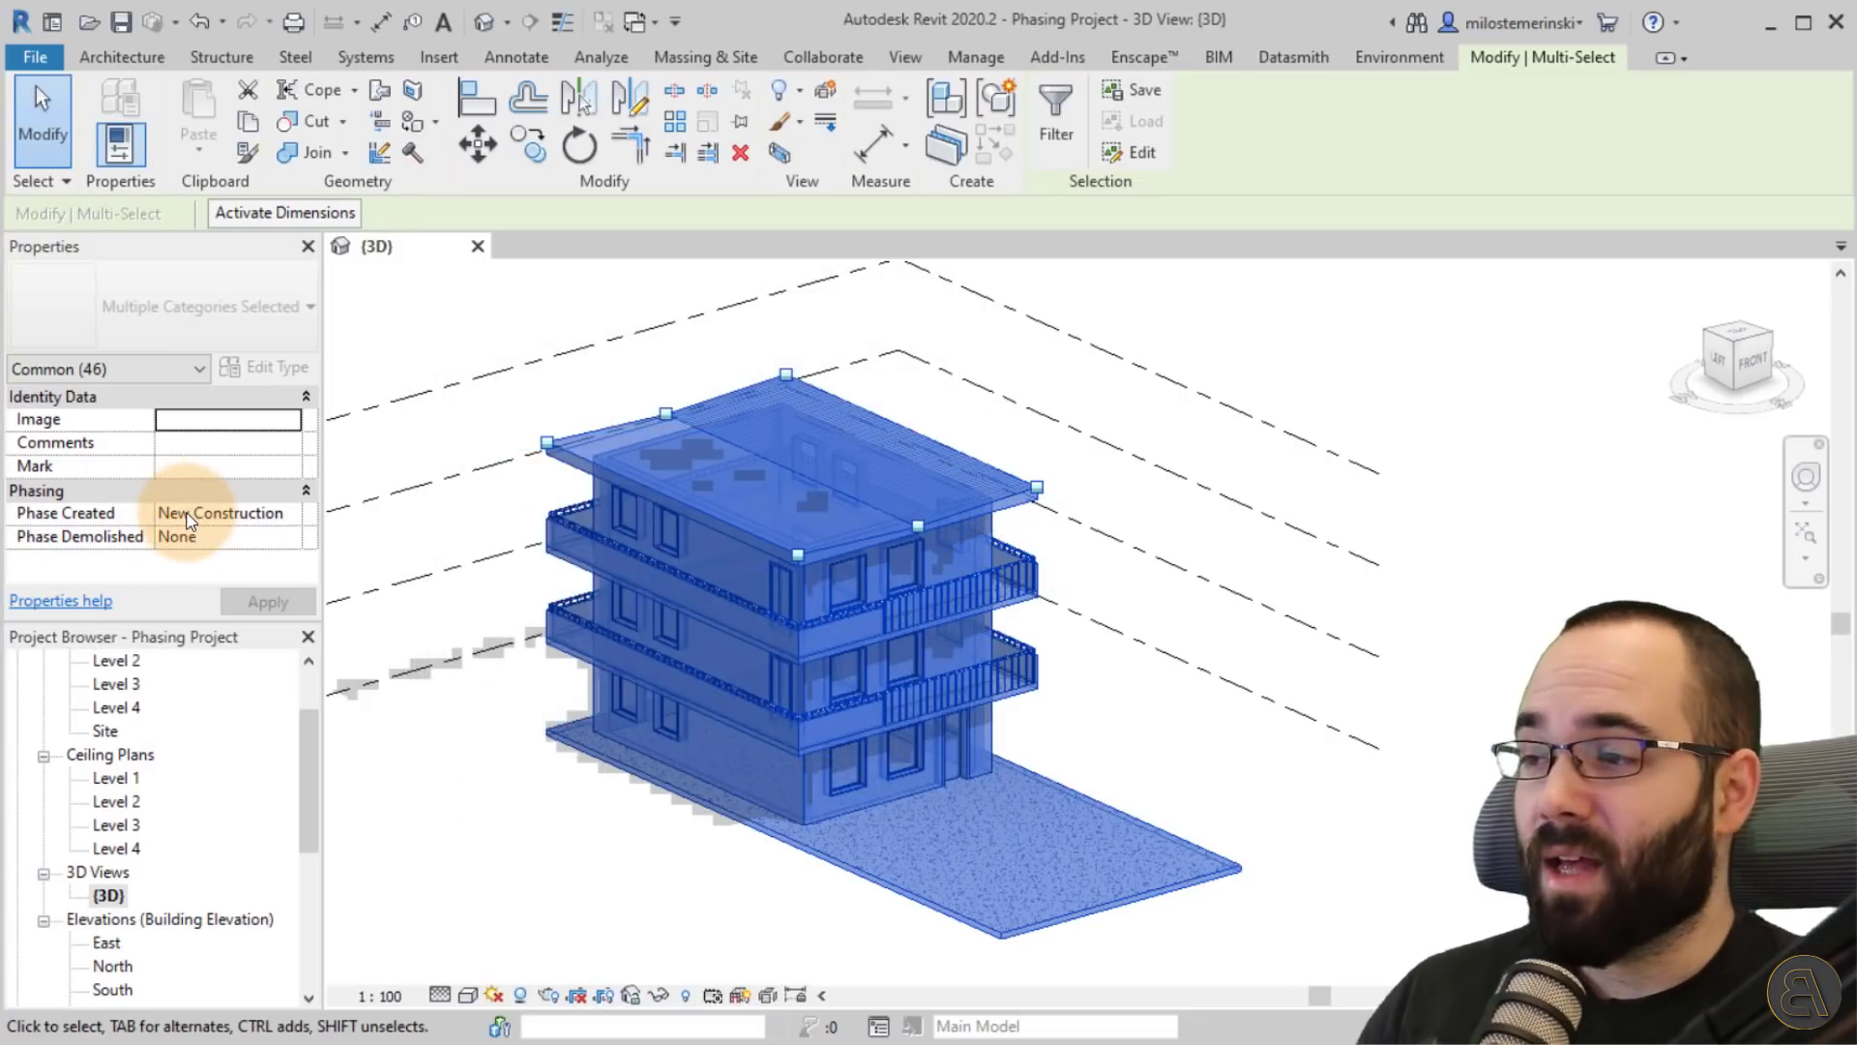
# Set Phase Created to Existing for the selected building elements, apply the change and clear the selection.
pyautogui.click(290, 516)
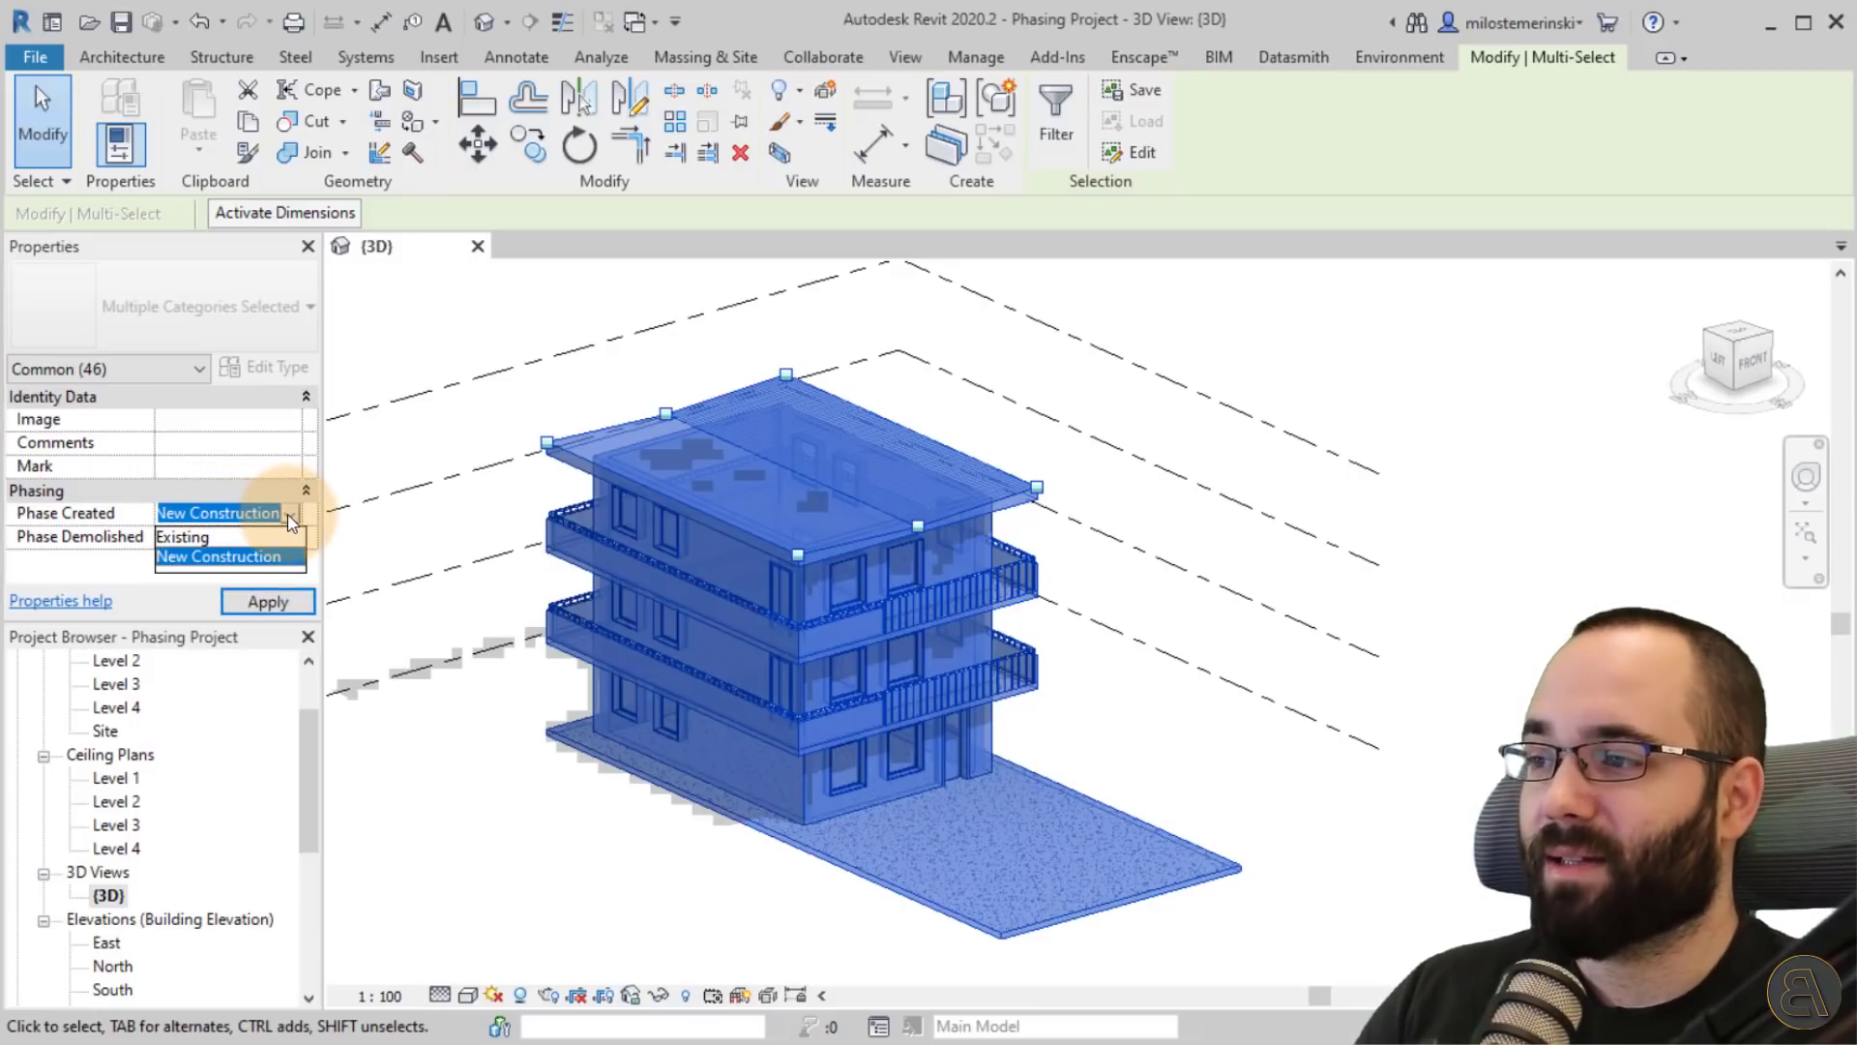
pyautogui.click(203, 536)
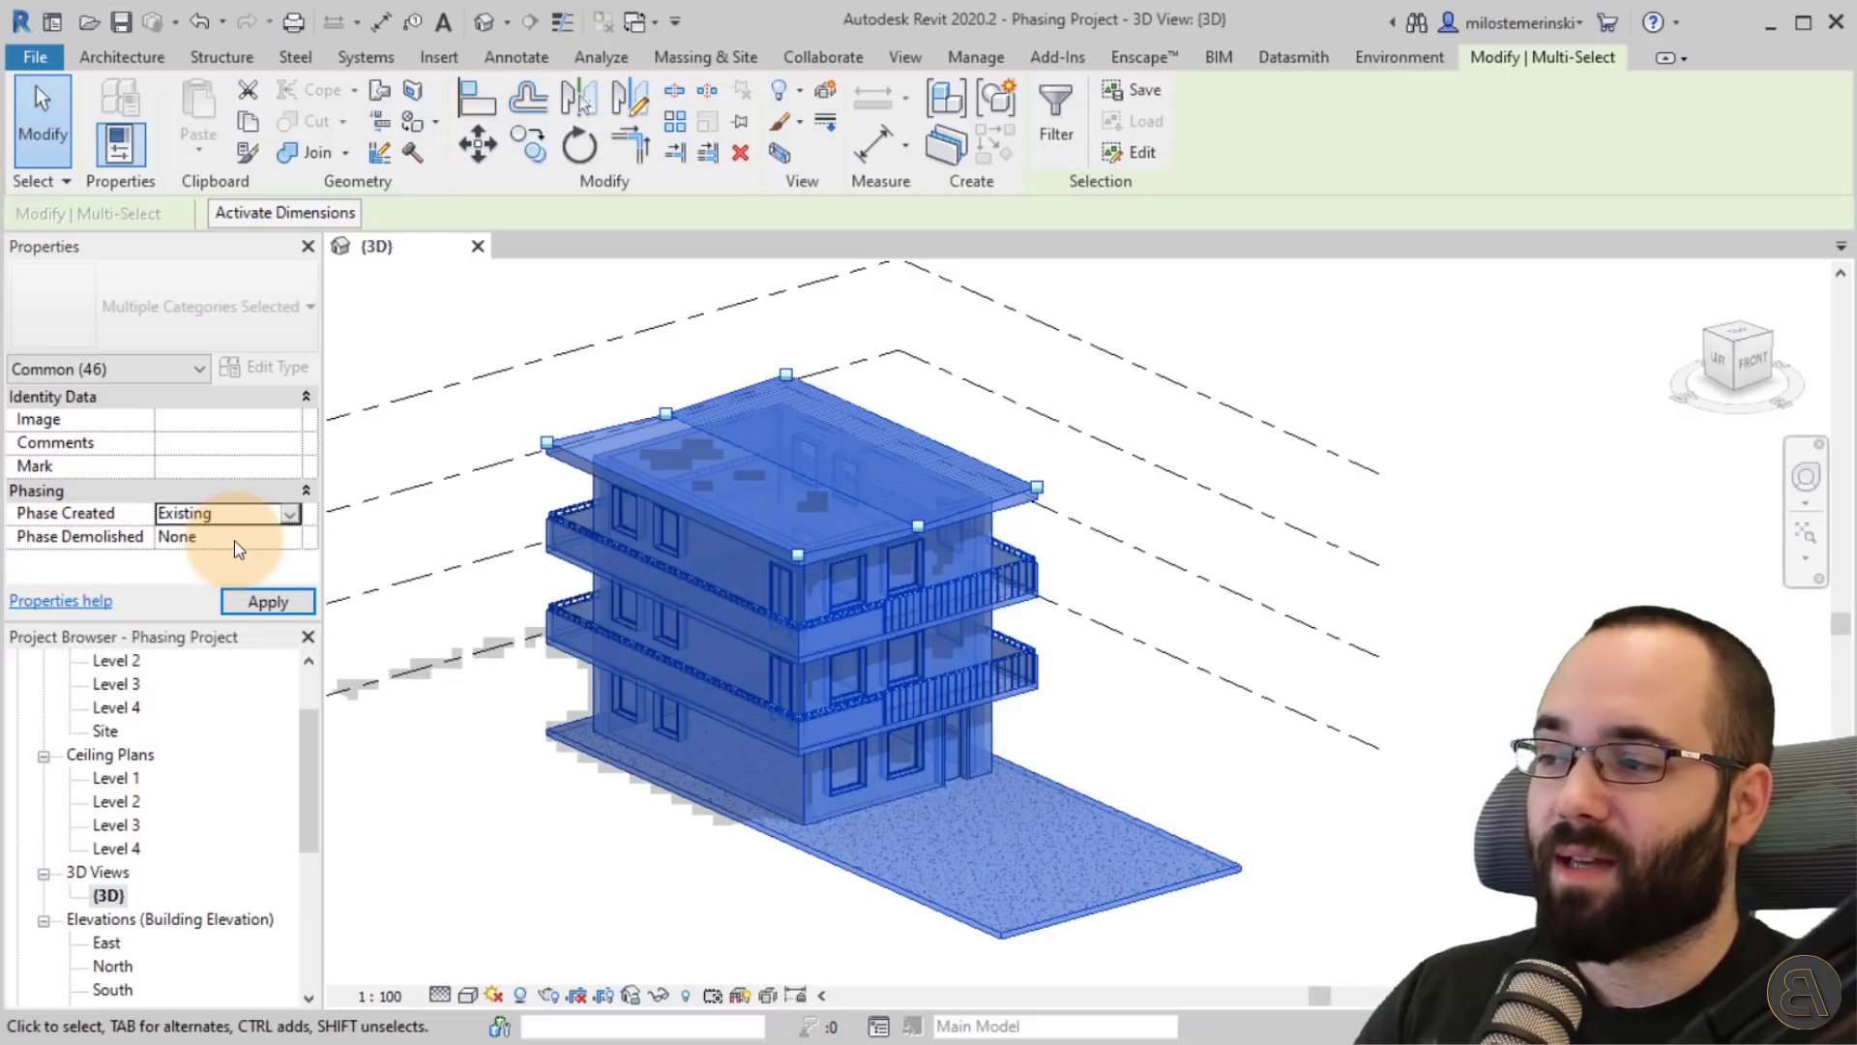
pyautogui.click(270, 600)
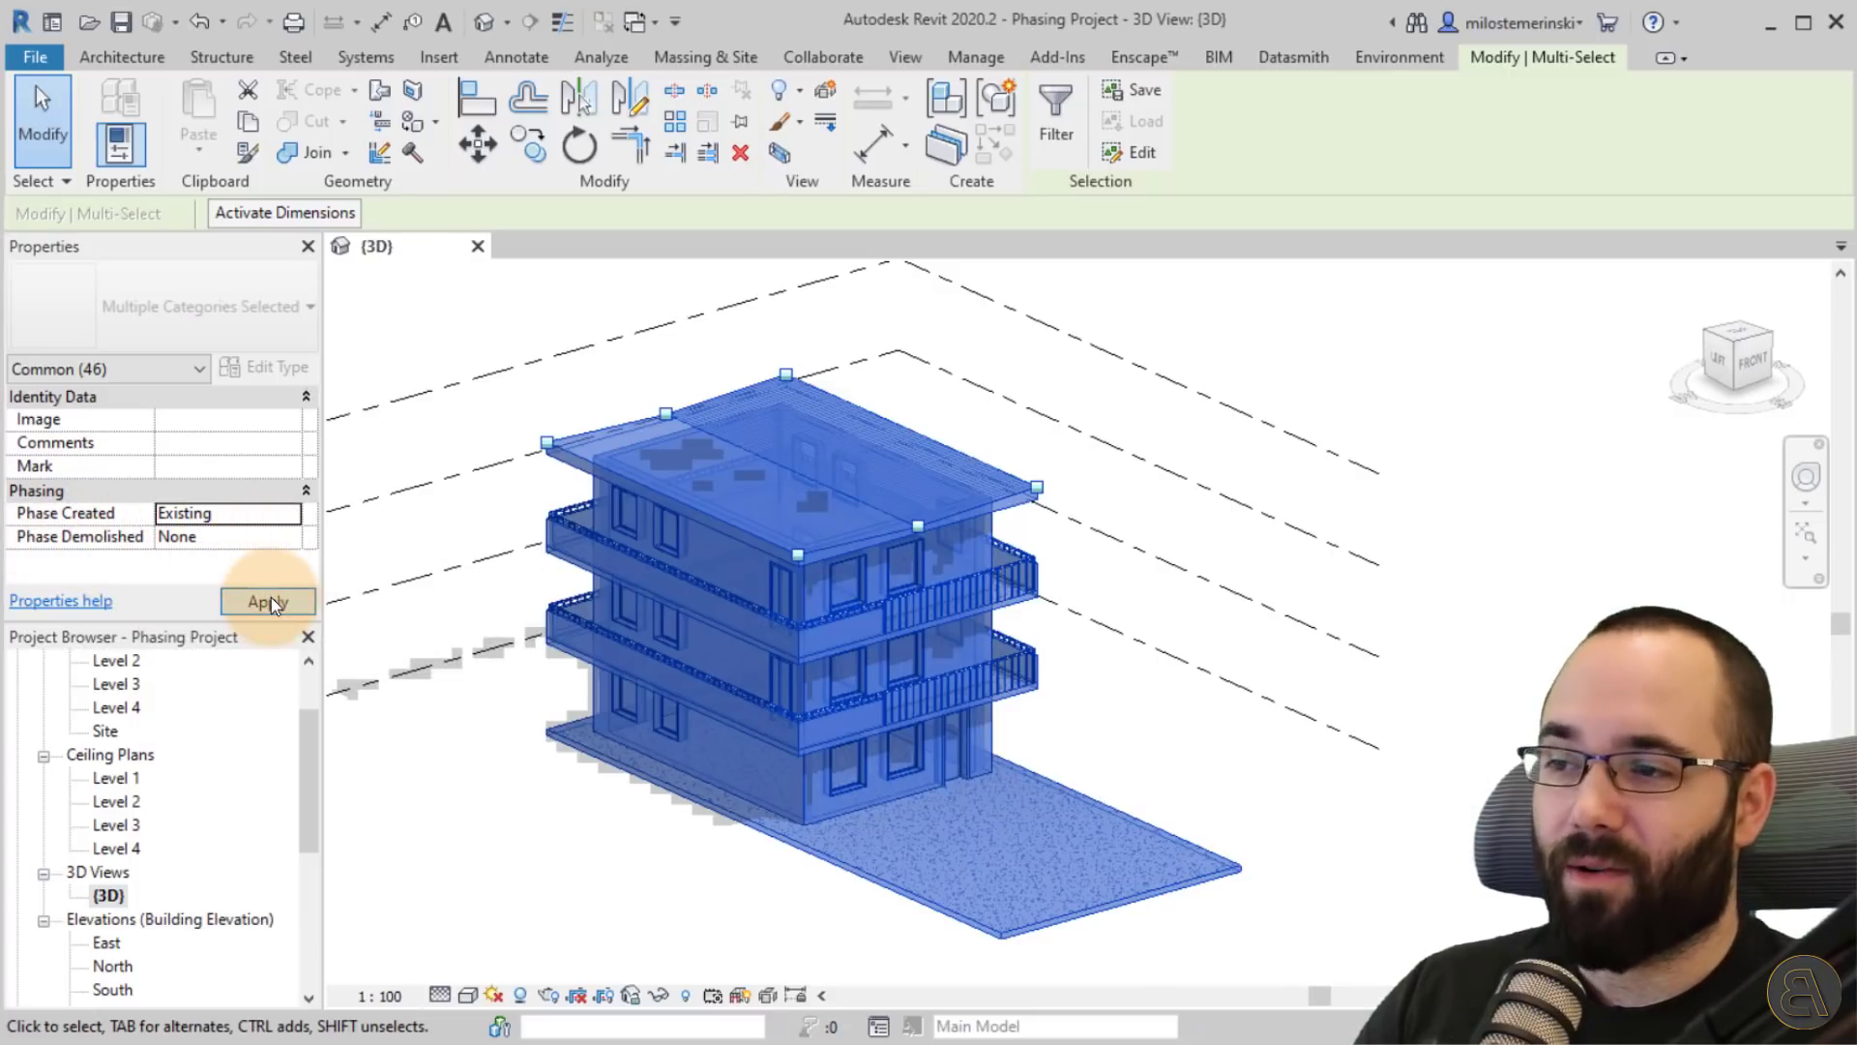
pyautogui.click(560, 850)
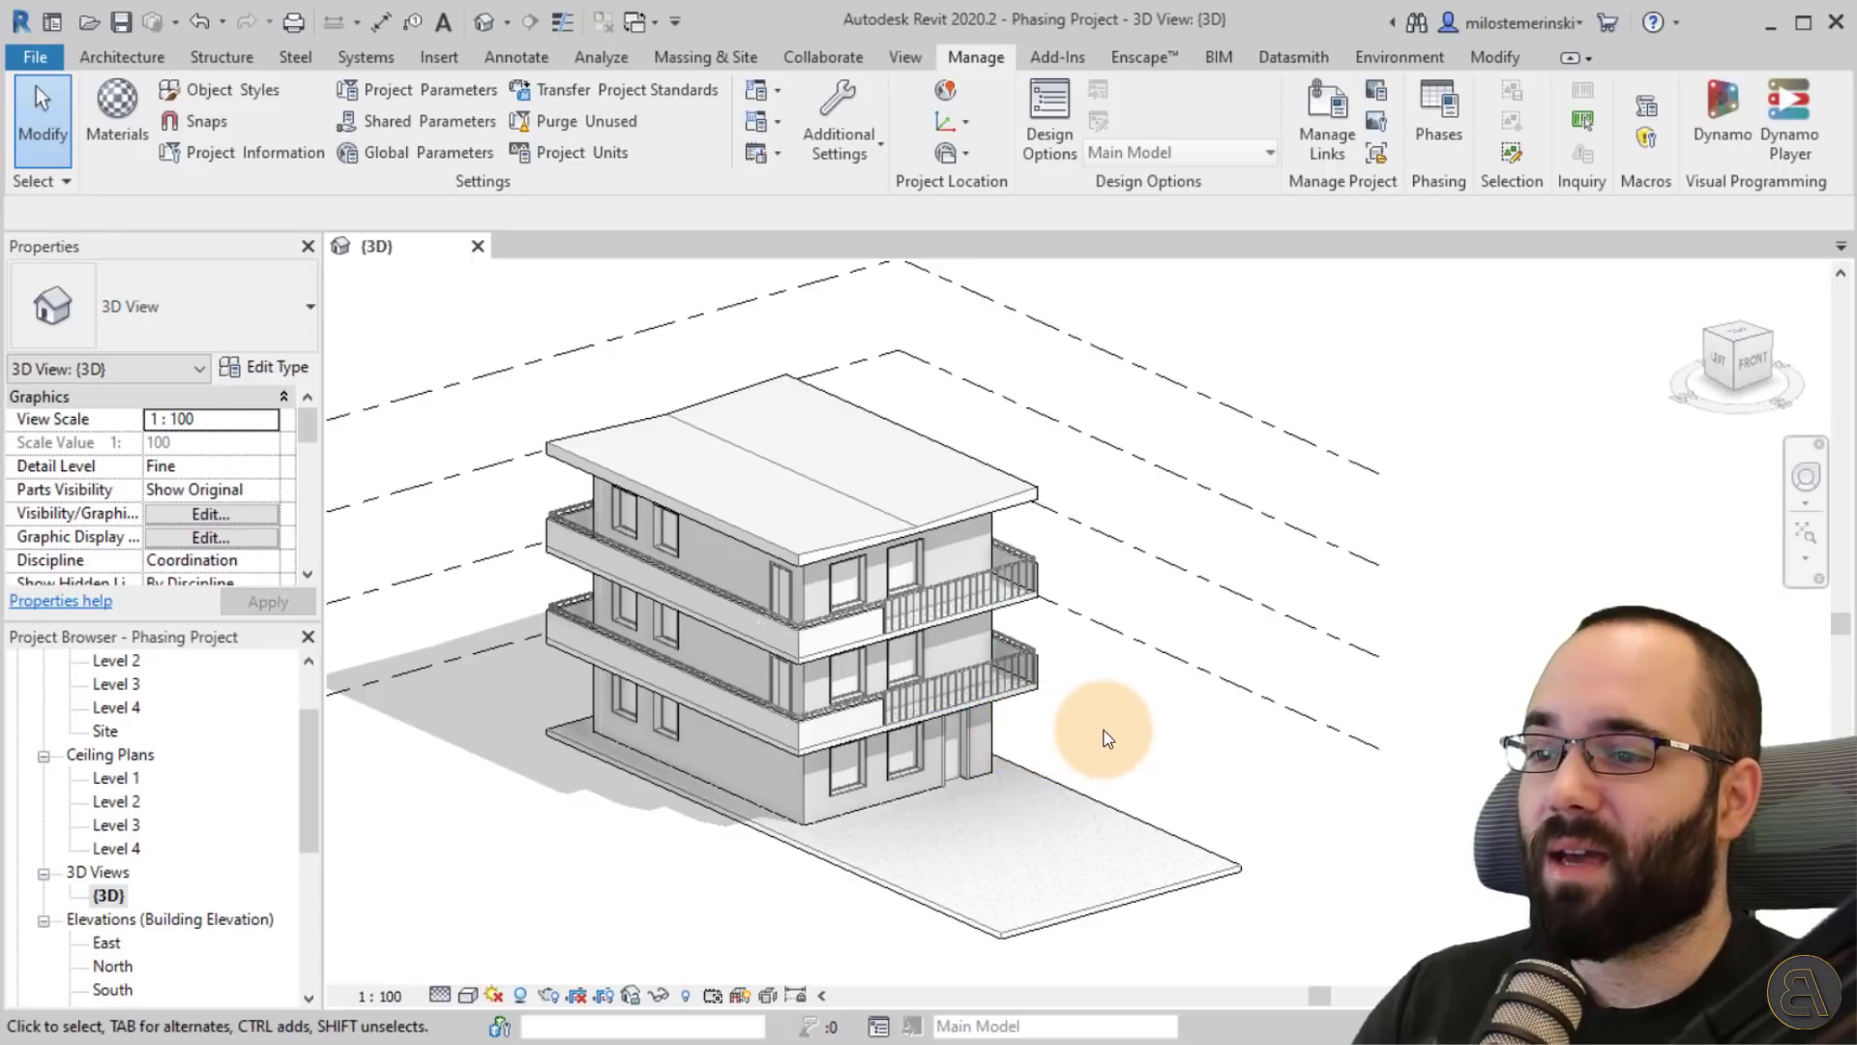
# Check the 3D view's phasing properties and the phase properties of the front exterior brick wall.
pyautogui.moveTo(1134, 737); pyautogui.dragTo(1110, 715, button='middle')
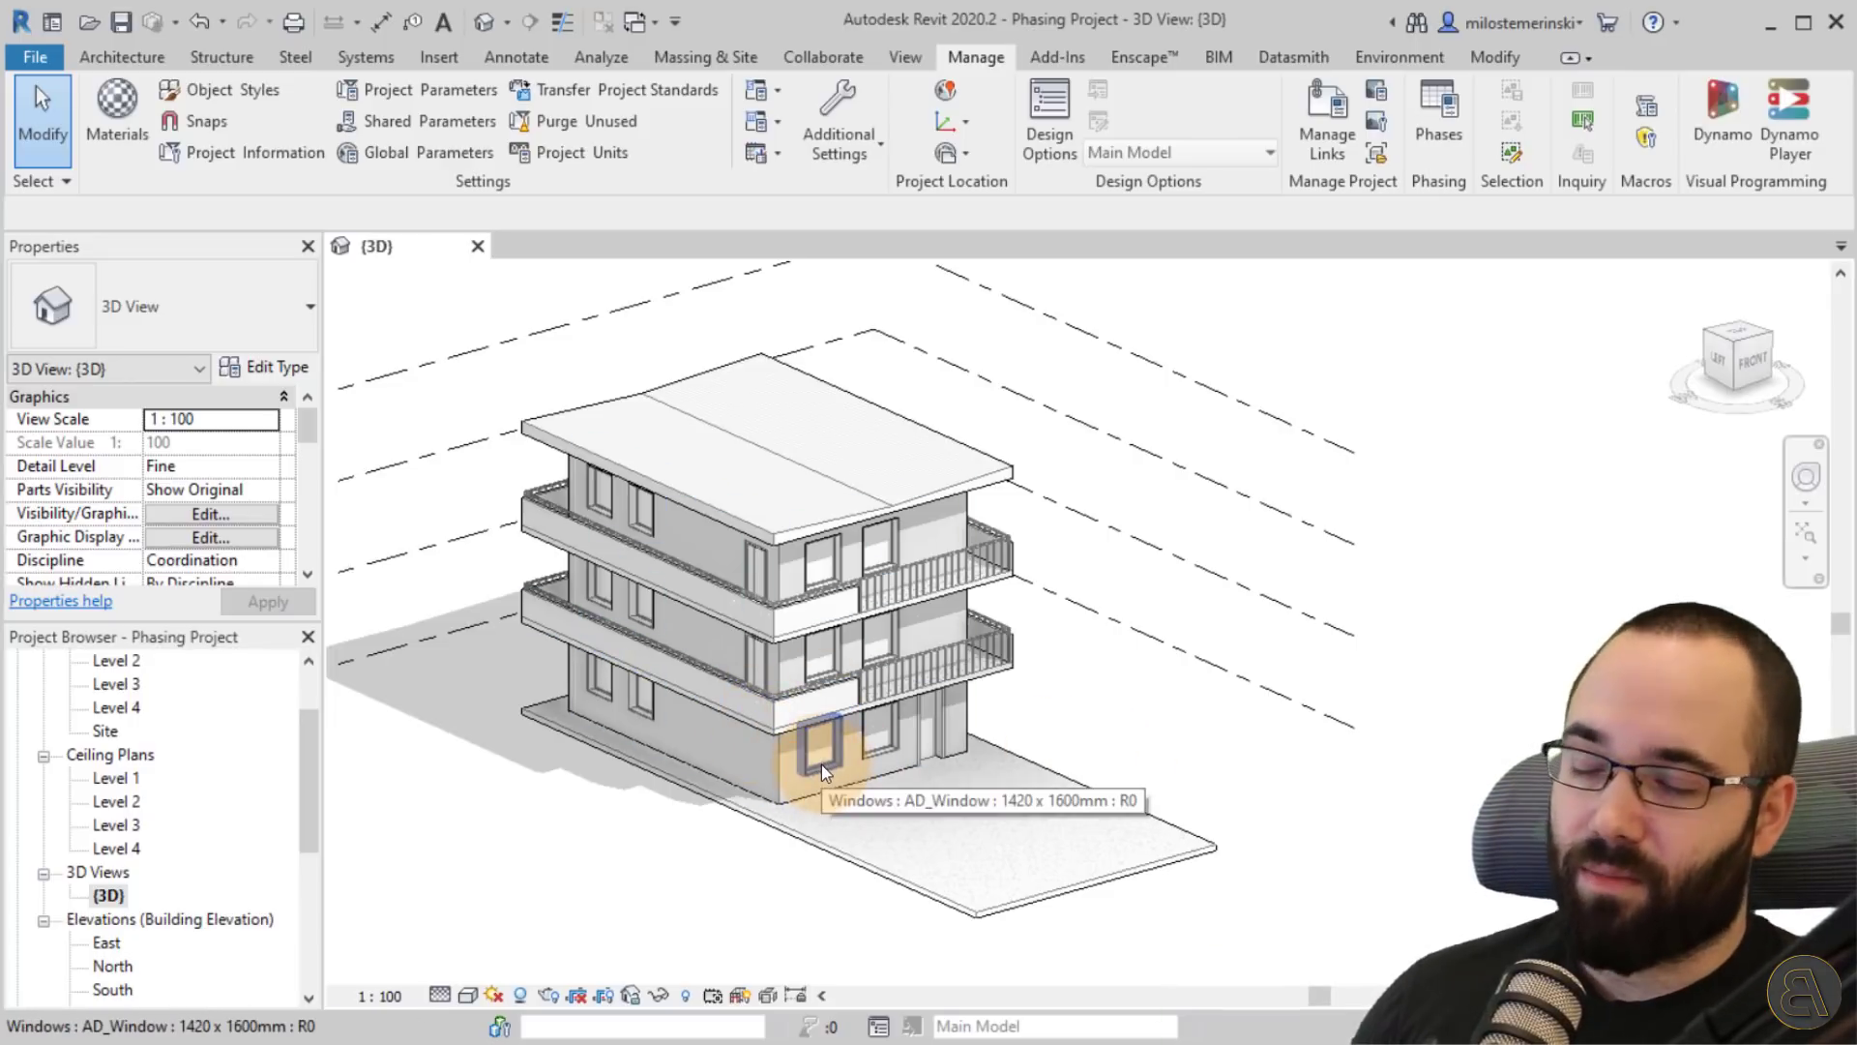
pyautogui.scroll(-2, 338, 492)
pyautogui.scroll(-5, 216, 495)
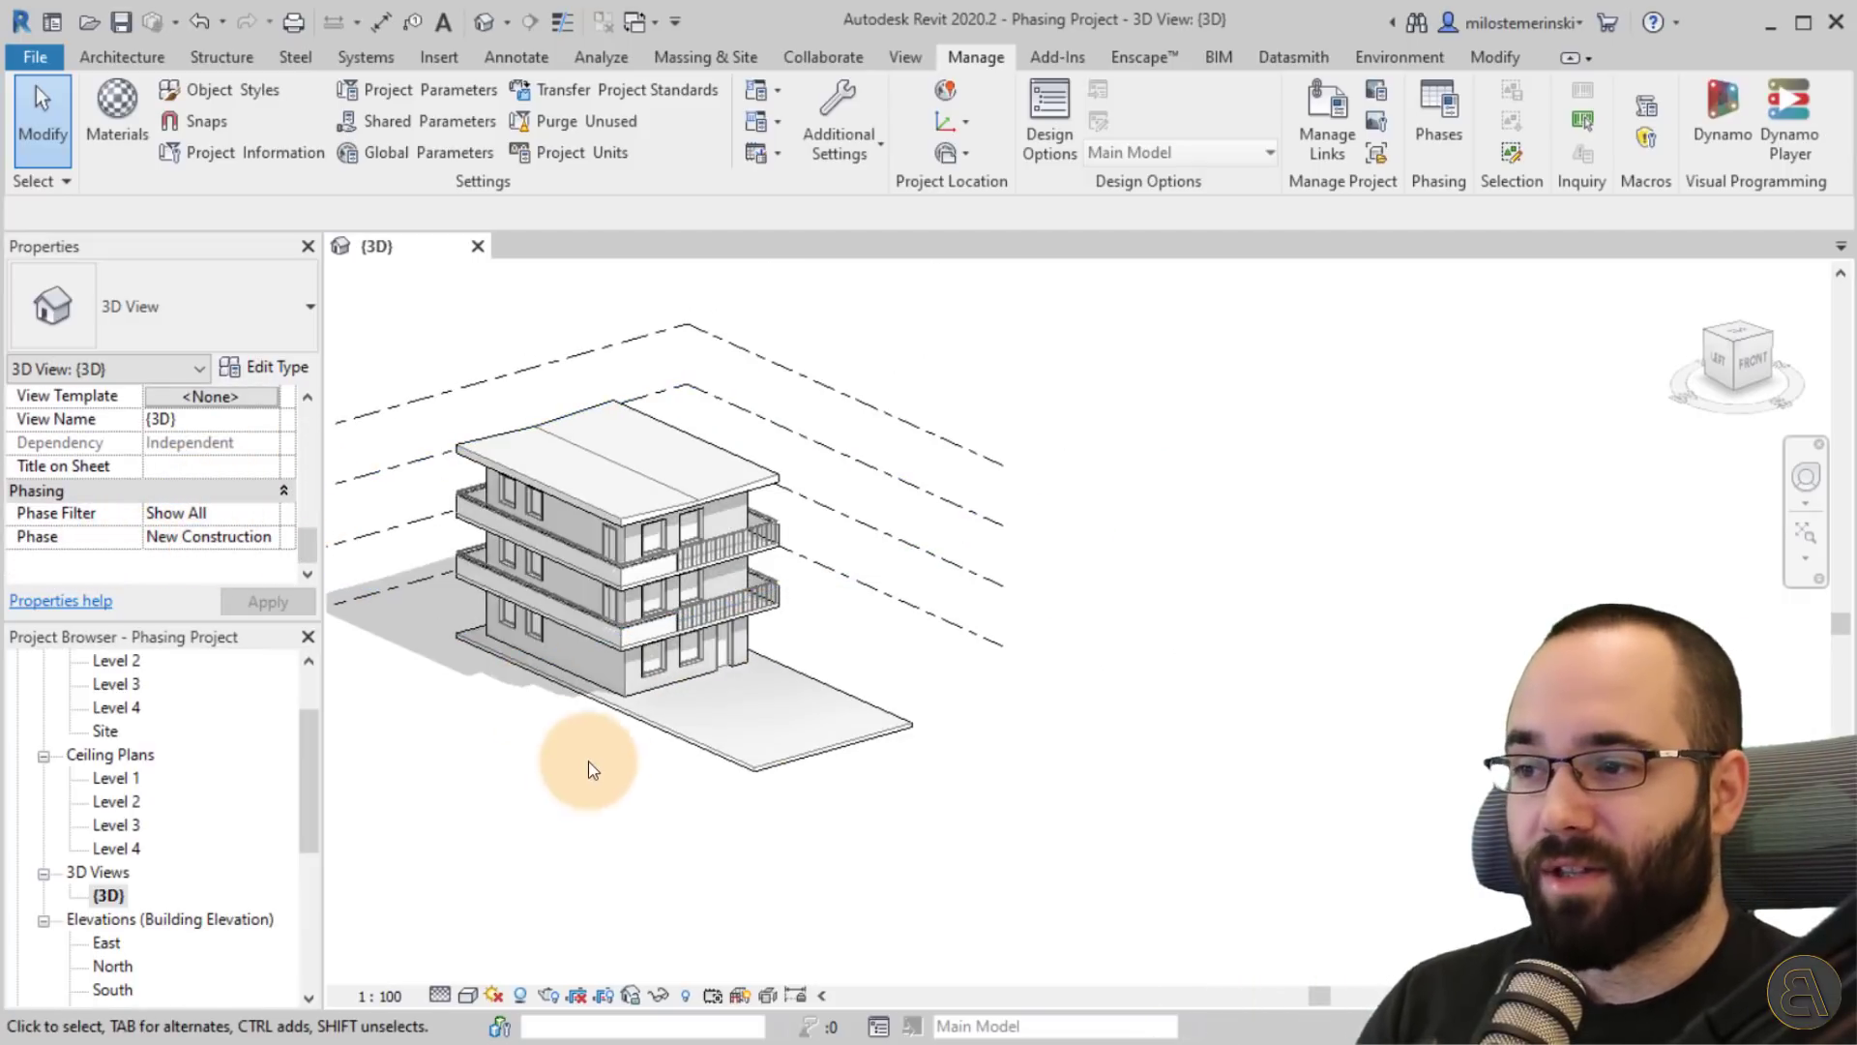
pyautogui.scroll(4, 580, 774)
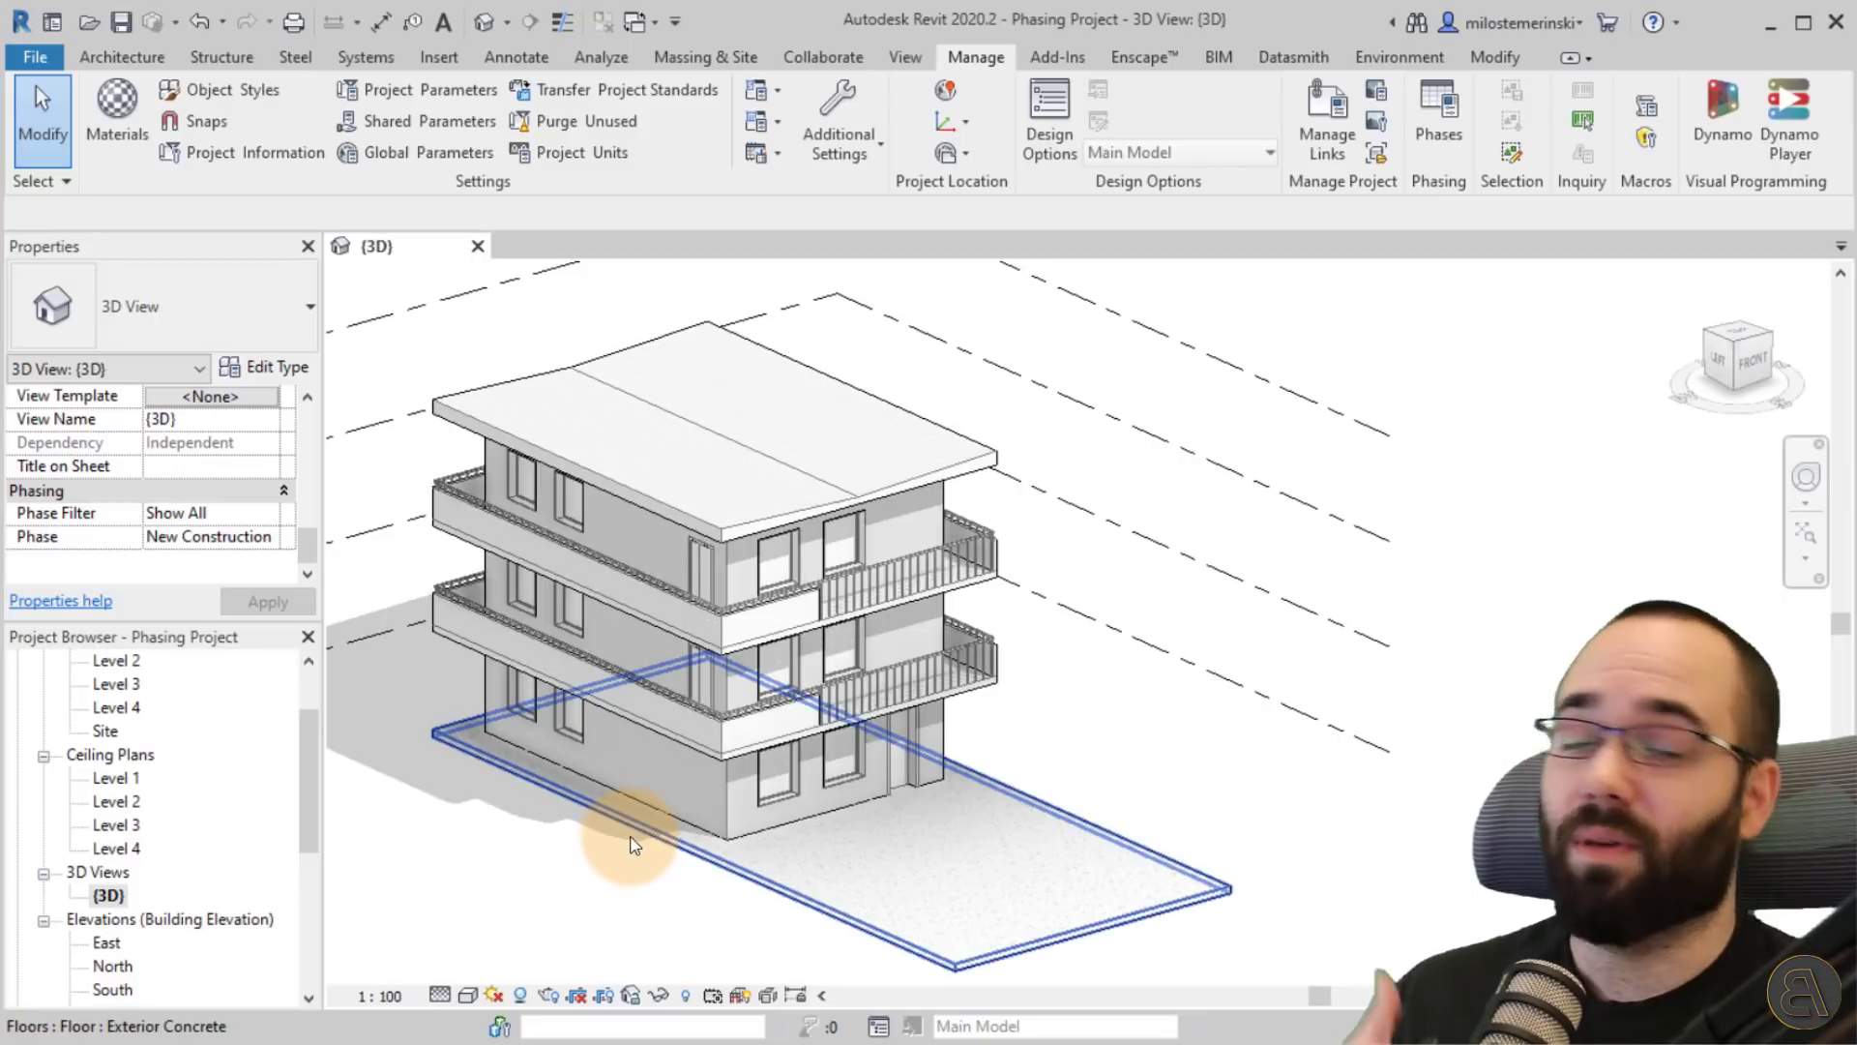
pyautogui.click(936, 759)
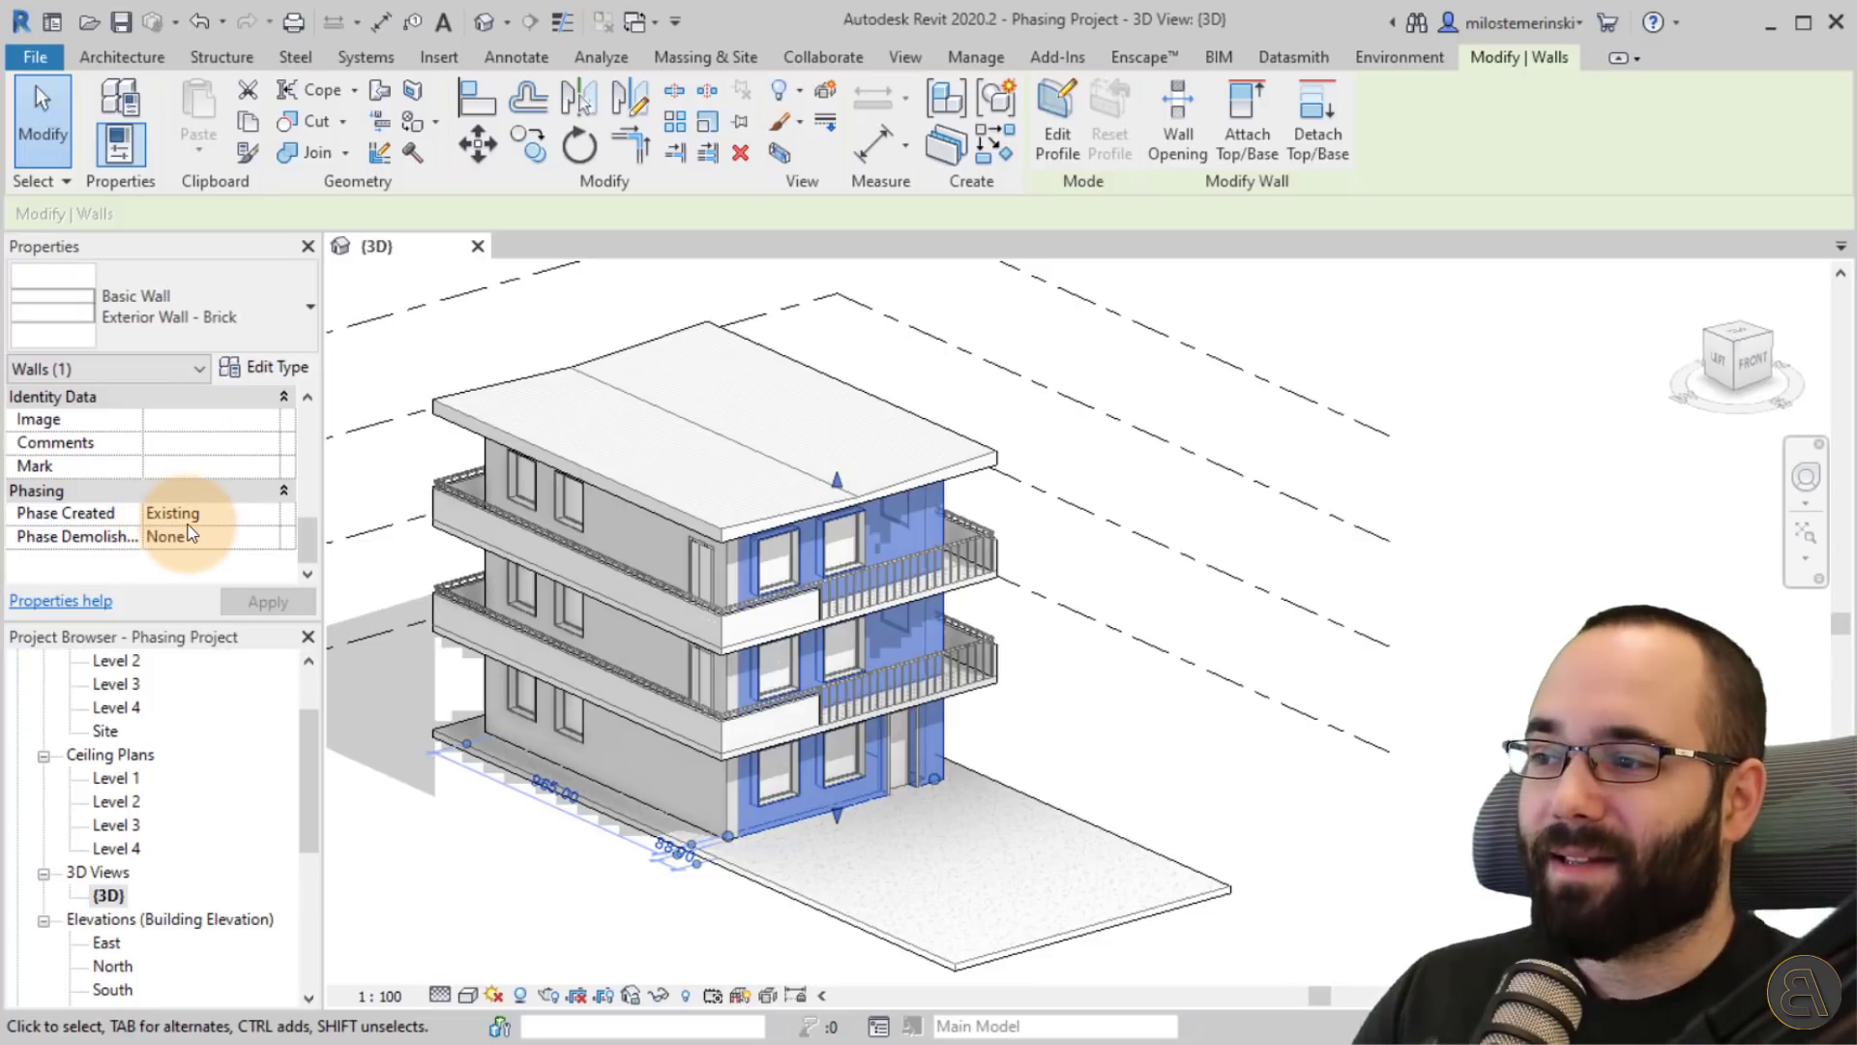
pyautogui.click(1156, 755)
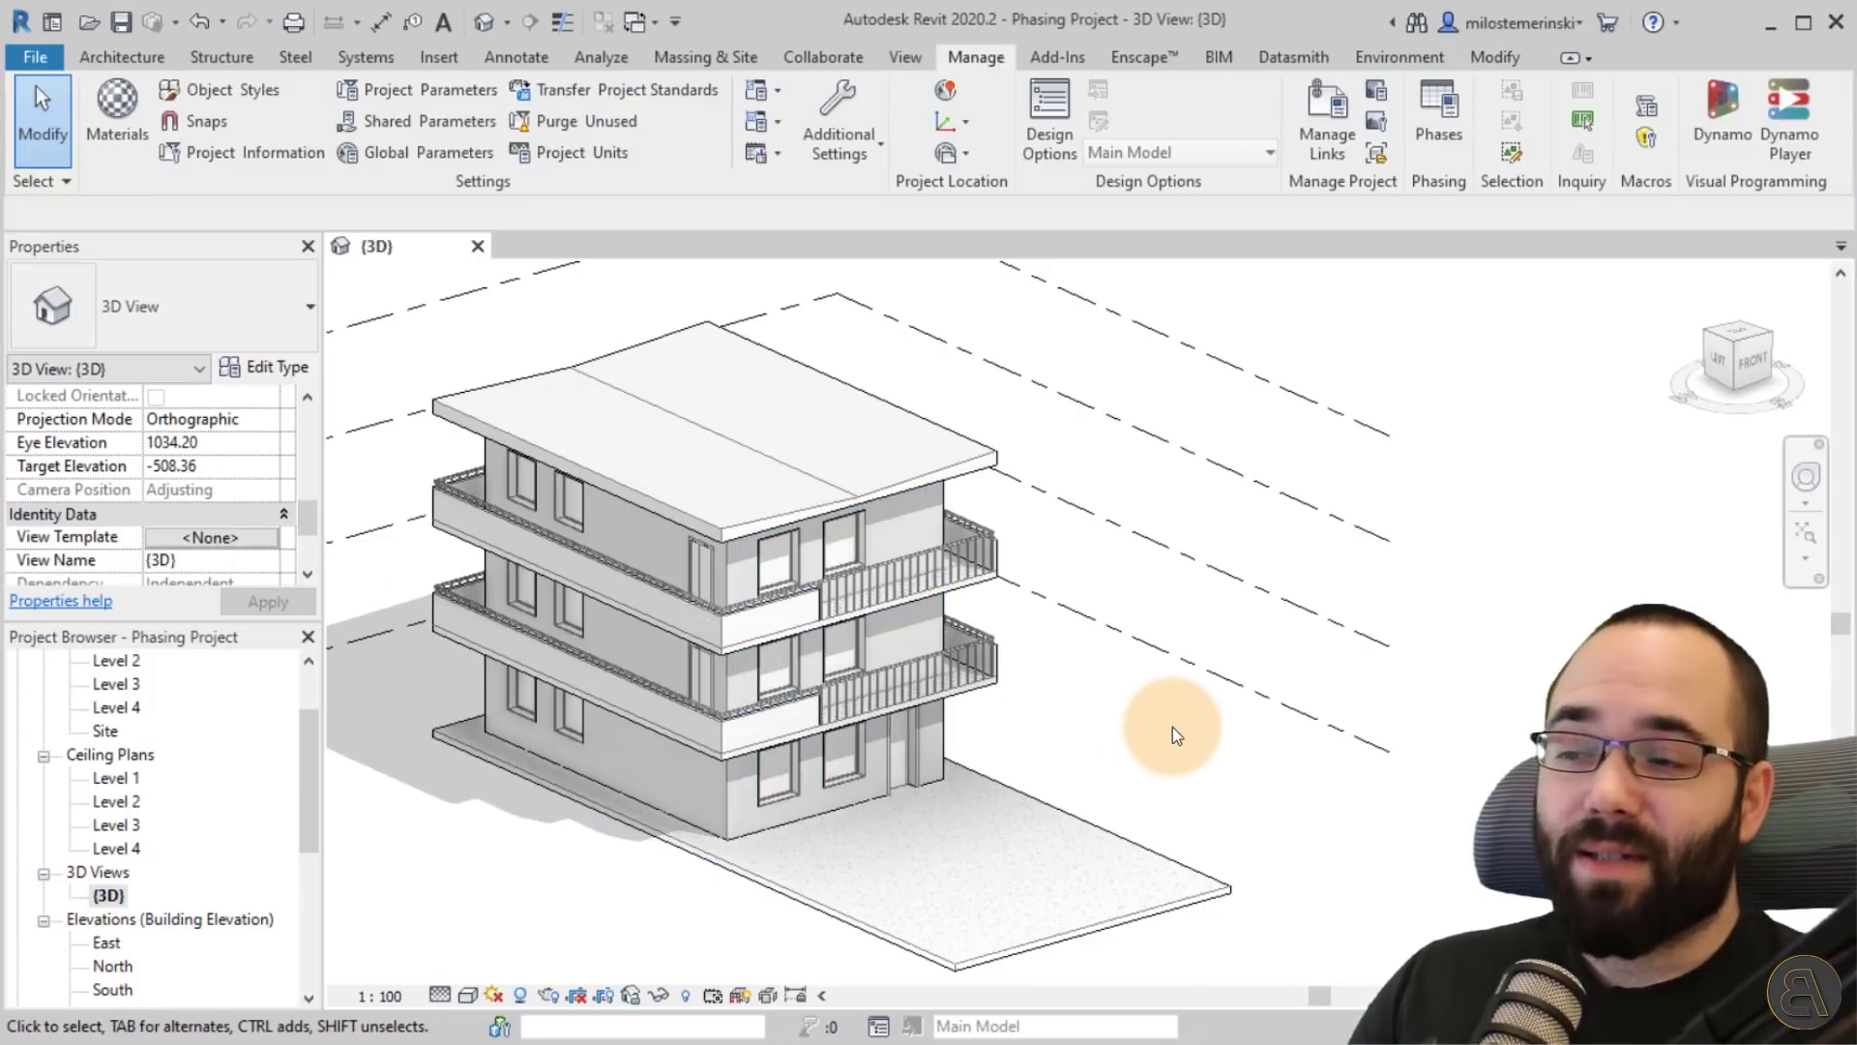
# Examine how the existing building's walls, windows, railings and balcony edges are displayed in the 3D view.
pyautogui.scroll(5, 978, 622)
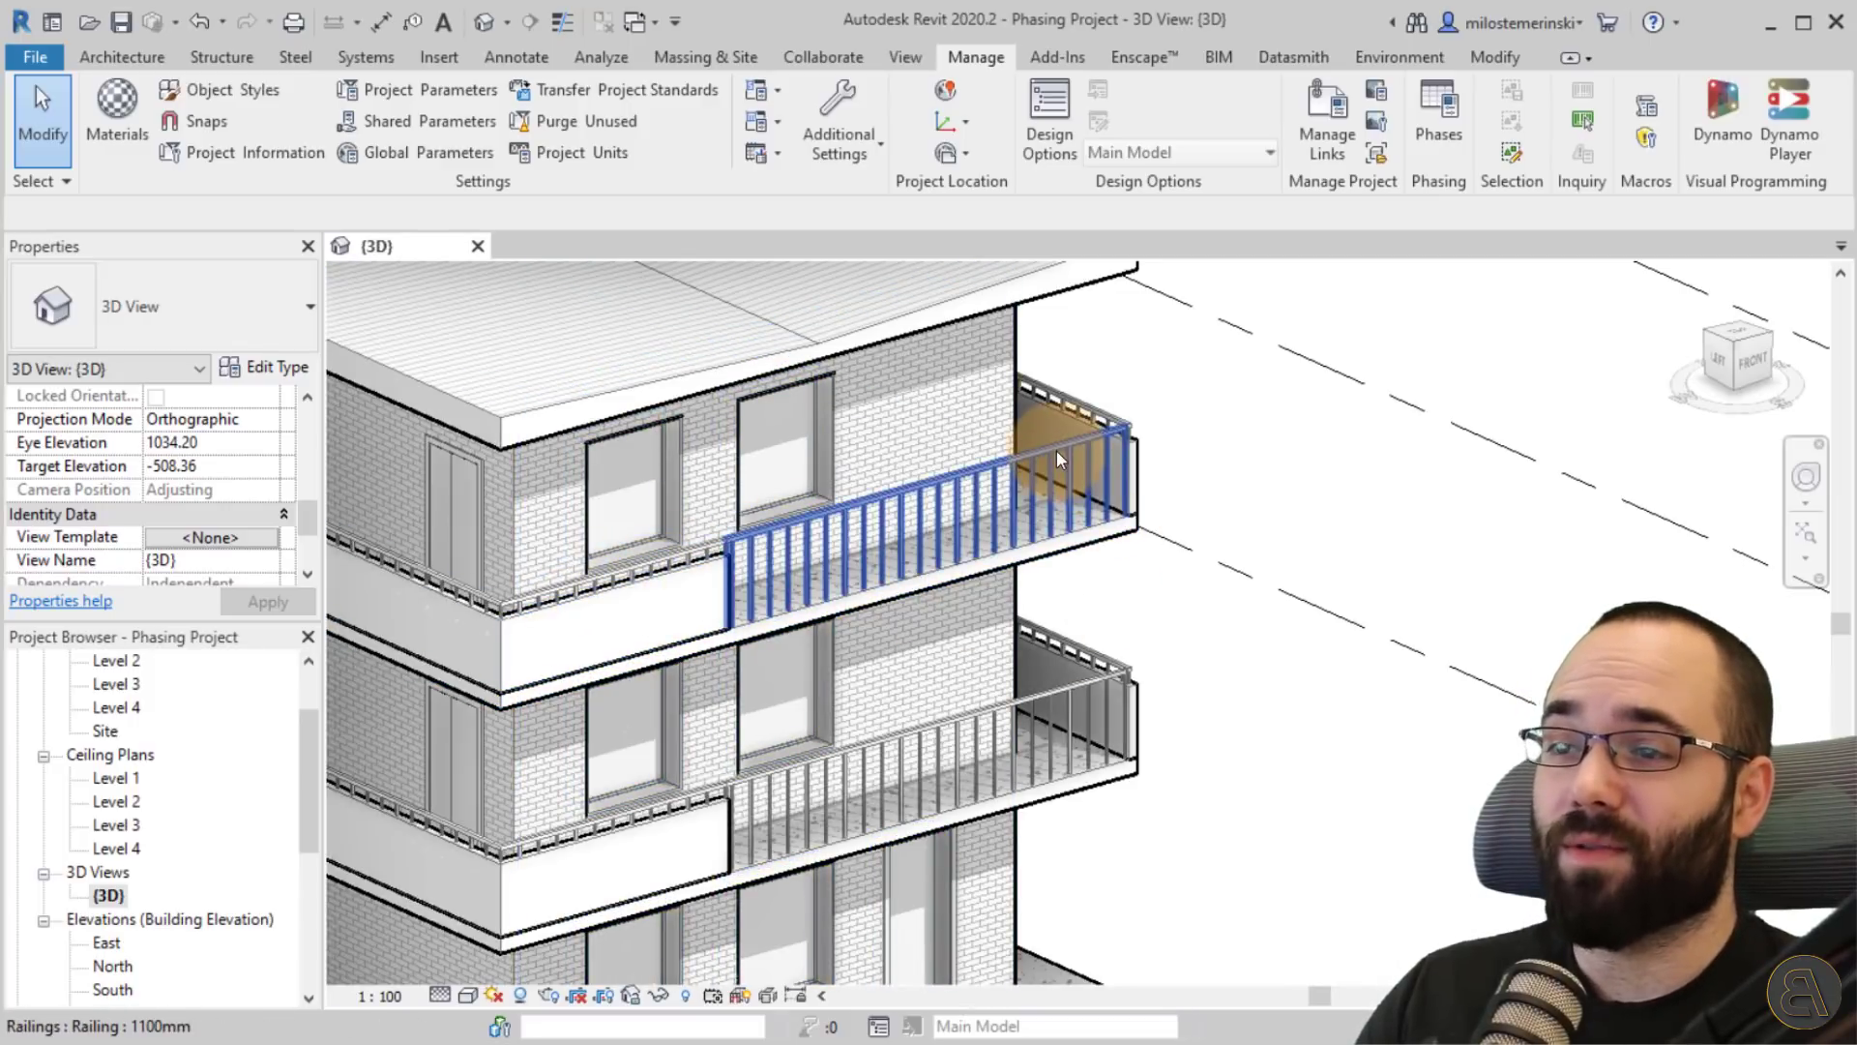
pyautogui.scroll(-3, 1226, 690)
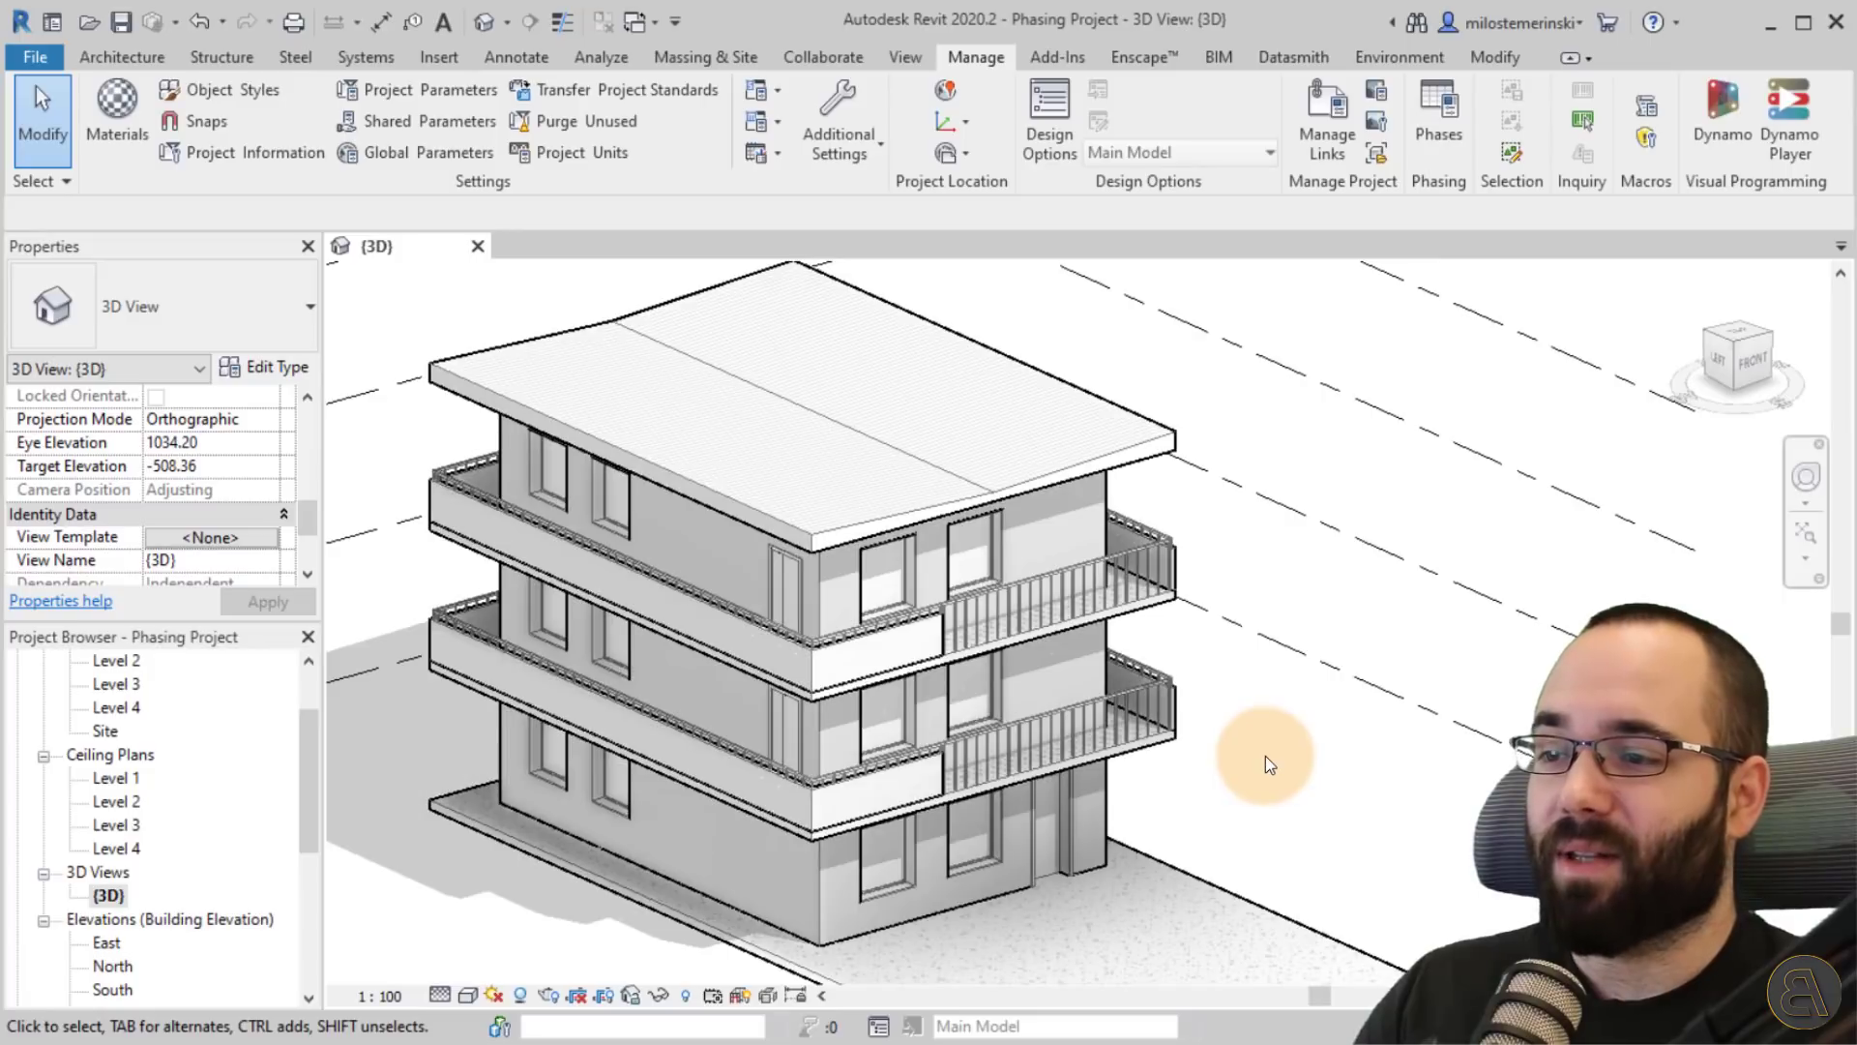
pyautogui.scroll(5, 780, 662)
pyautogui.scroll(-3, 857, 721)
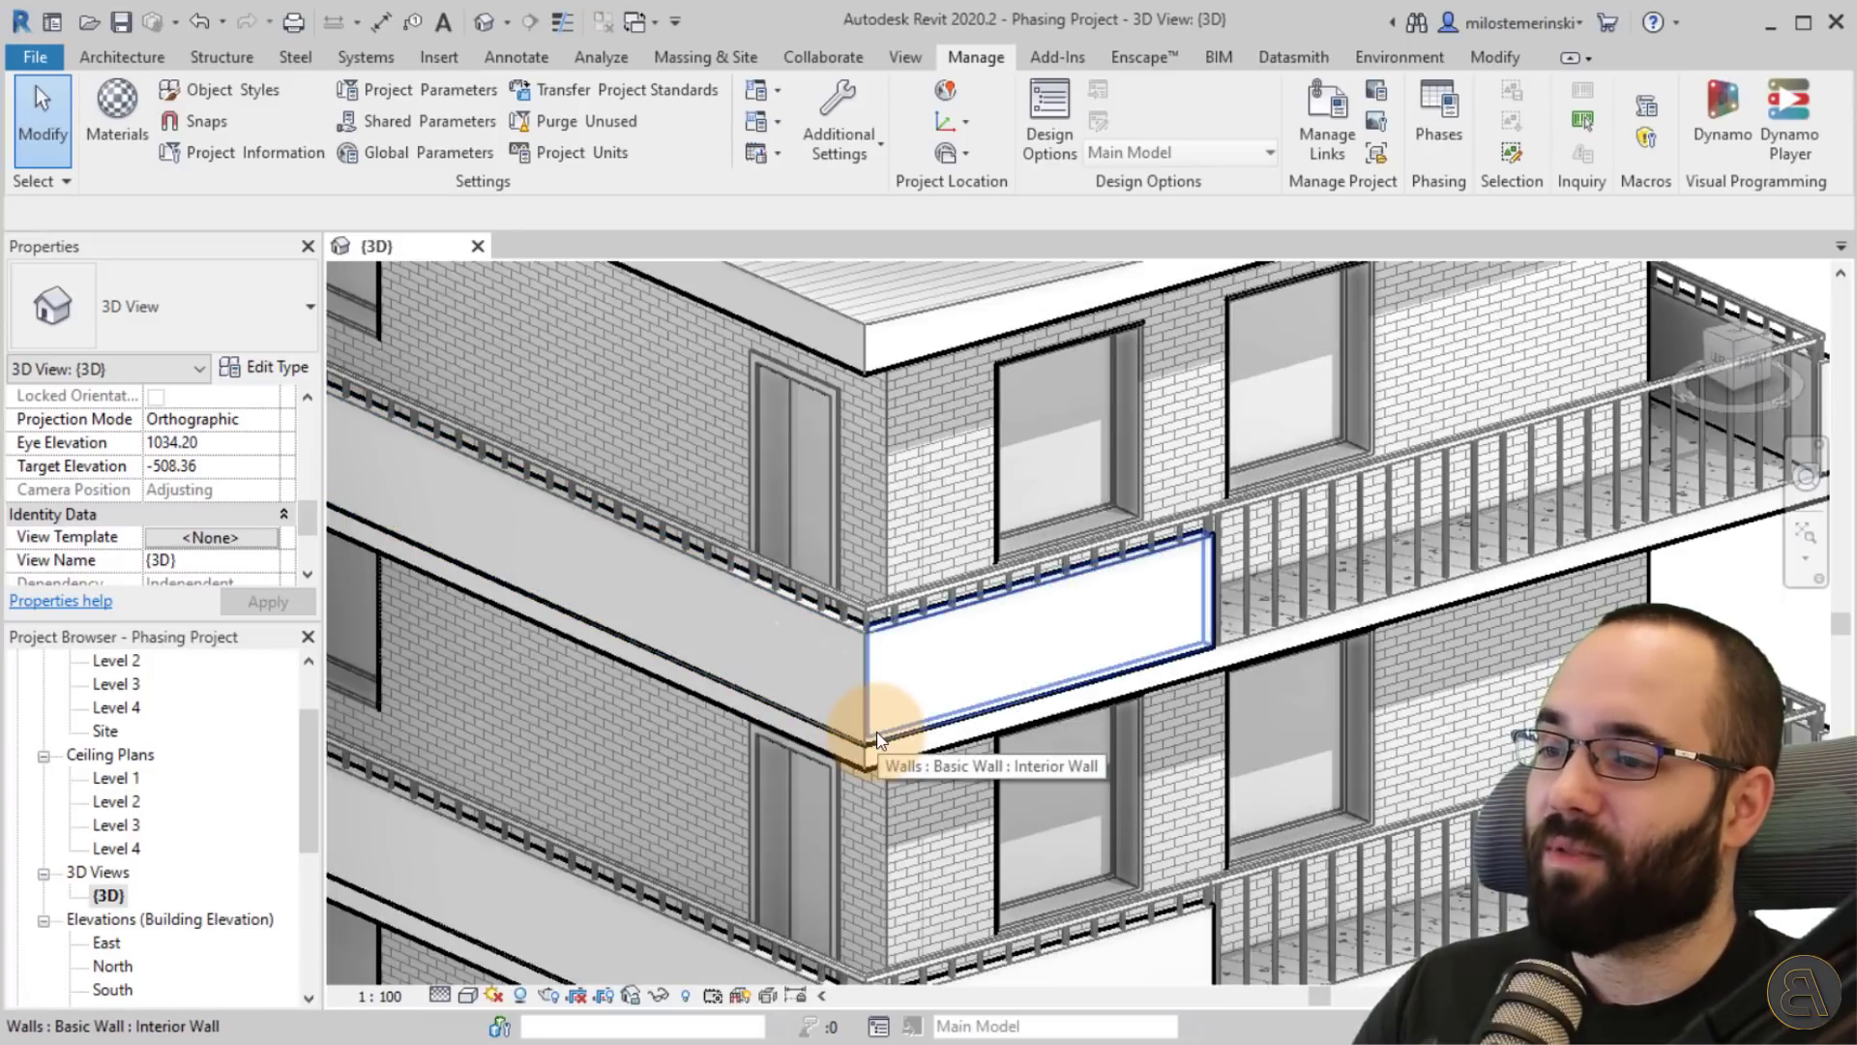
pyautogui.scroll(-2, 876, 735)
pyautogui.moveTo(875, 708); pyautogui.dragTo(856, 716, button='middle')
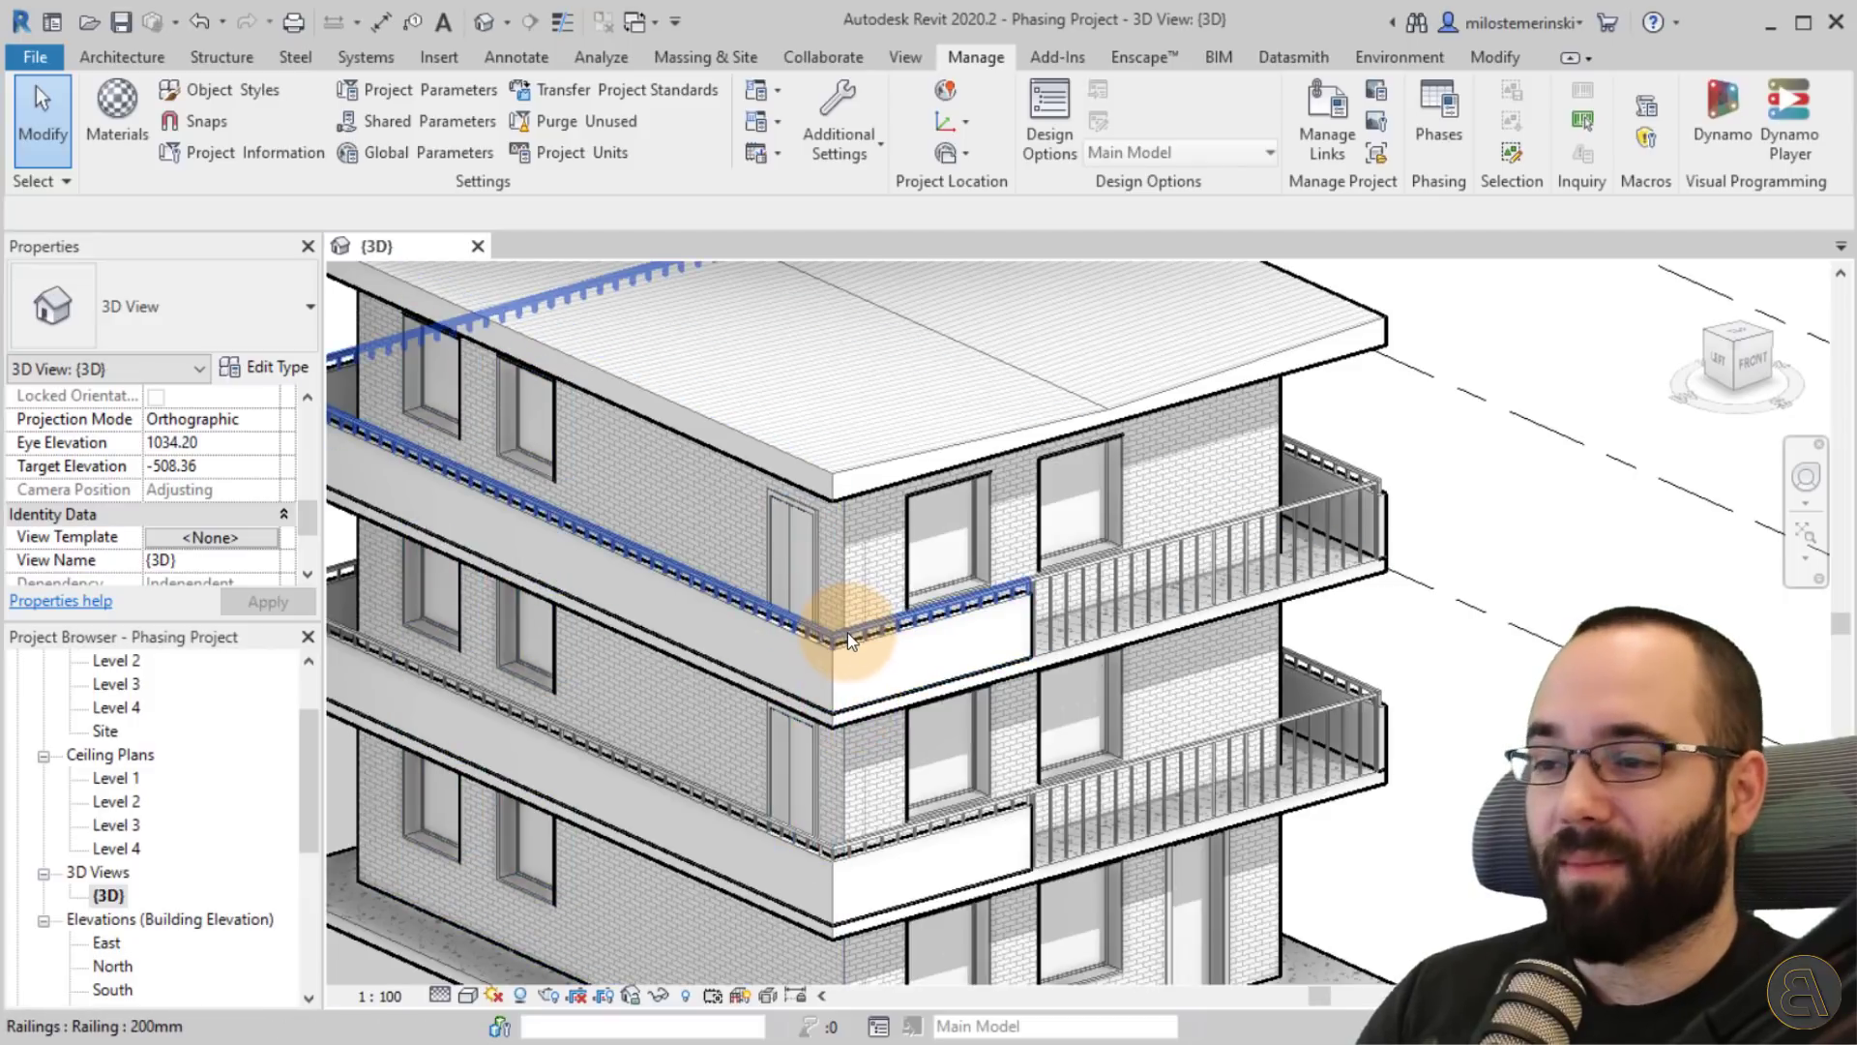
pyautogui.scroll(-3, 950, 658)
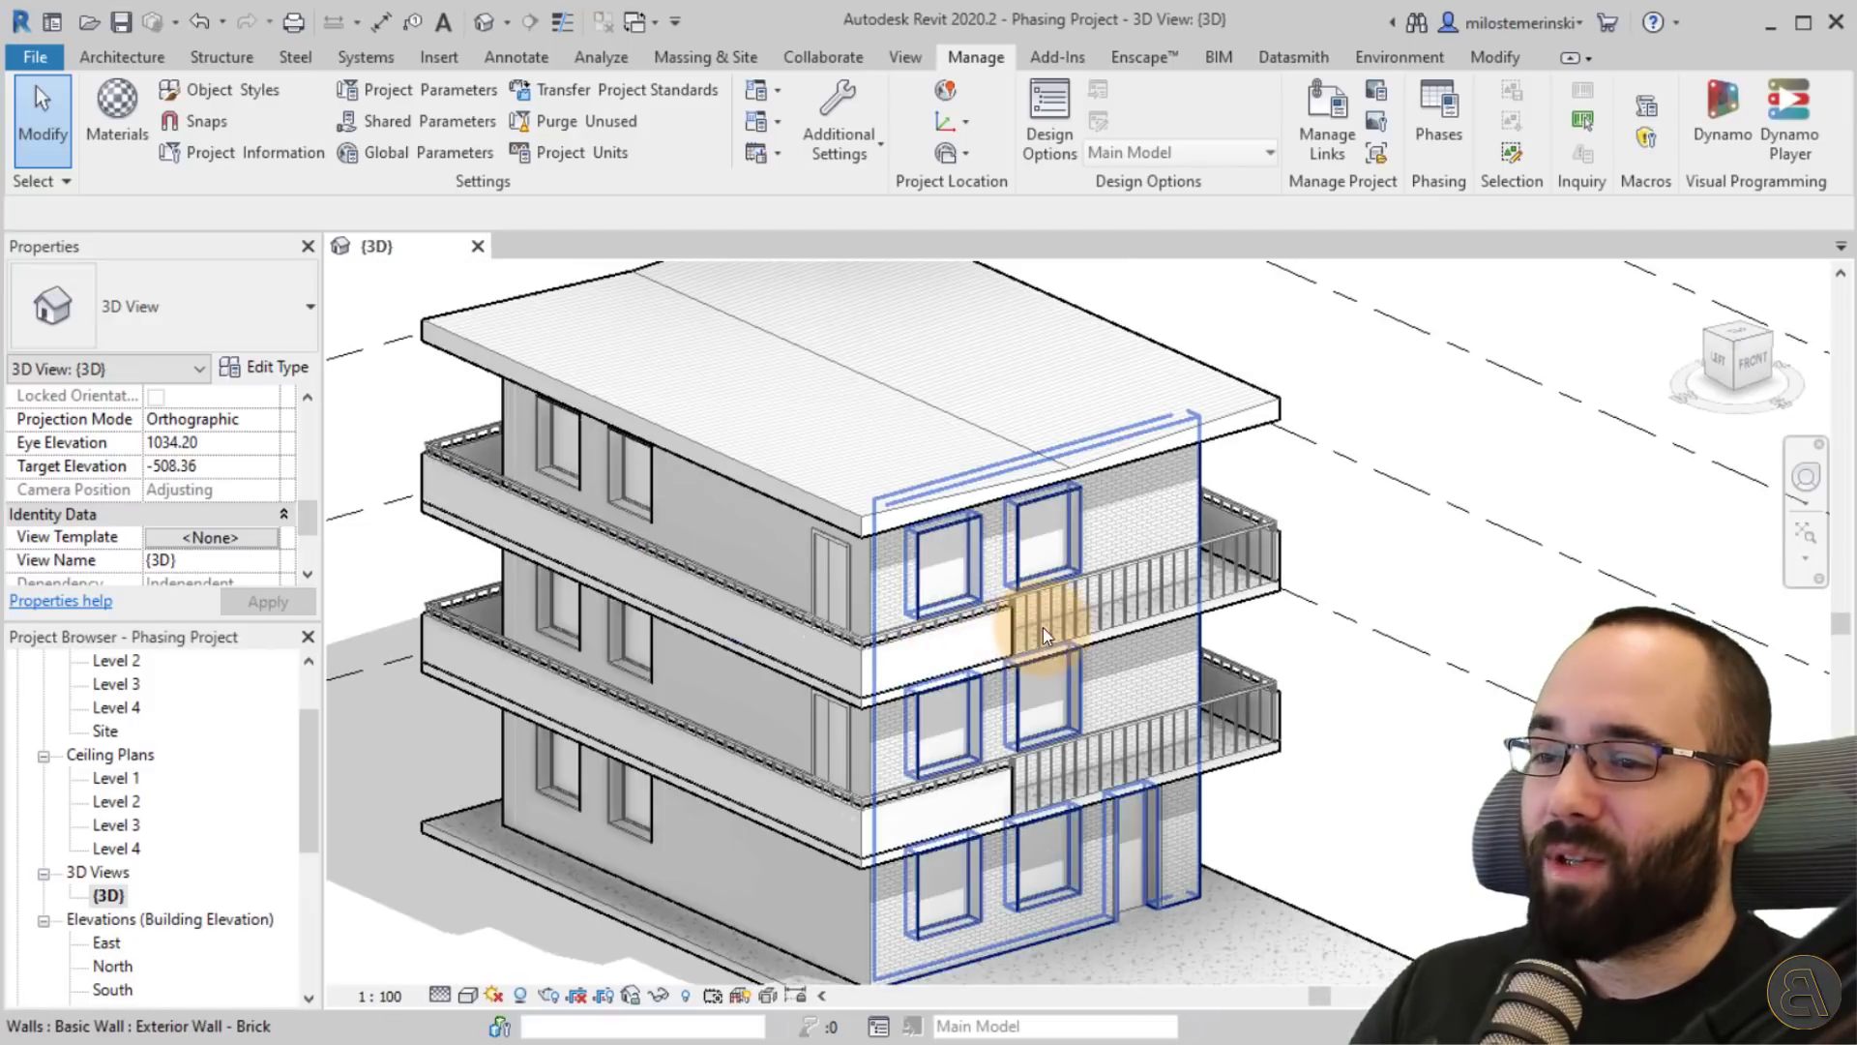
pyautogui.moveTo(1380, 858)
pyautogui.keyDown('shift'); pyautogui.mouseDown(button='middle')
pyautogui.moveTo(1227, 771)
pyautogui.moveTo(1257, 765)
pyautogui.moveTo(1335, 858)
pyautogui.moveTo(1360, 854)
pyautogui.mouseUp(button='middle'); pyautogui.keyUp('shift')
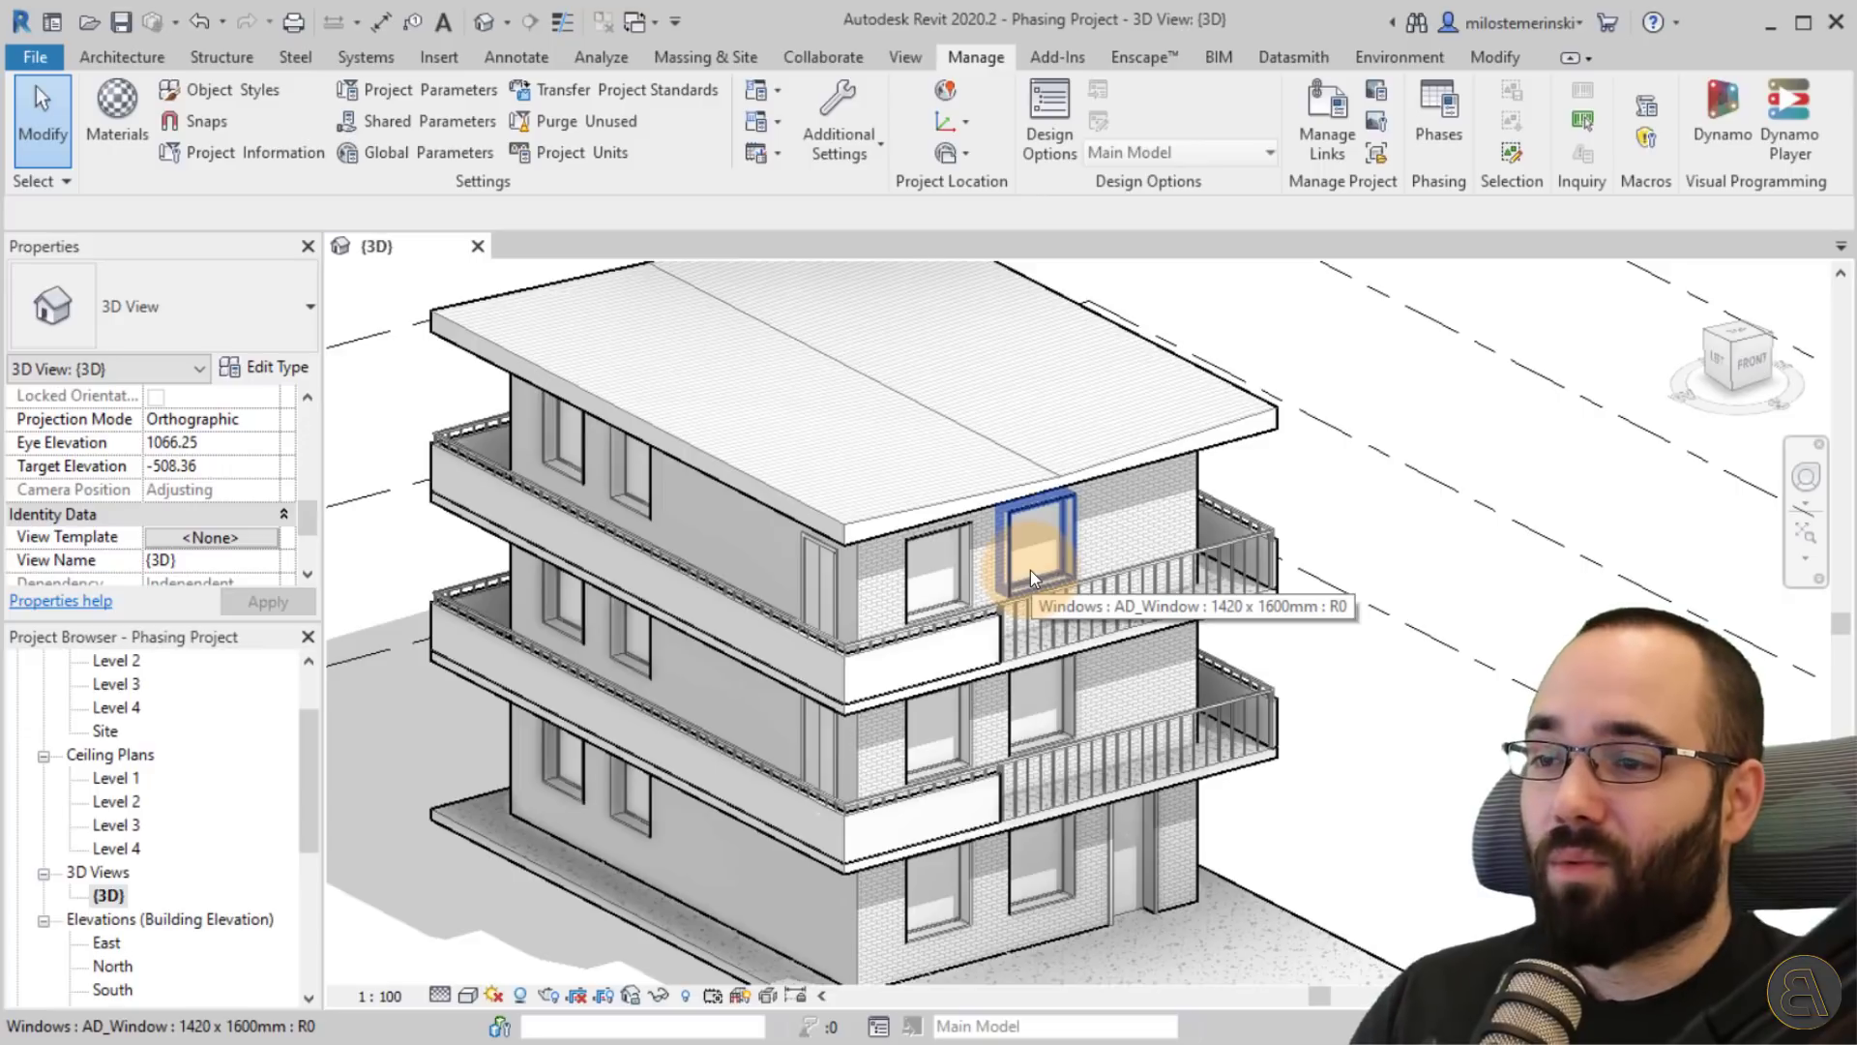
pyautogui.scroll(-2, 1030, 571)
pyautogui.moveTo(1322, 719); pyautogui.dragTo(1202, 705, button='middle')
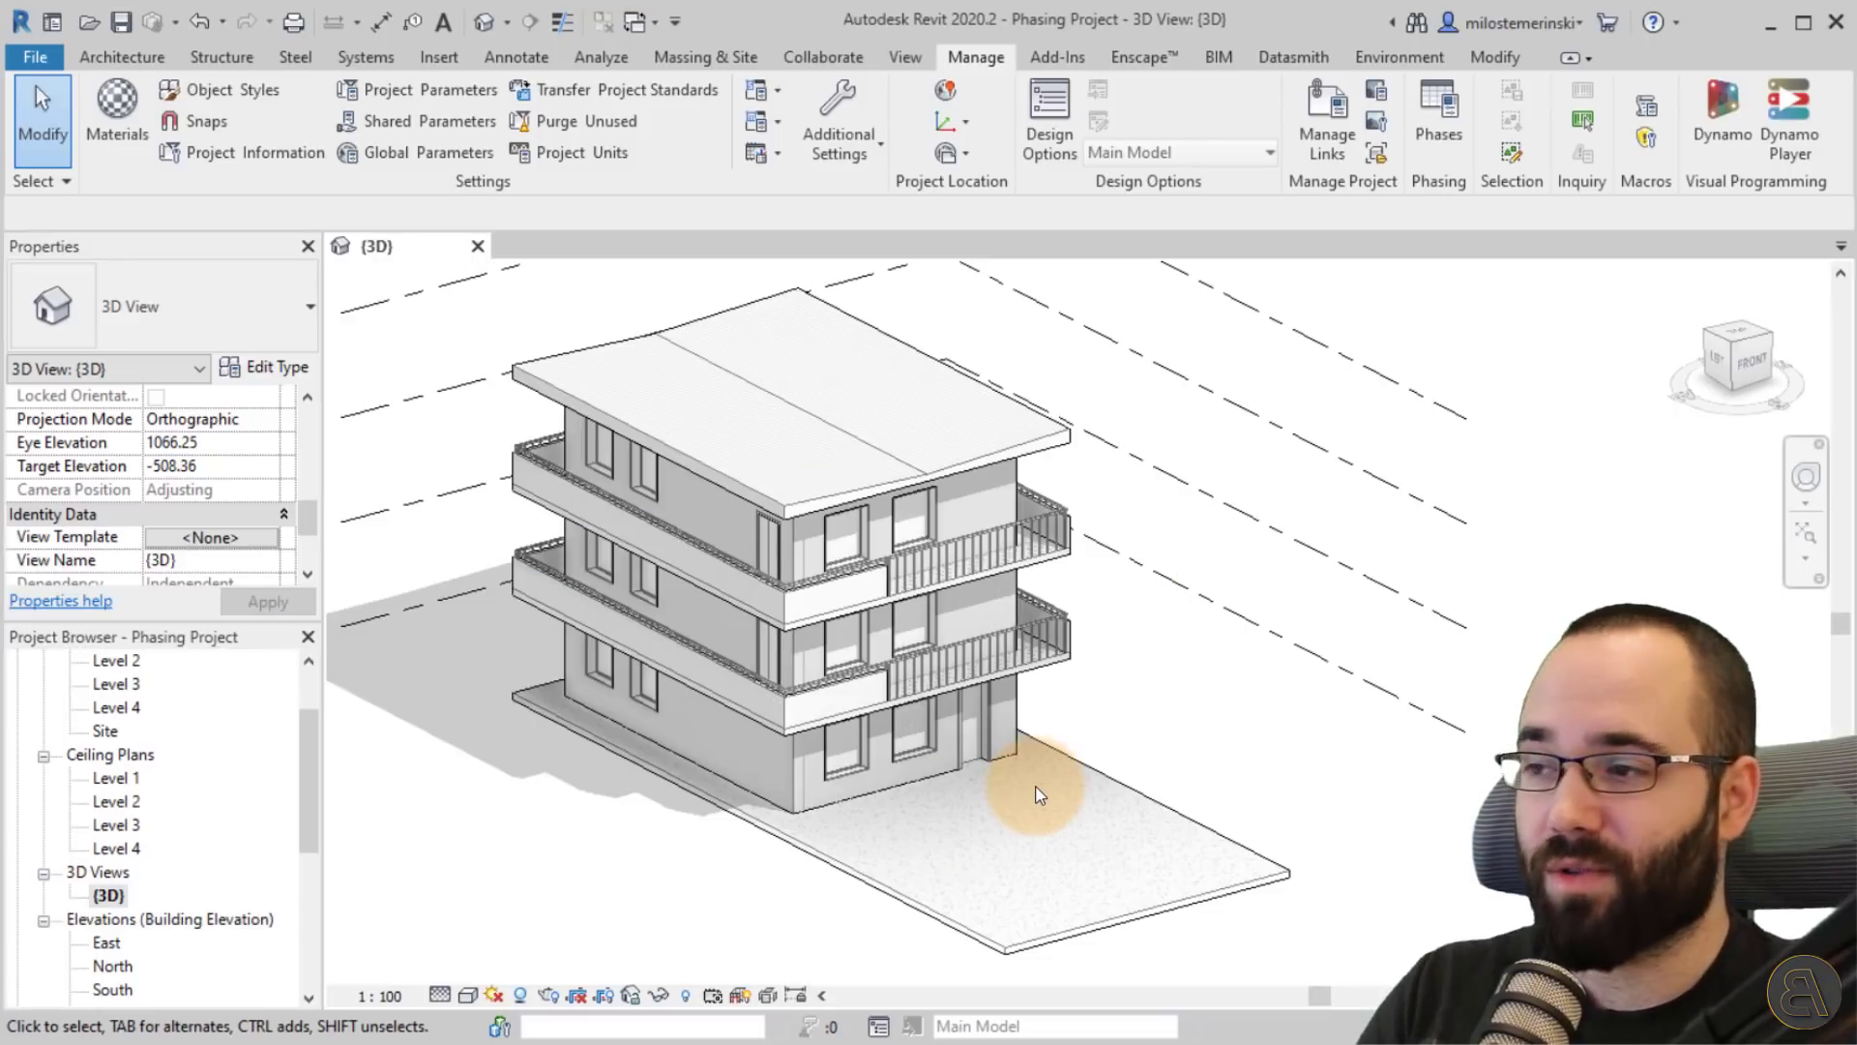
# Demolish the upper balcony's front 1100mm railing with the Demolish tool and check that railing's phase properties.
pyautogui.scroll(-3, 203, 520)
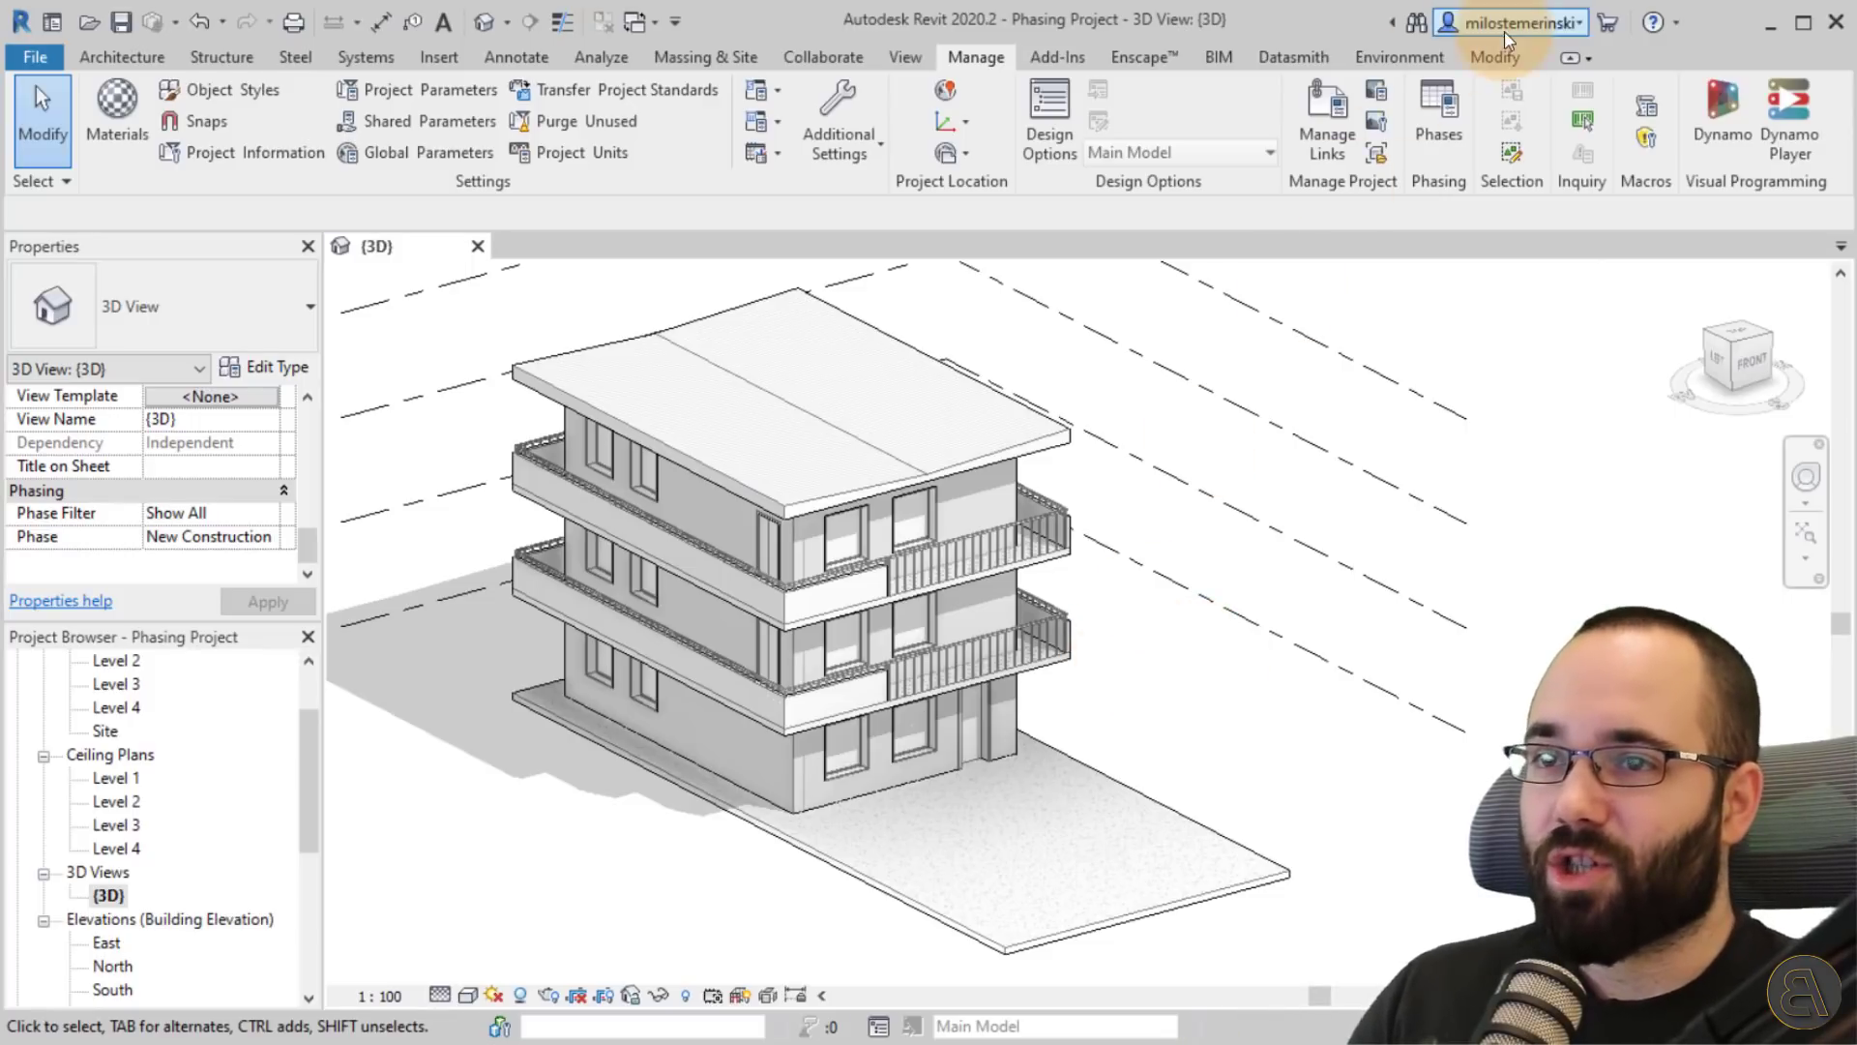
pyautogui.click(1495, 58)
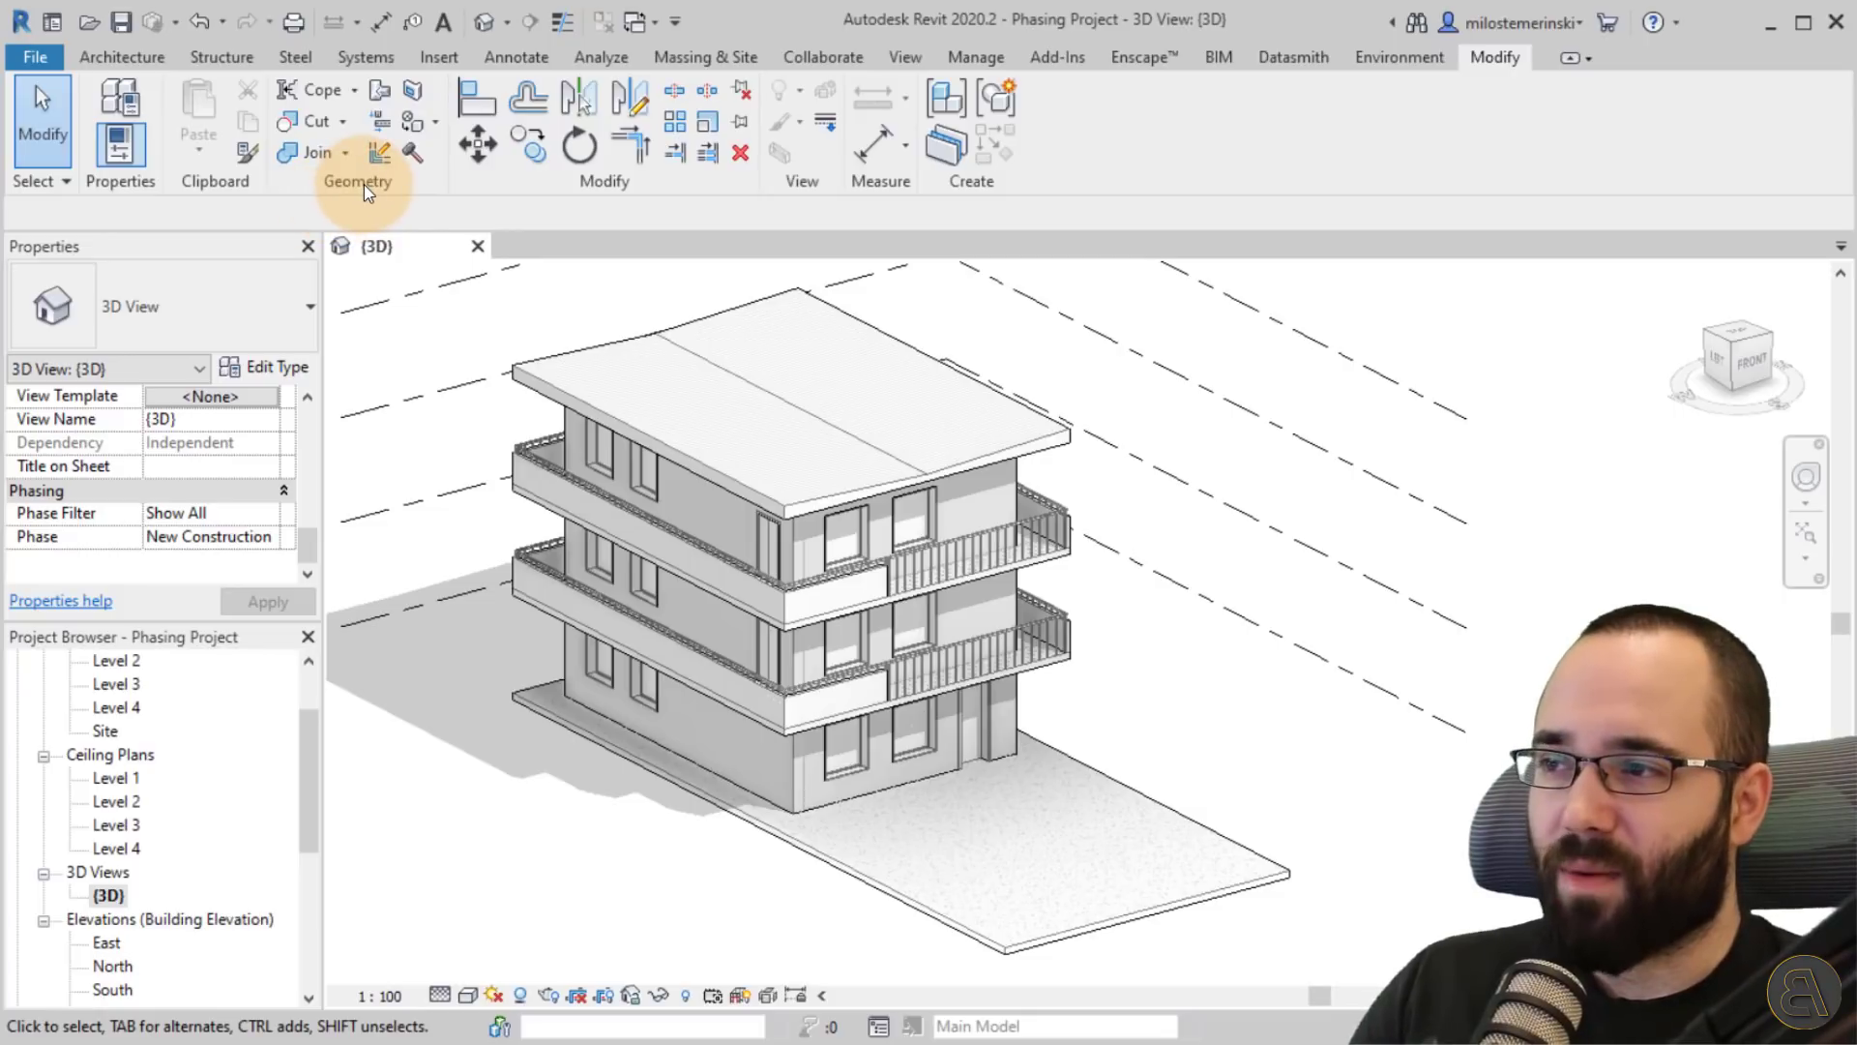
pyautogui.click(414, 155)
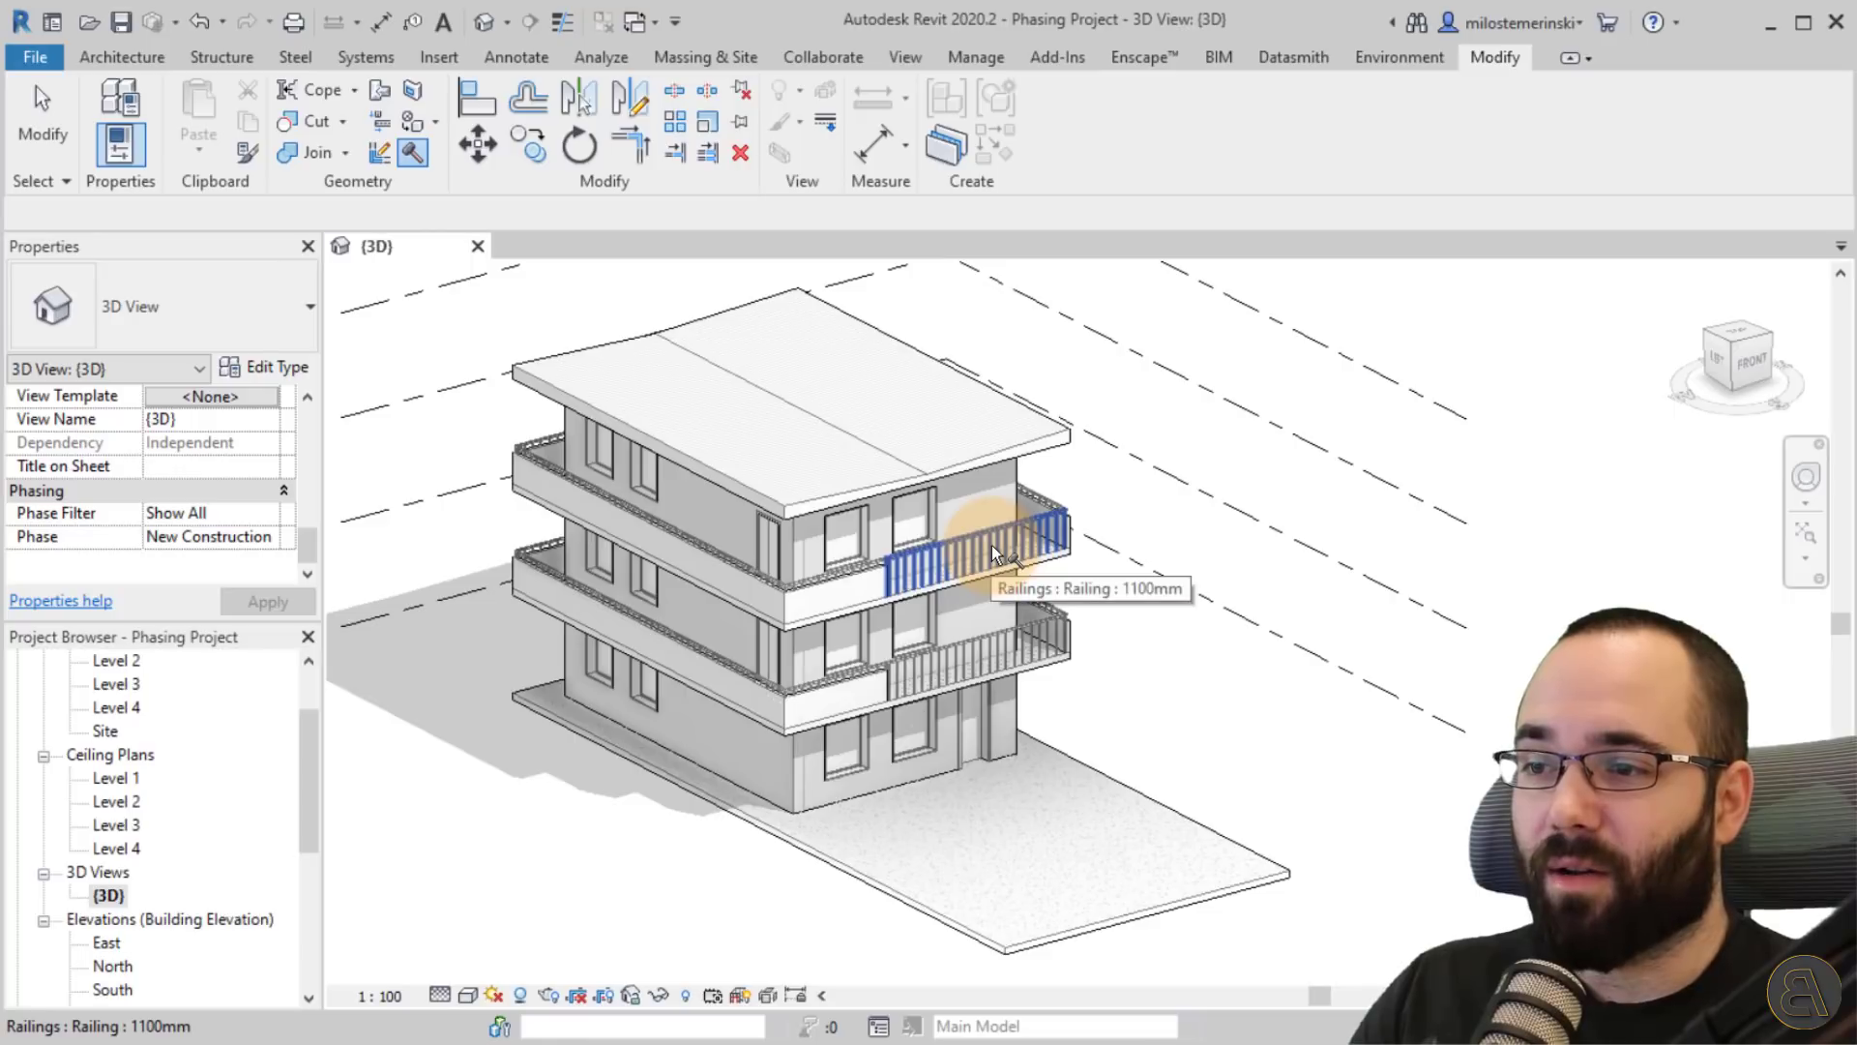
pyautogui.scroll(3, 915, 532)
pyautogui.scroll(3, 915, 532)
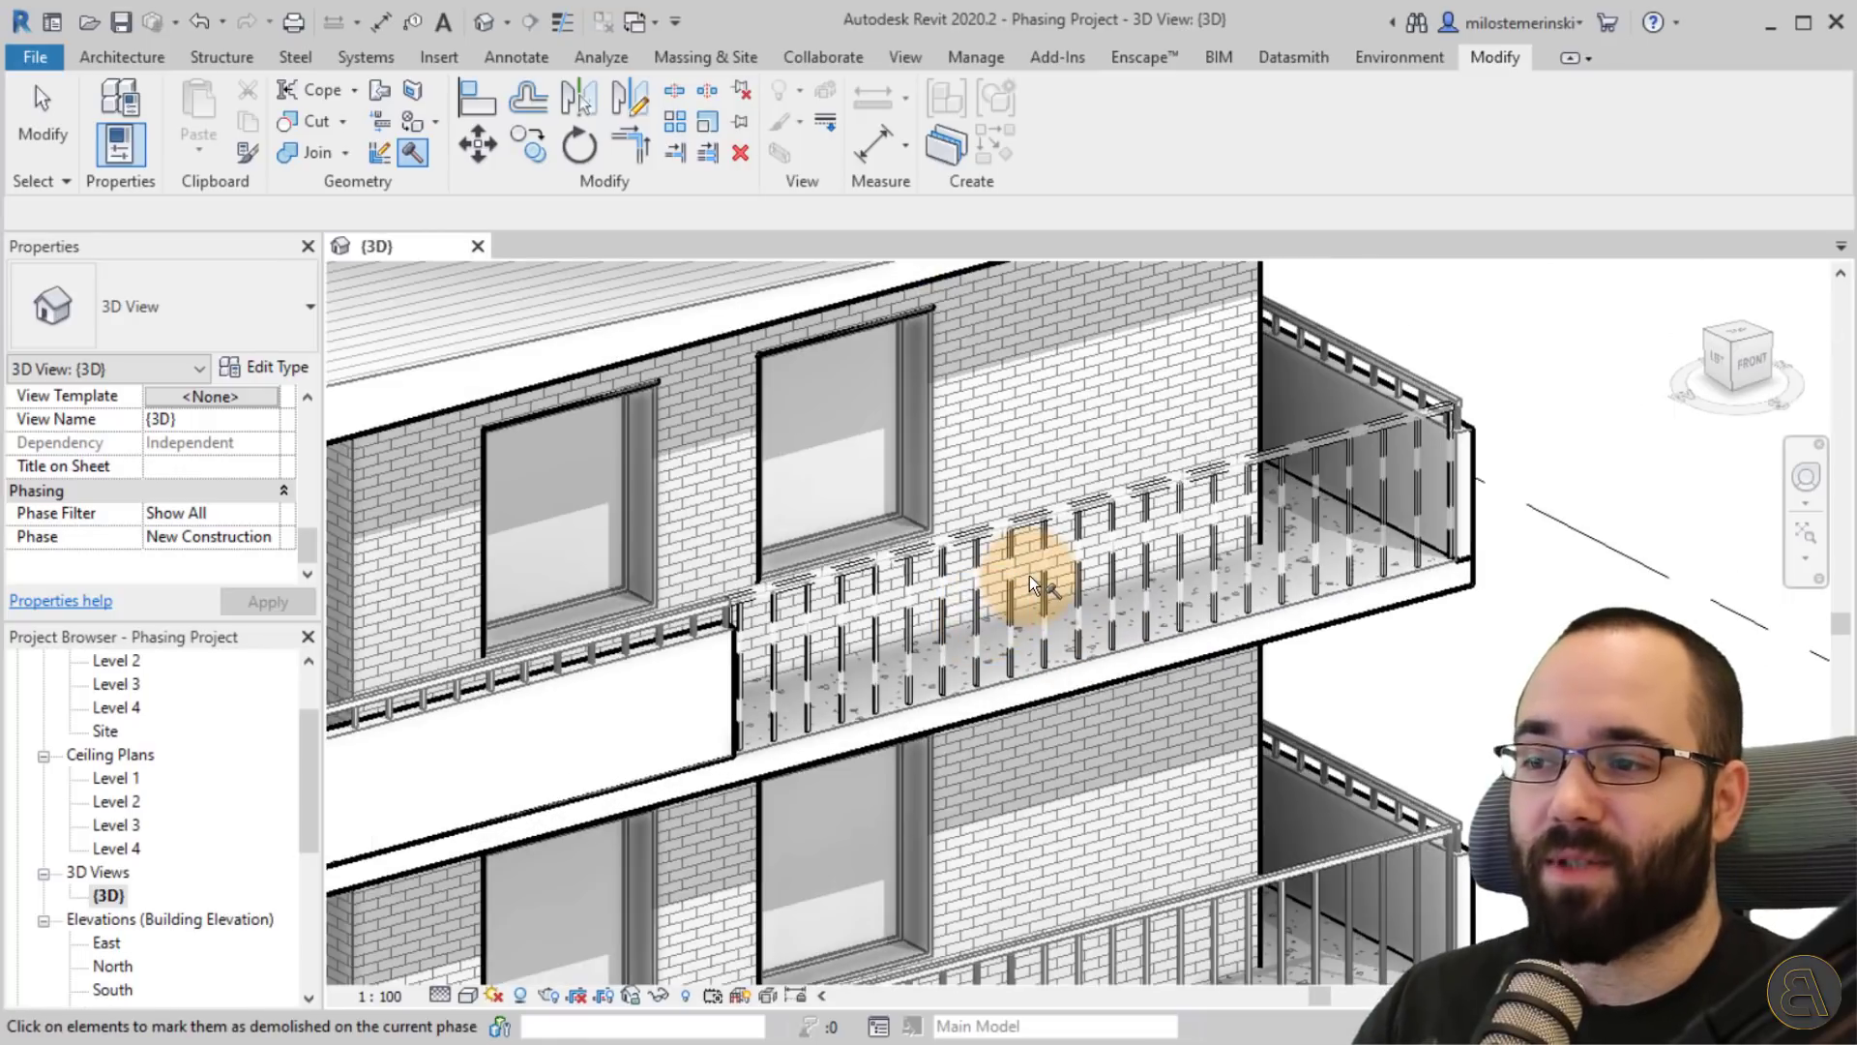
pyautogui.press('Escape')
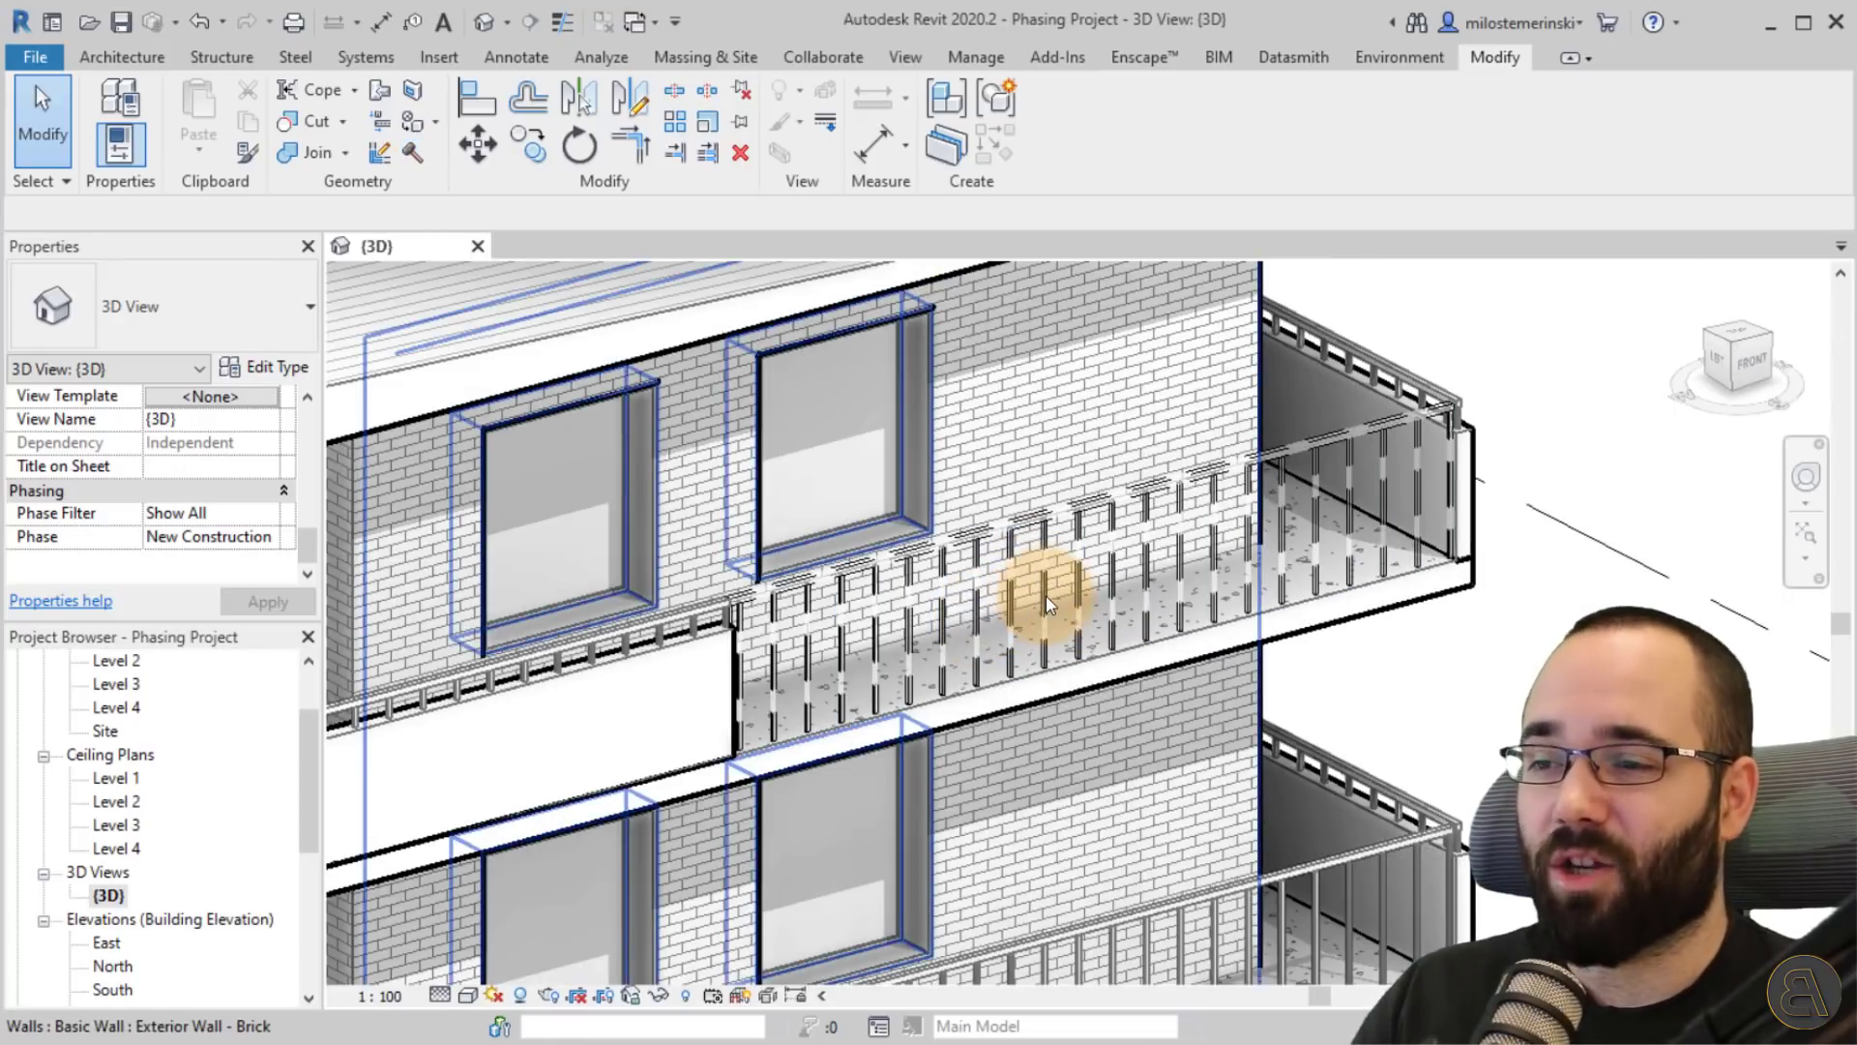
pyautogui.click(1043, 596)
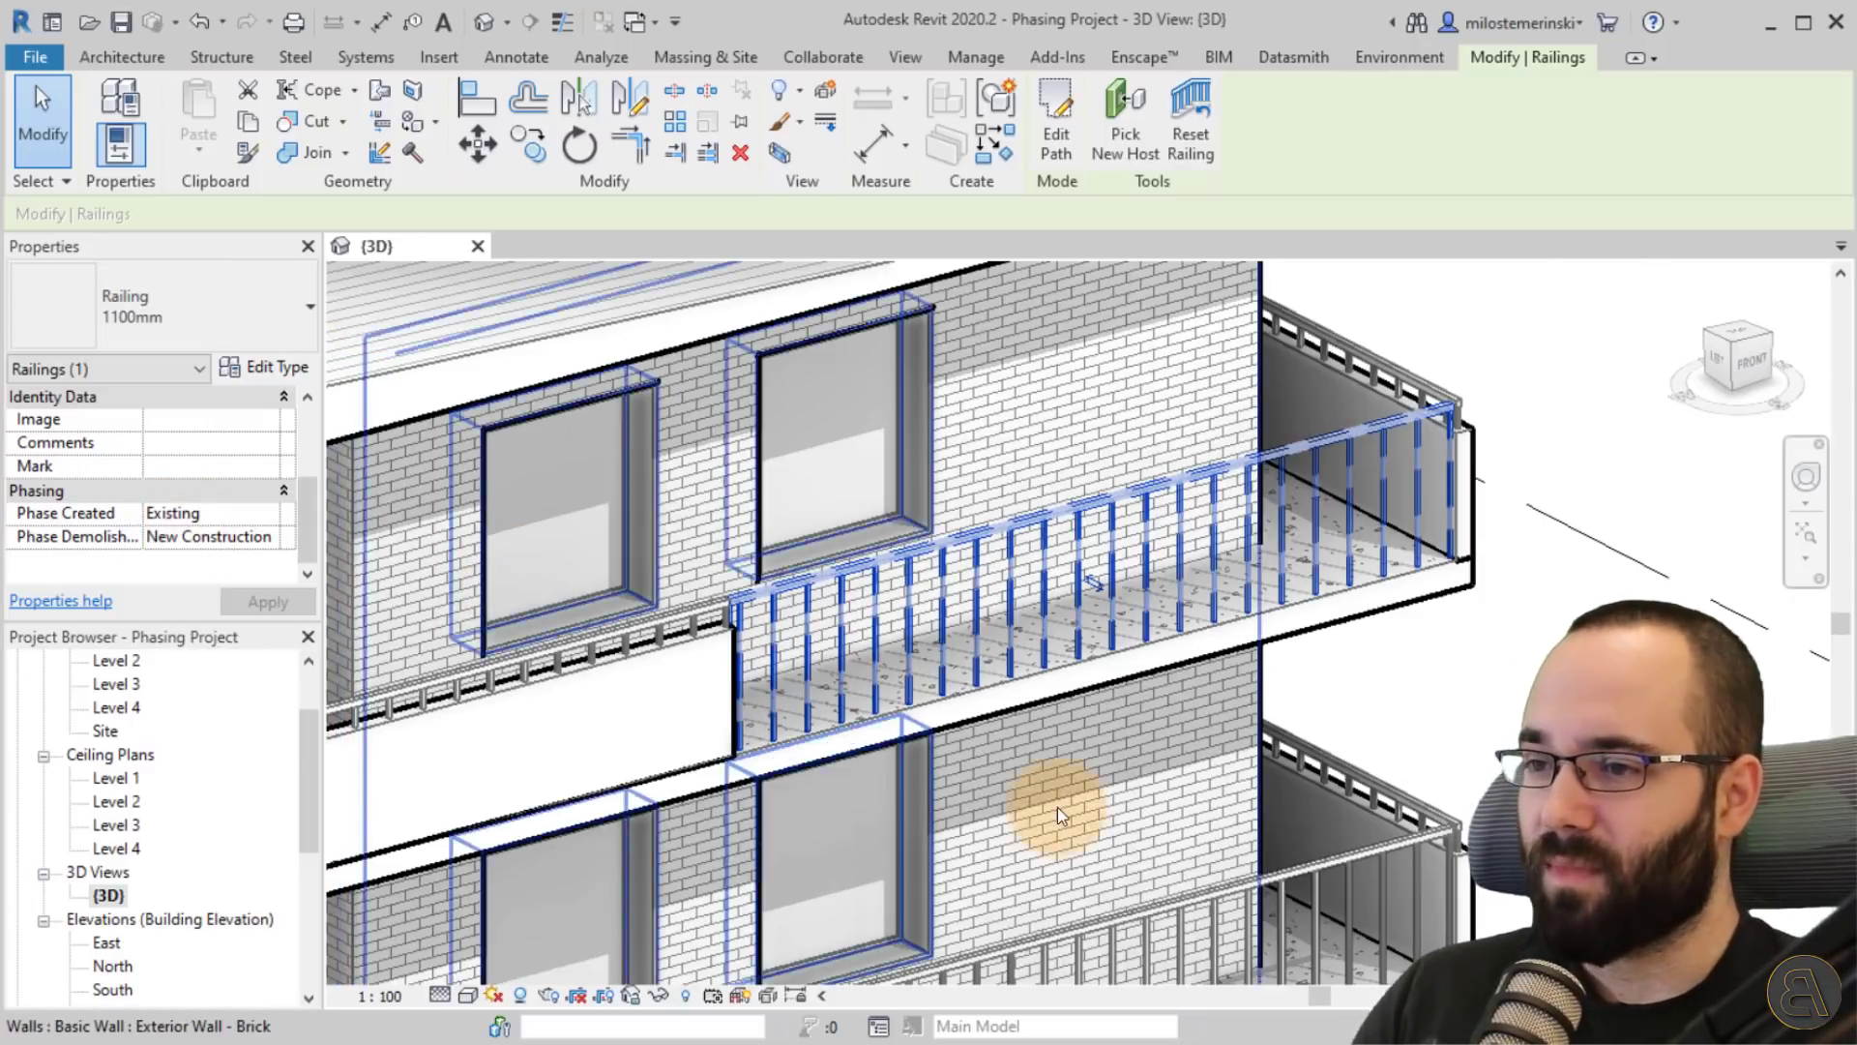
# Try to demolish the lower balcony's front railing and undo the accidental demolition of the front brick wall.
pyautogui.scroll(-3, 1026, 773)
pyautogui.click(976, 716)
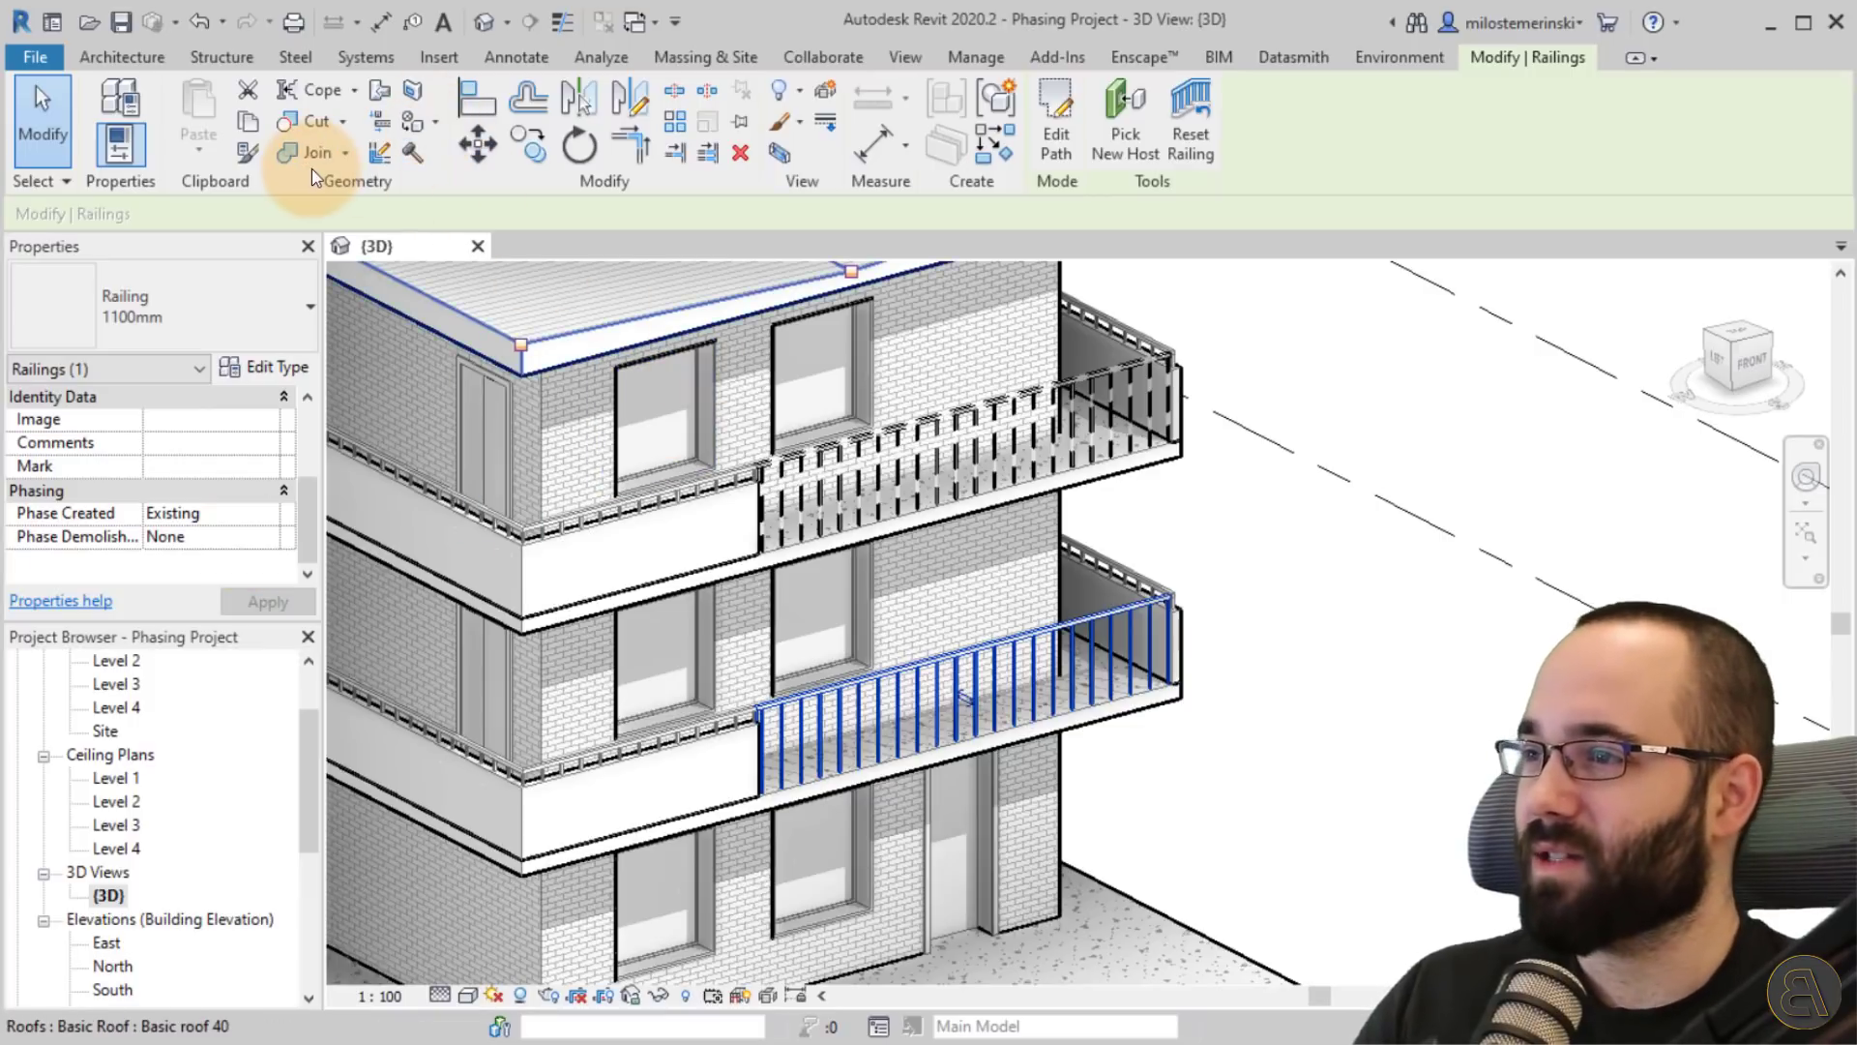
pyautogui.click(413, 152)
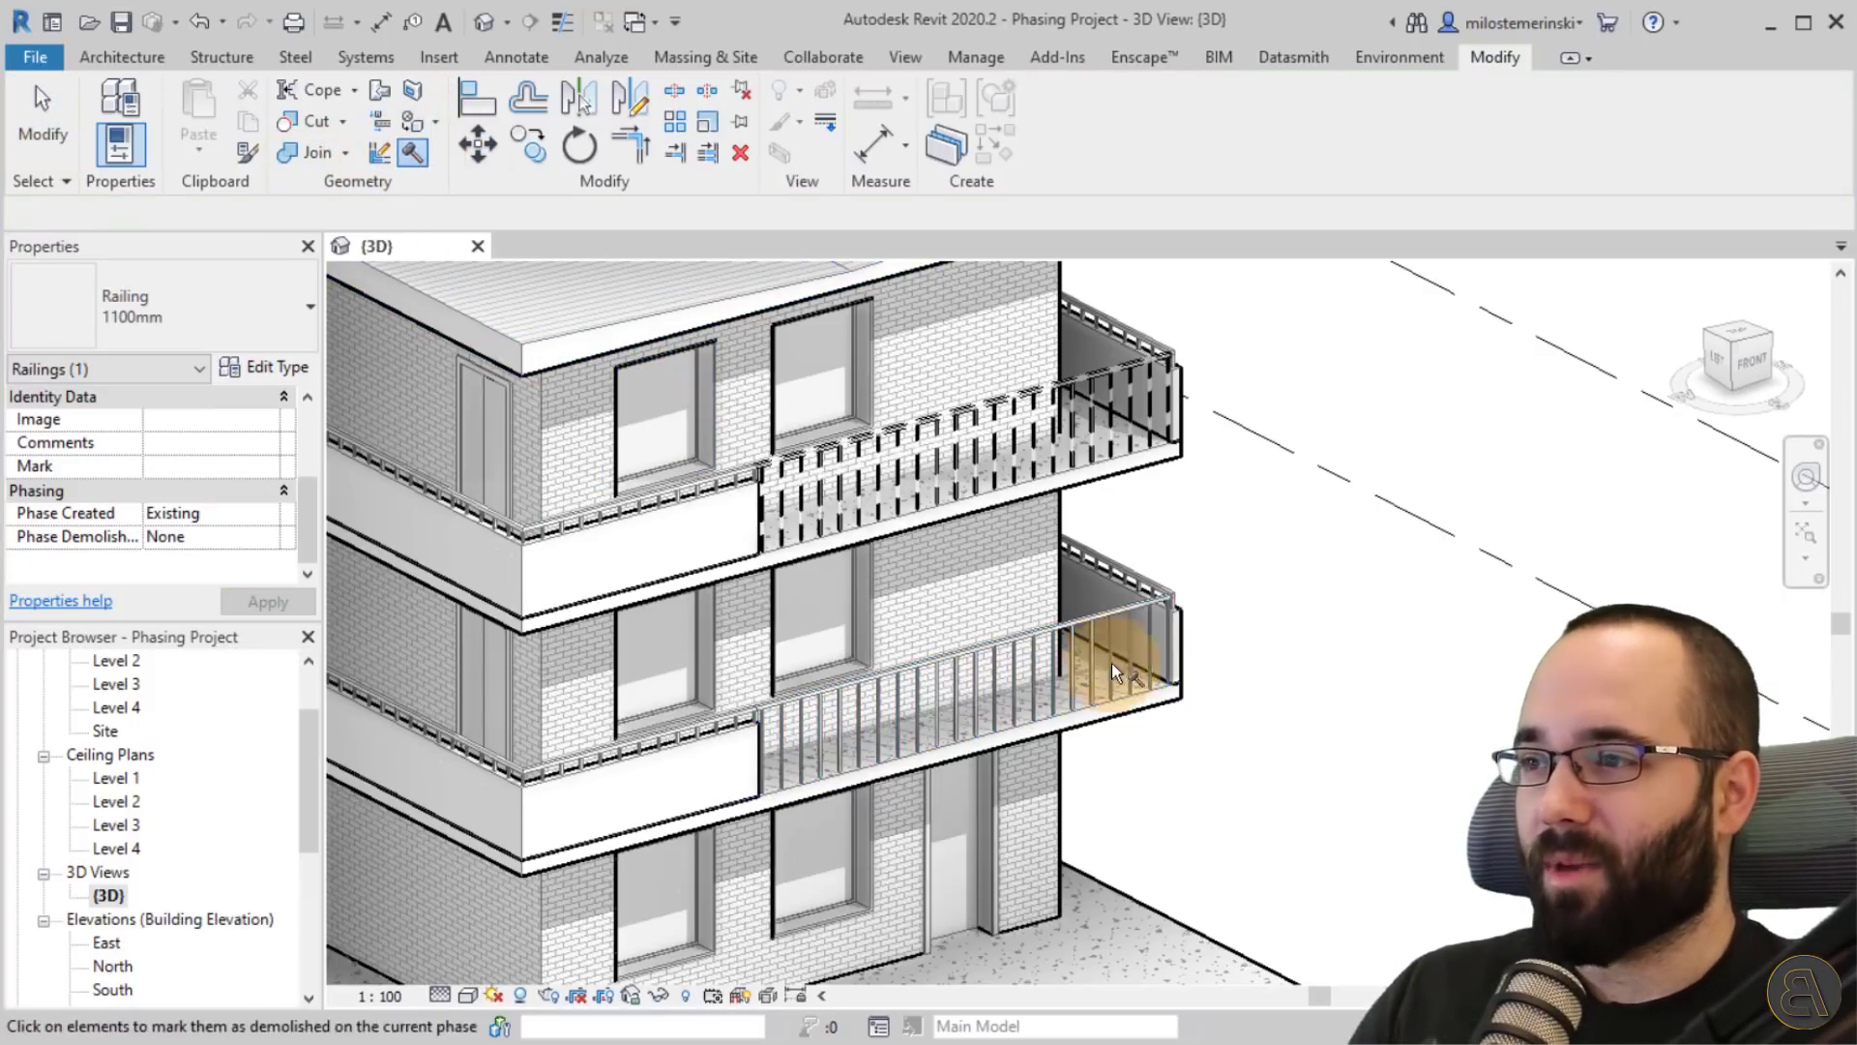
pyautogui.click(1111, 663)
pyautogui.click(1053, 675)
pyautogui.click(574, 381)
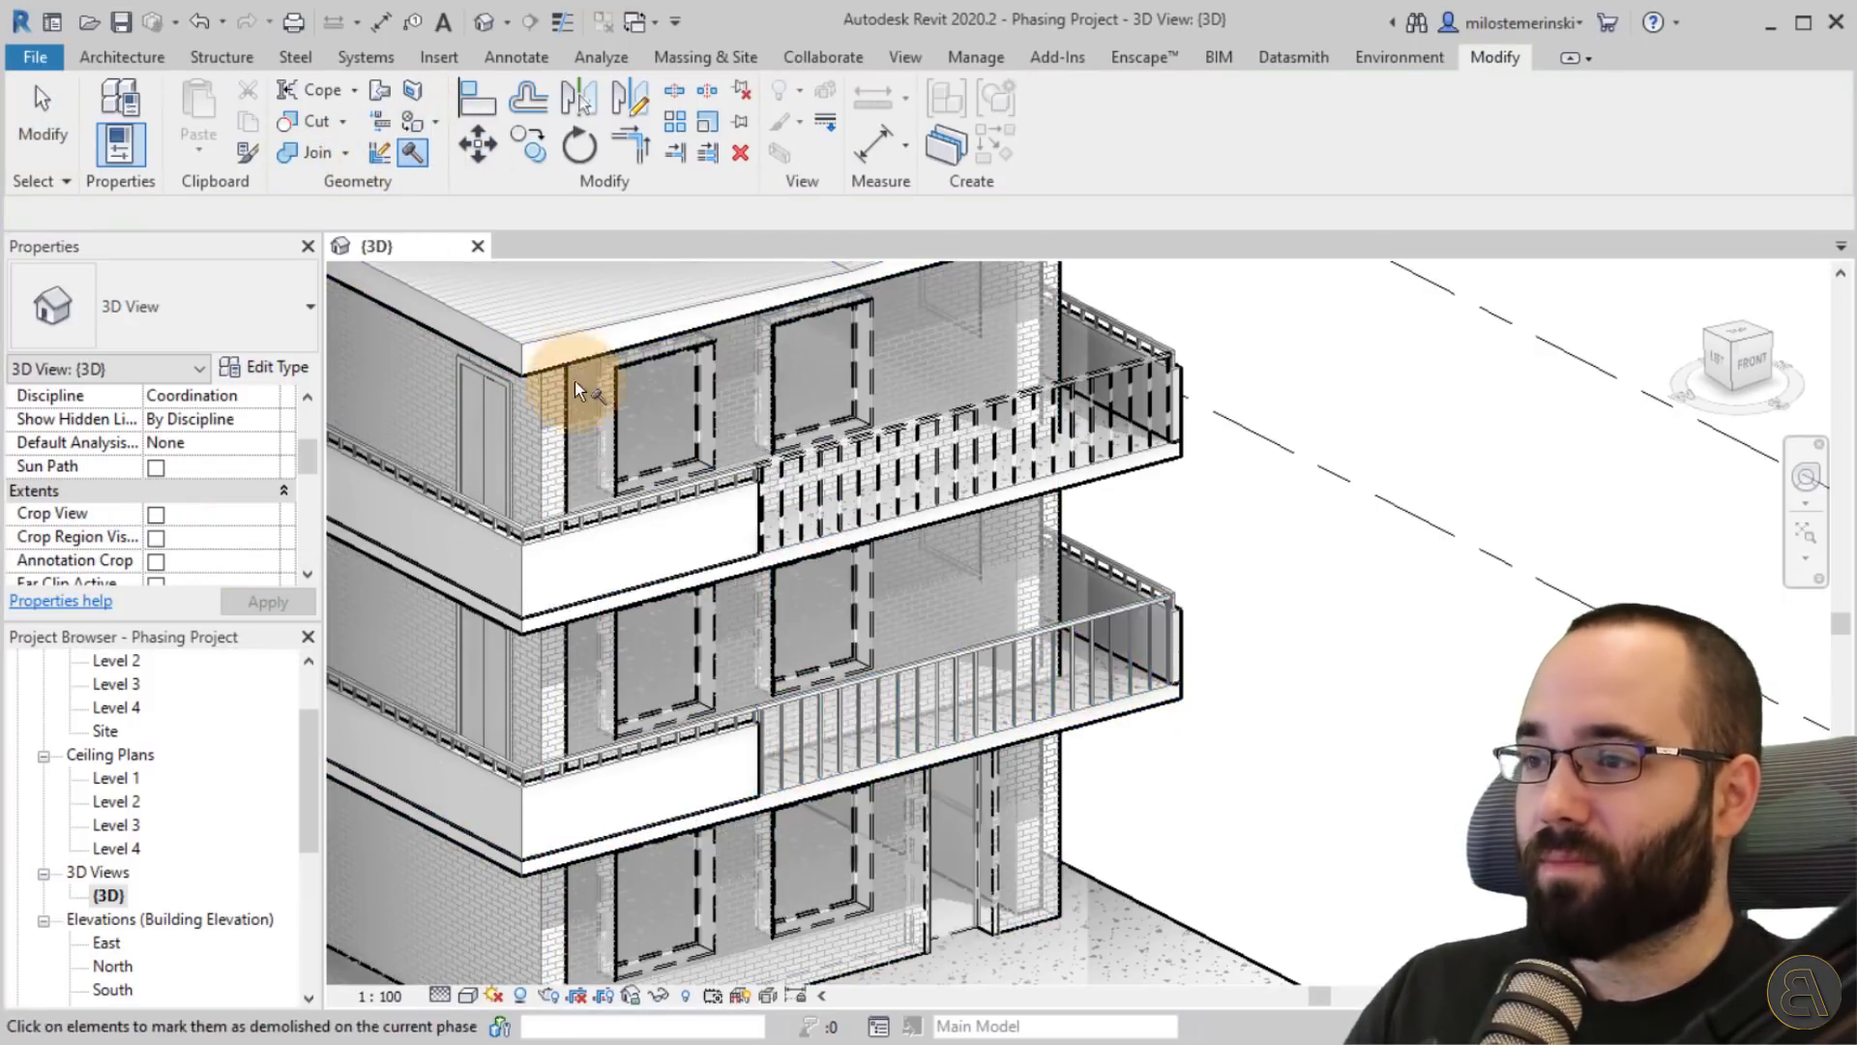
pyautogui.click(199, 27)
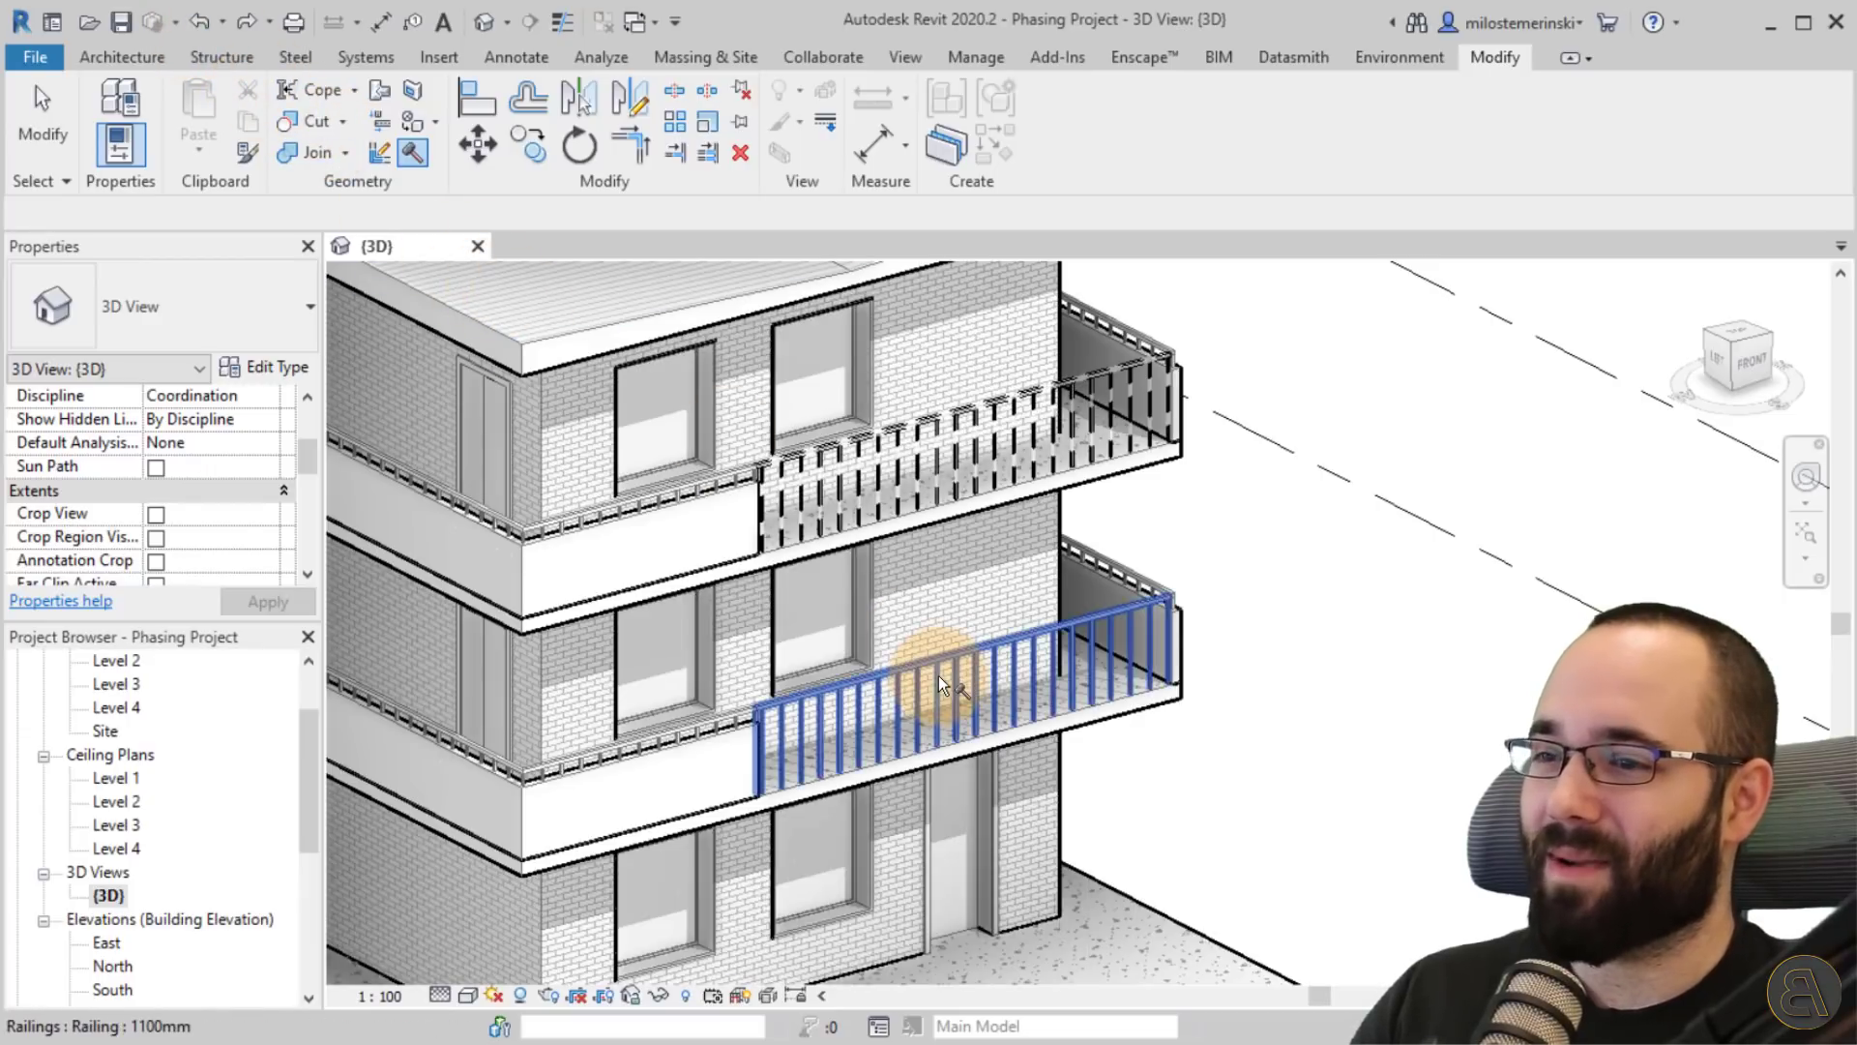
# Demolish the lower balcony's front railing and the 200mm railings along the parapets of both balconies.
pyautogui.scroll(5, 628, 747)
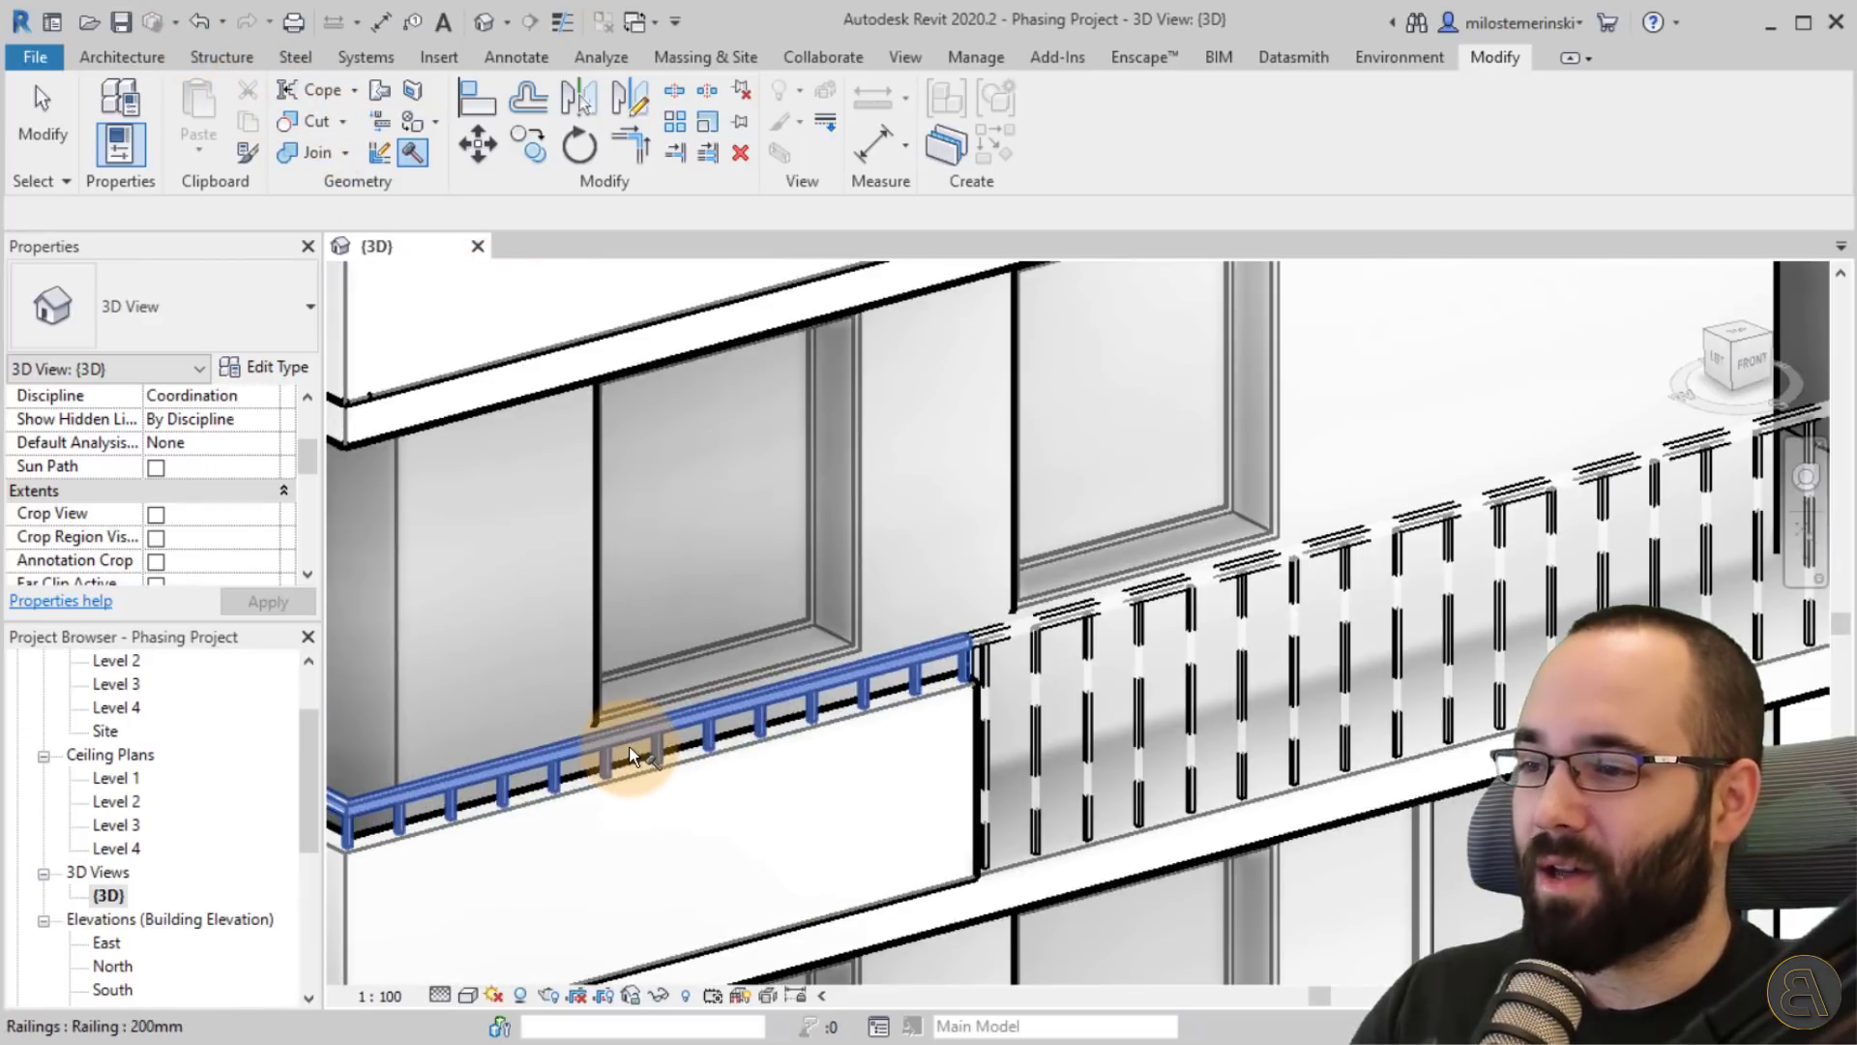
pyautogui.scroll(-5, 975, 675)
pyautogui.scroll(6, 810, 595)
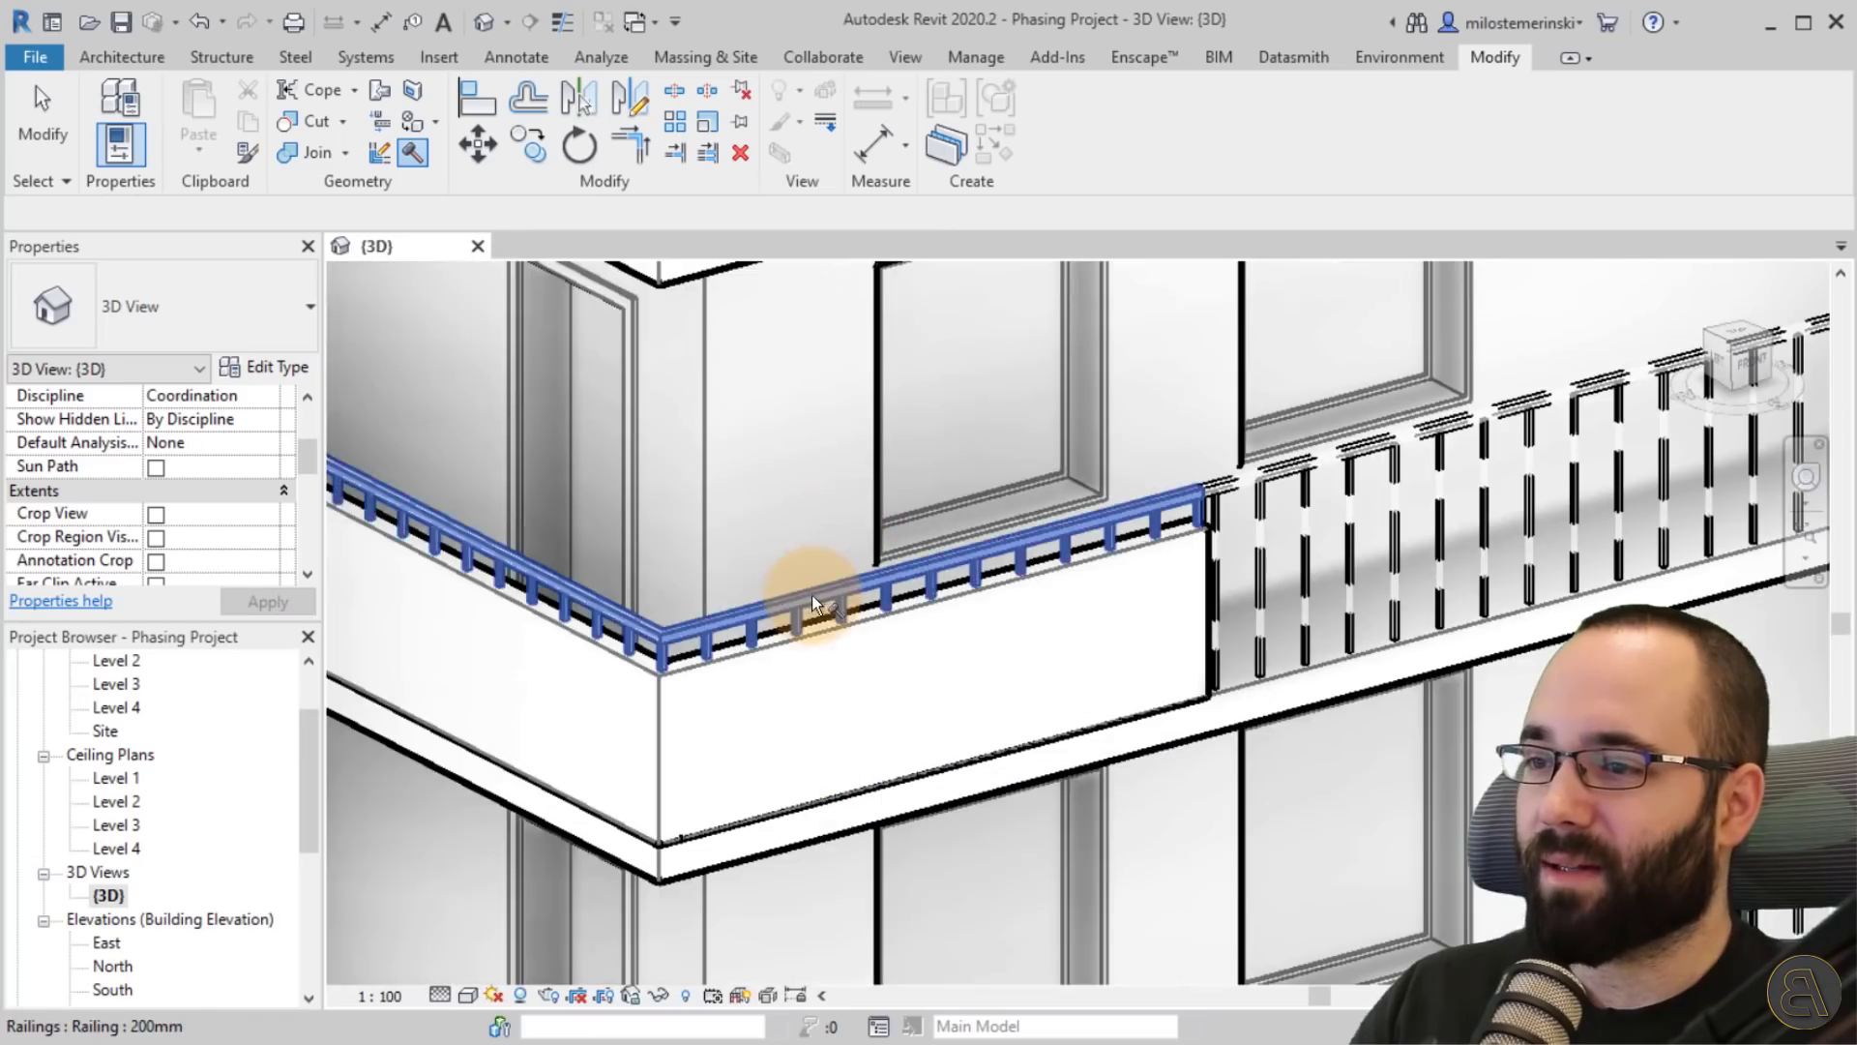
pyautogui.scroll(-6, 1297, 614)
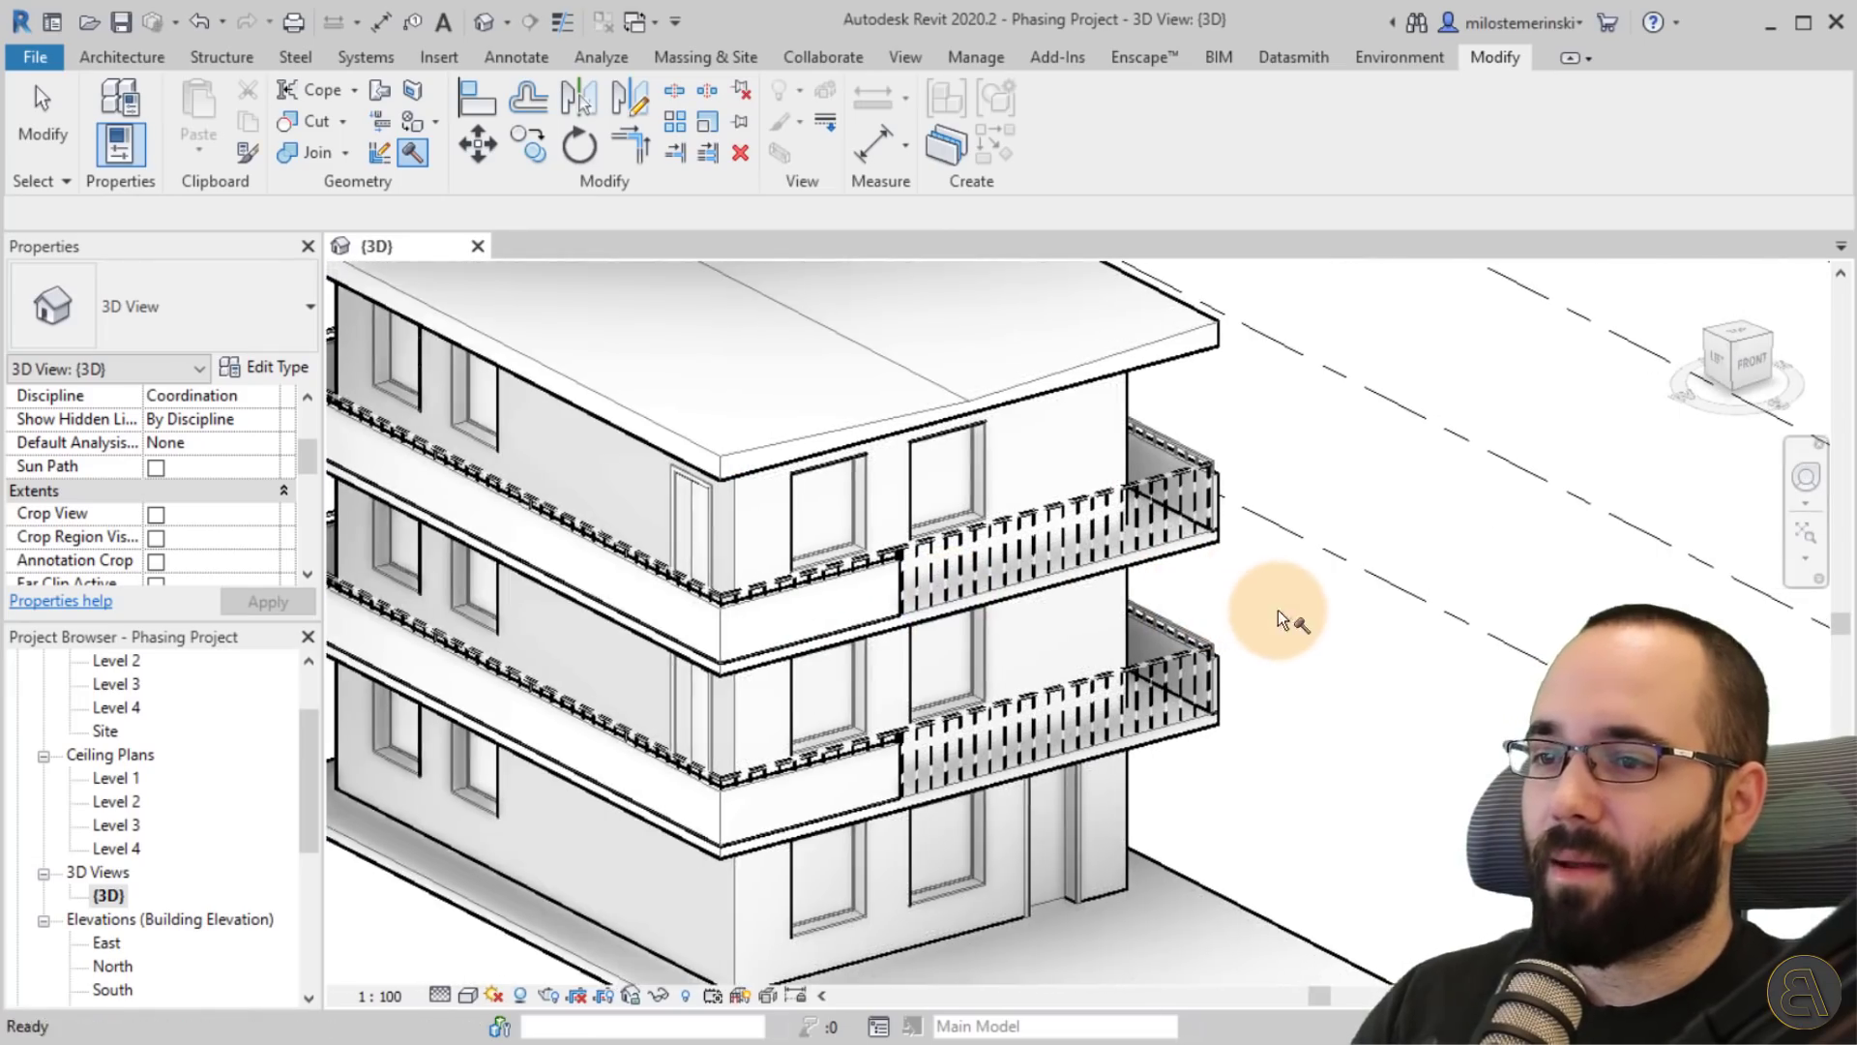
pyautogui.keyDown('shift'); pyautogui.moveTo(1293, 622); pyautogui.dragTo(954, 642, button='middle'); pyautogui.keyUp('shift')
pyautogui.scroll(6, 767, 580)
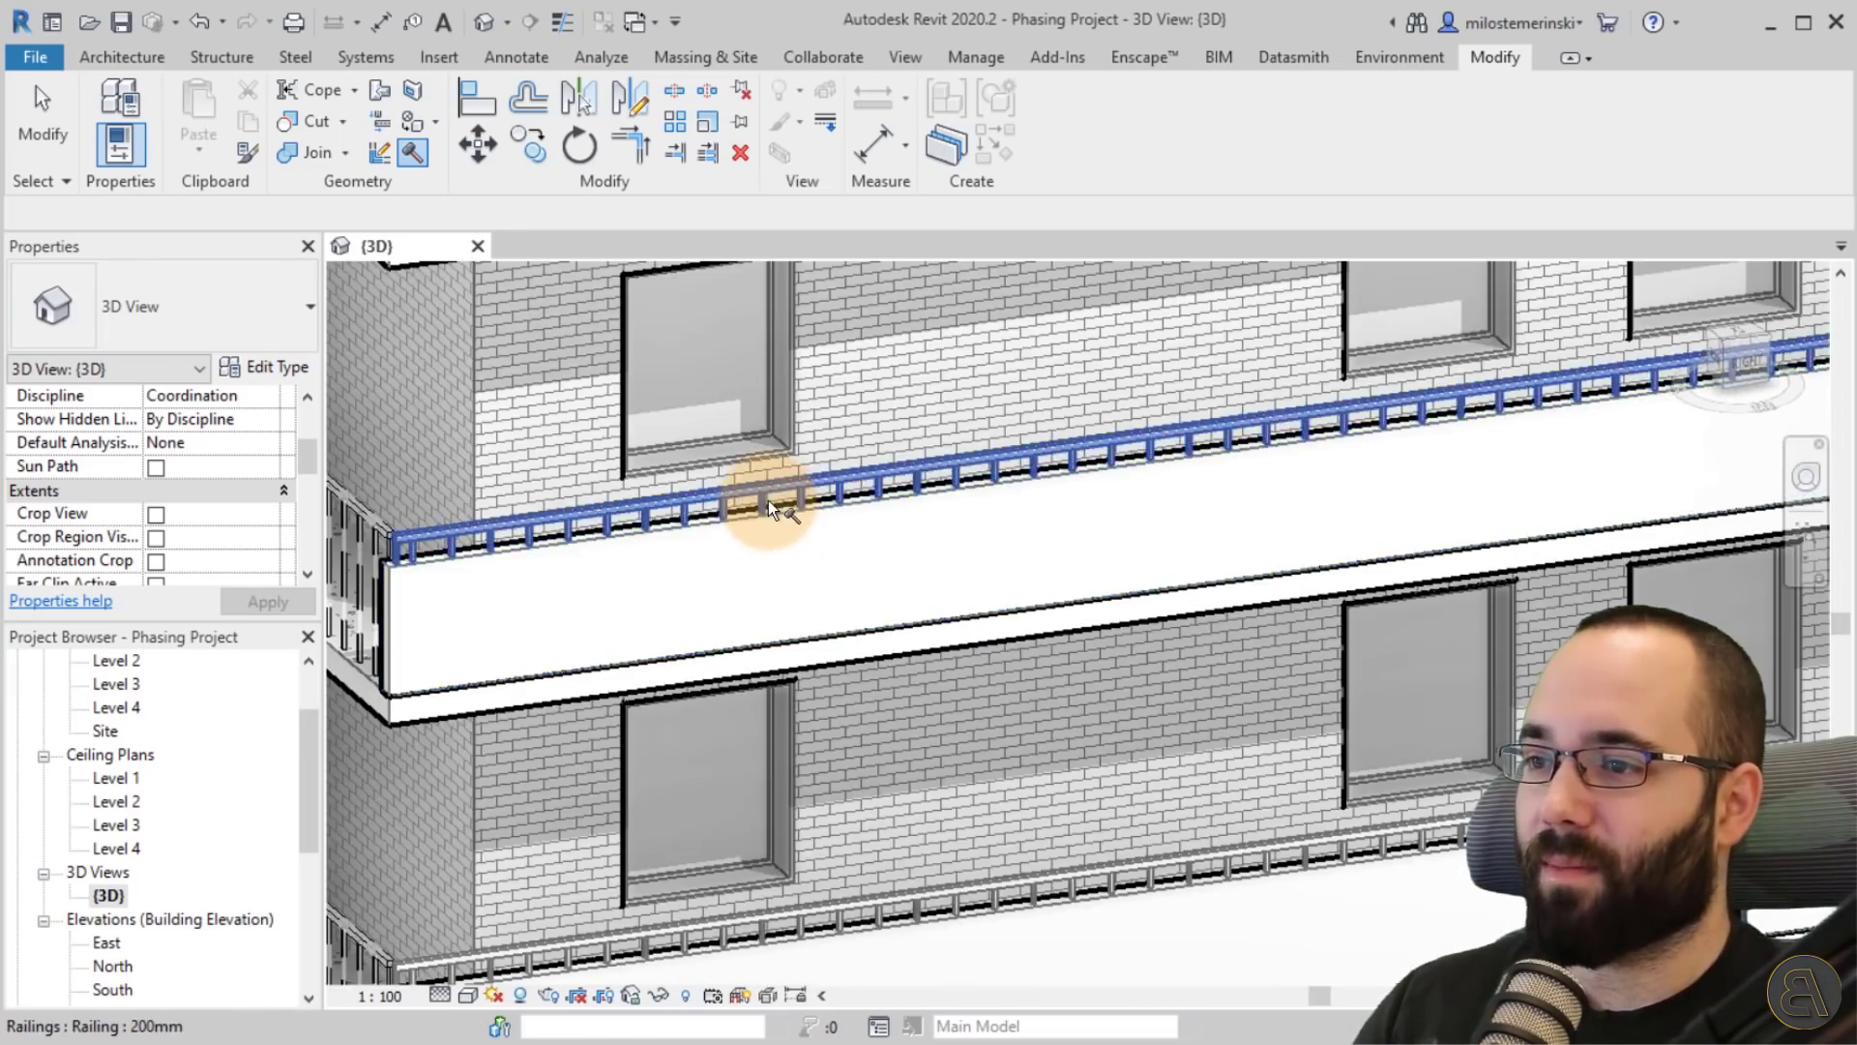
pyautogui.click(988, 898)
pyautogui.scroll(-5, 1065, 691)
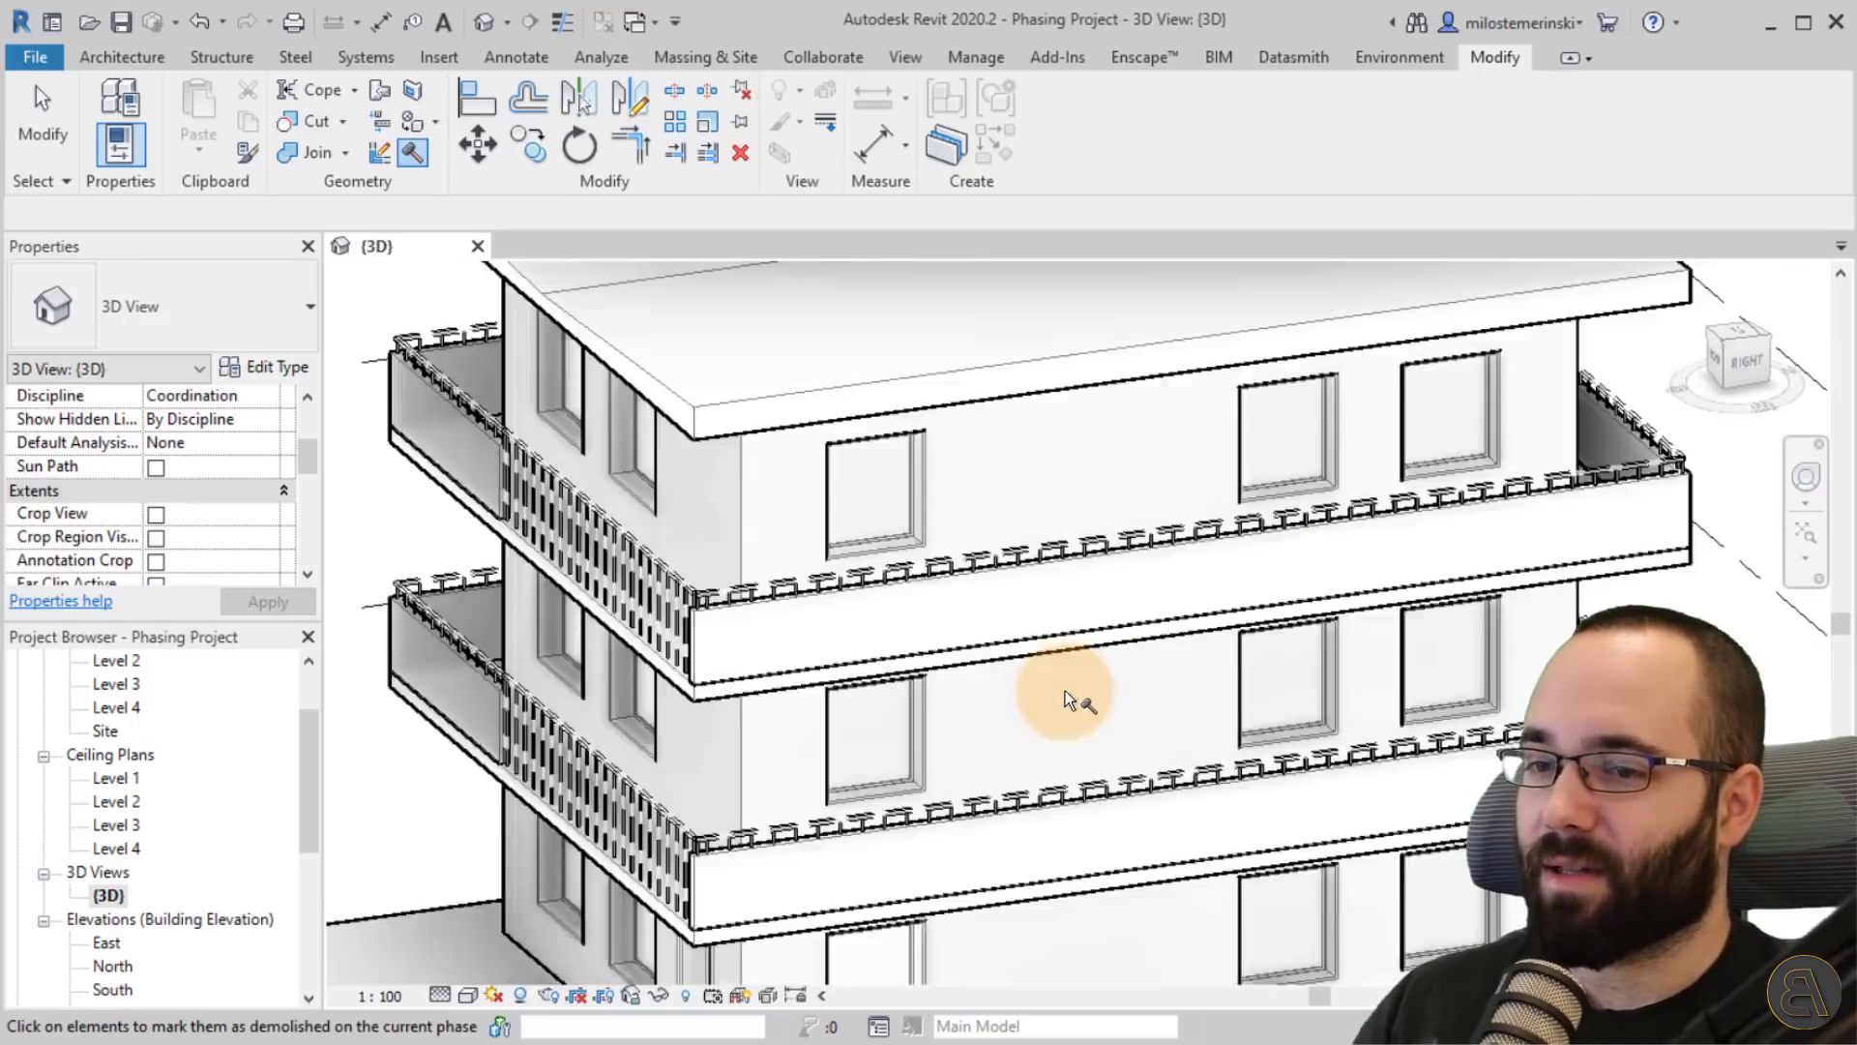
# Demolish the six windows in the front brick wall, two on each of the three floors, and end the Demolish tool.
pyautogui.keyDown('shift'); pyautogui.moveTo(967, 734); pyautogui.dragTo(1006, 873, button='middle'); pyautogui.keyUp('shift')
pyautogui.scroll(4, 995, 867)
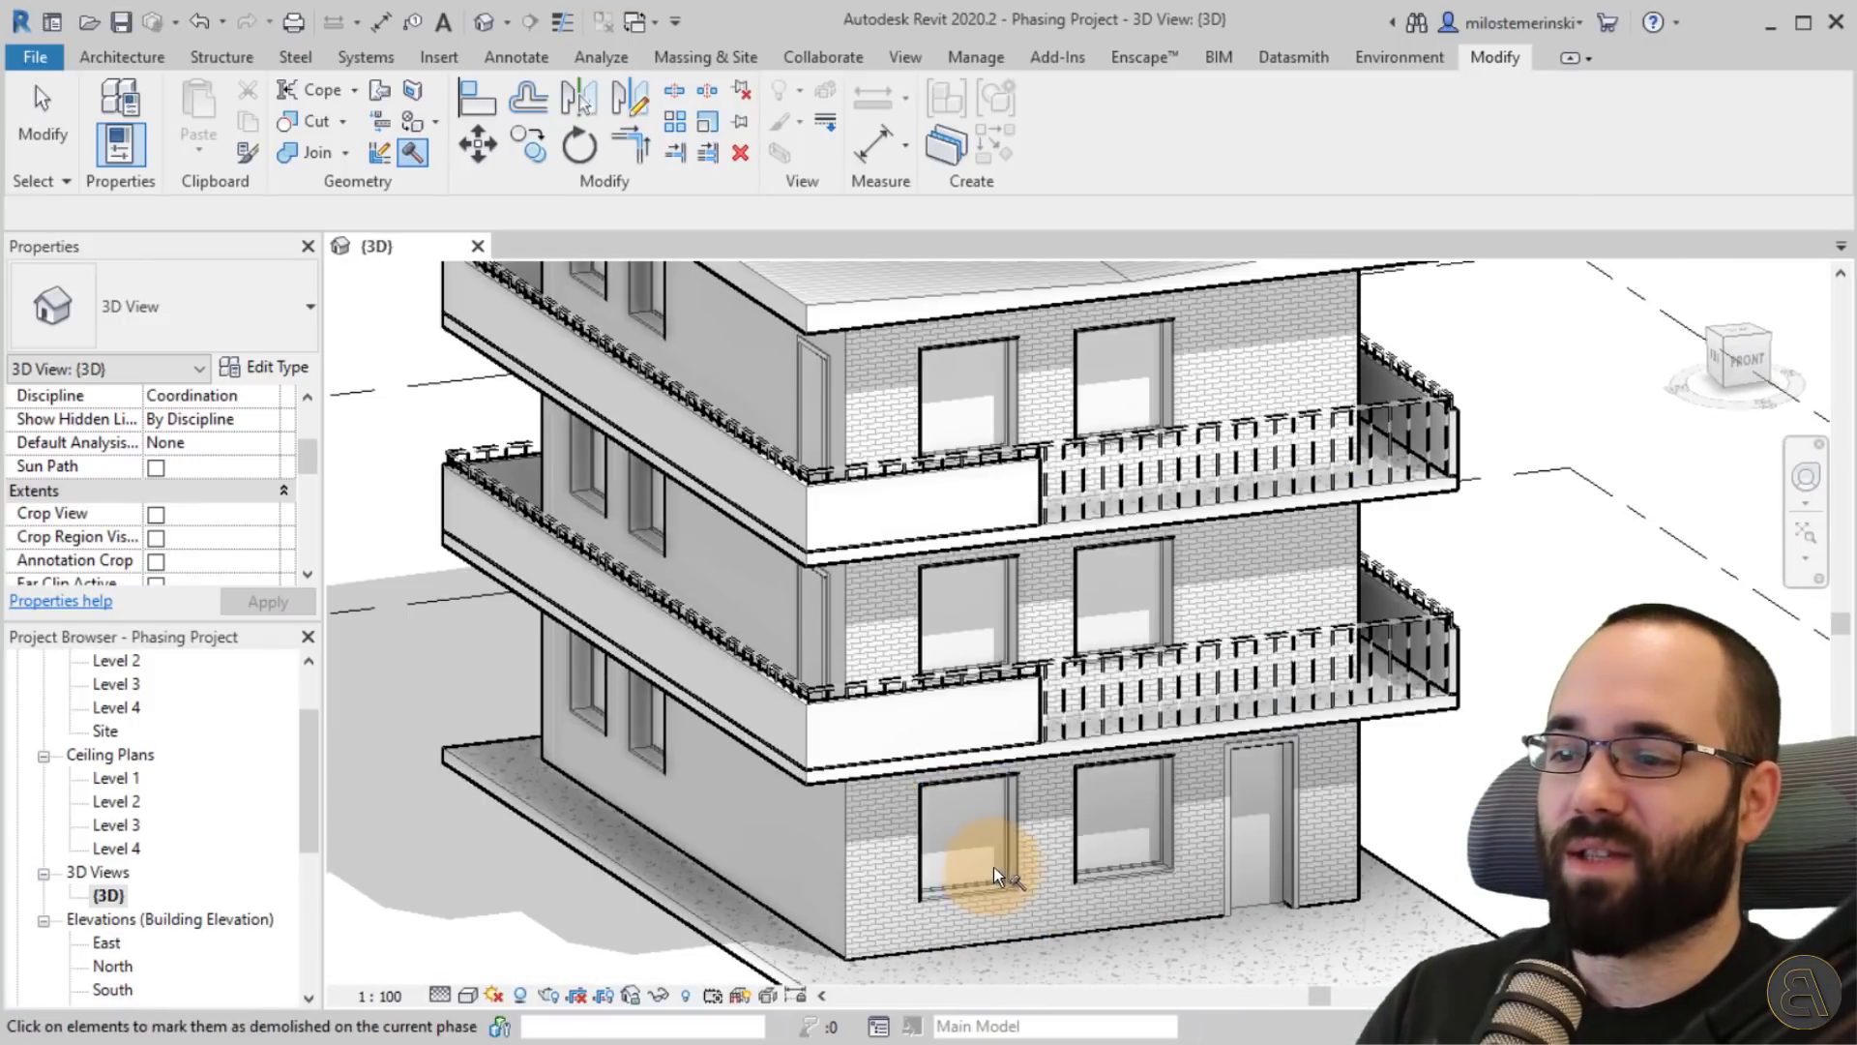
pyautogui.click(996, 867)
pyautogui.click(1087, 873)
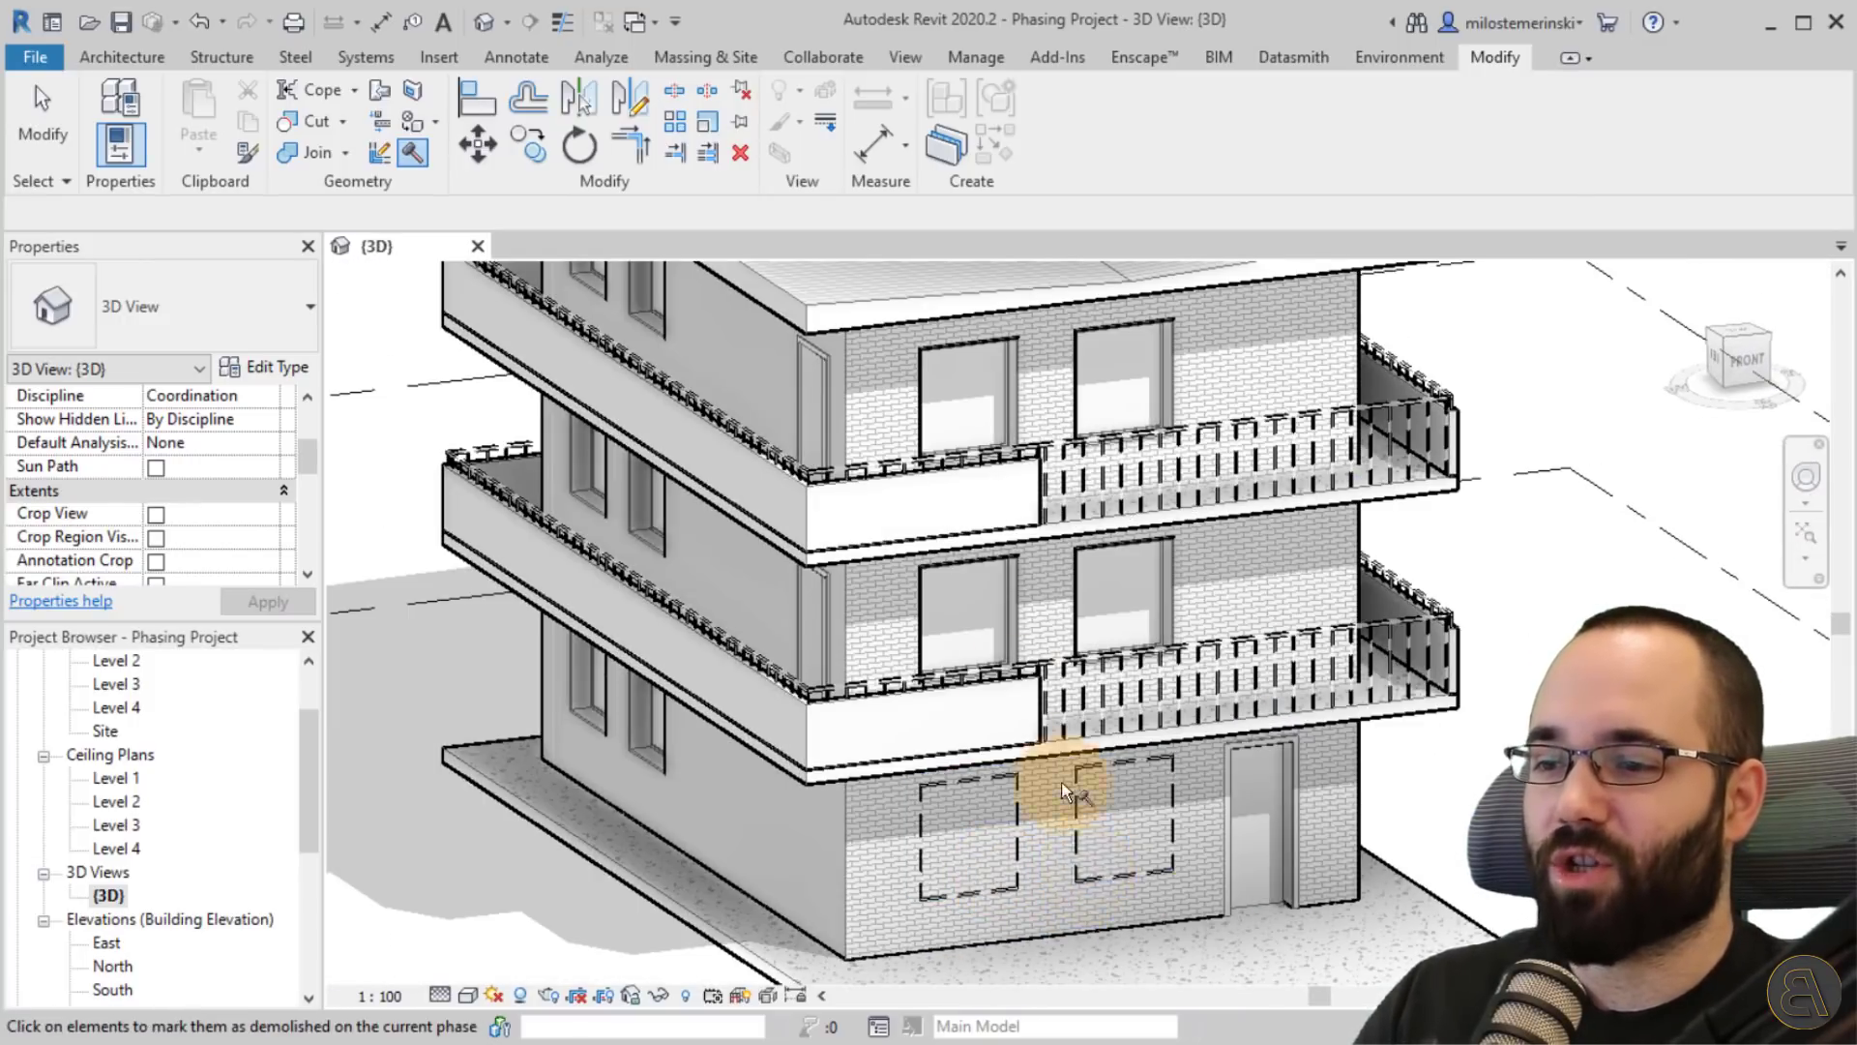
pyautogui.click(1000, 646)
pyautogui.click(1091, 619)
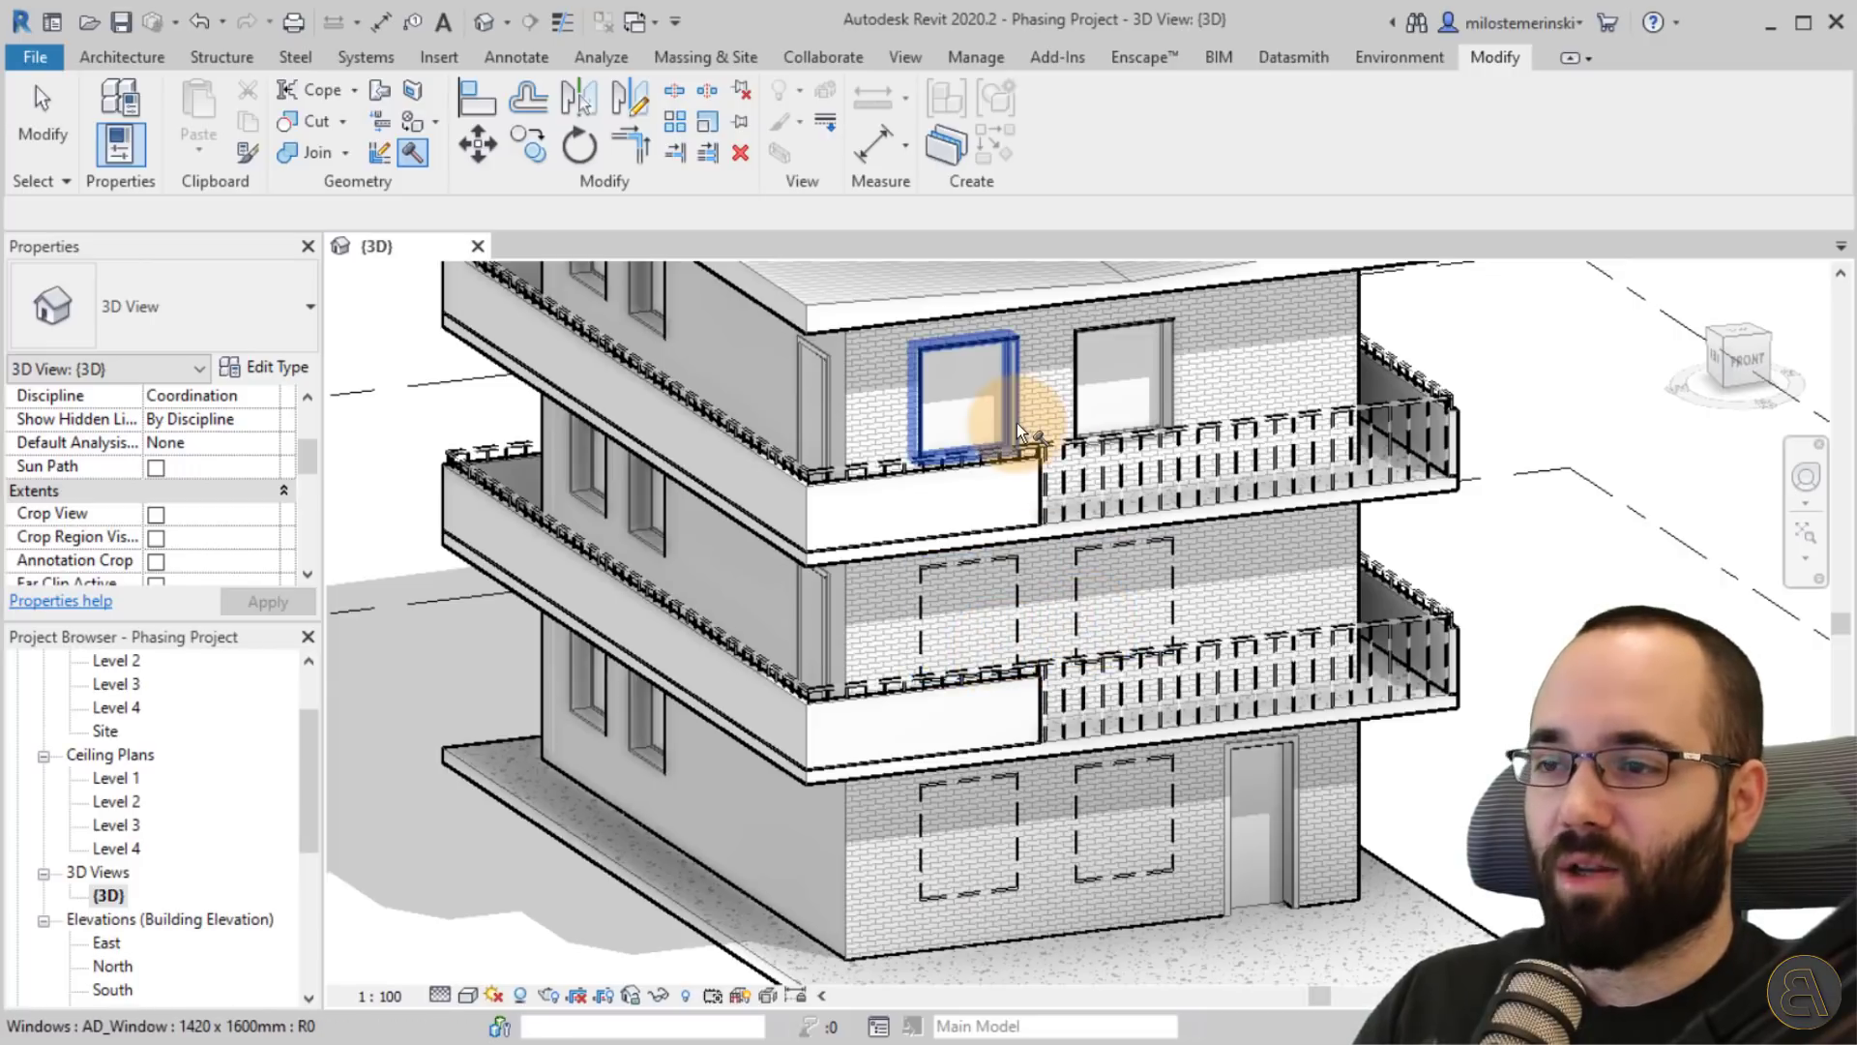
pyautogui.click(1011, 422)
pyautogui.click(1081, 421)
pyautogui.scroll(-5, 1085, 608)
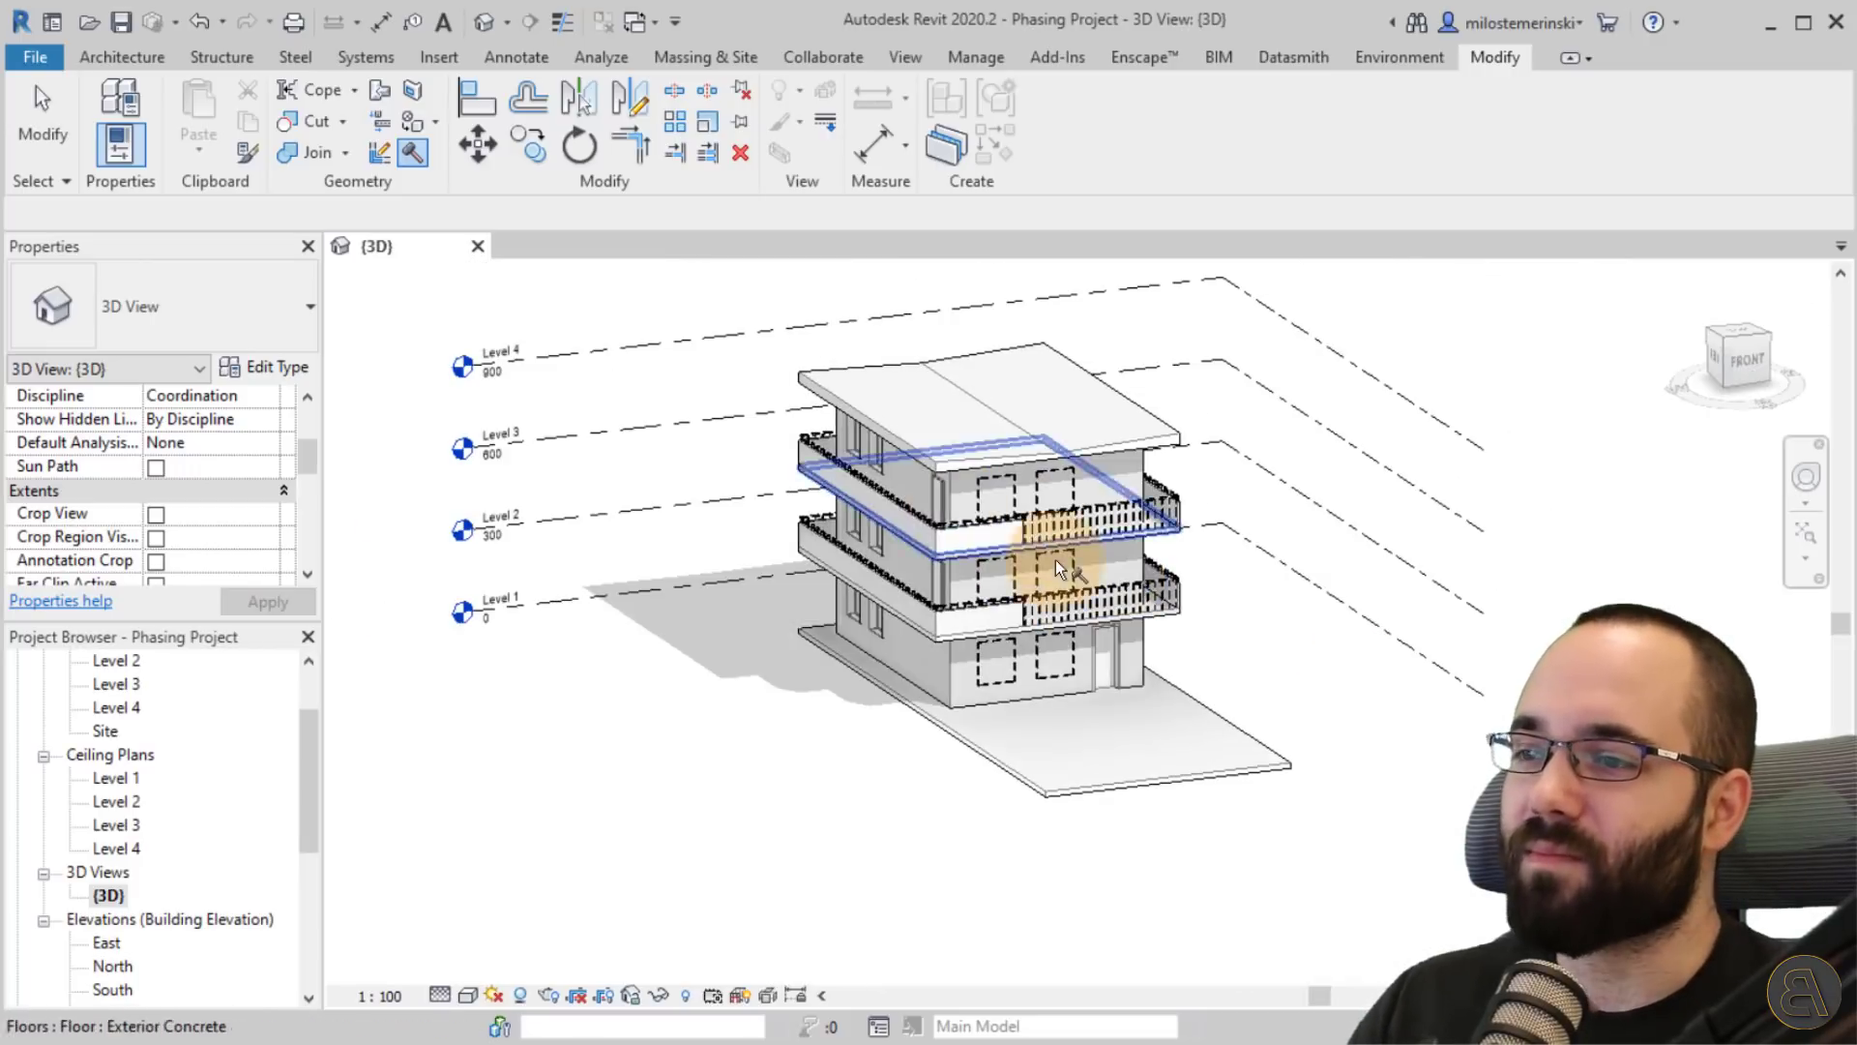
pyautogui.scroll(5, 1054, 559)
pyautogui.moveTo(1104, 605)
pyautogui.keyDown('shift'); pyautogui.mouseDown(button='middle')
pyautogui.moveTo(1185, 684)
pyautogui.moveTo(1471, 664)
pyautogui.moveTo(1111, 712)
pyautogui.moveTo(1100, 693)
pyautogui.moveTo(1086, 738)
pyautogui.moveTo(1007, 644)
pyautogui.mouseUp(button='middle'); pyautogui.keyUp('shift')
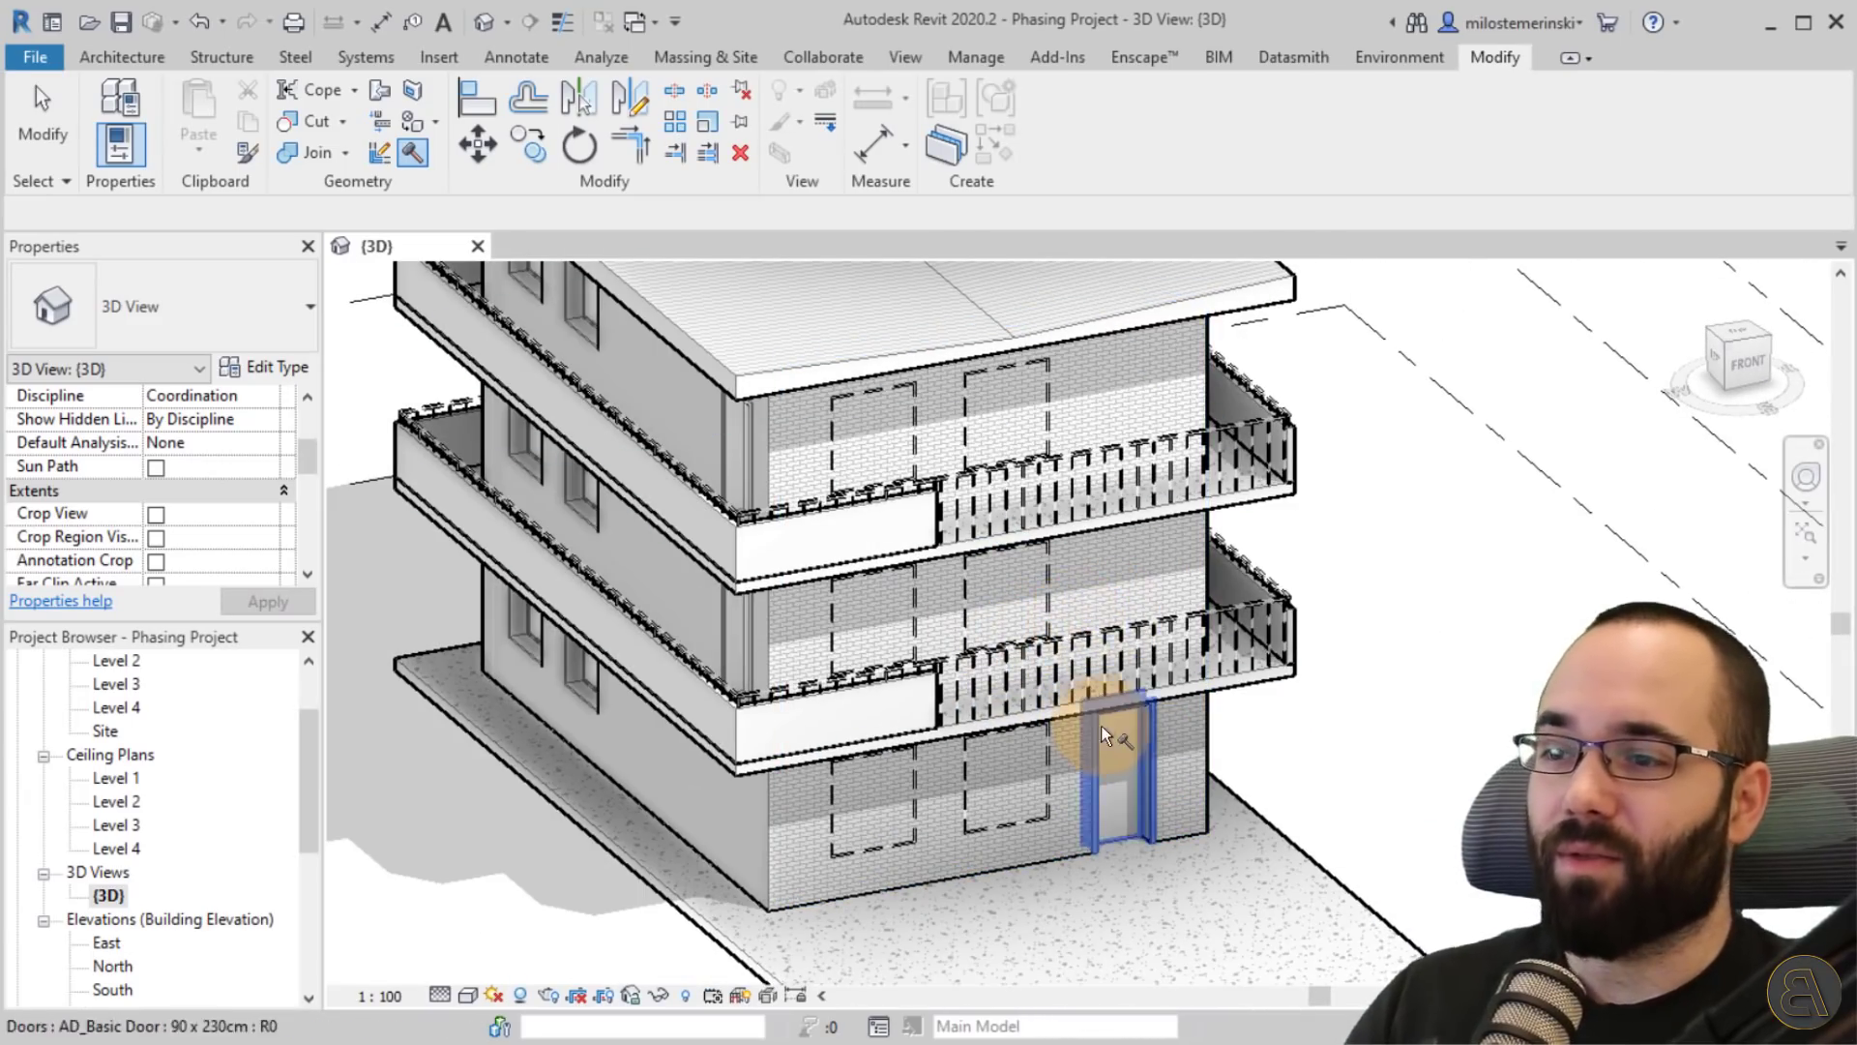
pyautogui.moveTo(1083, 824)
pyautogui.keyDown('shift'); pyautogui.mouseDown(button='middle')
pyautogui.moveTo(1145, 798)
pyautogui.moveTo(1184, 714)
pyautogui.moveTo(1211, 833)
pyautogui.mouseUp(button='middle'); pyautogui.keyUp('shift')
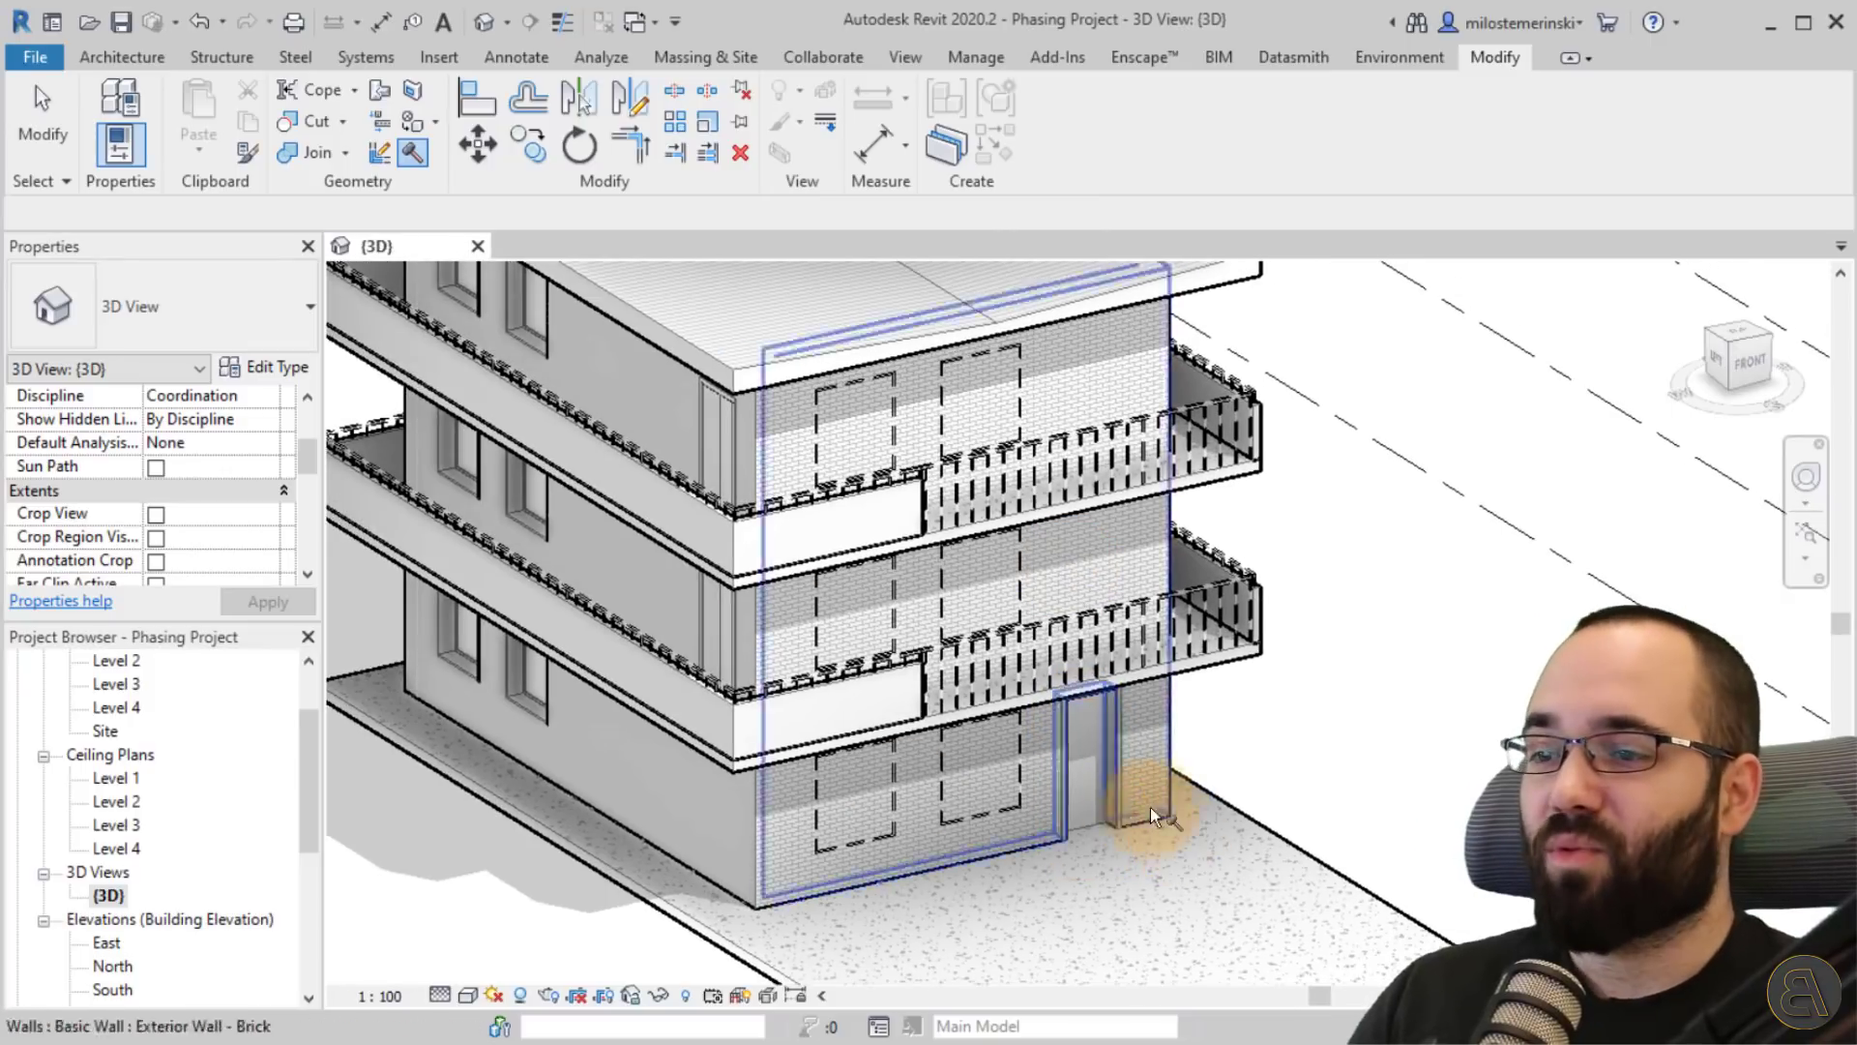
pyautogui.press('Escape')
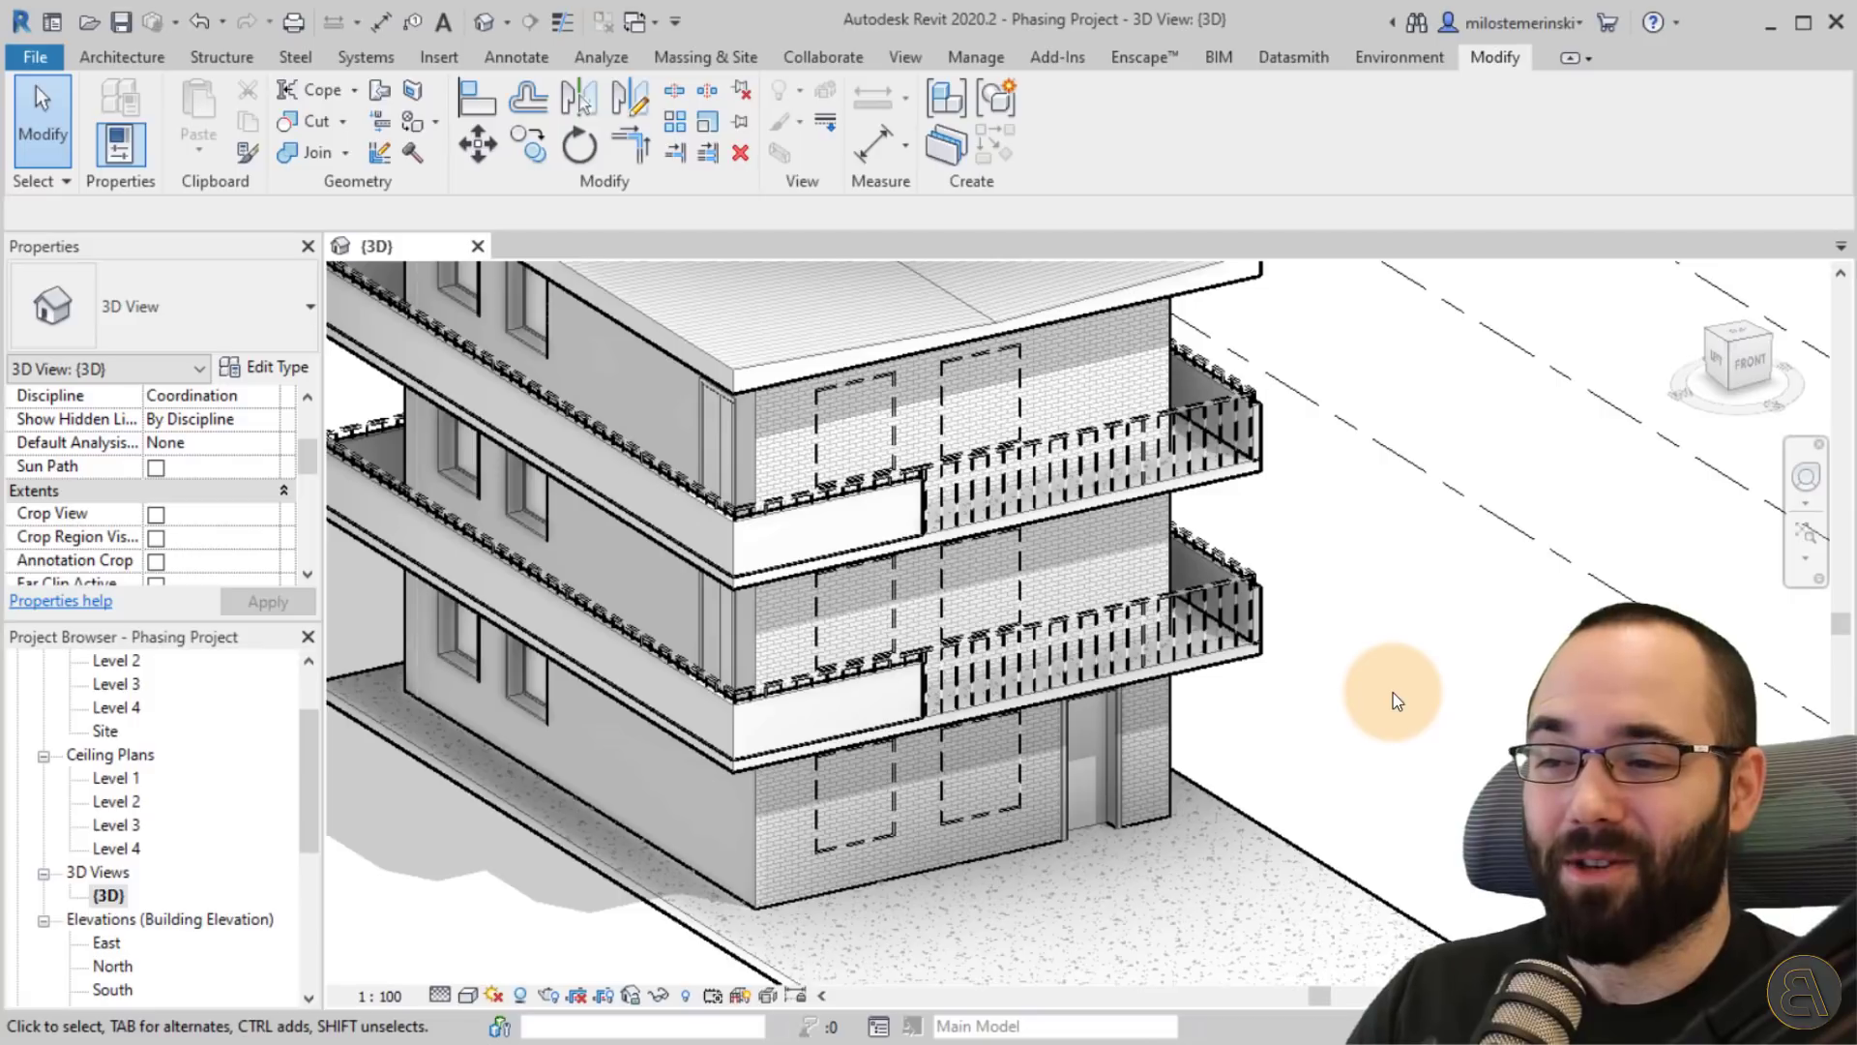
# Check the phase properties of a demolished ground-floor window in the front wall and clear the selection.
pyautogui.moveTo(1393, 694); pyautogui.dragTo(1145, 746, button='middle')
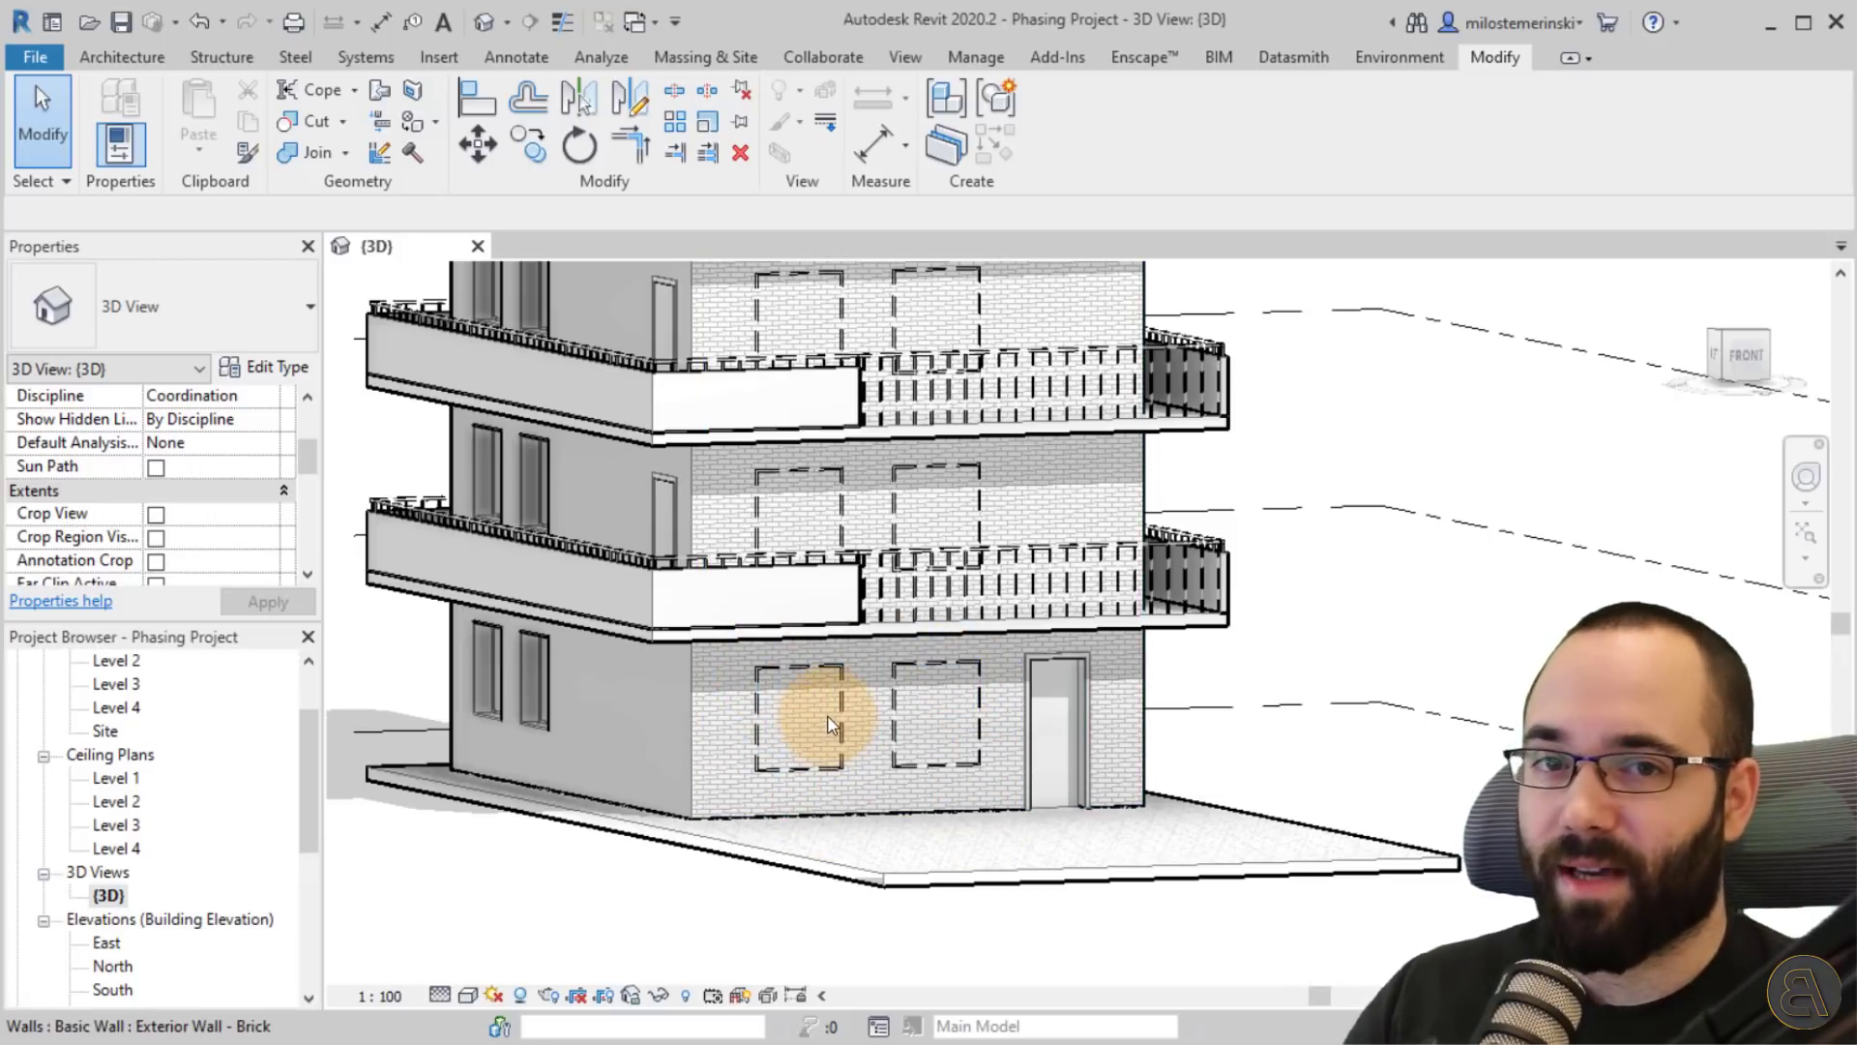
pyautogui.click(807, 675)
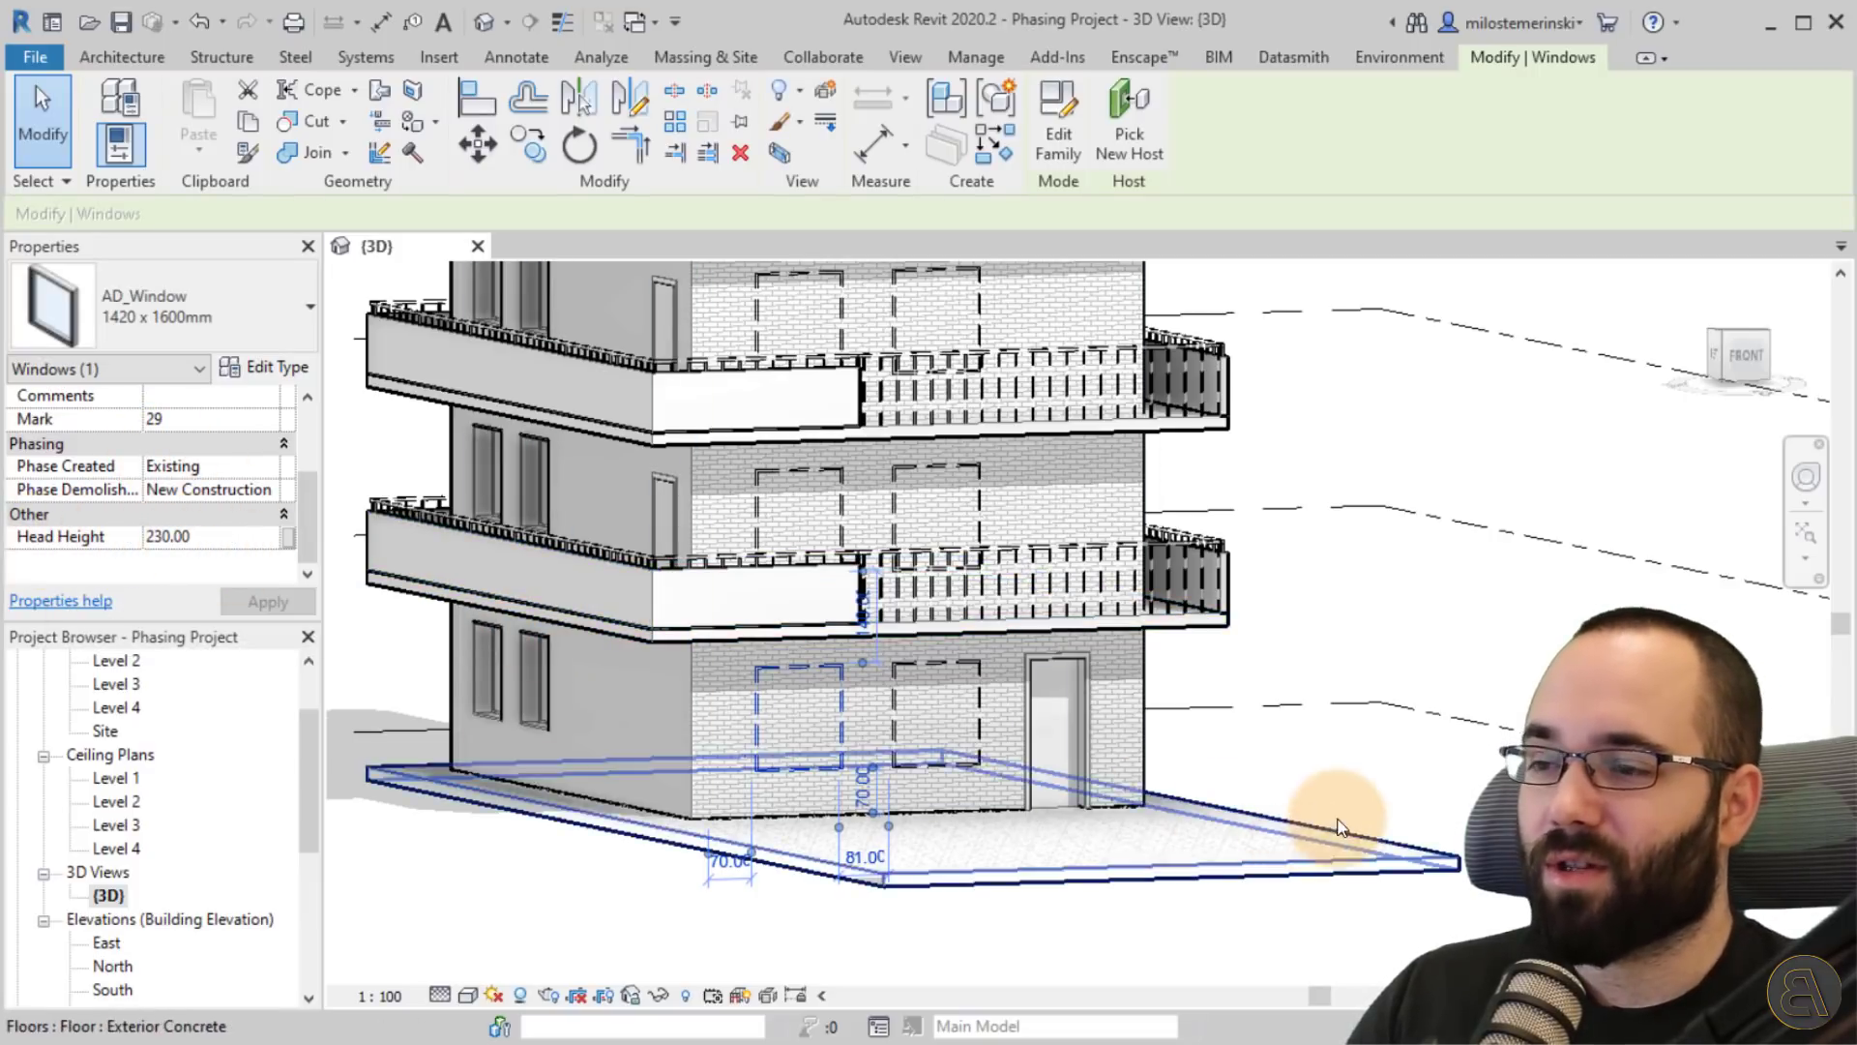
pyautogui.click(1326, 781)
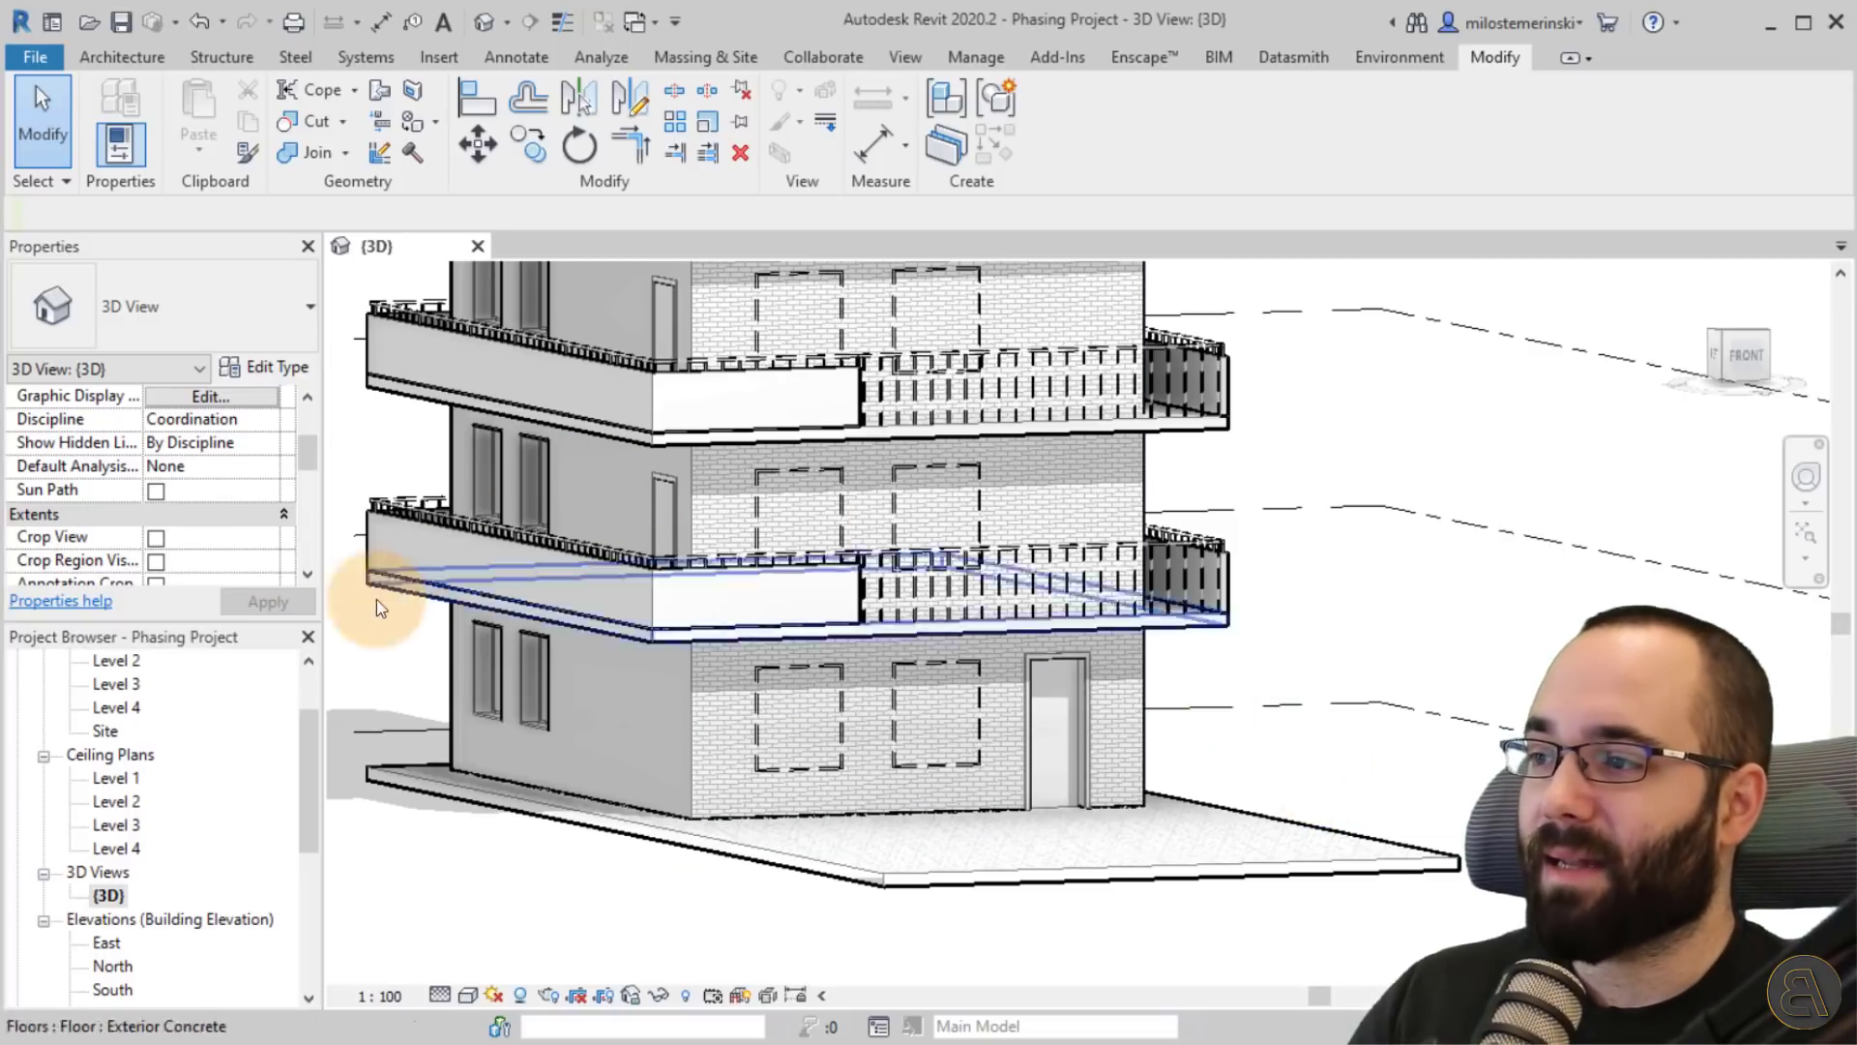
# Open the Level 1 floor plan at the two demolished windows in the front wall.
pyautogui.scroll(2, 131, 717)
pyautogui.doubleClick(114, 731)
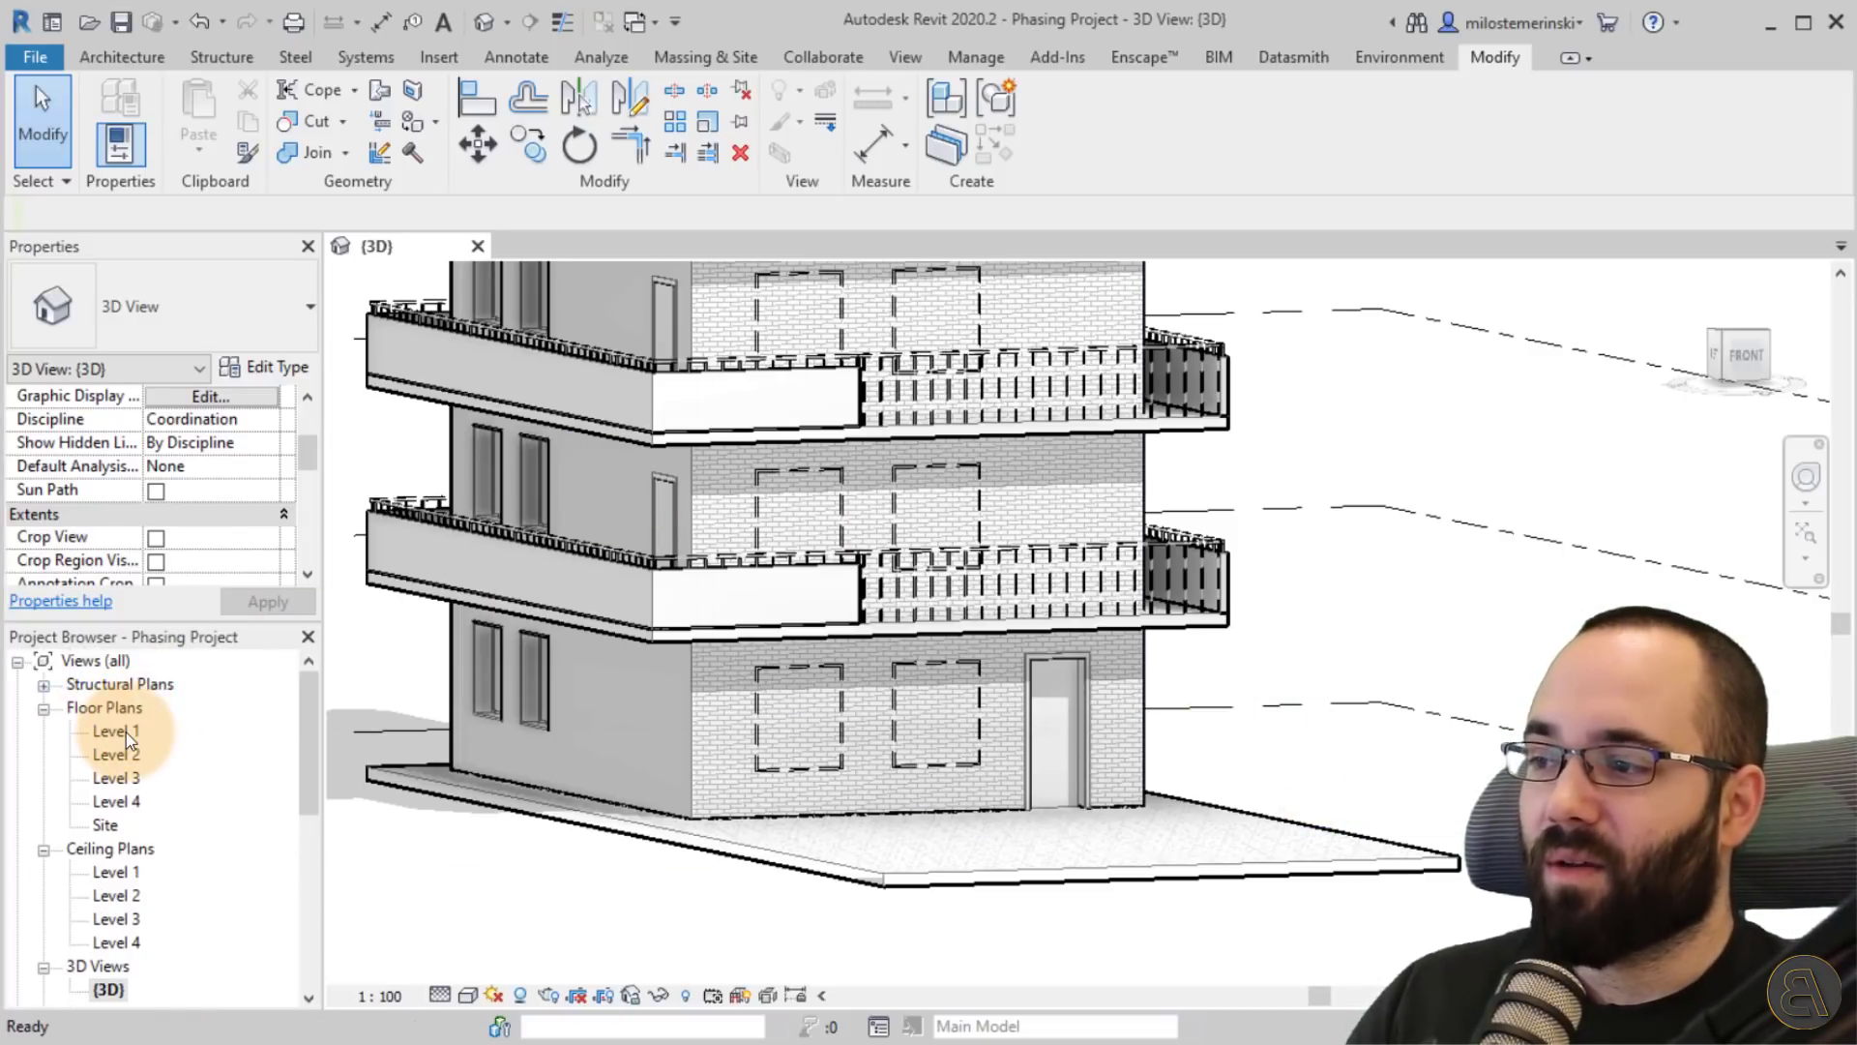
pyautogui.scroll(12, 1091, 744)
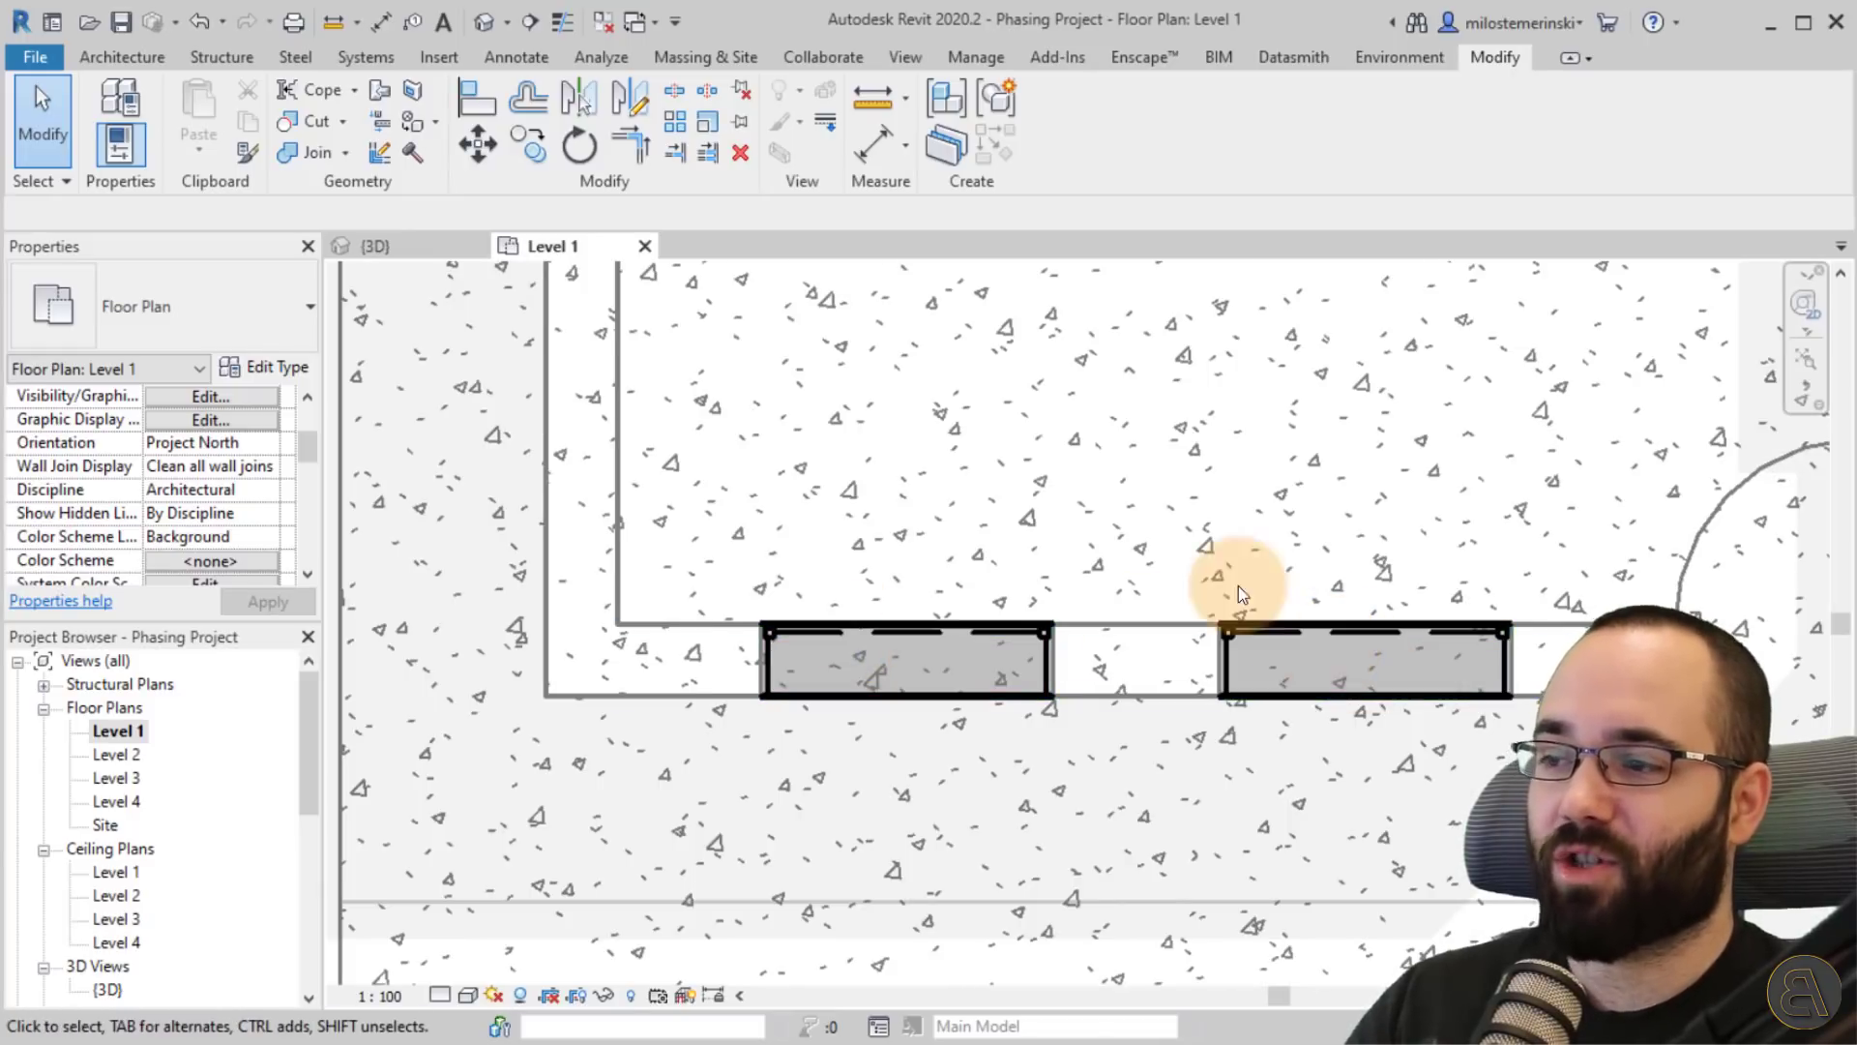
# Draw a Storefront curtain wall about 366 long inside the front wall, spanning both demolished window openings, and end the Wall command.
pyautogui.click(114, 58)
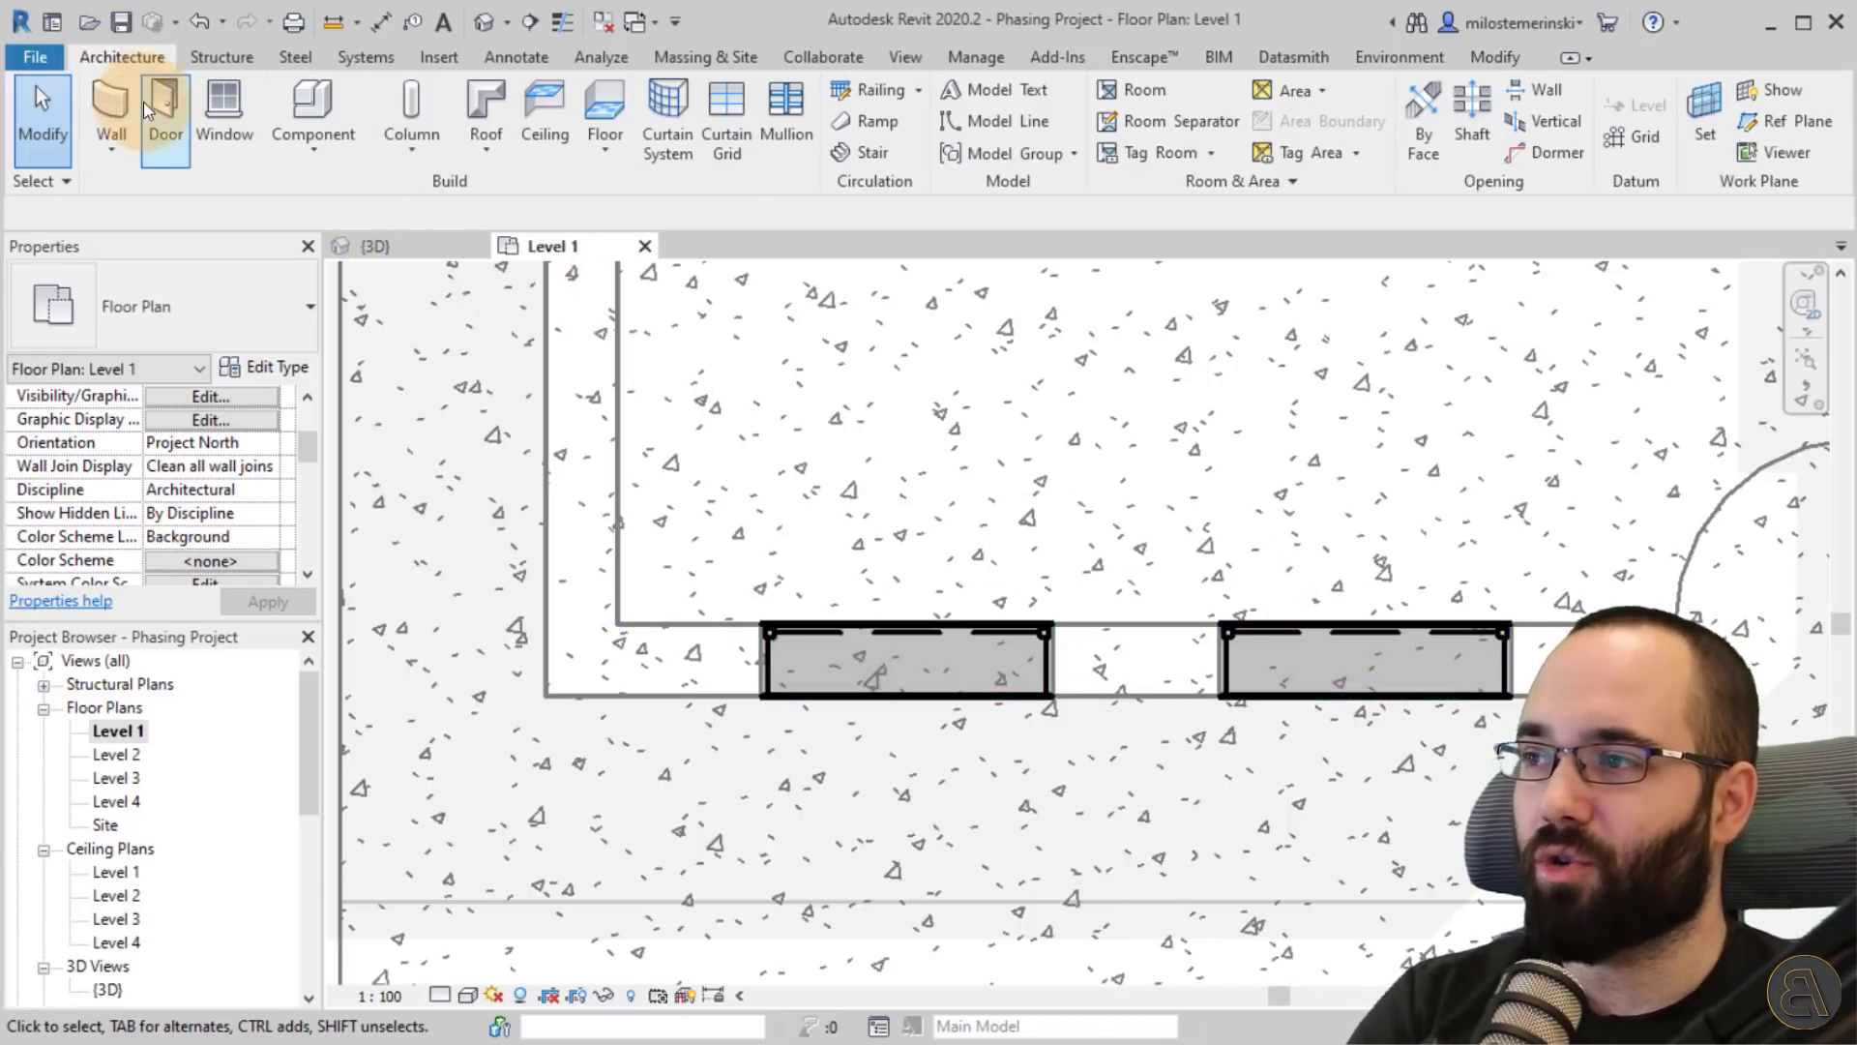
pyautogui.click(110, 111)
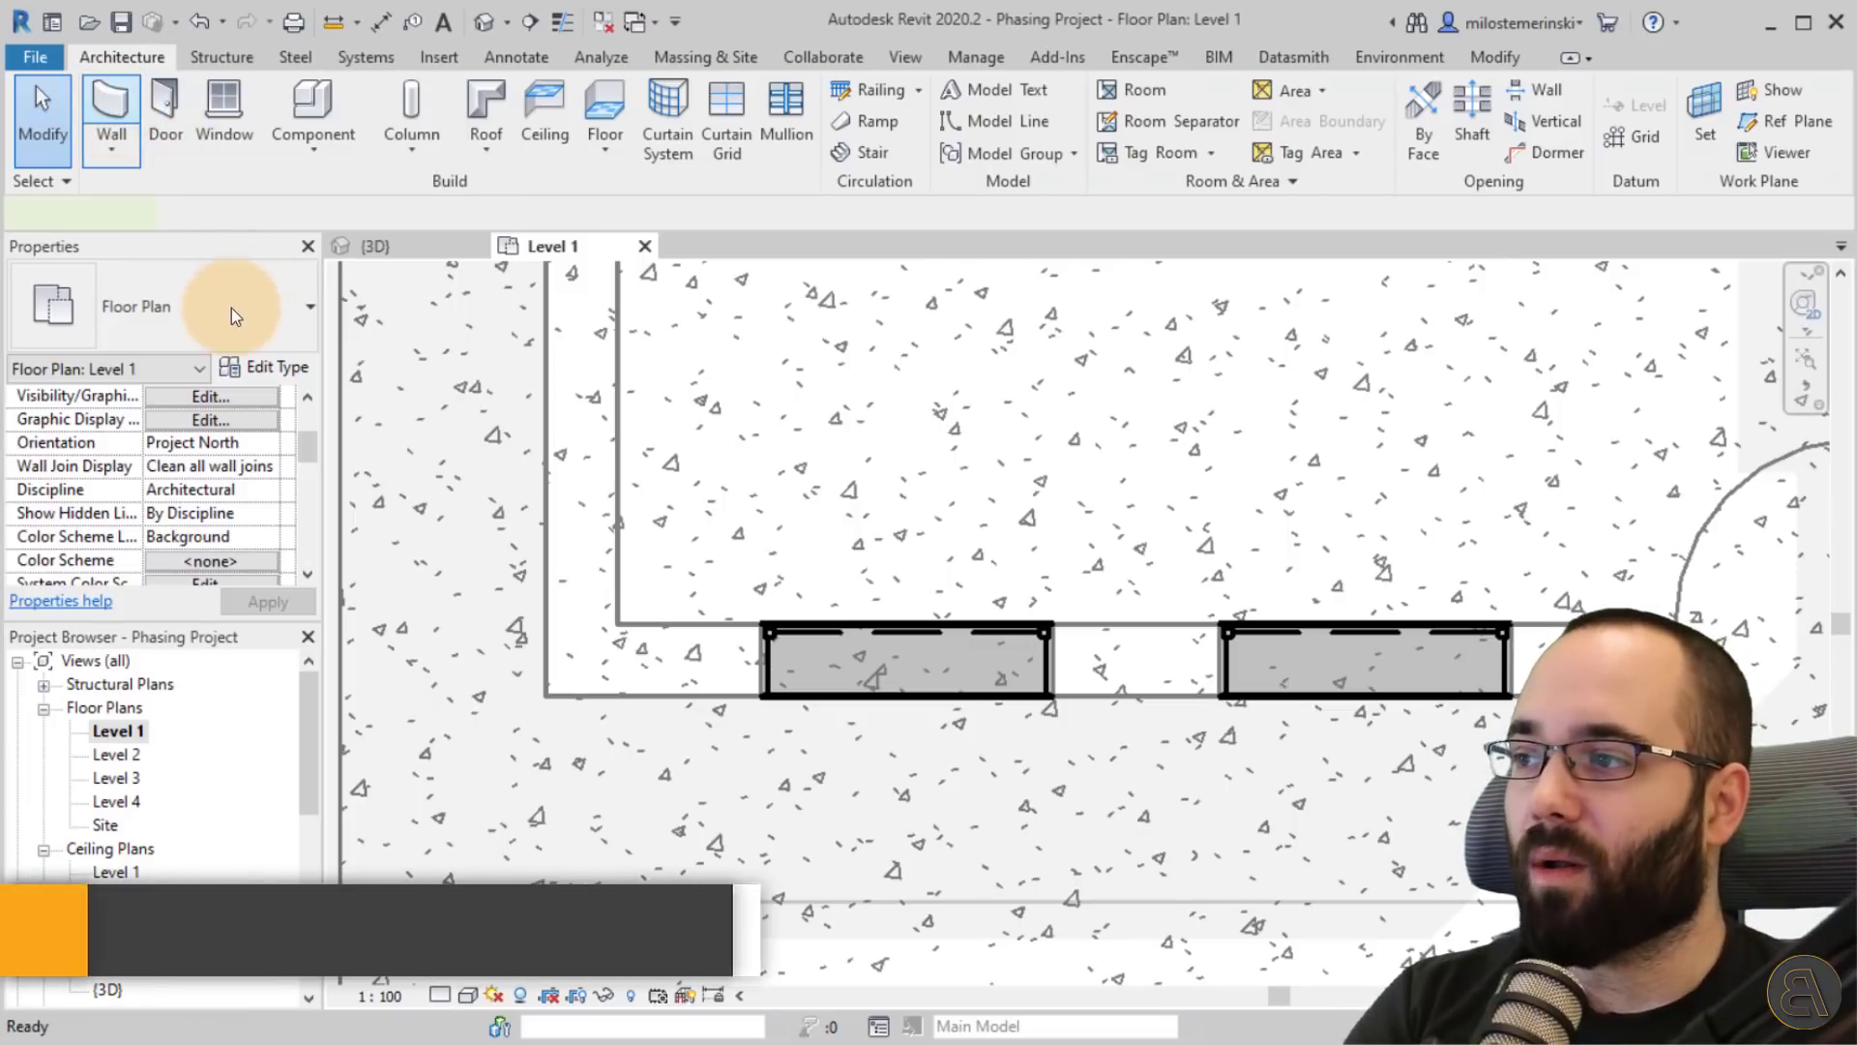
pyautogui.click(215, 319)
pyautogui.scroll(-2, 193, 619)
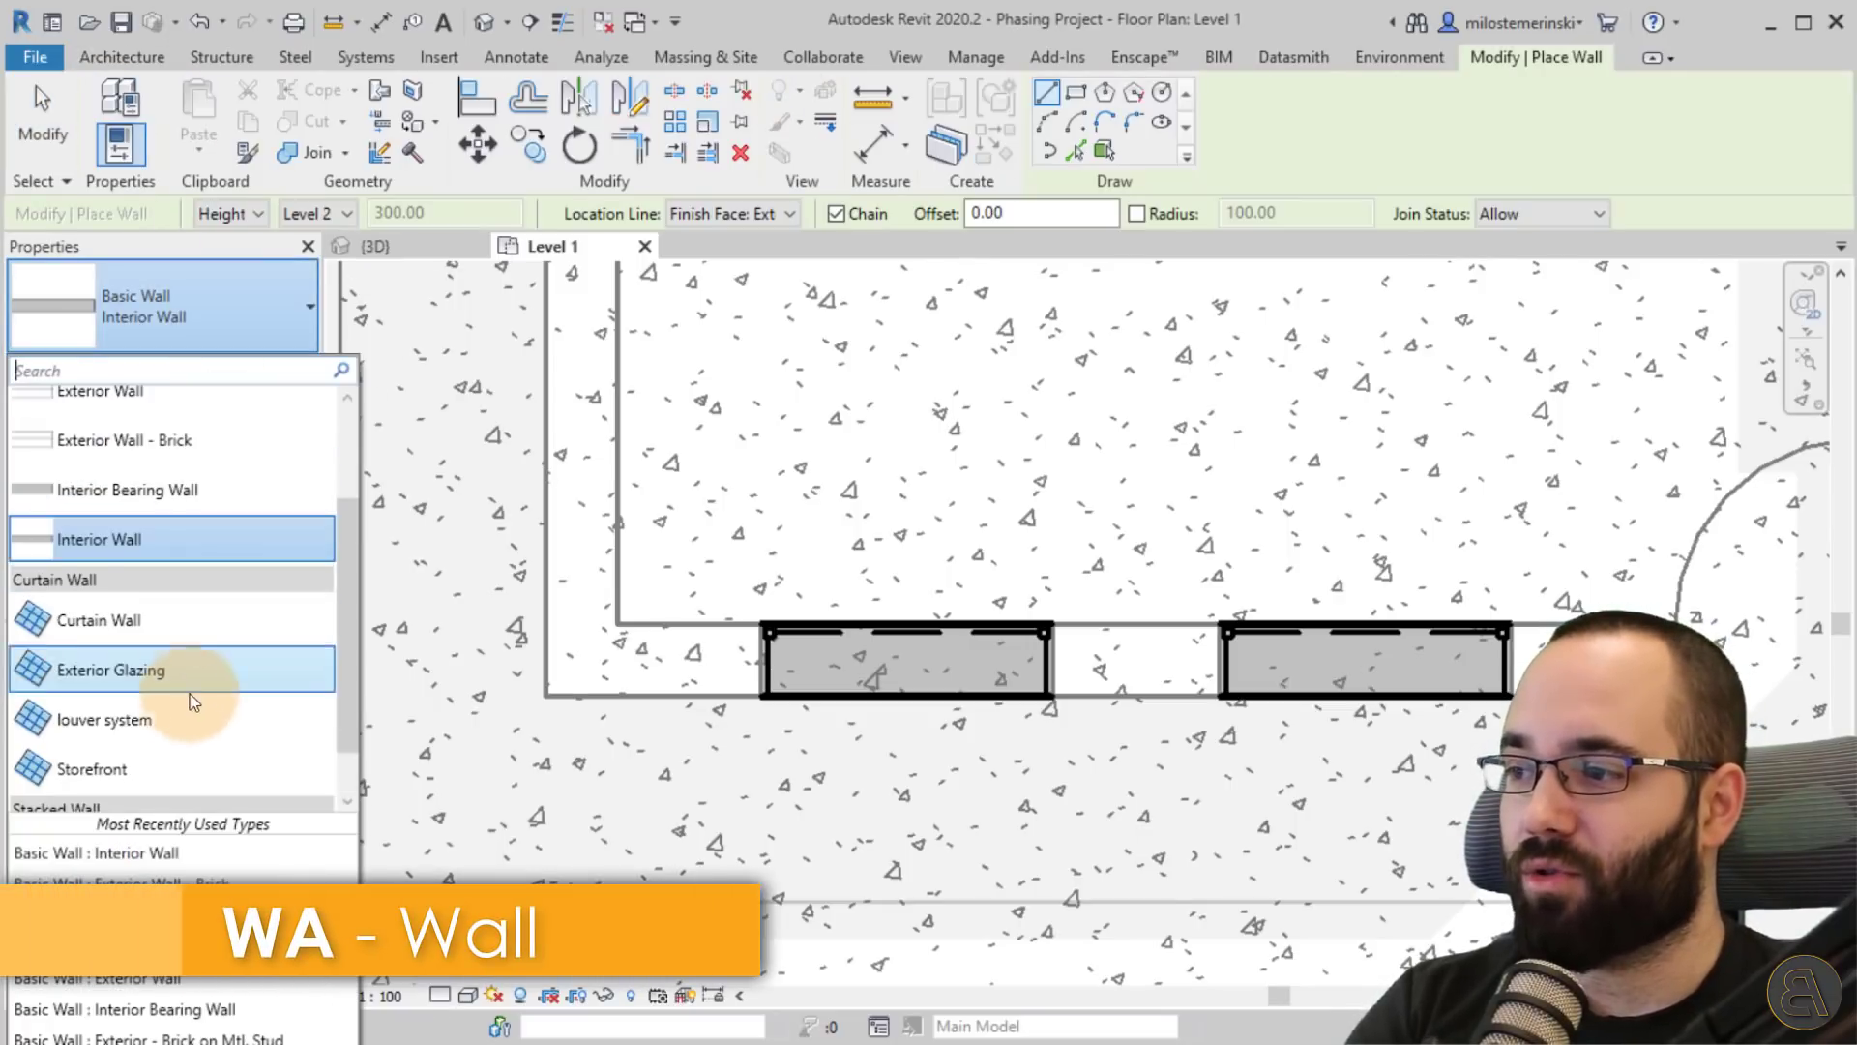
pyautogui.click(89, 770)
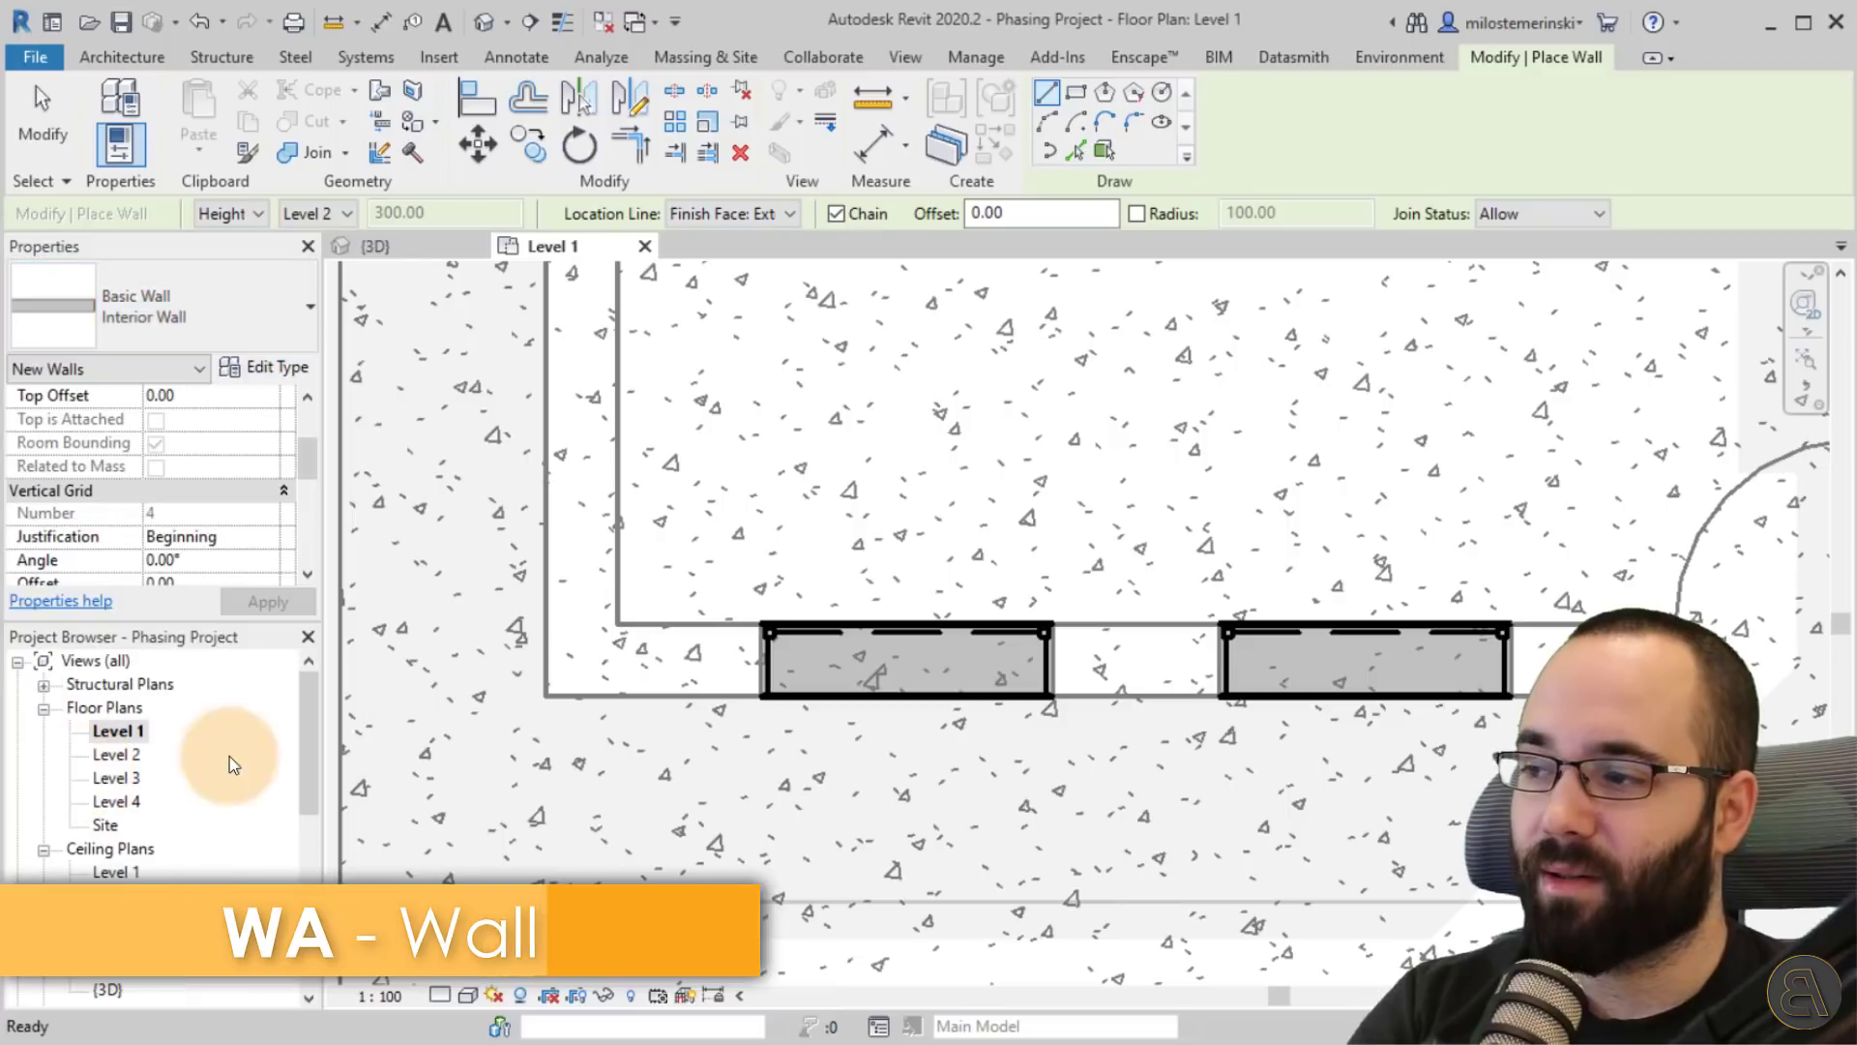
pyautogui.click(760, 658)
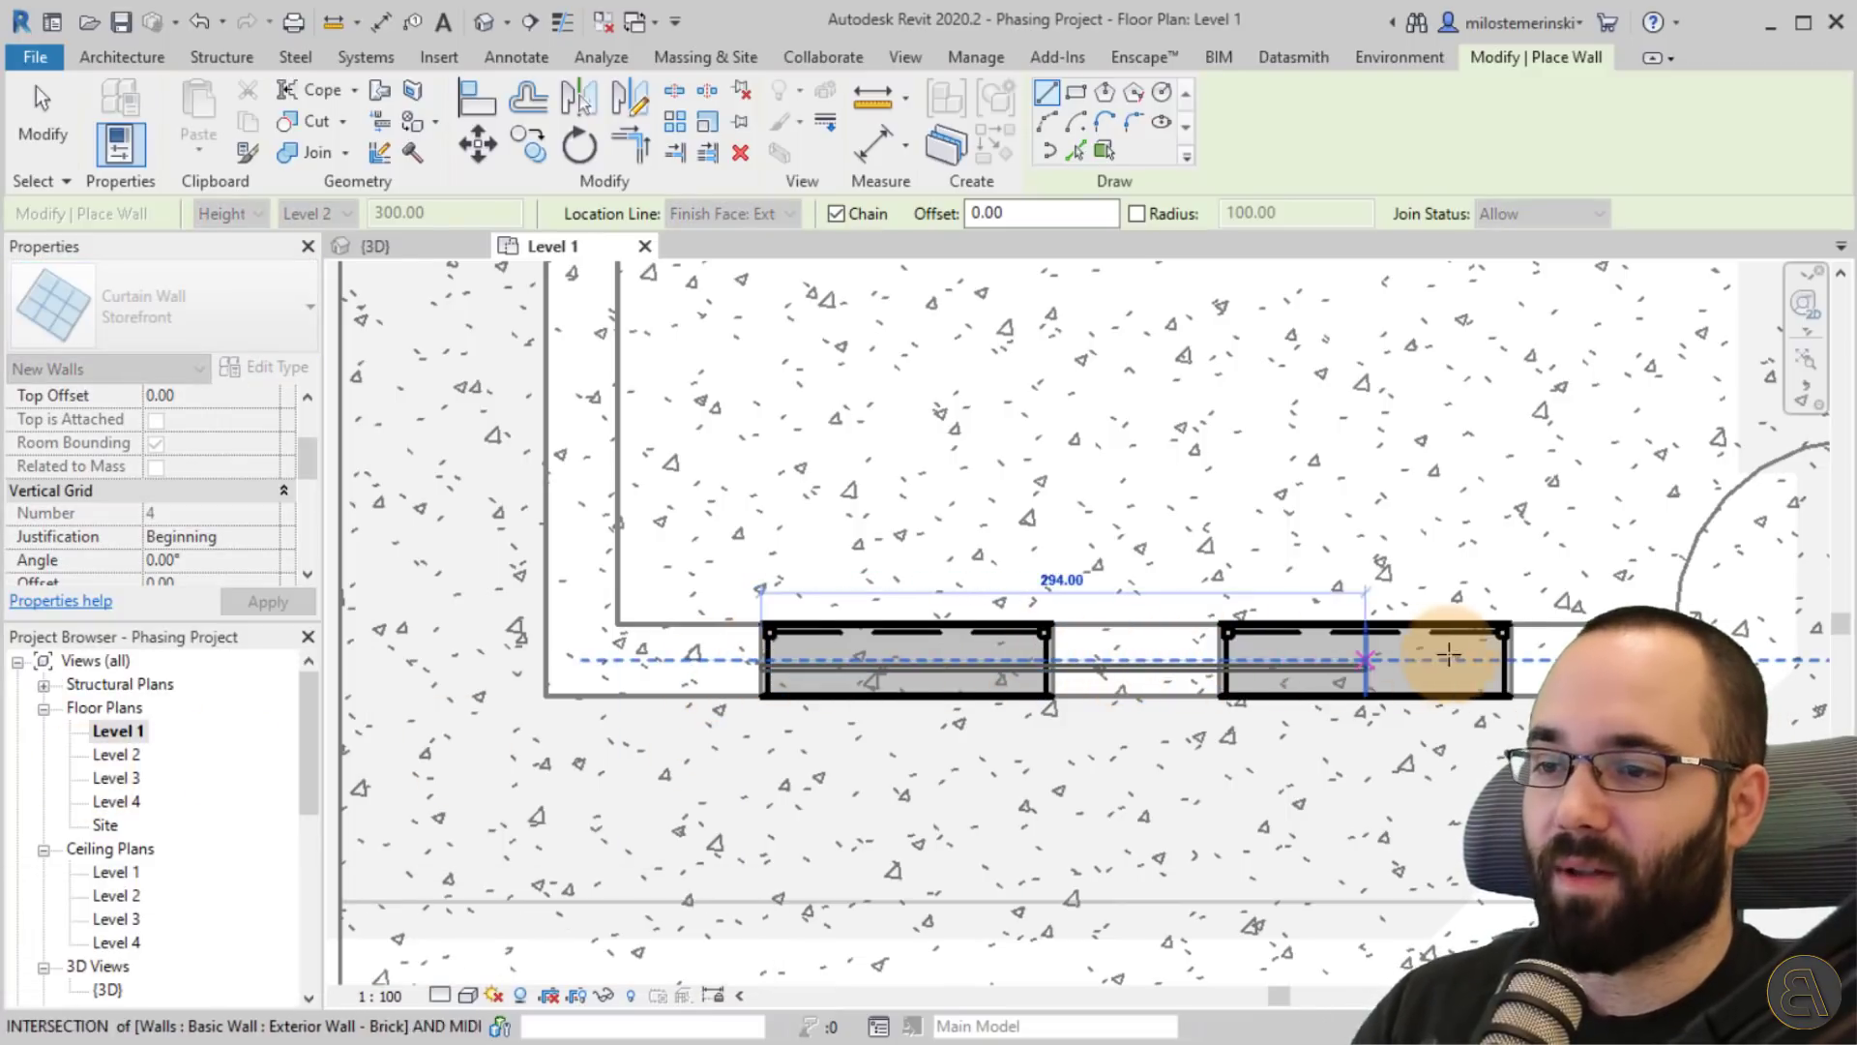
pyautogui.click(1313, 727)
pyautogui.press('Escape')
pyautogui.press('Escape')
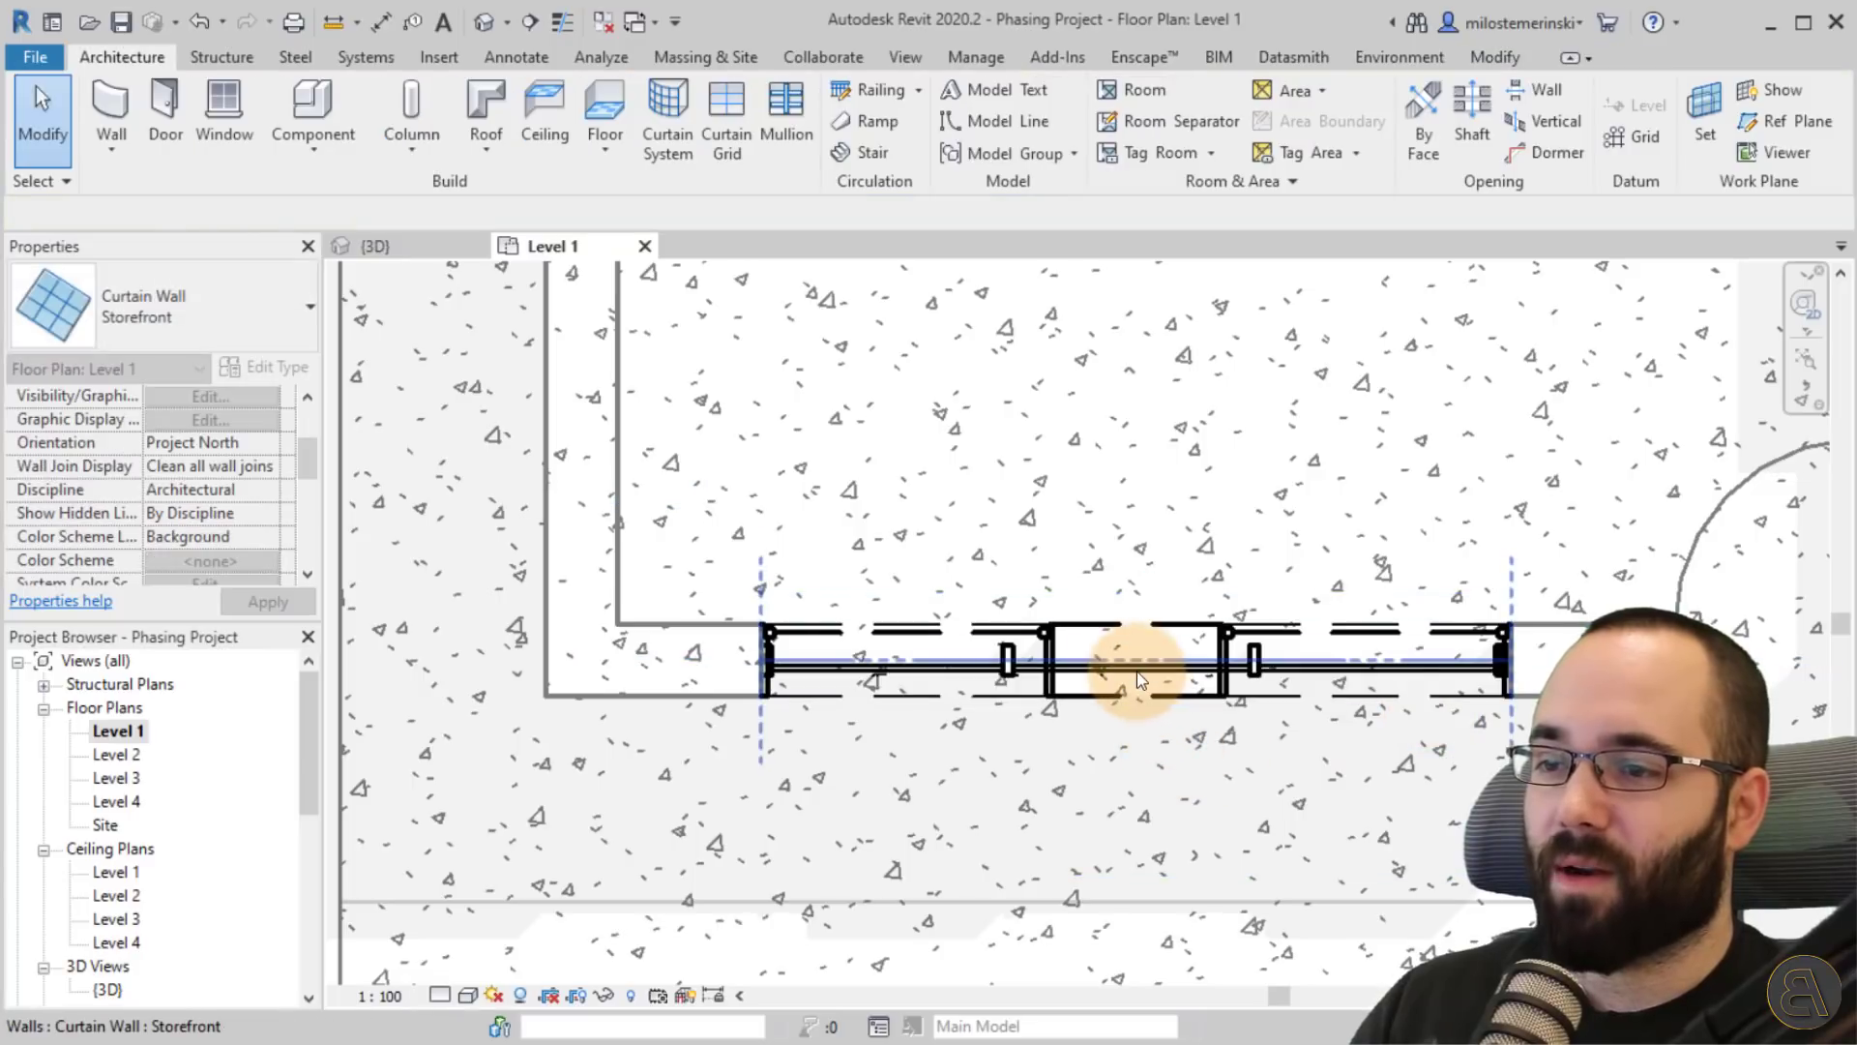
# Set the Storefront curtain wall's top constraint to Up to level: Level 1 with a top offset of 230.
pyautogui.click(1091, 658)
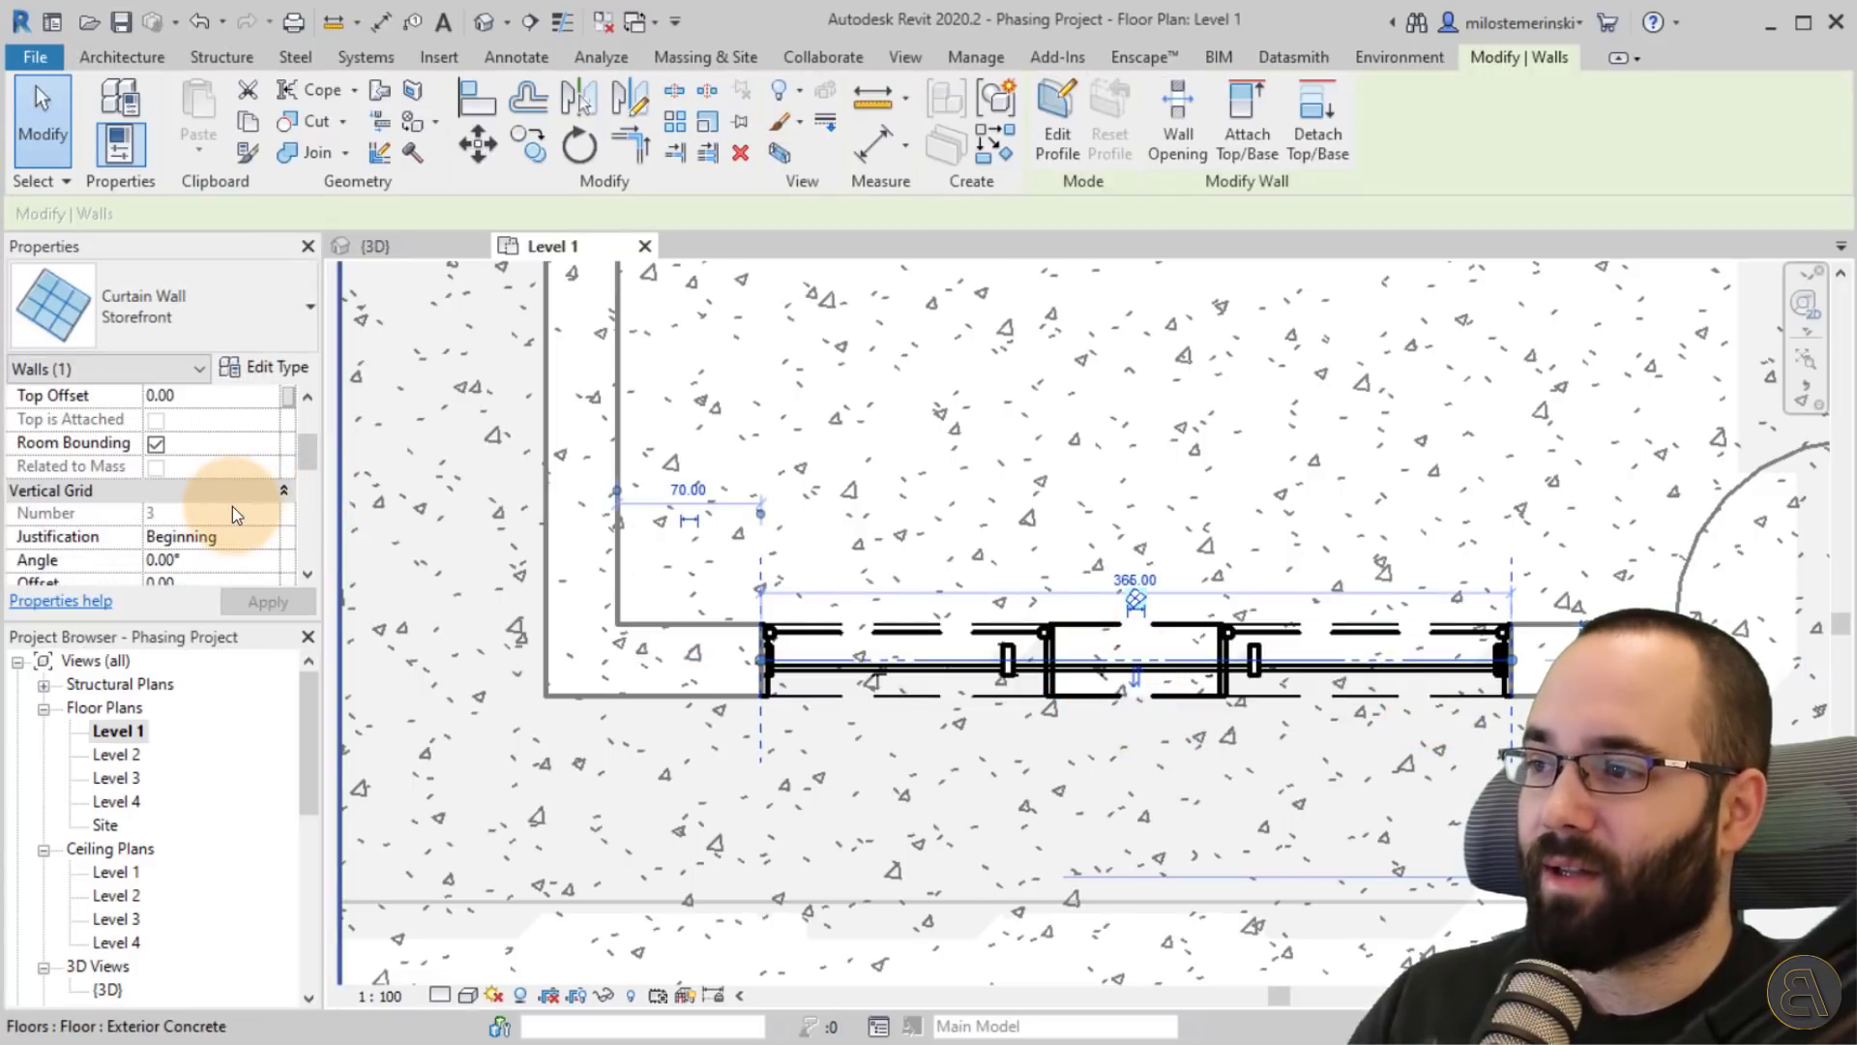
pyautogui.scroll(3, 232, 506)
pyautogui.click(270, 491)
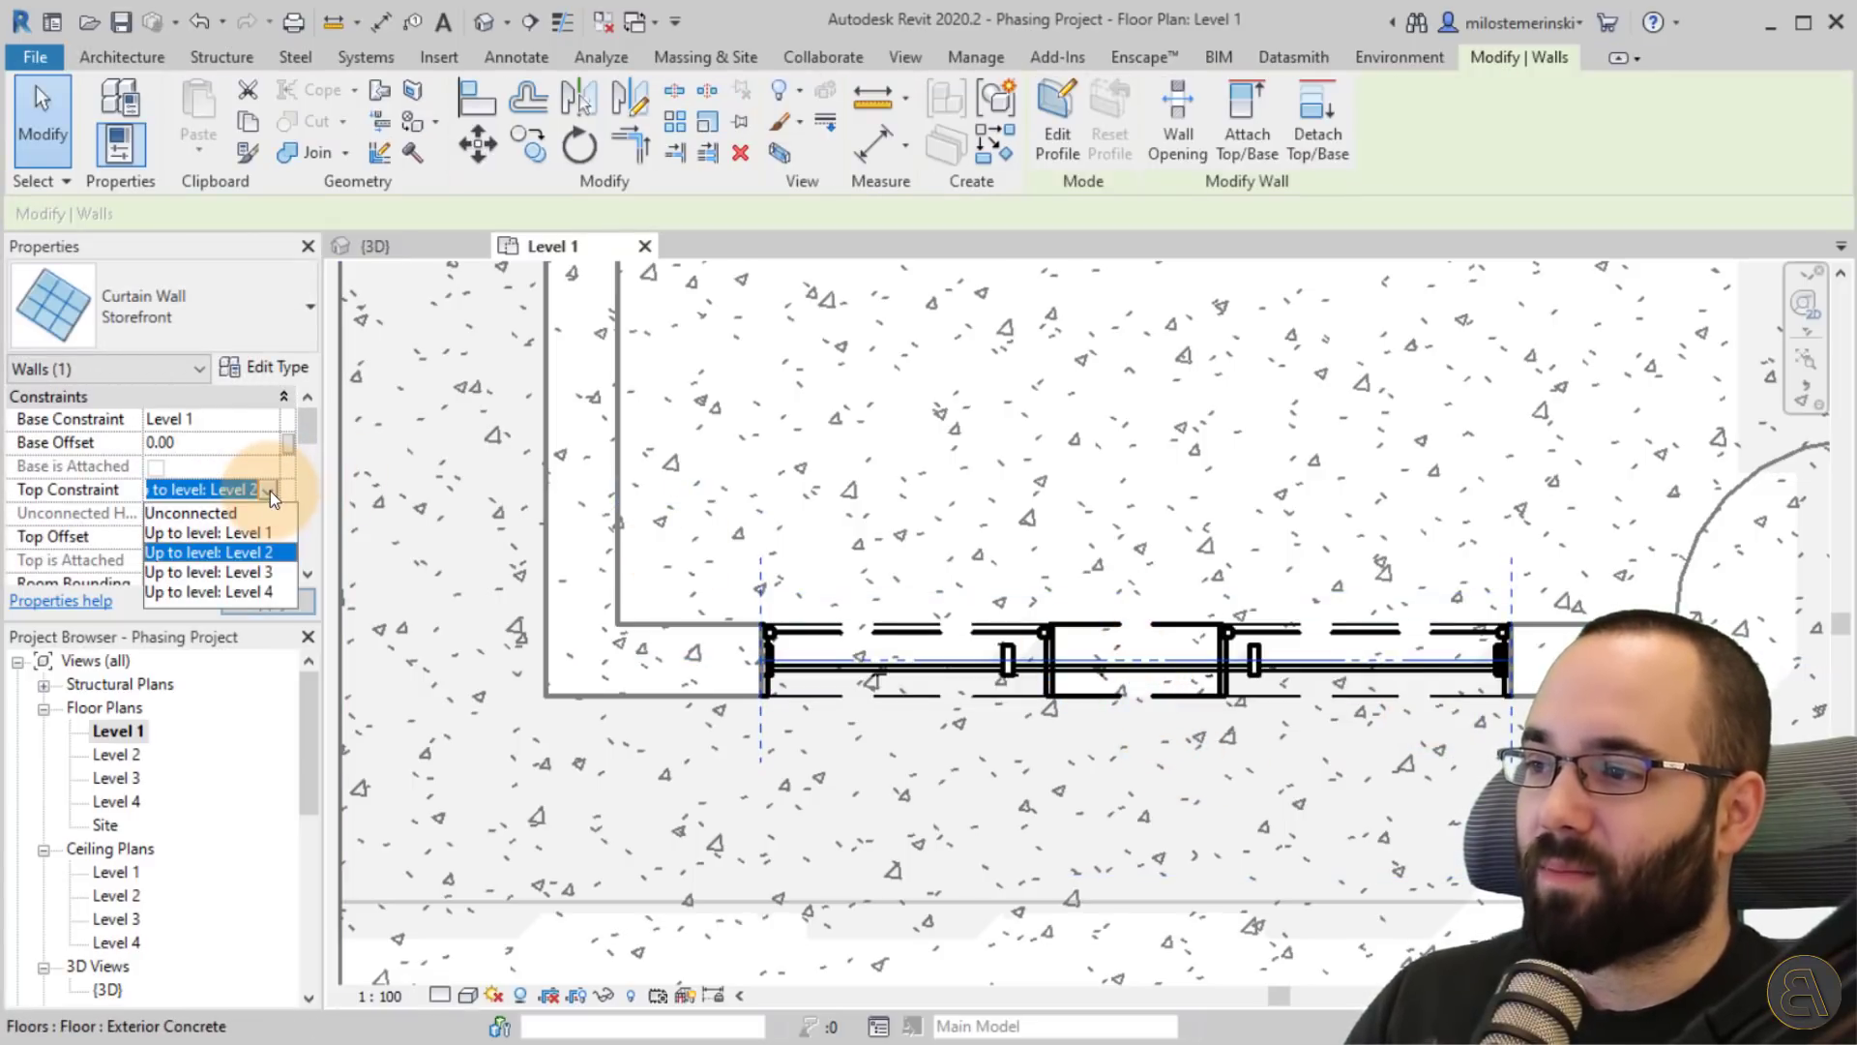
pyautogui.click(235, 537)
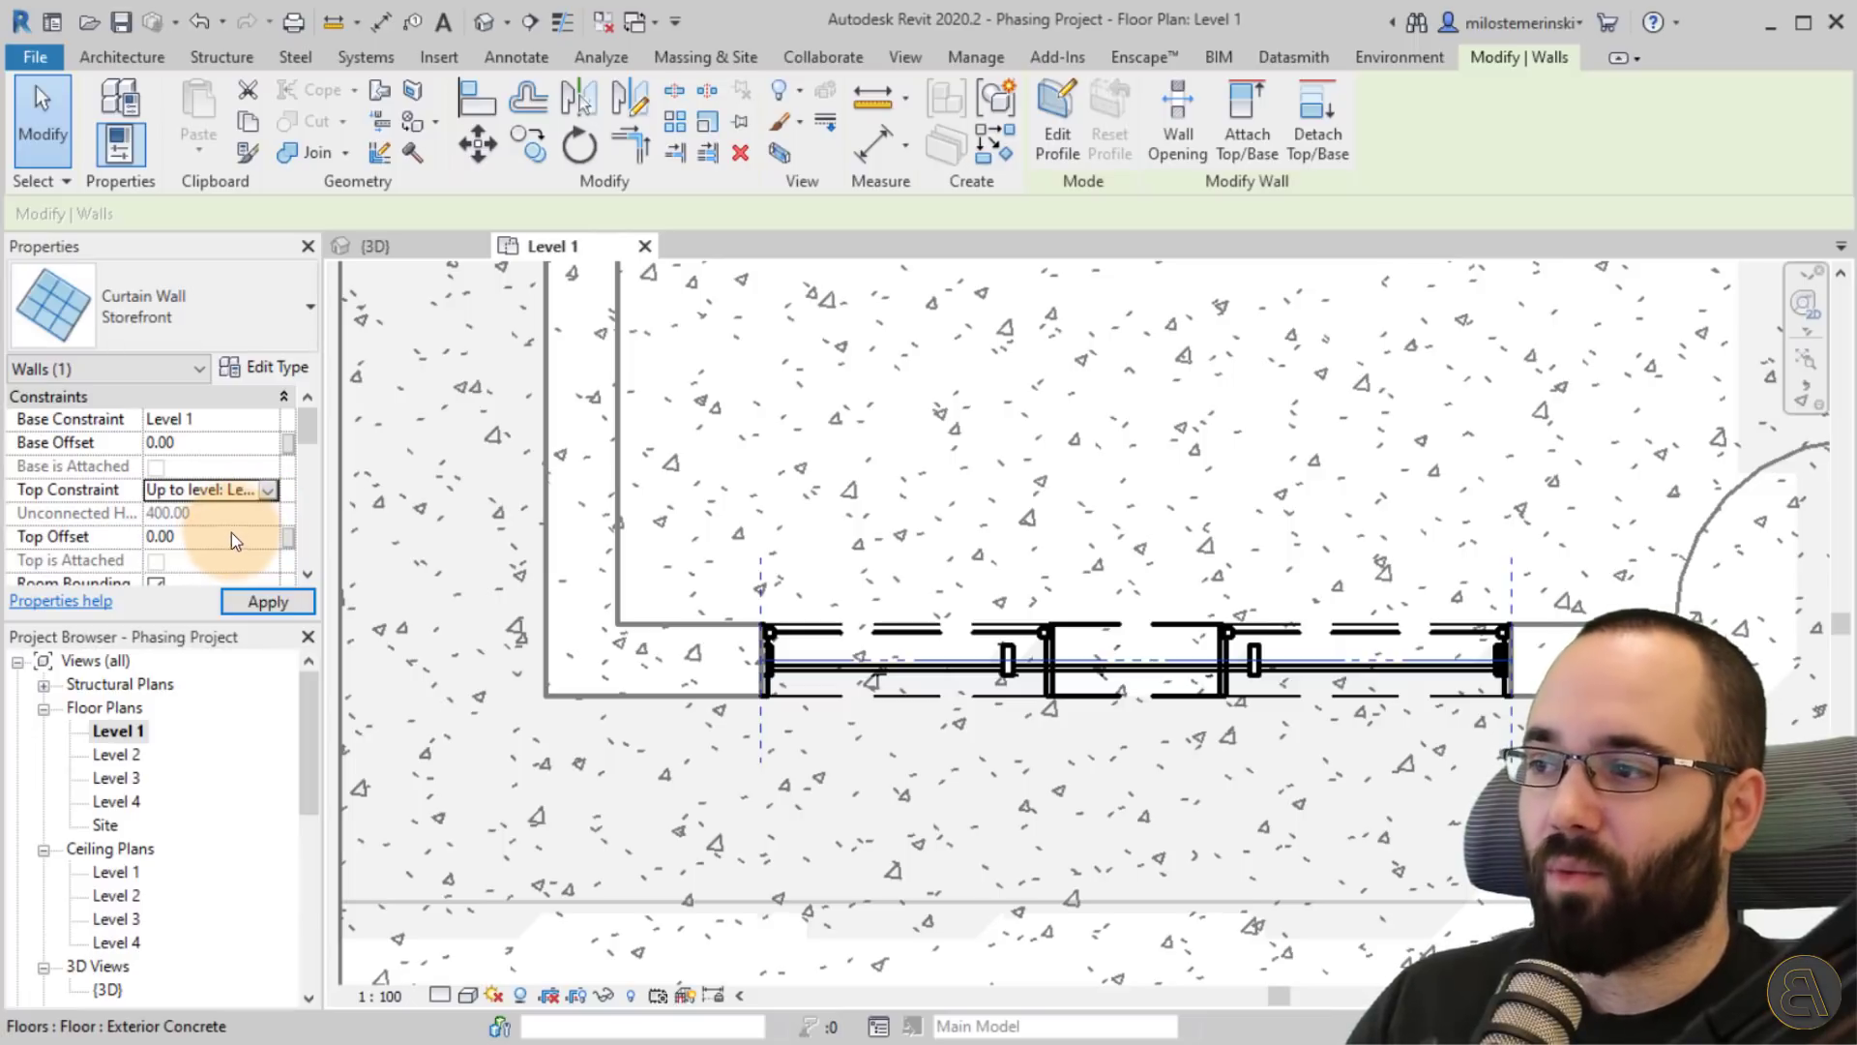
pyautogui.write('230')
pyautogui.press('Return')
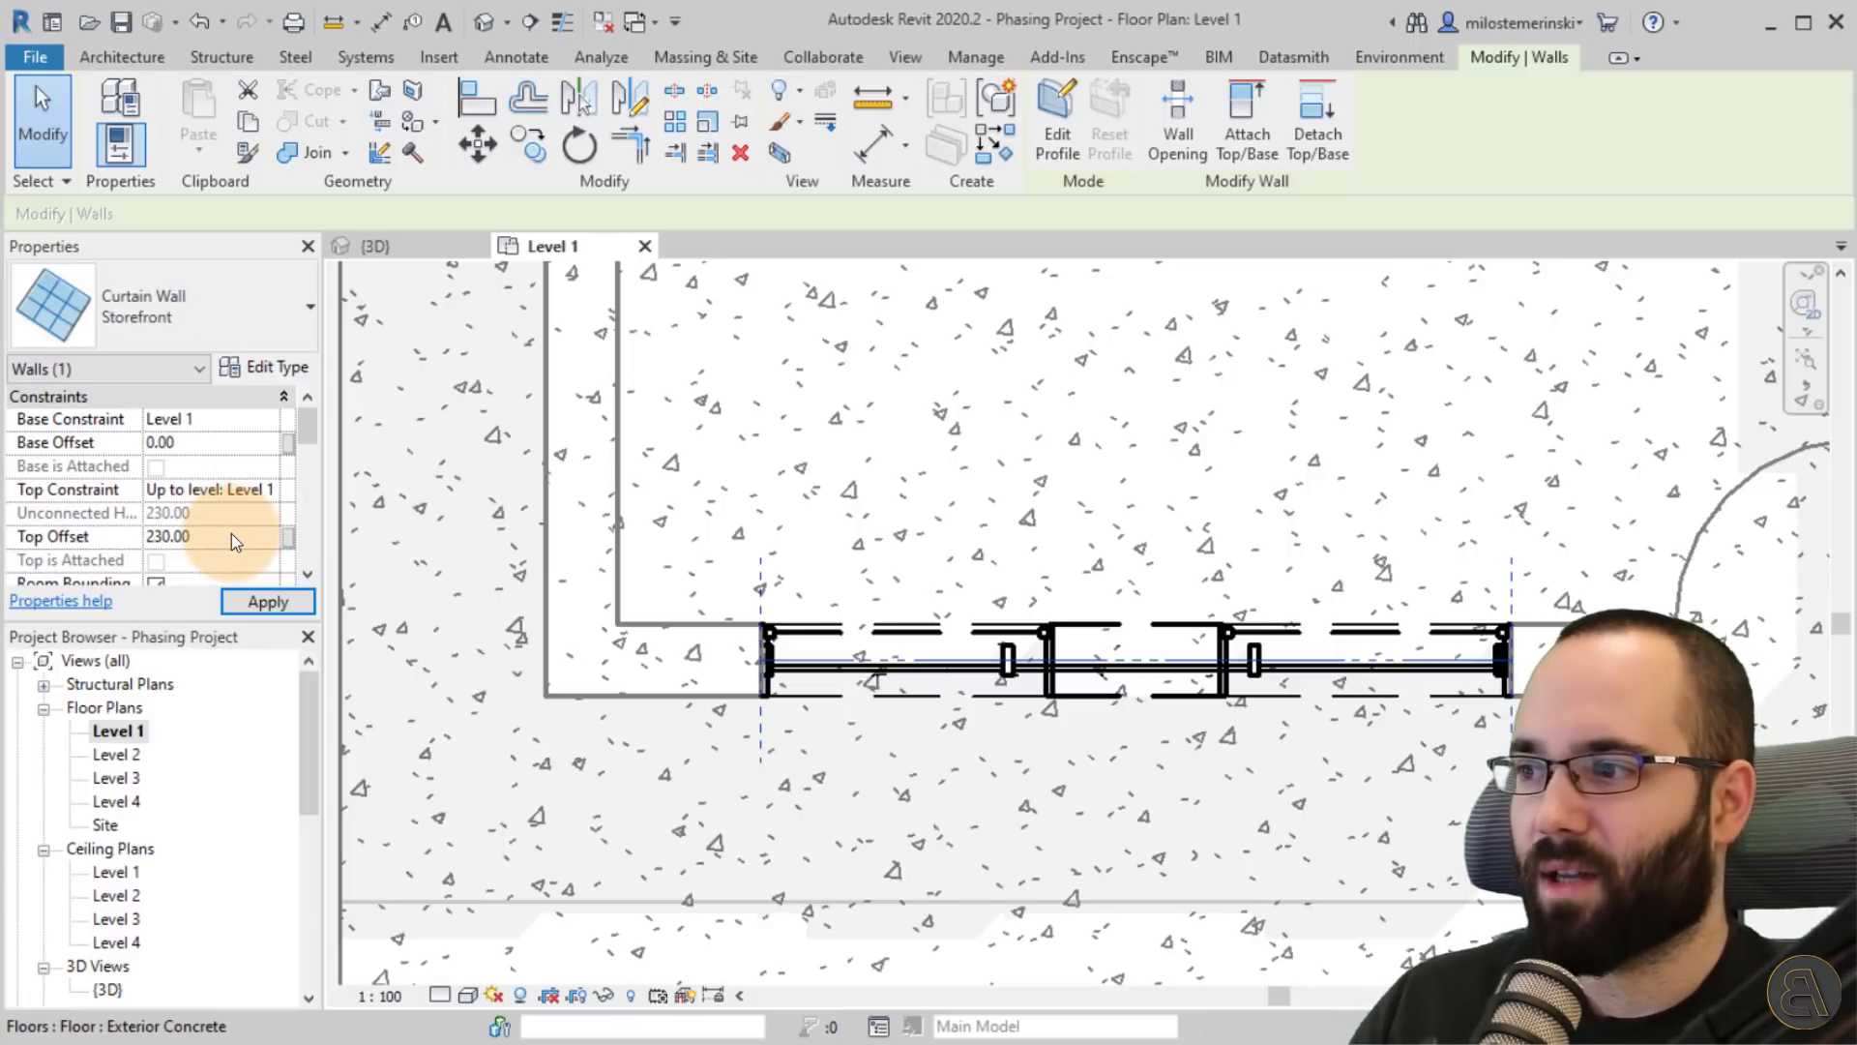
pyautogui.click(873, 715)
pyautogui.scroll(4, 1084, 608)
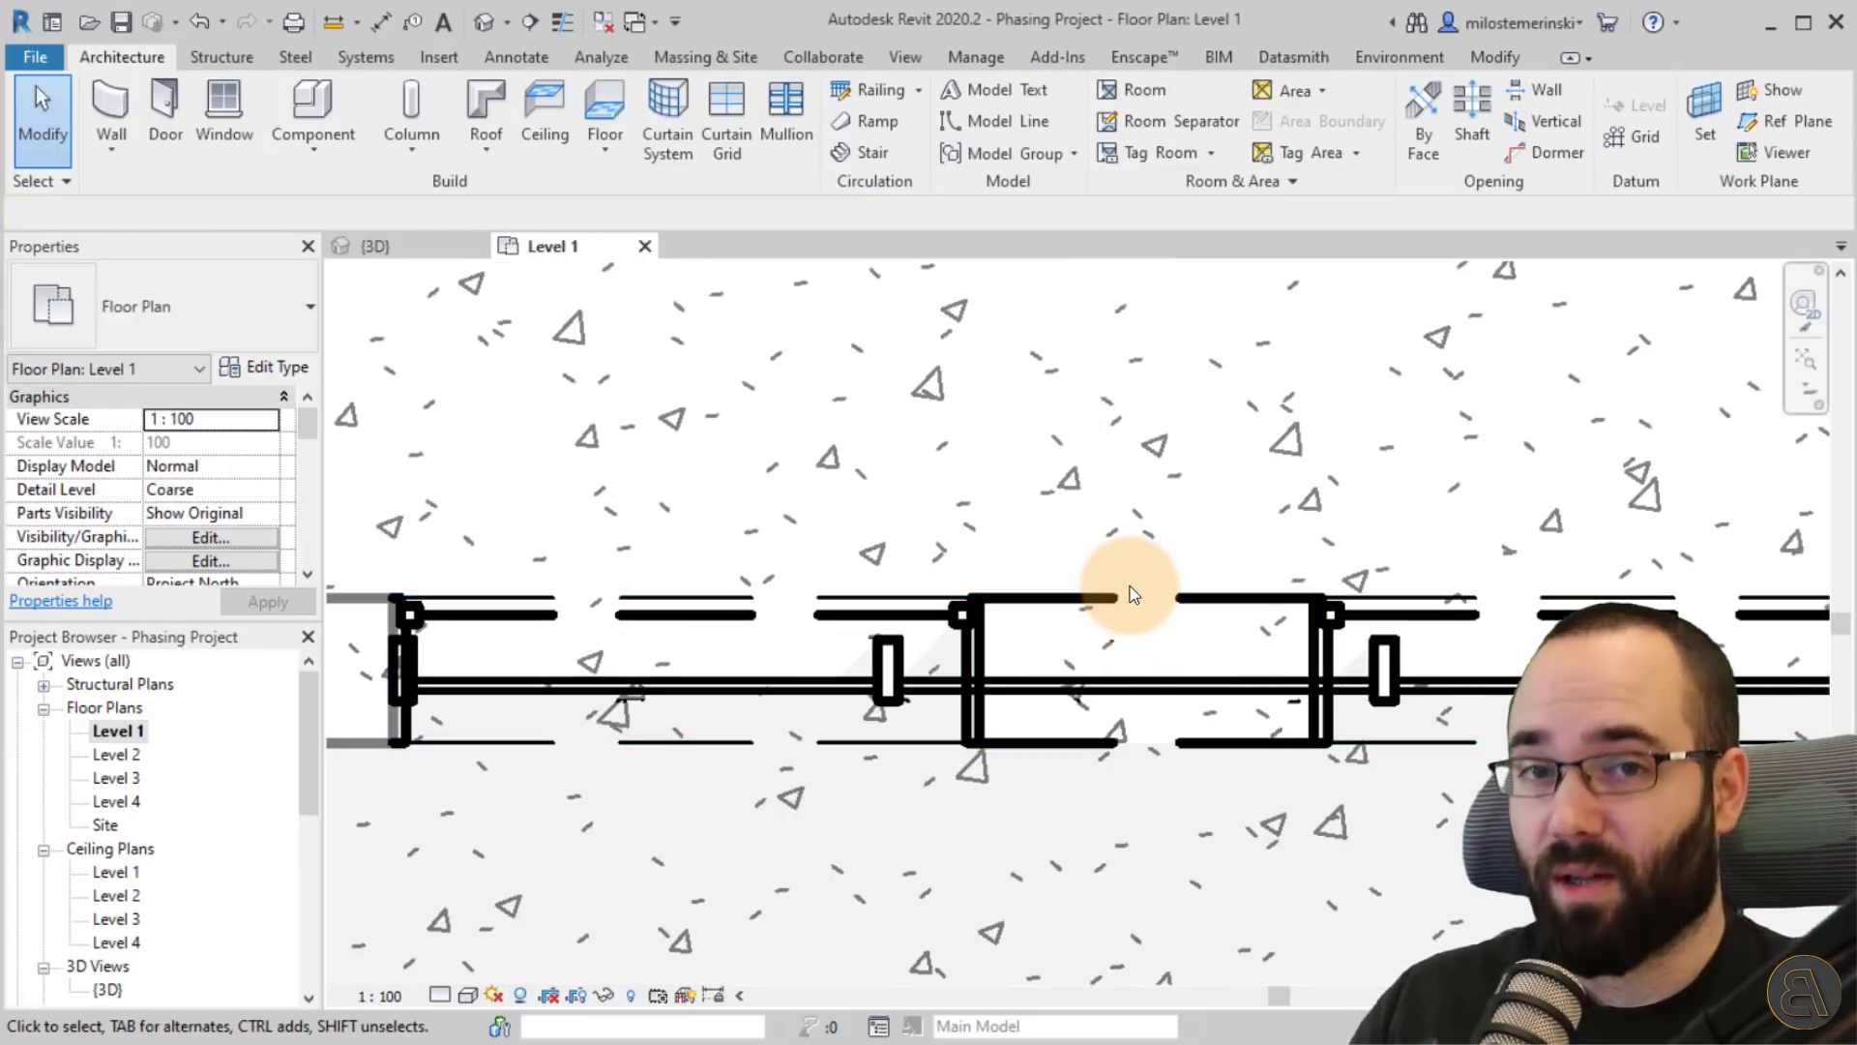
pyautogui.scroll(-3, 1079, 607)
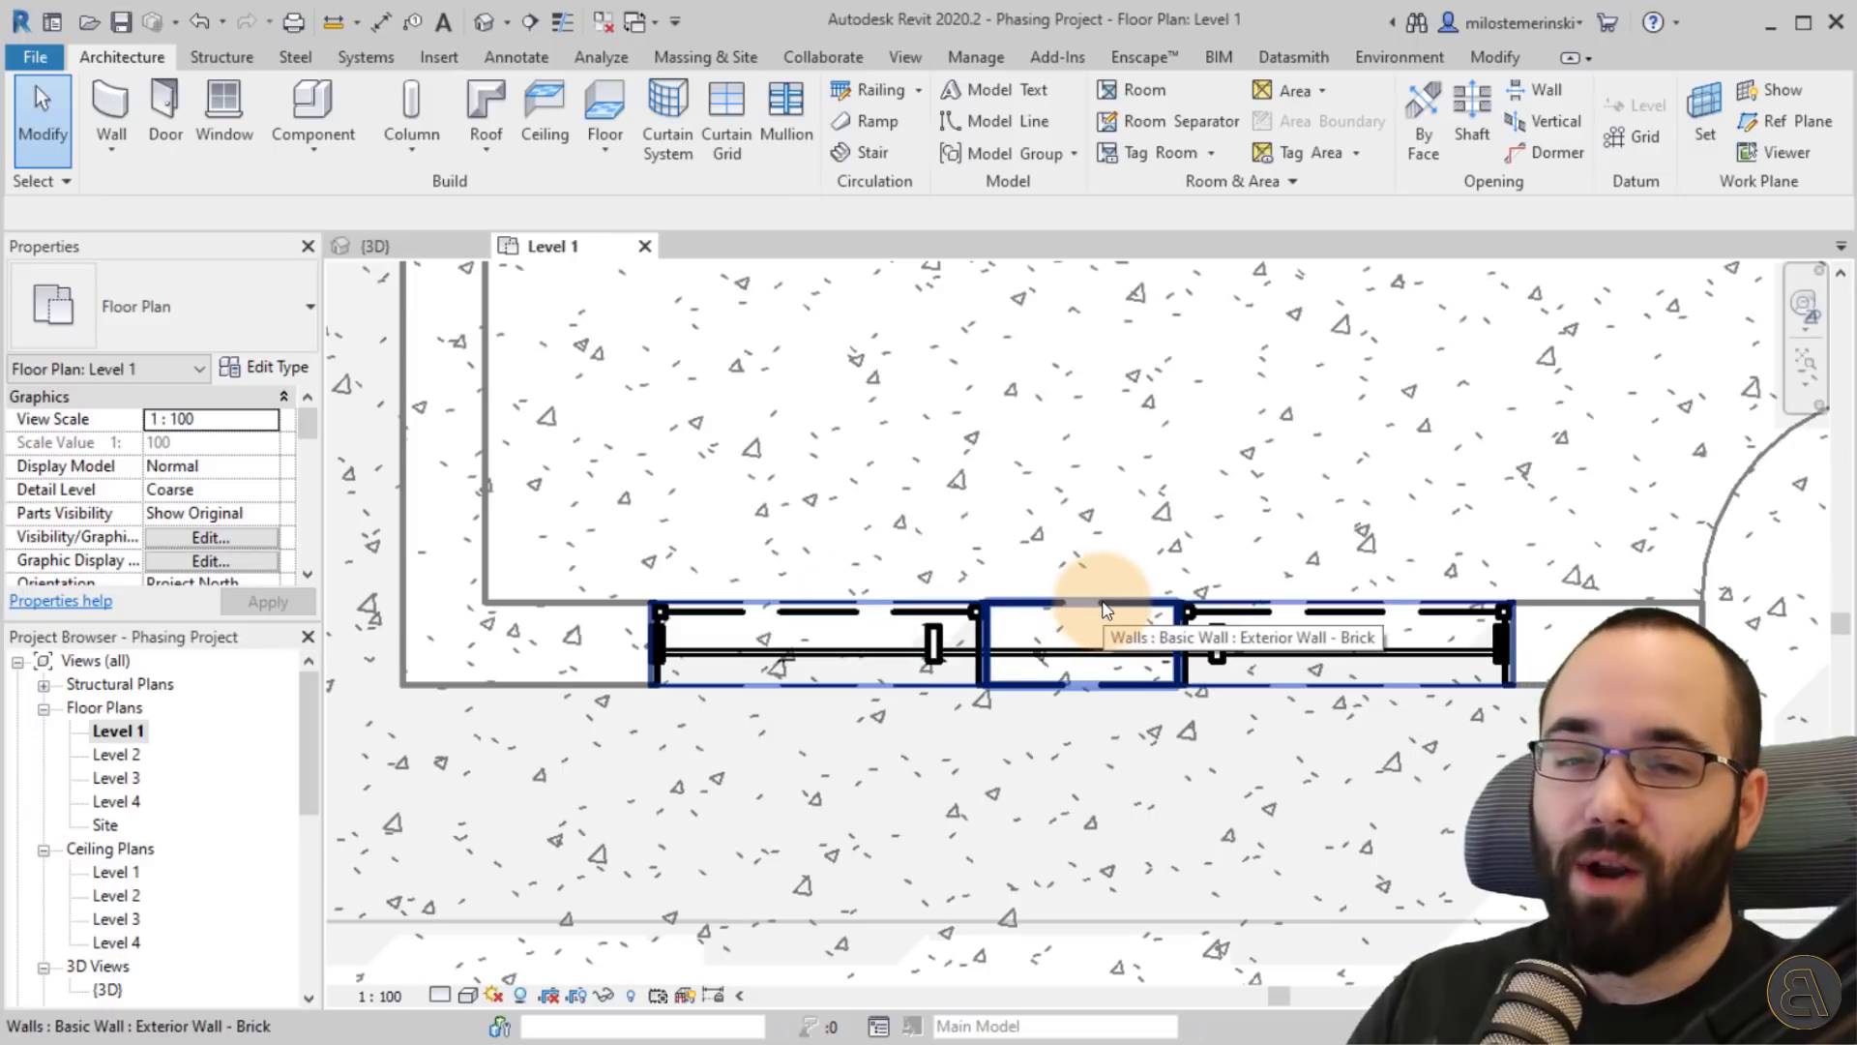
# Check the phase properties of the ground-floor Storefront curtain wall in the 3D view and clear the selection.
pyautogui.click(376, 246)
pyautogui.keyDown('shift'); pyautogui.moveTo(890, 875); pyautogui.dragTo(876, 975, button='middle'); pyautogui.keyUp('shift')
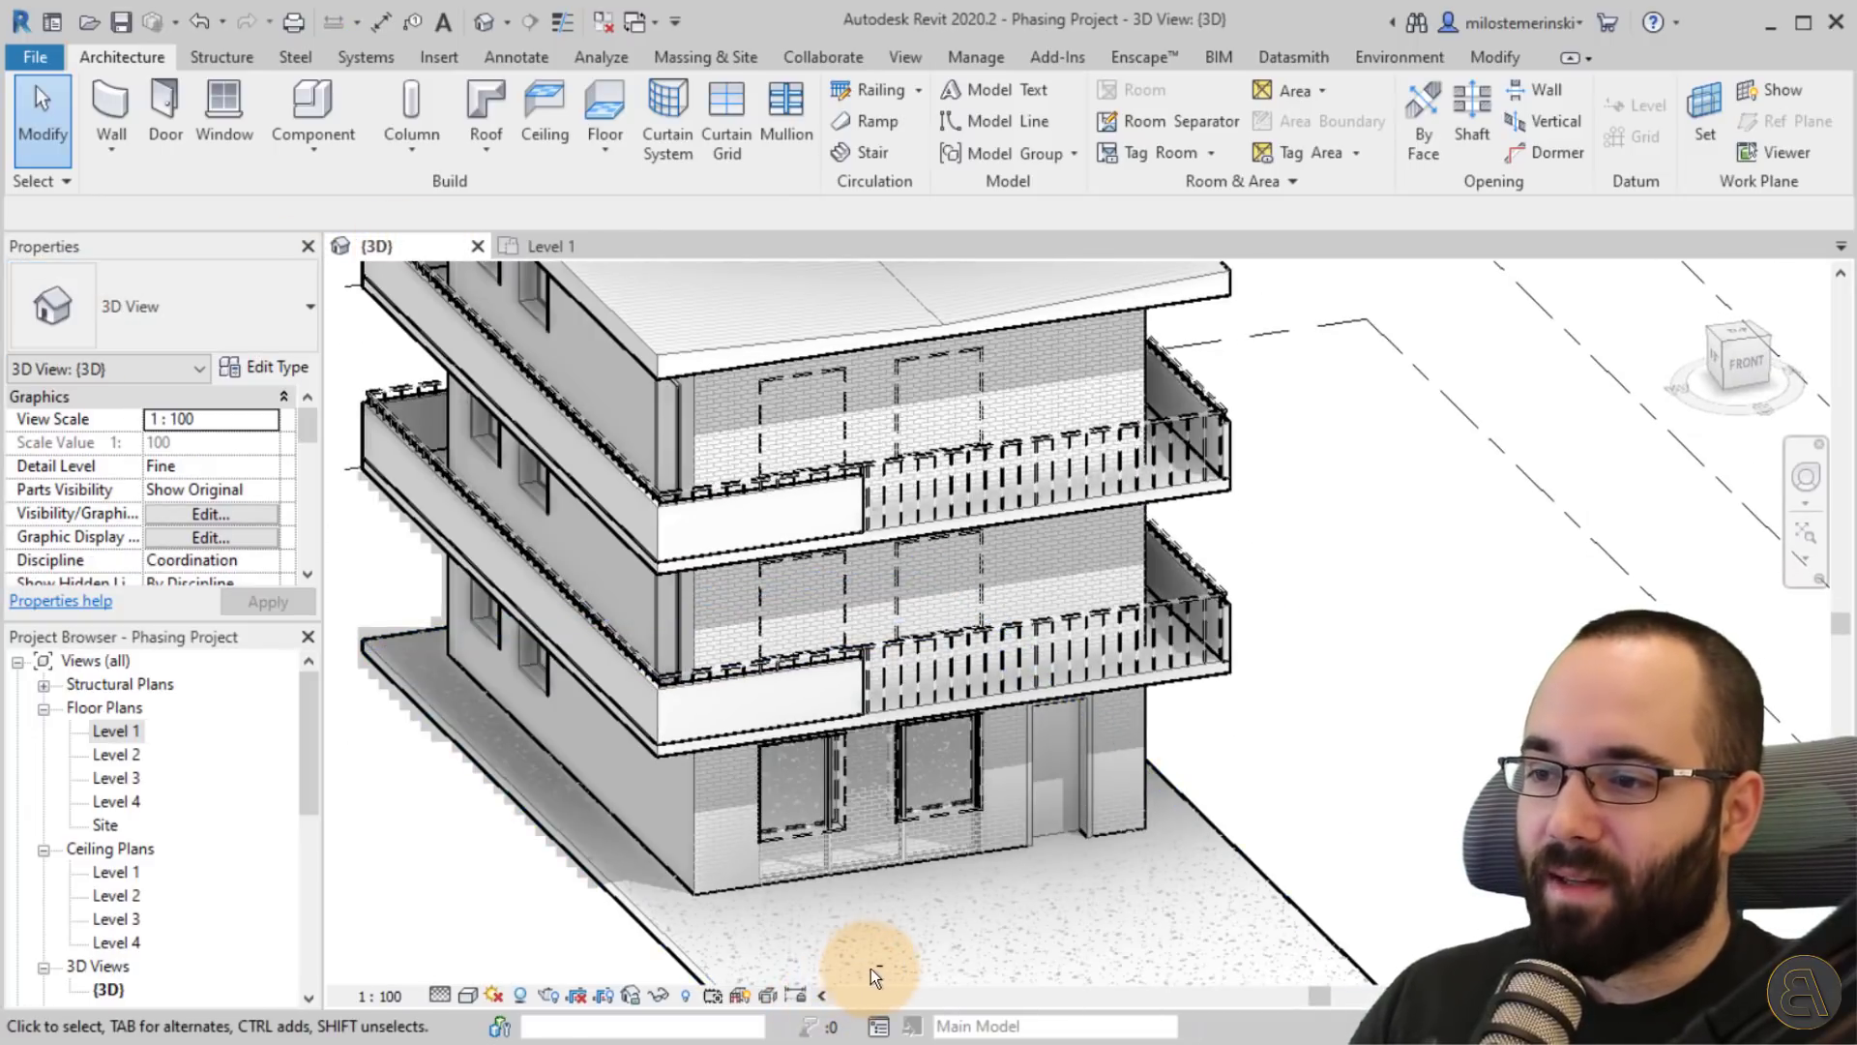
pyautogui.scroll(4, 957, 871)
pyautogui.click(987, 888)
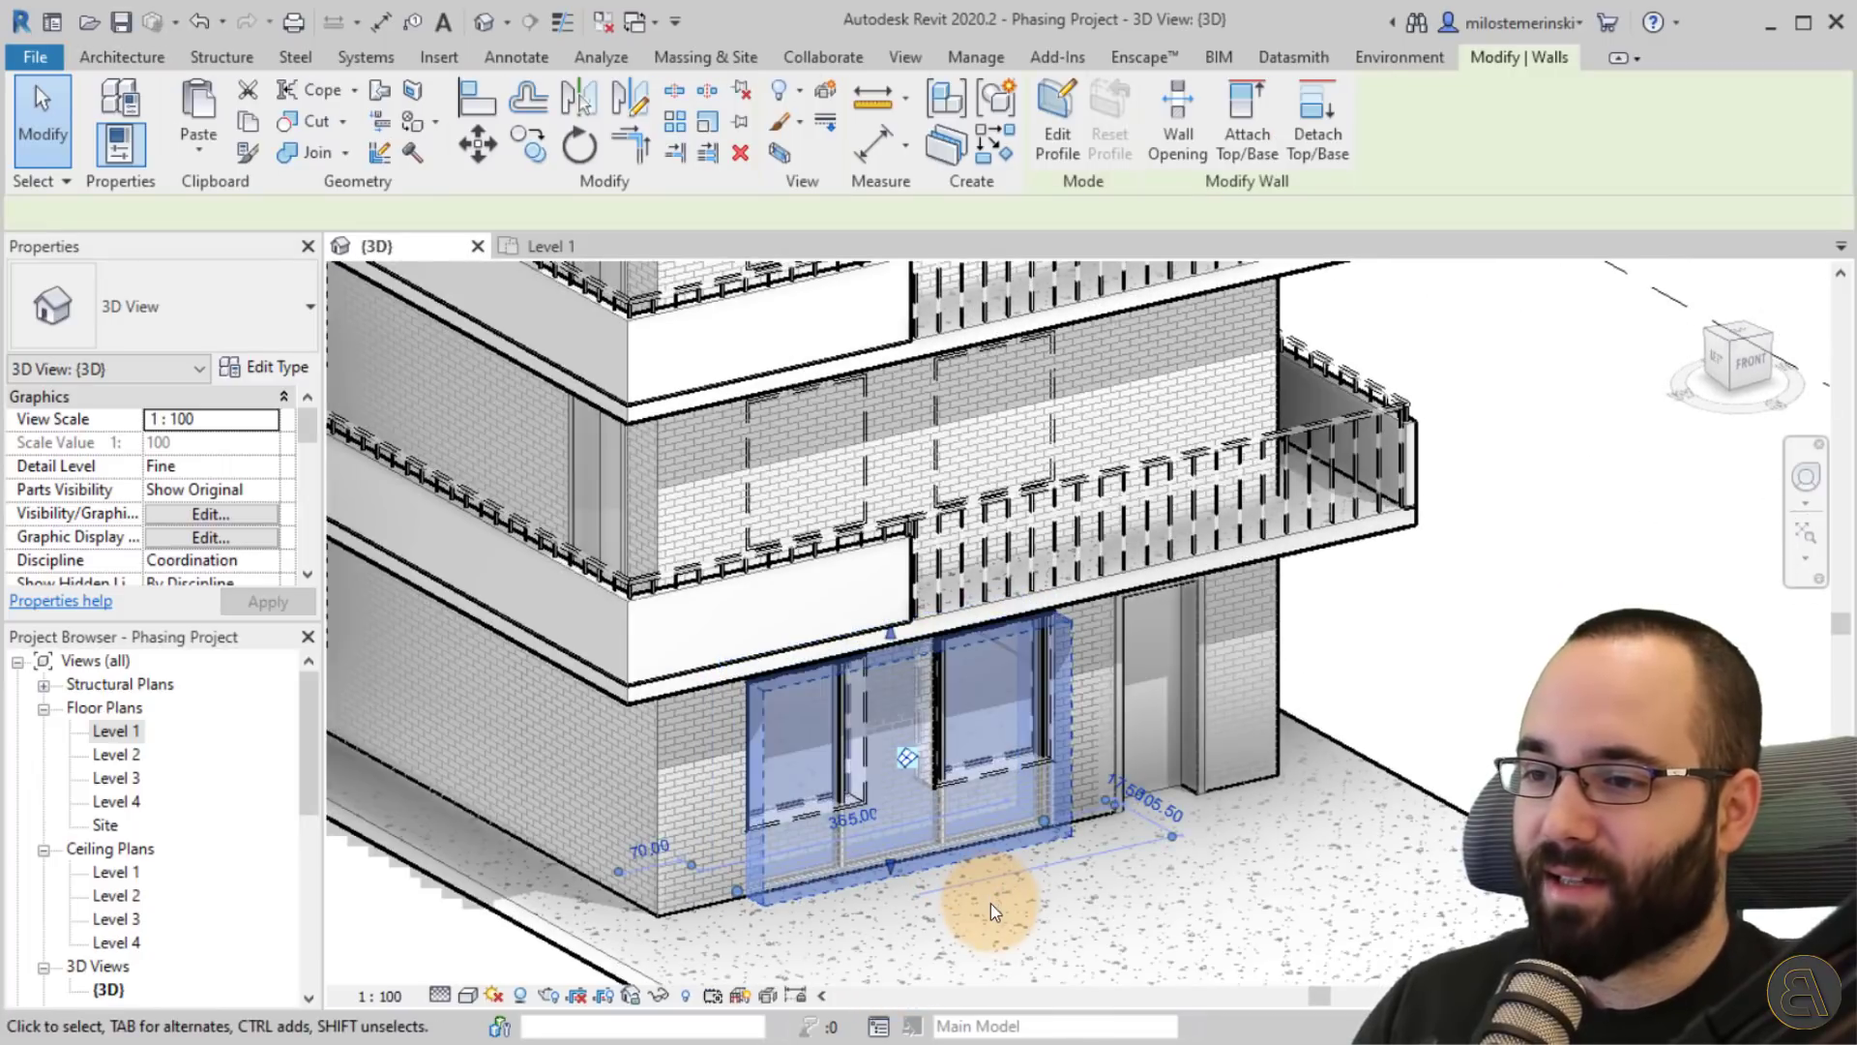
pyautogui.scroll(-8, 155, 484)
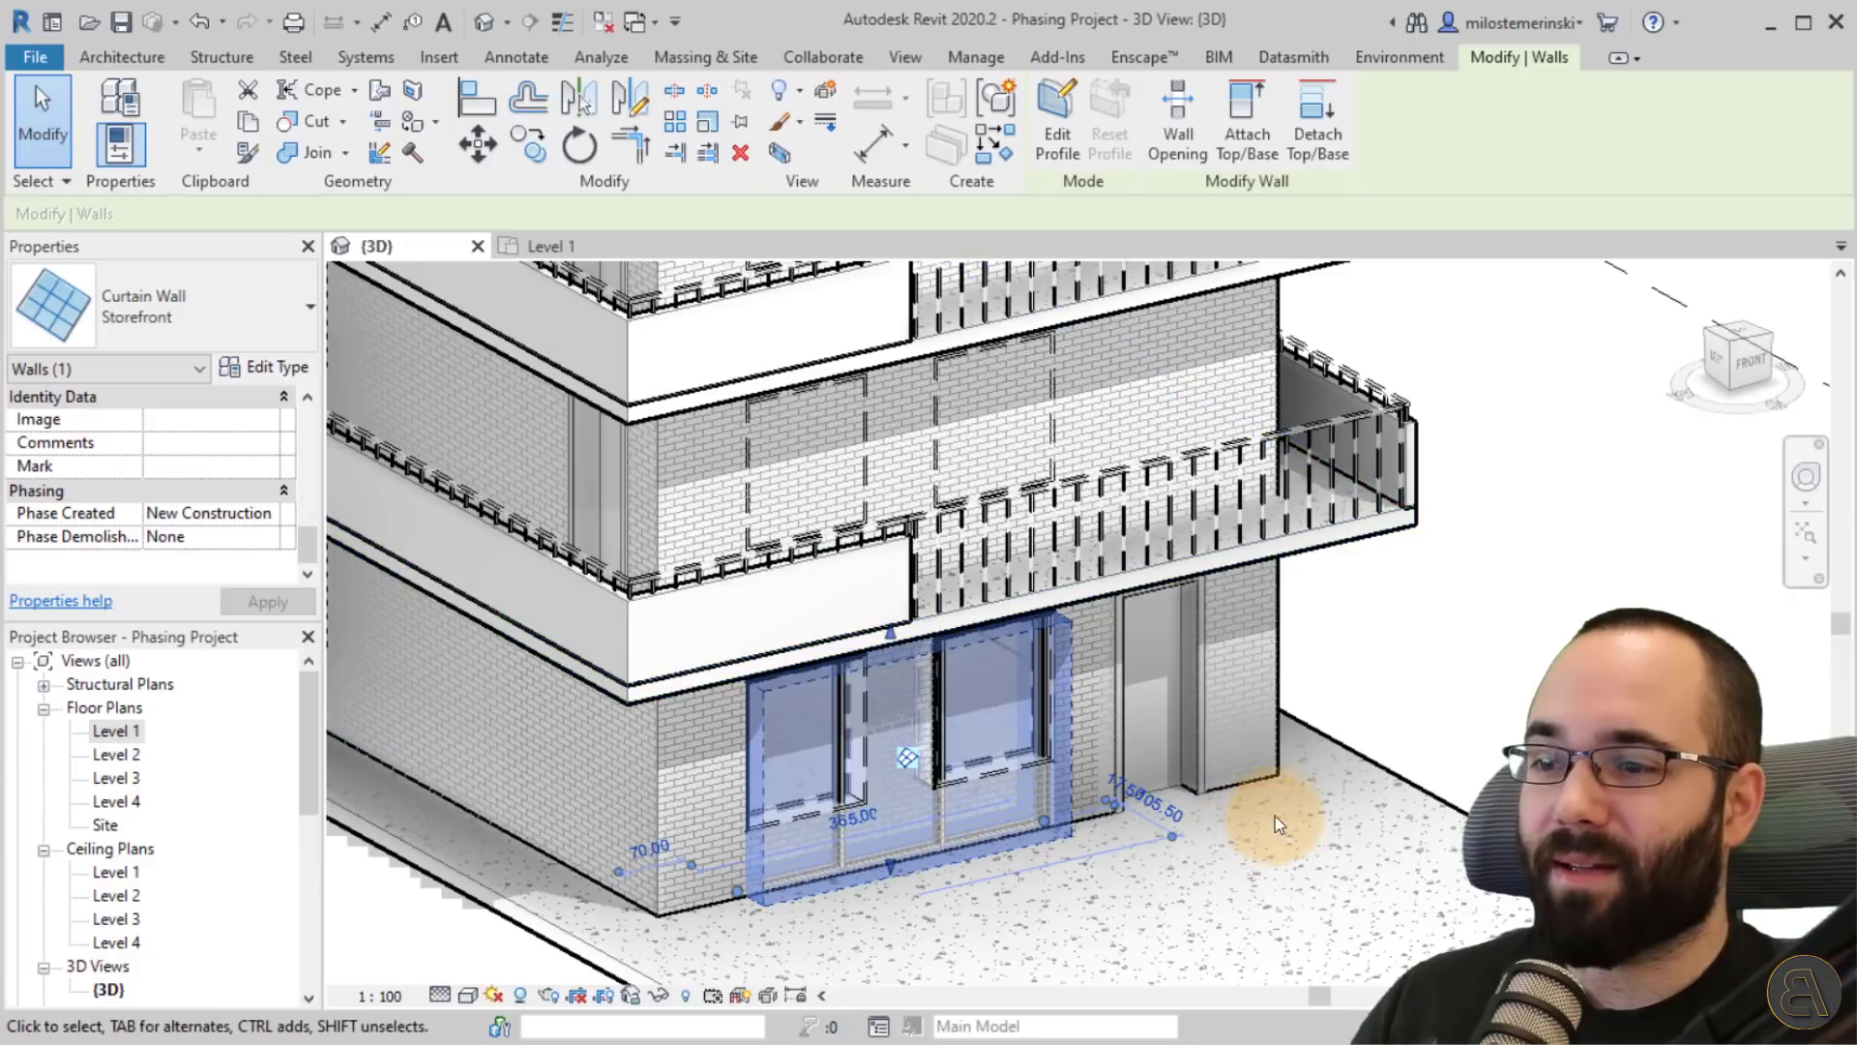
pyautogui.scroll(-2, 1274, 815)
pyautogui.moveTo(1275, 815); pyautogui.dragTo(1162, 761, button='middle')
pyautogui.press('Escape')
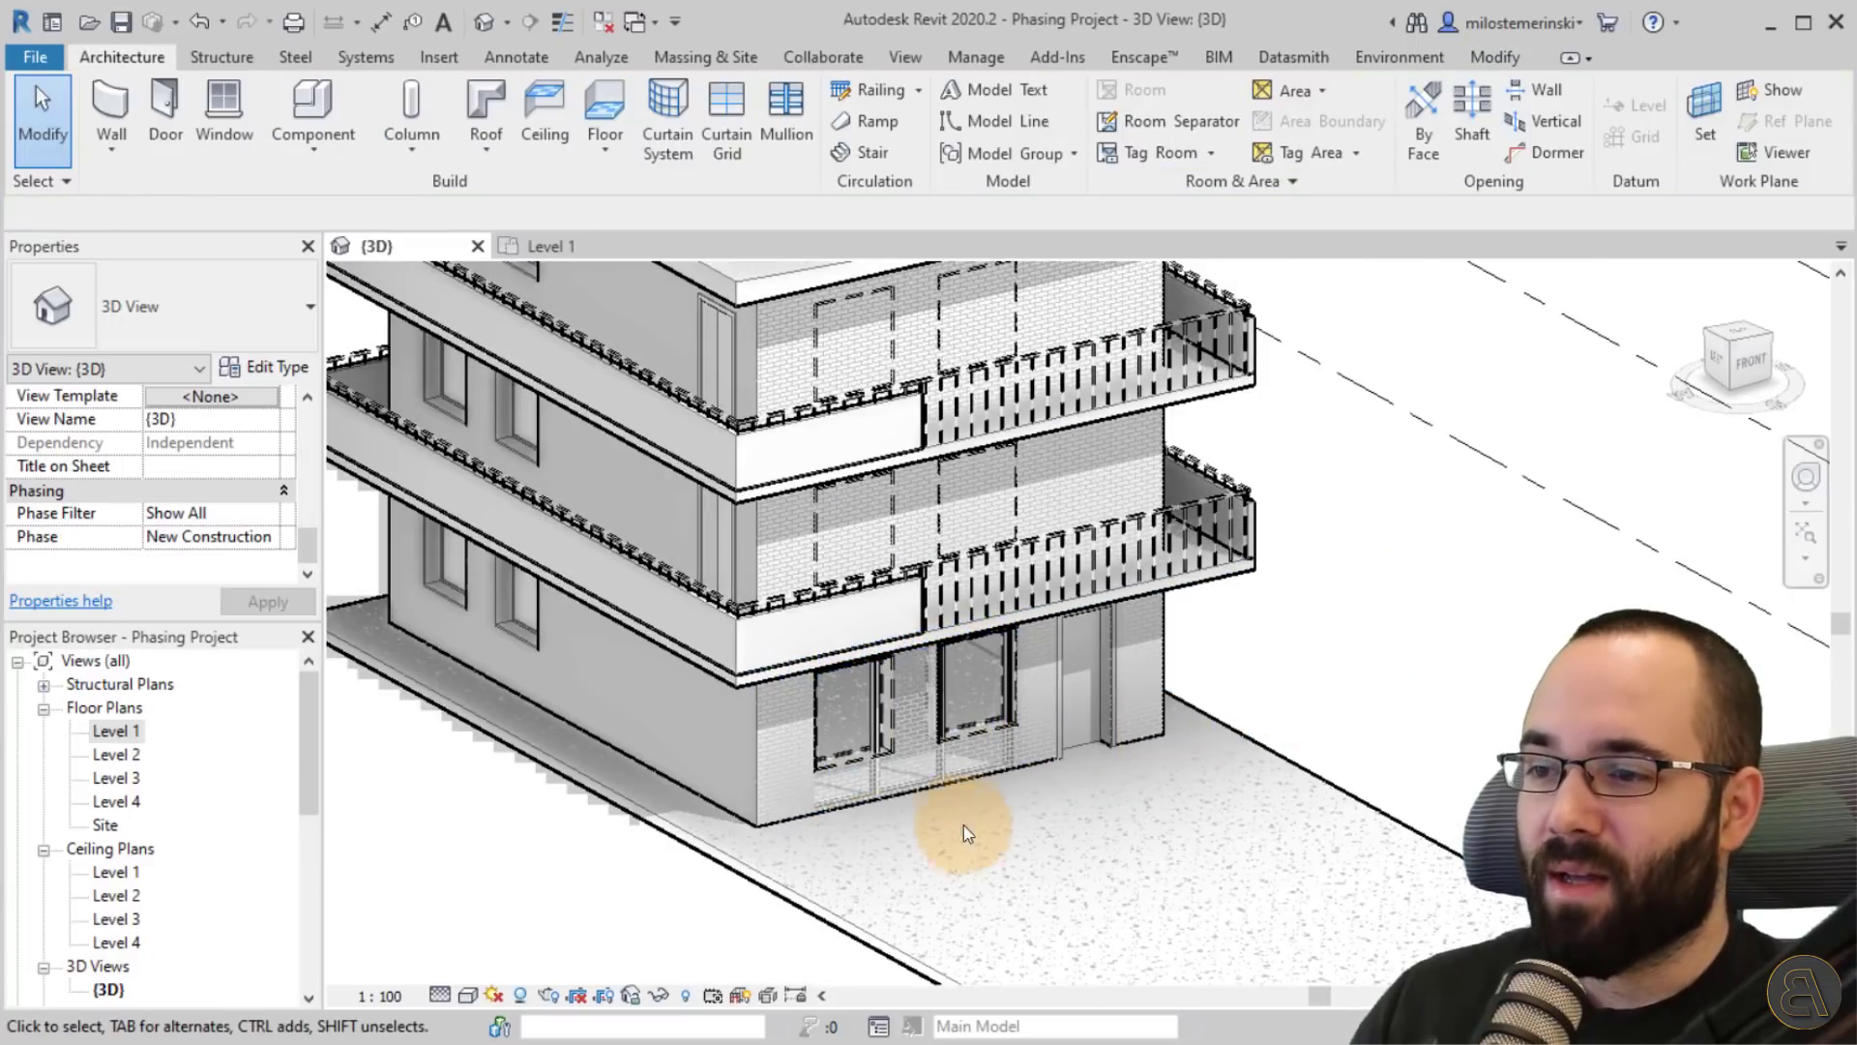
pyautogui.click(919, 786)
pyautogui.press('Escape')
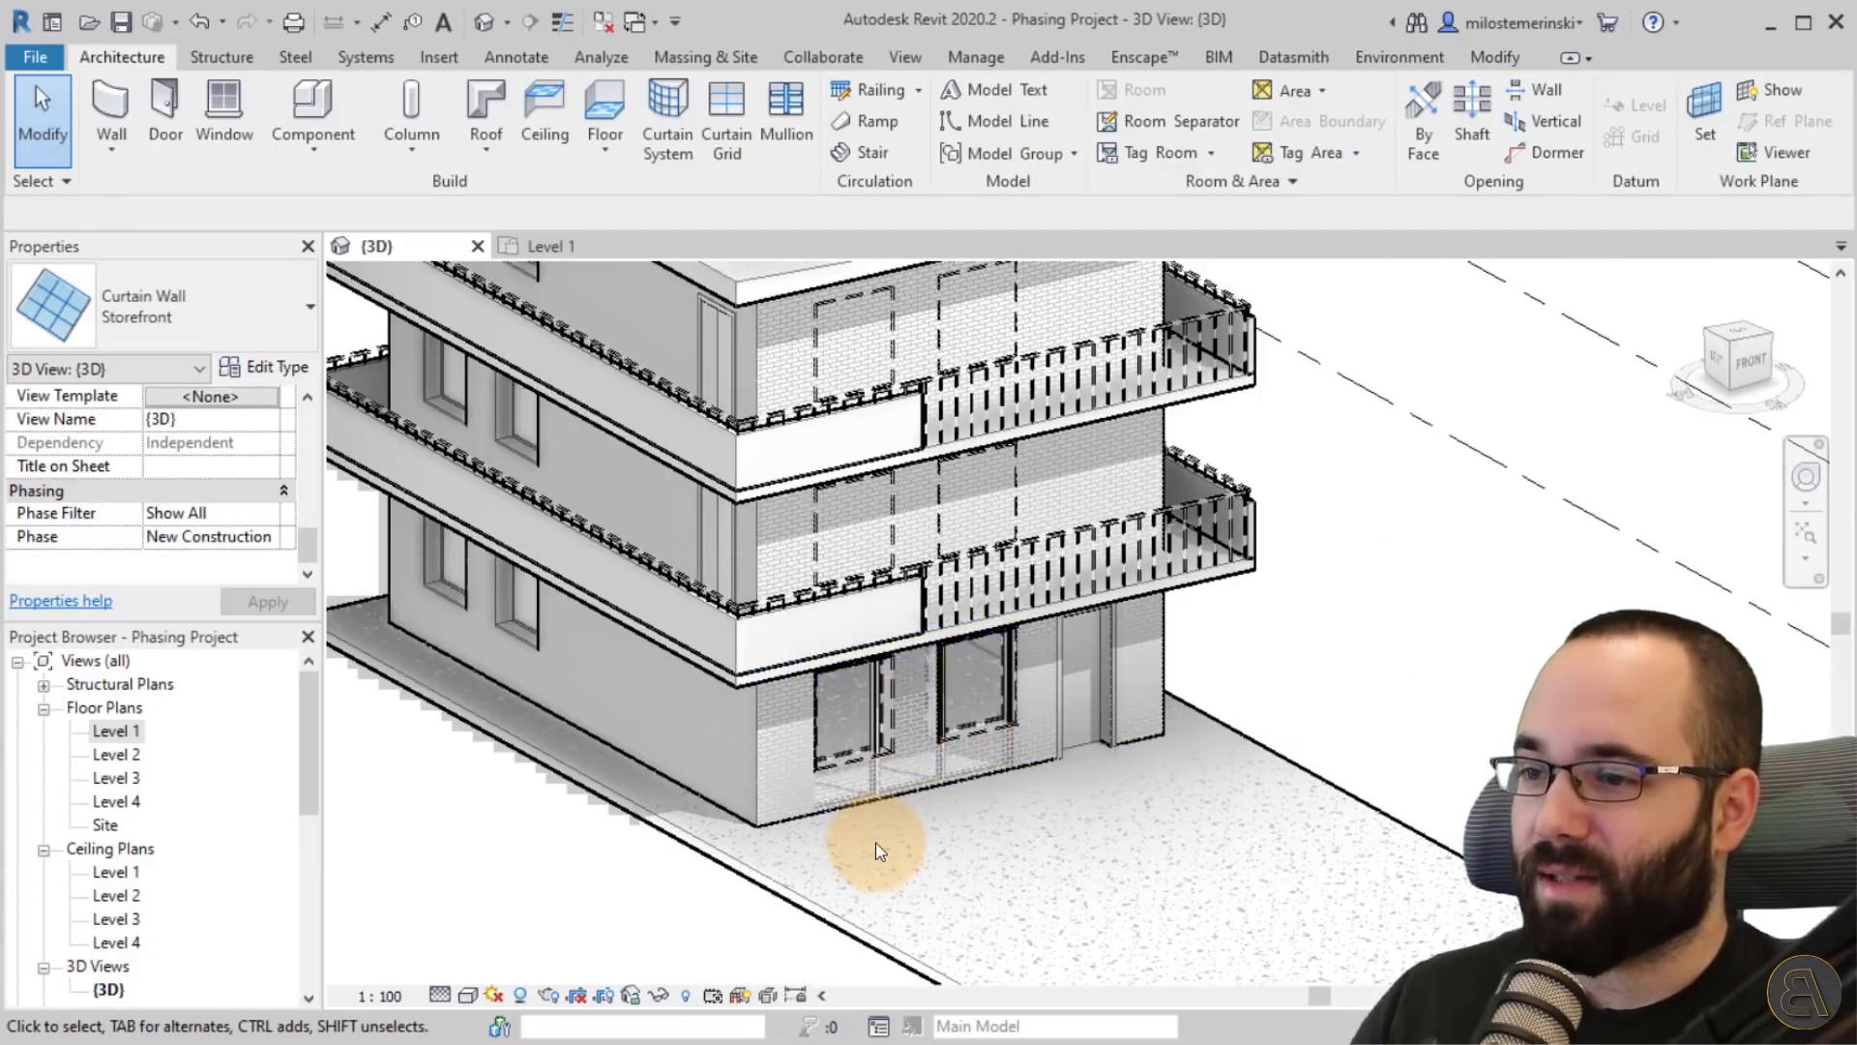
pyautogui.scroll(5, 874, 843)
pyautogui.scroll(-6, 851, 842)
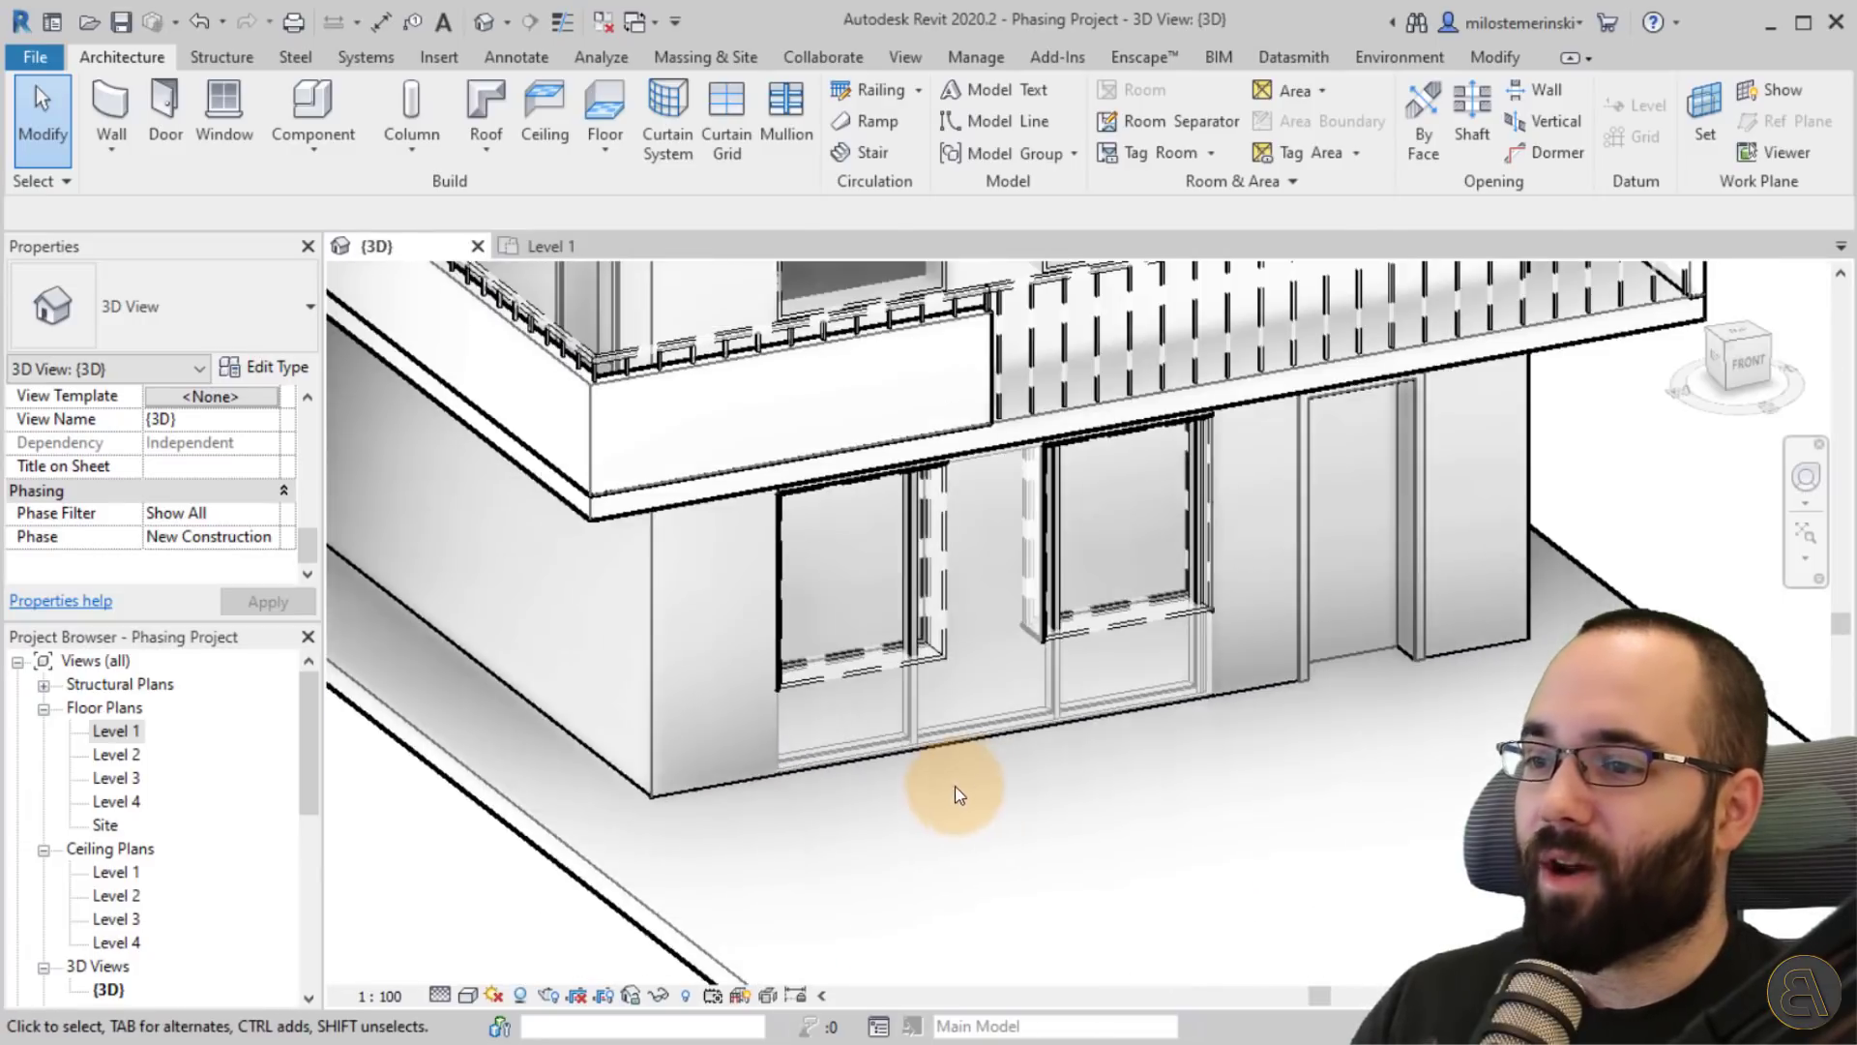
pyautogui.keyDown('shift'); pyautogui.moveTo(954, 785); pyautogui.dragTo(1071, 840, button='middle'); pyautogui.keyUp('shift')
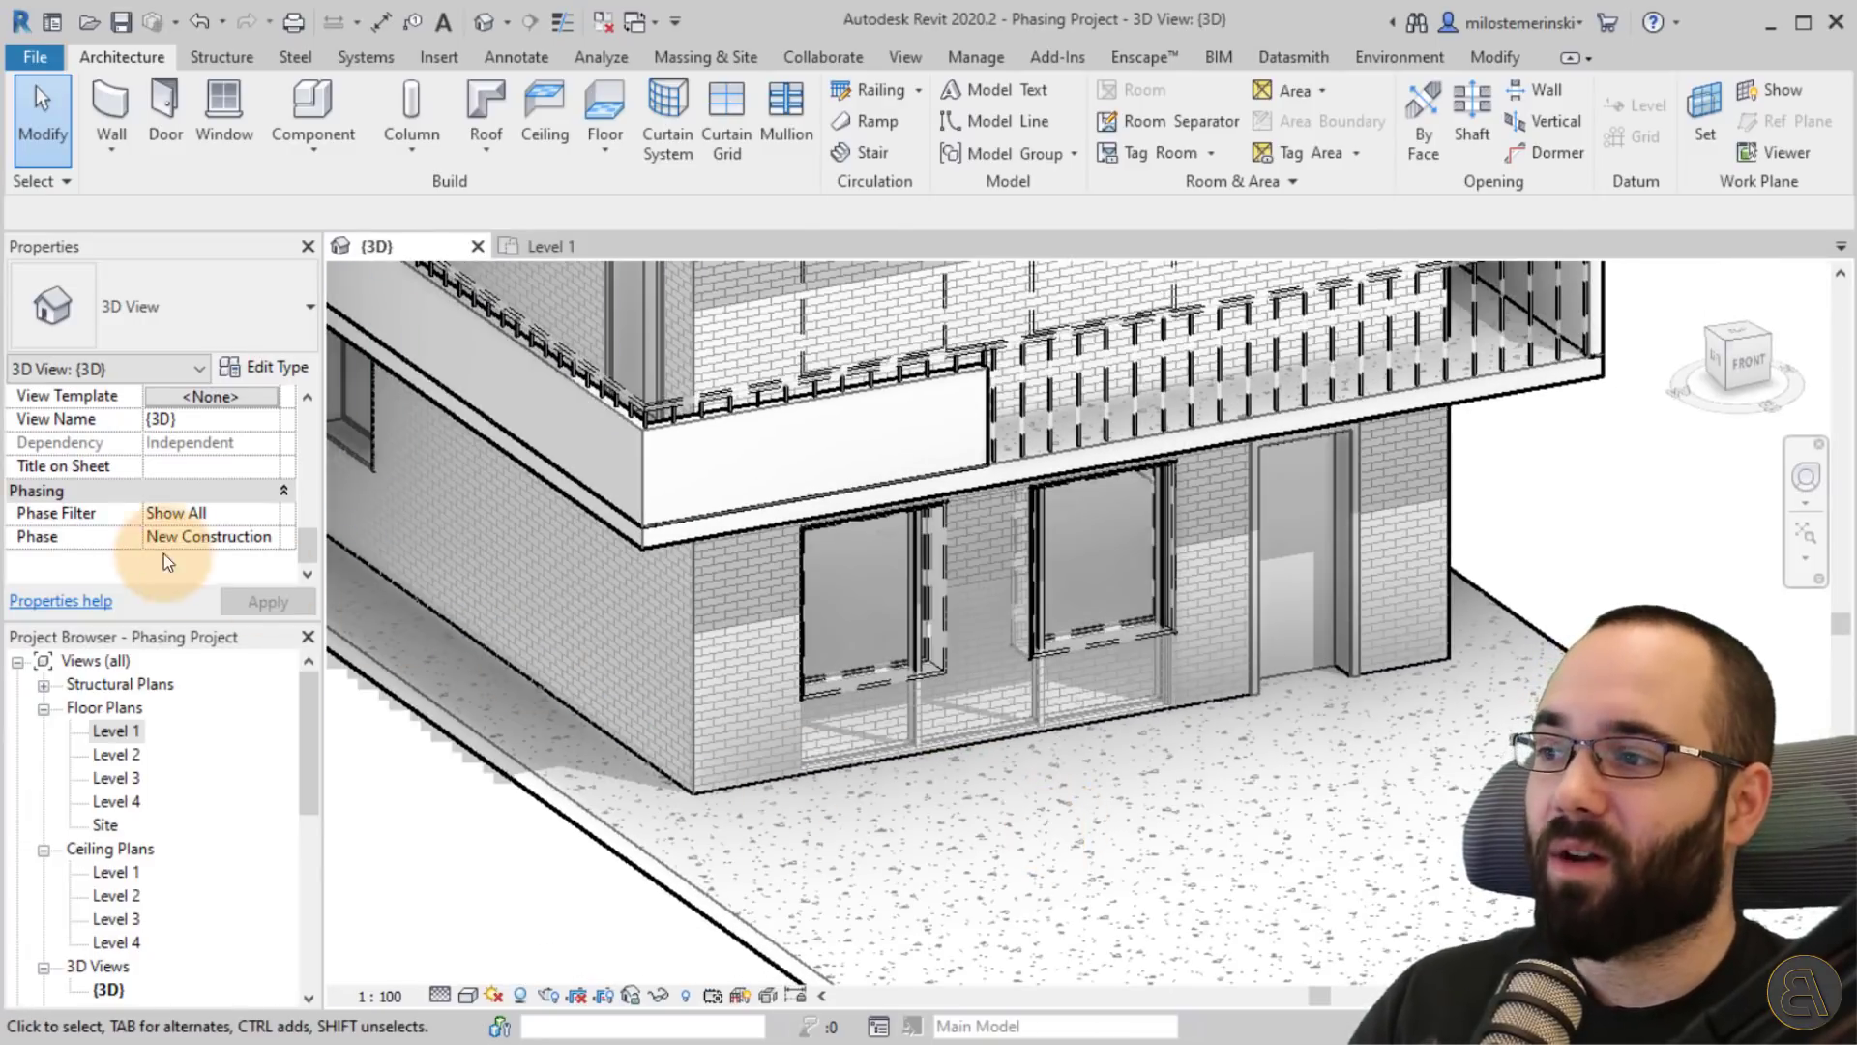
# Review the building in 3D with the Show Complete phase filter and restore the filter to Show All.
pyautogui.click(275, 517)
pyautogui.click(218, 578)
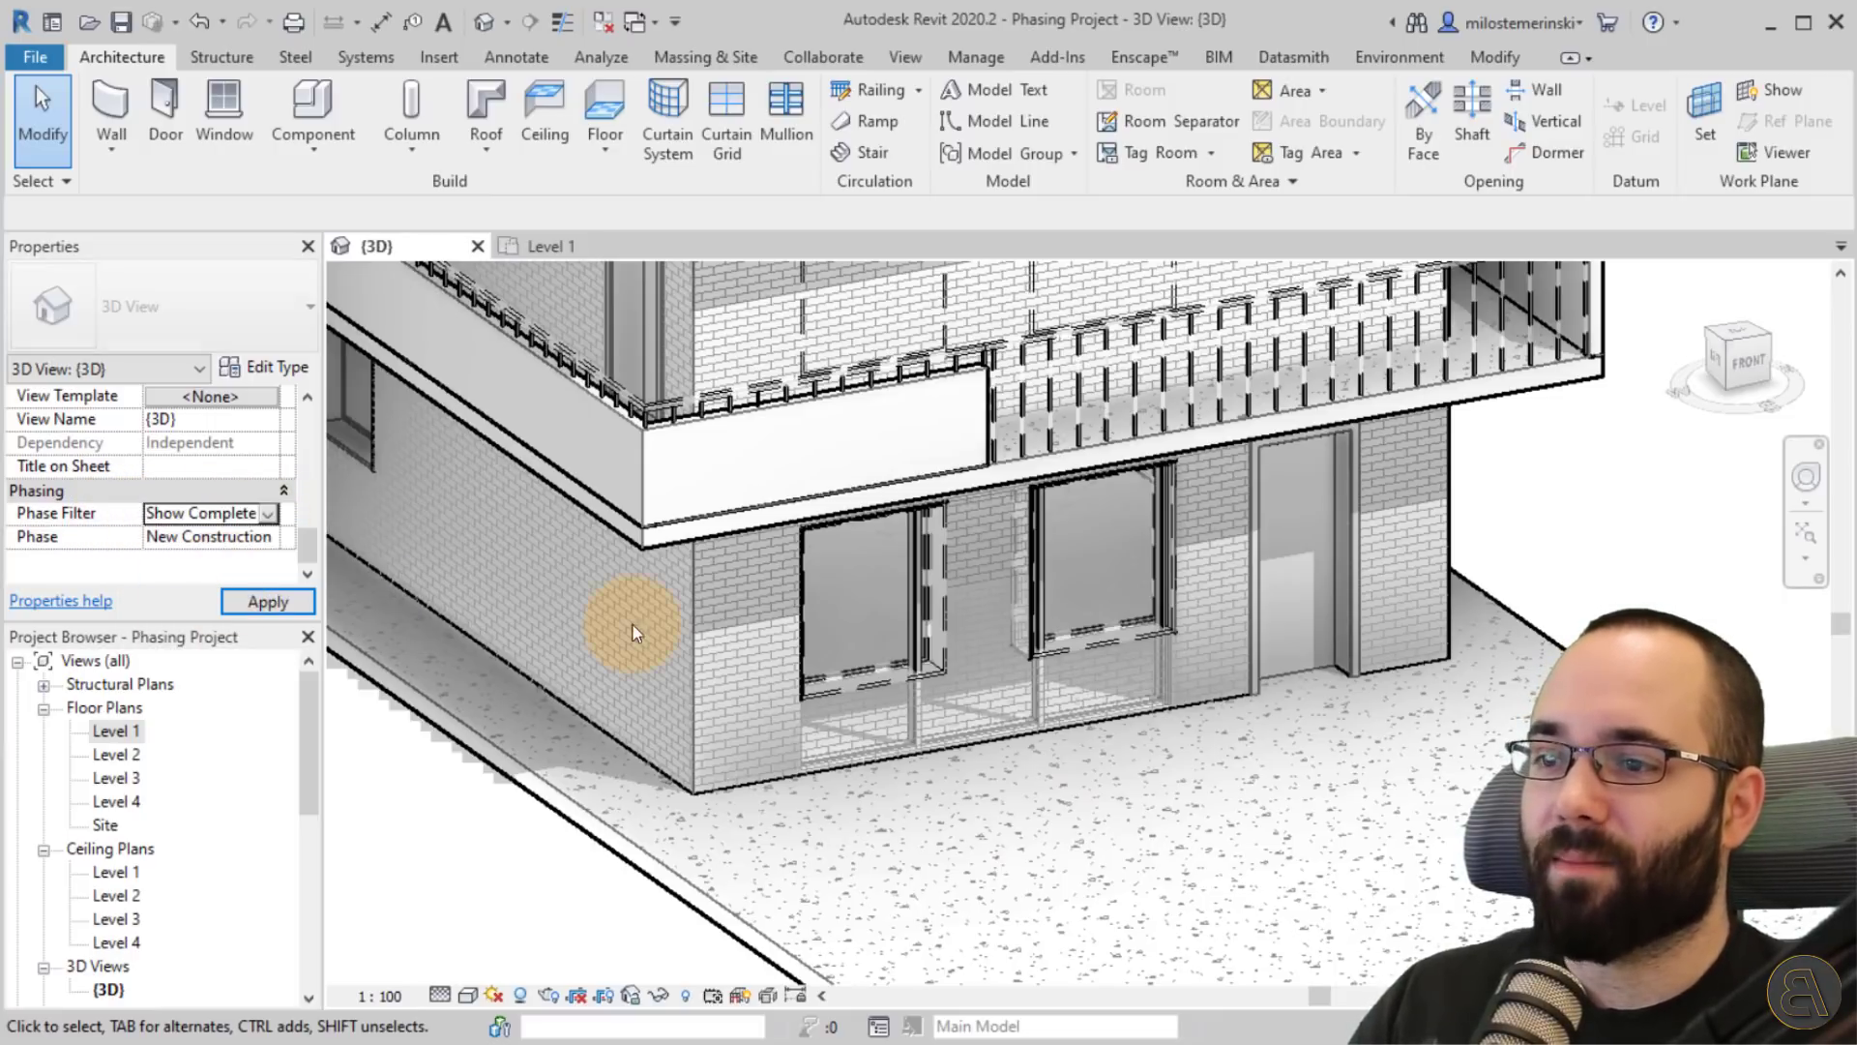
pyautogui.scroll(-3, 1146, 801)
pyautogui.keyDown('shift'); pyautogui.moveTo(1174, 784); pyautogui.dragTo(1339, 849, button='middle'); pyautogui.keyUp('shift')
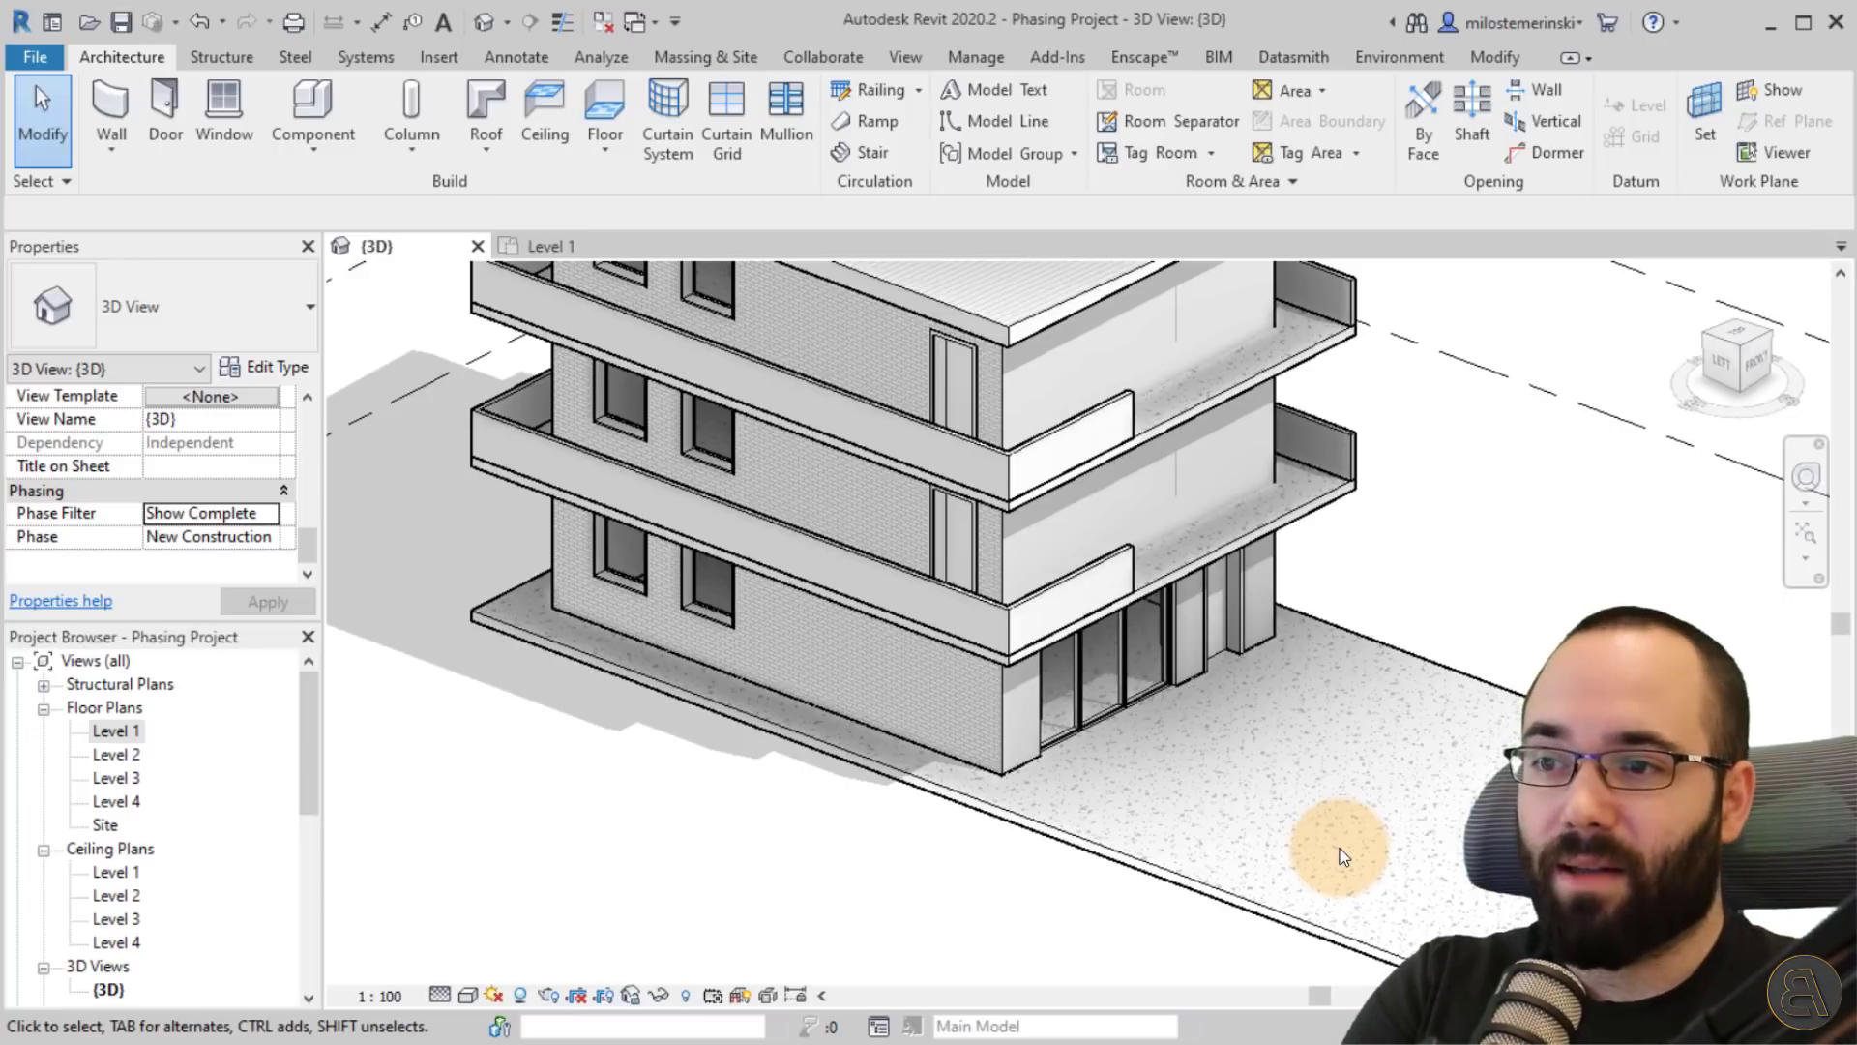
pyautogui.keyDown('shift'); pyautogui.moveTo(1369, 784); pyautogui.dragTo(1103, 458, button='middle'); pyautogui.keyUp('shift')
pyautogui.scroll(2, 1105, 717)
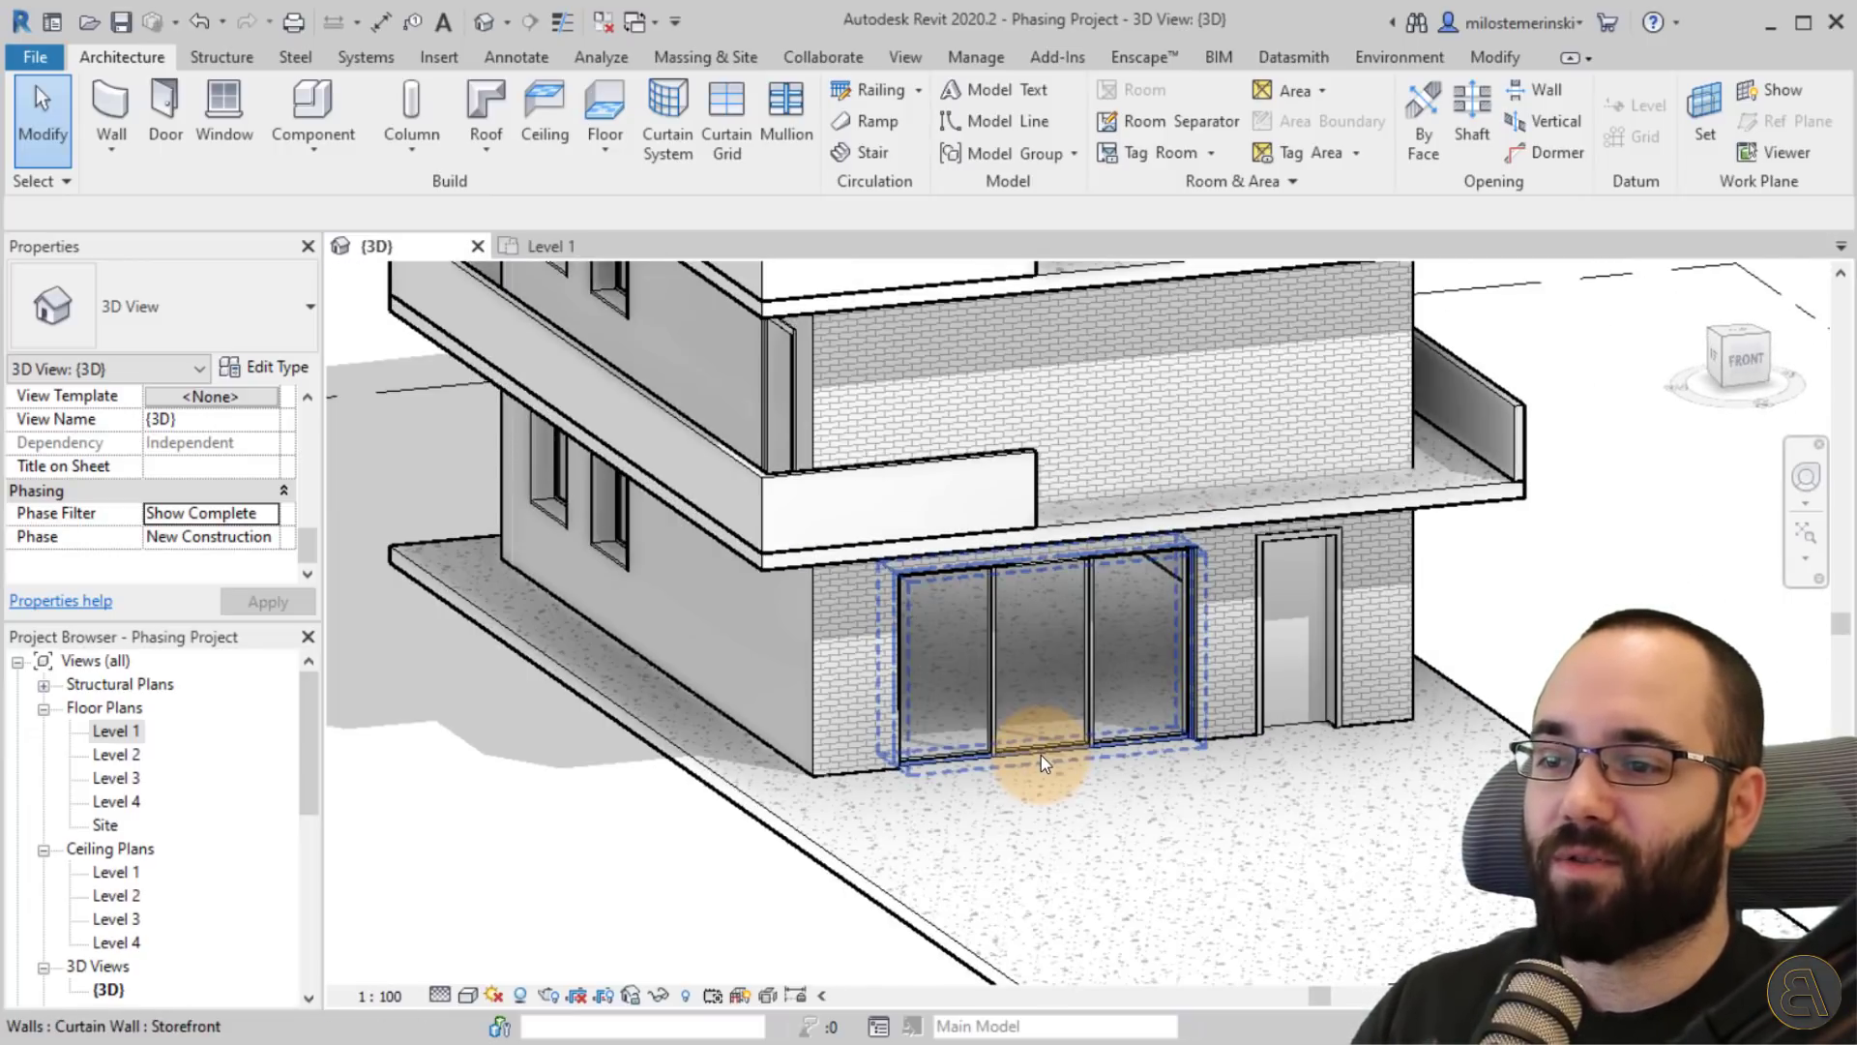
pyautogui.click(1040, 754)
pyautogui.press('Escape')
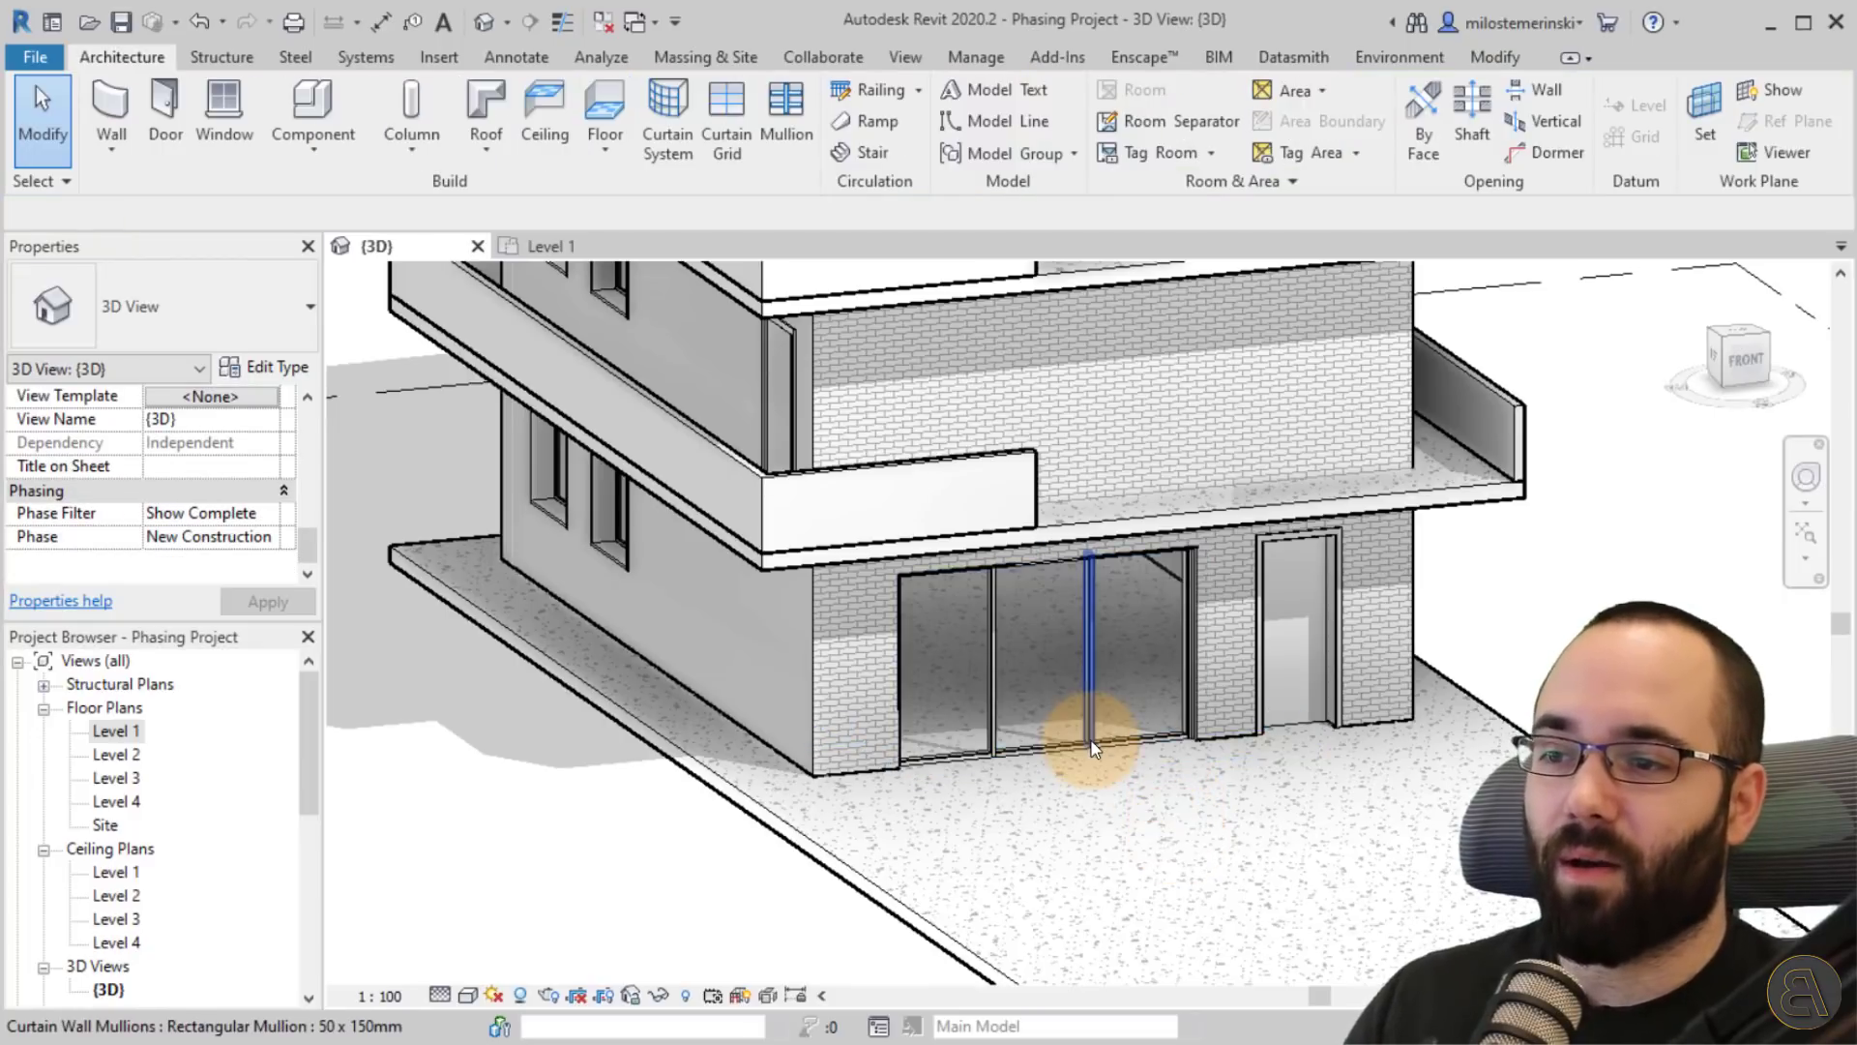
pyautogui.scroll(-3, 1198, 797)
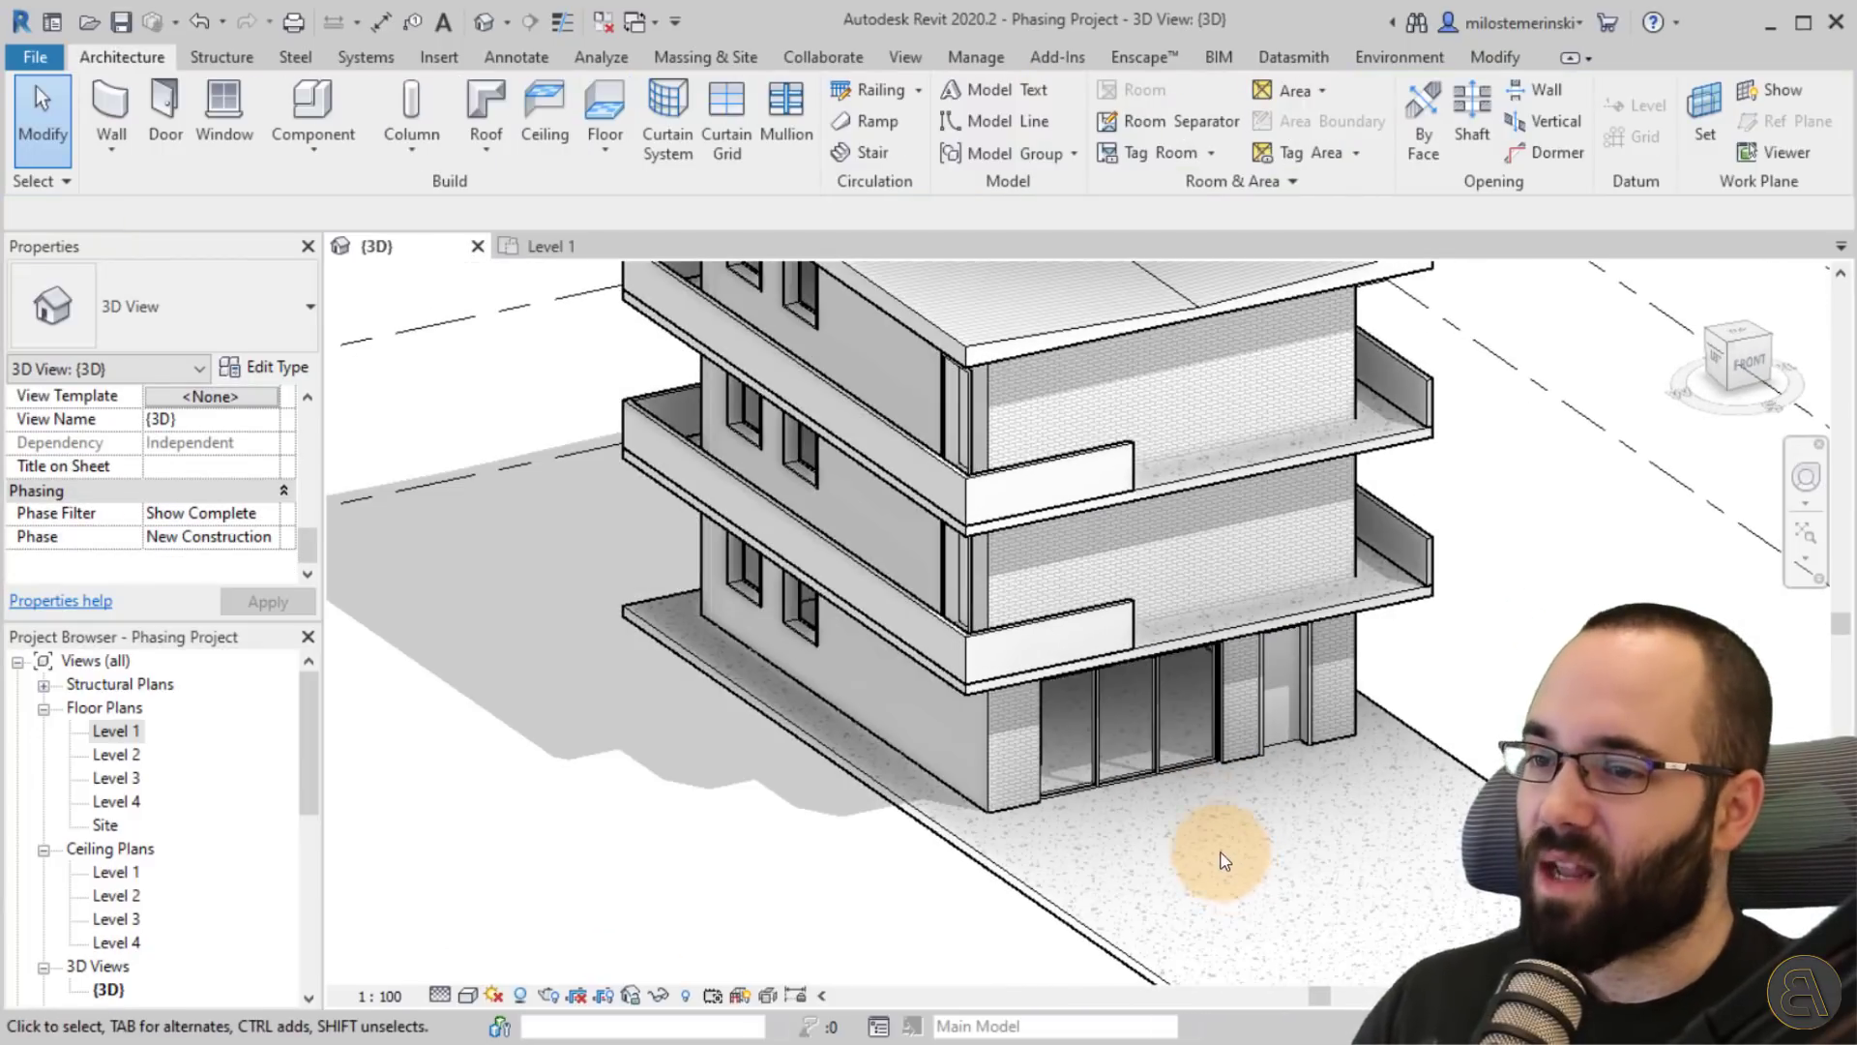
pyautogui.click(271, 515)
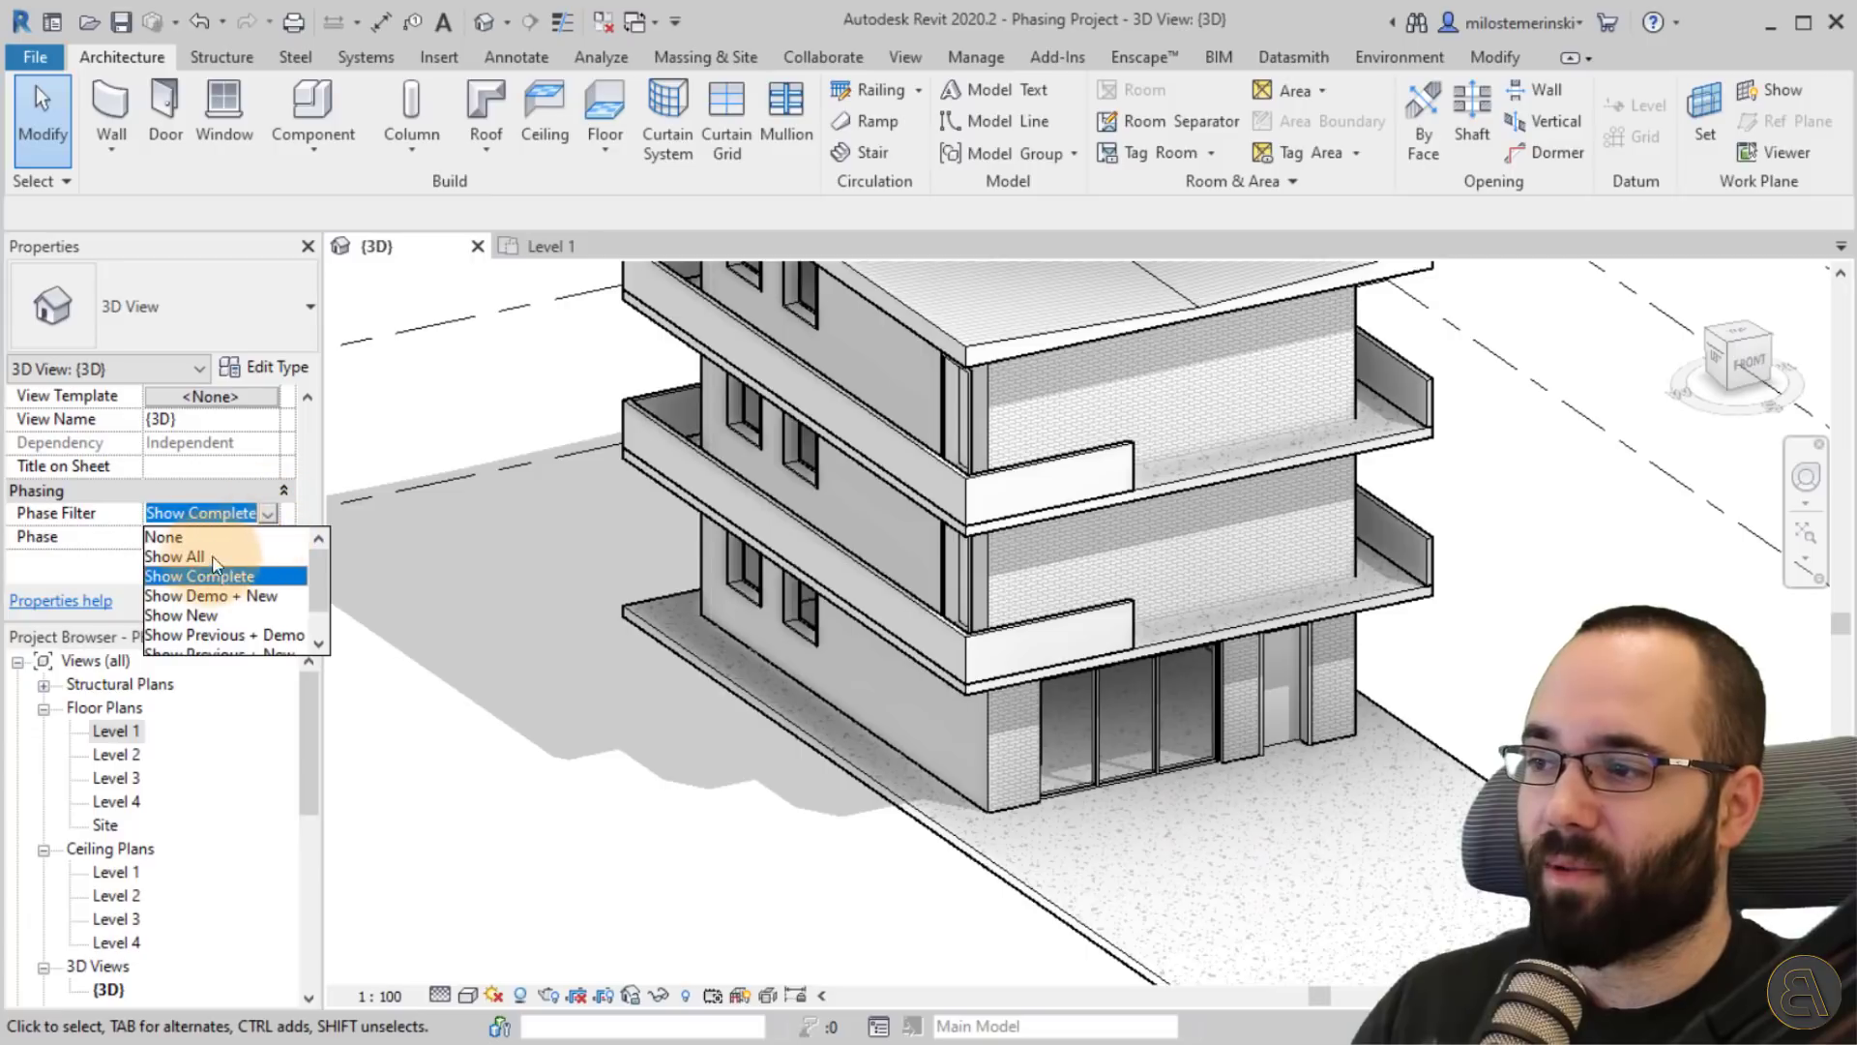
pyautogui.click(182, 561)
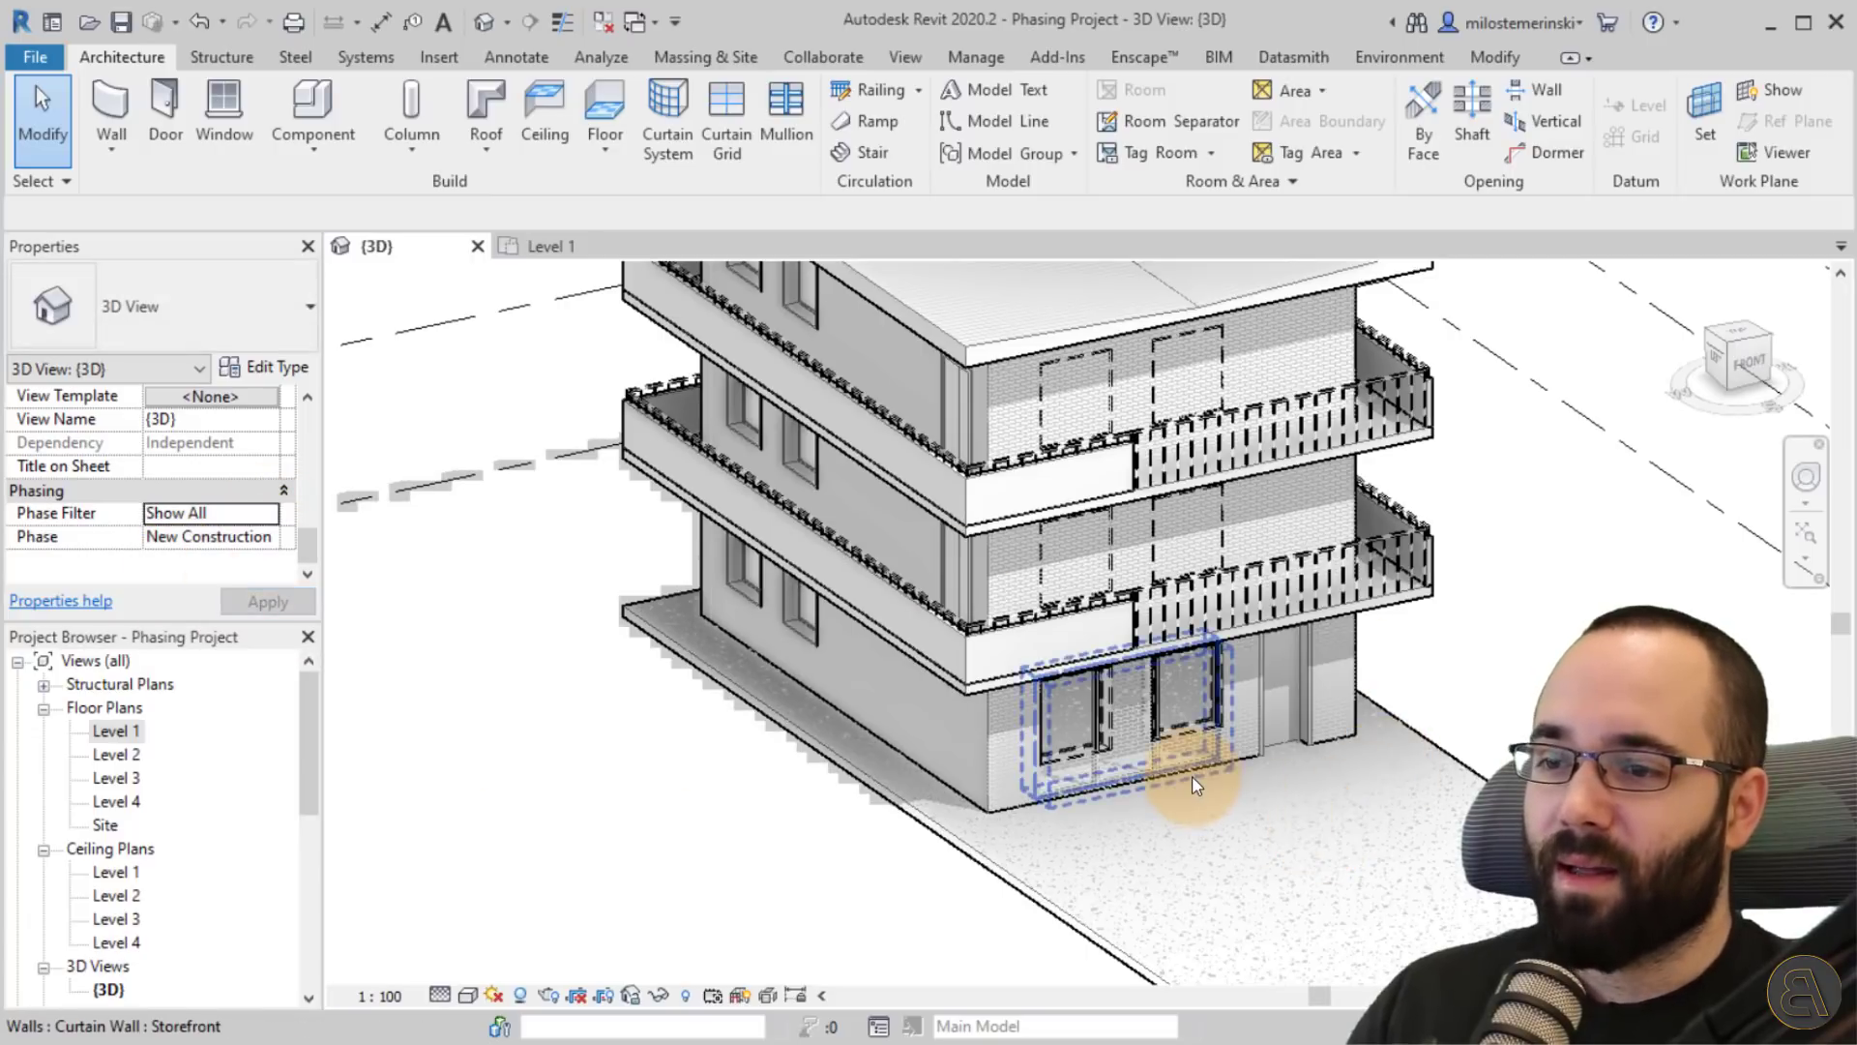
# Copy the ground-floor Storefront curtain wall and paste it aligned to Level 2 and Level 3.
pyautogui.click(1185, 774)
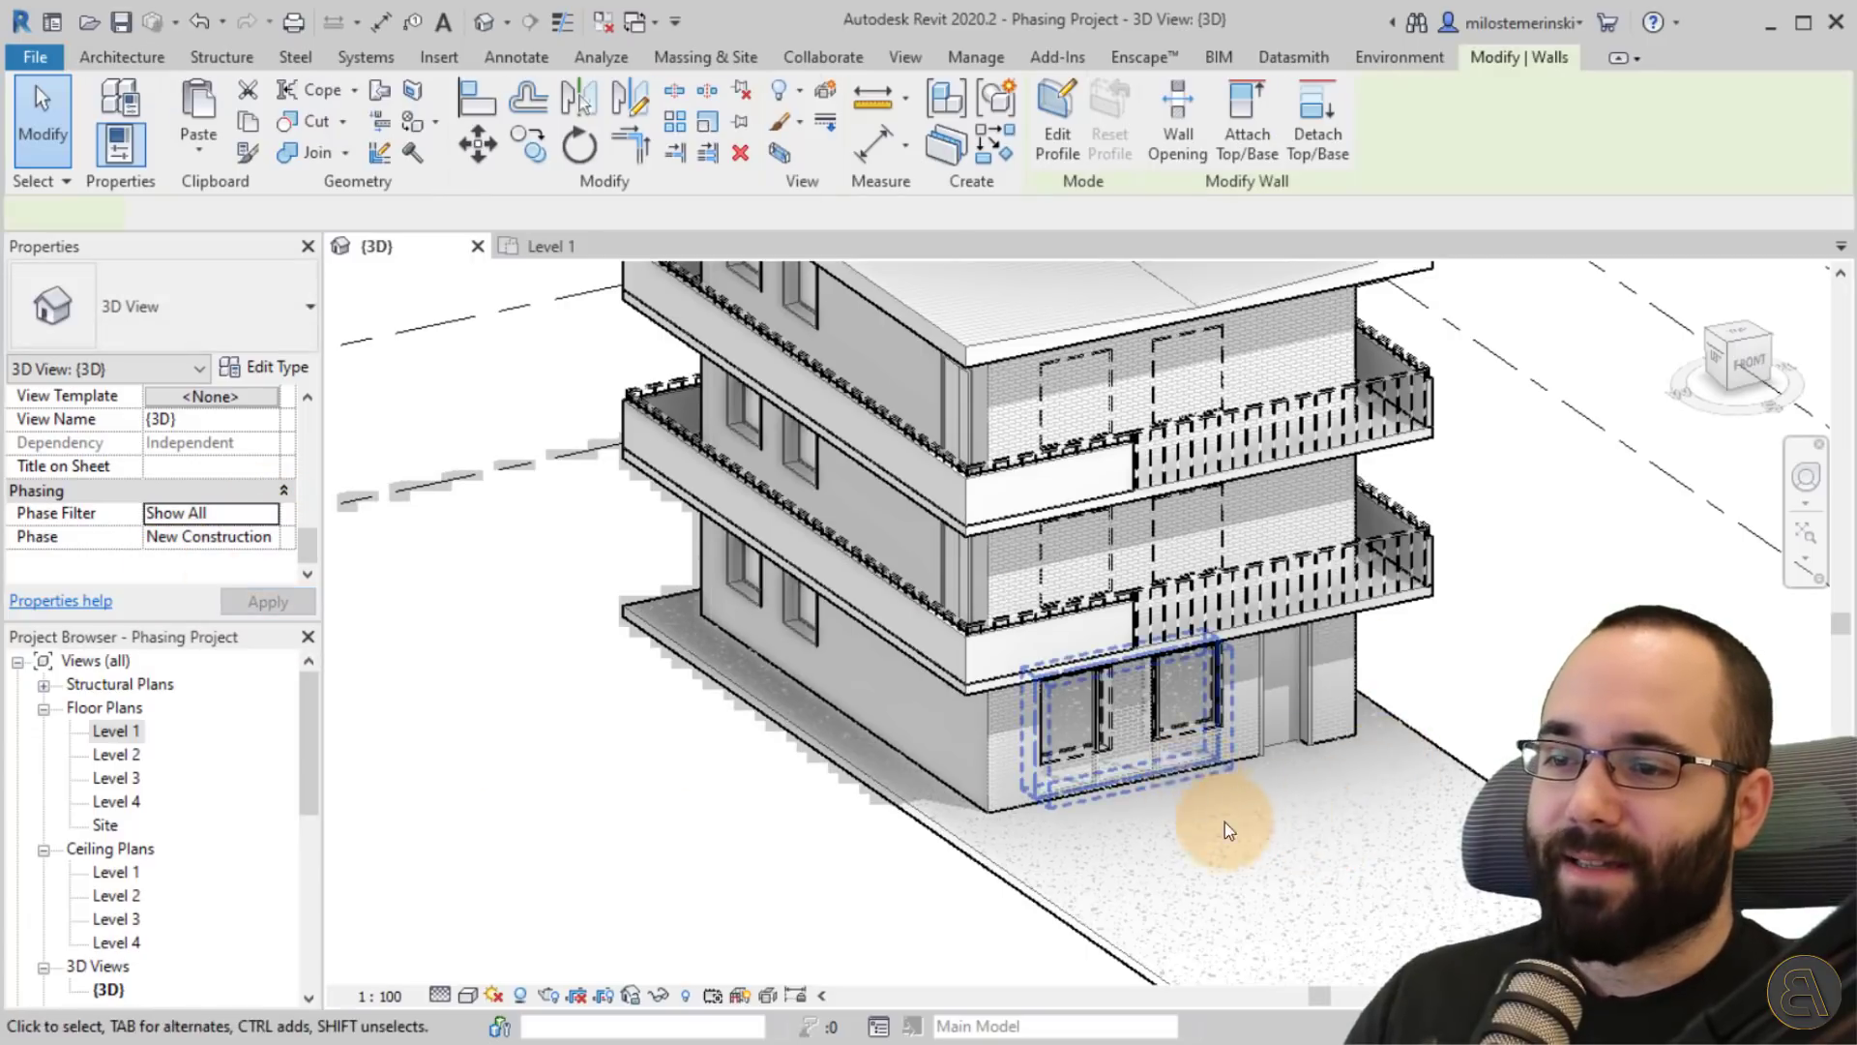
pyautogui.click(198, 147)
pyautogui.click(232, 248)
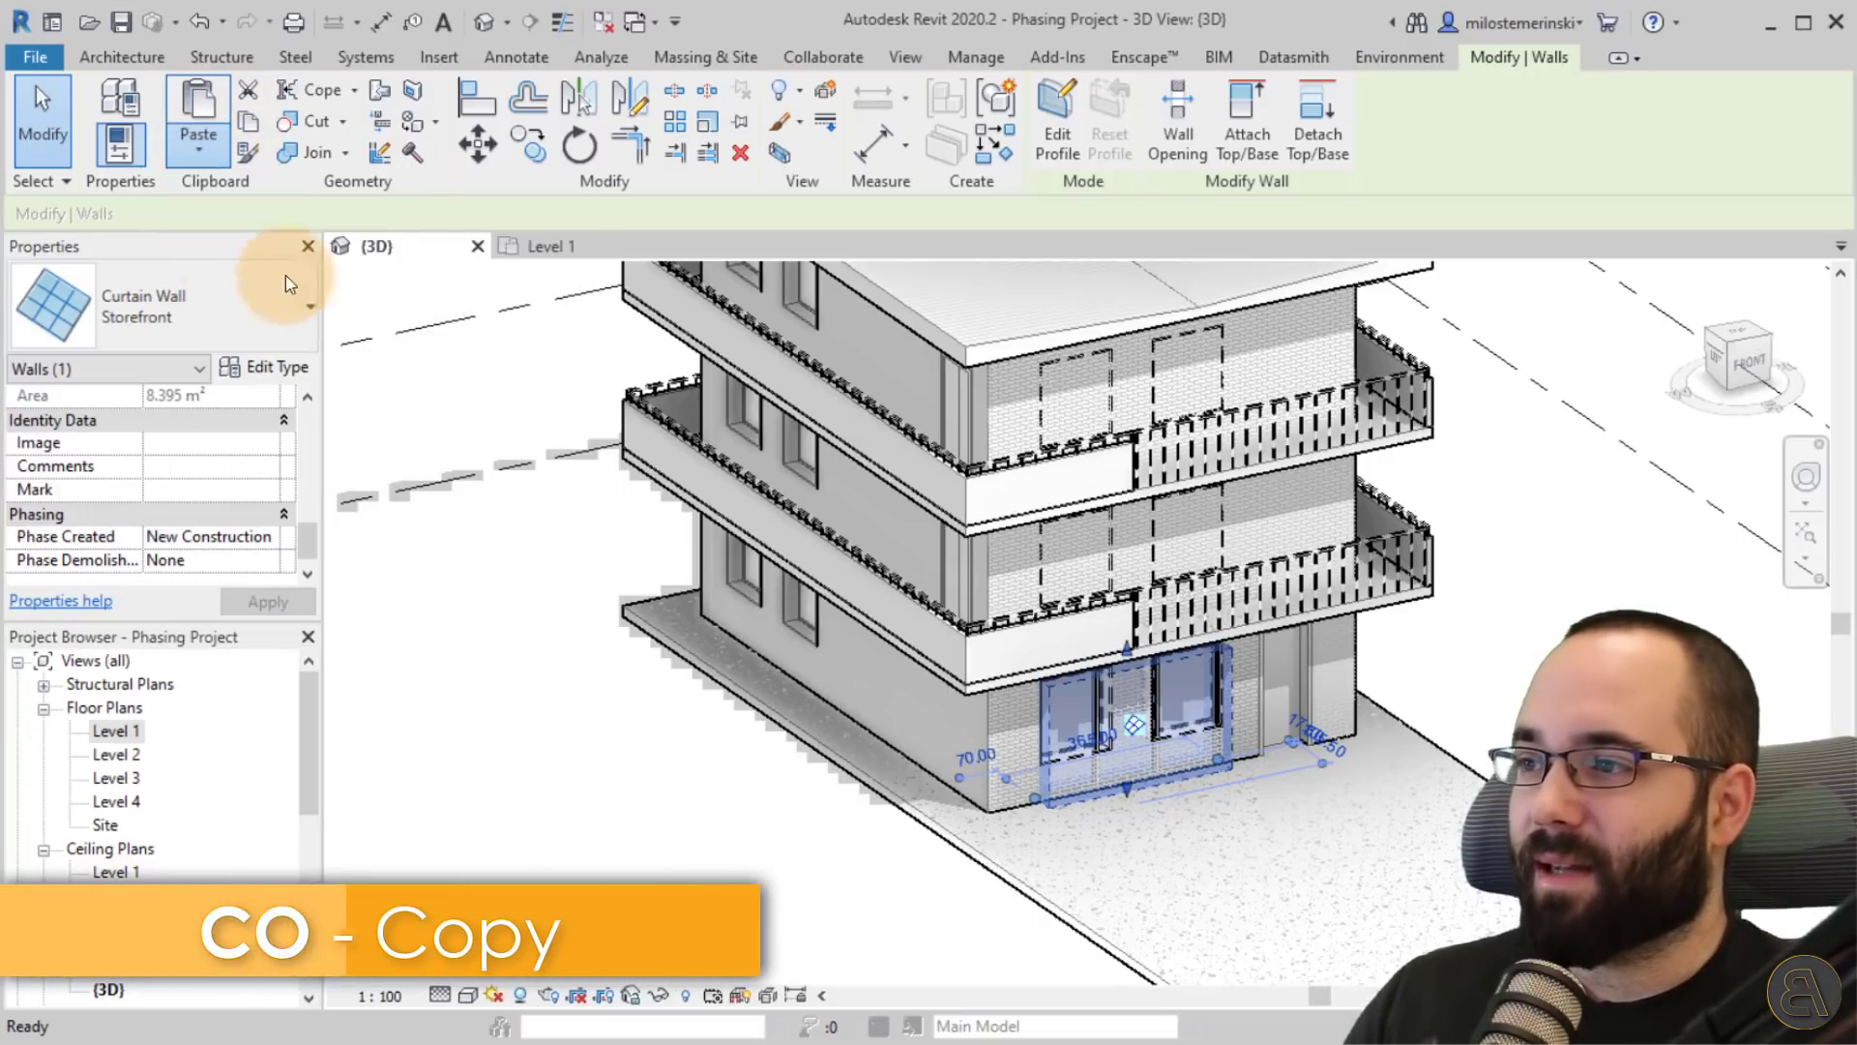
pyautogui.click(538, 397)
pyautogui.keyDown('shift'); pyautogui.click(534, 410); pyautogui.keyUp('shift')
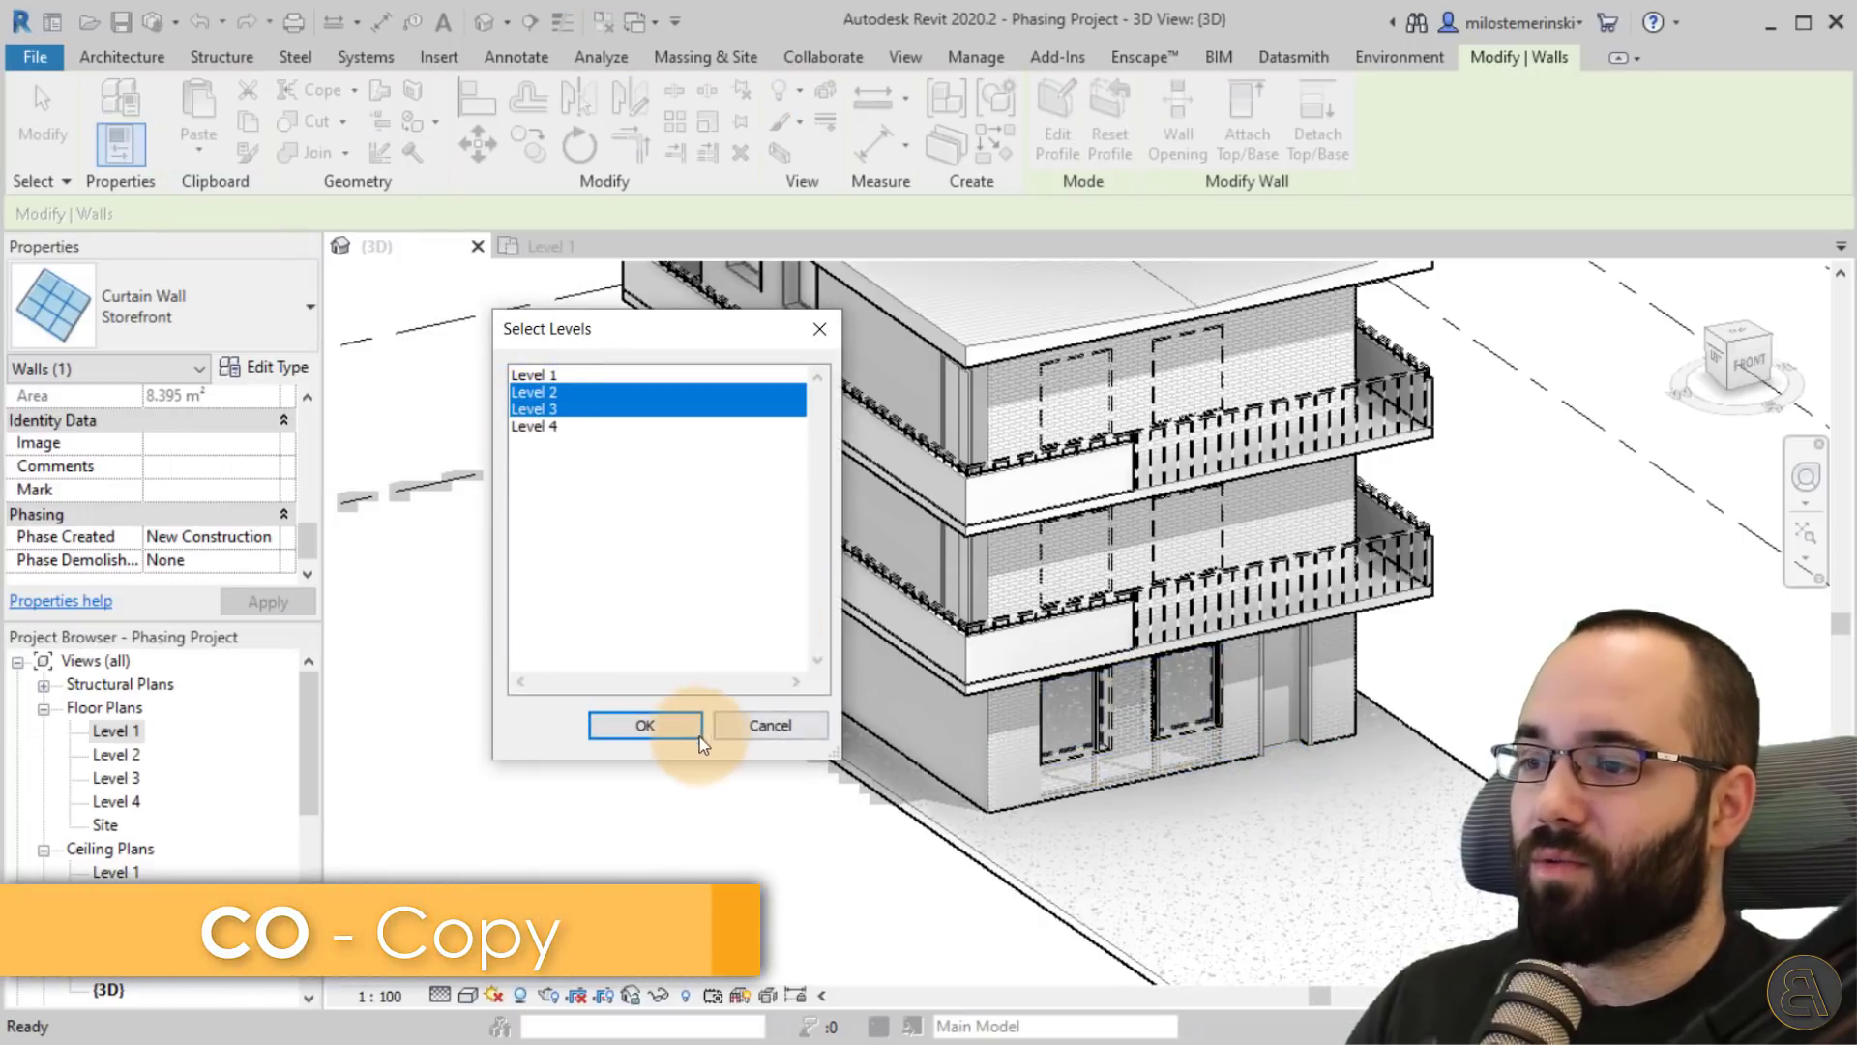
pyautogui.click(645, 725)
pyautogui.press('Escape')
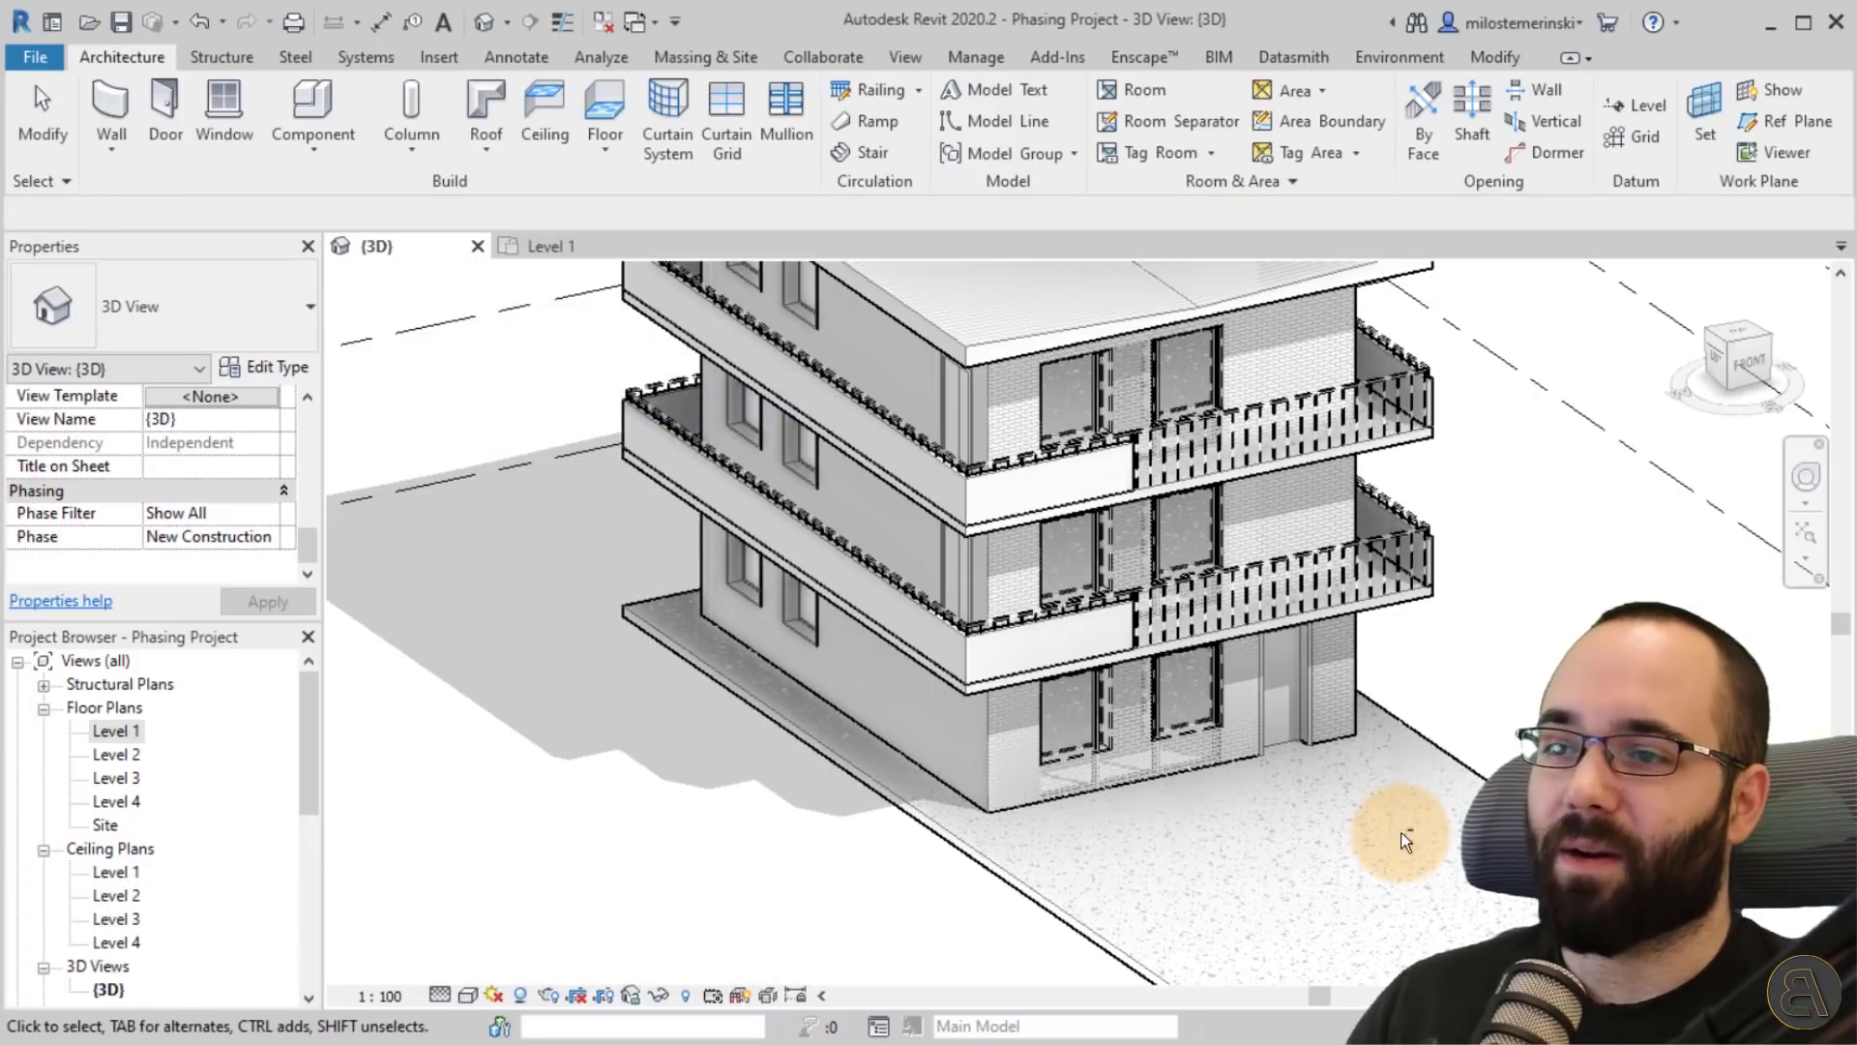
# Examine the front balconies in 3D and compare them with the before-and-after reference photo of the building.
pyautogui.moveTo(1397, 841)
pyautogui.keyDown('shift'); pyautogui.mouseDown(button='middle')
pyautogui.moveTo(1277, 725)
pyautogui.moveTo(1372, 867)
pyautogui.moveTo(1461, 875)
pyautogui.moveTo(1341, 852)
pyautogui.moveTo(1384, 850)
pyautogui.mouseUp(button='middle'); pyautogui.keyUp('shift')
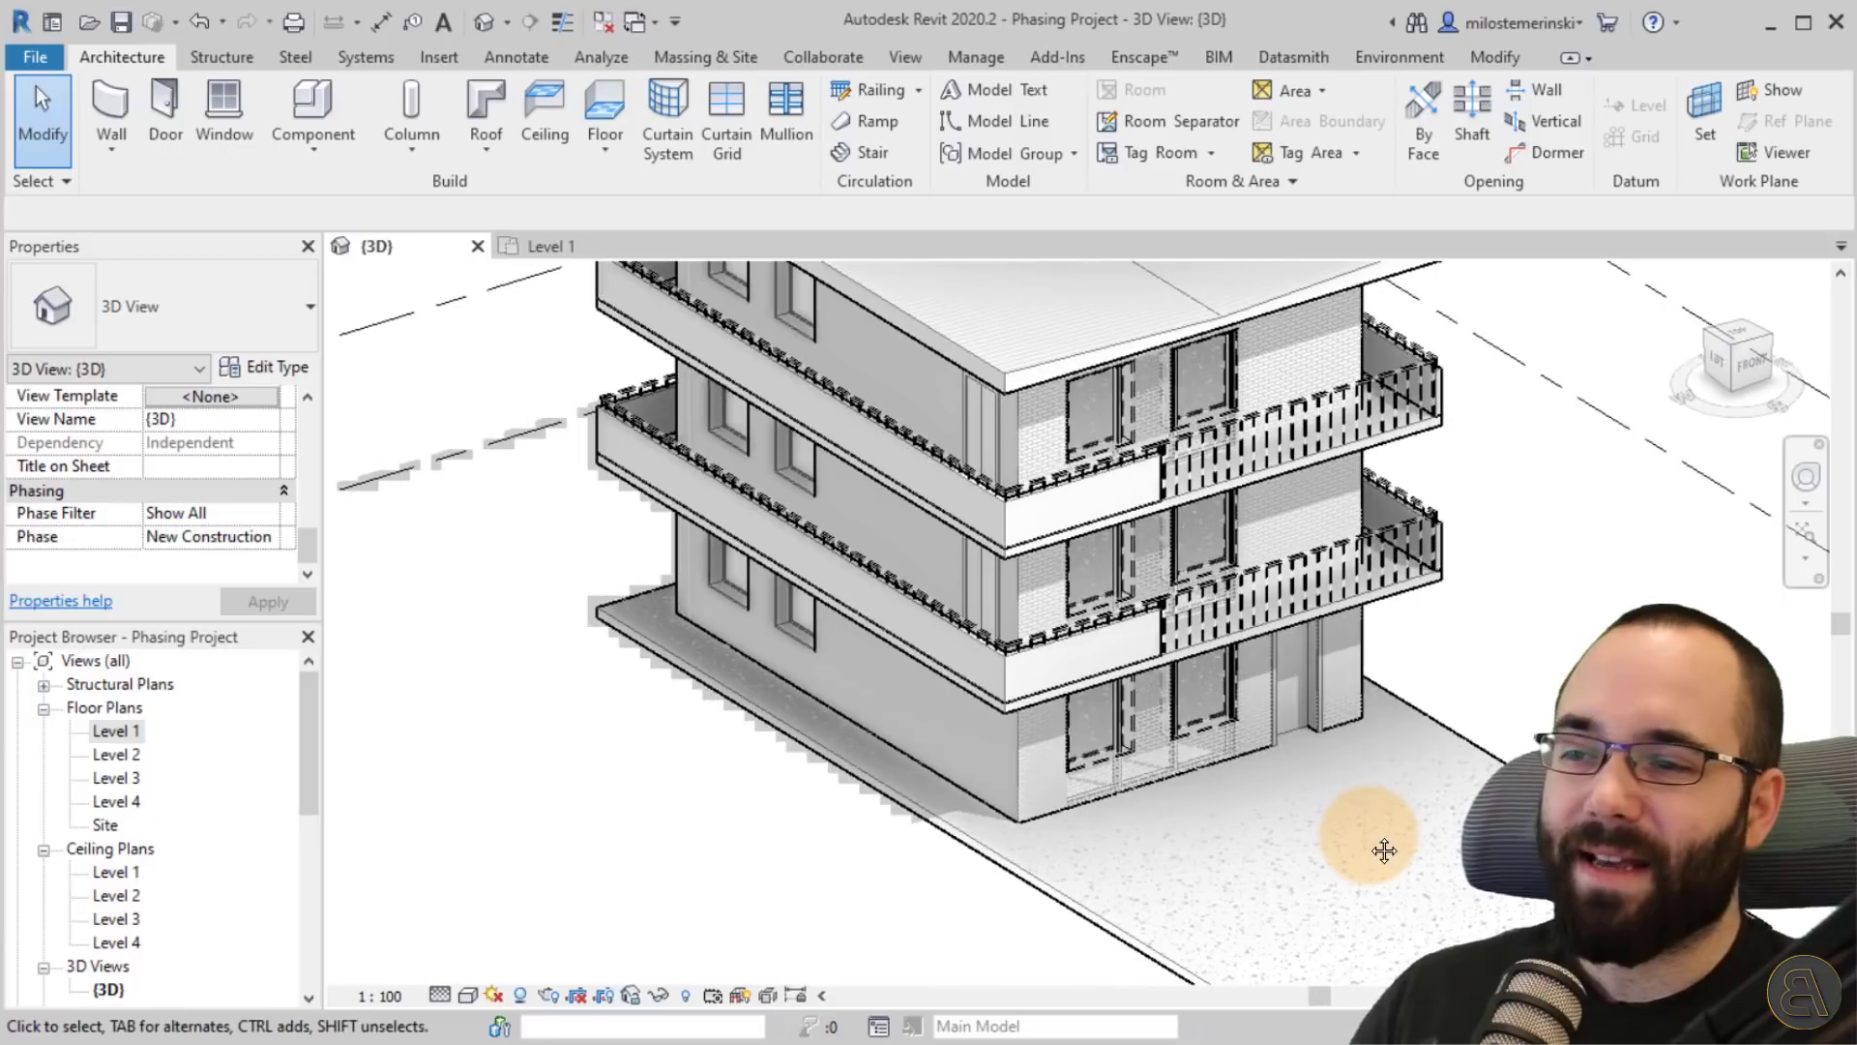
pyautogui.scroll(3, 1205, 695)
pyautogui.scroll(2, 851, 622)
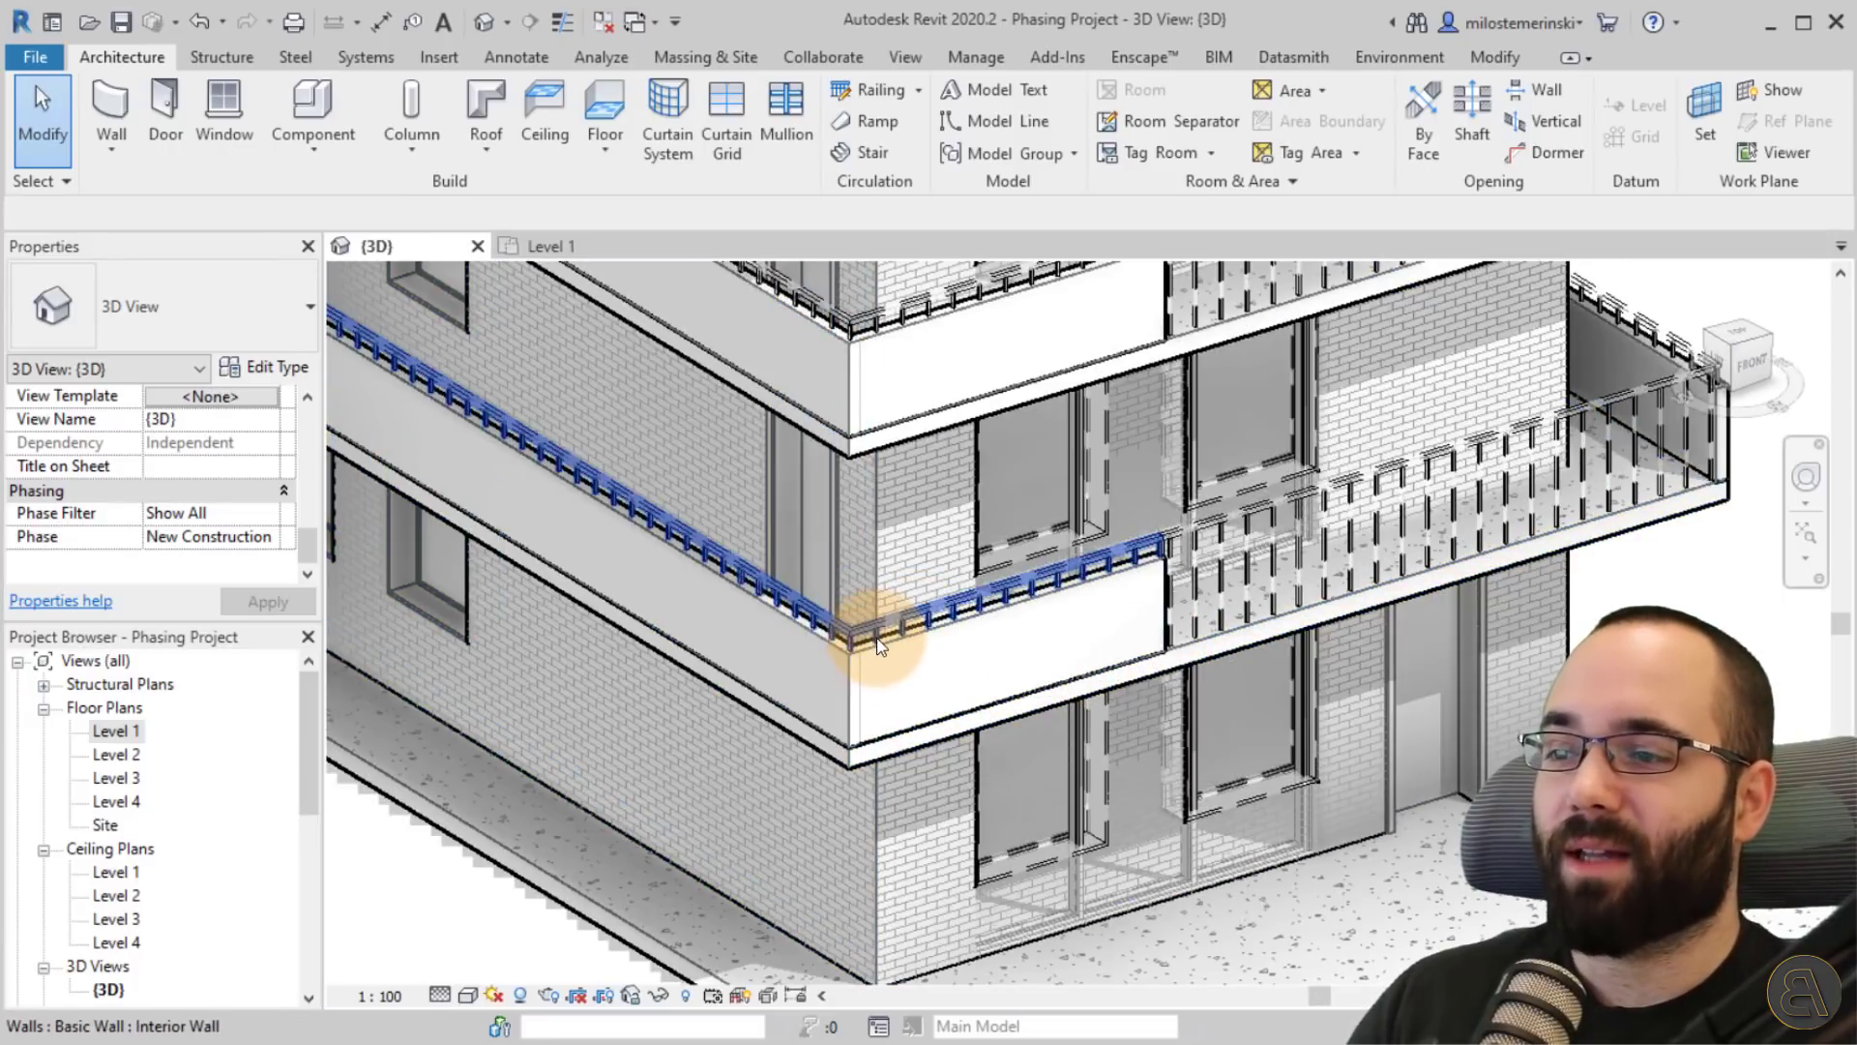
pyautogui.scroll(-2, 1016, 619)
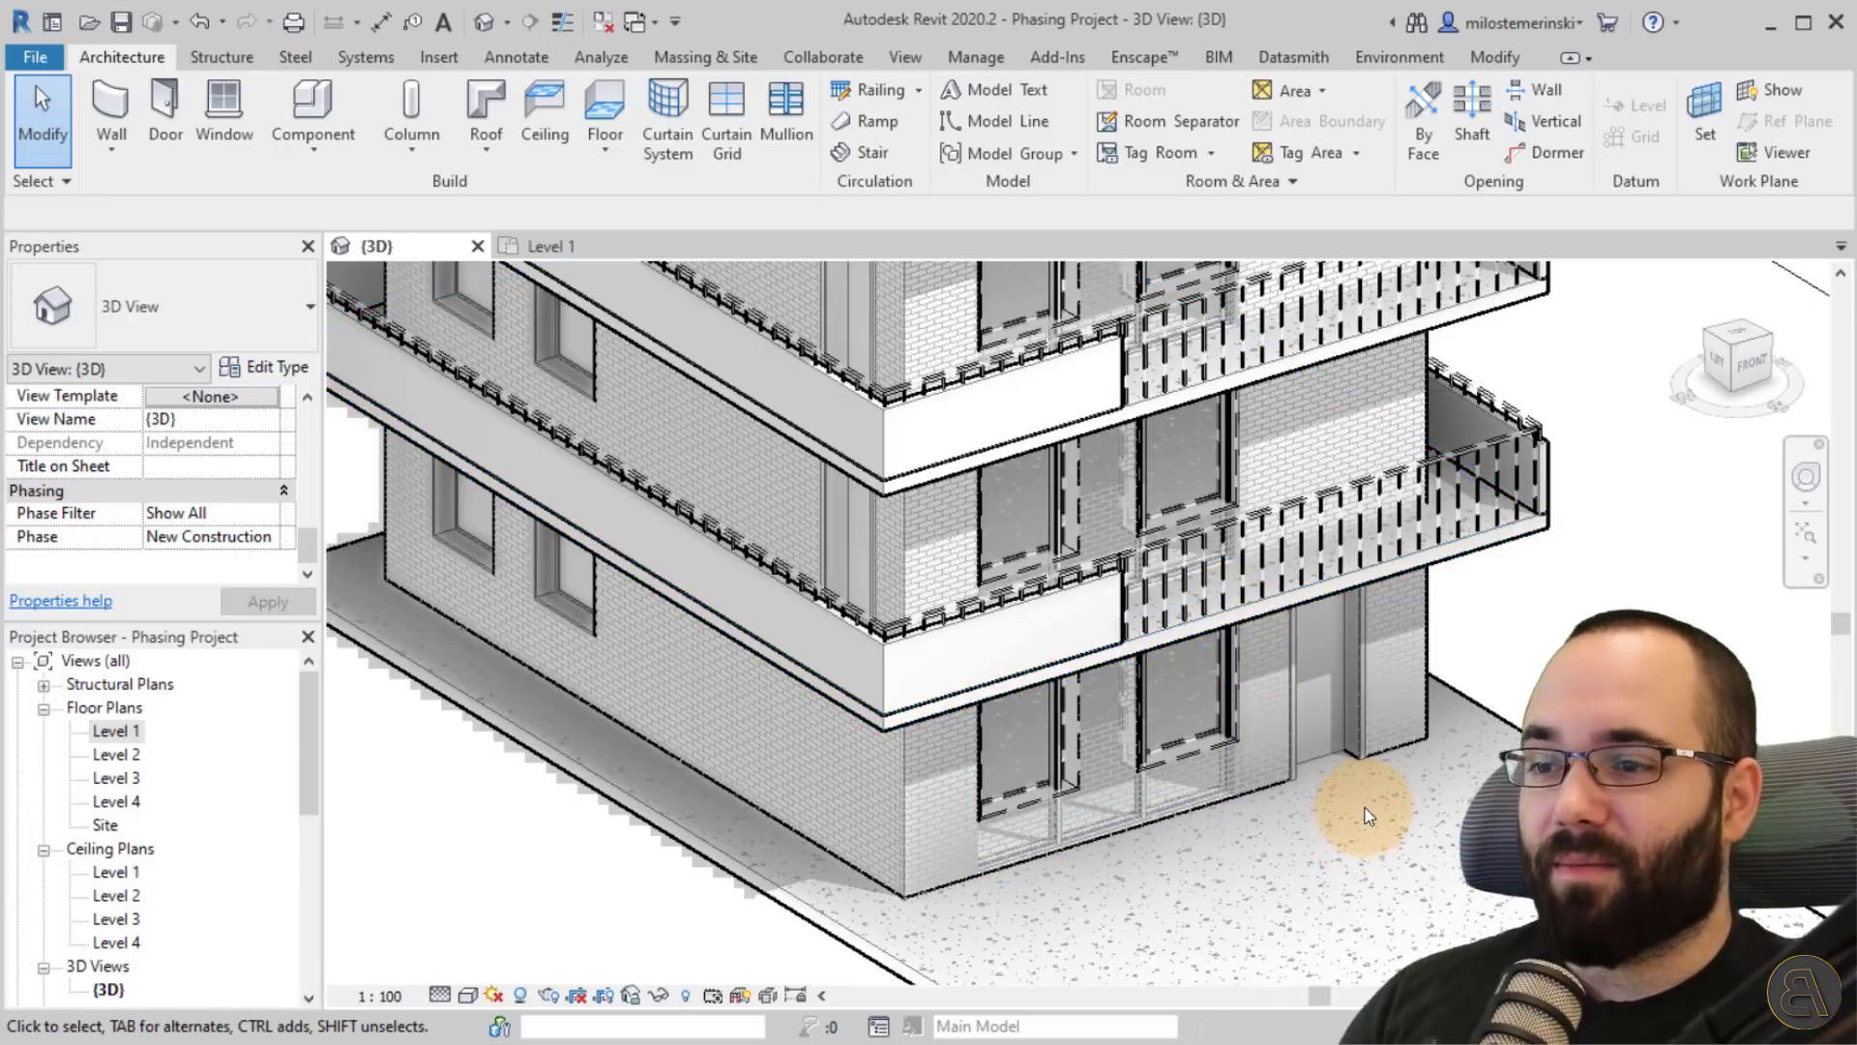
pyautogui.keyDown('shift'); pyautogui.moveTo(1367, 808); pyautogui.dragTo(1366, 830, button='middle'); pyautogui.keyUp('shift')
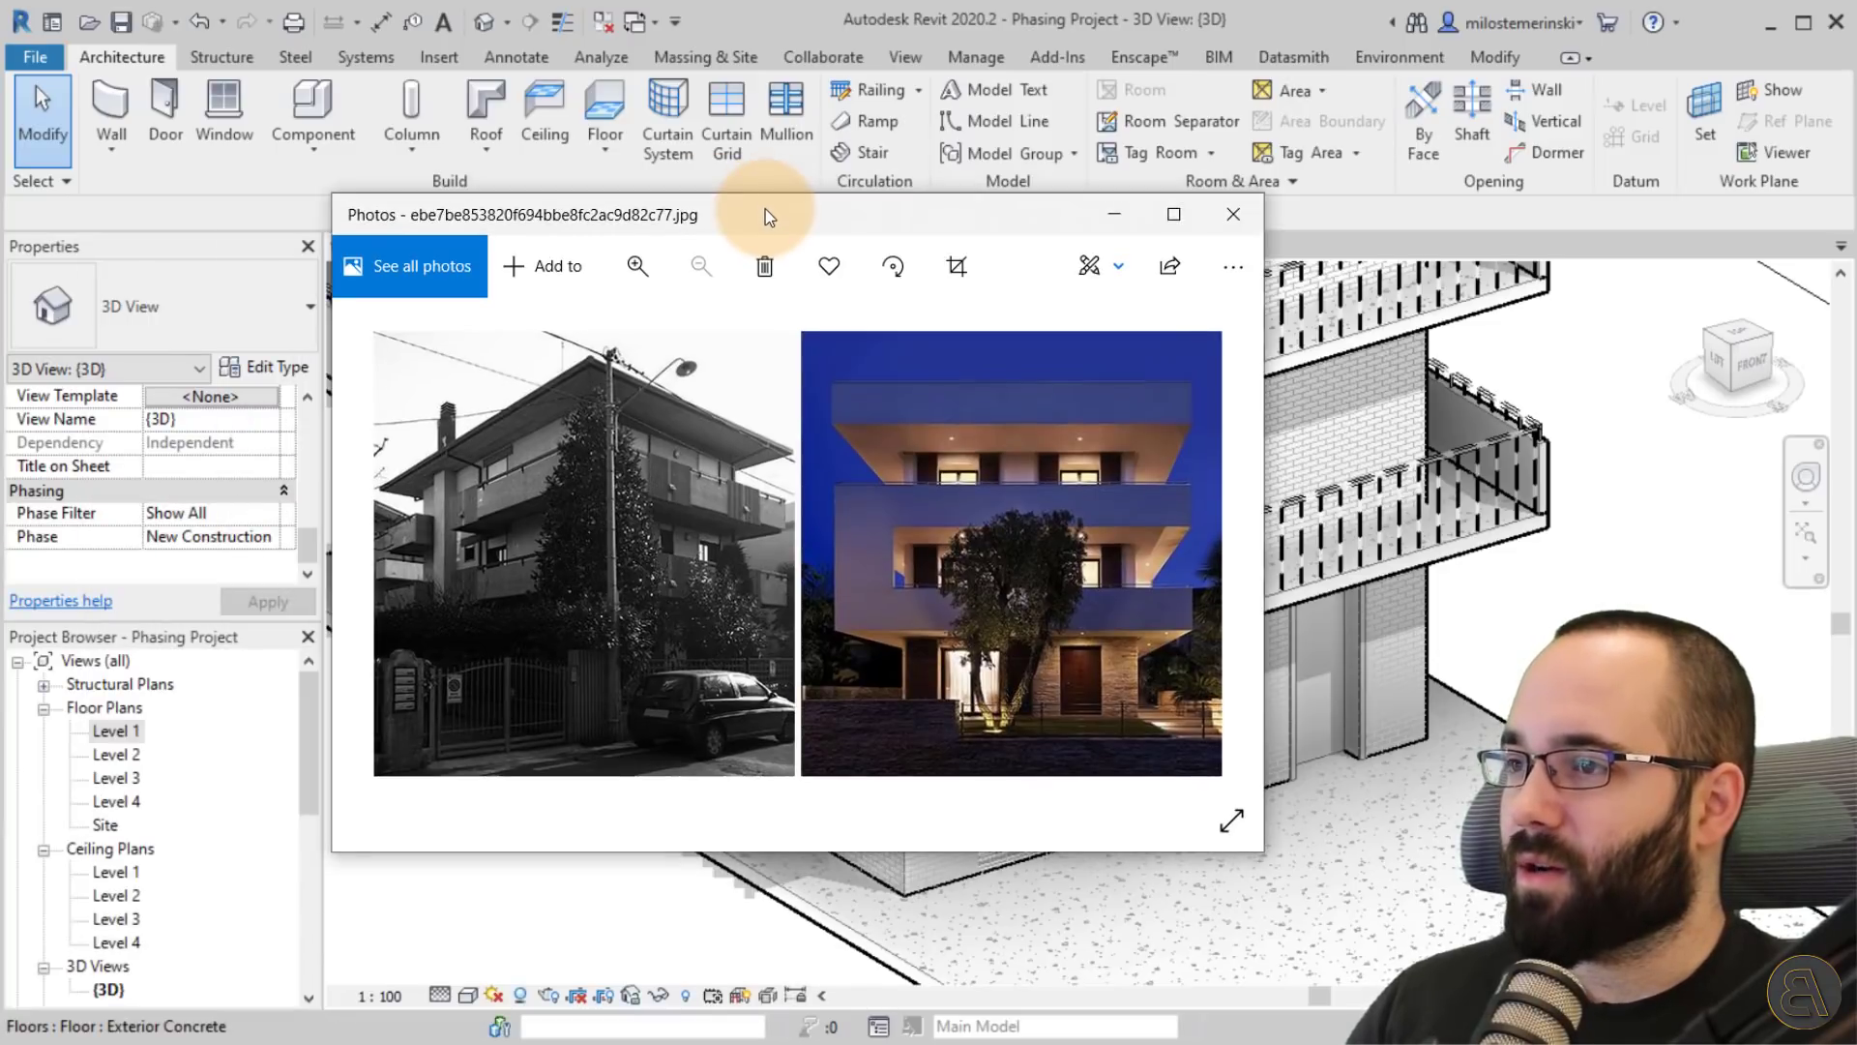
pyautogui.moveTo(764, 209); pyautogui.dragTo(768, 265)
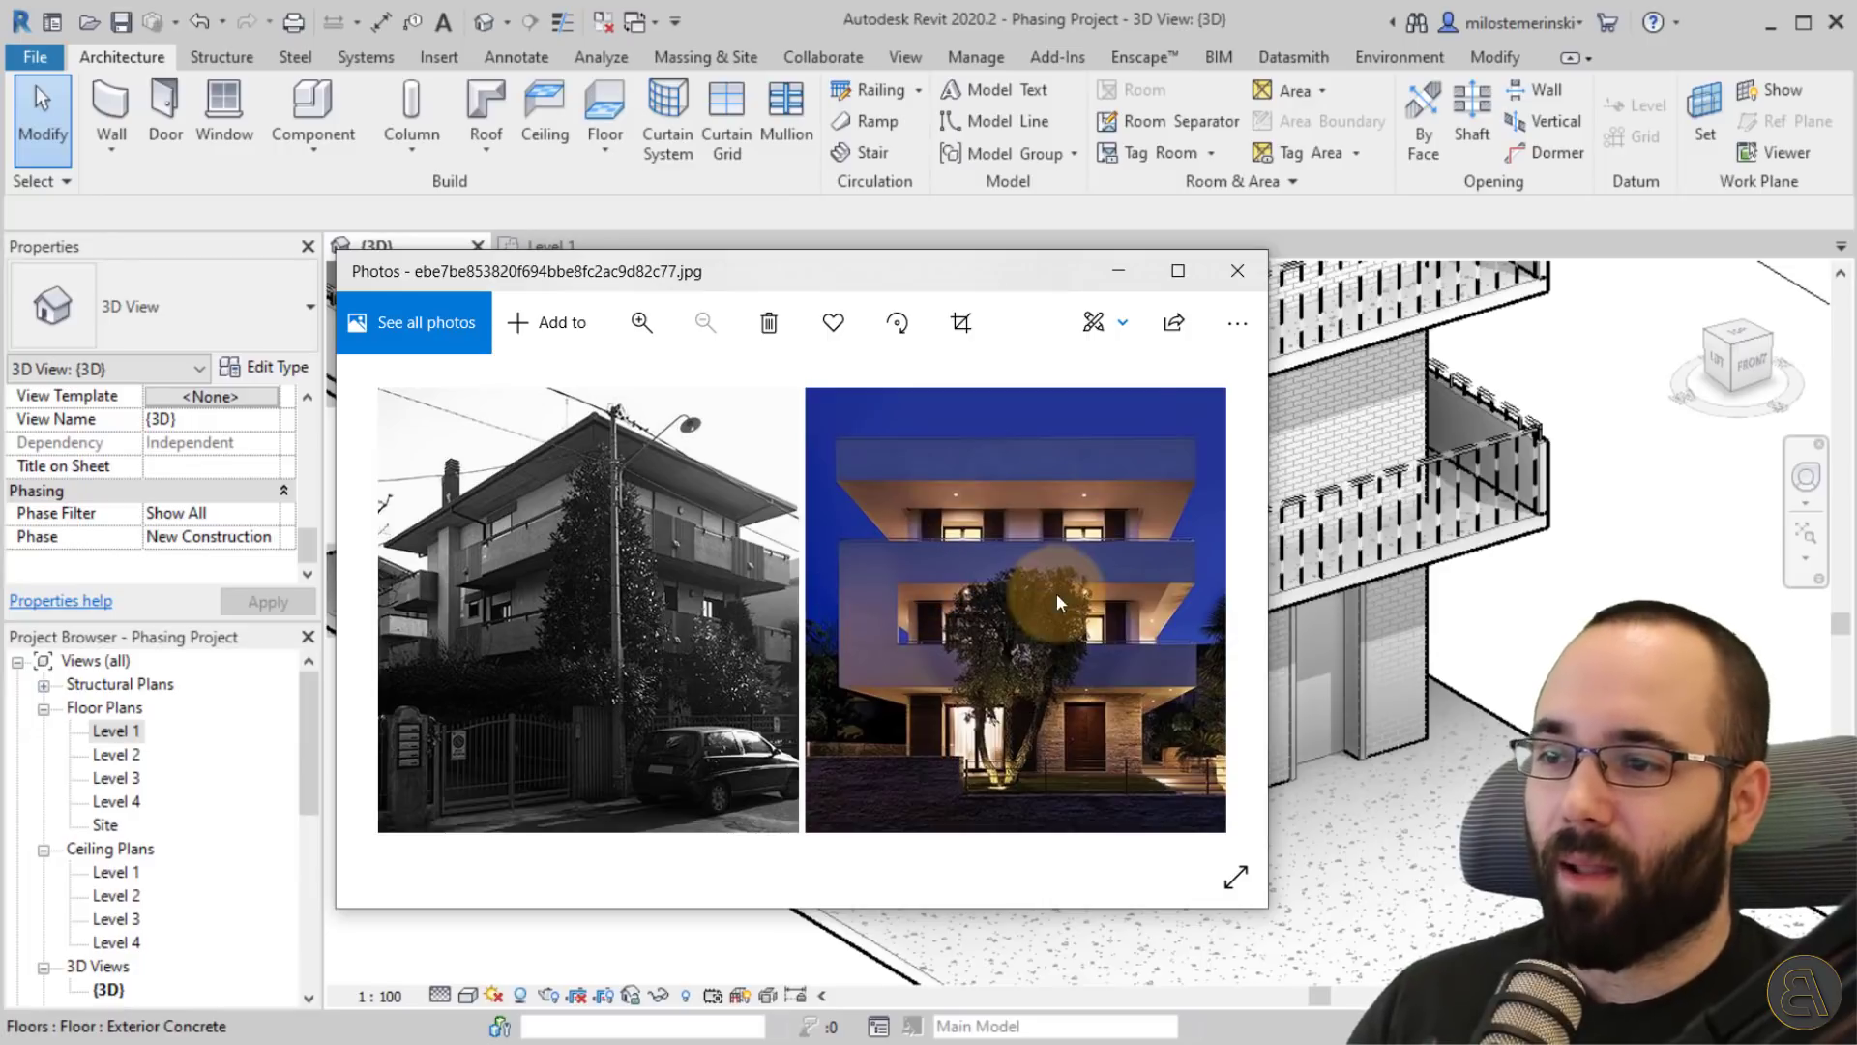
pyautogui.click(1119, 270)
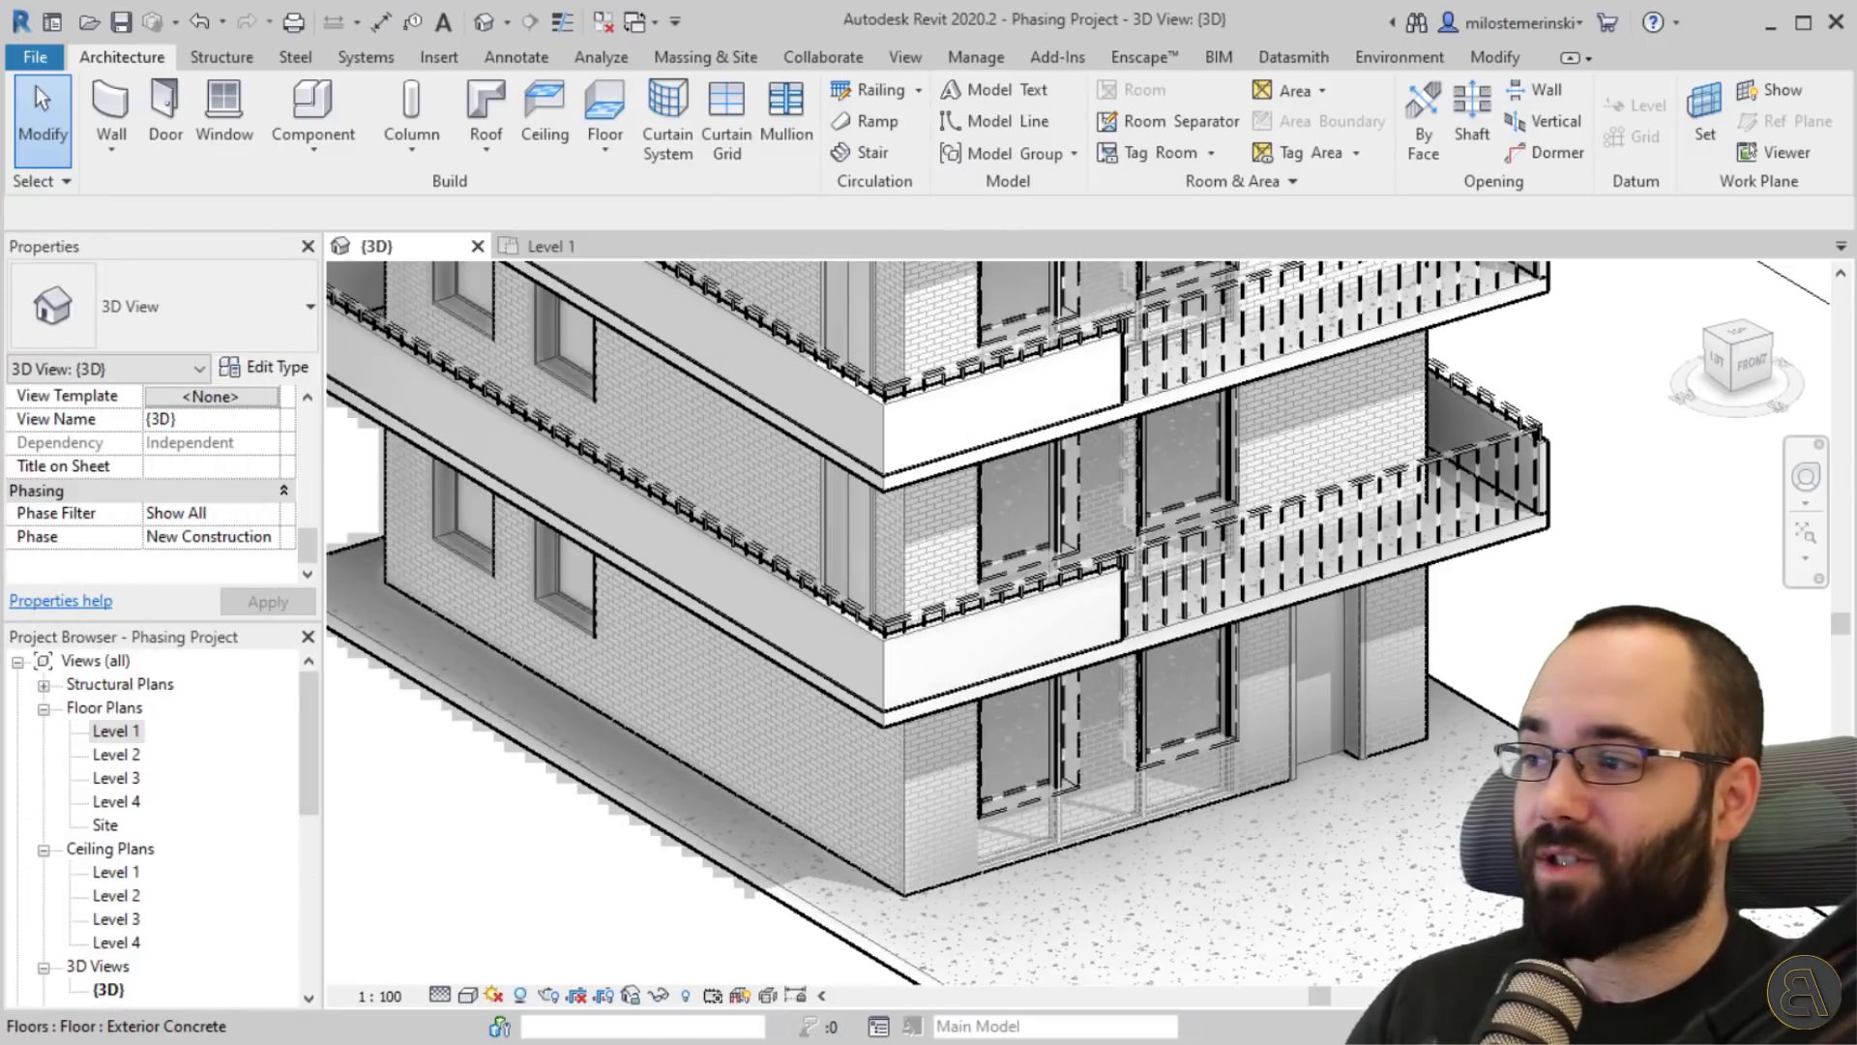
pyautogui.click(978, 677)
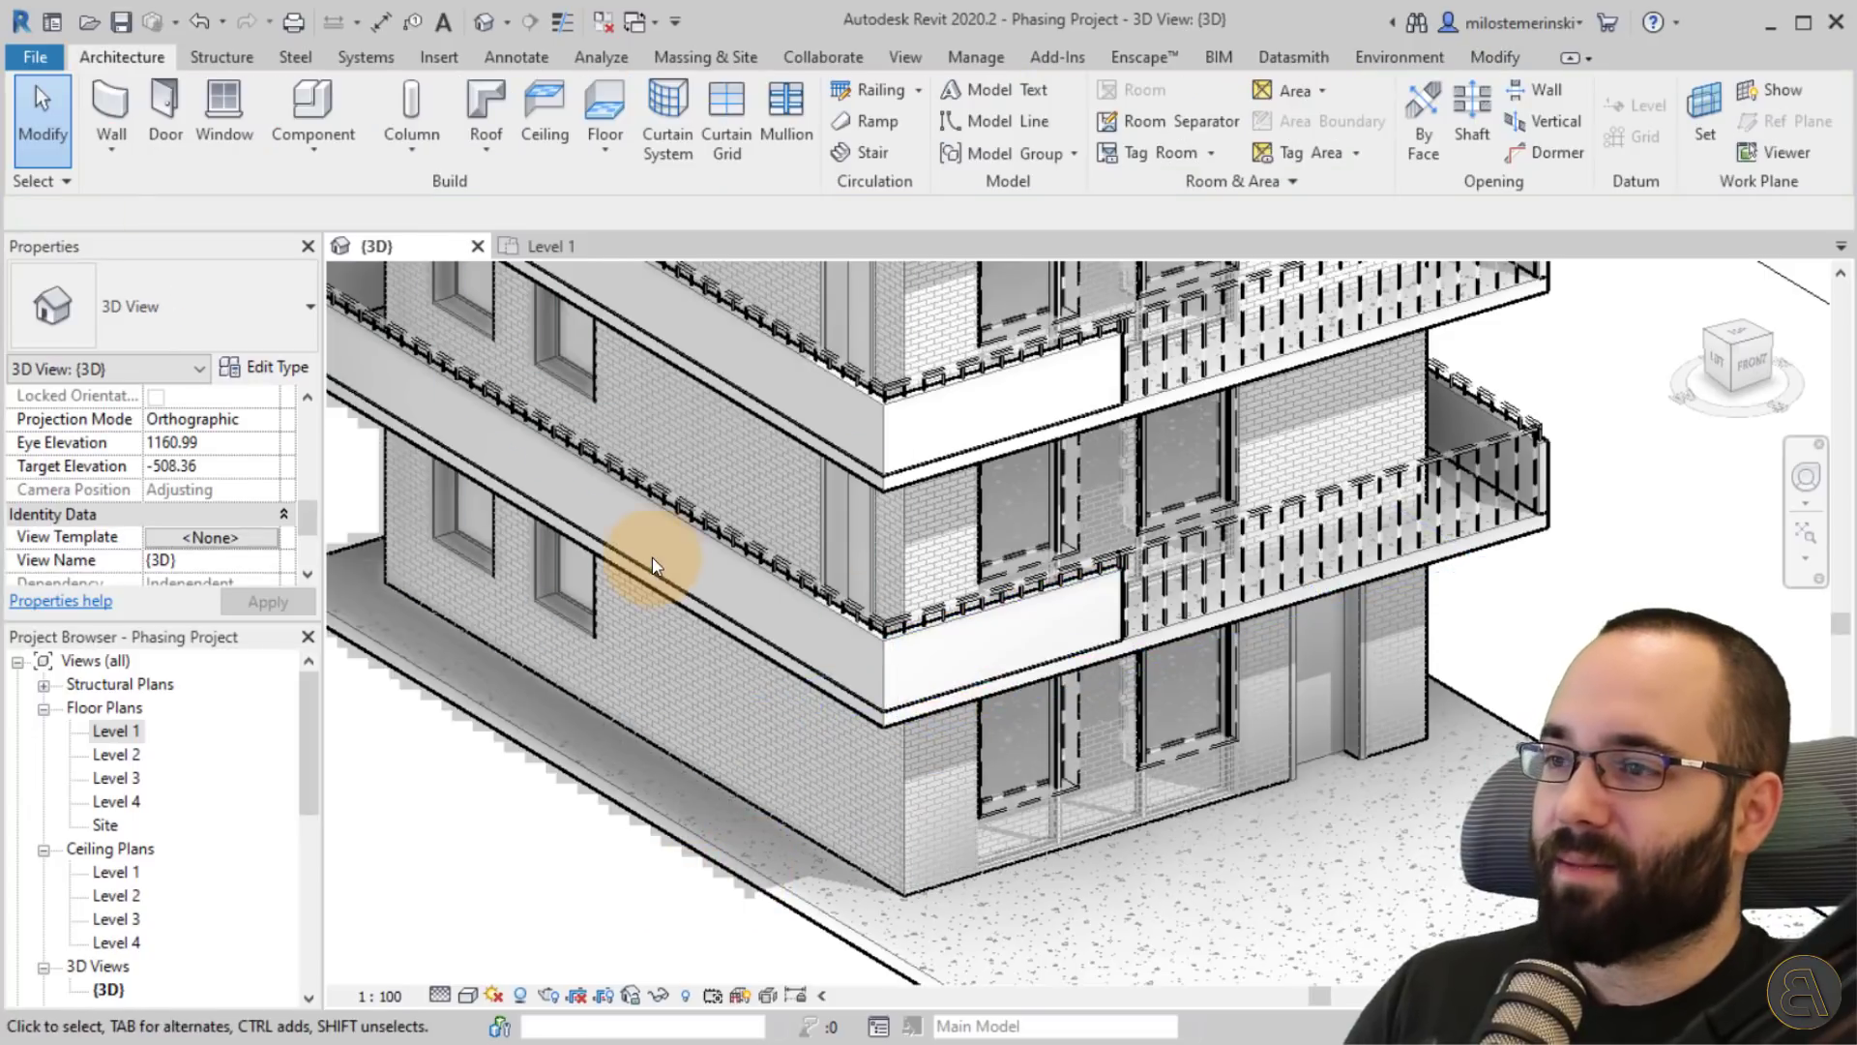
# Open the Level 2 floor plan and check the type and phase of the front balcony wall.
pyautogui.doubleClick(128, 762)
pyautogui.scroll(10, 1064, 716)
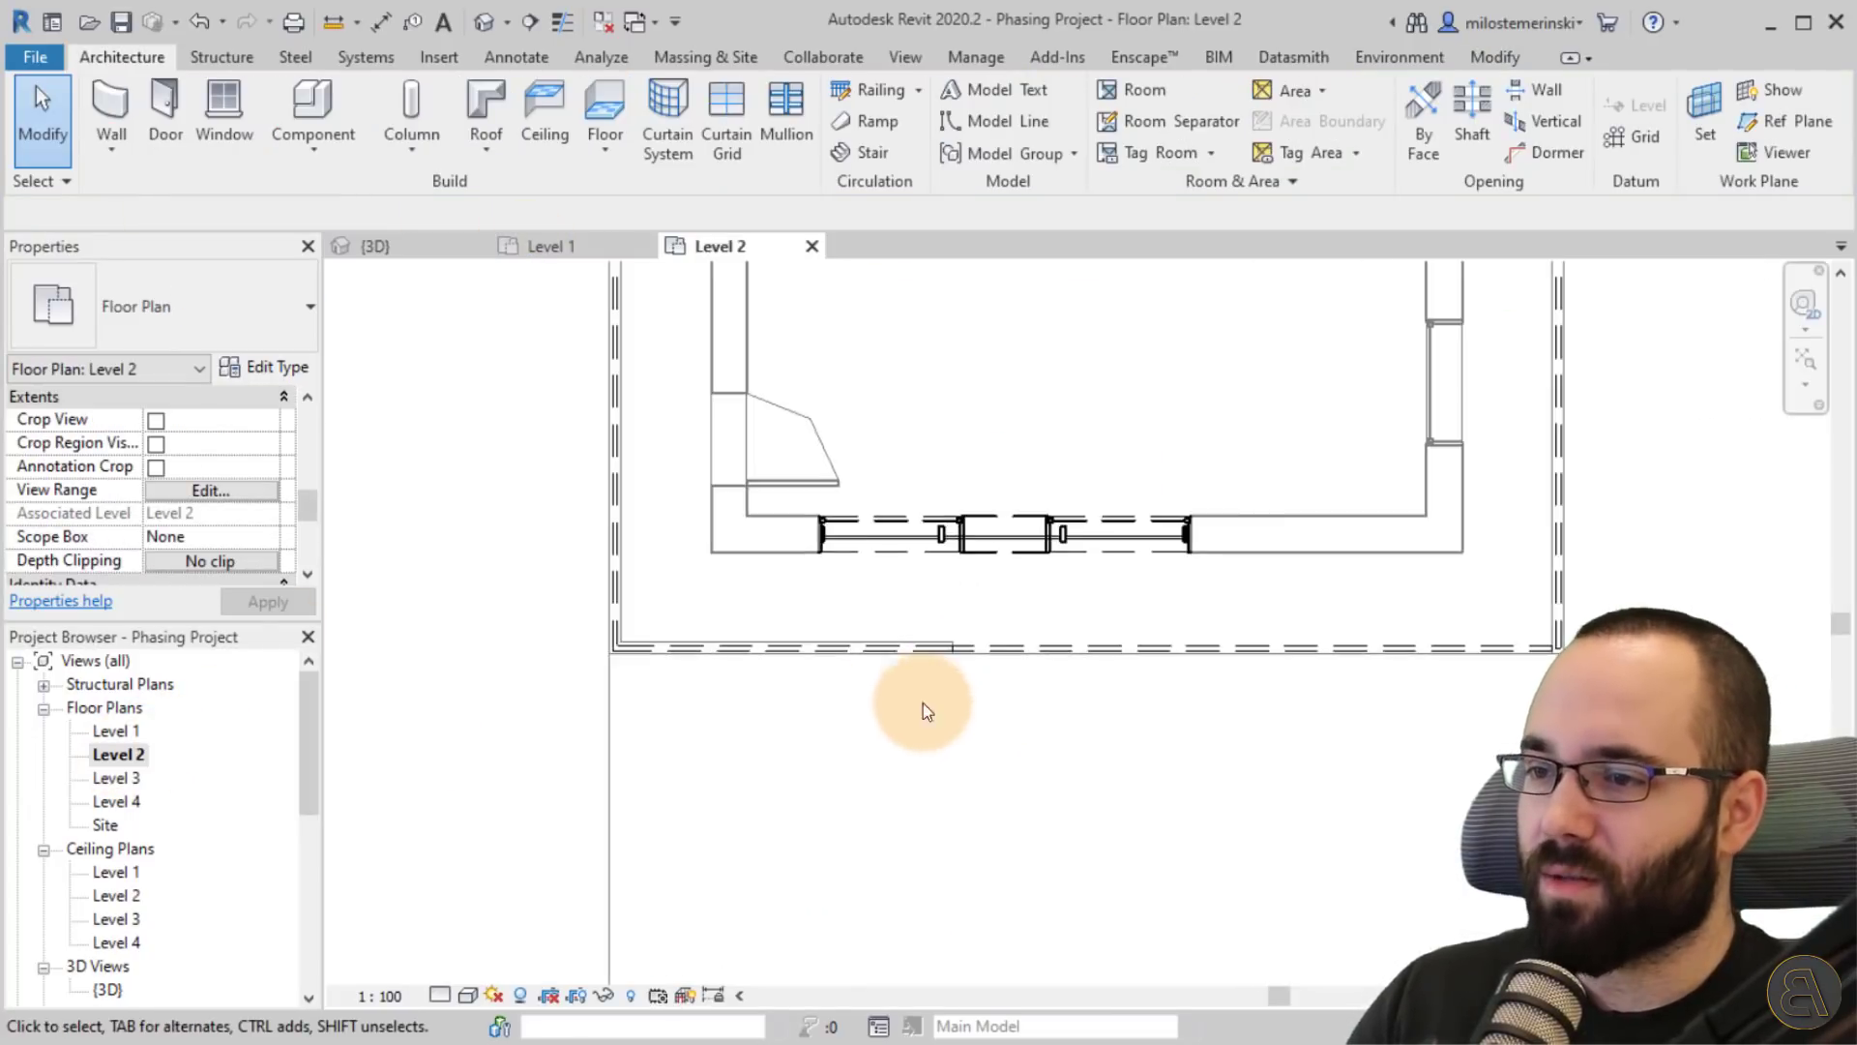
pyautogui.scroll(5, 900, 668)
pyautogui.click(880, 597)
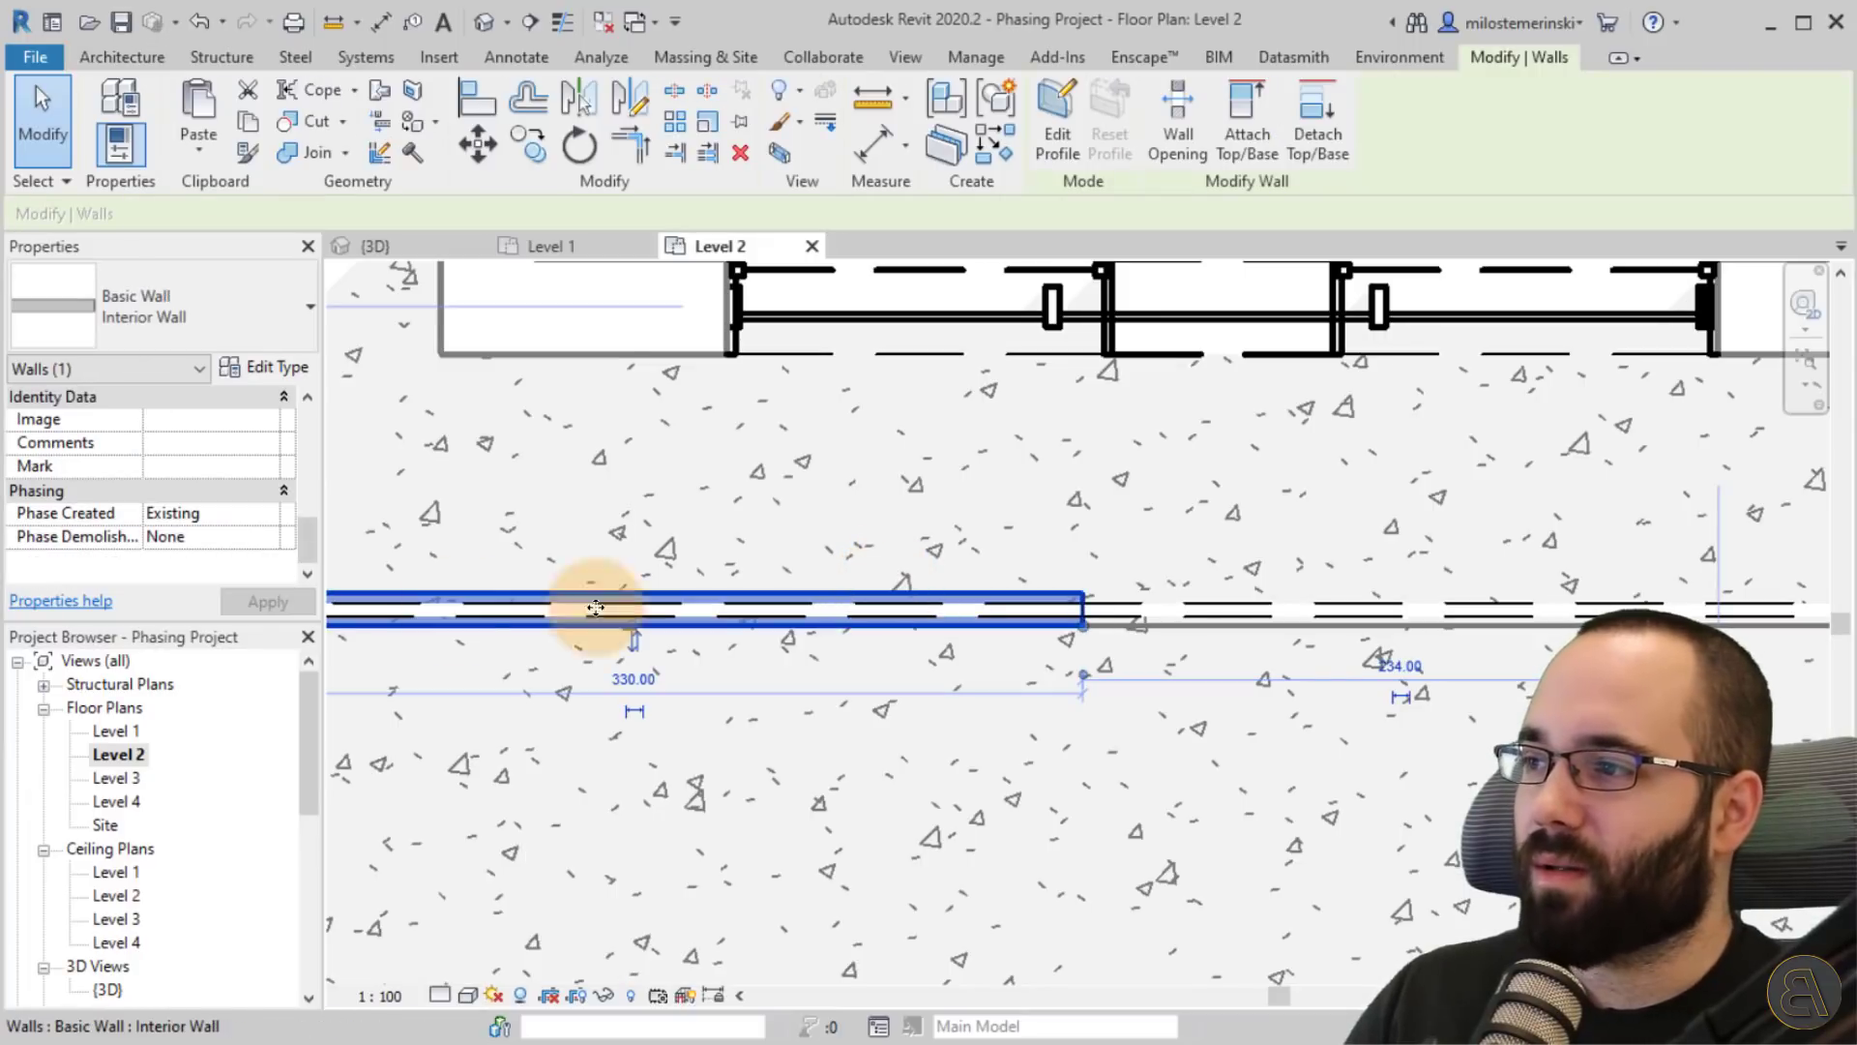
pyautogui.click(455, 435)
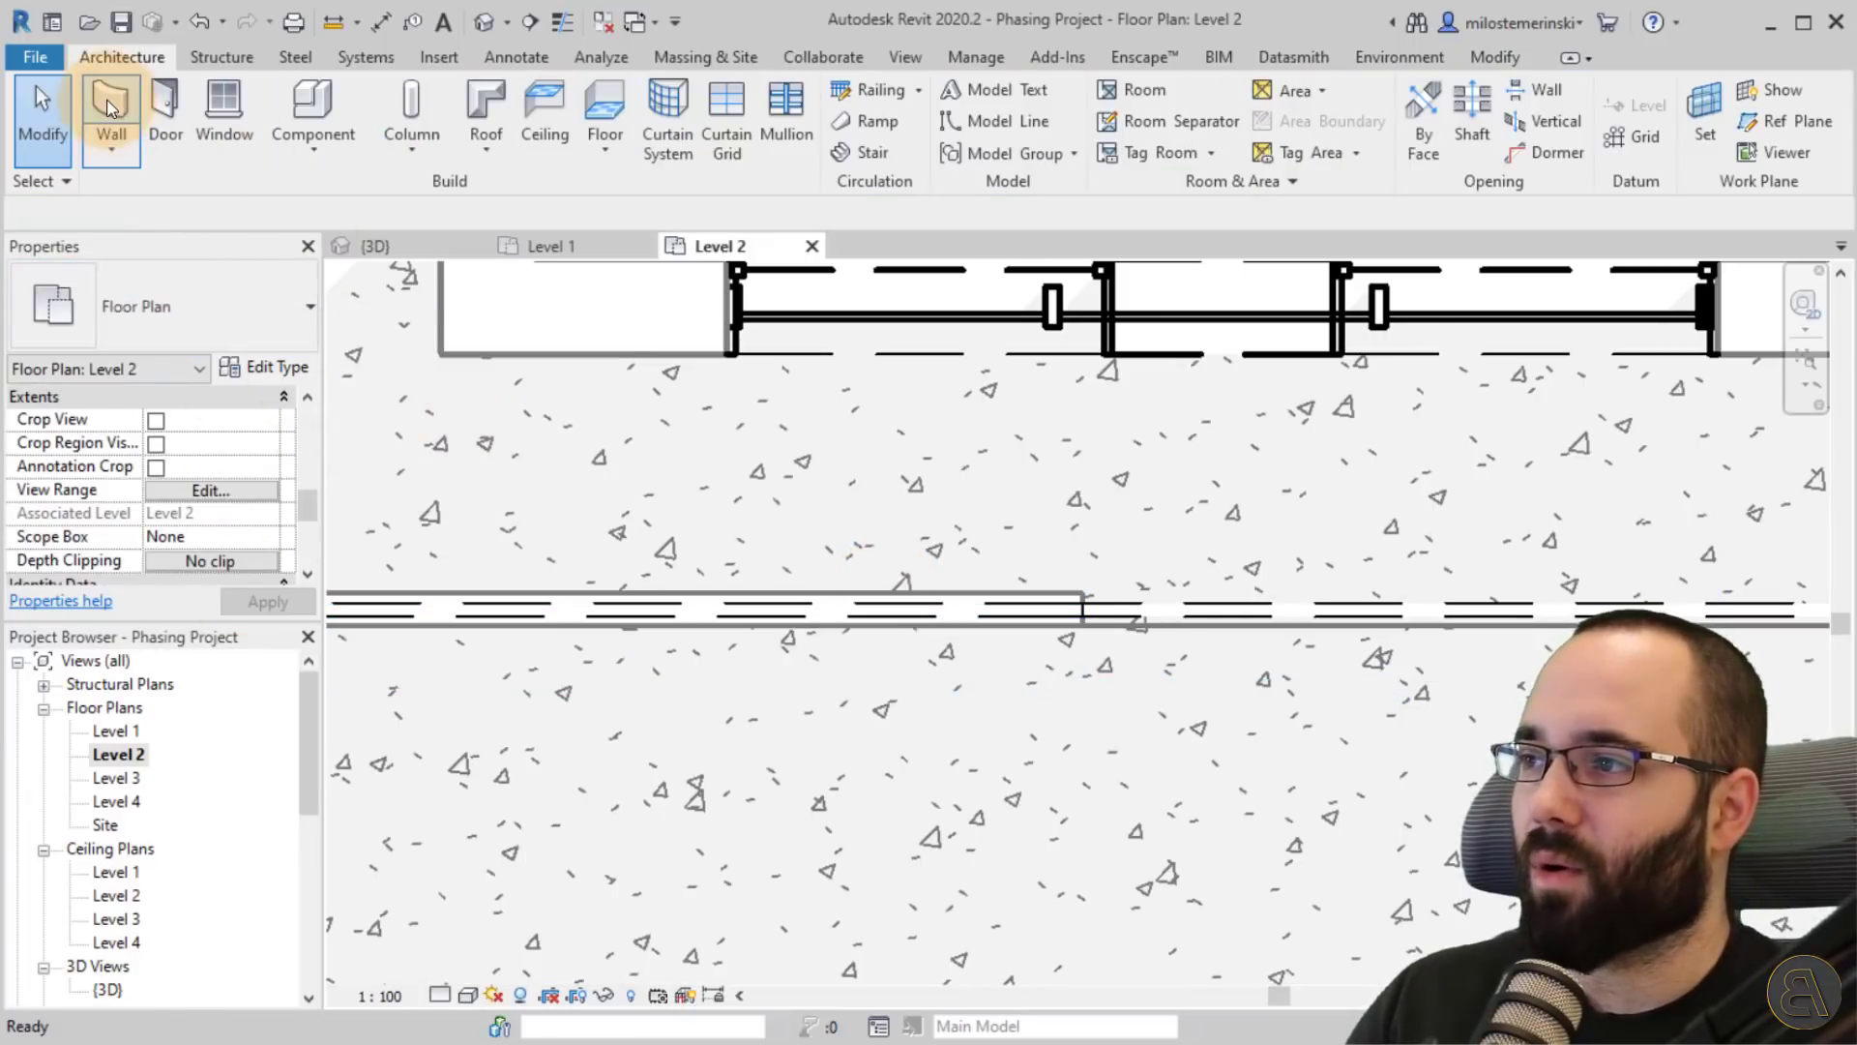
# Draw an Interior Wall along the Level 2 front balcony, 593 long, from the end of the existing balcony wall to the corner.
pyautogui.press('w')
pyautogui.press('a')
pyautogui.click(164, 339)
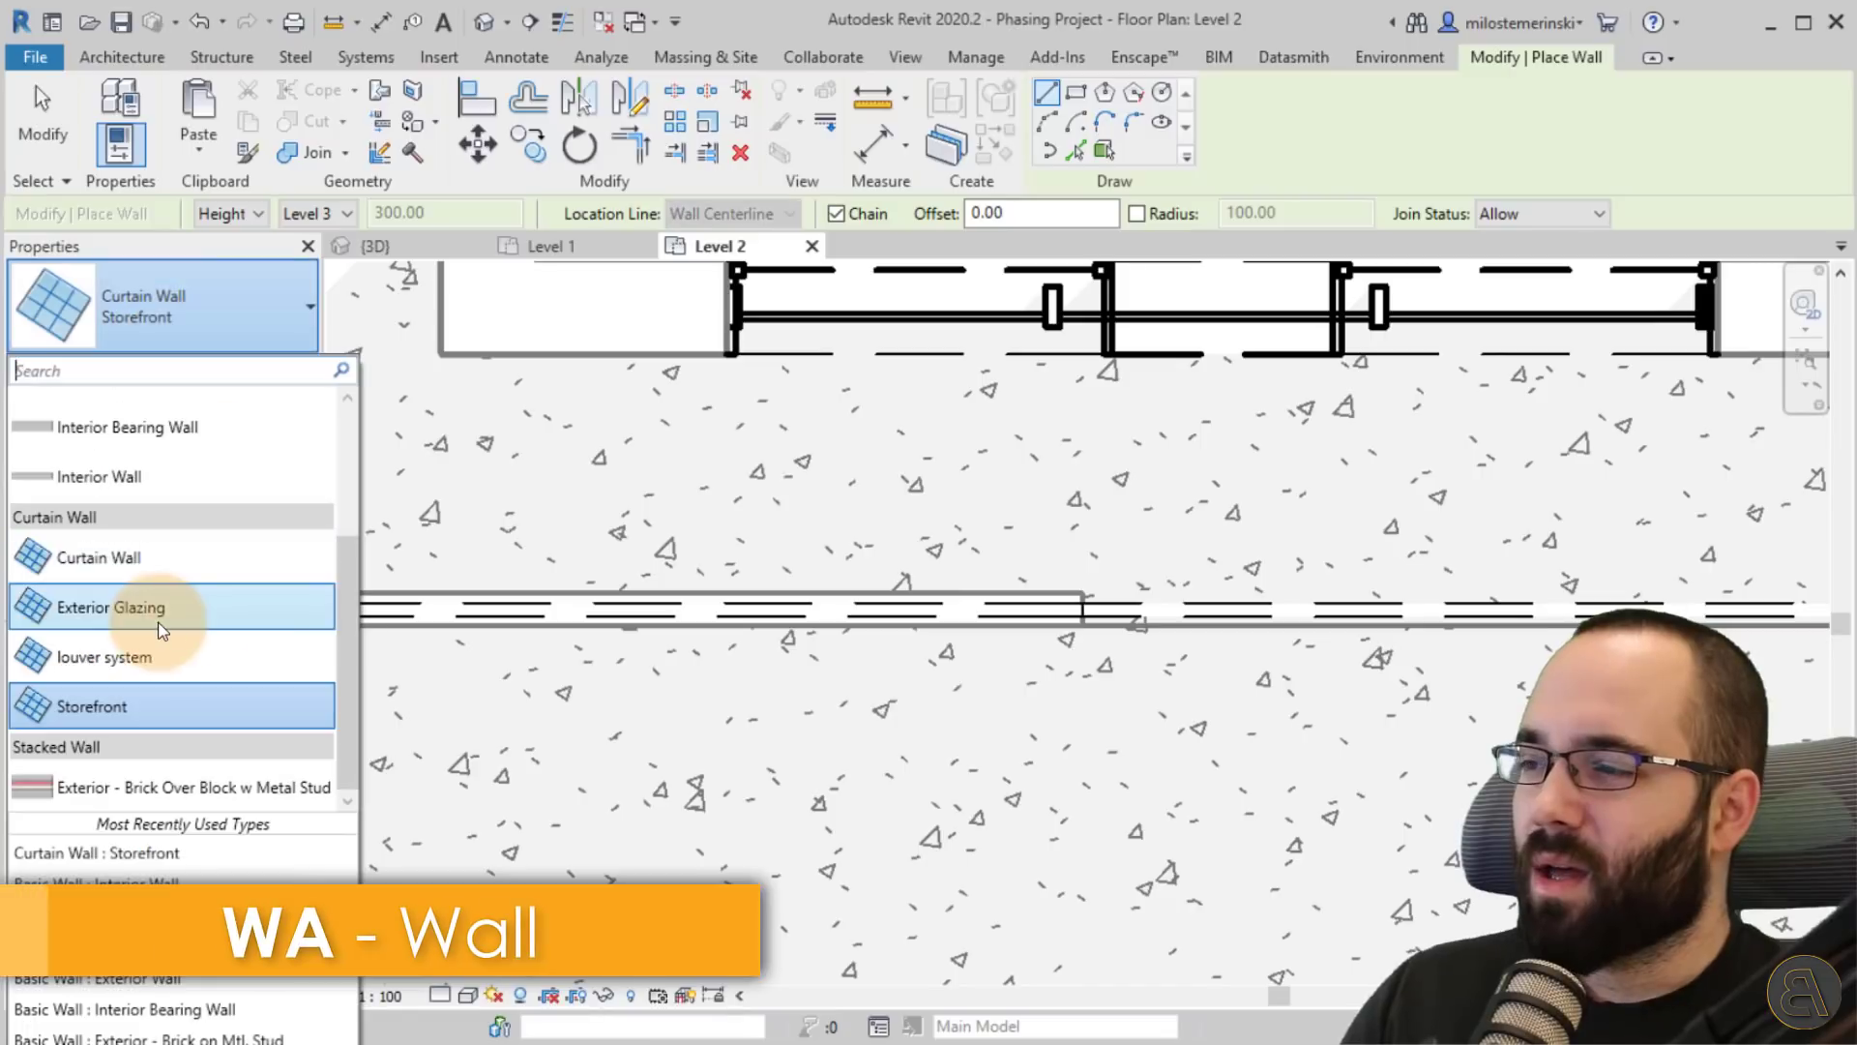
pyautogui.click(97, 542)
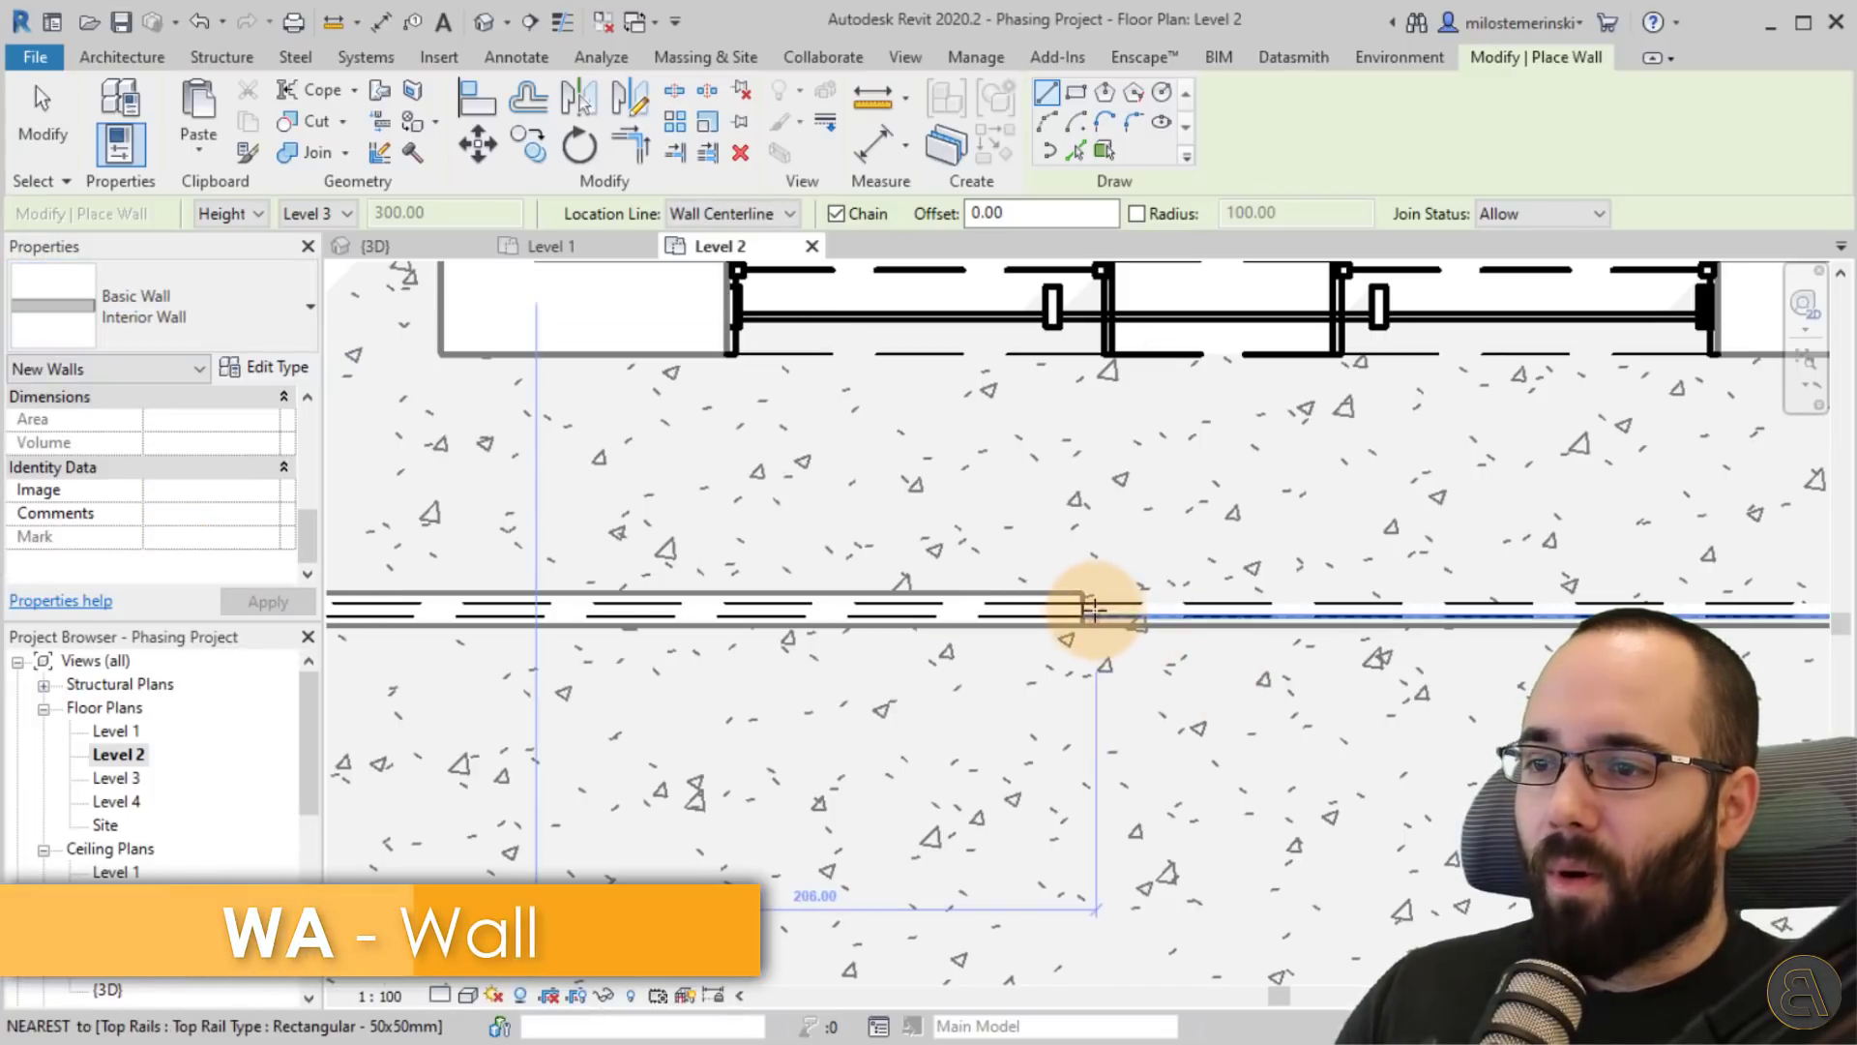
pyautogui.click(1084, 607)
pyautogui.scroll(-2, 1393, 603)
pyautogui.moveTo(1399, 608); pyautogui.dragTo(861, 609, button='middle')
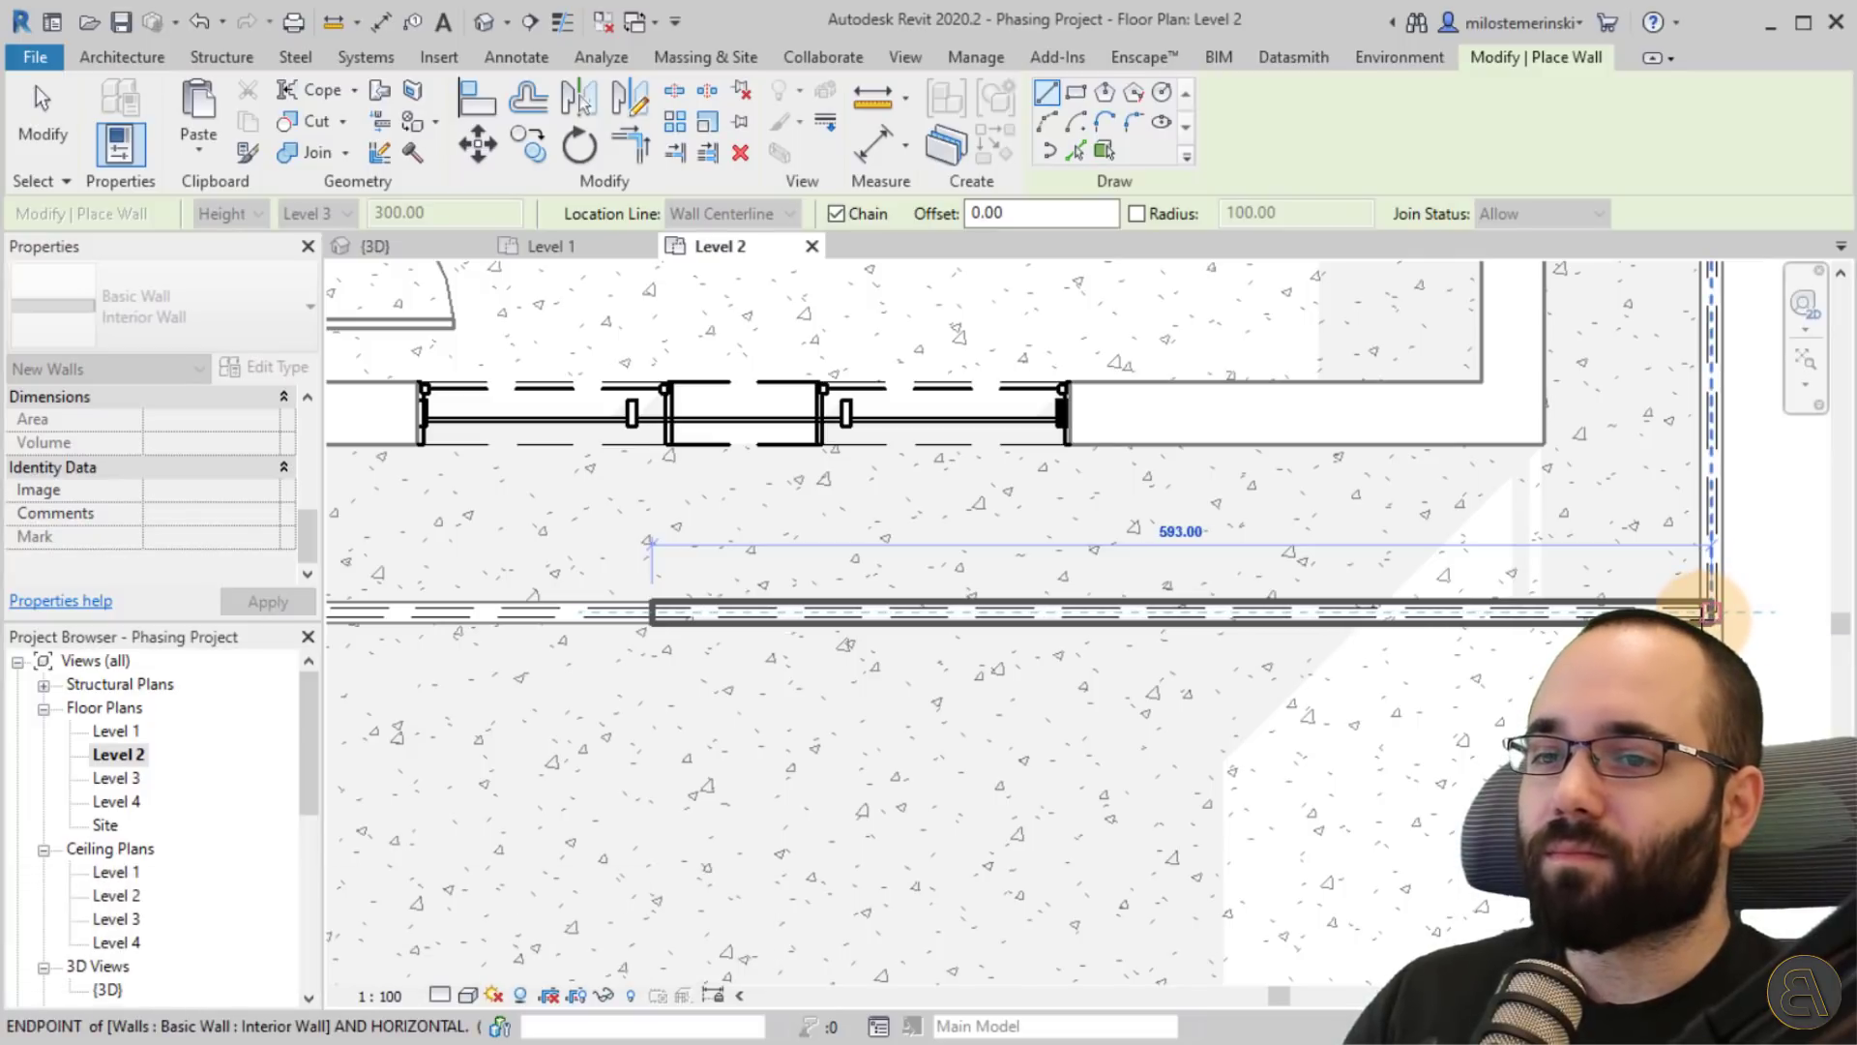
pyautogui.click(1708, 611)
pyautogui.press('Escape')
pyautogui.press('Escape')
# Open the 3D view and lower the top of the new Level 2 balcony wall to a height of about 128.
pyautogui.click(392, 249)
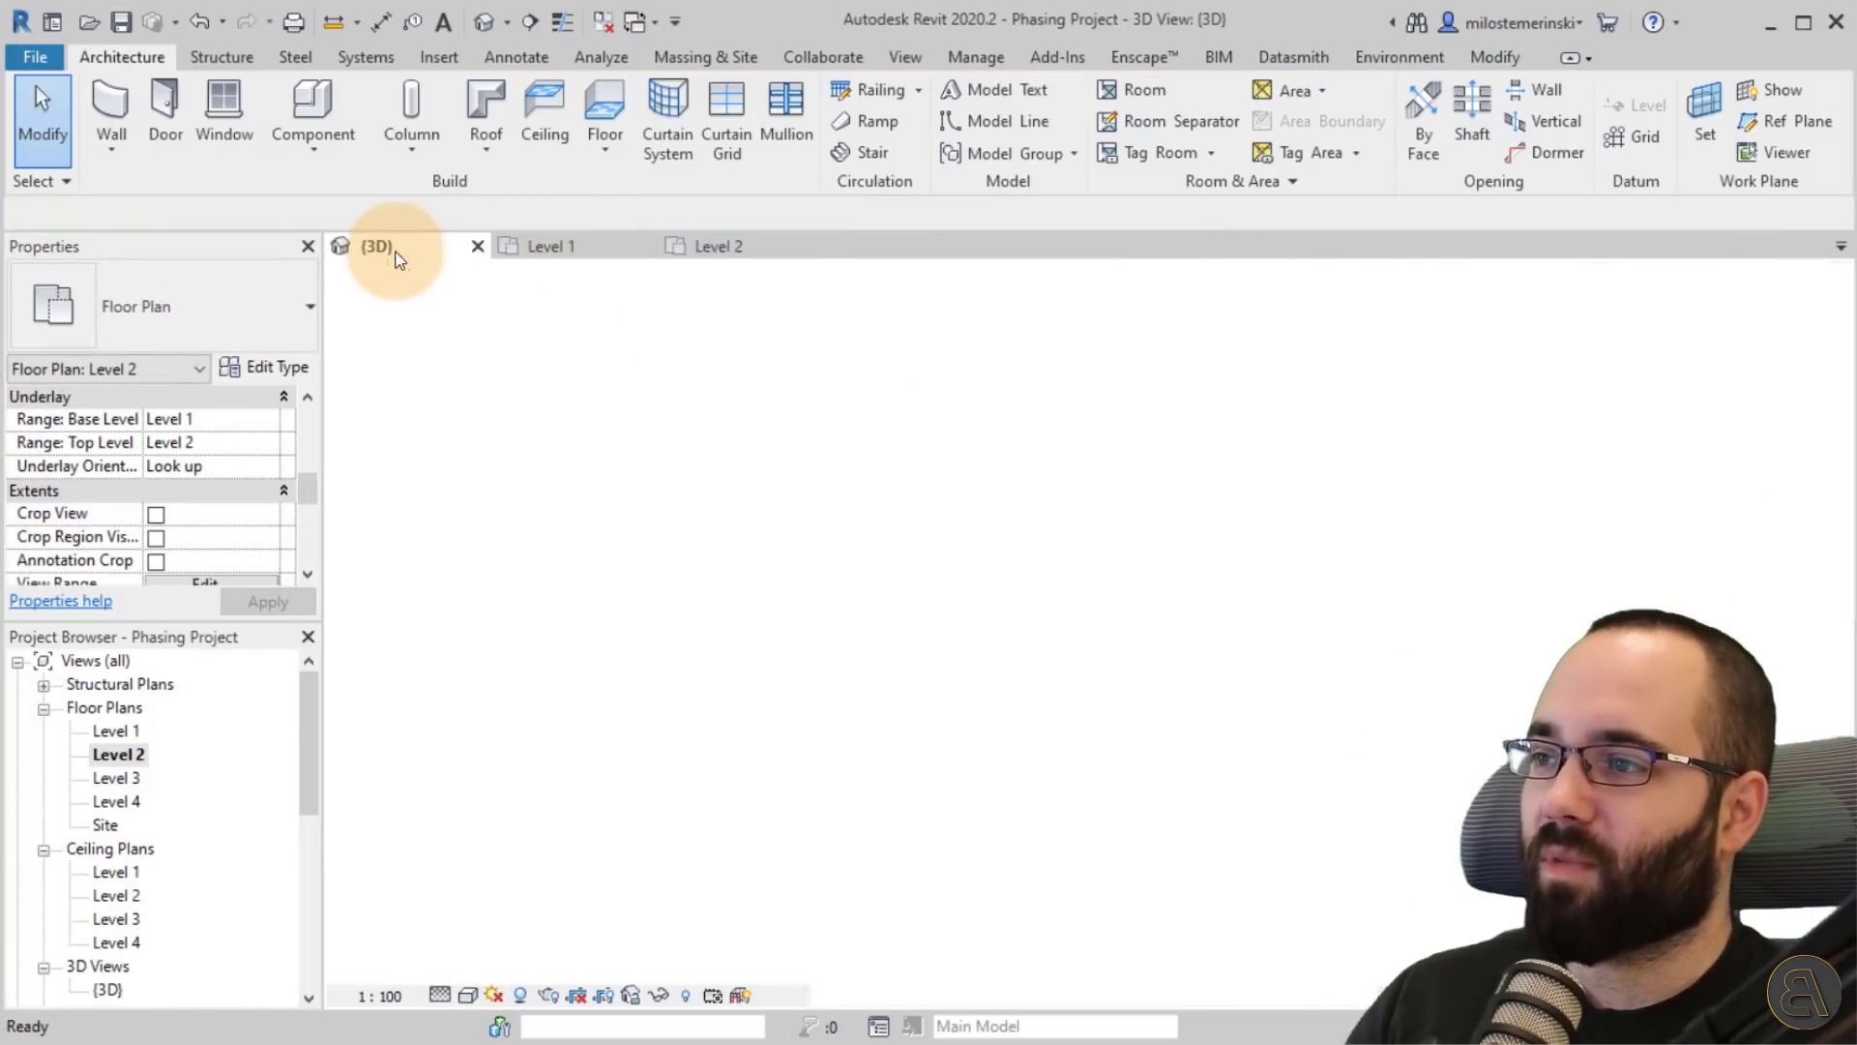
pyautogui.scroll(-1, 1435, 702)
pyautogui.keyDown('shift'); pyautogui.moveTo(1412, 703); pyautogui.dragTo(1294, 704, button='middle'); pyautogui.keyUp('shift')
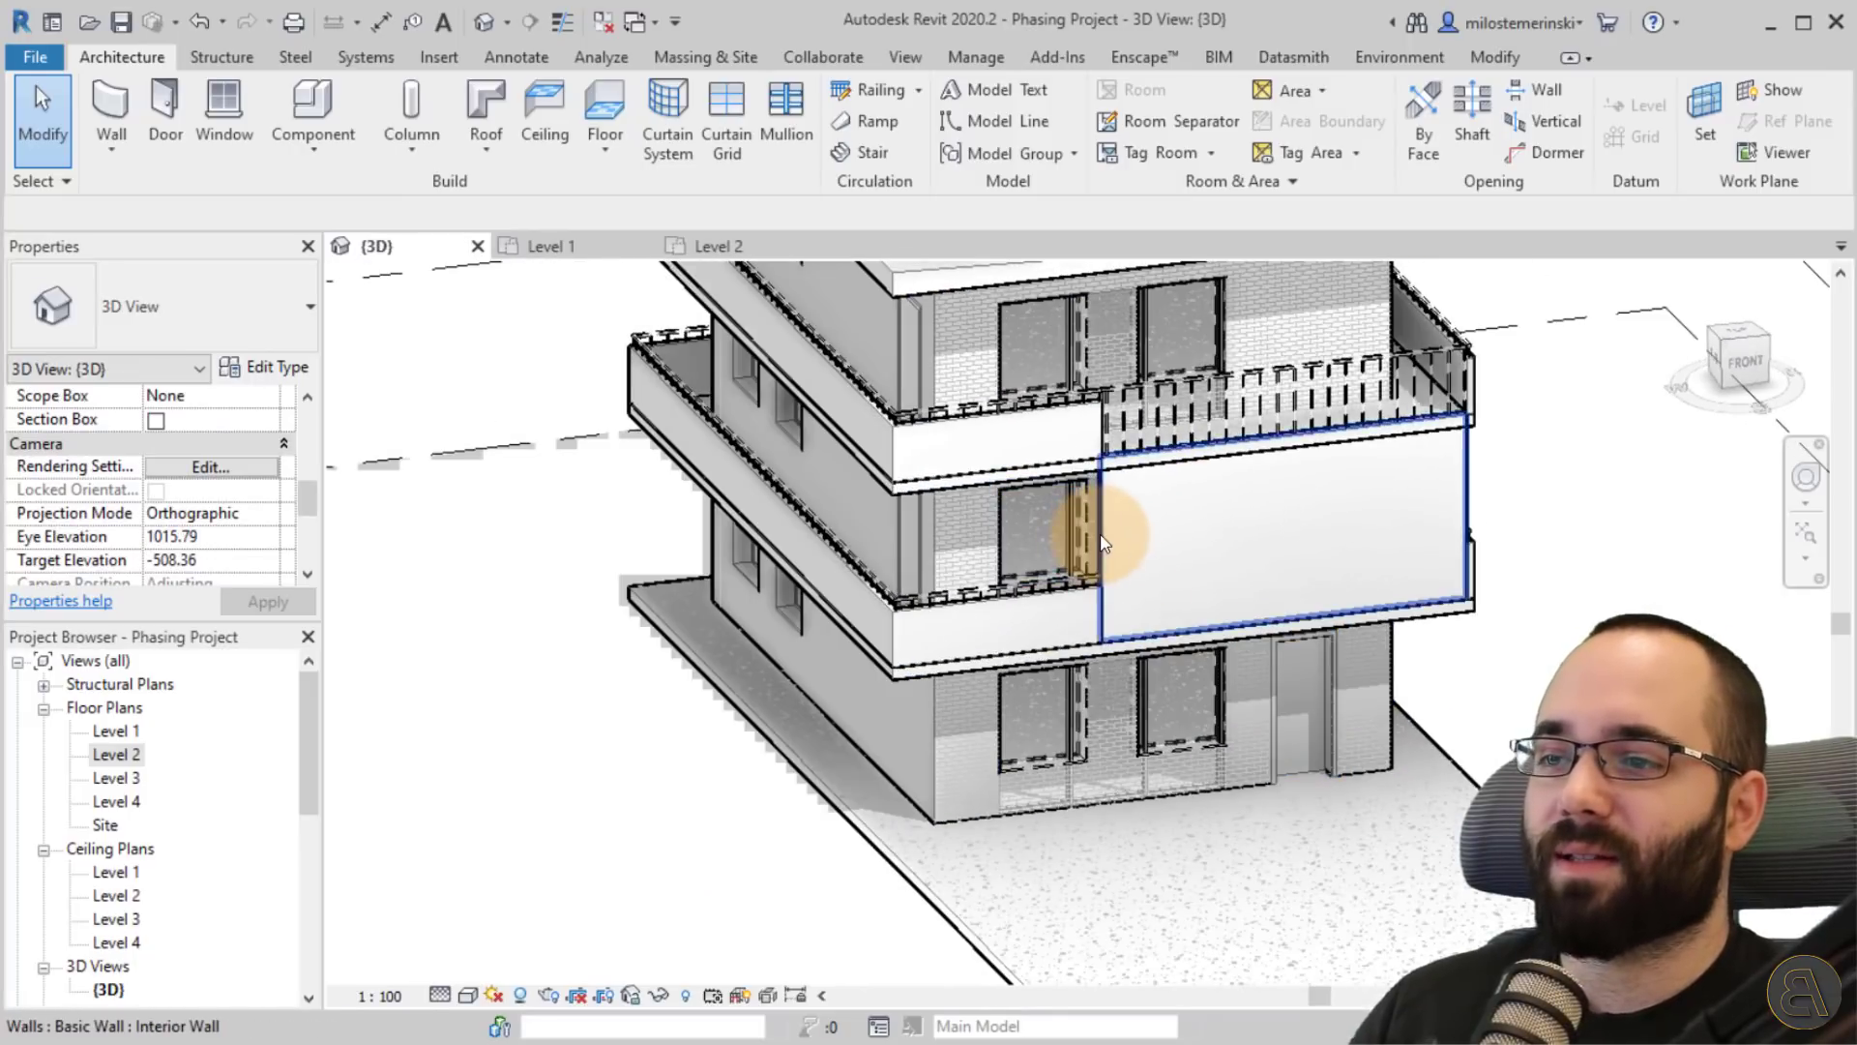
pyautogui.click(1103, 541)
pyautogui.keyDown('shift'); pyautogui.moveTo(1205, 775); pyautogui.dragTo(1236, 760, button='middle'); pyautogui.keyUp('shift')
pyautogui.scroll(3, 1265, 521)
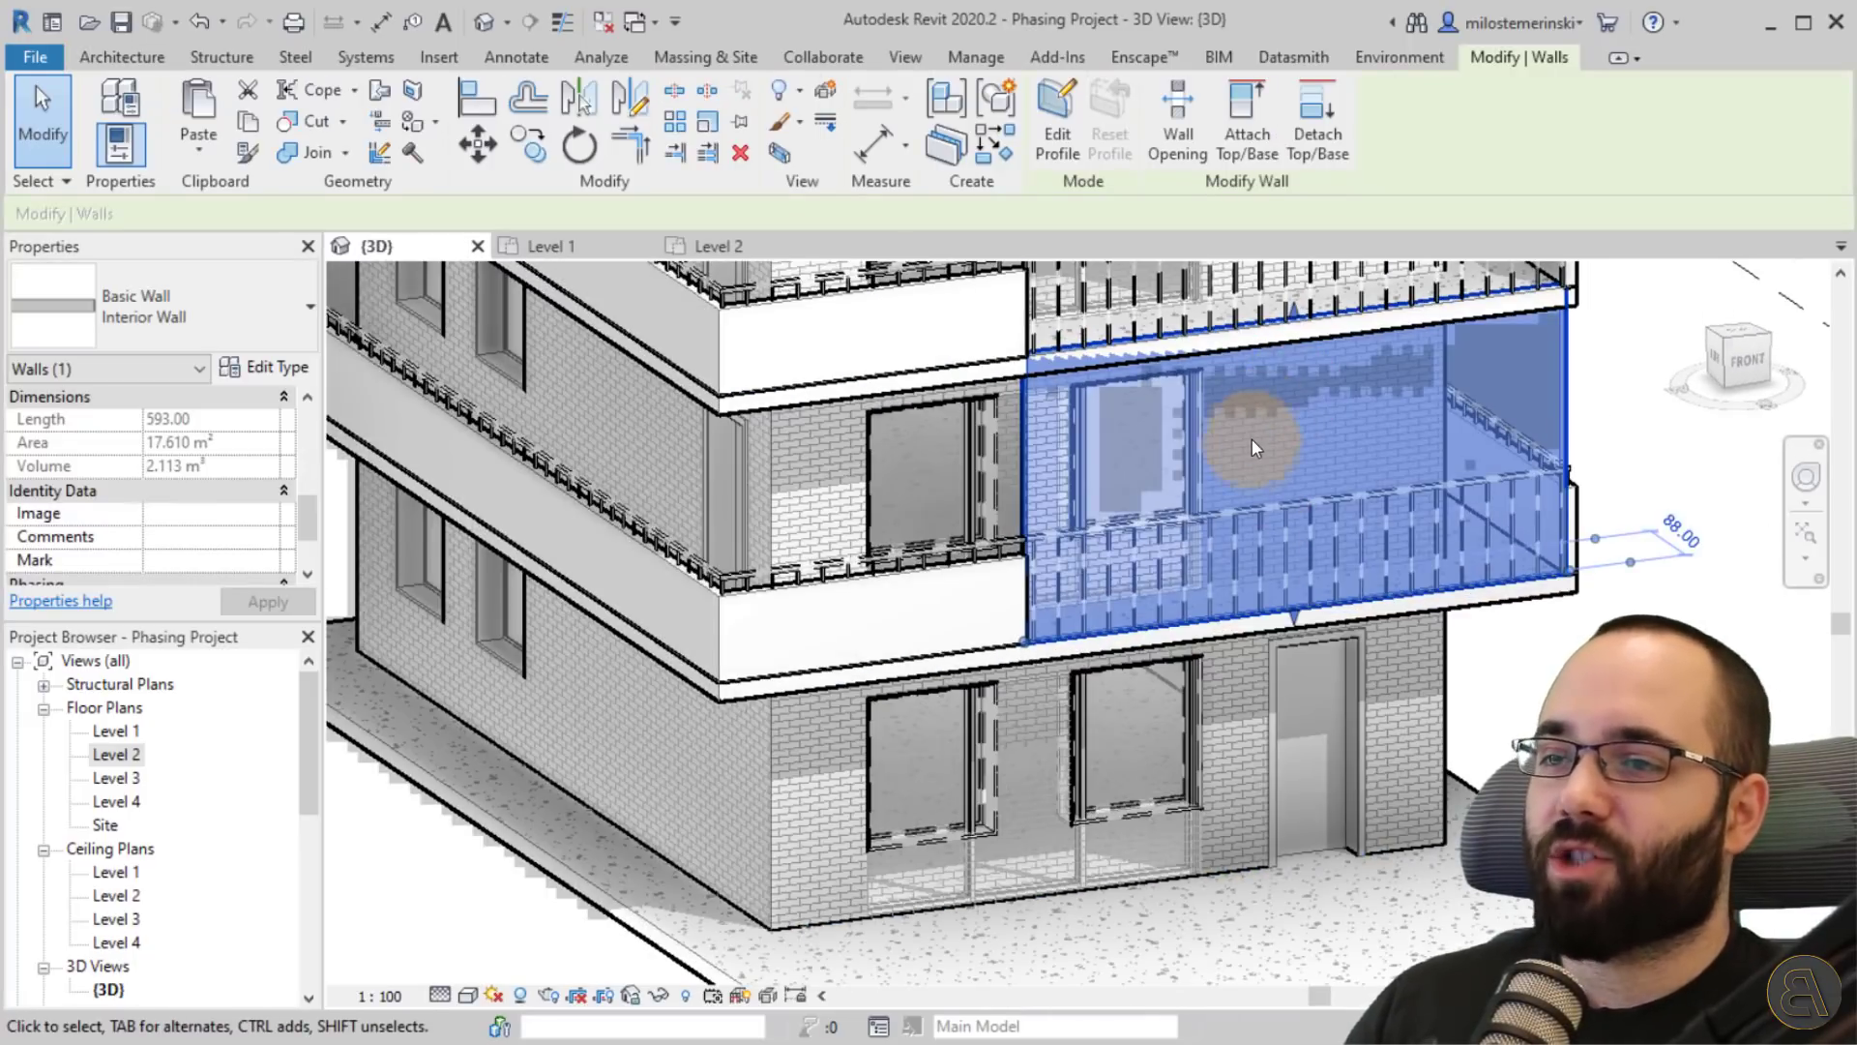
pyautogui.keyDown('shift'); pyautogui.moveTo(1252, 439); pyautogui.dragTo(1238, 321, button='middle'); pyautogui.keyUp('shift')
pyautogui.moveTo(1229, 334); pyautogui.dragTo(1224, 488)
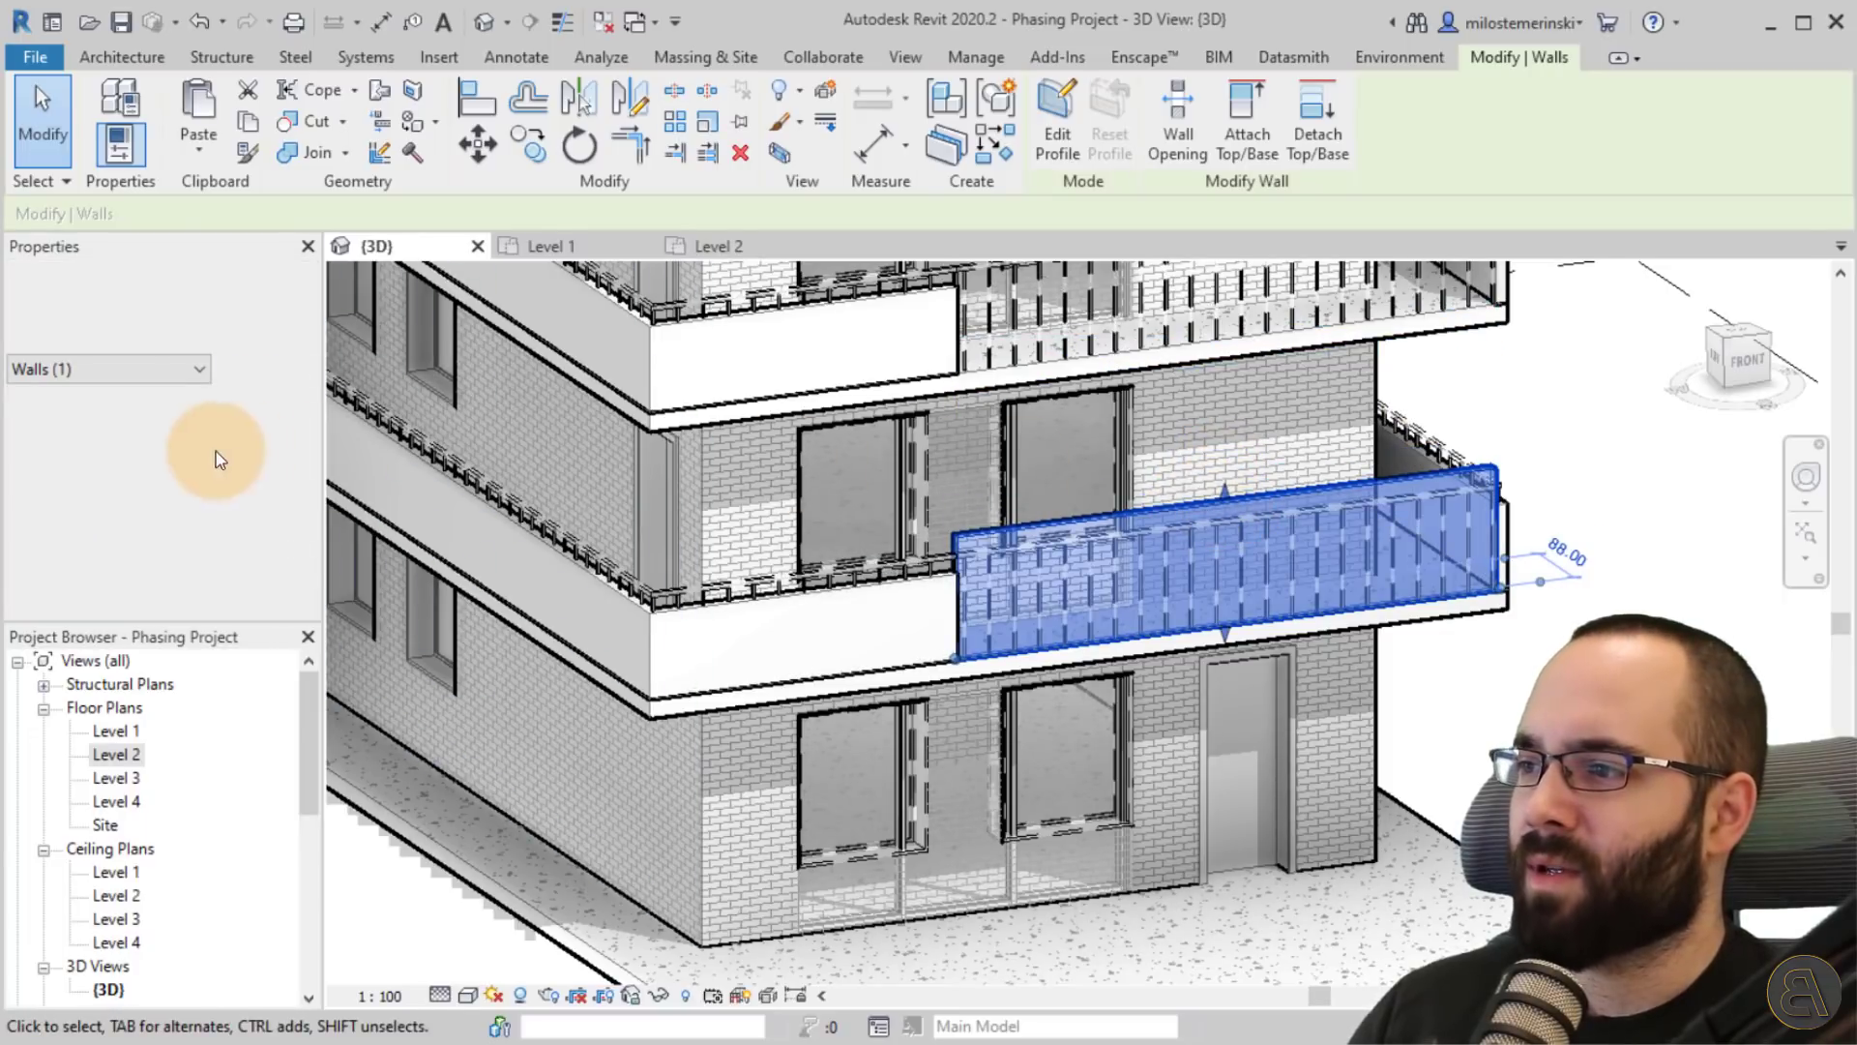
# Set the new wall's top constraint to Unconnected and its unconnected height to 110.
pyautogui.scroll(3, 165, 489)
pyautogui.scroll(-1, 165, 489)
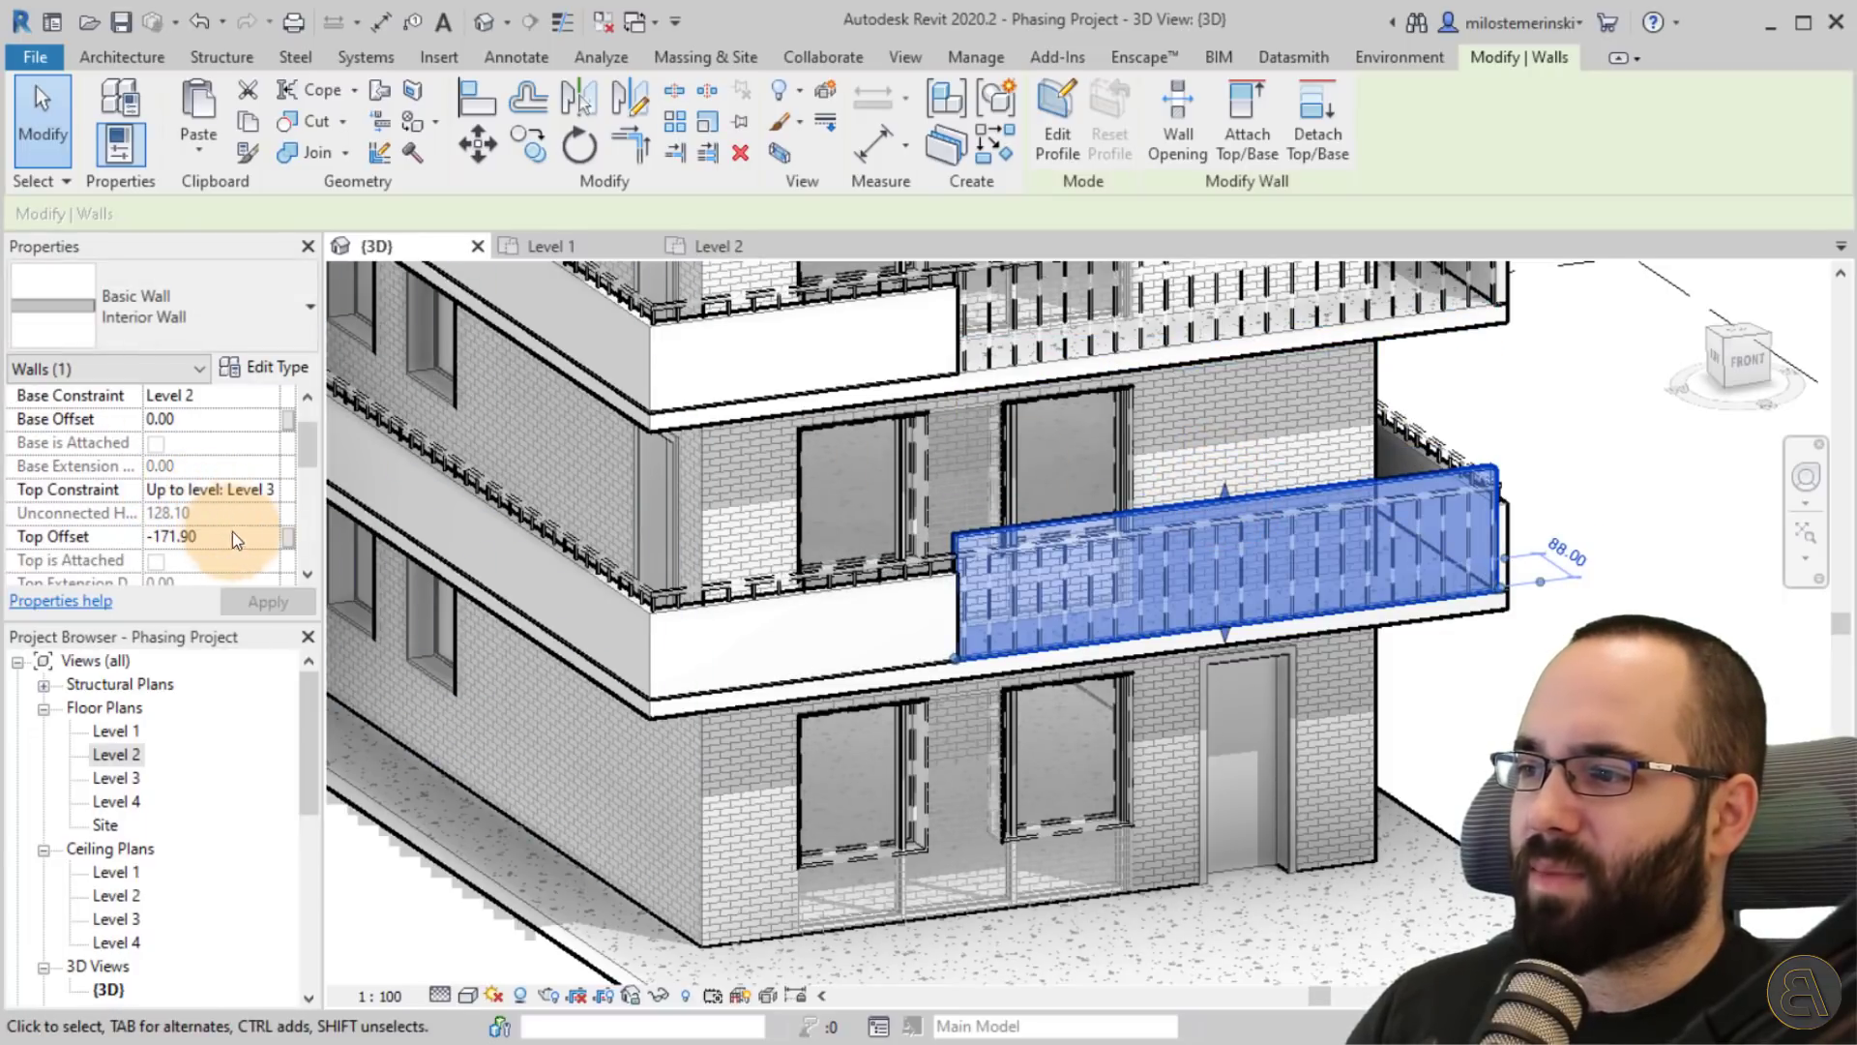
pyautogui.click(207, 520)
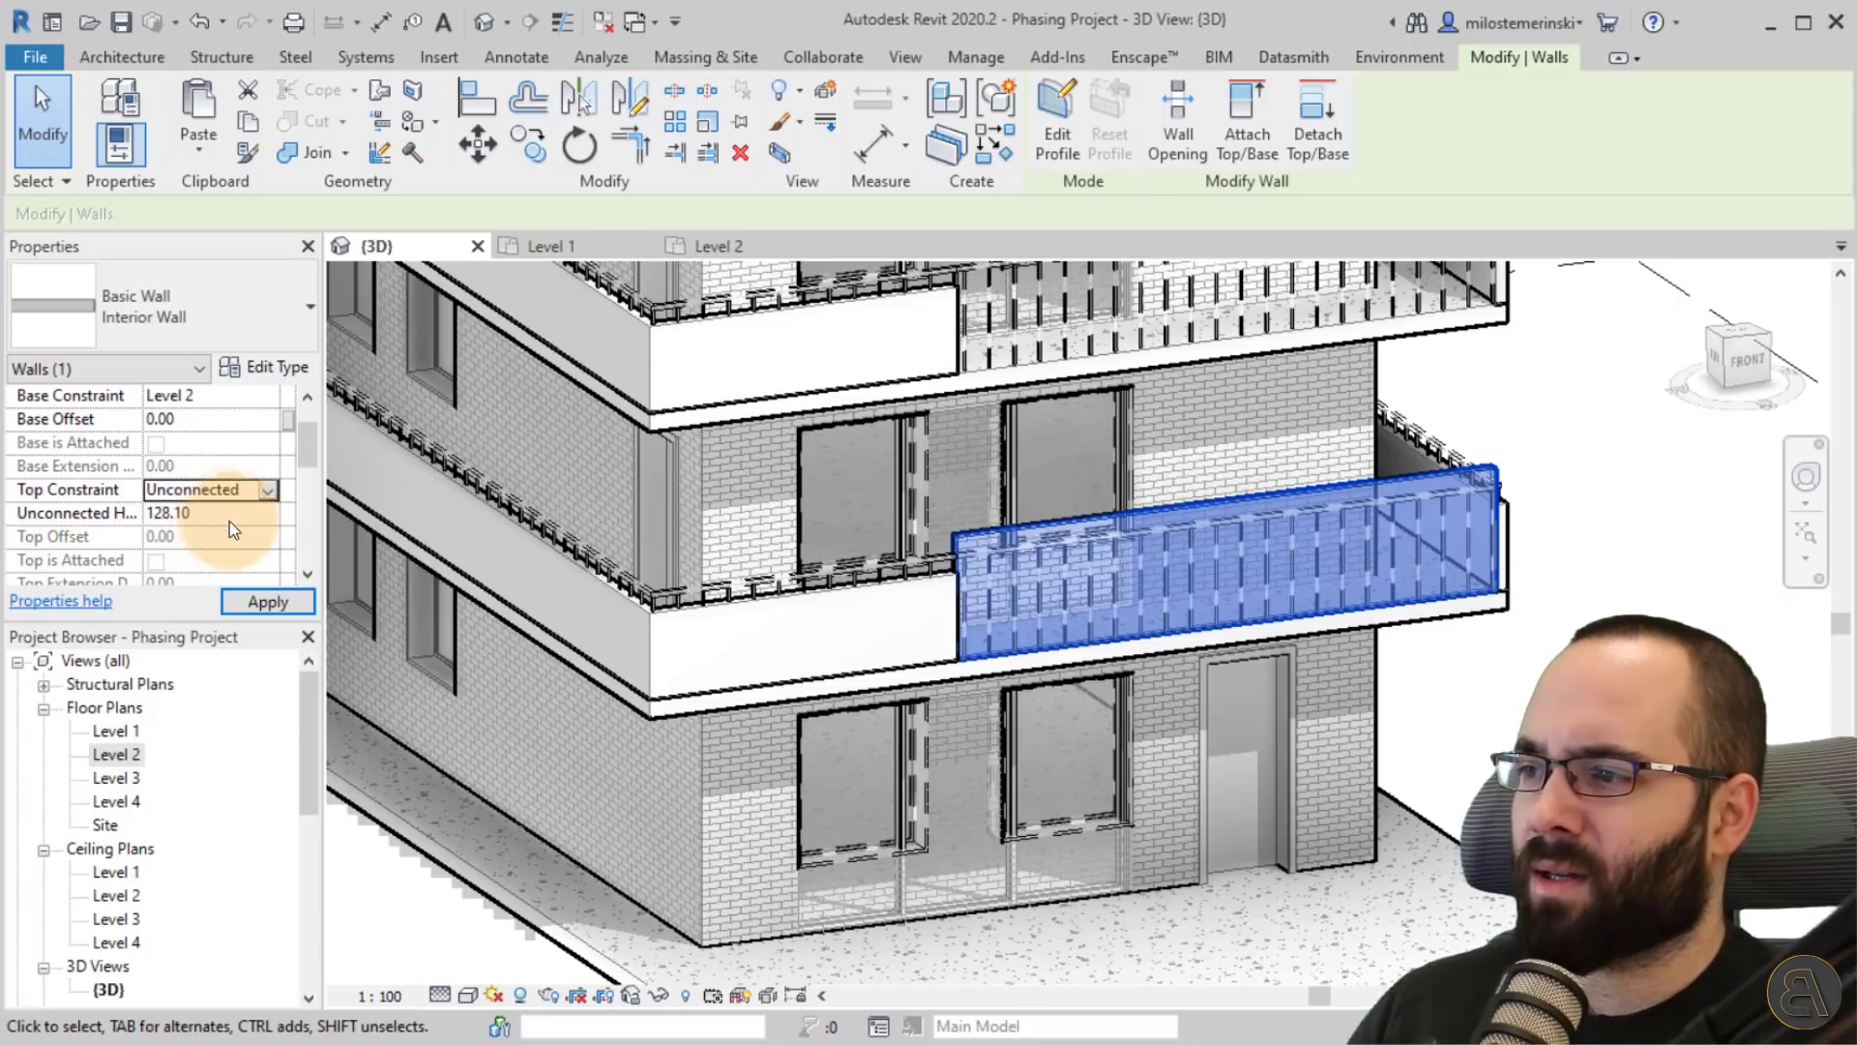
pyautogui.click(229, 517)
pyautogui.write('120.00')
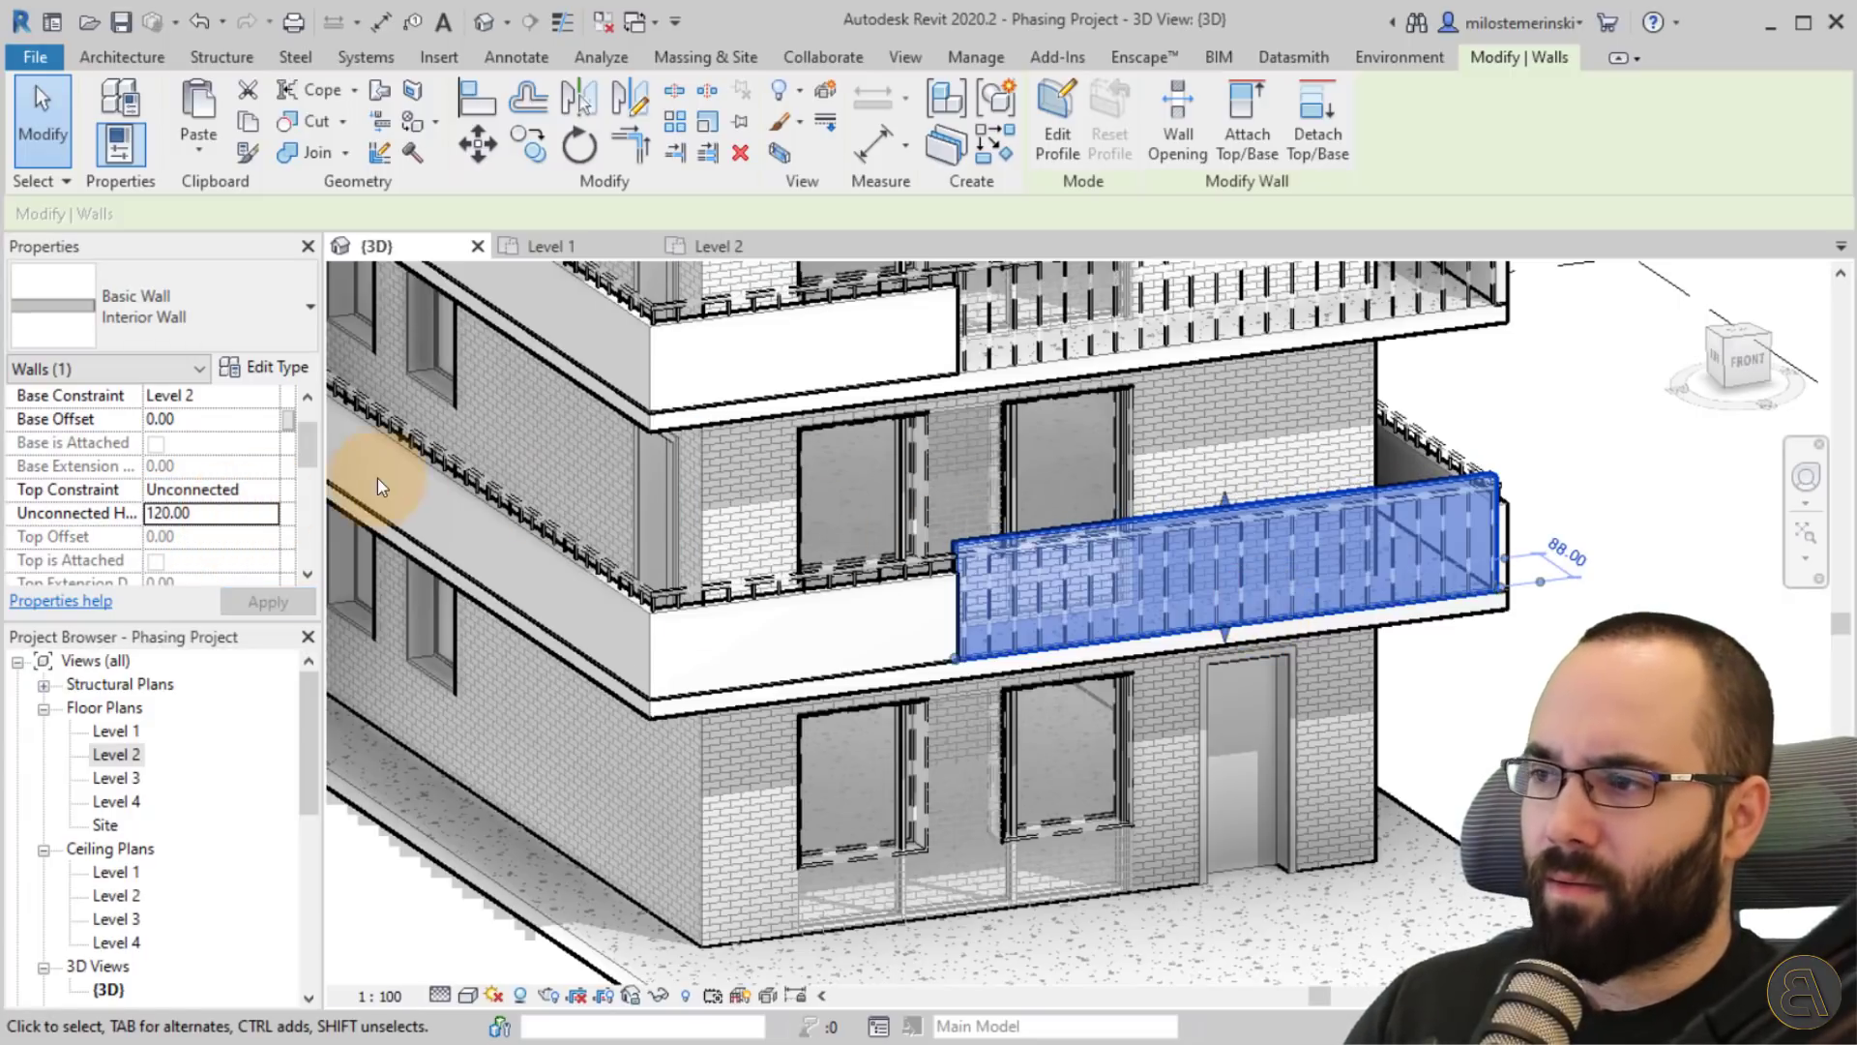
pyautogui.write('110.00')
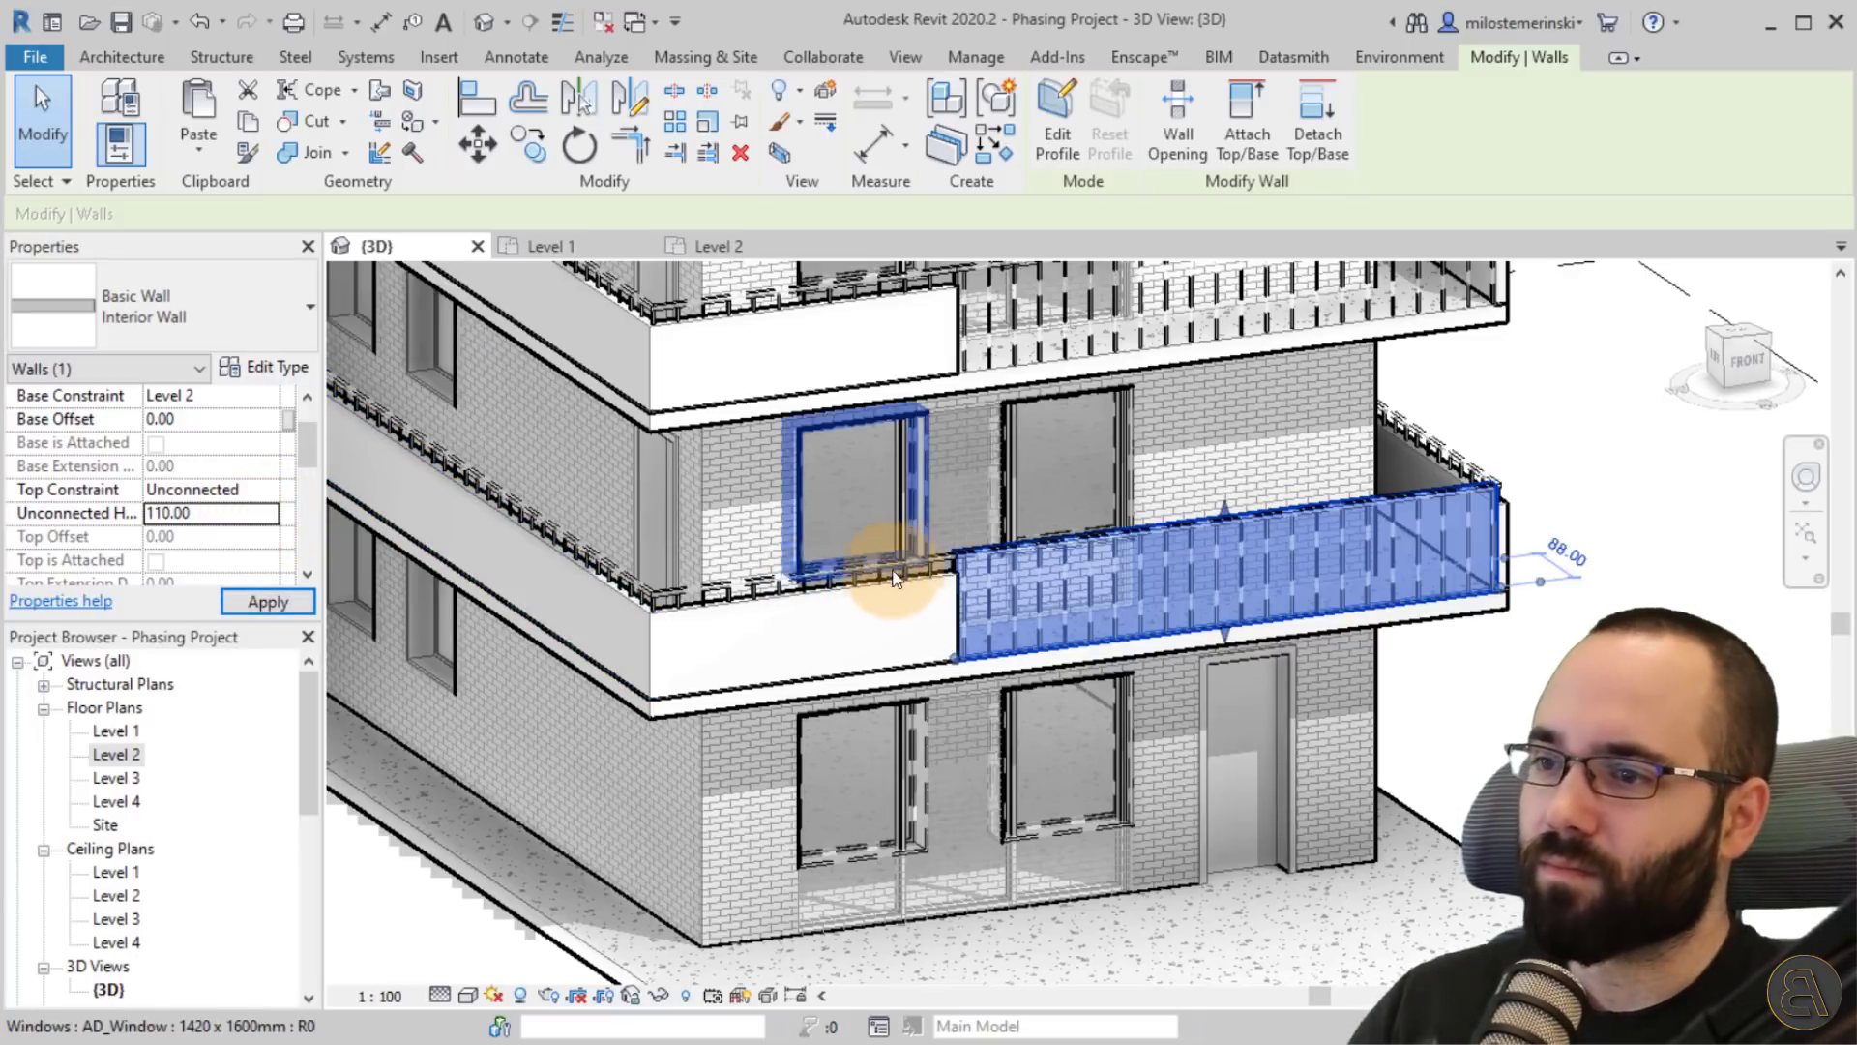
# Edit the new wall's profile and pick the existing balcony wall's top edge, its corner edge and the lower edge of the slab above.
pyautogui.keyDown('shift'); pyautogui.moveTo(1231, 725); pyautogui.dragTo(1000, 779, button='middle'); pyautogui.keyUp('shift')
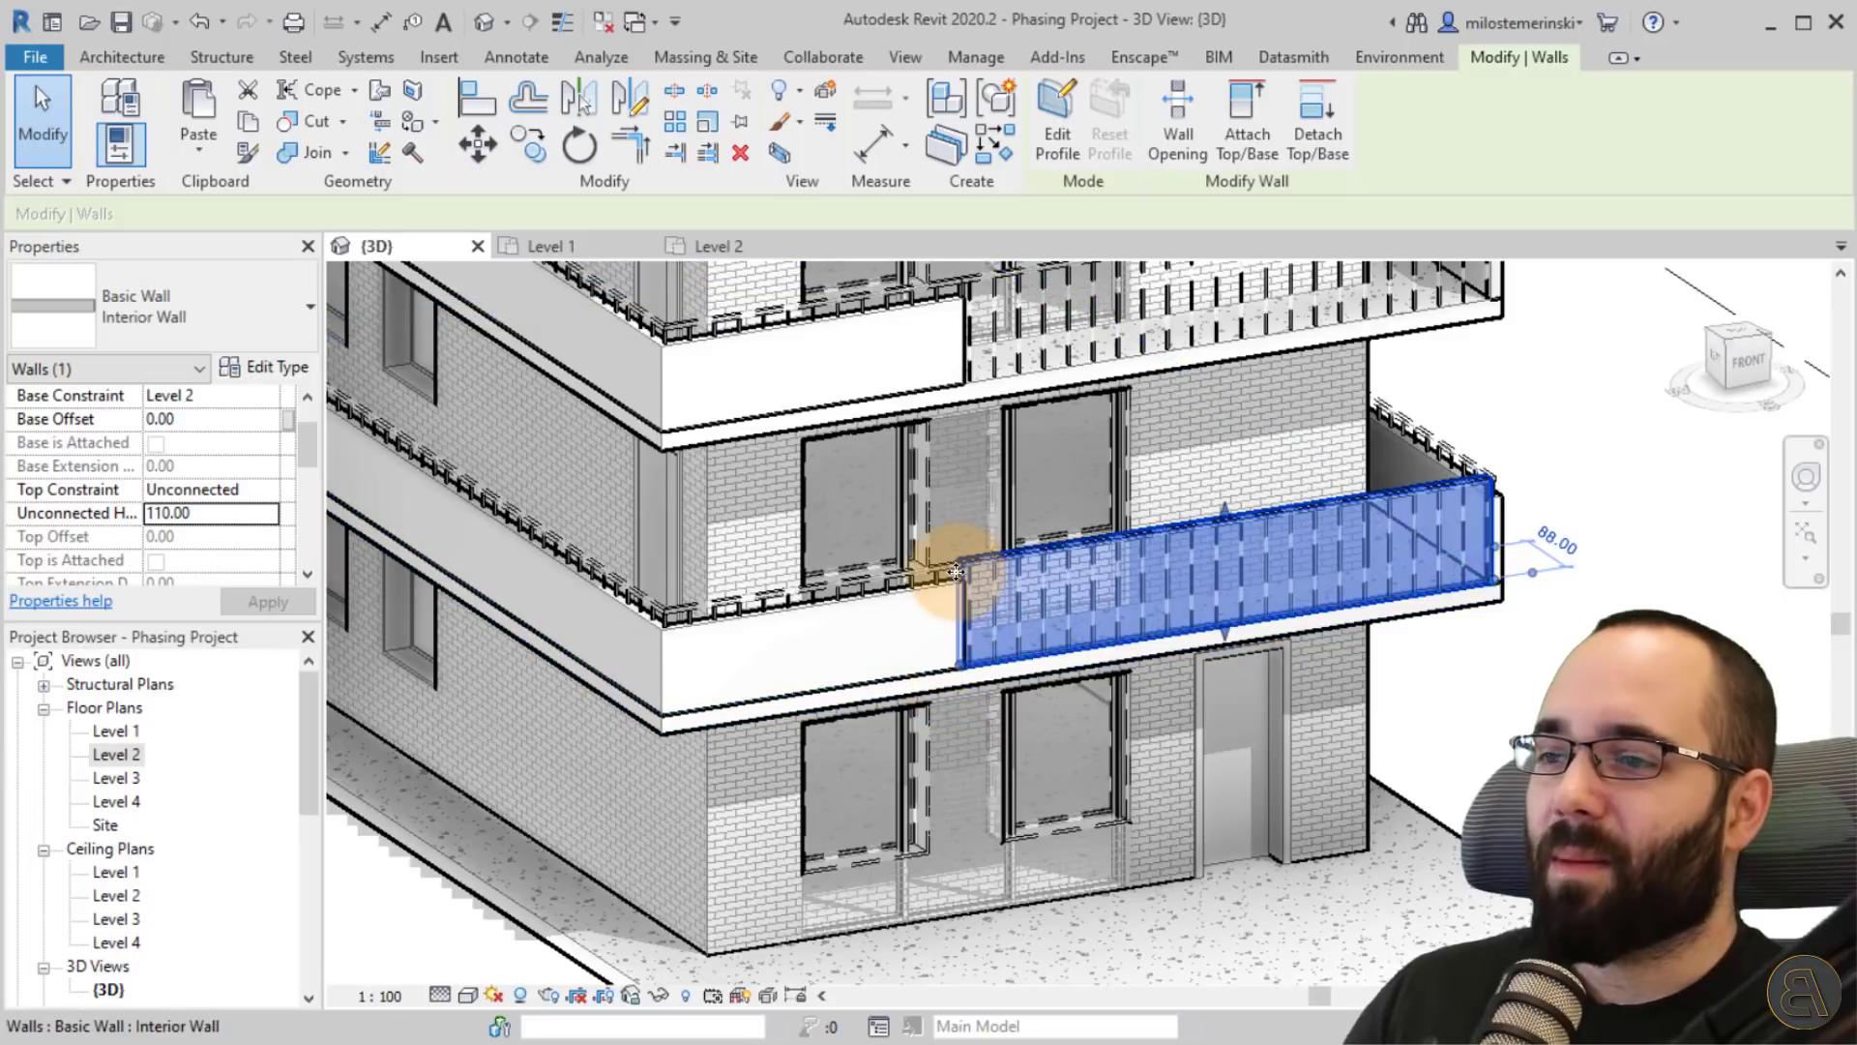
pyautogui.scroll(3, 954, 559)
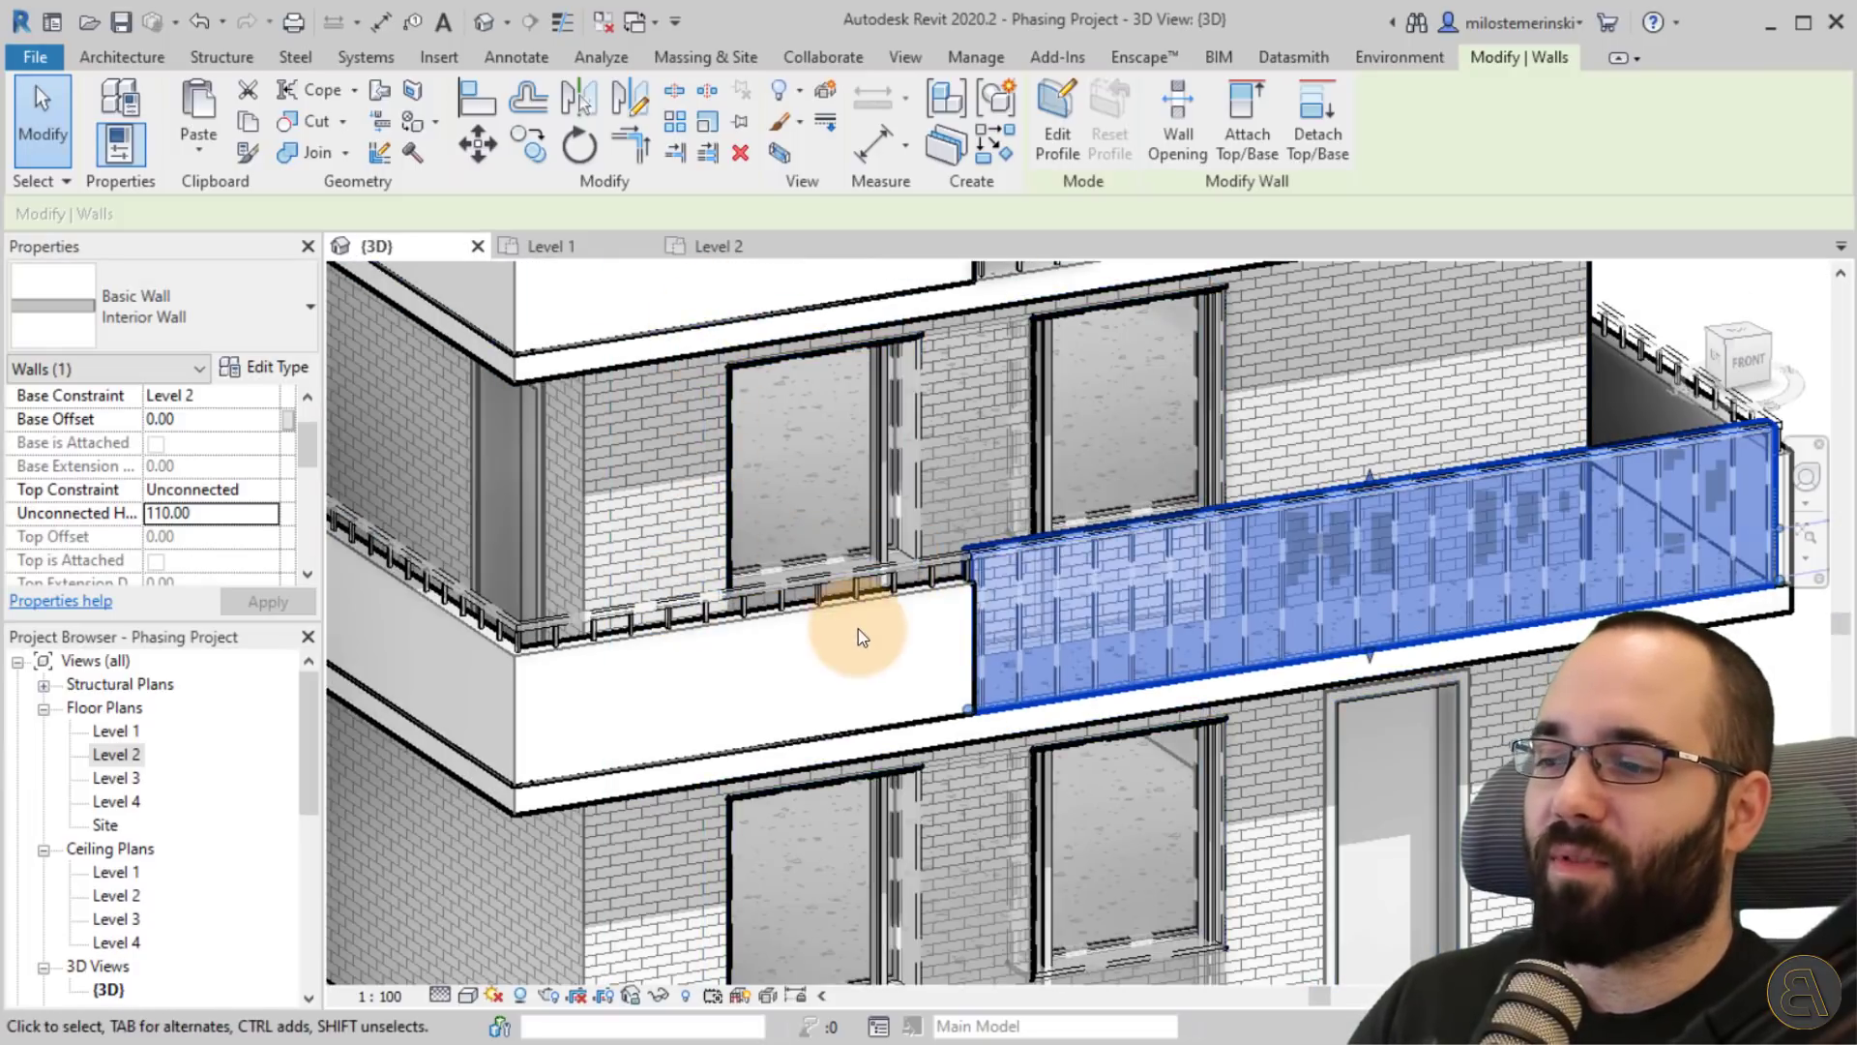
pyautogui.scroll(-1, 857, 629)
pyautogui.keyDown('shift'); pyautogui.moveTo(857, 628); pyautogui.dragTo(920, 603, button='middle'); pyautogui.keyUp('shift')
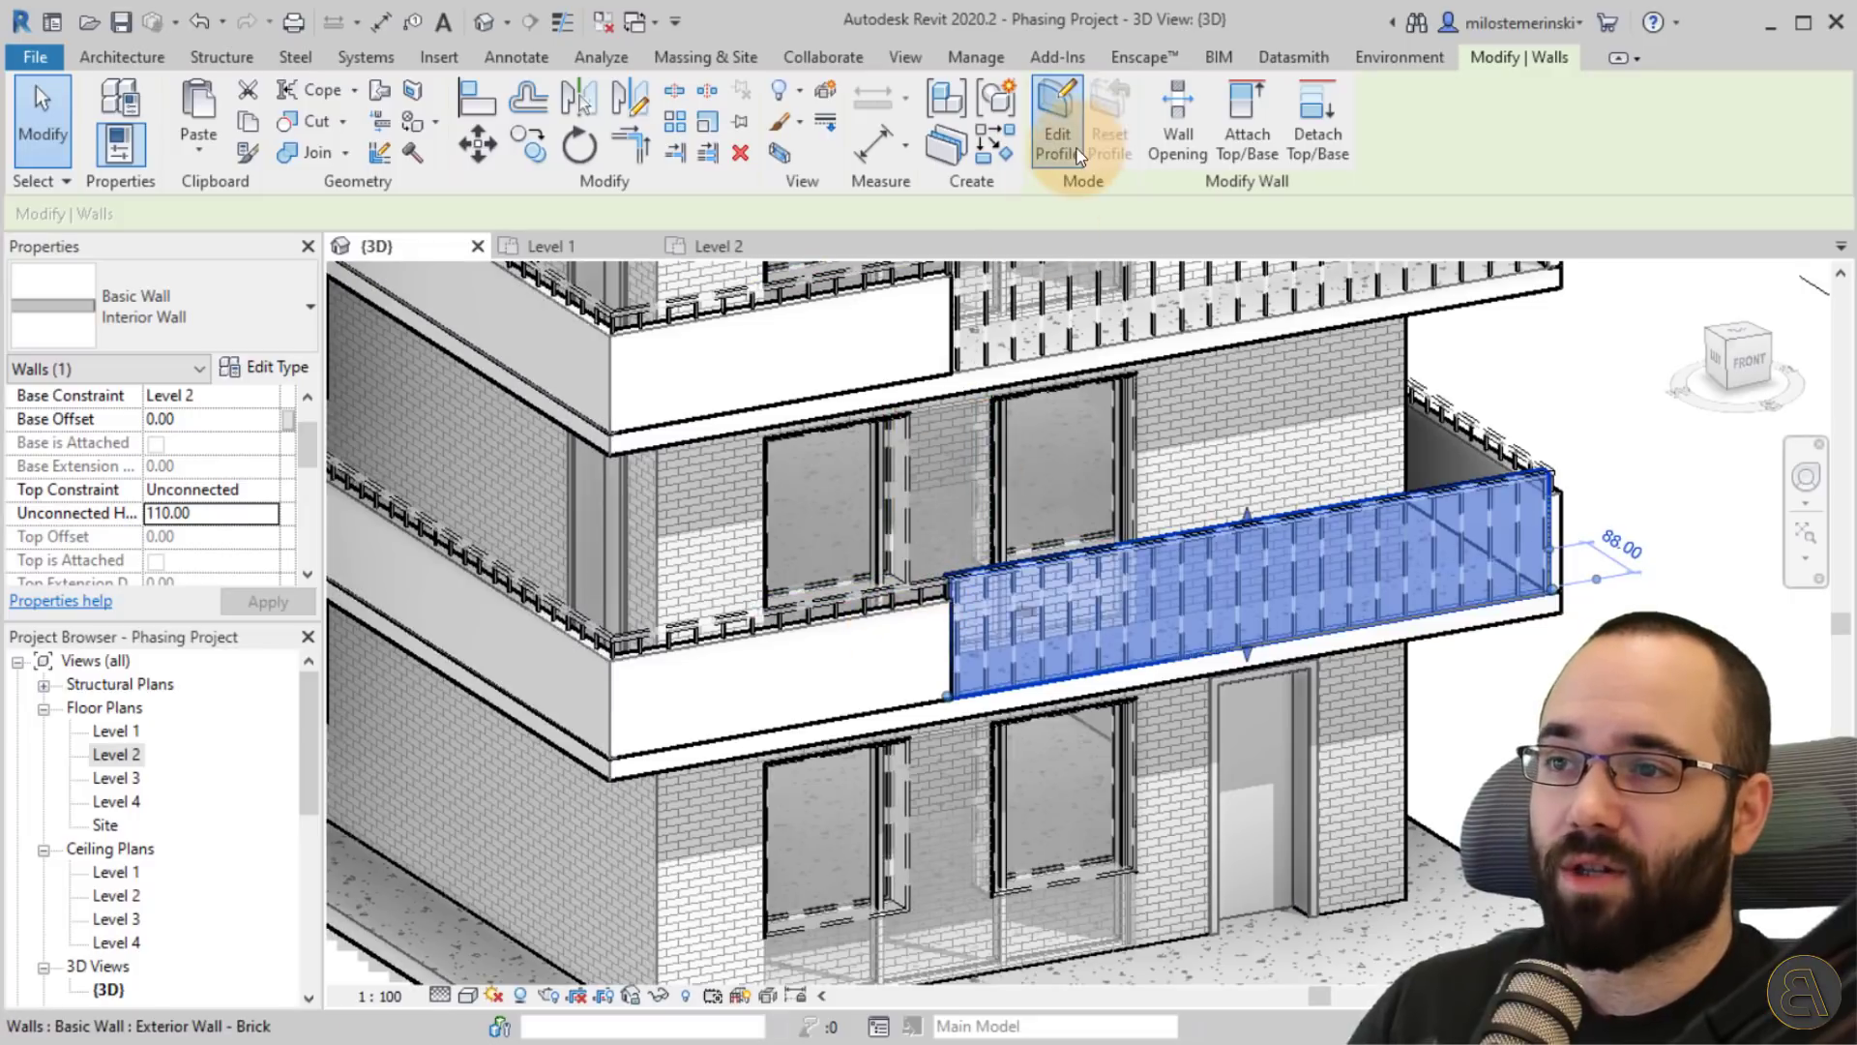
pyautogui.doubleClick(1215, 565)
pyautogui.moveTo(949, 609)
pyautogui.mouseDown()
pyautogui.moveTo(622, 663)
pyautogui.moveTo(950, 624)
pyautogui.mouseUp()
pyautogui.scroll(6, 894, 551)
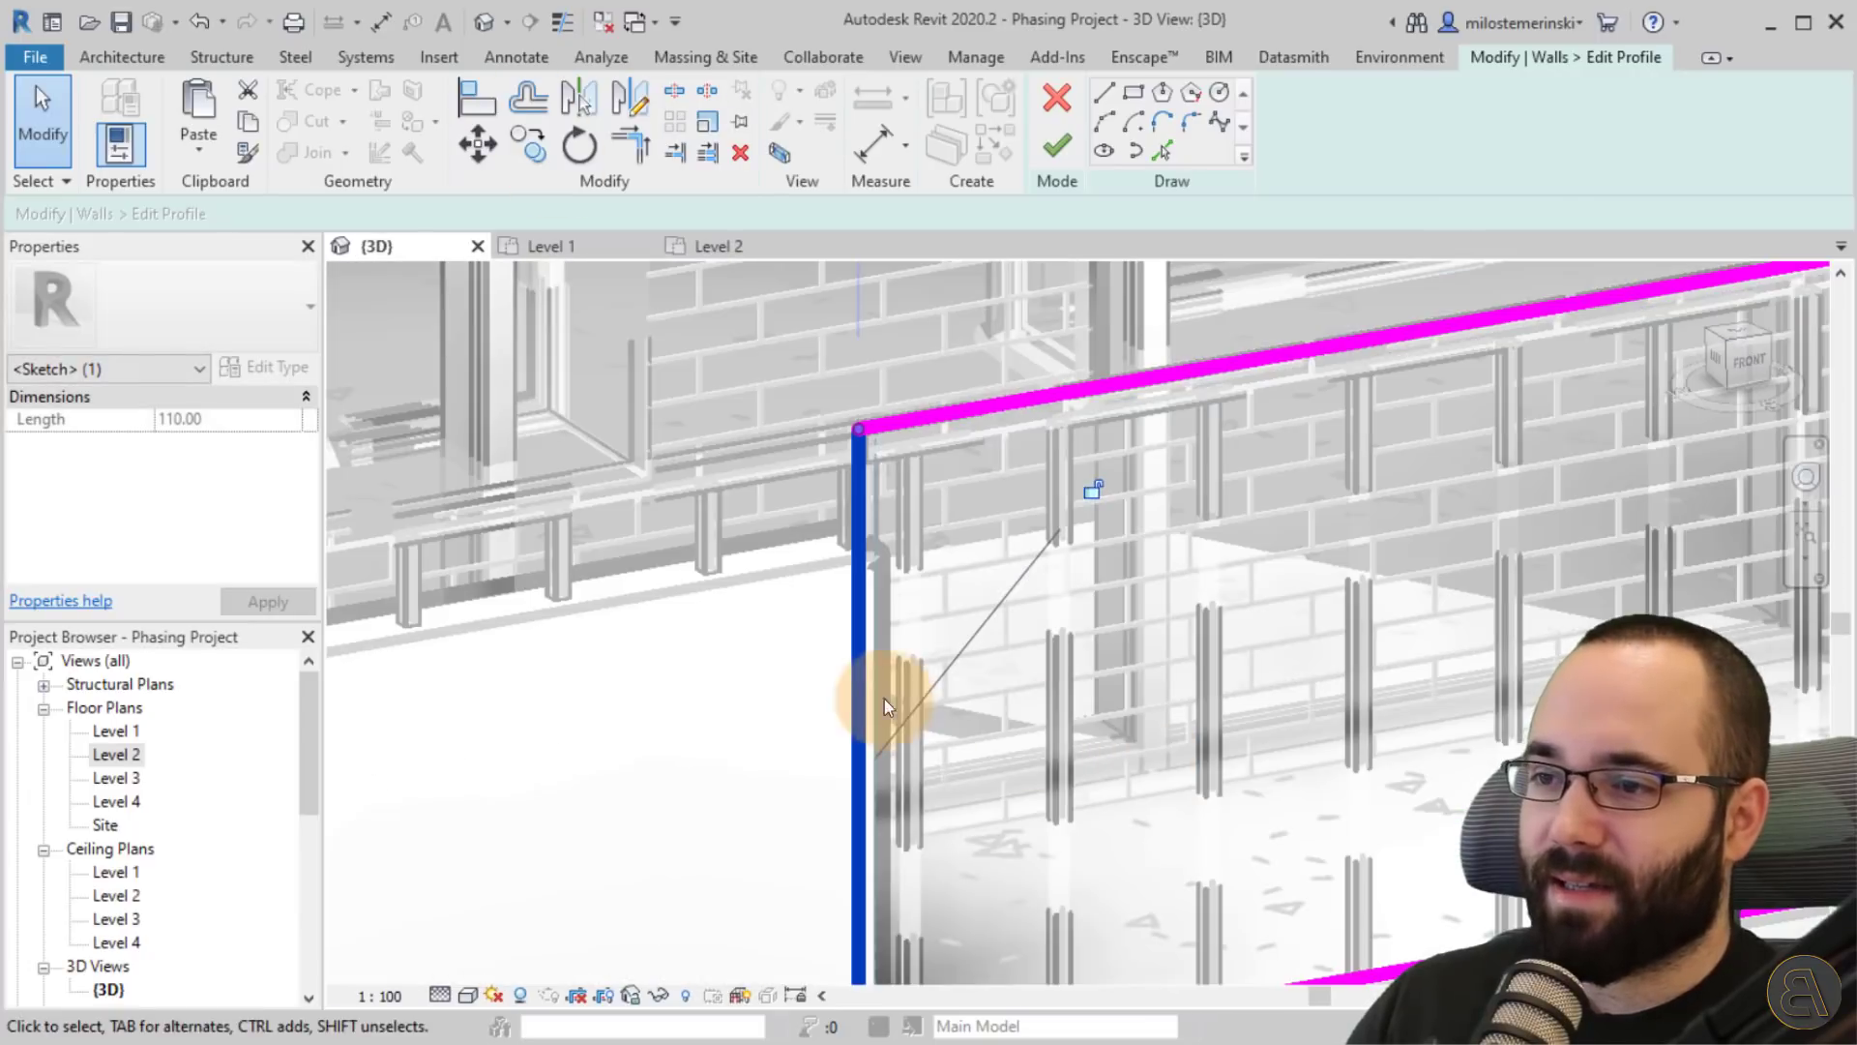
pyautogui.click(817, 695)
pyautogui.scroll(-5, 1170, 393)
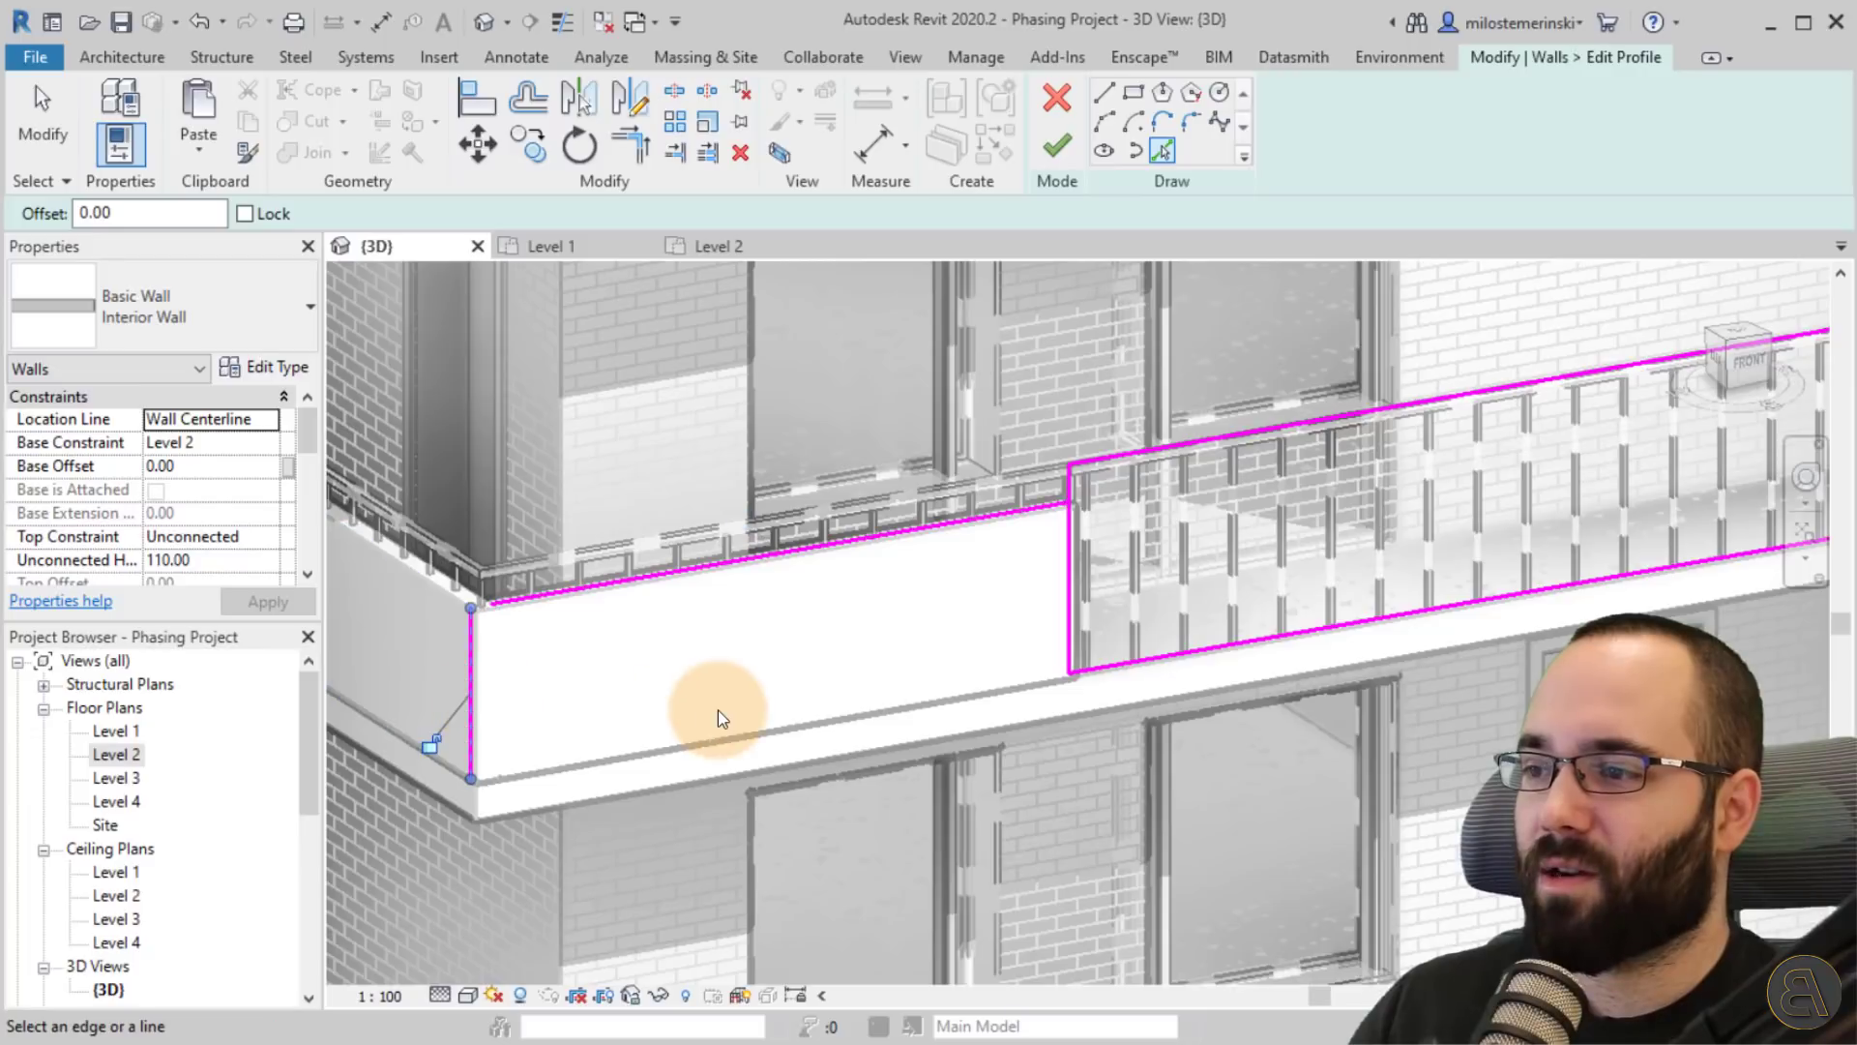
pyautogui.scroll(-3, 718, 710)
pyautogui.click(613, 489)
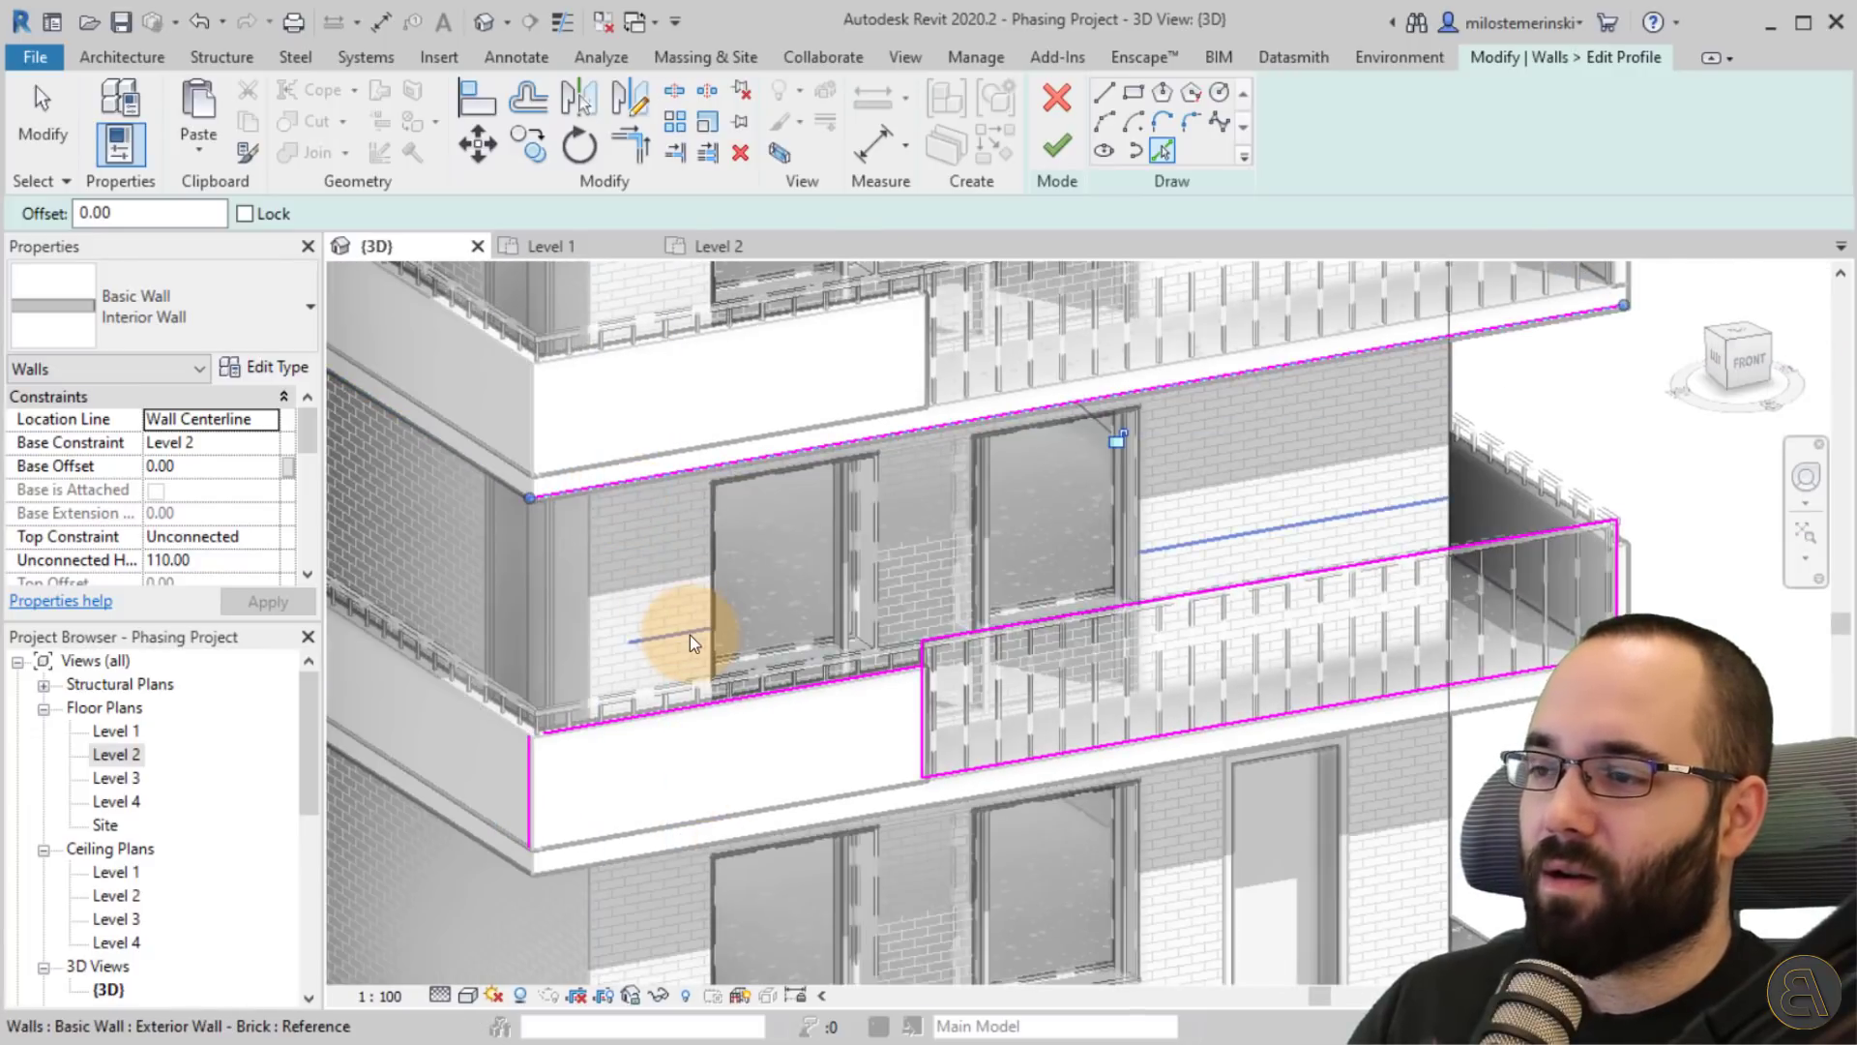
pyautogui.press('Escape')
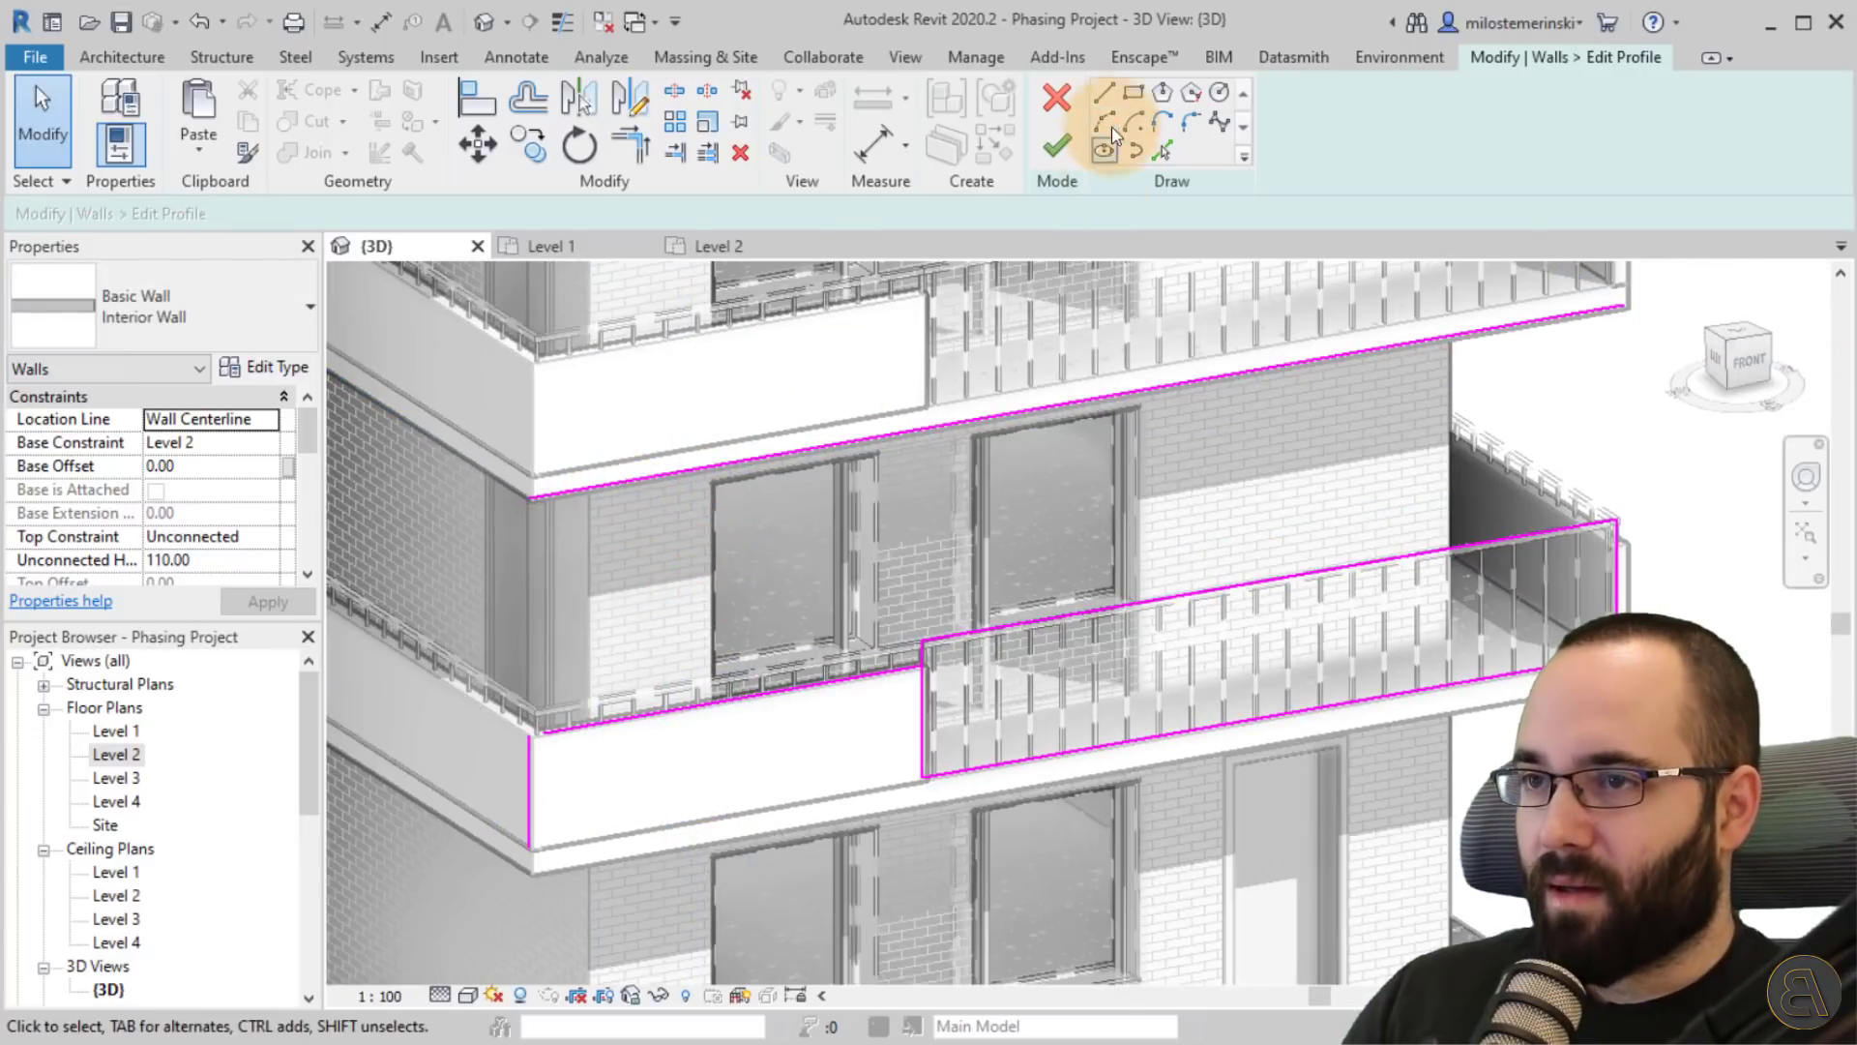
# Sketch a vertical profile line about 190 long beside the front window, from the balcony wall's top edge to the slab above.
pyautogui.press('l')
pyautogui.press('i')
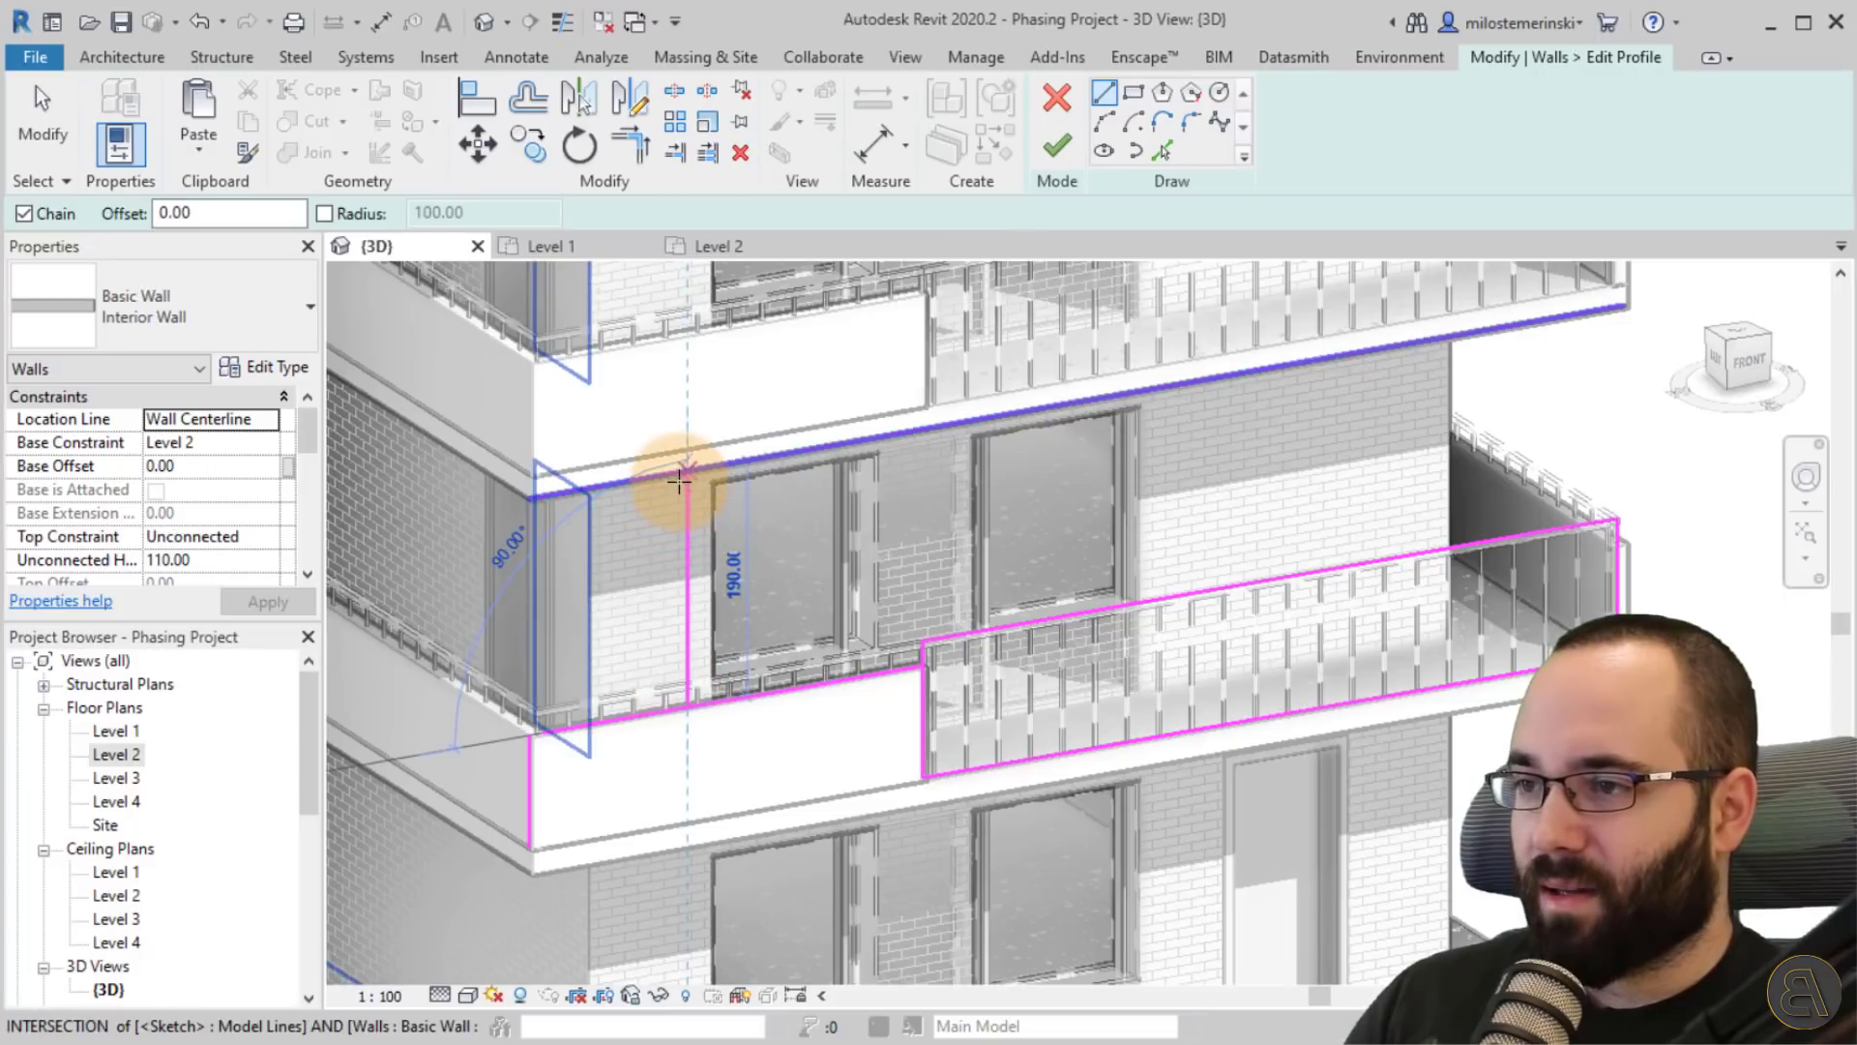
pyautogui.press('Escape')
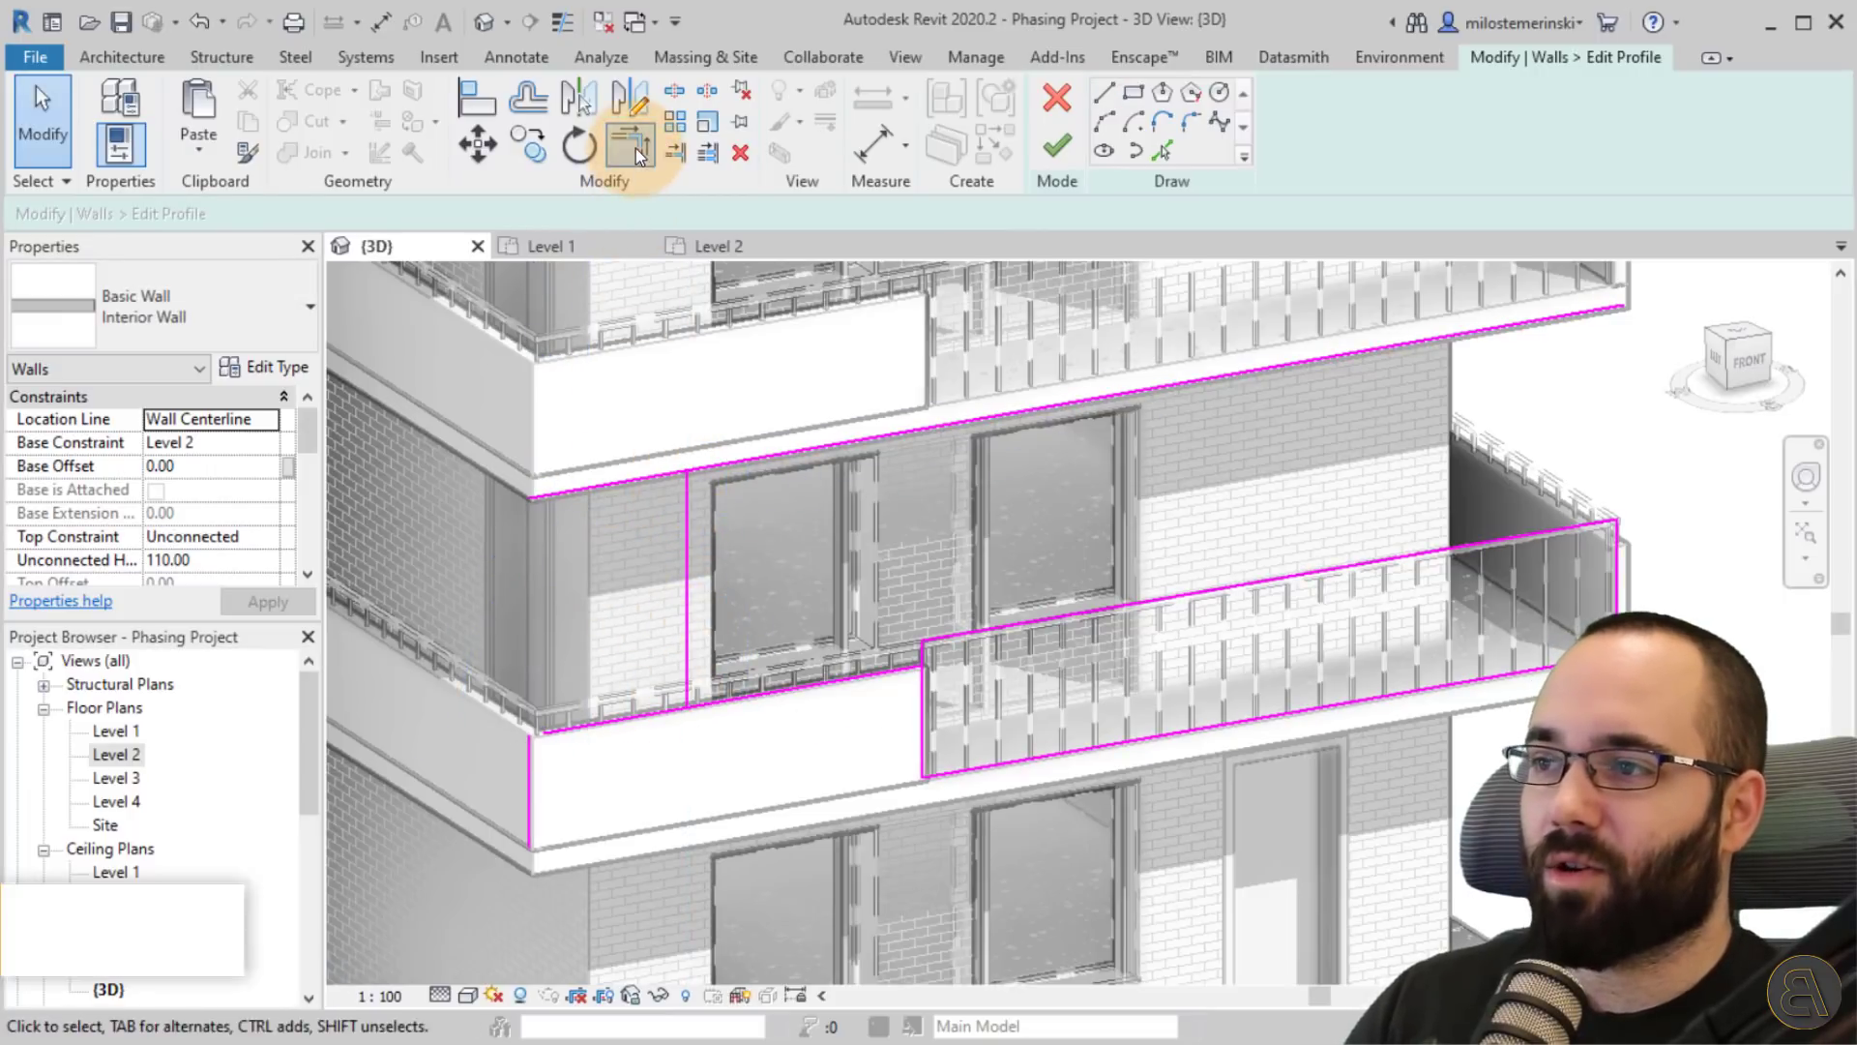
# Trim and extend the sketch lines into one closed outline wrapping the existing balcony wall up to the slab, and finish the wall profile.
pyautogui.click(636, 148)
pyautogui.click(967, 628)
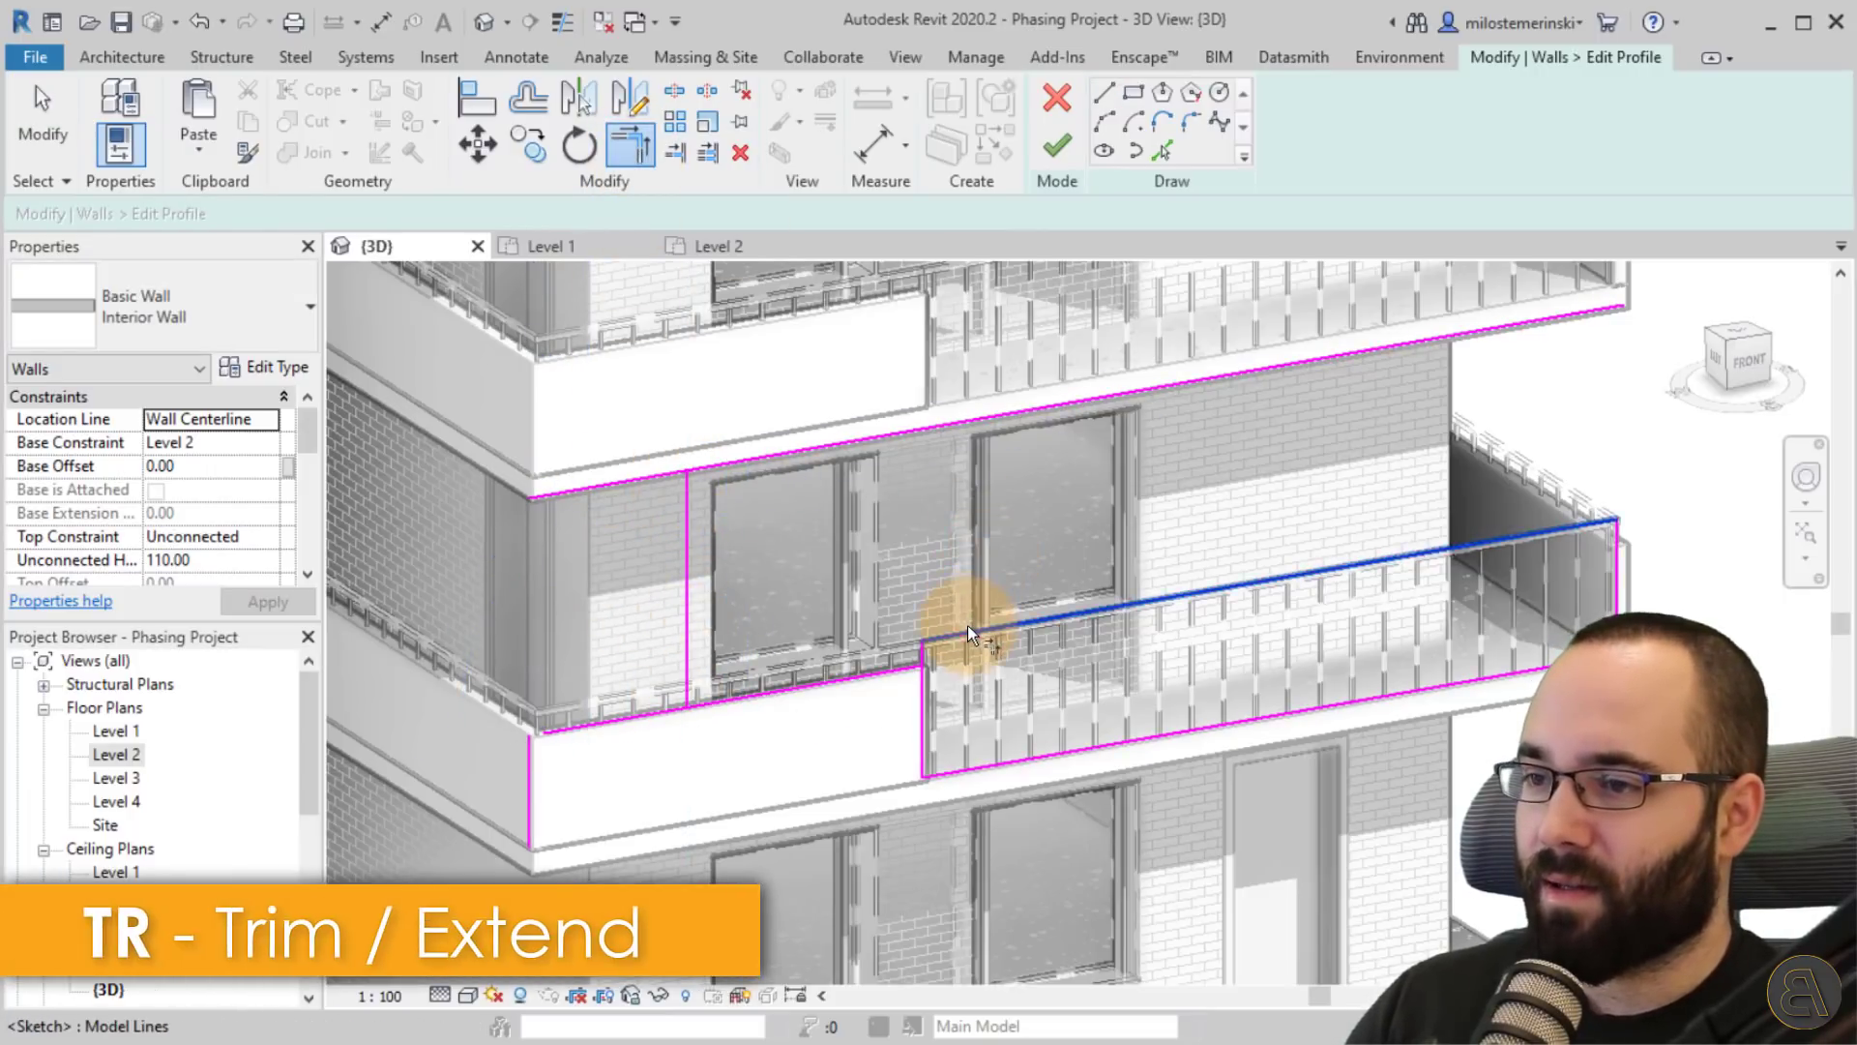
pyautogui.click(689, 606)
pyautogui.click(902, 672)
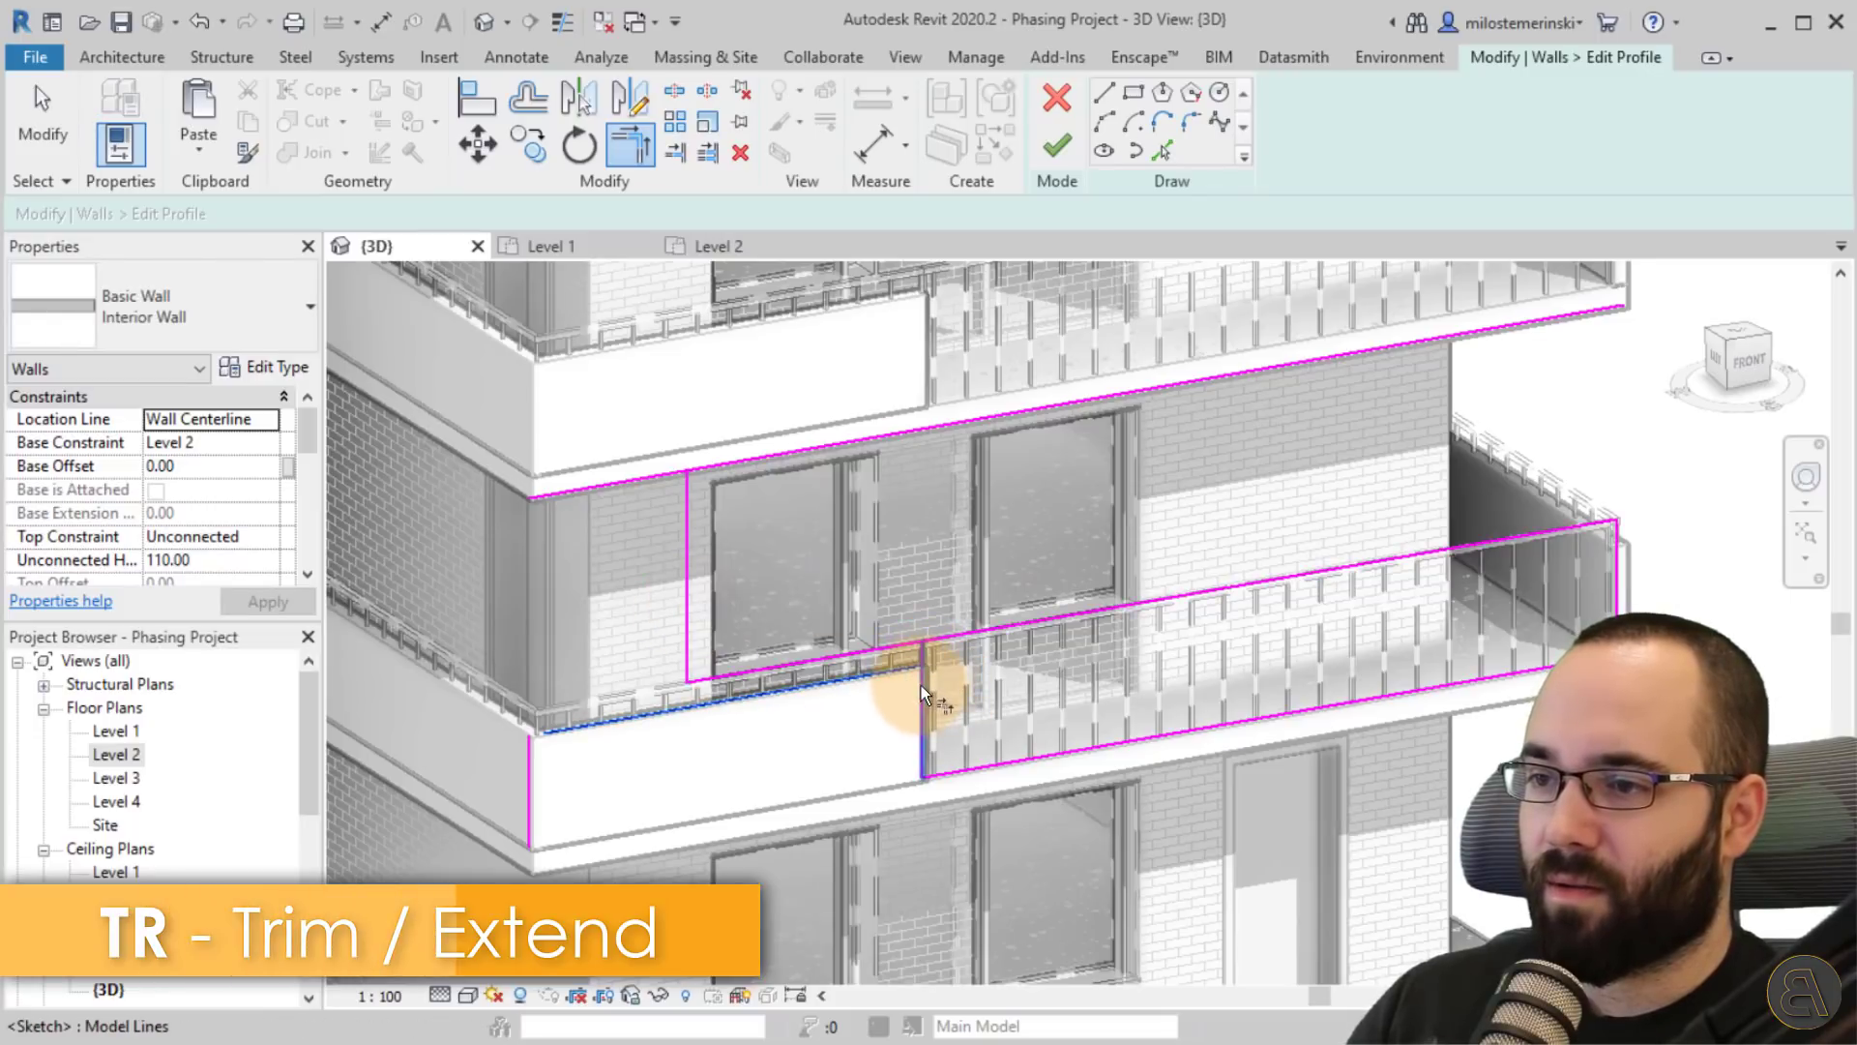
pyautogui.click(532, 753)
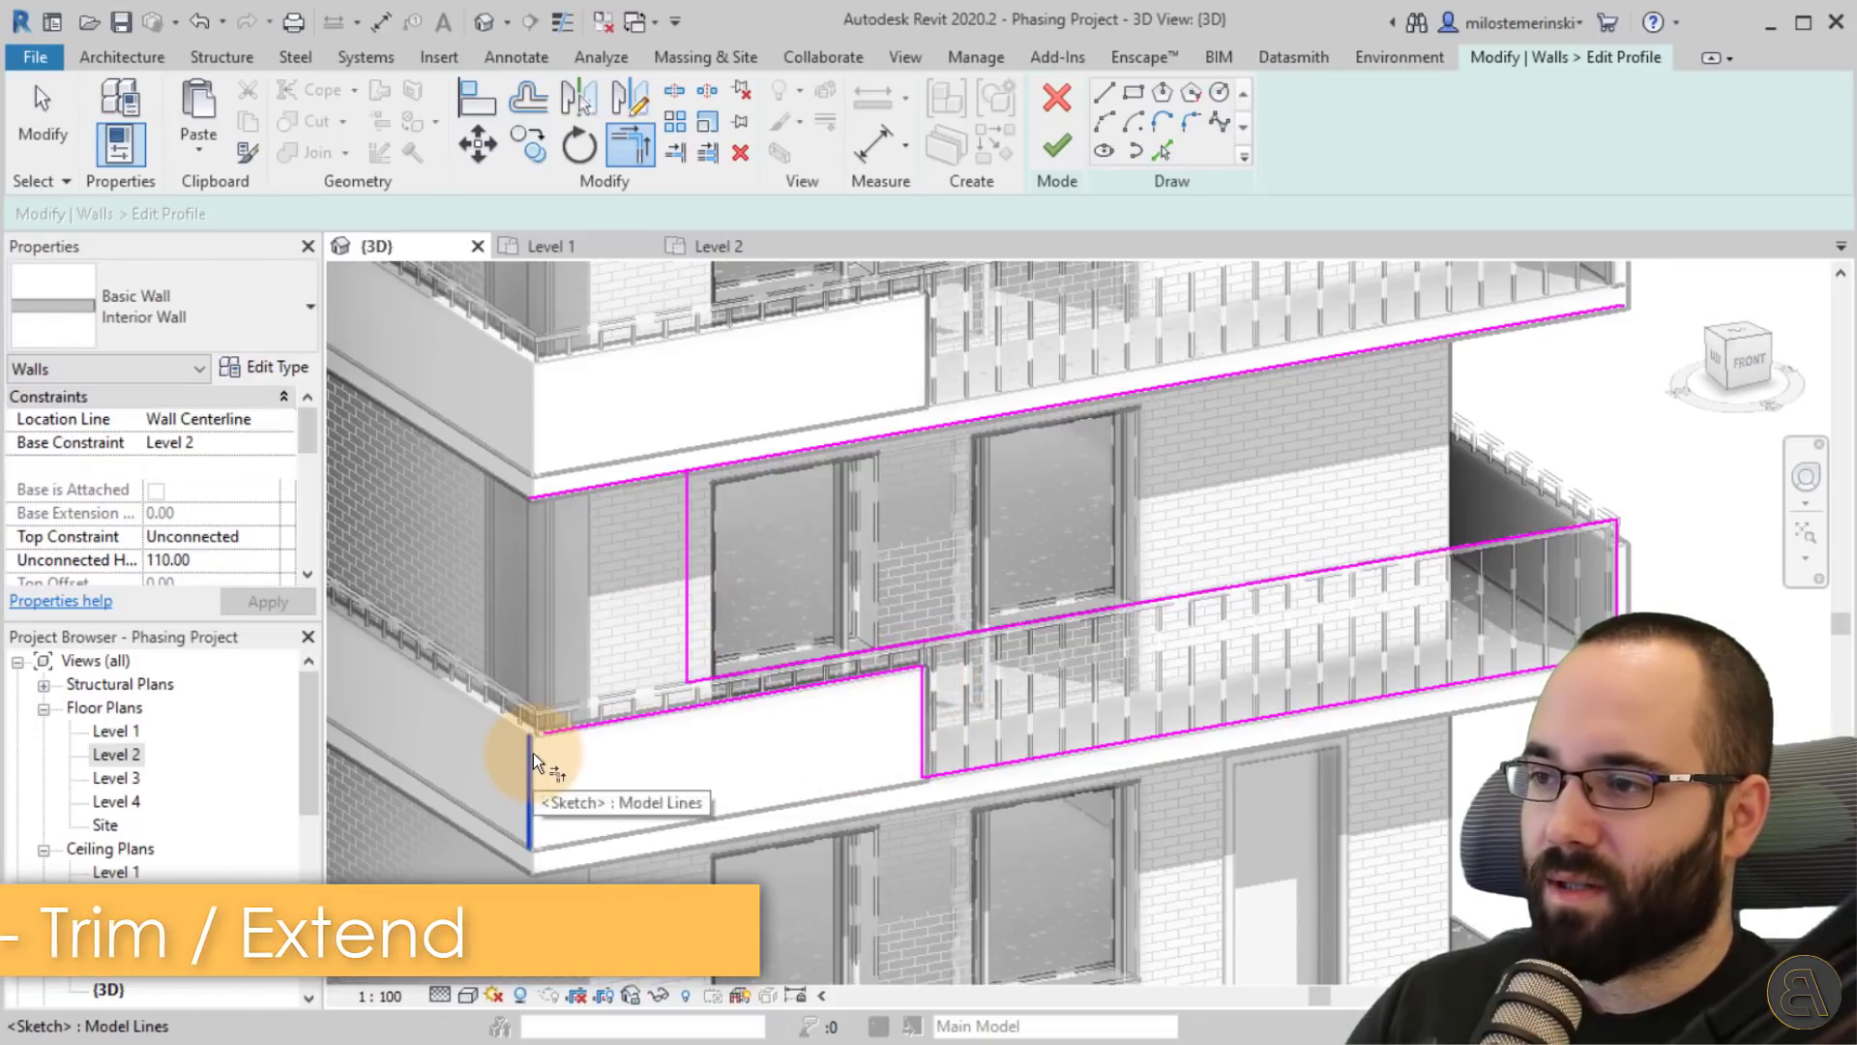
pyautogui.click(549, 490)
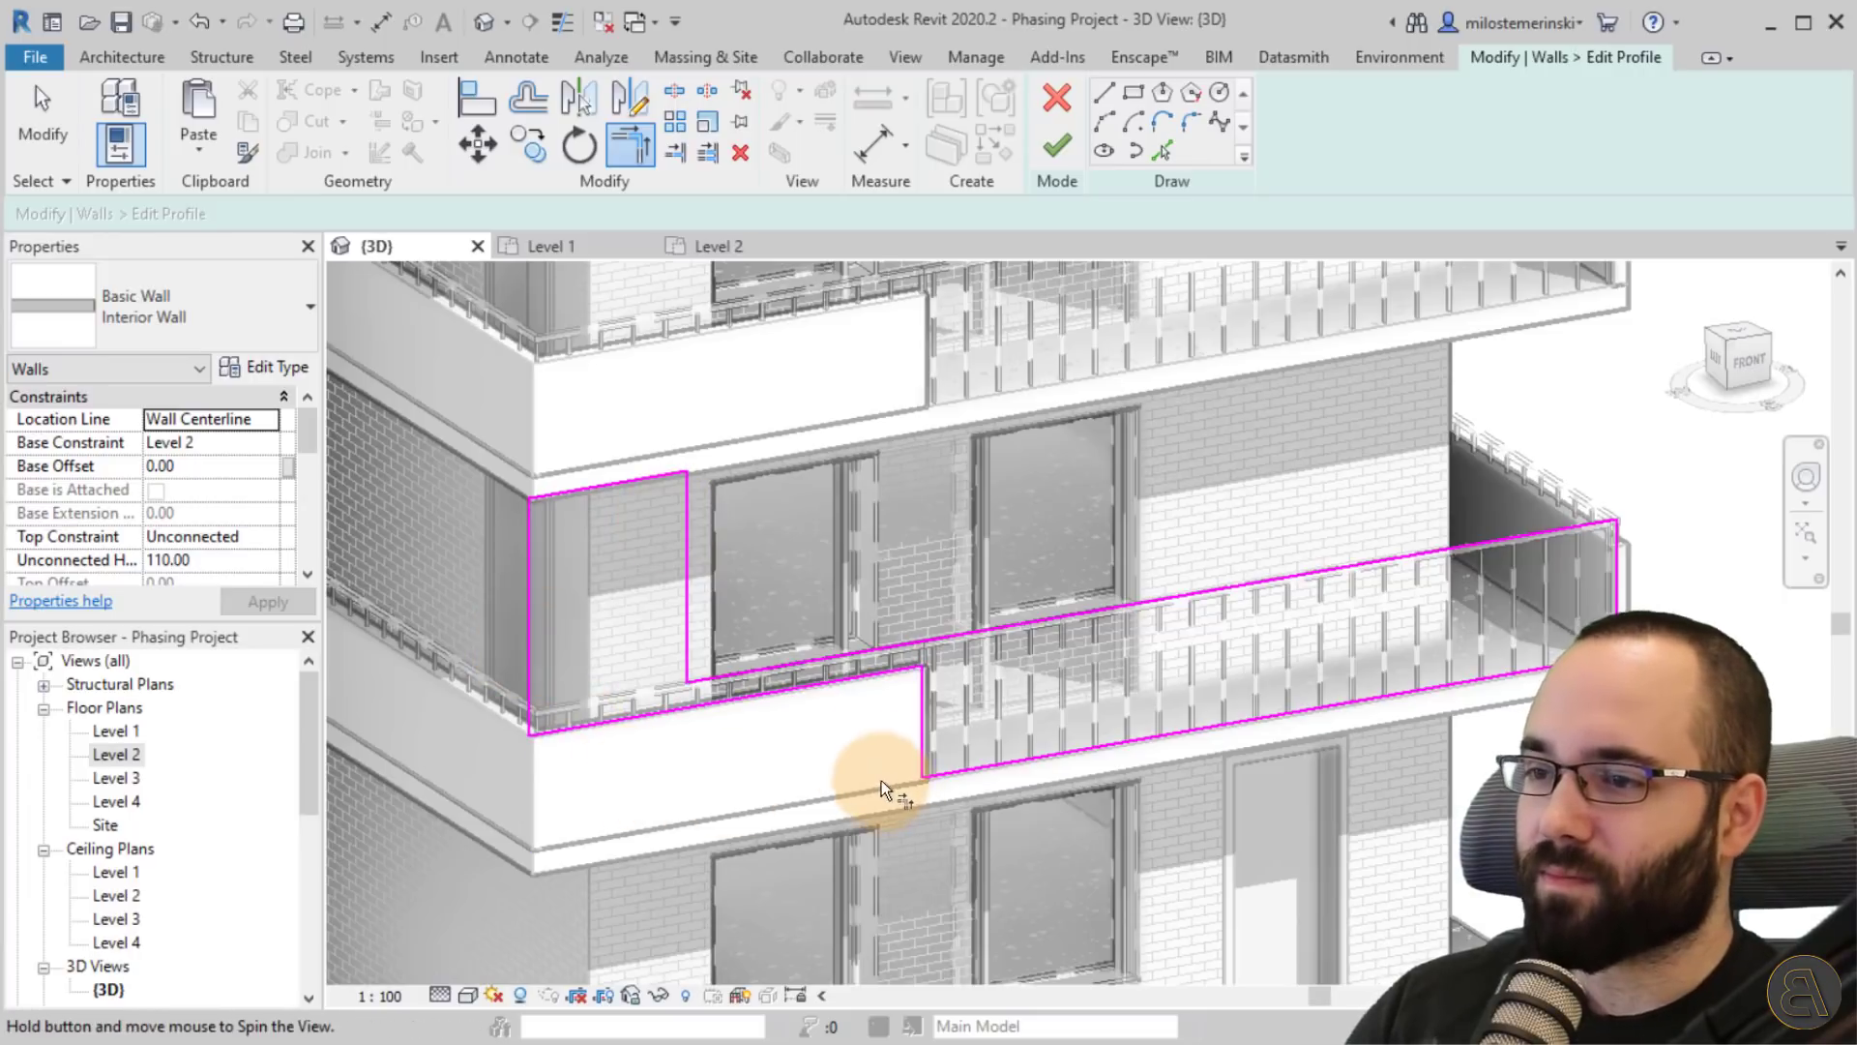
pyautogui.keyDown('shift'); pyautogui.moveTo(880, 780); pyautogui.dragTo(888, 668, button='middle'); pyautogui.keyUp('shift')
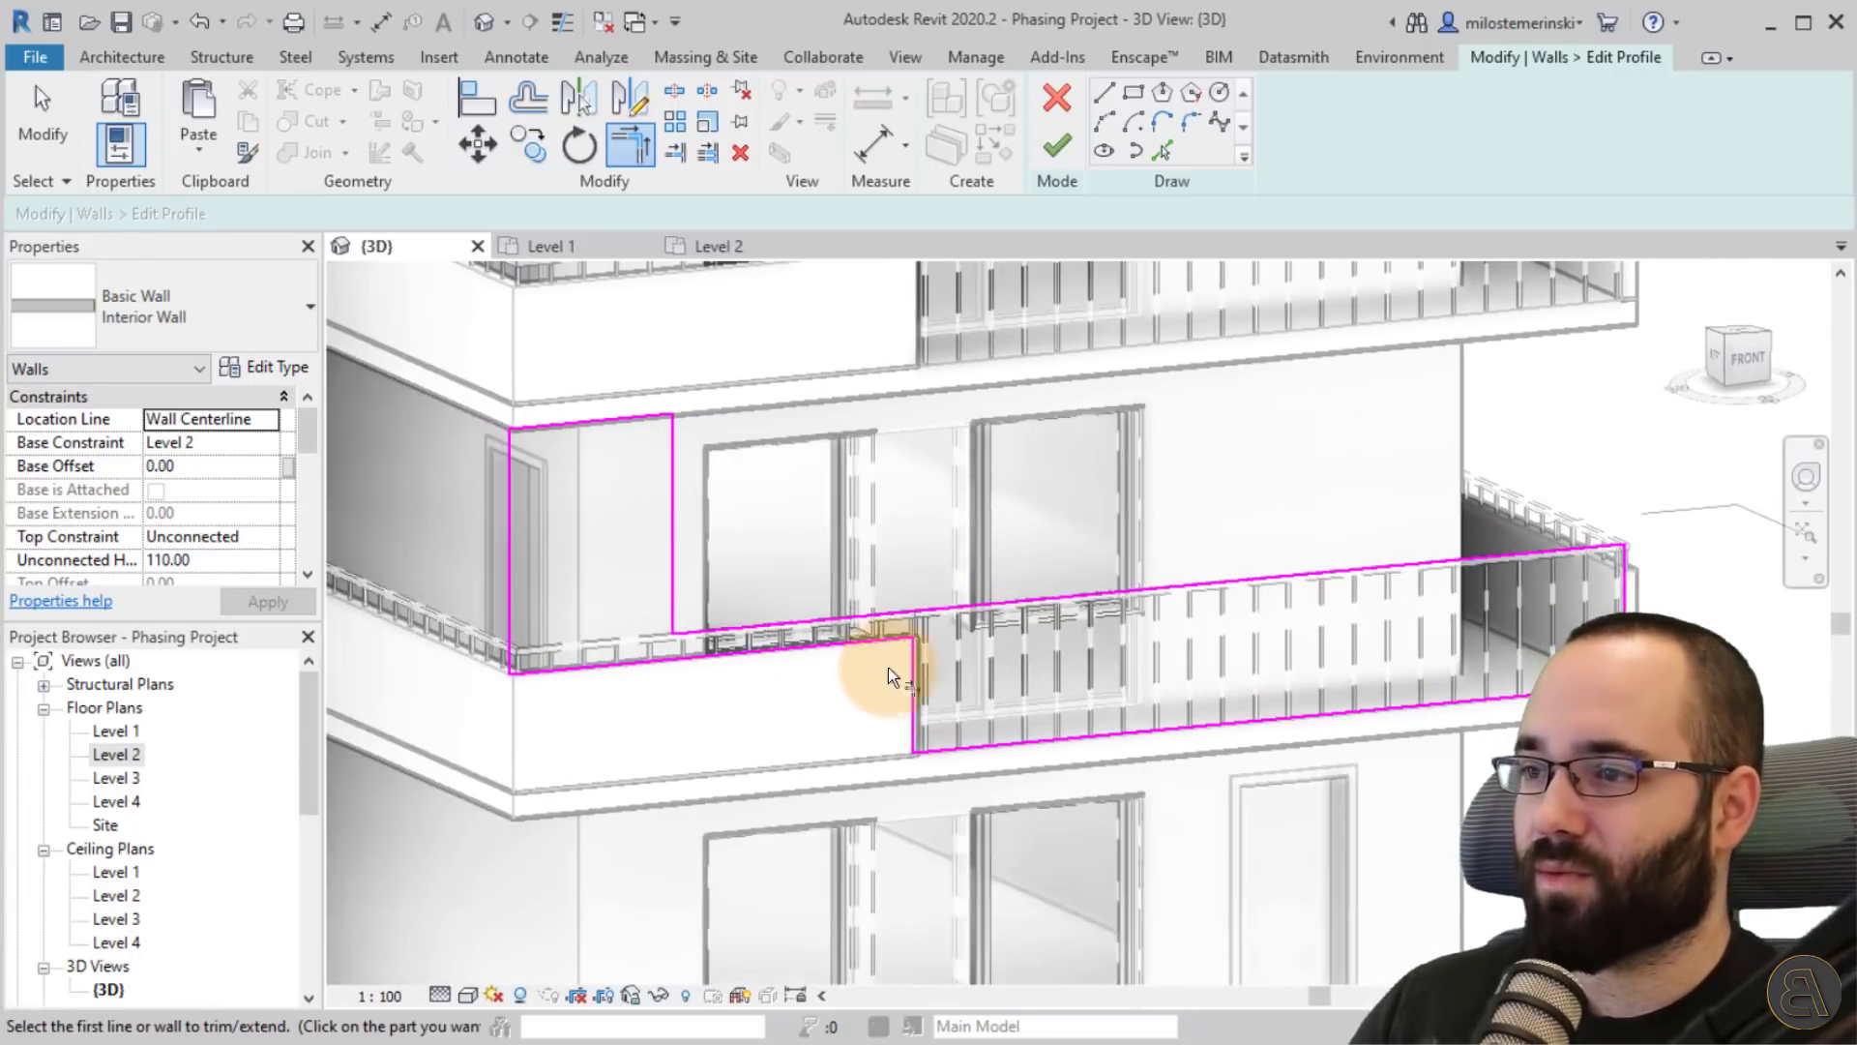
pyautogui.click(1060, 150)
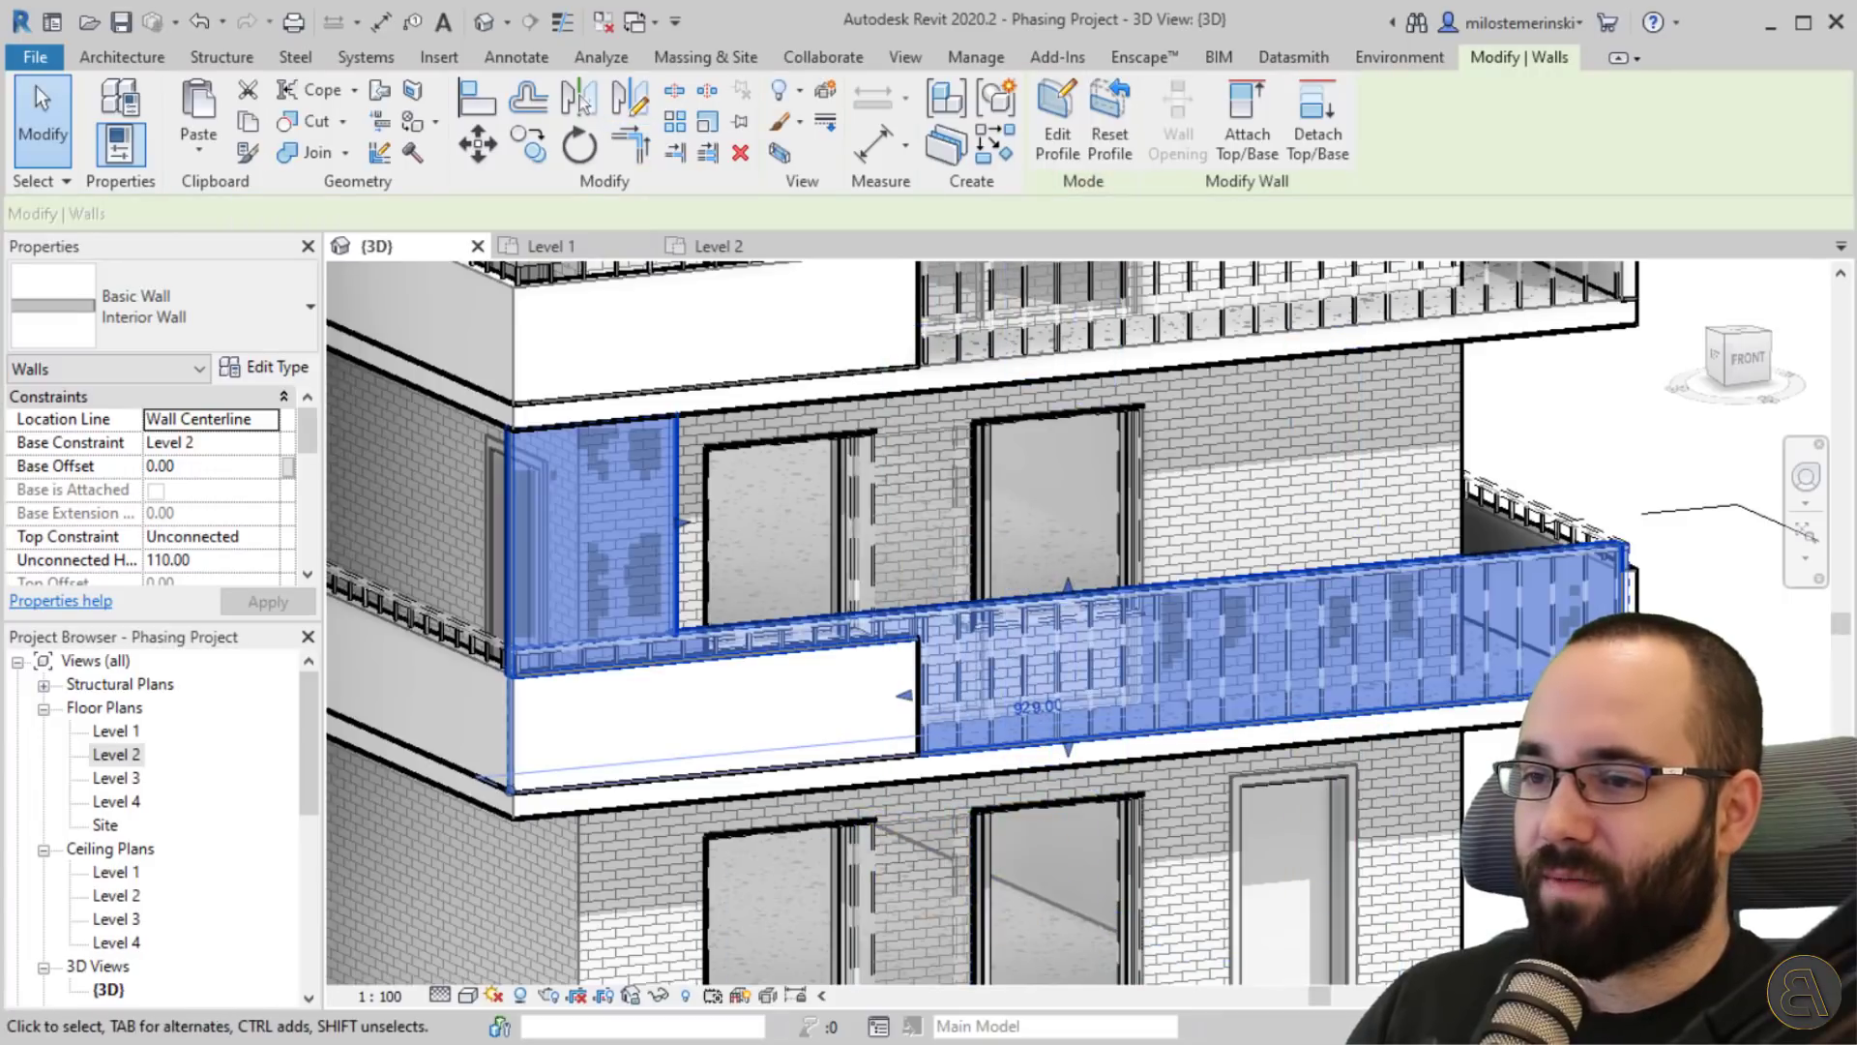
pyautogui.press('Escape')
# Examine the reshaped front wall and its corners with the side balcony walls in 3D, and return to the Level 2 floor plan.
pyautogui.keyDown('shift'); pyautogui.moveTo(1025, 677); pyautogui.dragTo(1147, 710, button='middle'); pyautogui.keyUp('shift')
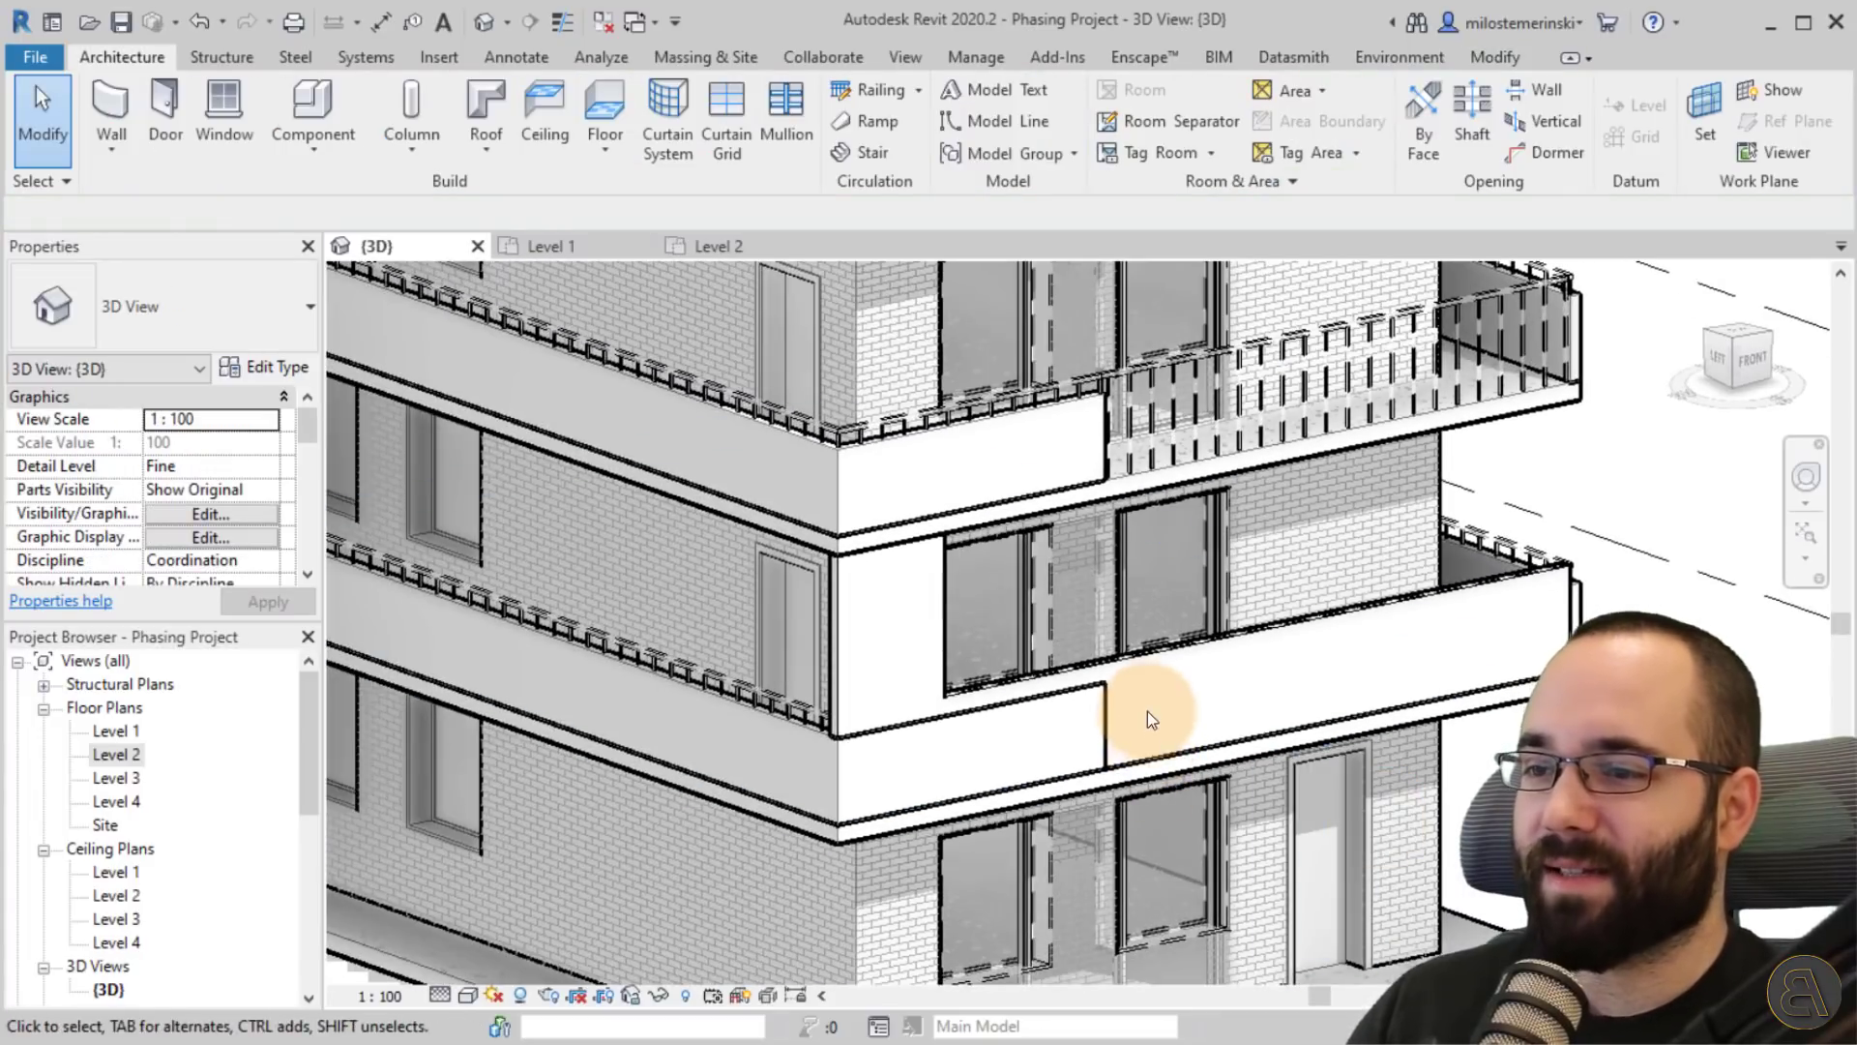
pyautogui.click(849, 764)
pyautogui.scroll(-1, 1015, 752)
pyautogui.click(1387, 885)
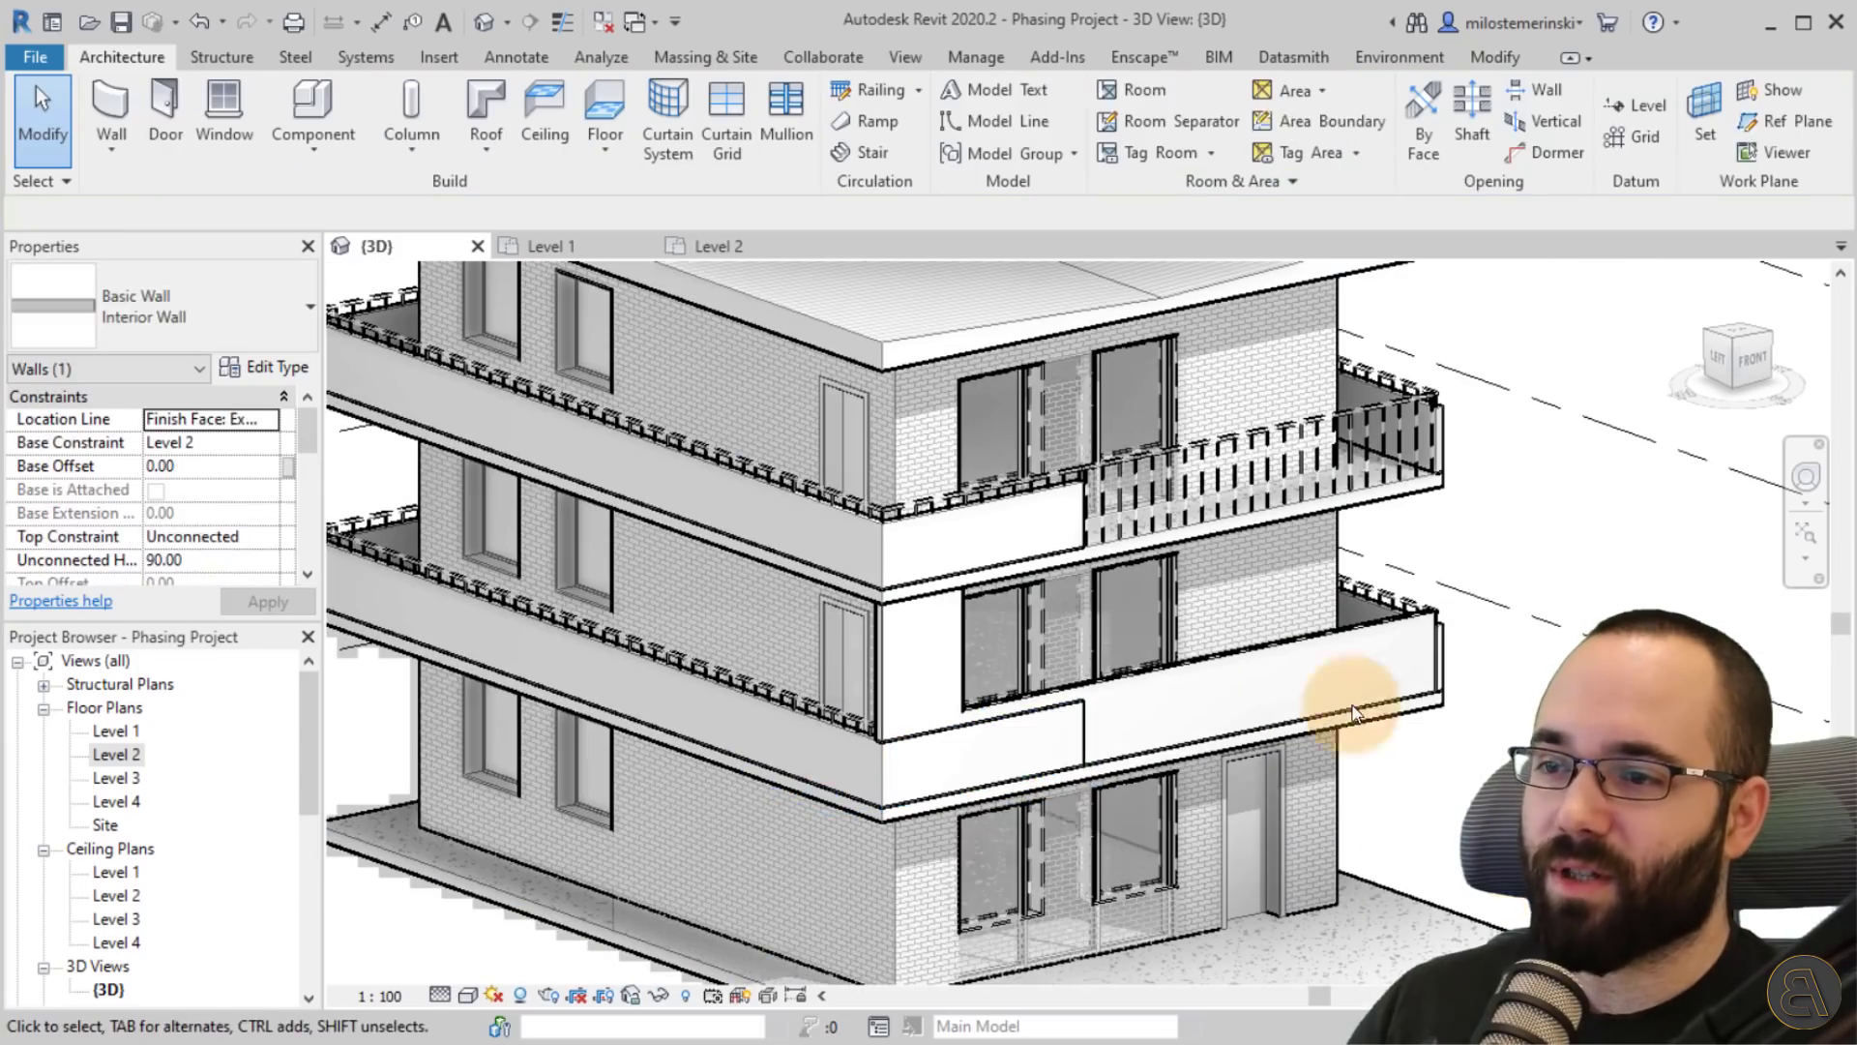
pyautogui.keyDown('shift'); pyautogui.moveTo(1064, 619); pyautogui.dragTo(1105, 634, button='middle'); pyautogui.keyUp('shift')
pyautogui.keyDown('shift'); pyautogui.moveTo(1538, 870); pyautogui.dragTo(929, 899, button='middle'); pyautogui.keyUp('shift')
pyautogui.moveTo(928, 900); pyautogui.dragTo(767, 630, button='middle')
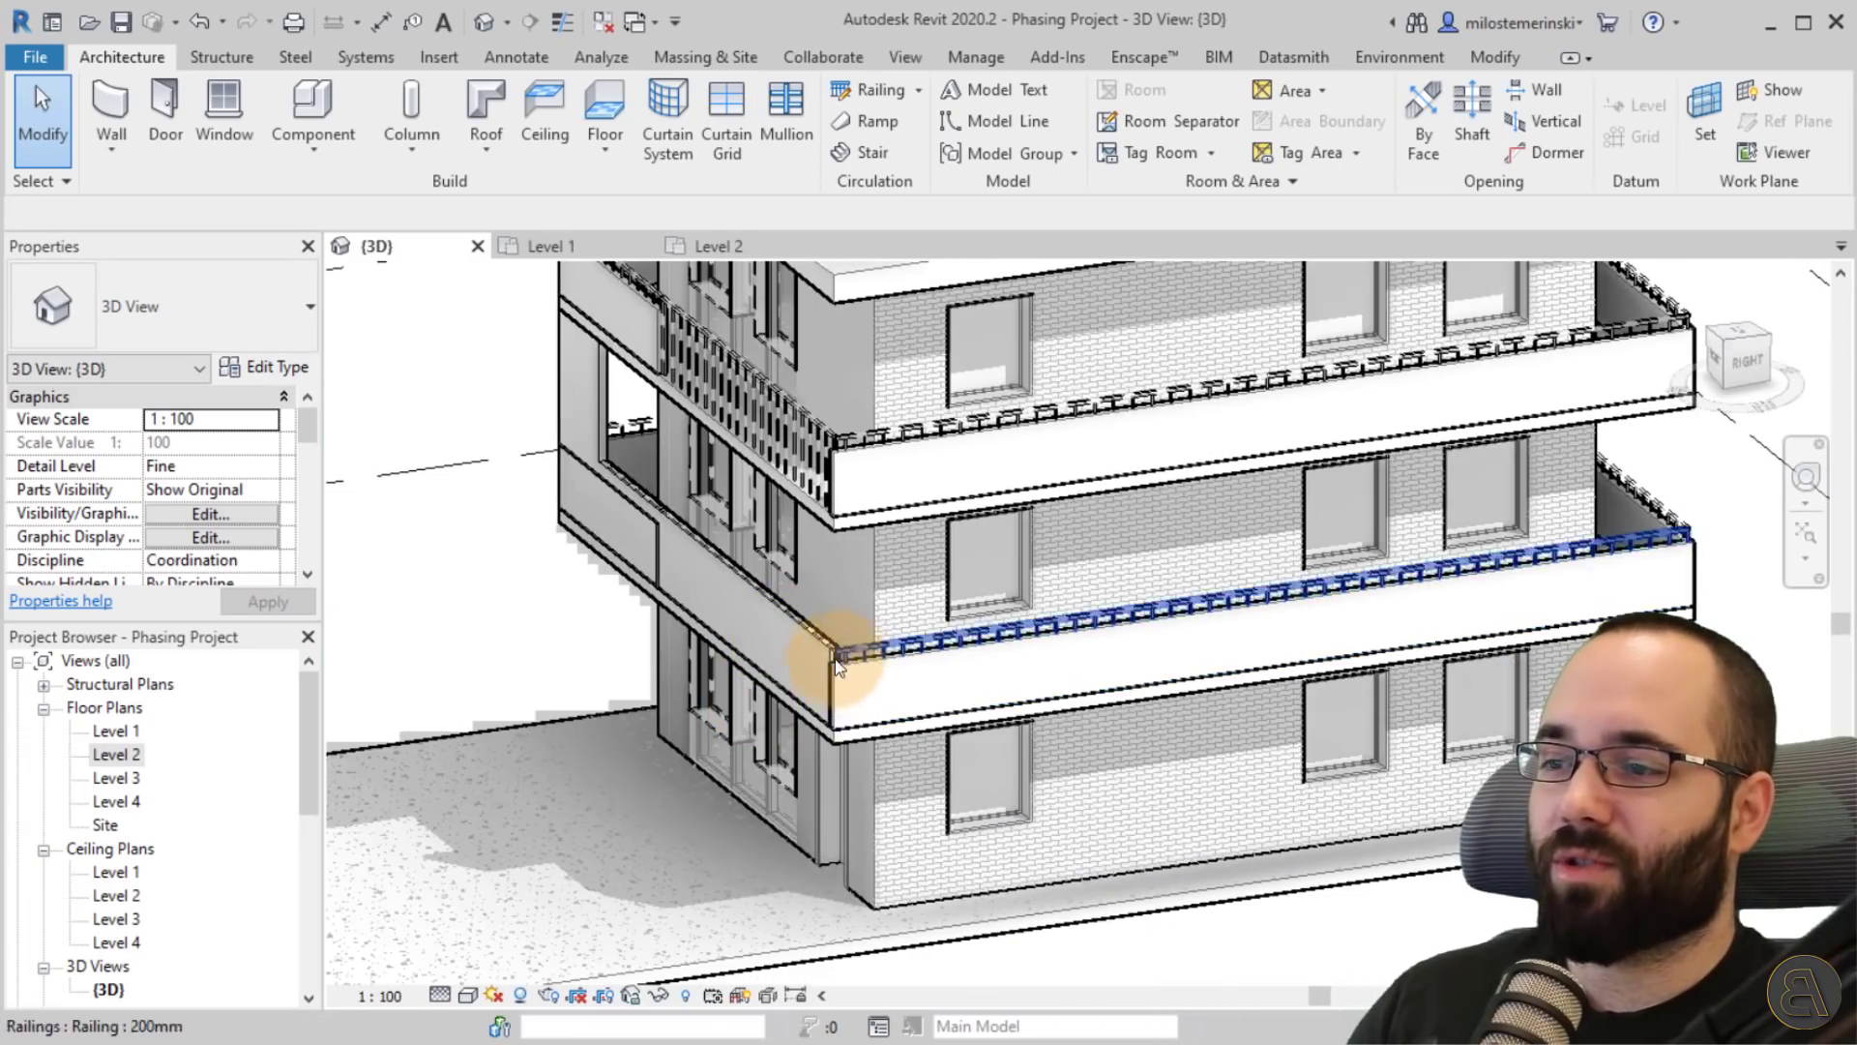
pyautogui.scroll(5, 828, 658)
pyautogui.scroll(-3, 856, 642)
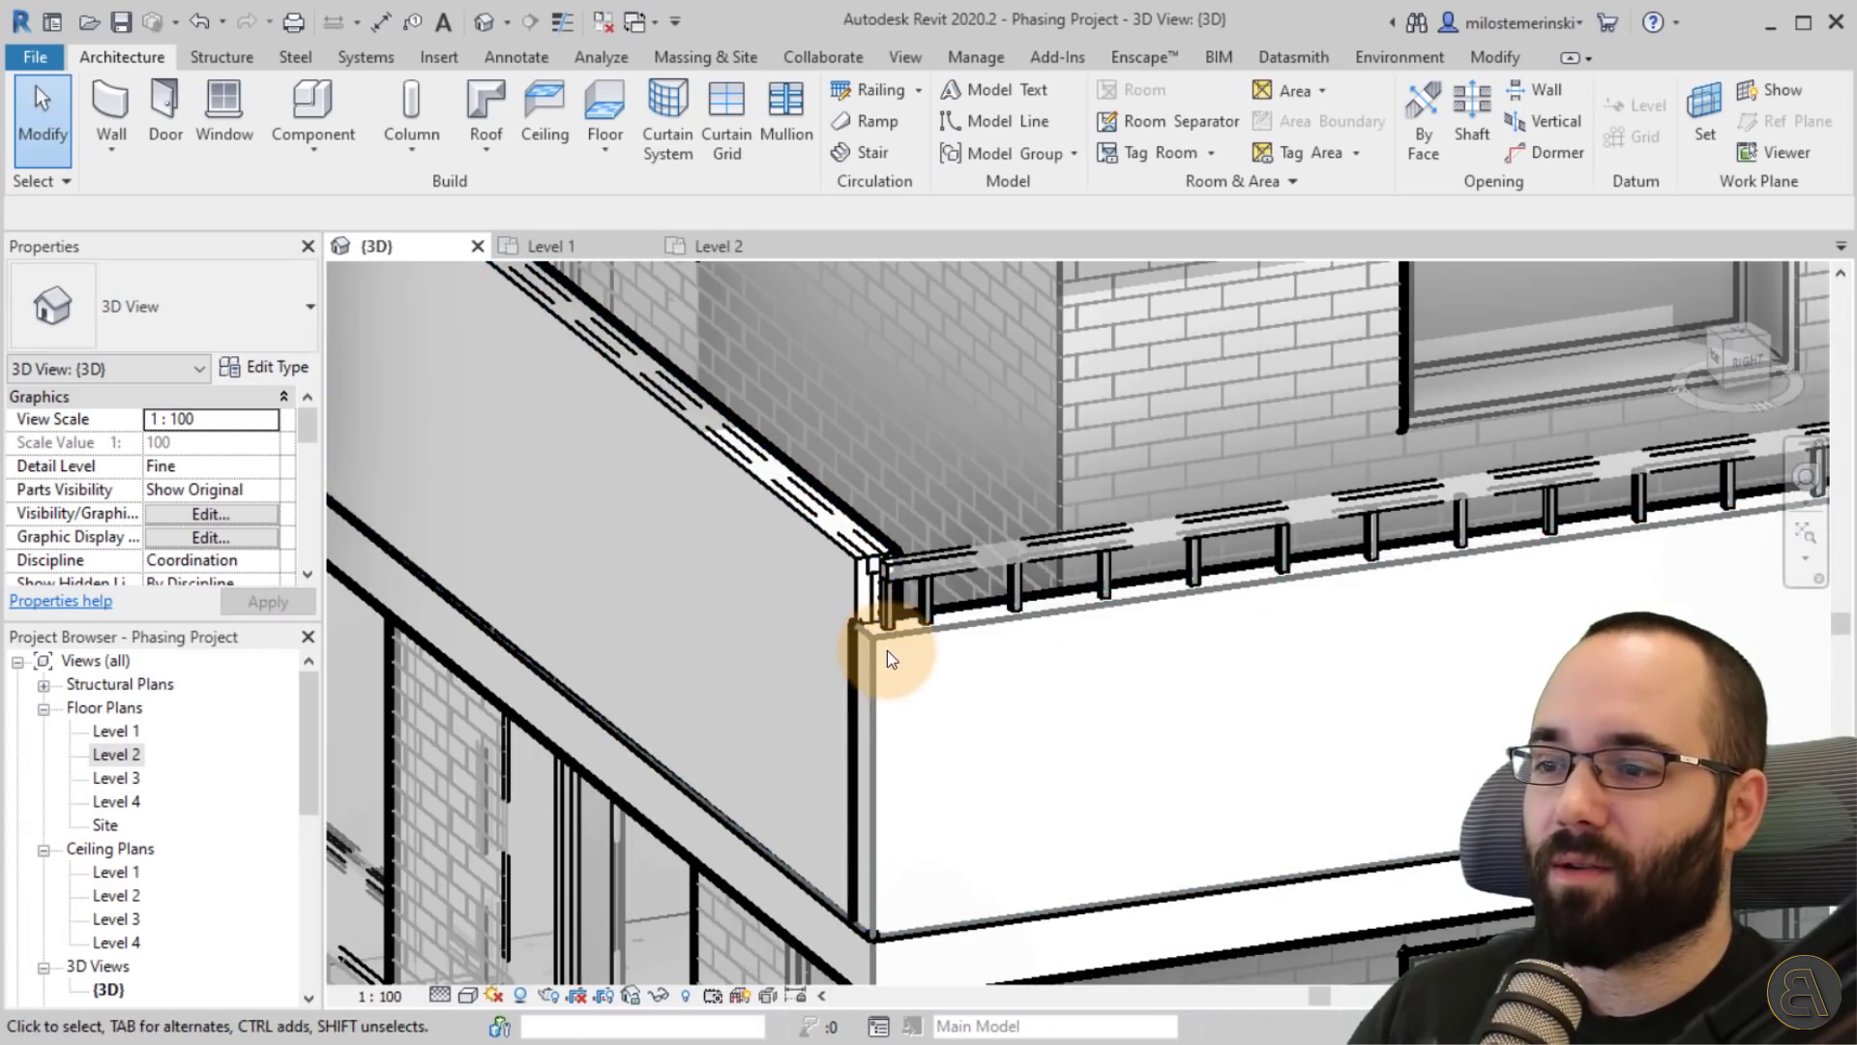
pyautogui.keyDown('shift'); pyautogui.moveTo(886, 642); pyautogui.dragTo(954, 634, button='middle'); pyautogui.keyUp('shift')
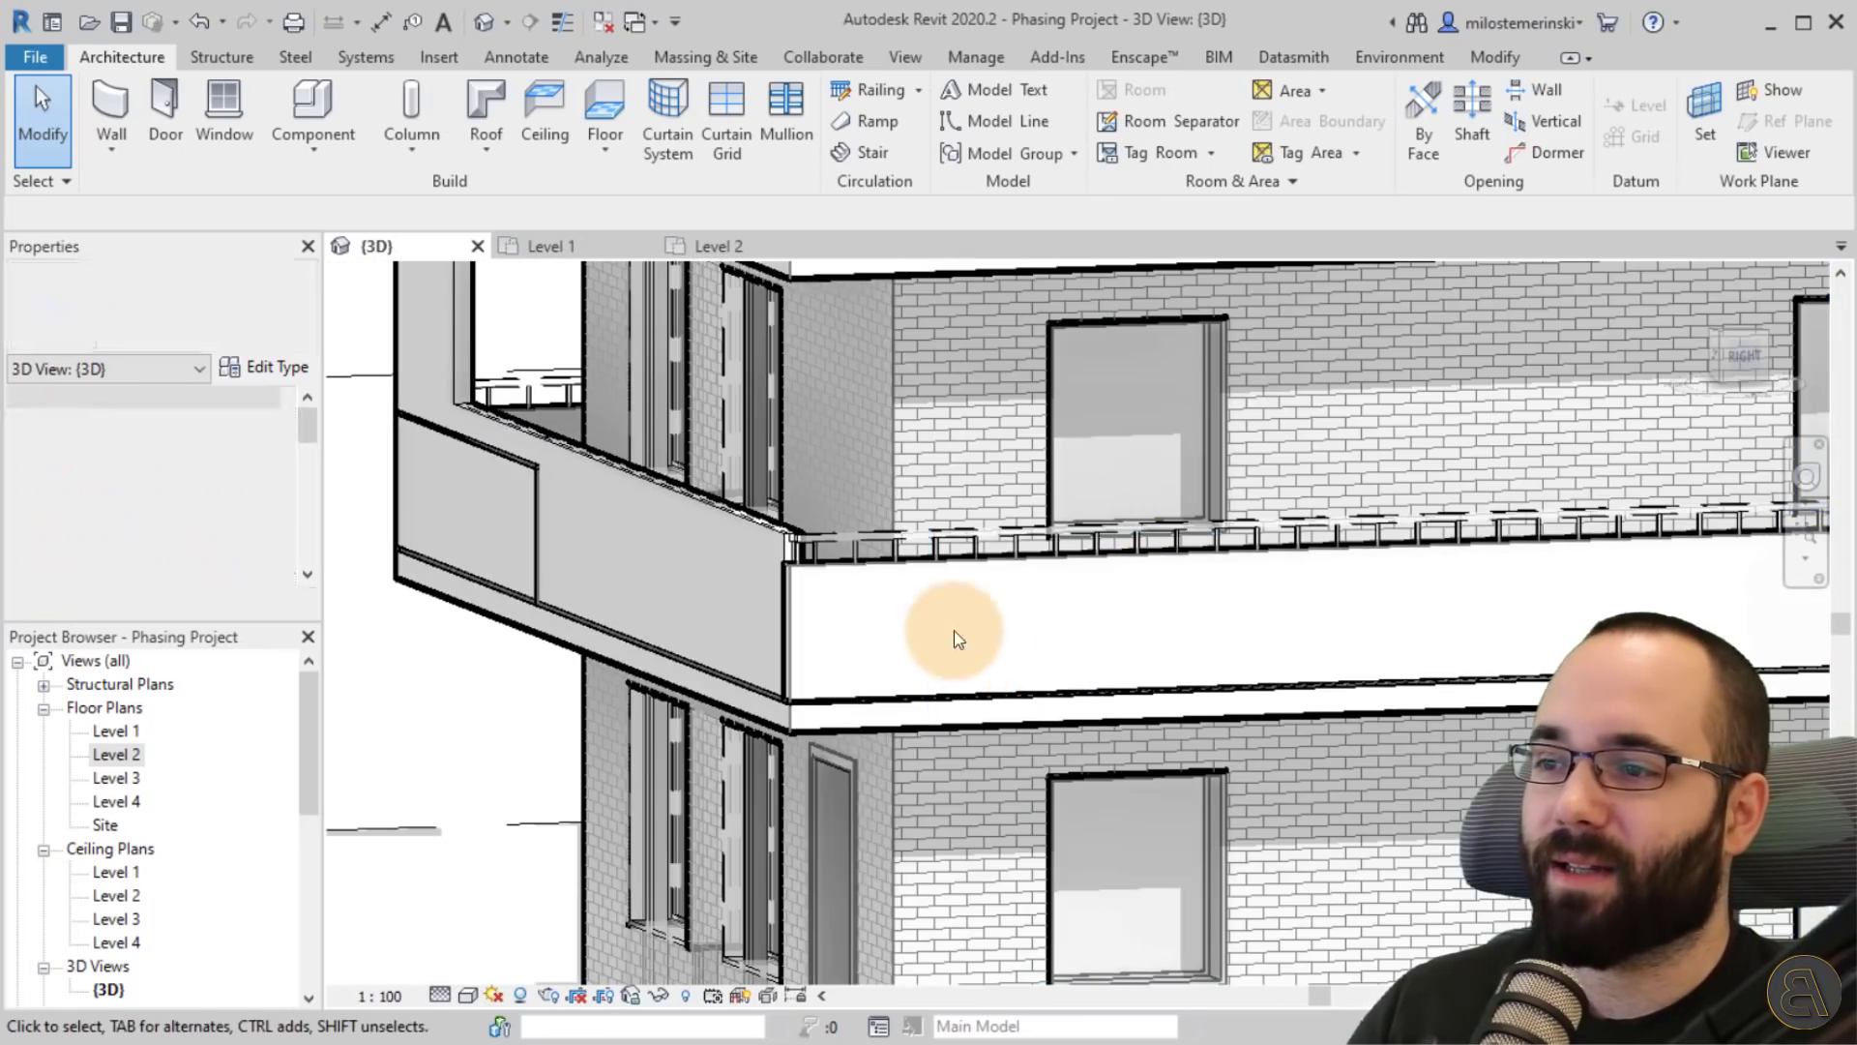
pyautogui.scroll(-2, 813, 590)
pyautogui.keyDown('shift'); pyautogui.moveTo(822, 609); pyautogui.dragTo(1480, 790, button='middle'); pyautogui.keyUp('shift')
pyautogui.keyDown('shift'); pyautogui.moveTo(1190, 746); pyautogui.dragTo(1177, 758, button='middle'); pyautogui.keyUp('shift')
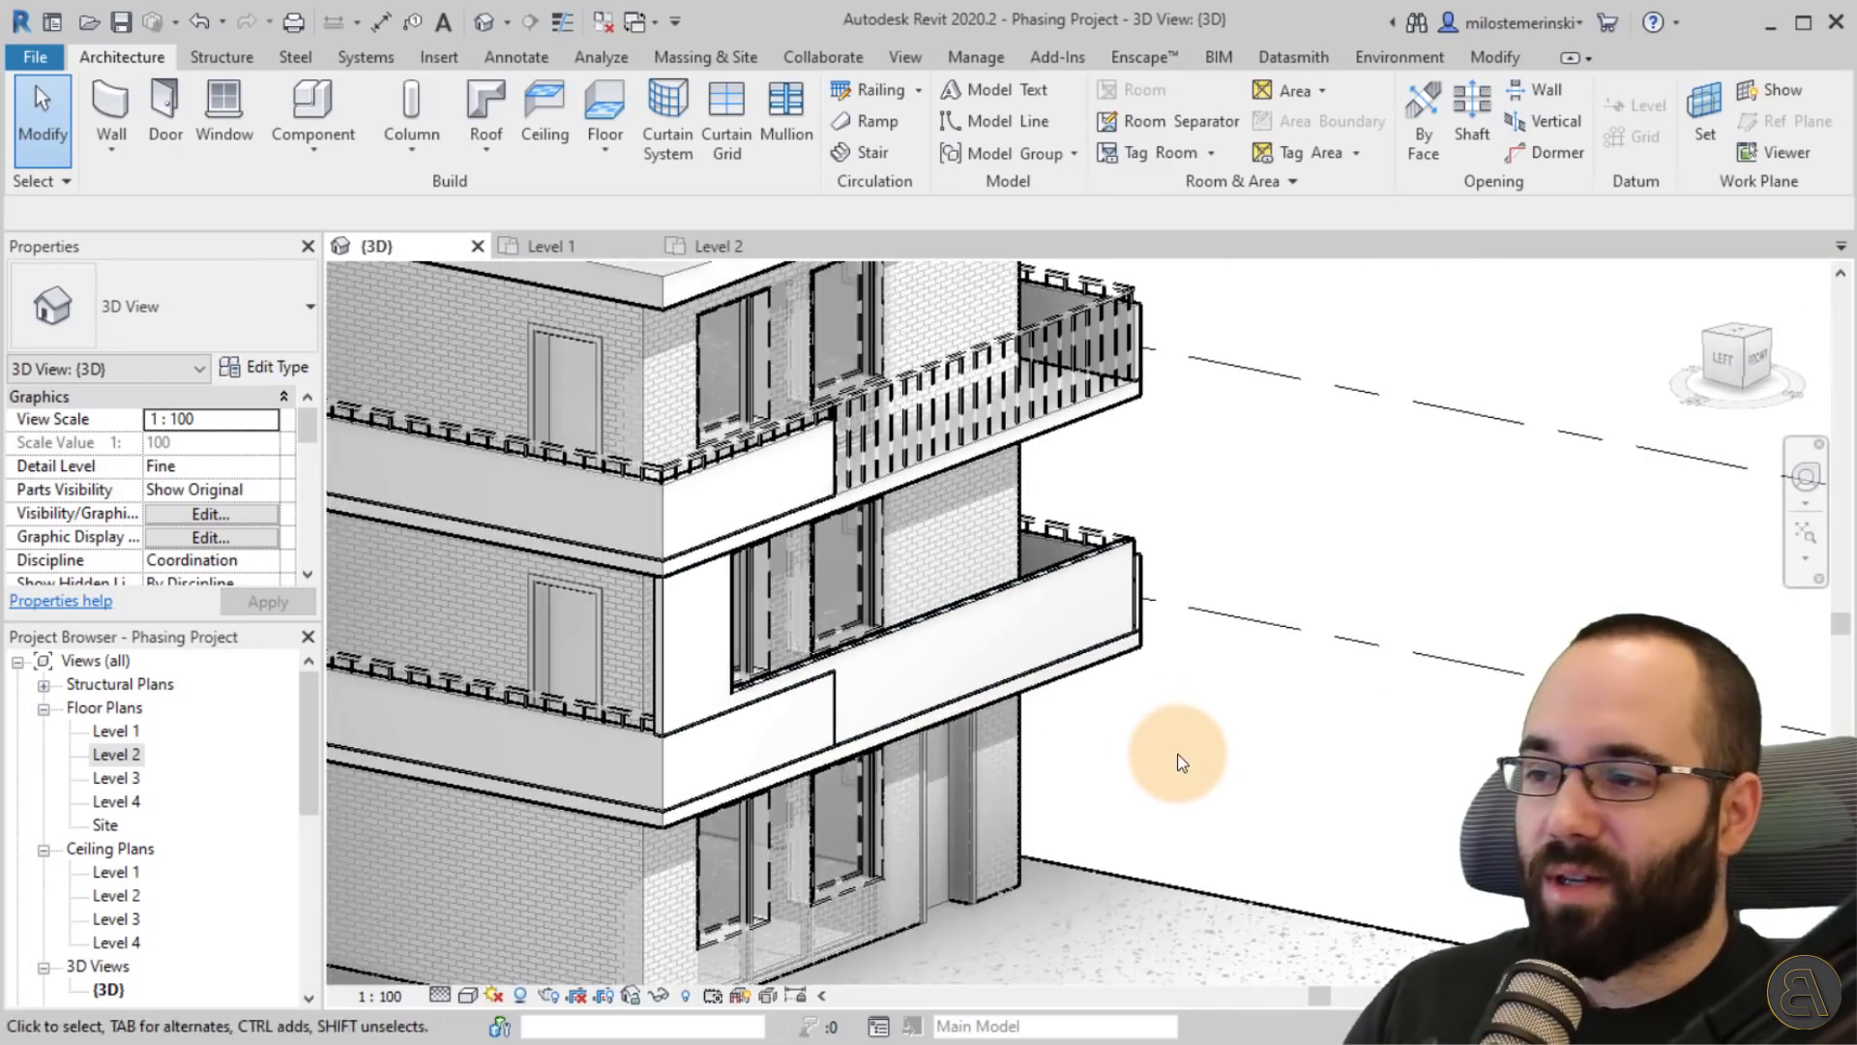
pyautogui.moveTo(725, 716); pyautogui.dragTo(1480, 735, button='middle')
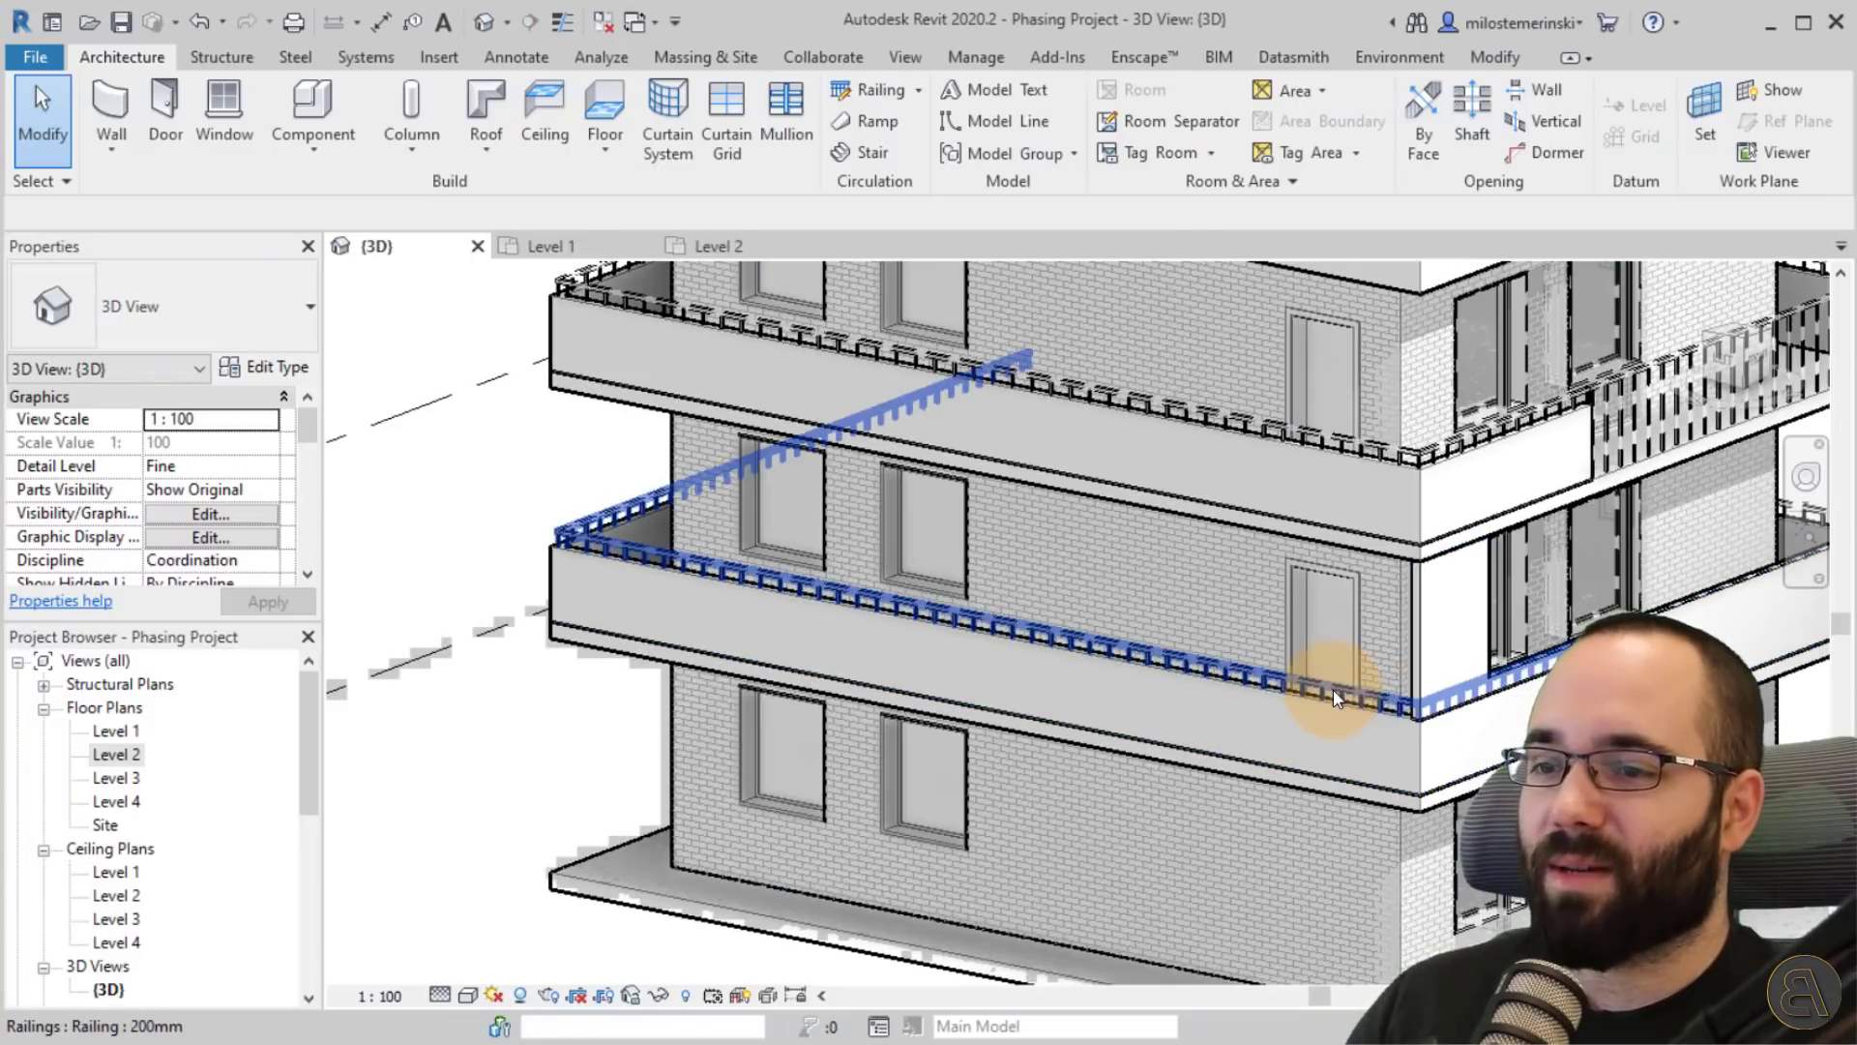
pyautogui.keyDown('shift'); pyautogui.moveTo(1215, 721); pyautogui.dragTo(1240, 779, button='middle'); pyautogui.keyUp('shift')
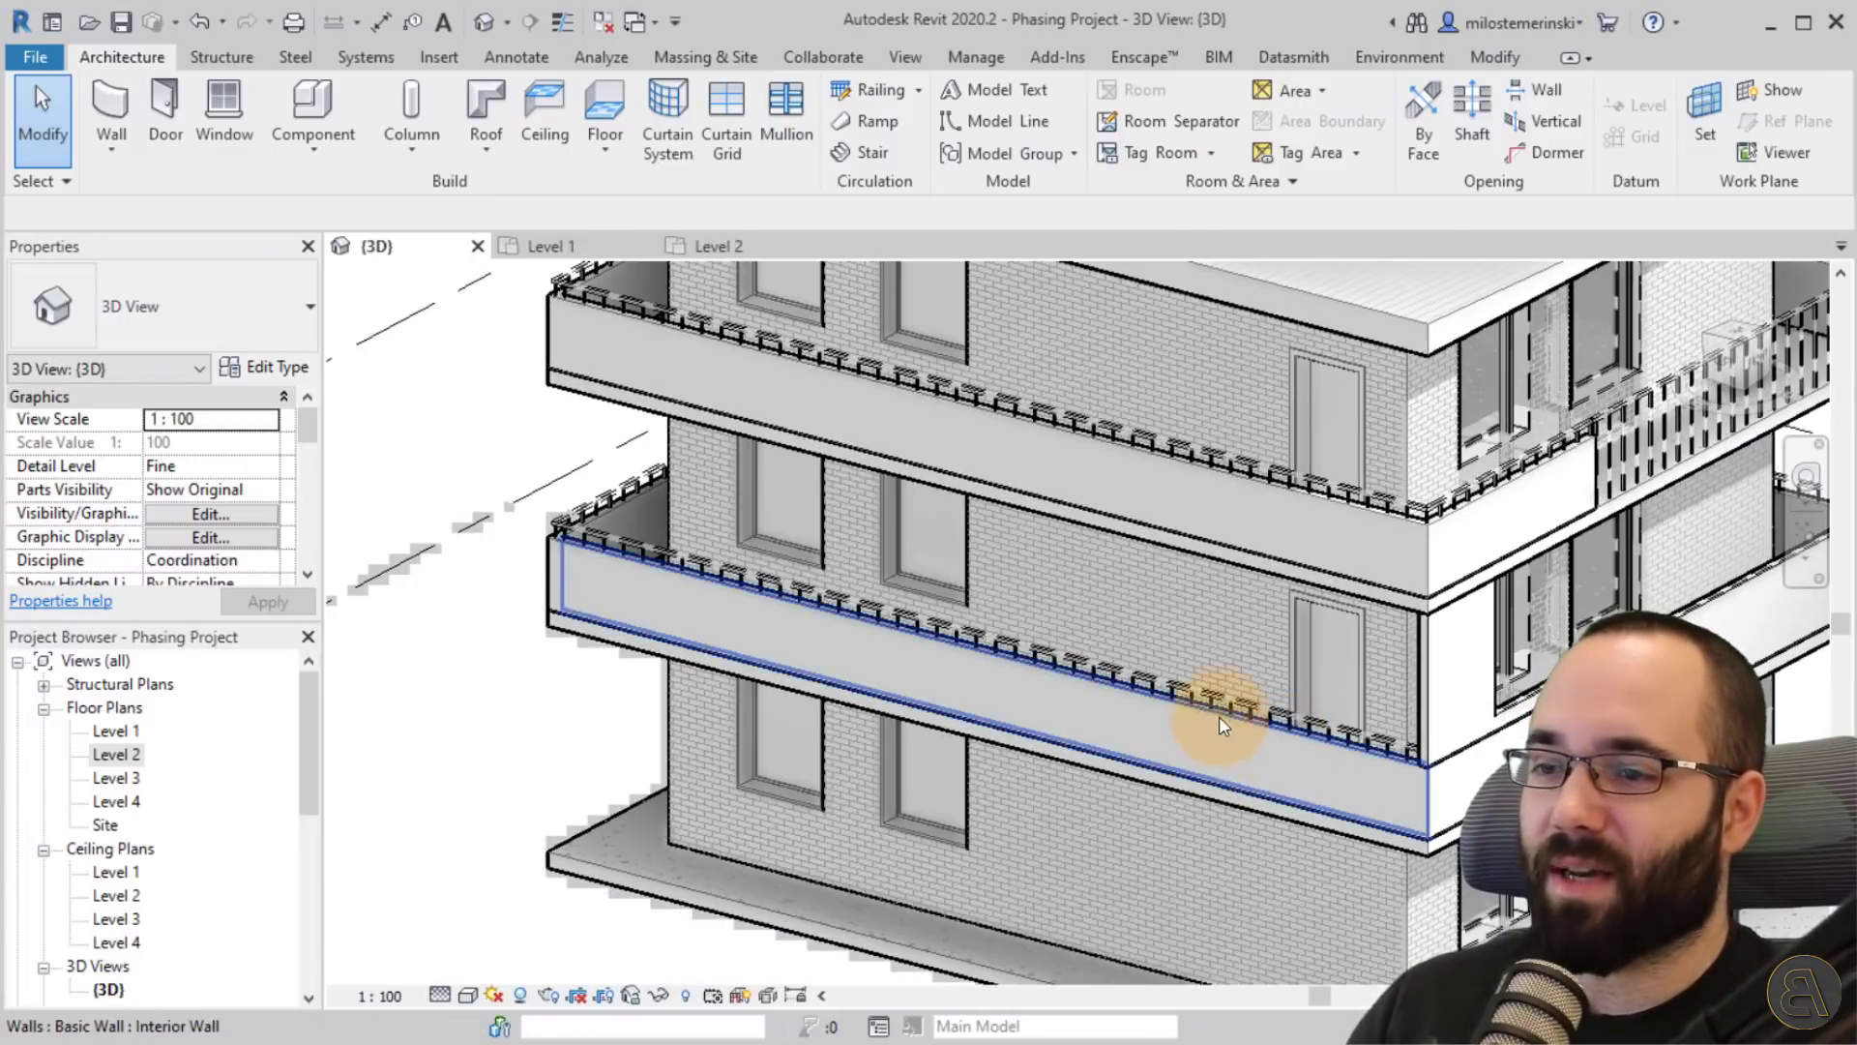
pyautogui.click(721, 247)
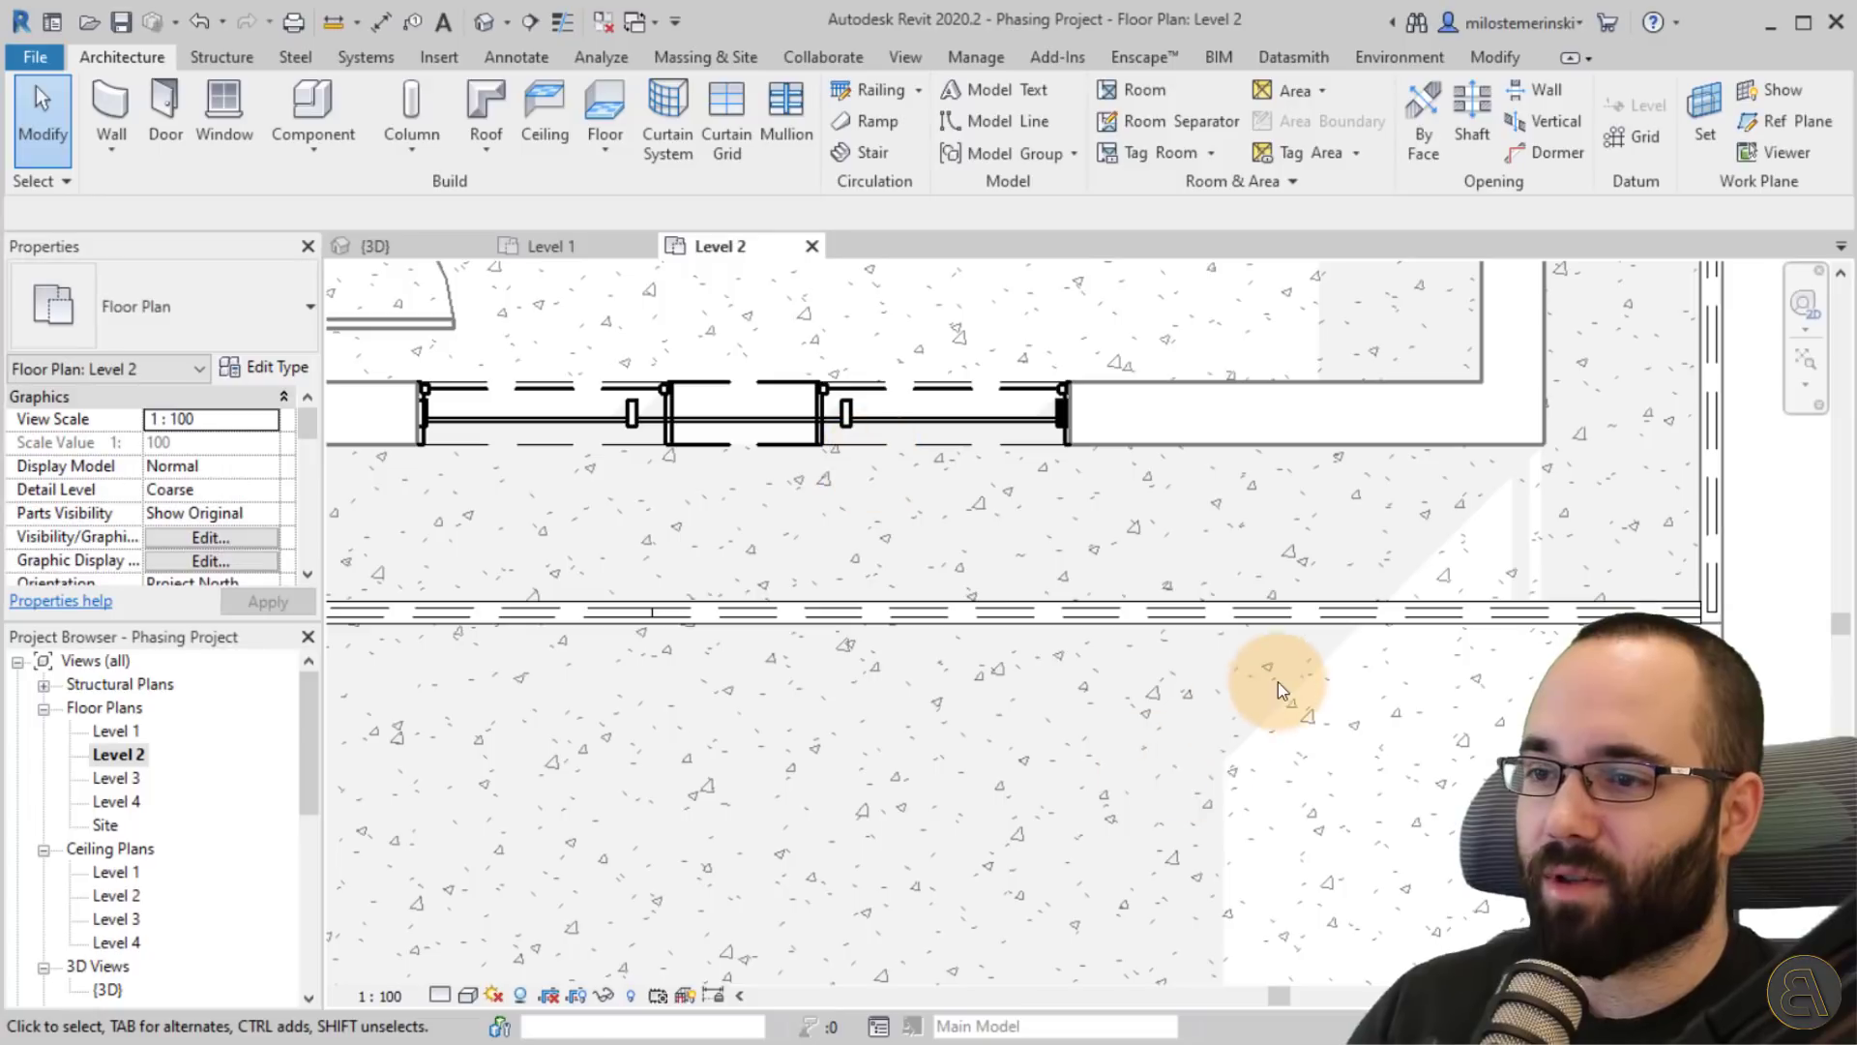
# Draw an Interior Wall segment about 247.5 long on the building's left balcony wall near its rear corner in the Level 2 plan.
pyautogui.scroll(-3, 1069, 699)
pyautogui.moveTo(854, 729); pyautogui.dragTo(1165, 857, button='middle')
pyautogui.scroll(2, 898, 737)
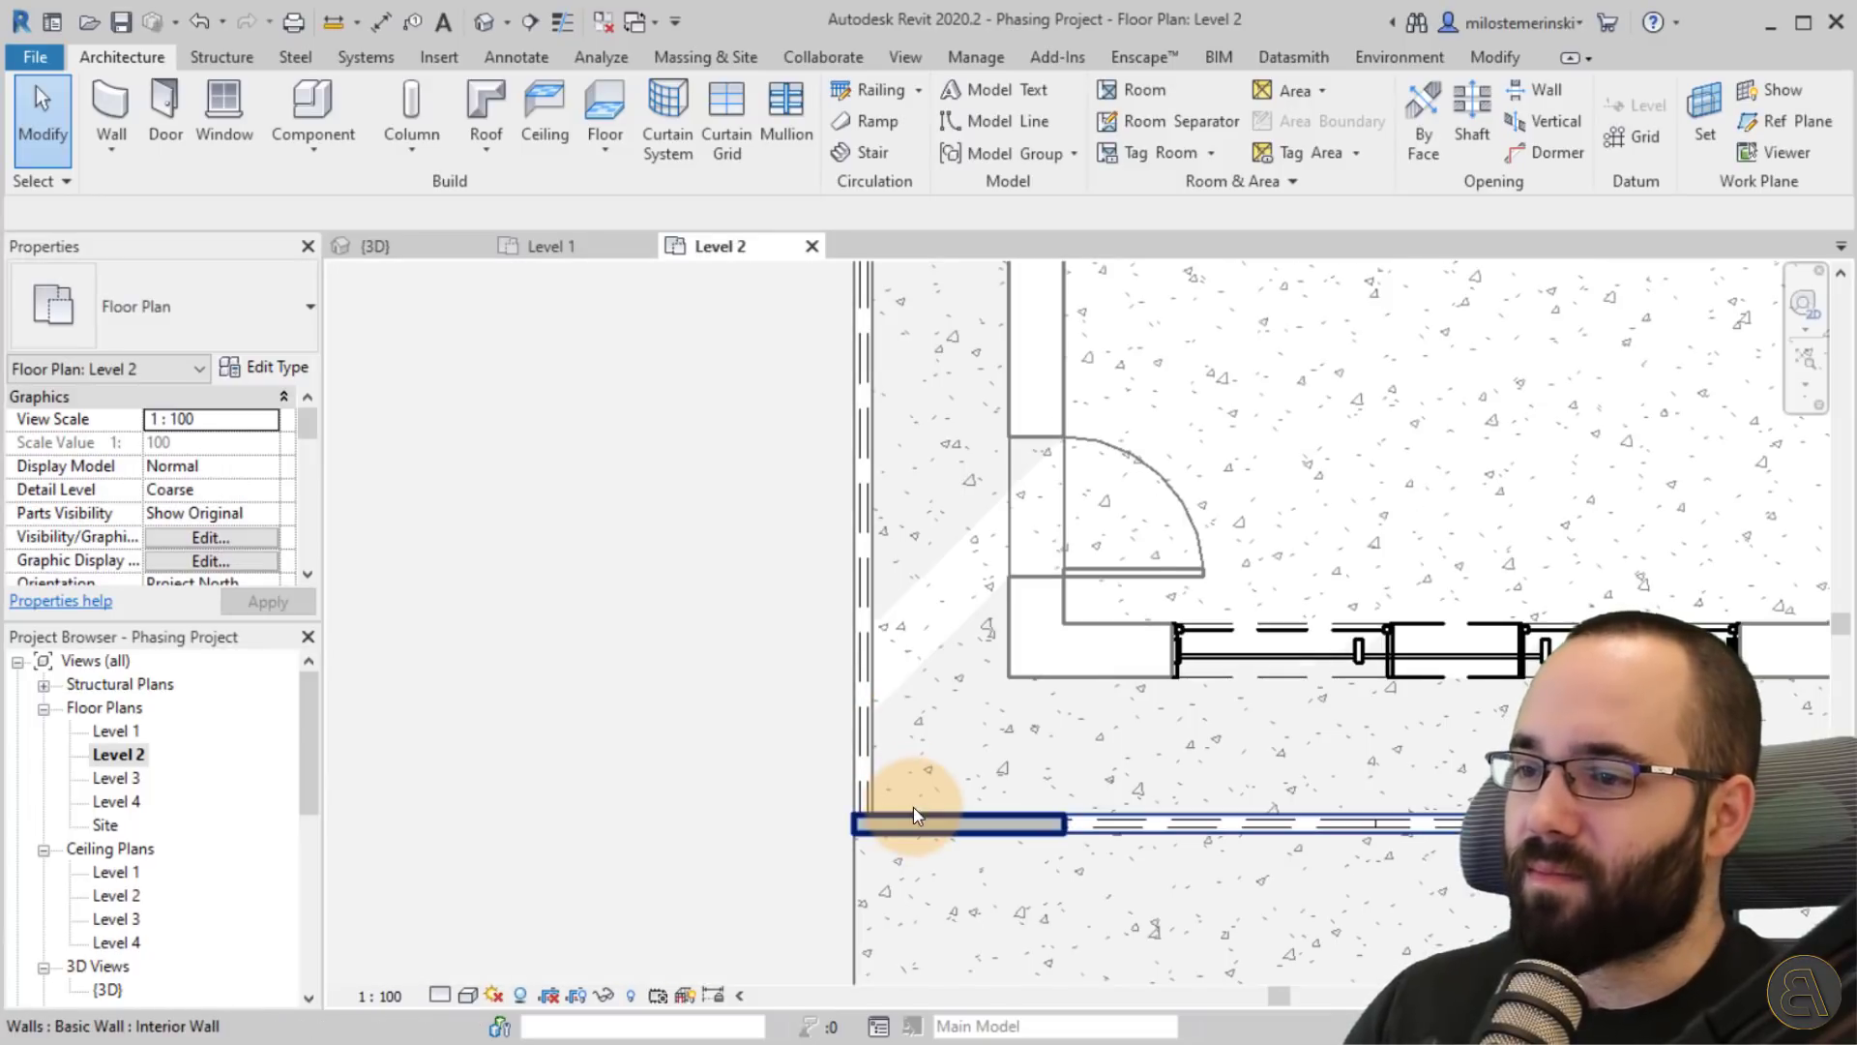
pyautogui.click(133, 120)
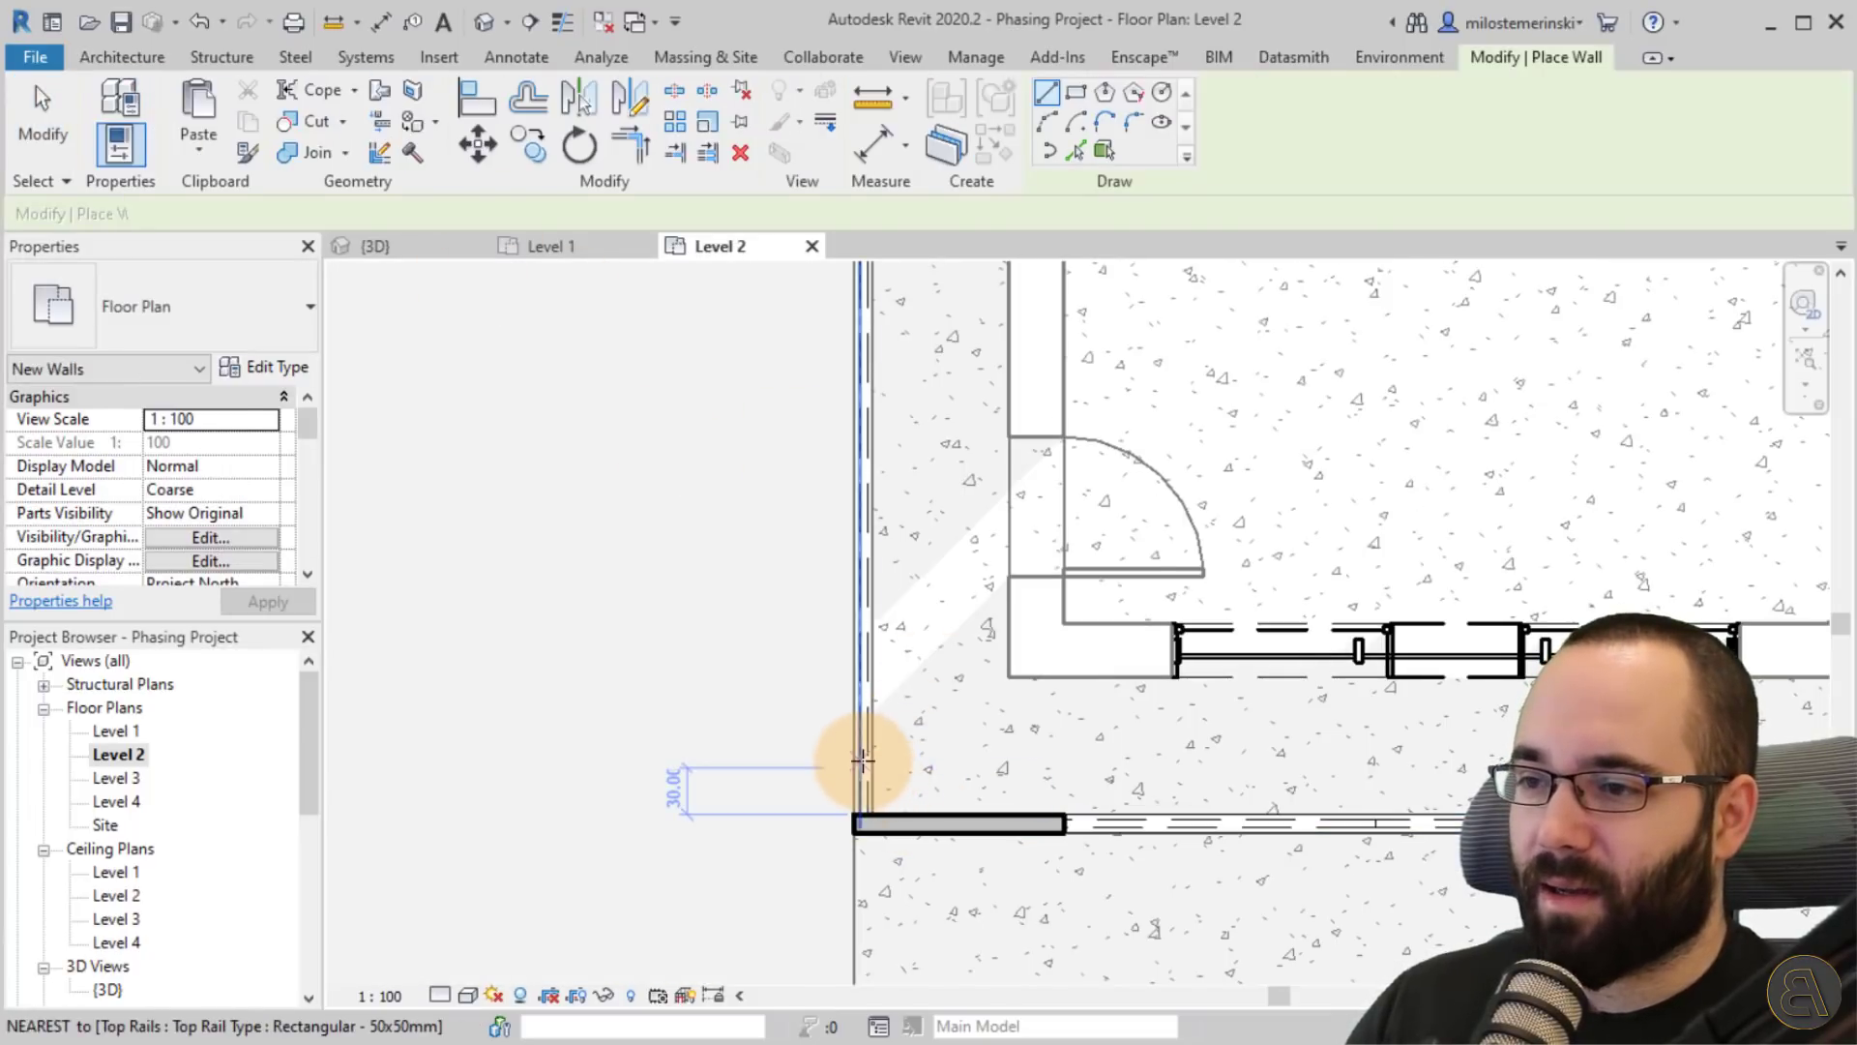
pyautogui.scroll(2, 863, 752)
pyautogui.scroll(2, 862, 752)
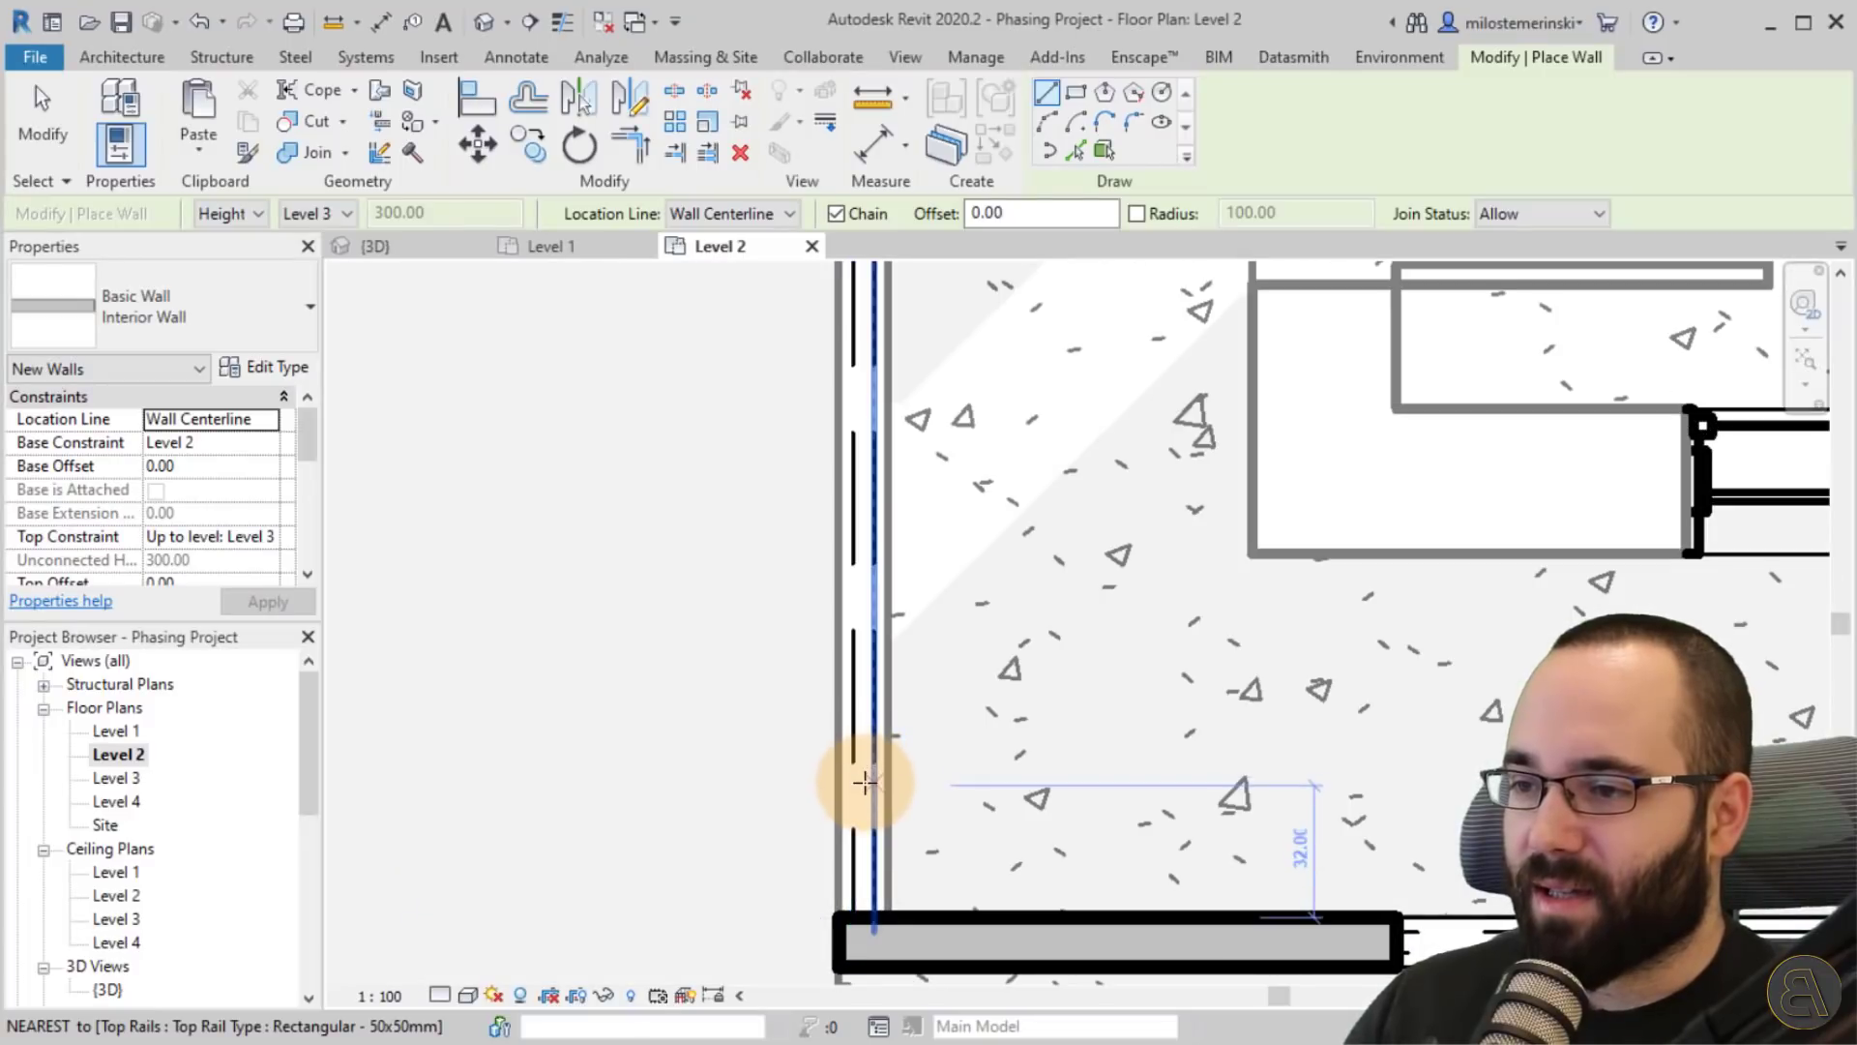
pyautogui.scroll(2, 862, 786)
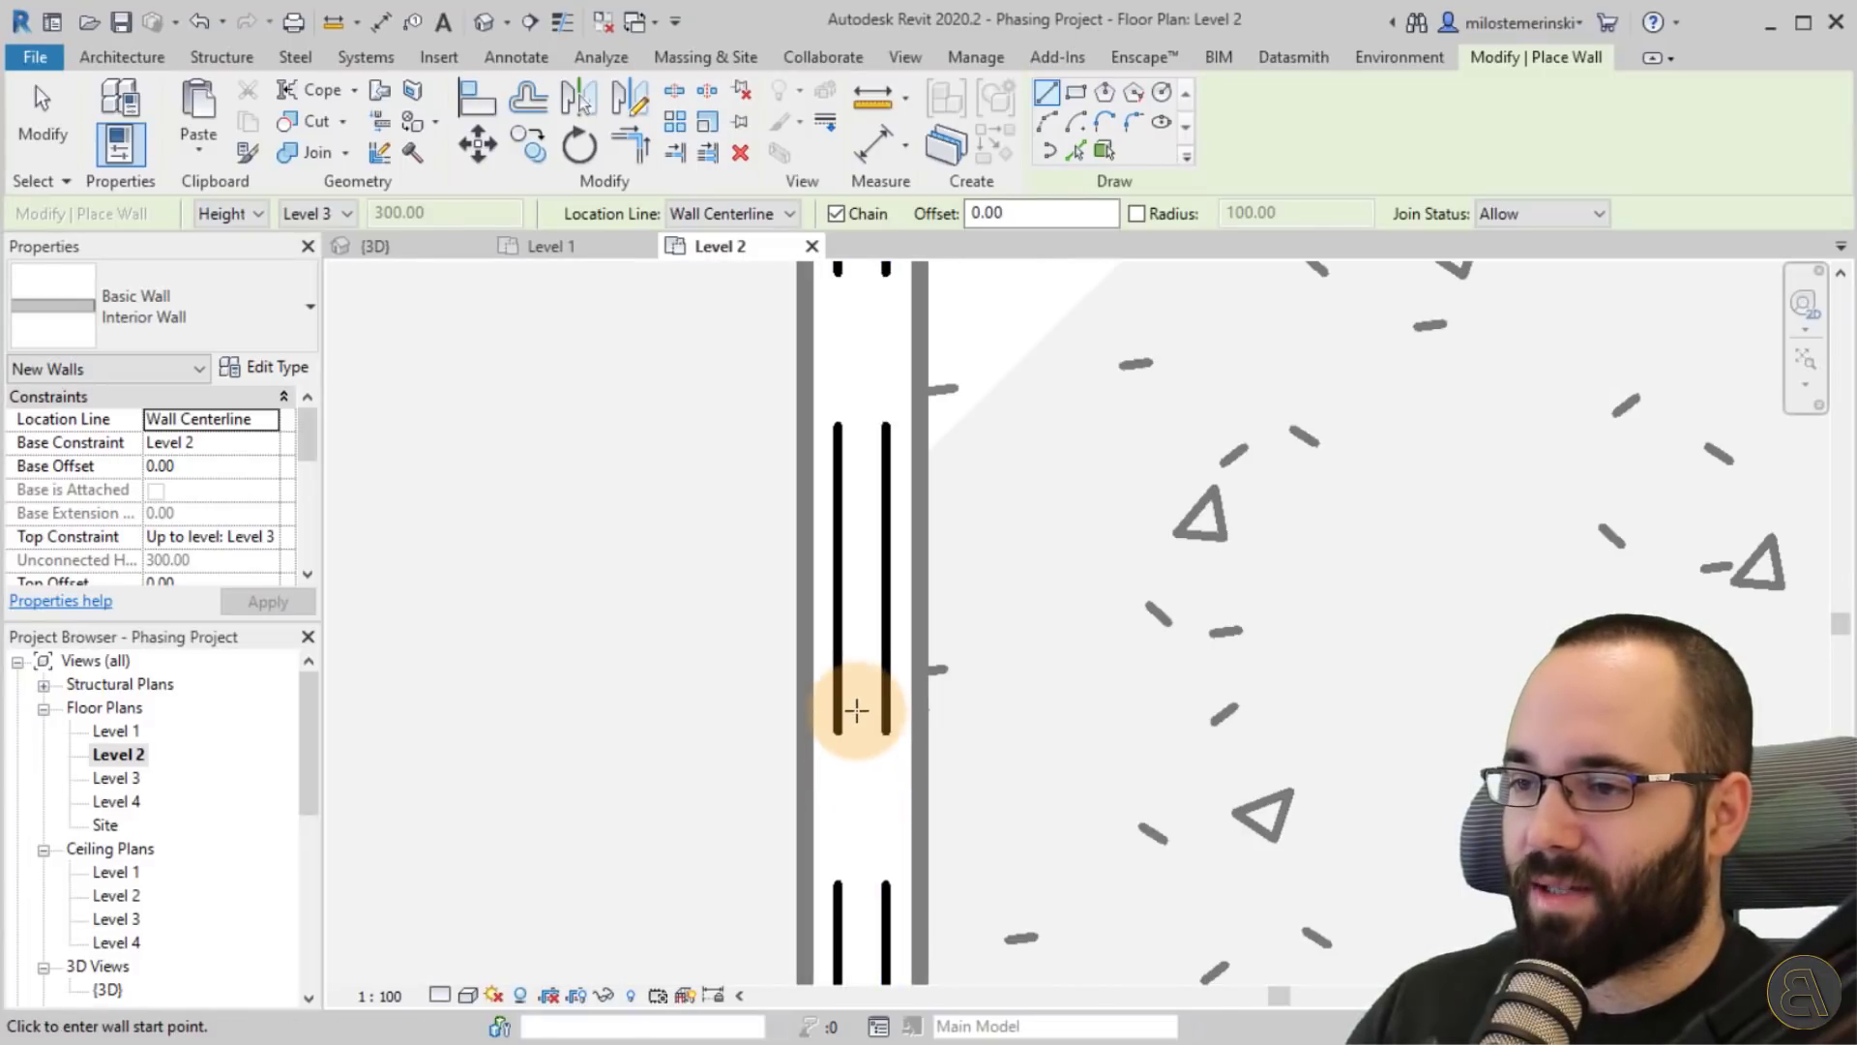
pyautogui.scroll(-4, 857, 711)
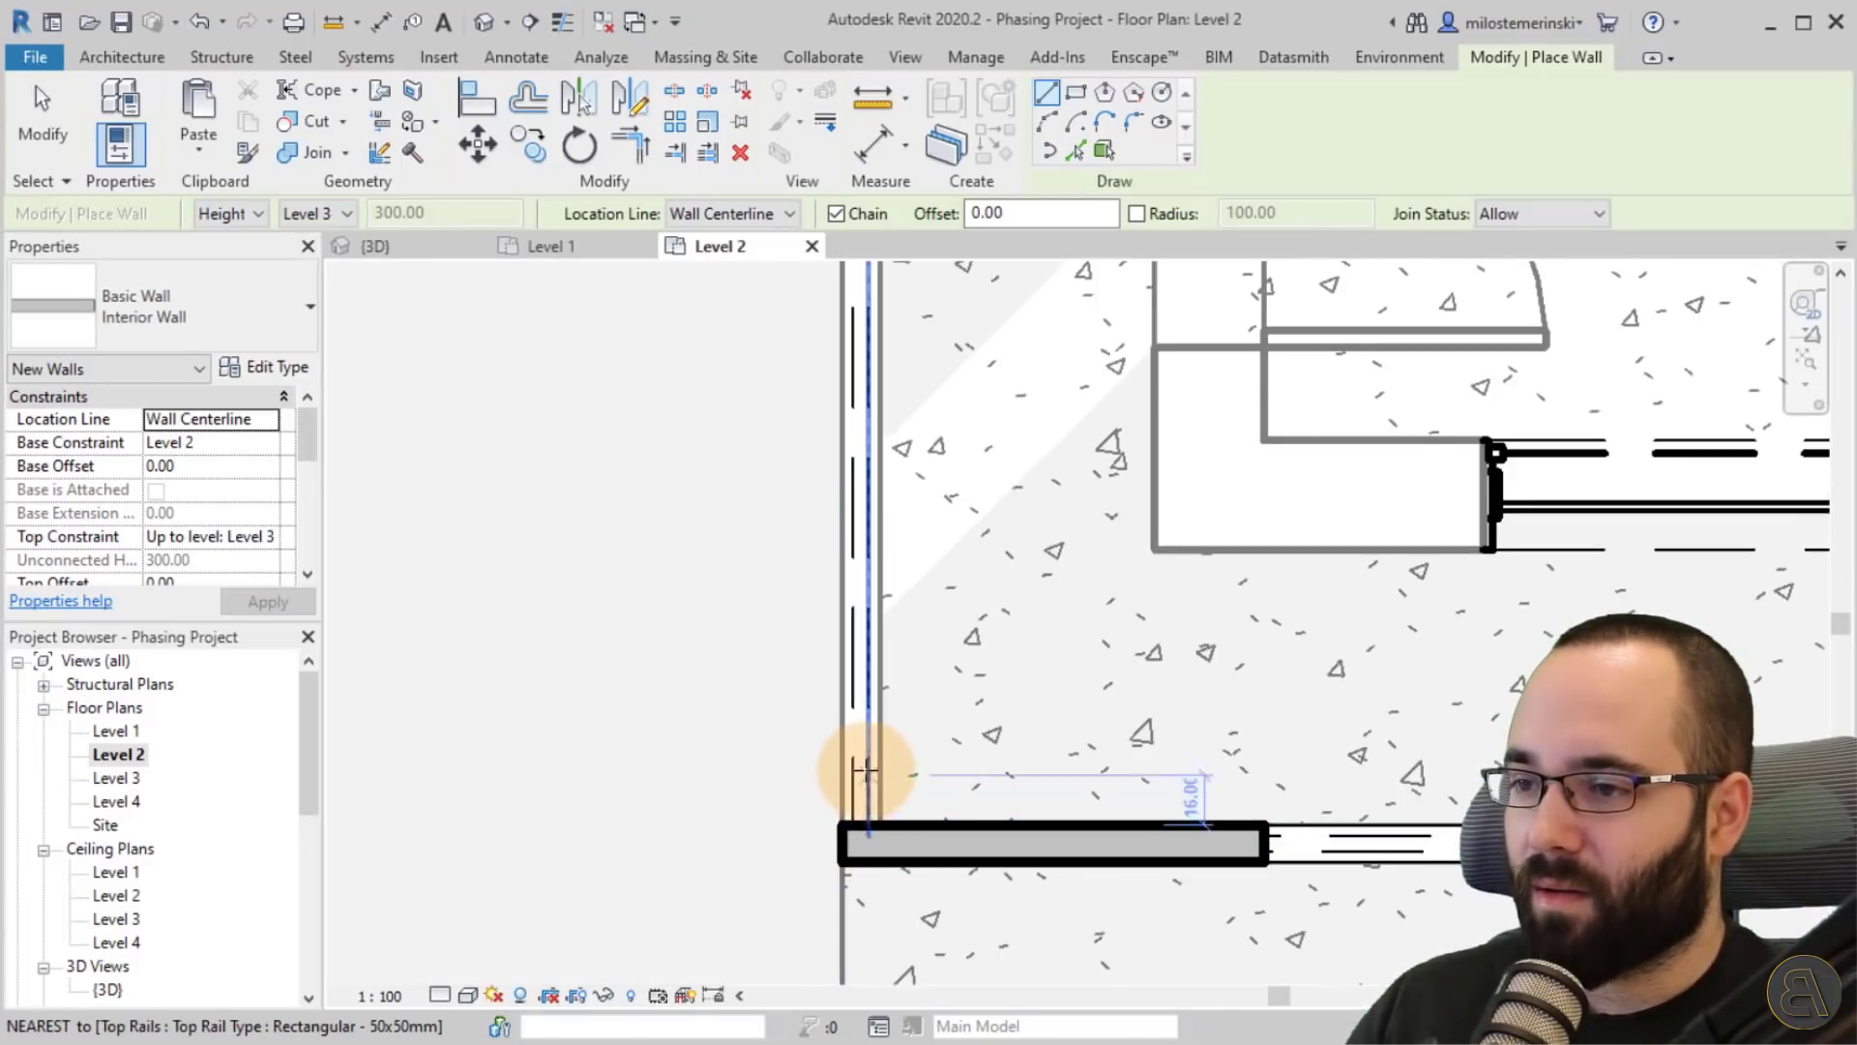
pyautogui.scroll(-4, 857, 730)
pyautogui.moveTo(850, 642); pyautogui.dragTo(914, 989, button='middle')
pyautogui.scroll(2, 876, 695)
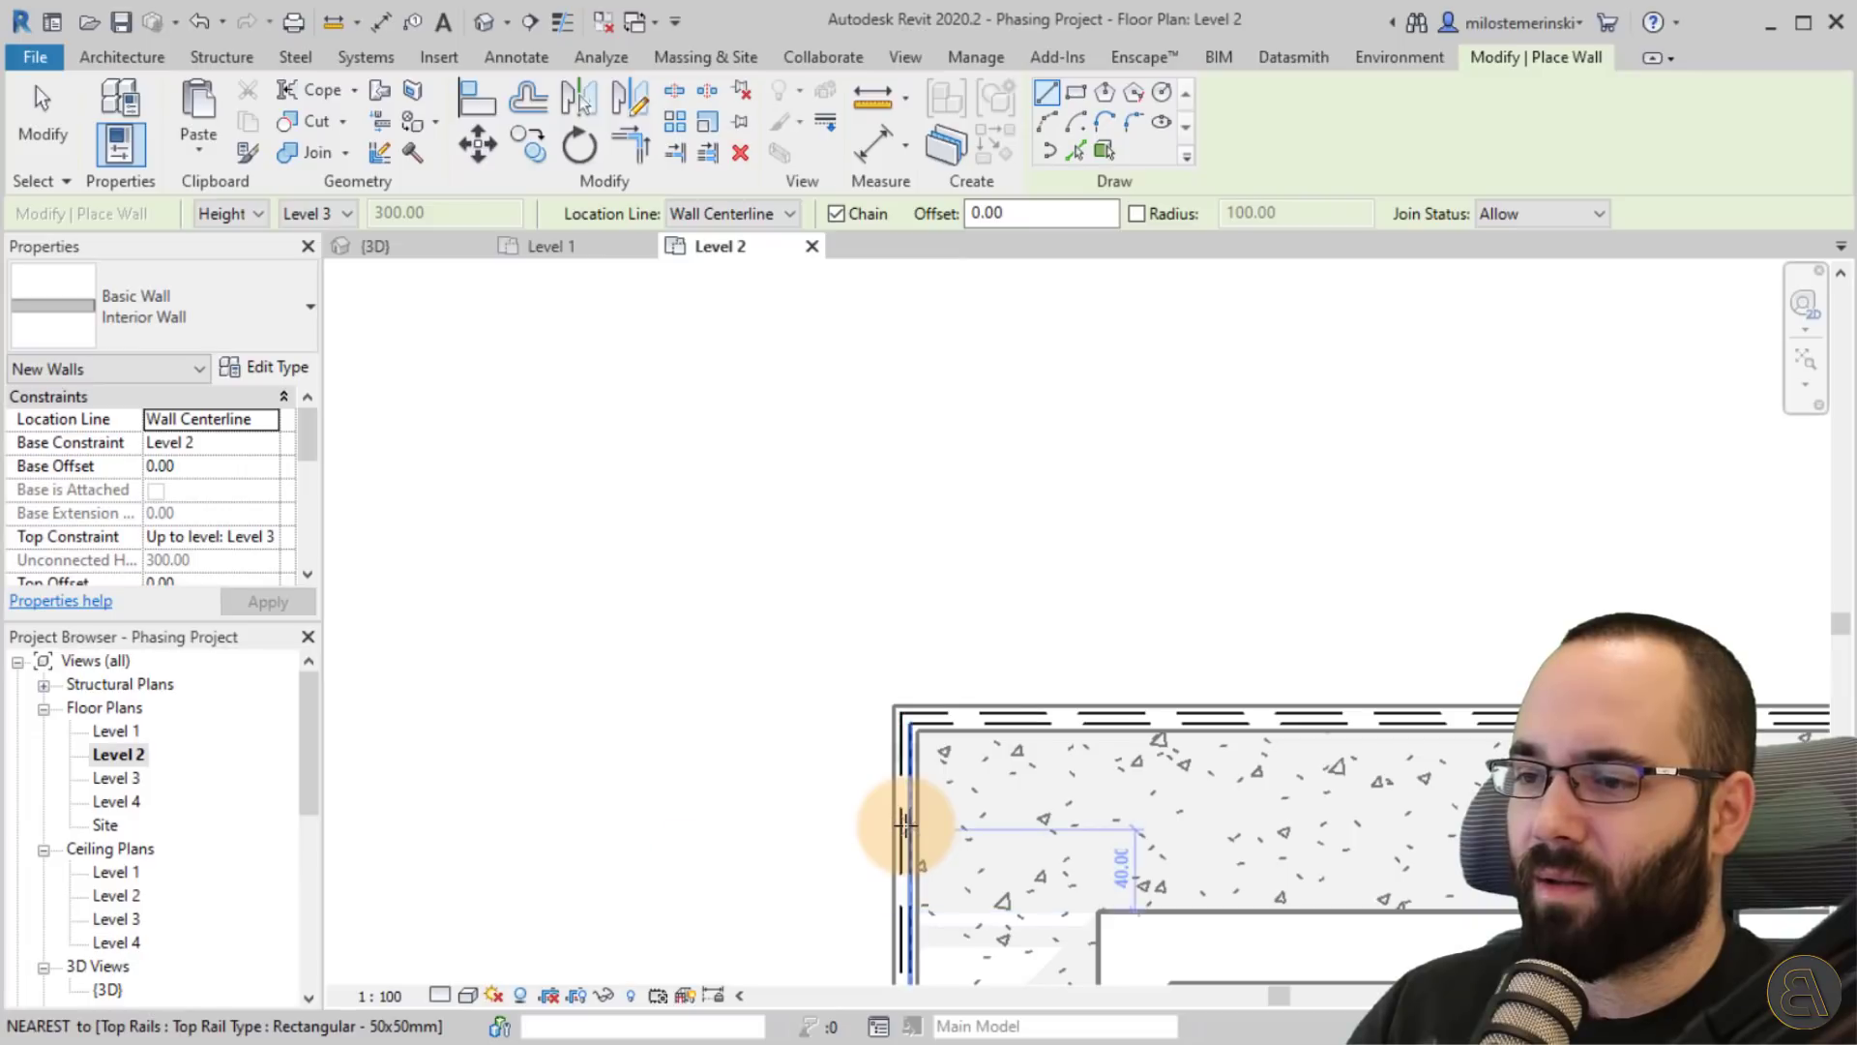
pyautogui.scroll(3, 906, 820)
pyautogui.scroll(-2, 903, 694)
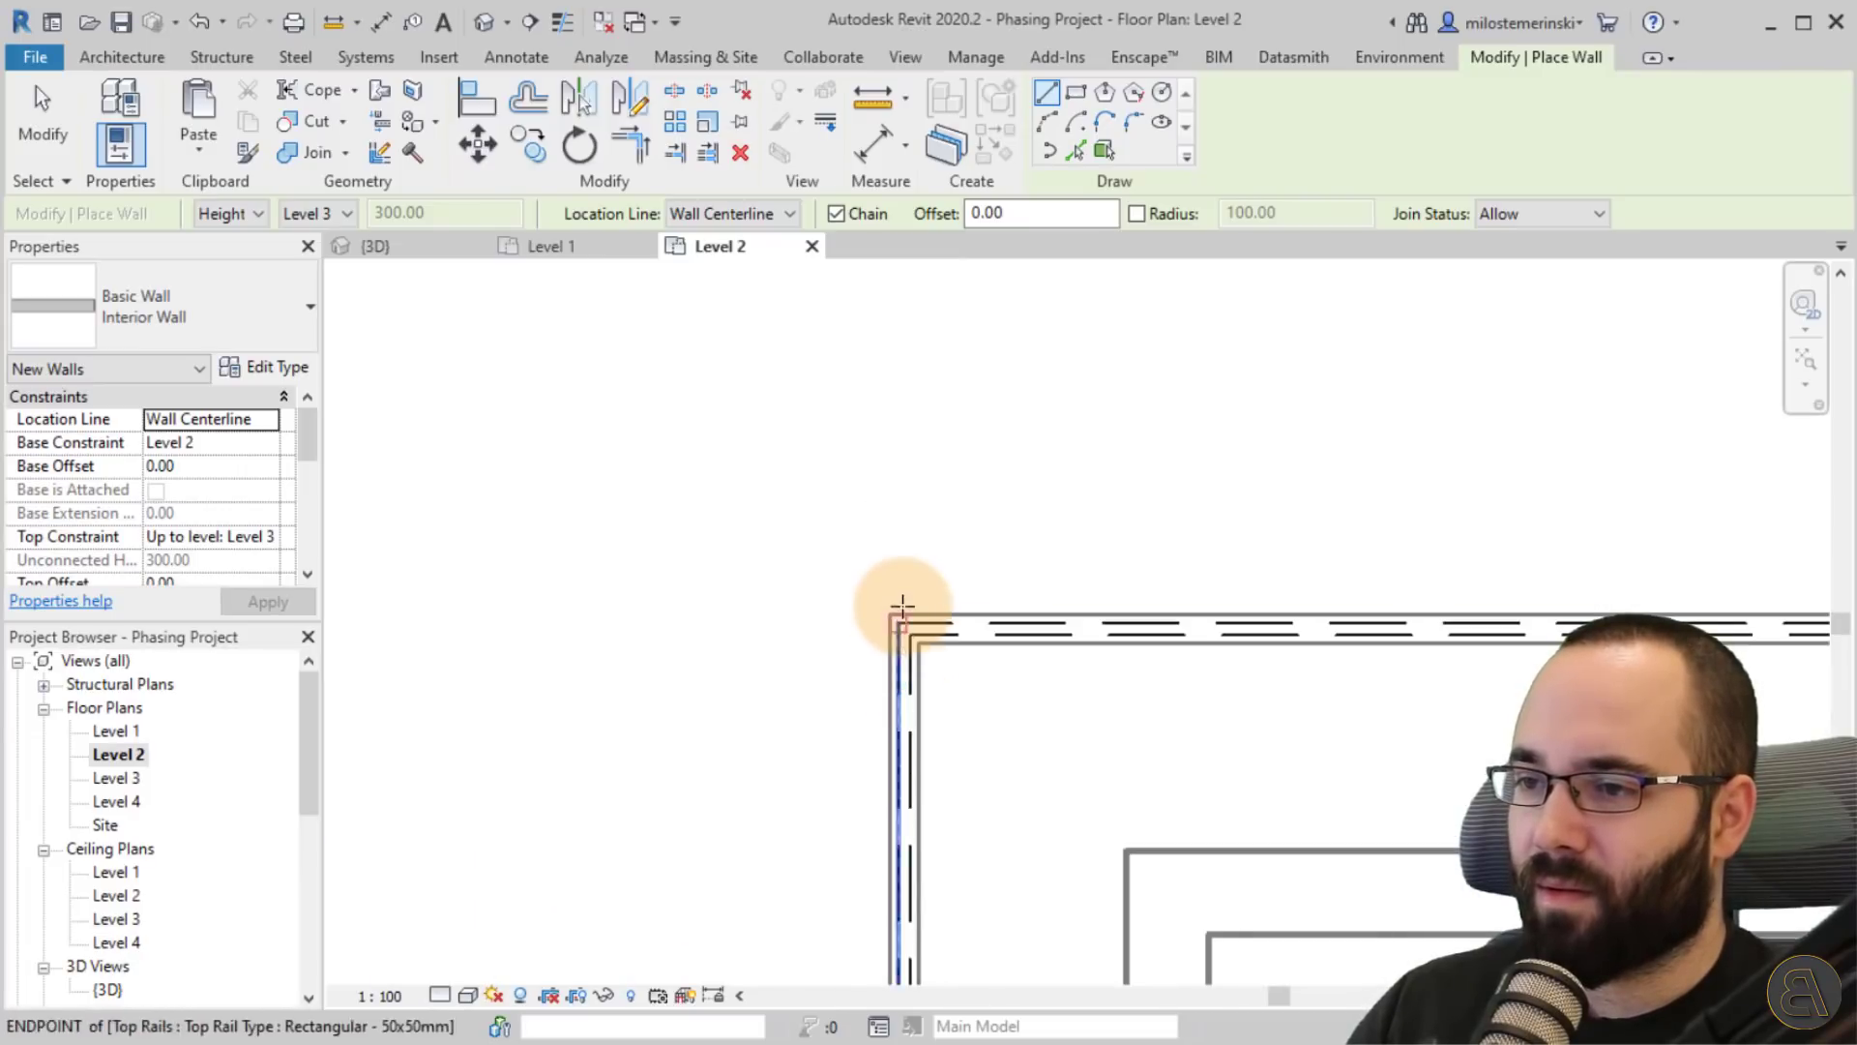
pyautogui.click(895, 733)
pyautogui.scroll(-2, 902, 815)
pyautogui.moveTo(900, 854); pyautogui.dragTo(912, 425, button='middle')
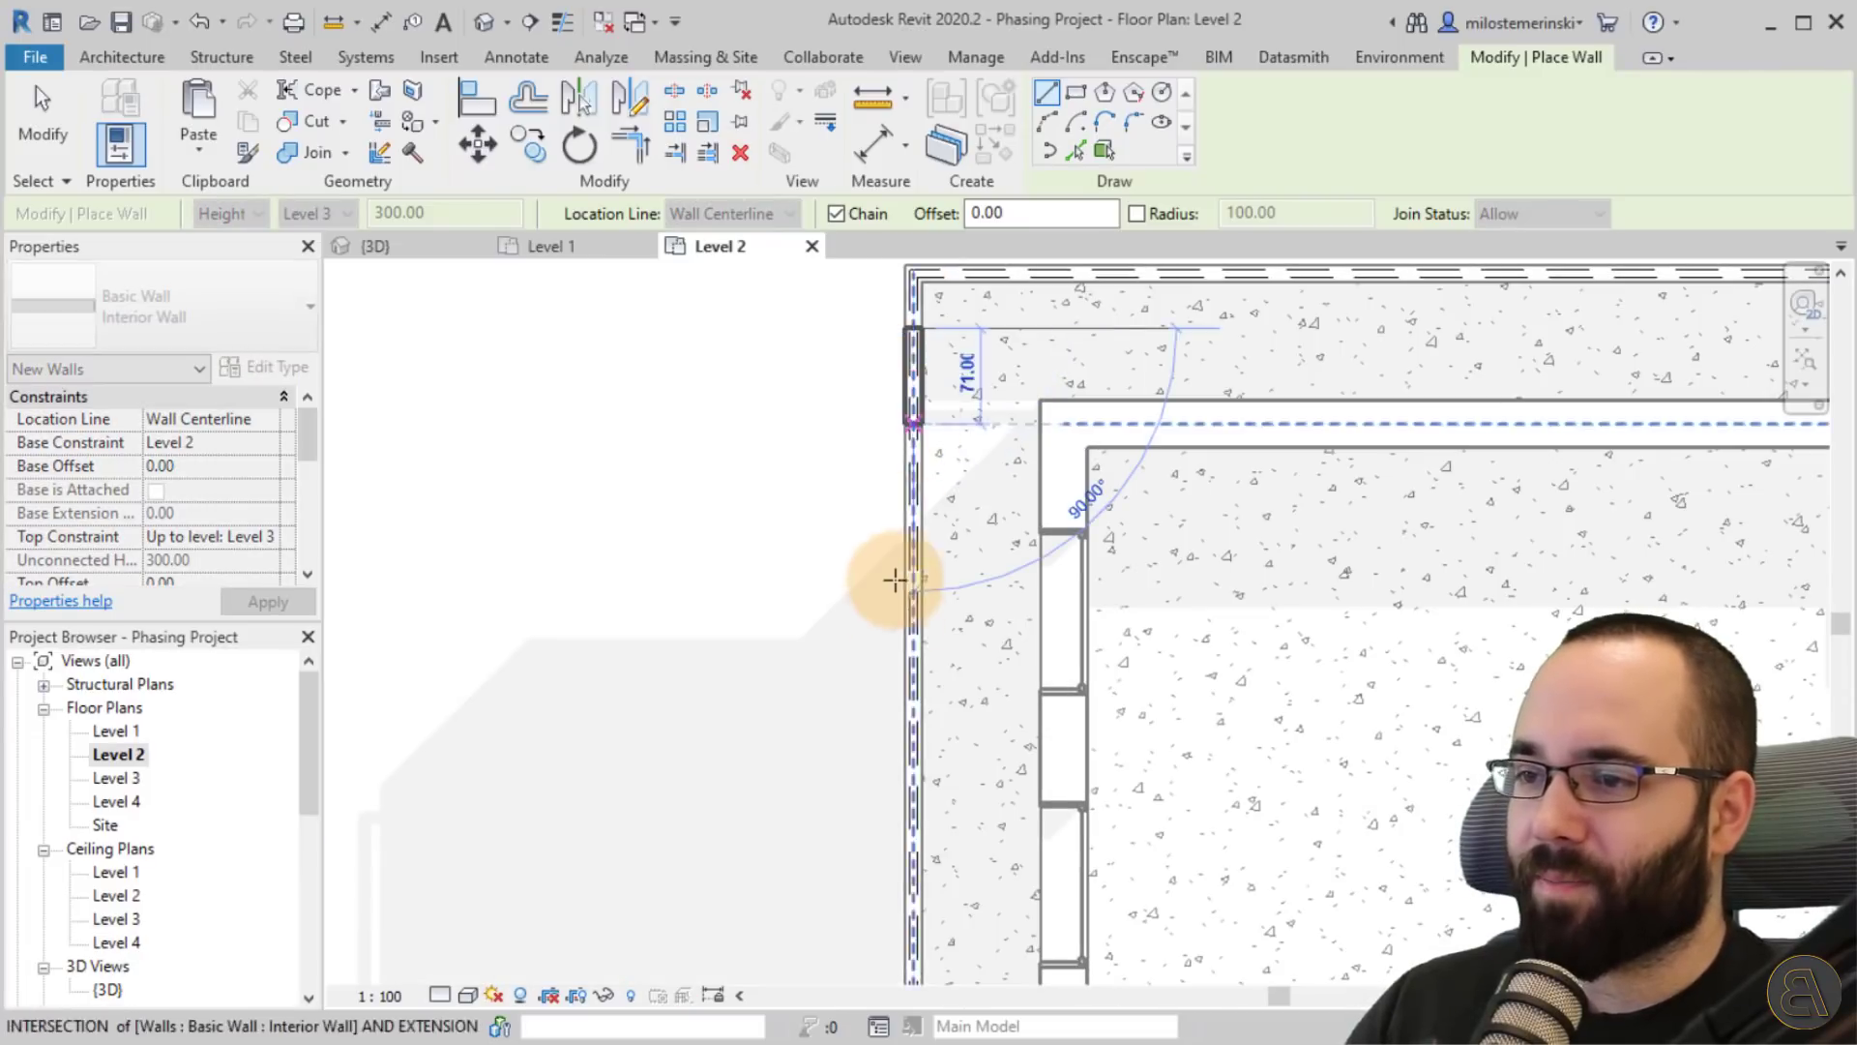
pyautogui.click(912, 662)
pyautogui.press('Escape')
pyautogui.press('Escape')
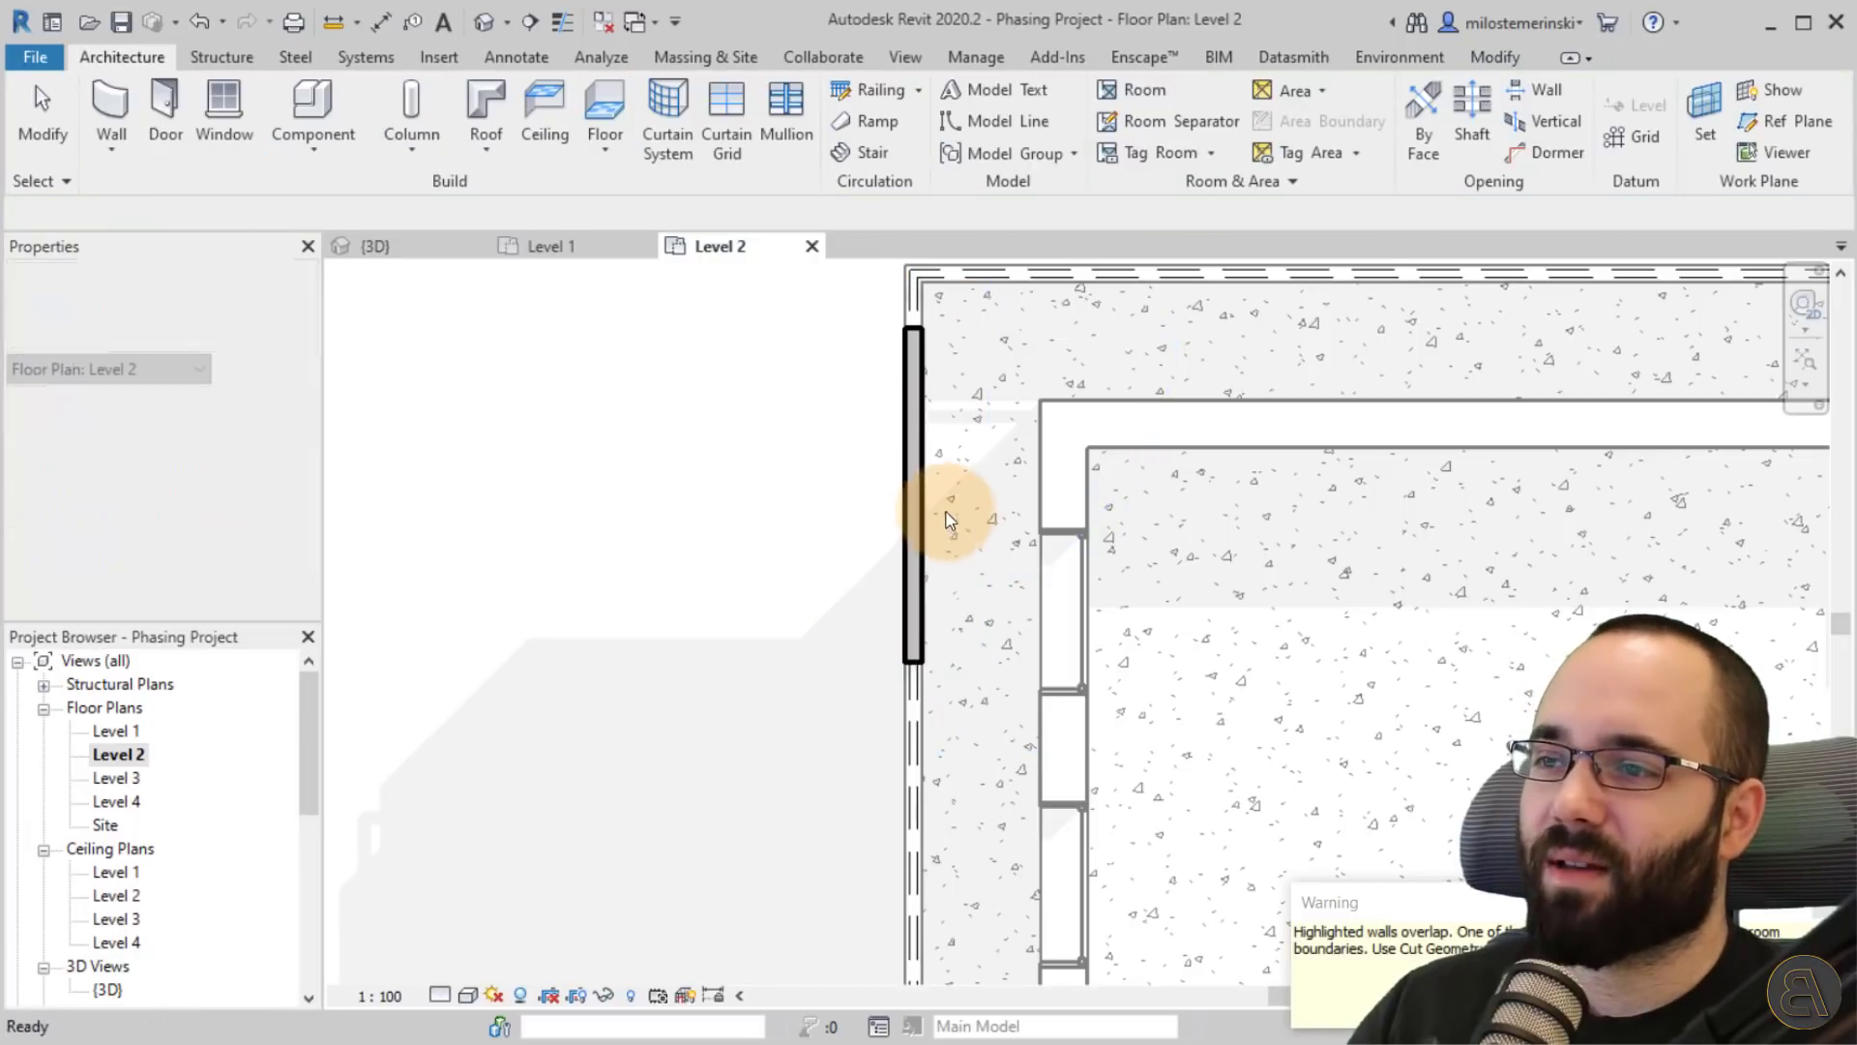
# In 3D, set the new left-side wall's base offset to 90, top constraint to Unconnected and height to 20.
pyautogui.click(419, 254)
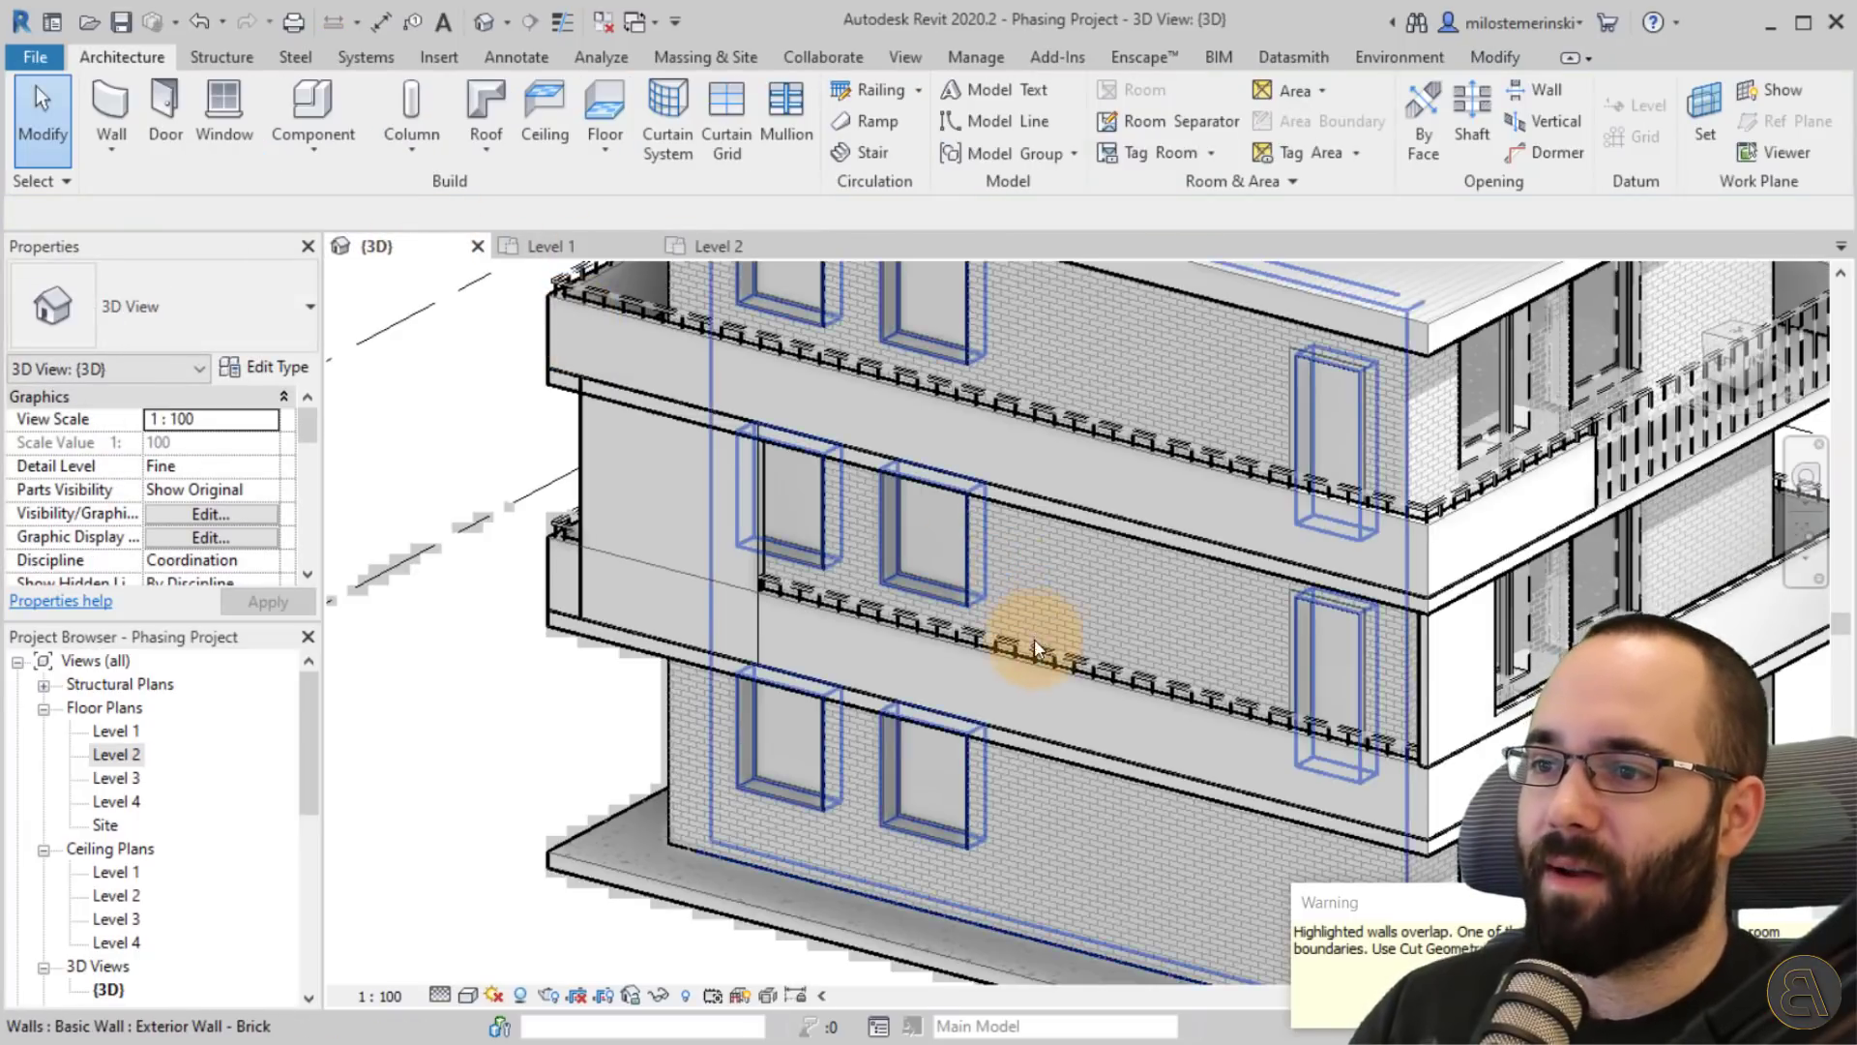
pyautogui.scroll(-3, 1035, 634)
pyautogui.click(799, 682)
pyautogui.scroll(3, 795, 657)
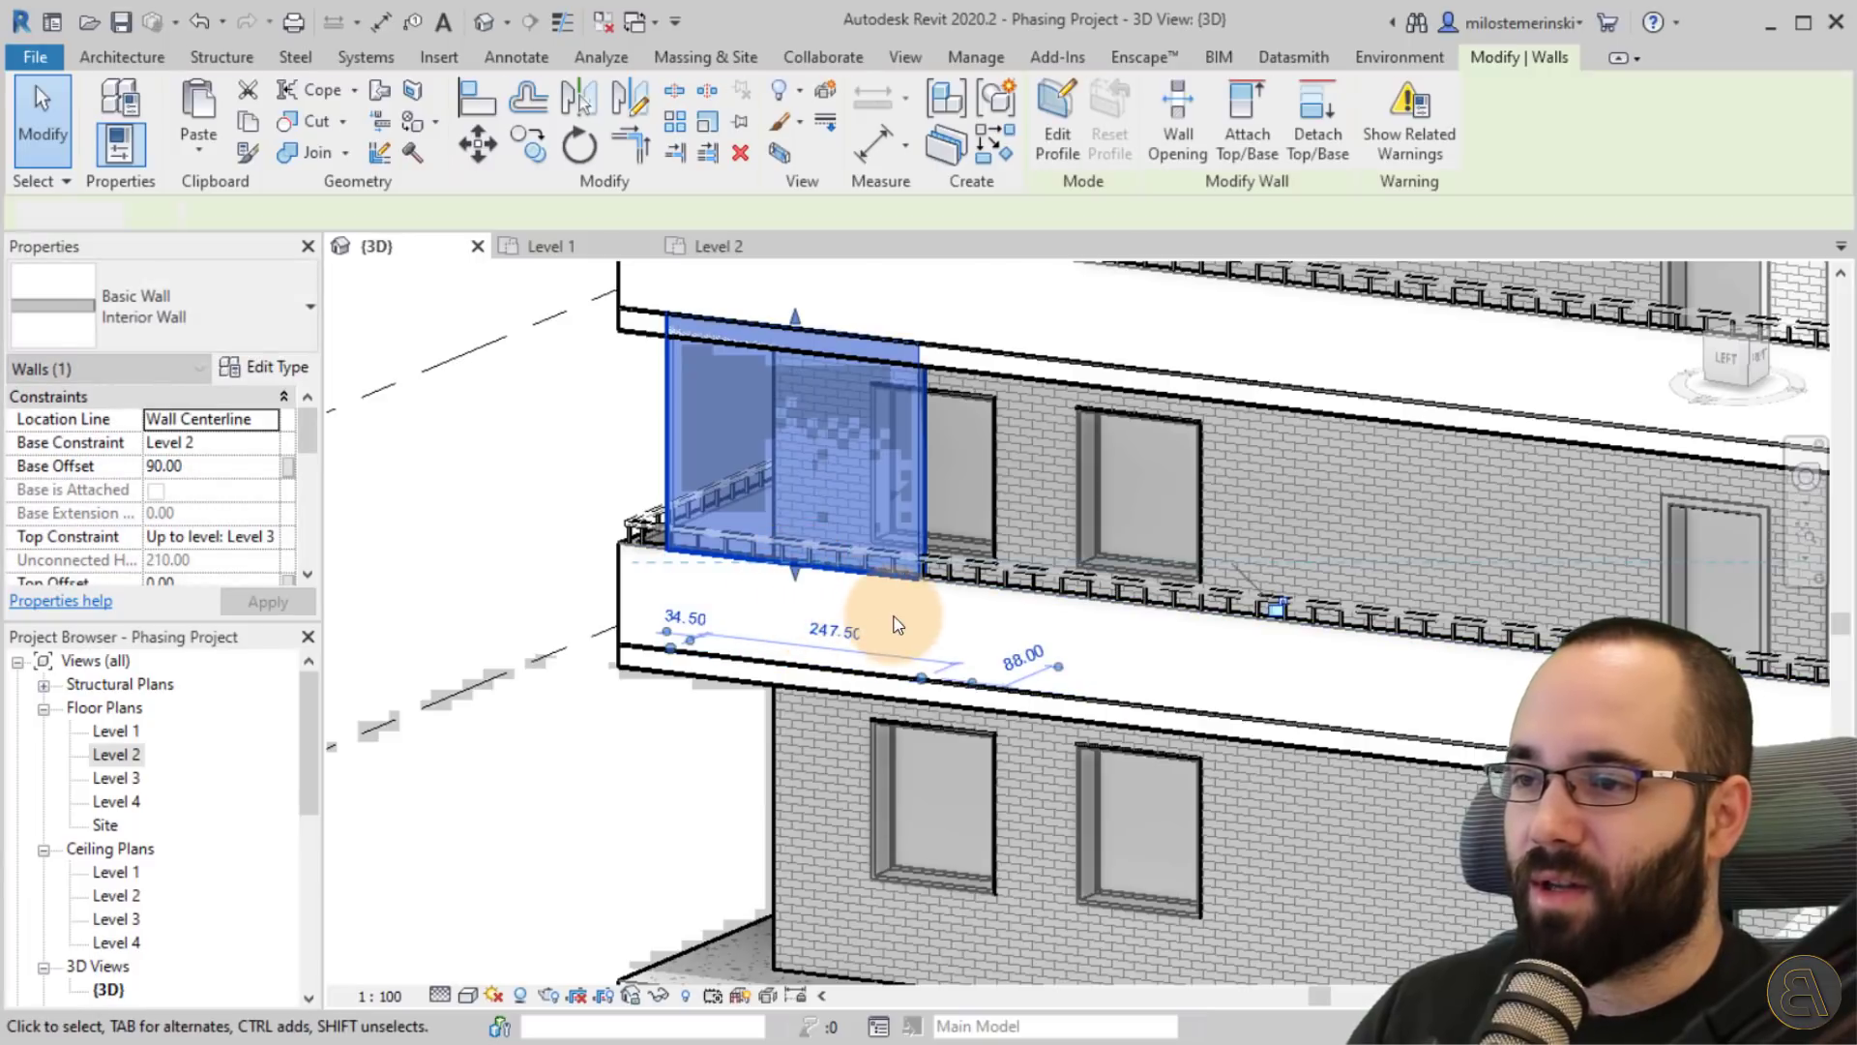
pyautogui.press('Escape')
pyautogui.click(932, 412)
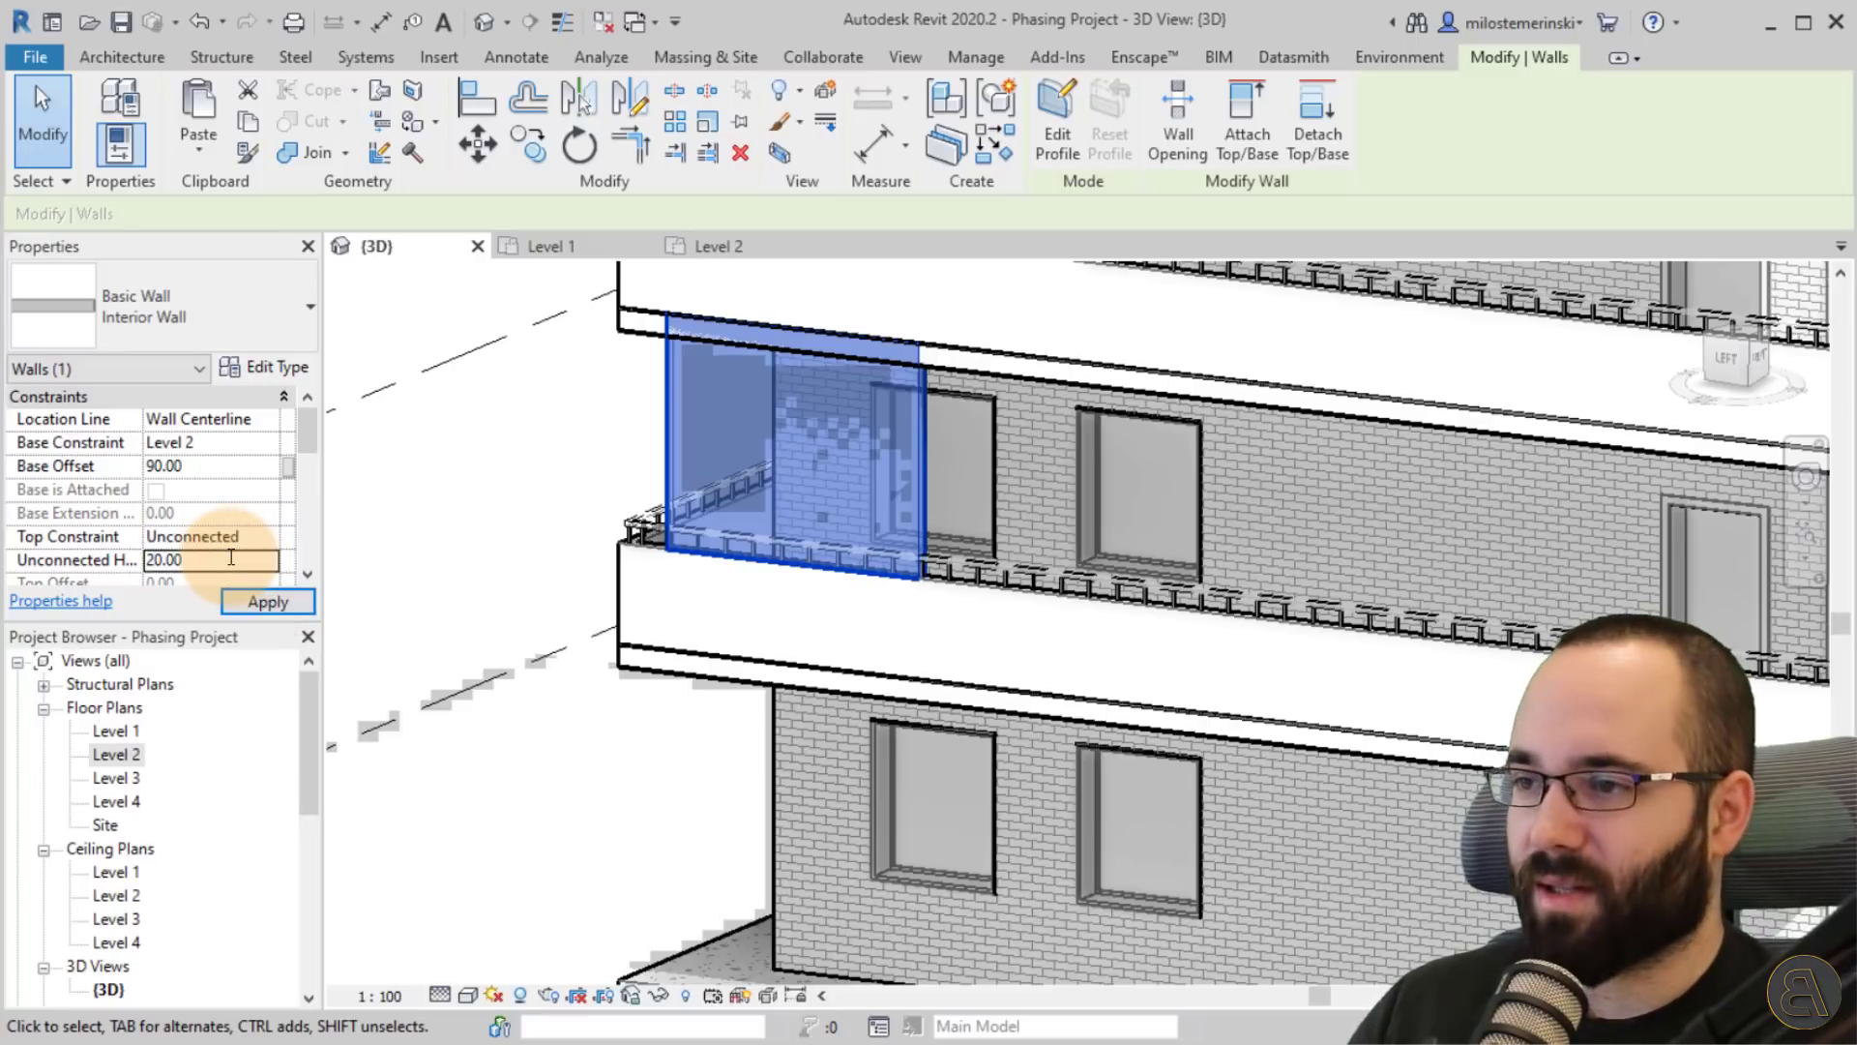
pyautogui.press('Return')
pyautogui.scroll(-3, 625, 576)
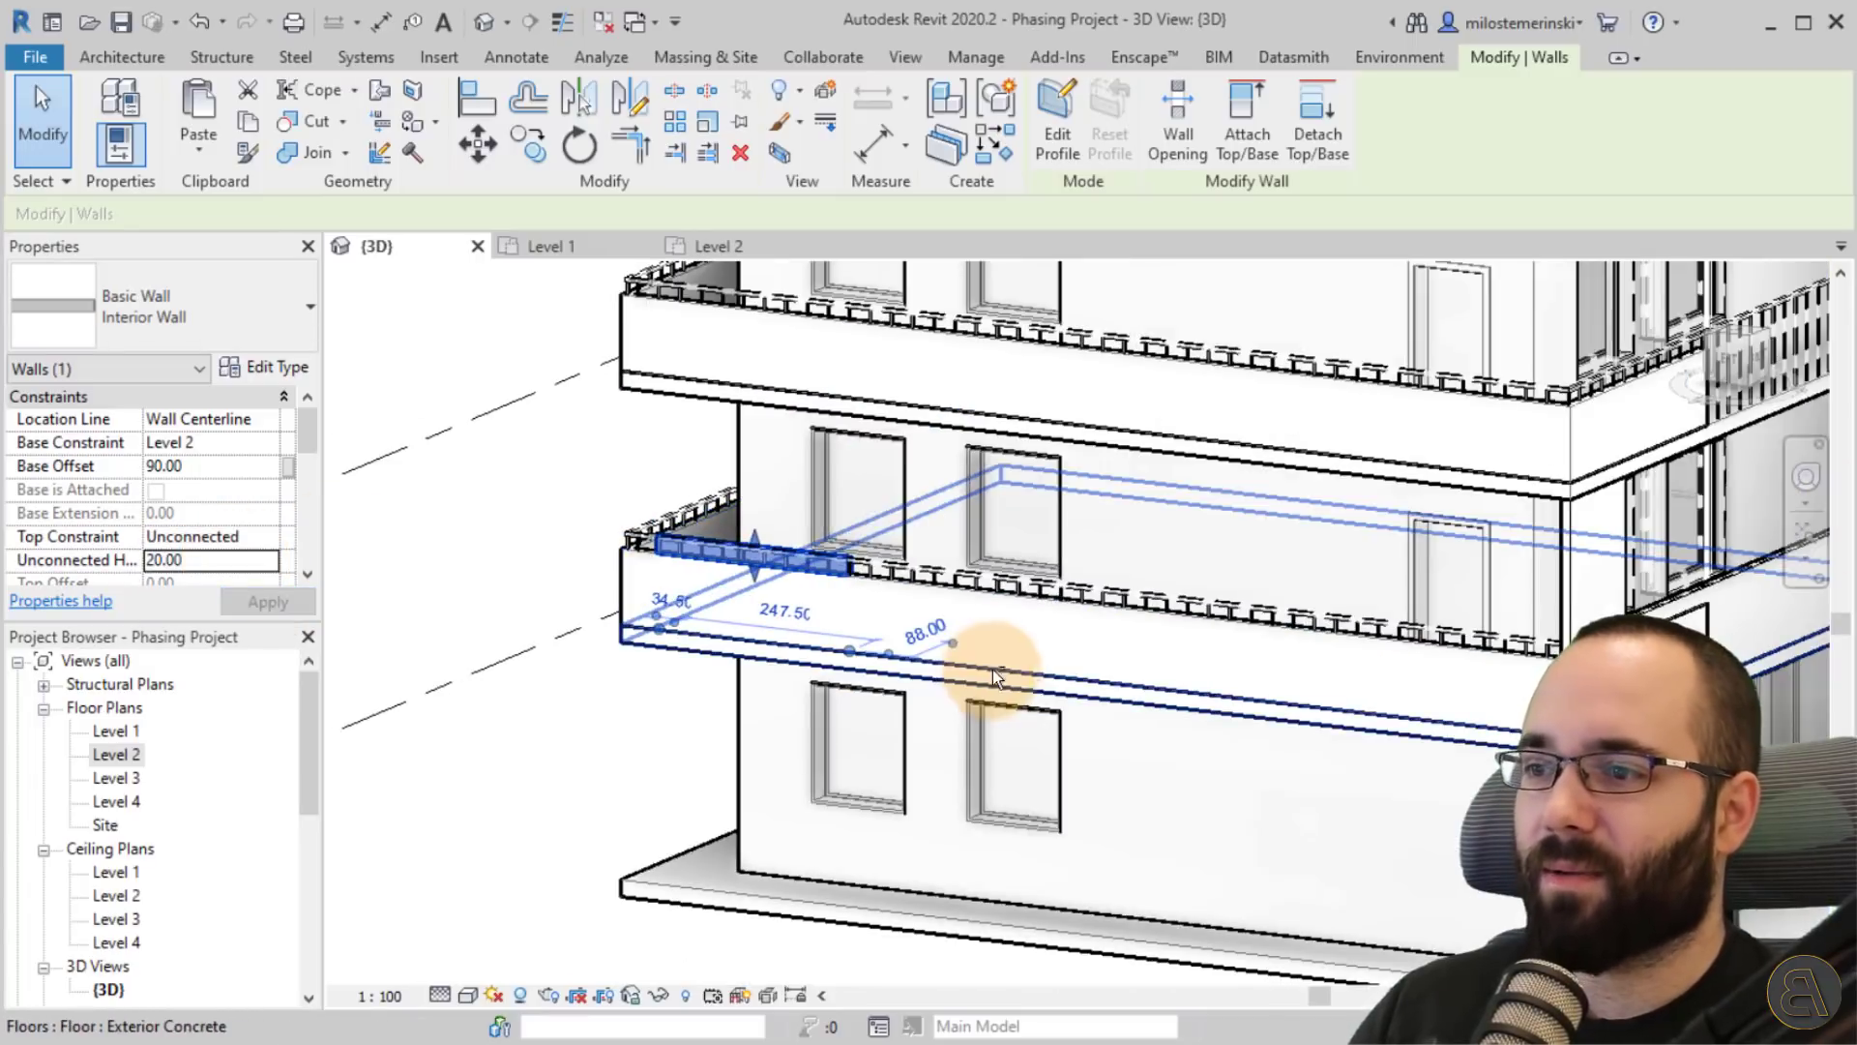
# Edit the left-side wall's profile and stretch its end lines to both ends of the balcony, removing the violated constraints.
pyautogui.click(1057, 125)
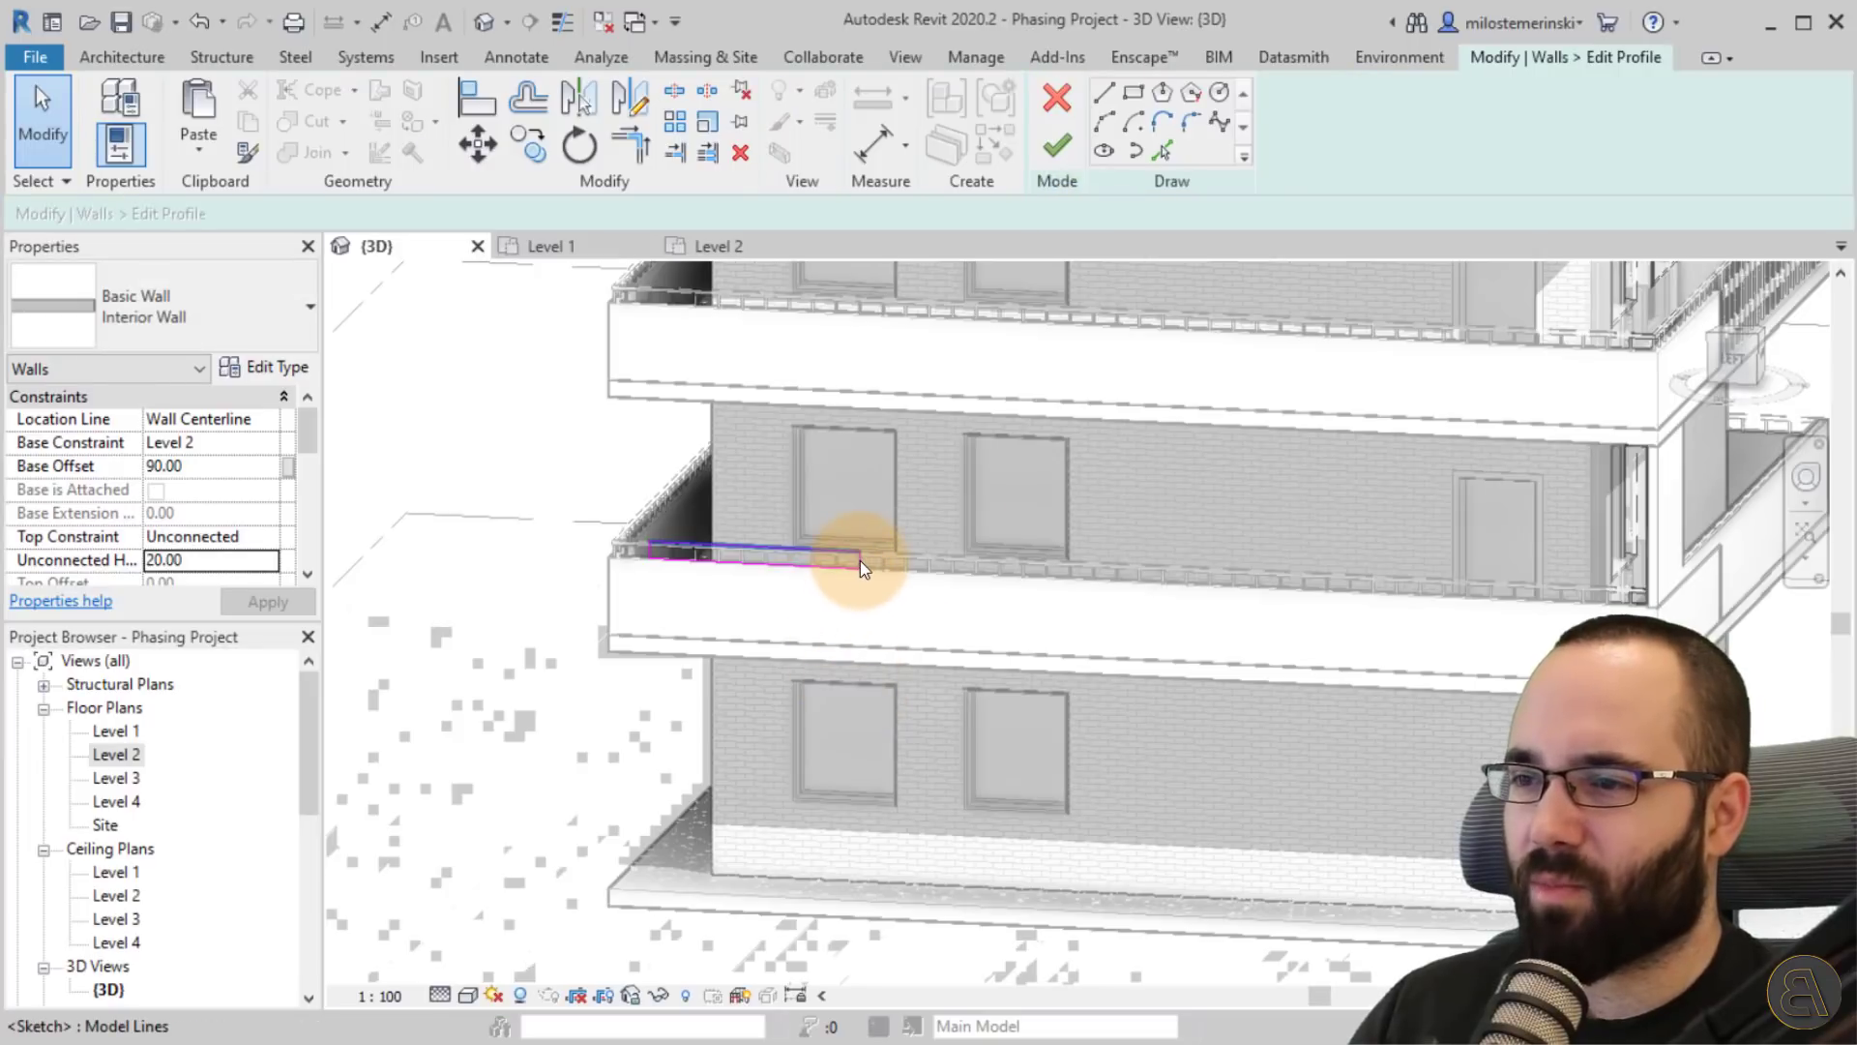
pyautogui.click(861, 560)
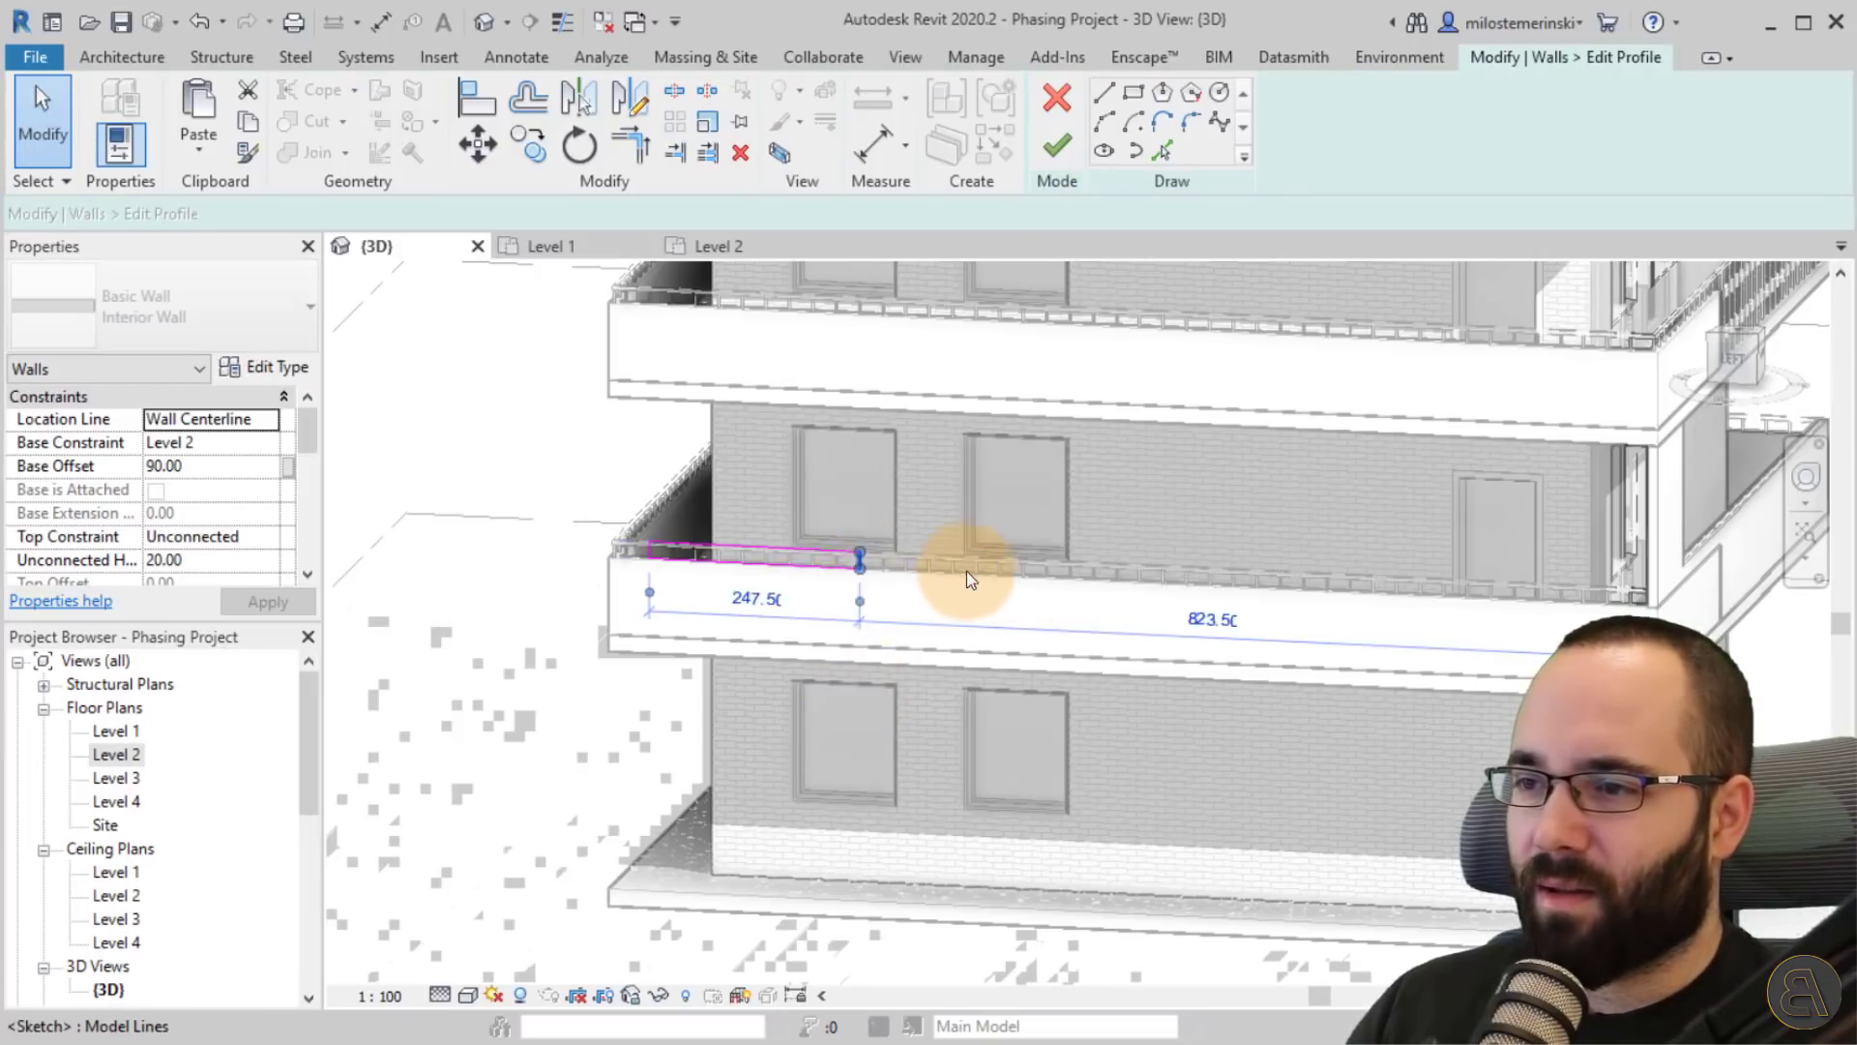
pyautogui.moveTo(970, 578); pyautogui.dragTo(1648, 599)
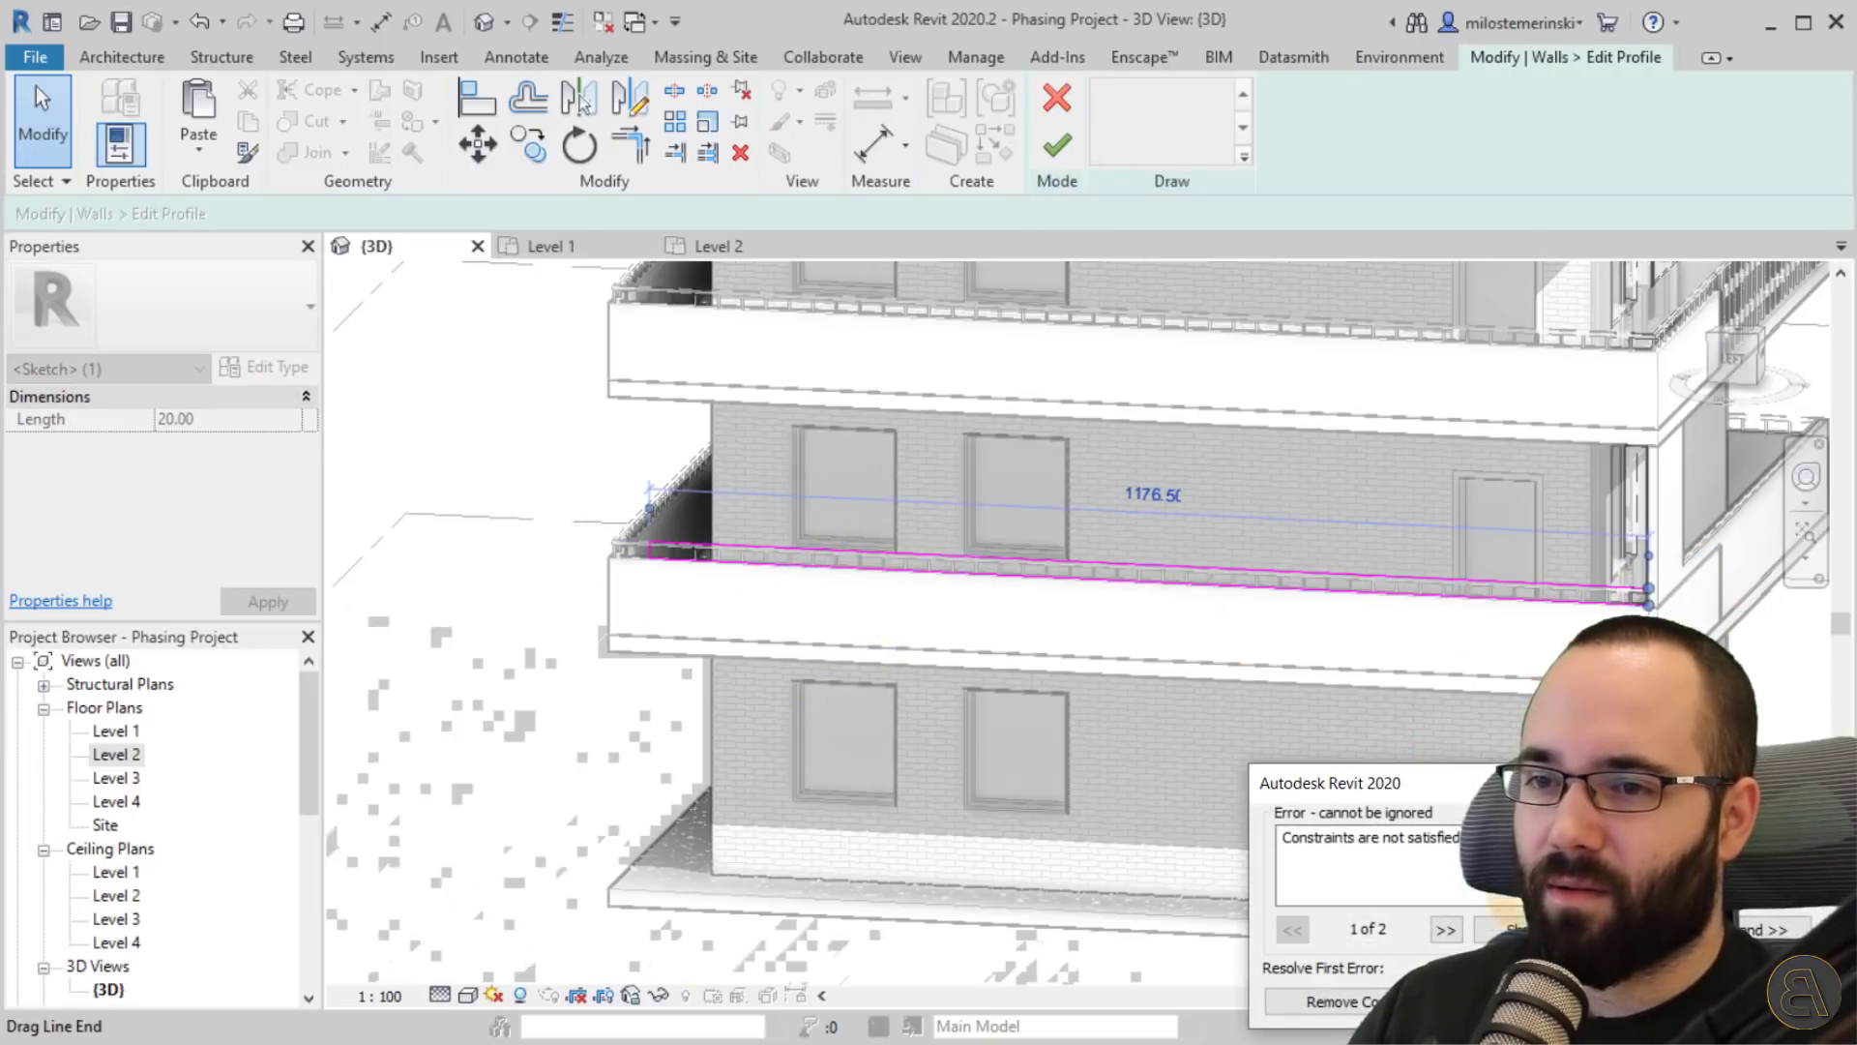
pyautogui.click(1292, 1000)
pyautogui.scroll(4, 608, 562)
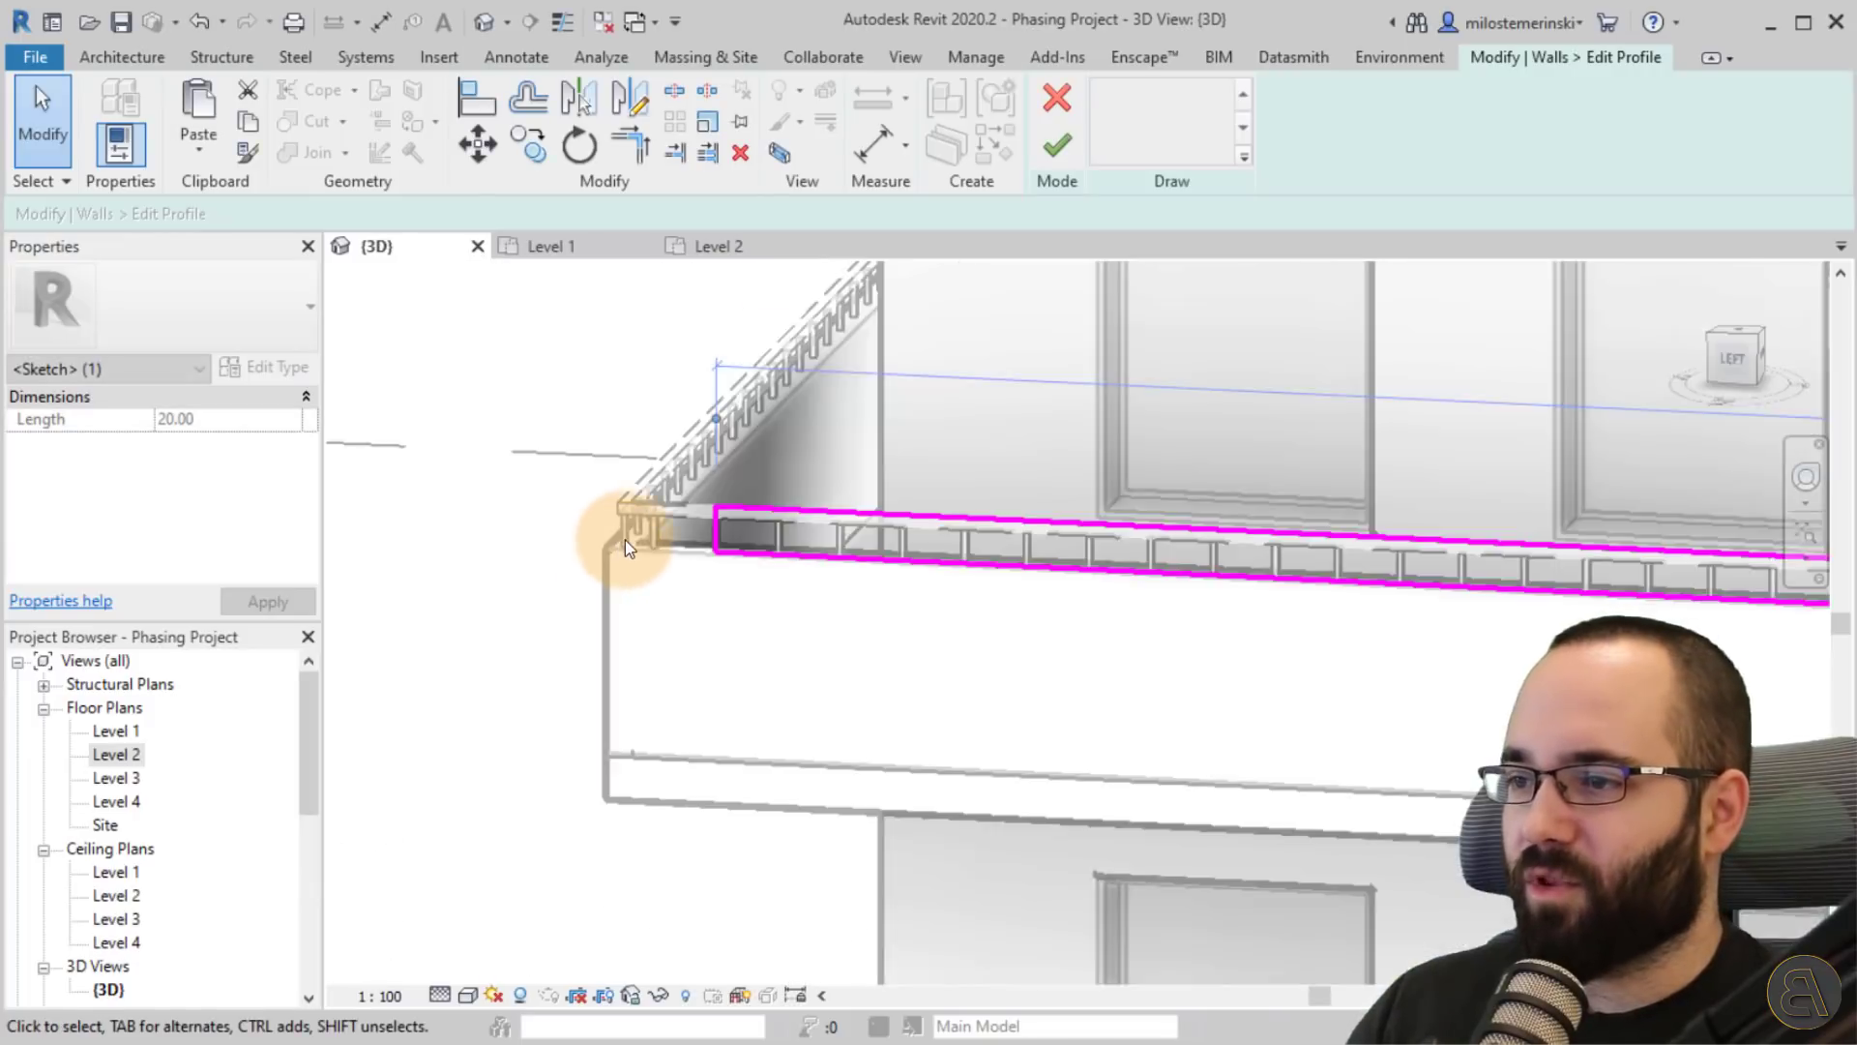
pyautogui.moveTo(761, 520); pyautogui.dragTo(598, 518)
pyautogui.scroll(-2, 515, 671)
pyautogui.click(1278, 1004)
pyautogui.moveTo(1182, 781); pyautogui.dragTo(300, 740, button='middle')
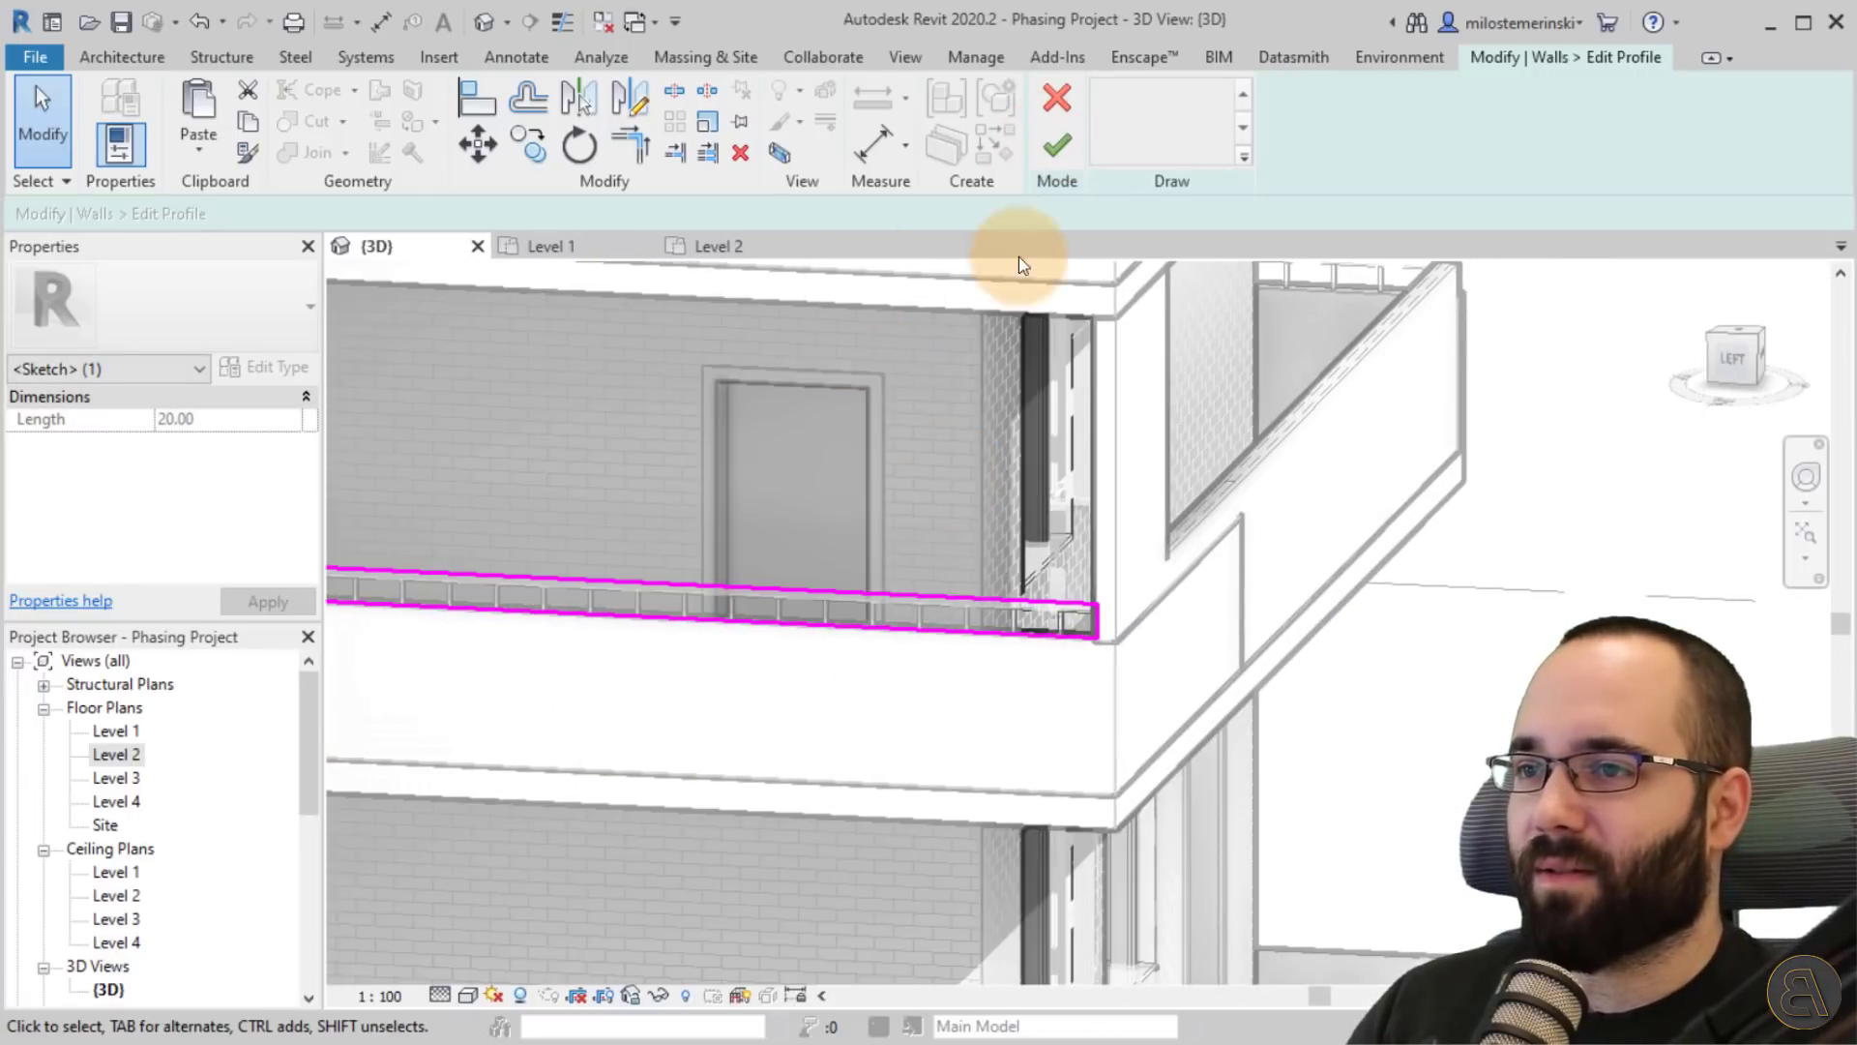
# Sketch a vertical profile line from the low wall up to the slab above, and continue it along the slab to the front corner.
pyautogui.click(988, 365)
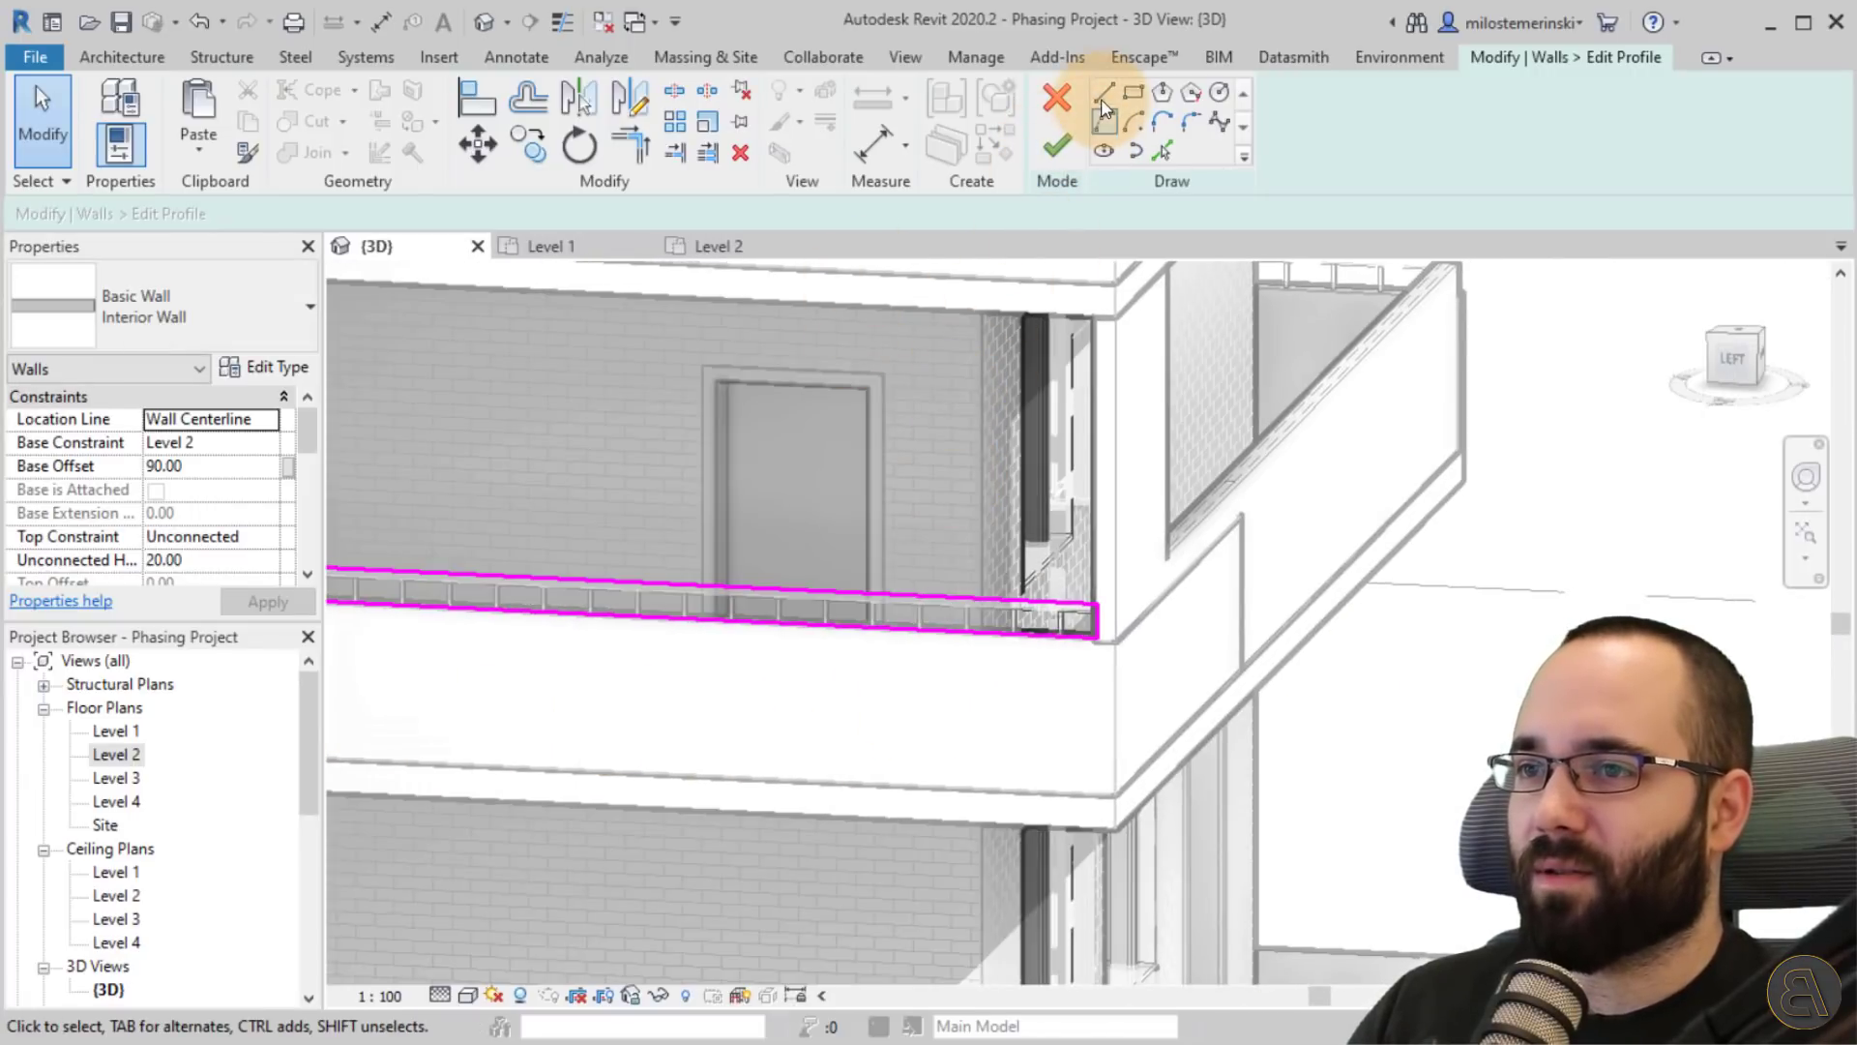
pyautogui.click(824, 584)
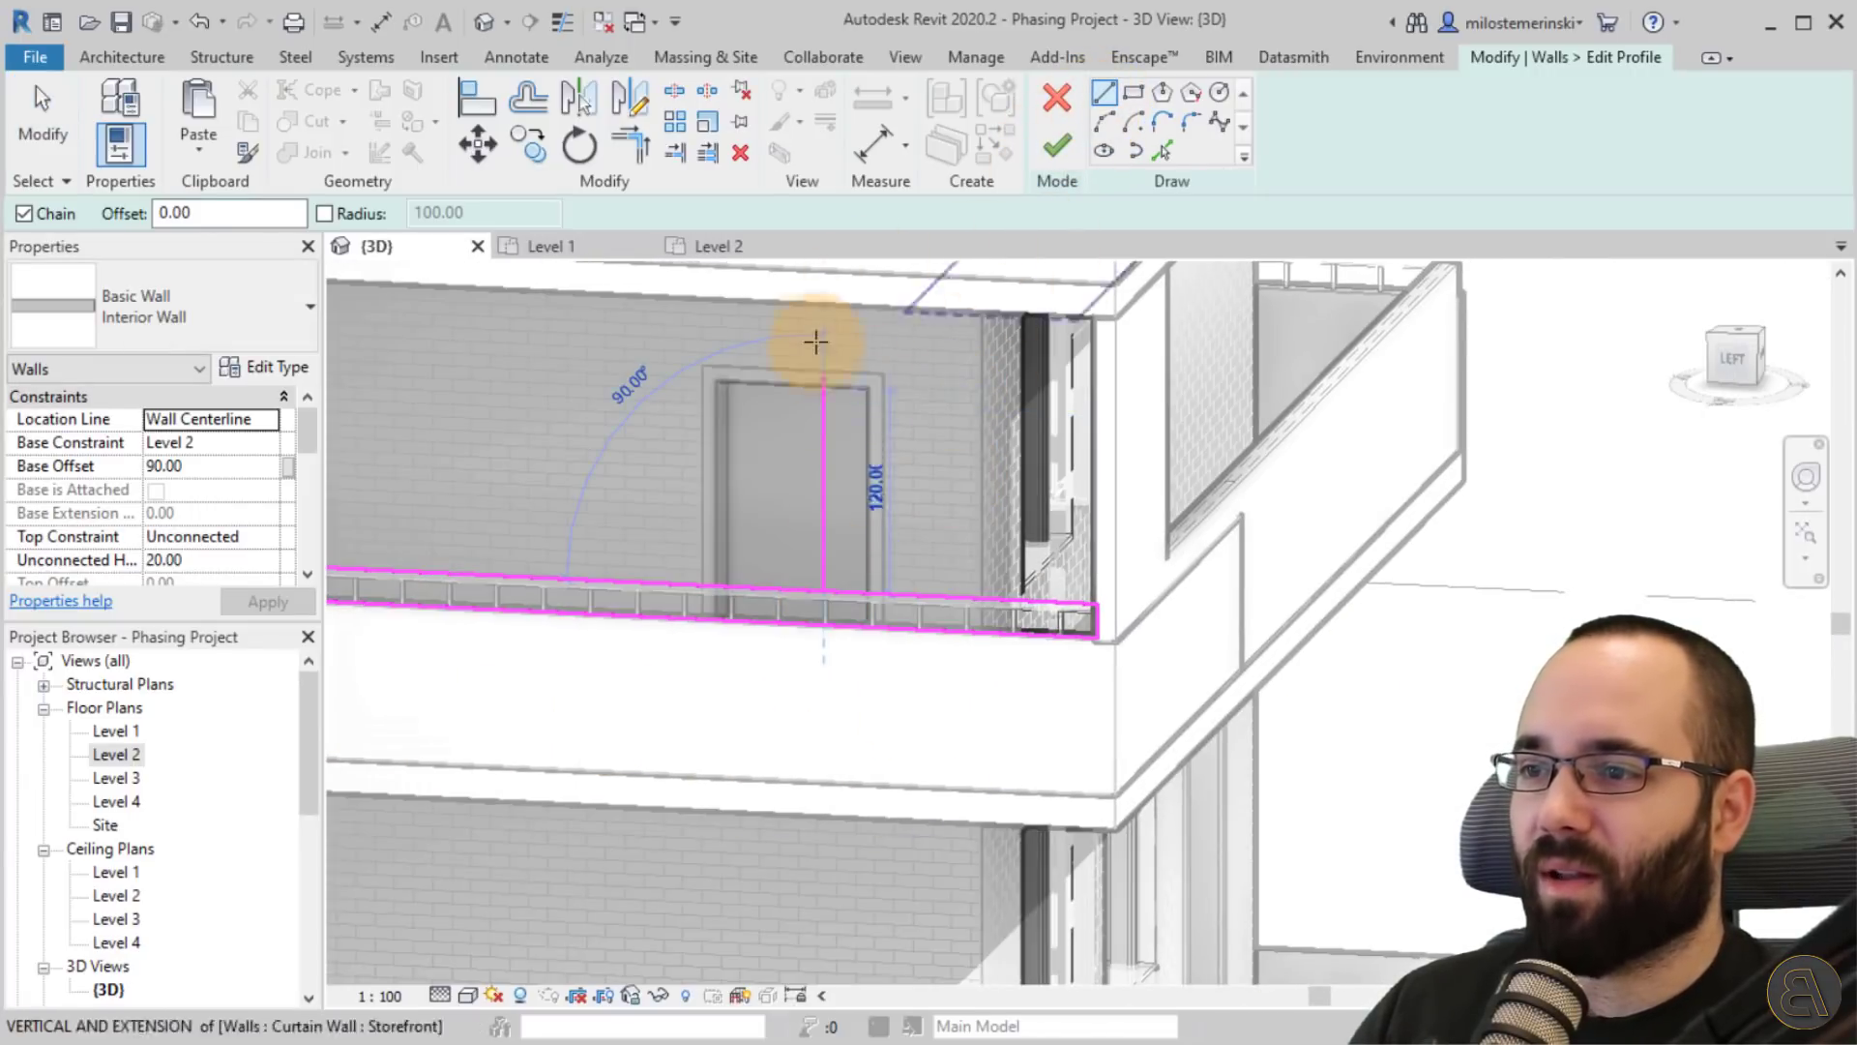
pyautogui.click(1099, 312)
pyautogui.press('Escape')
pyautogui.press('Escape')
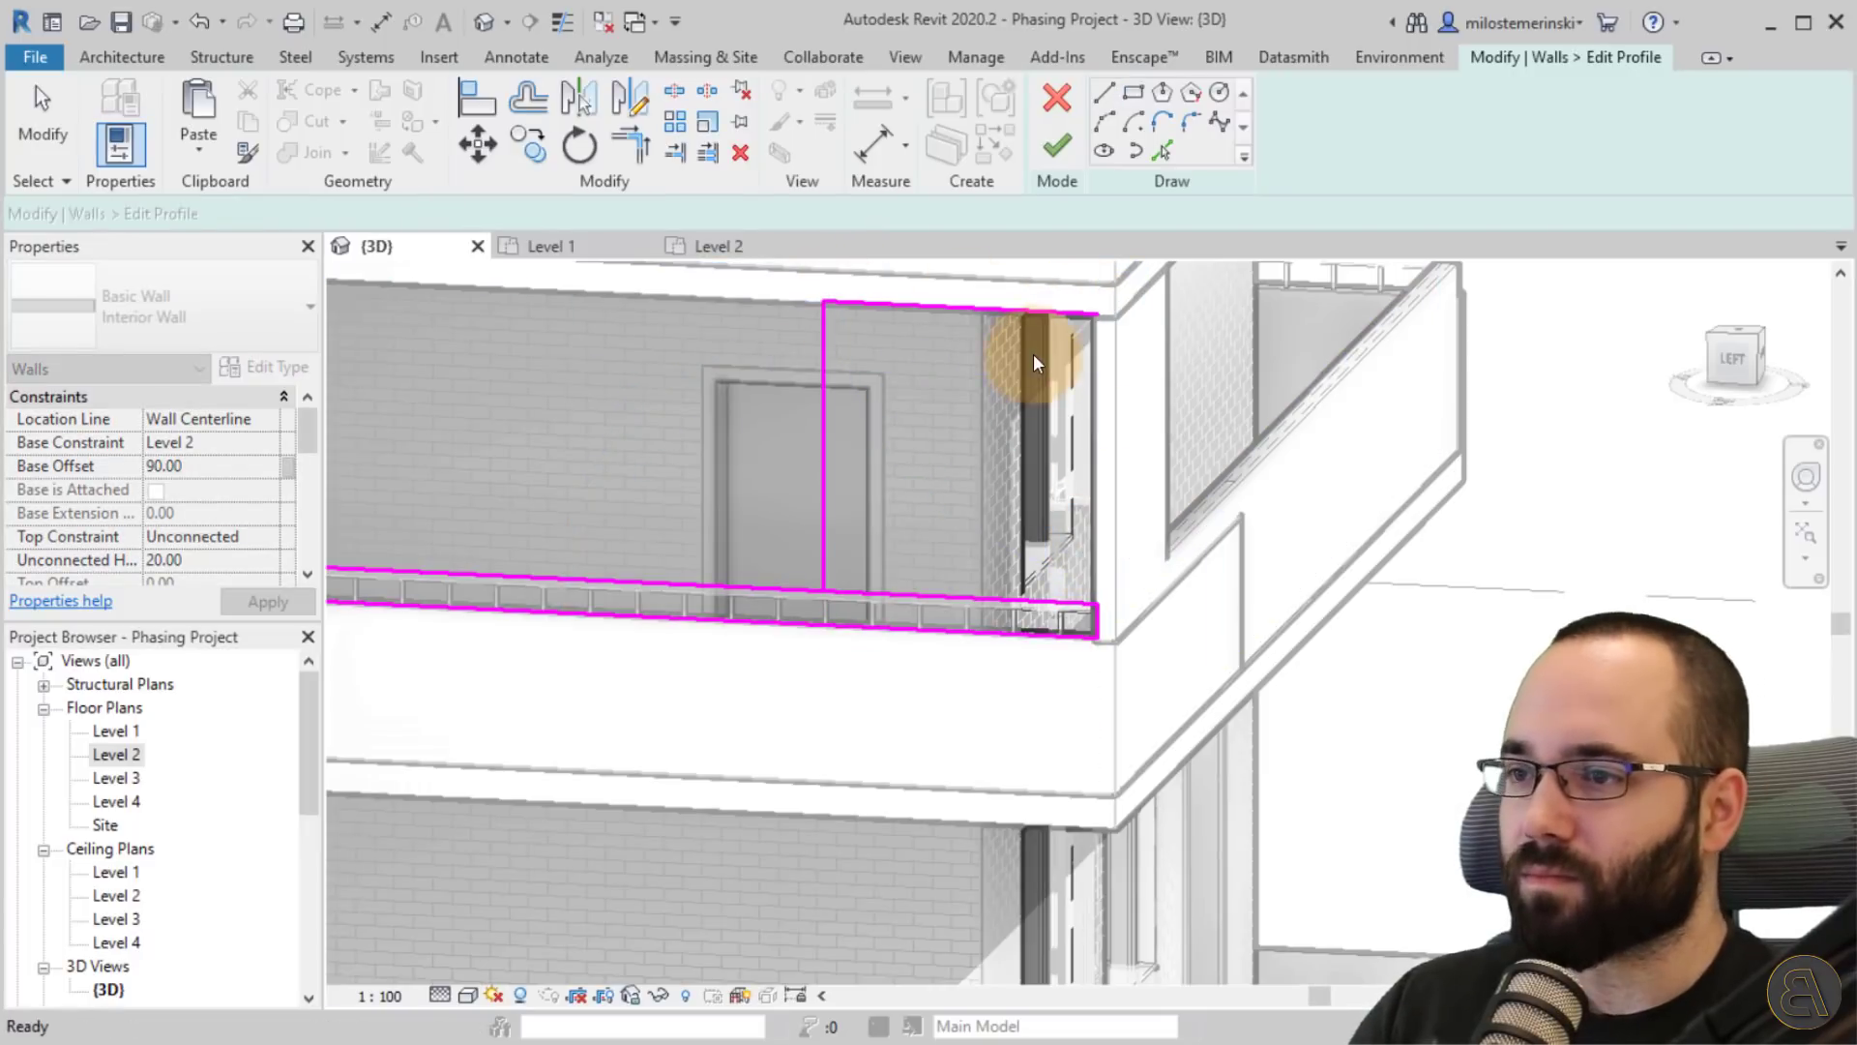
# Trim and extend the left-side wall's sketch lines into one closed outline at the front corner, and finish the profile.
pyautogui.press('t')
pyautogui.press('r')
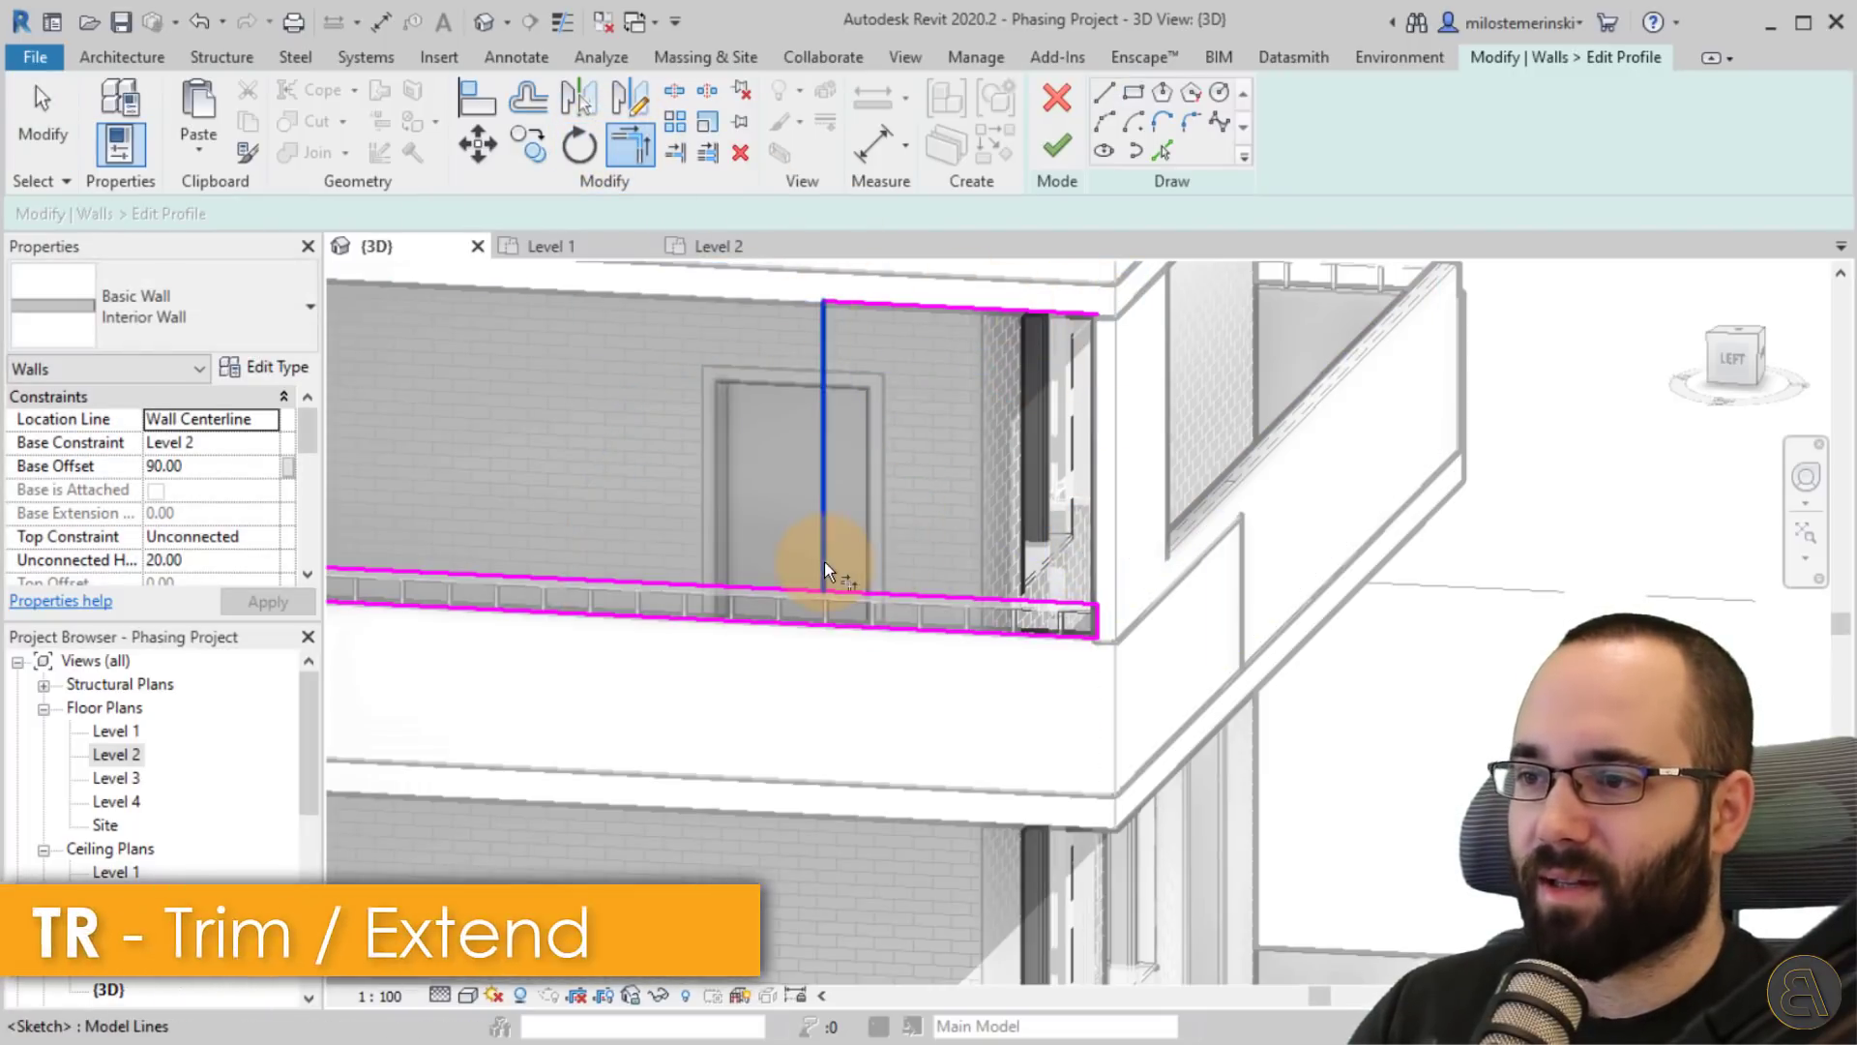
pyautogui.click(1104, 588)
pyautogui.scroll(-3, 1225, 677)
pyautogui.click(1063, 154)
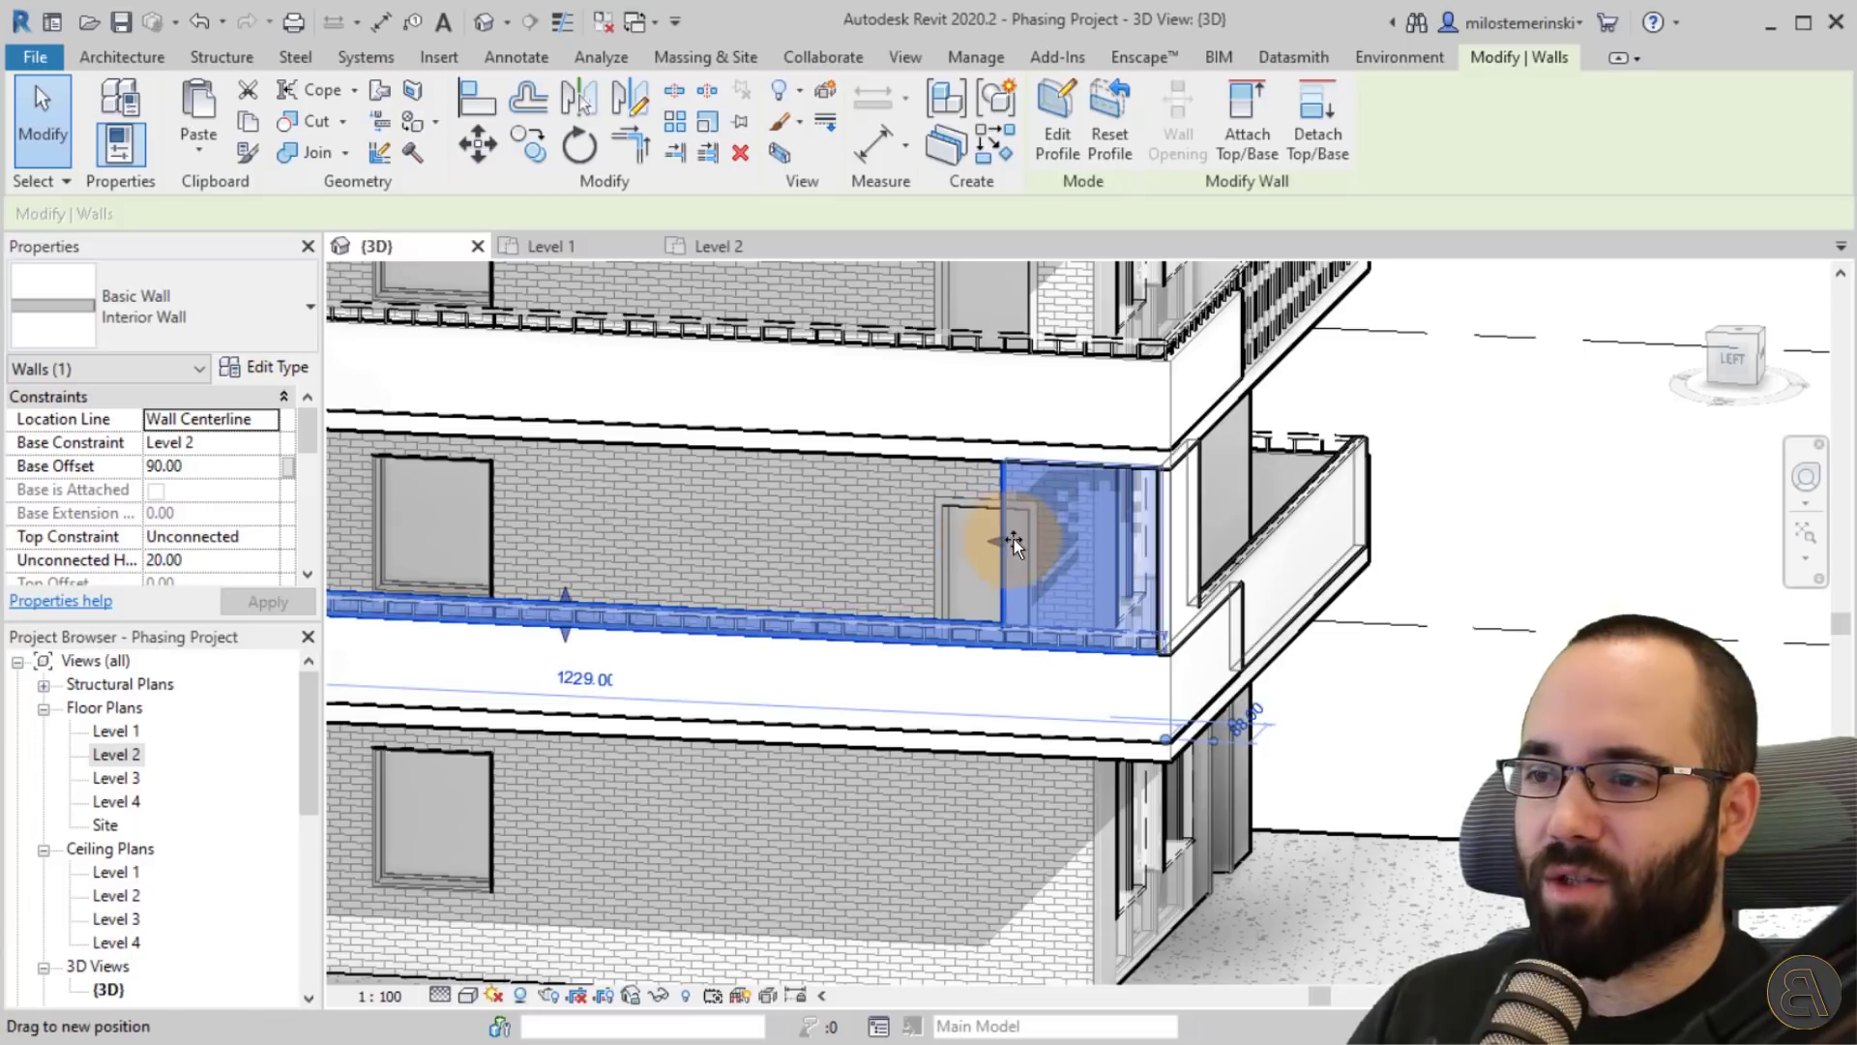
pyautogui.moveTo(1014, 538); pyautogui.dragTo(1033, 537)
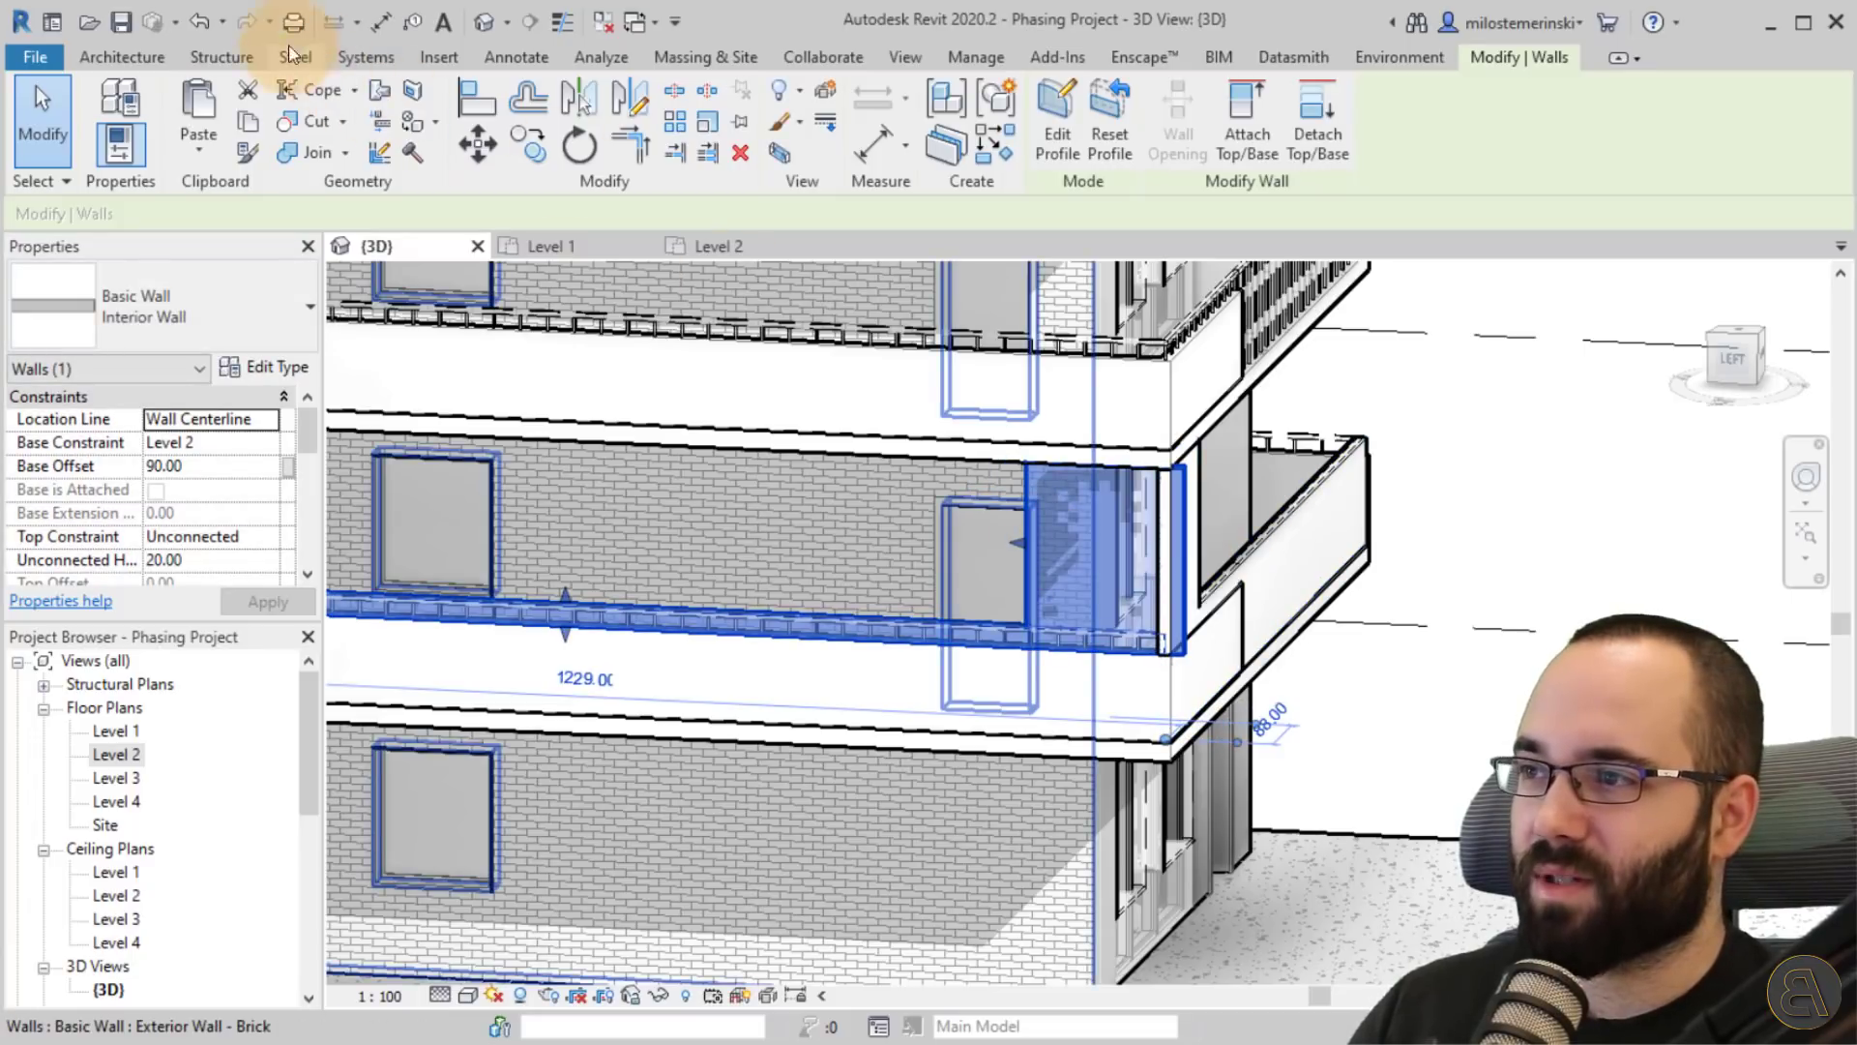
pyautogui.click(204, 29)
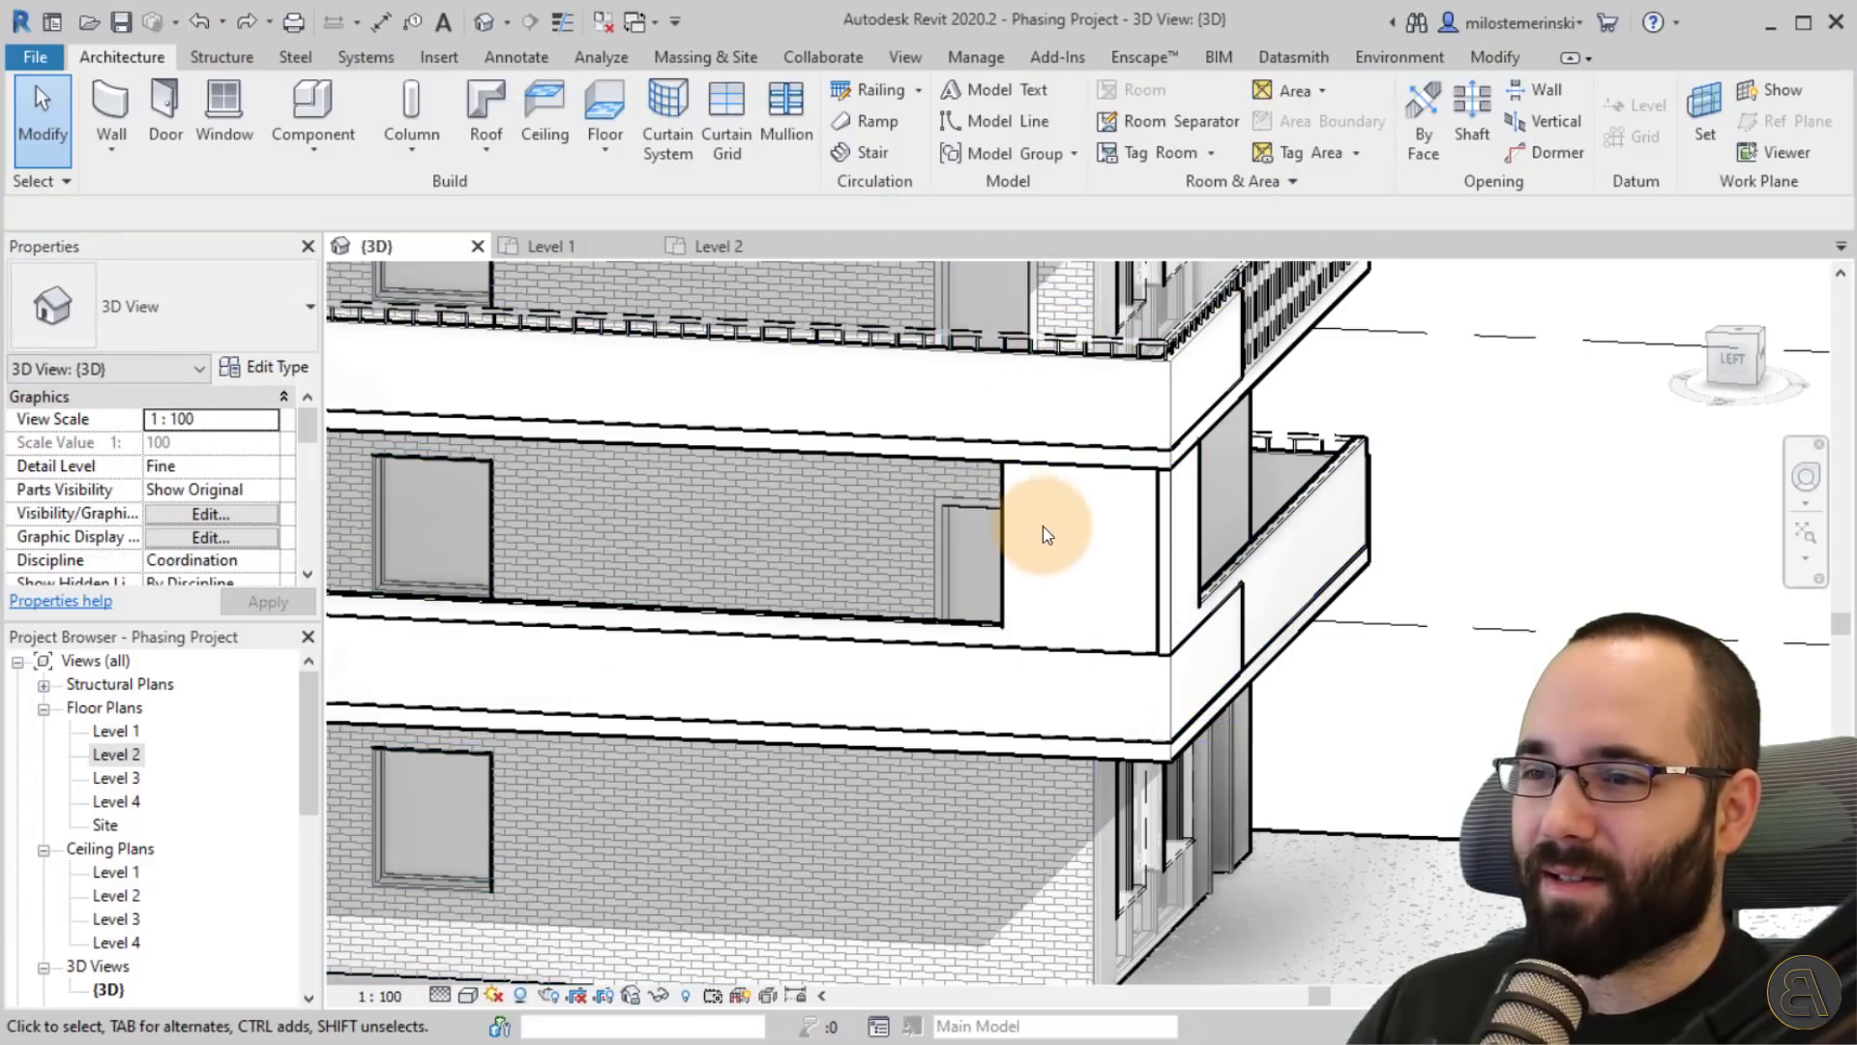
# Reopen the front balcony wall's profile sketch and check the vertical line beside the front window.
pyautogui.click(1013, 501)
pyautogui.keyDown('shift'); pyautogui.moveTo(1471, 630); pyautogui.dragTo(1020, 636, button='middle'); pyautogui.keyUp('shift')
pyautogui.click(973, 622)
pyautogui.click(962, 622)
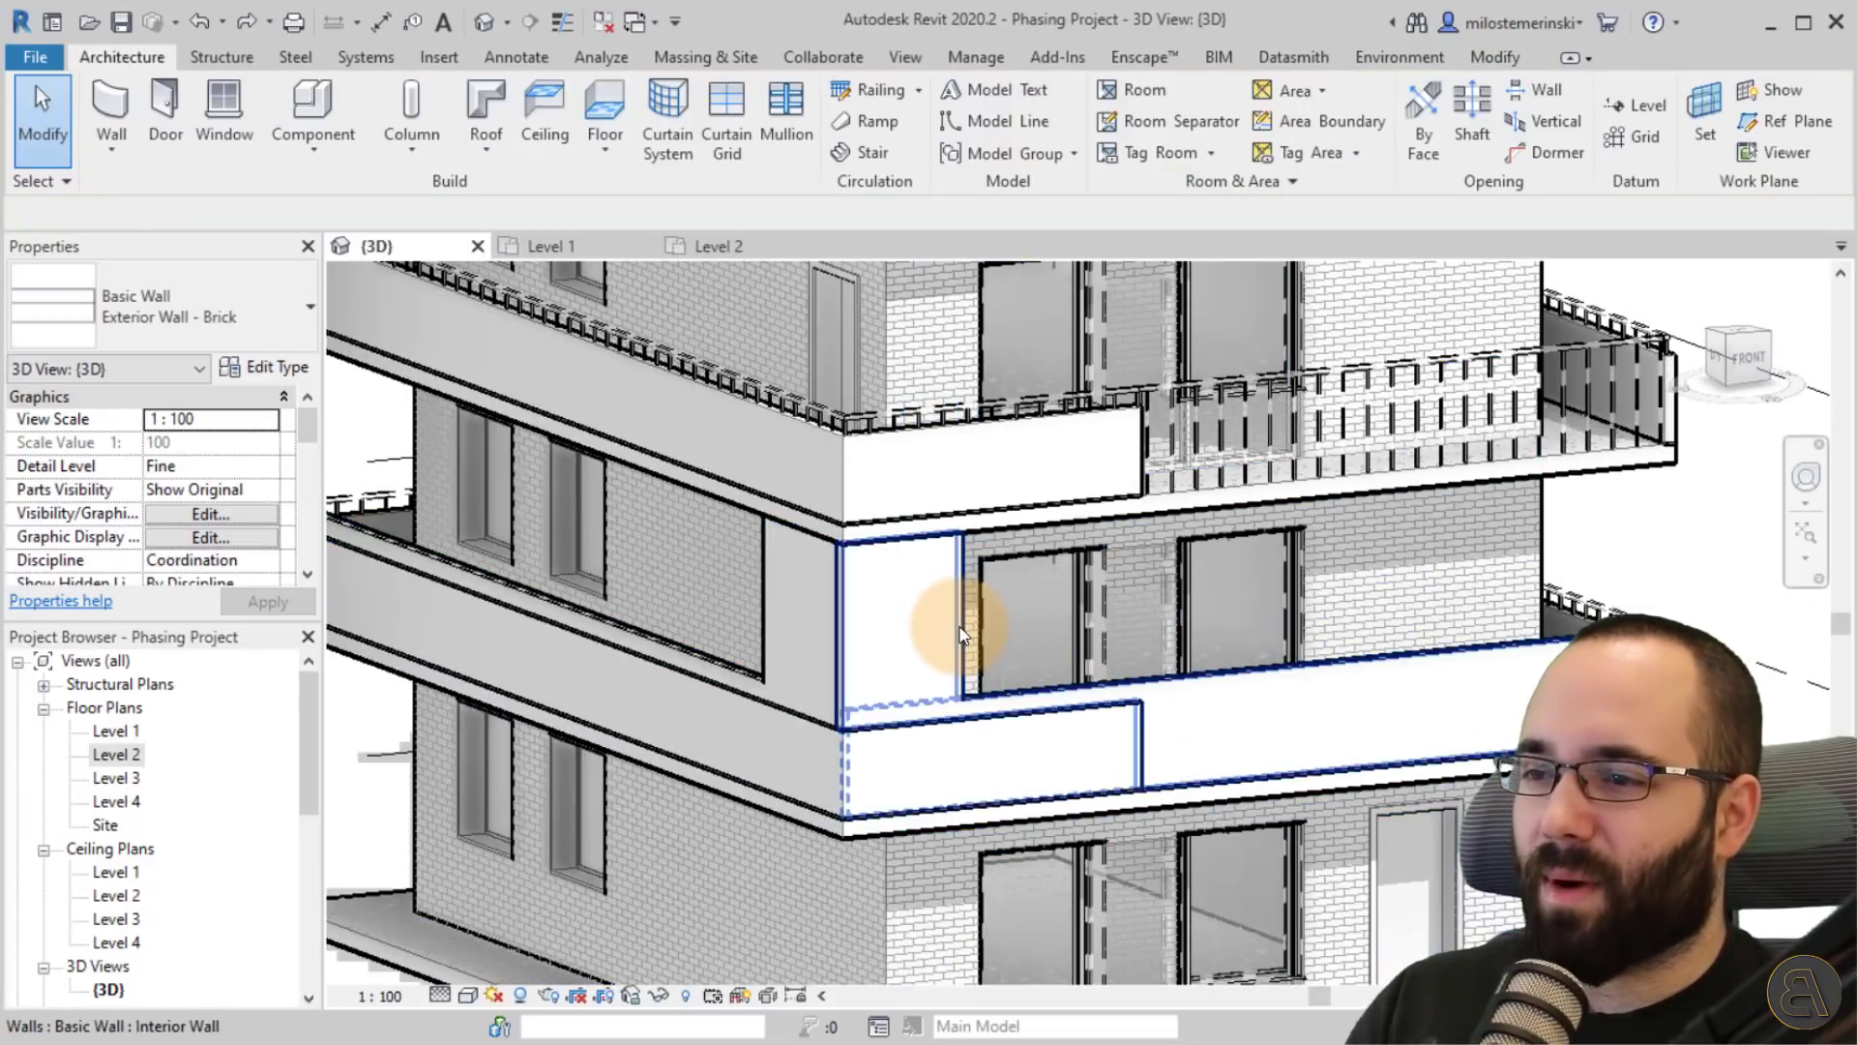
pyautogui.click(1043, 156)
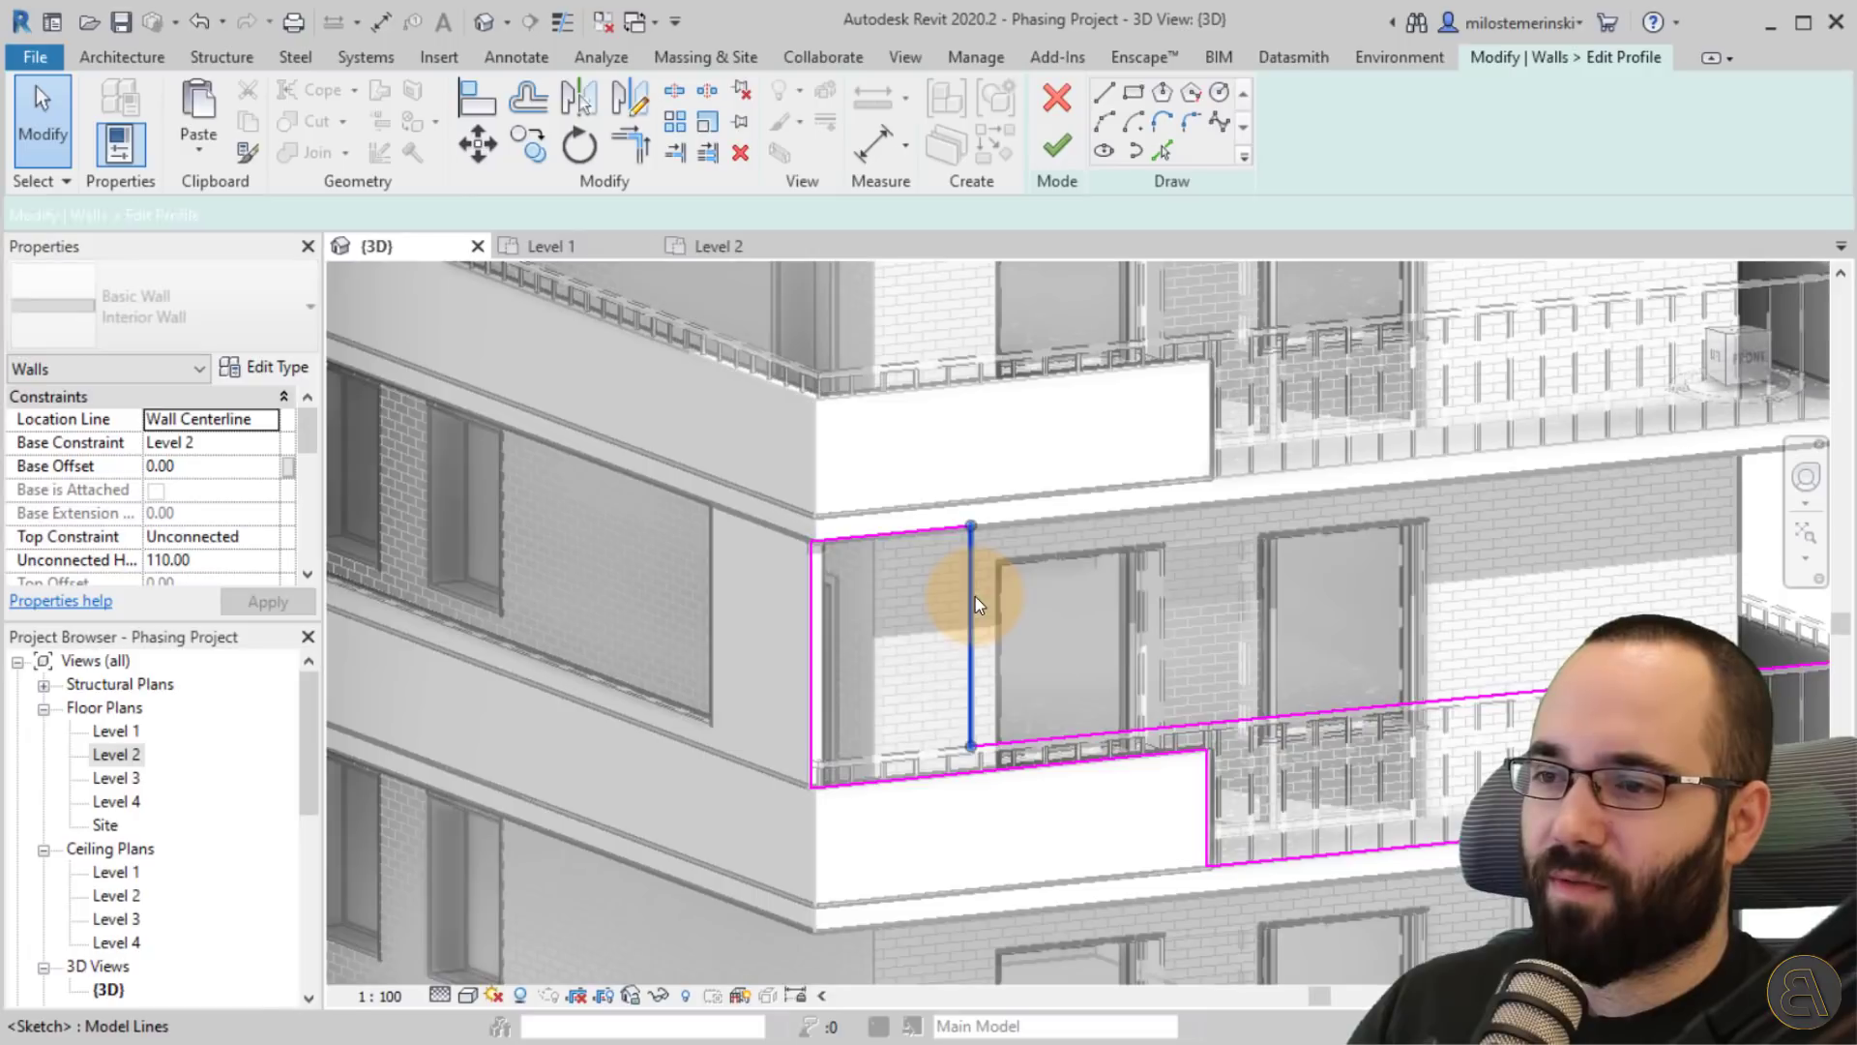
pyautogui.click(972, 601)
pyautogui.scroll(-3, 931, 710)
pyautogui.moveTo(930, 710)
pyautogui.keyDown('shift'); pyautogui.mouseDown(button='middle')
pyautogui.moveTo(1002, 753)
pyautogui.moveTo(879, 699)
pyautogui.moveTo(972, 746)
pyautogui.moveTo(920, 708)
pyautogui.mouseUp(button='middle'); pyautogui.keyUp('shift')
pyautogui.scroll(3, 919, 708)
pyautogui.scroll(1, 910, 661)
pyautogui.press('Escape')
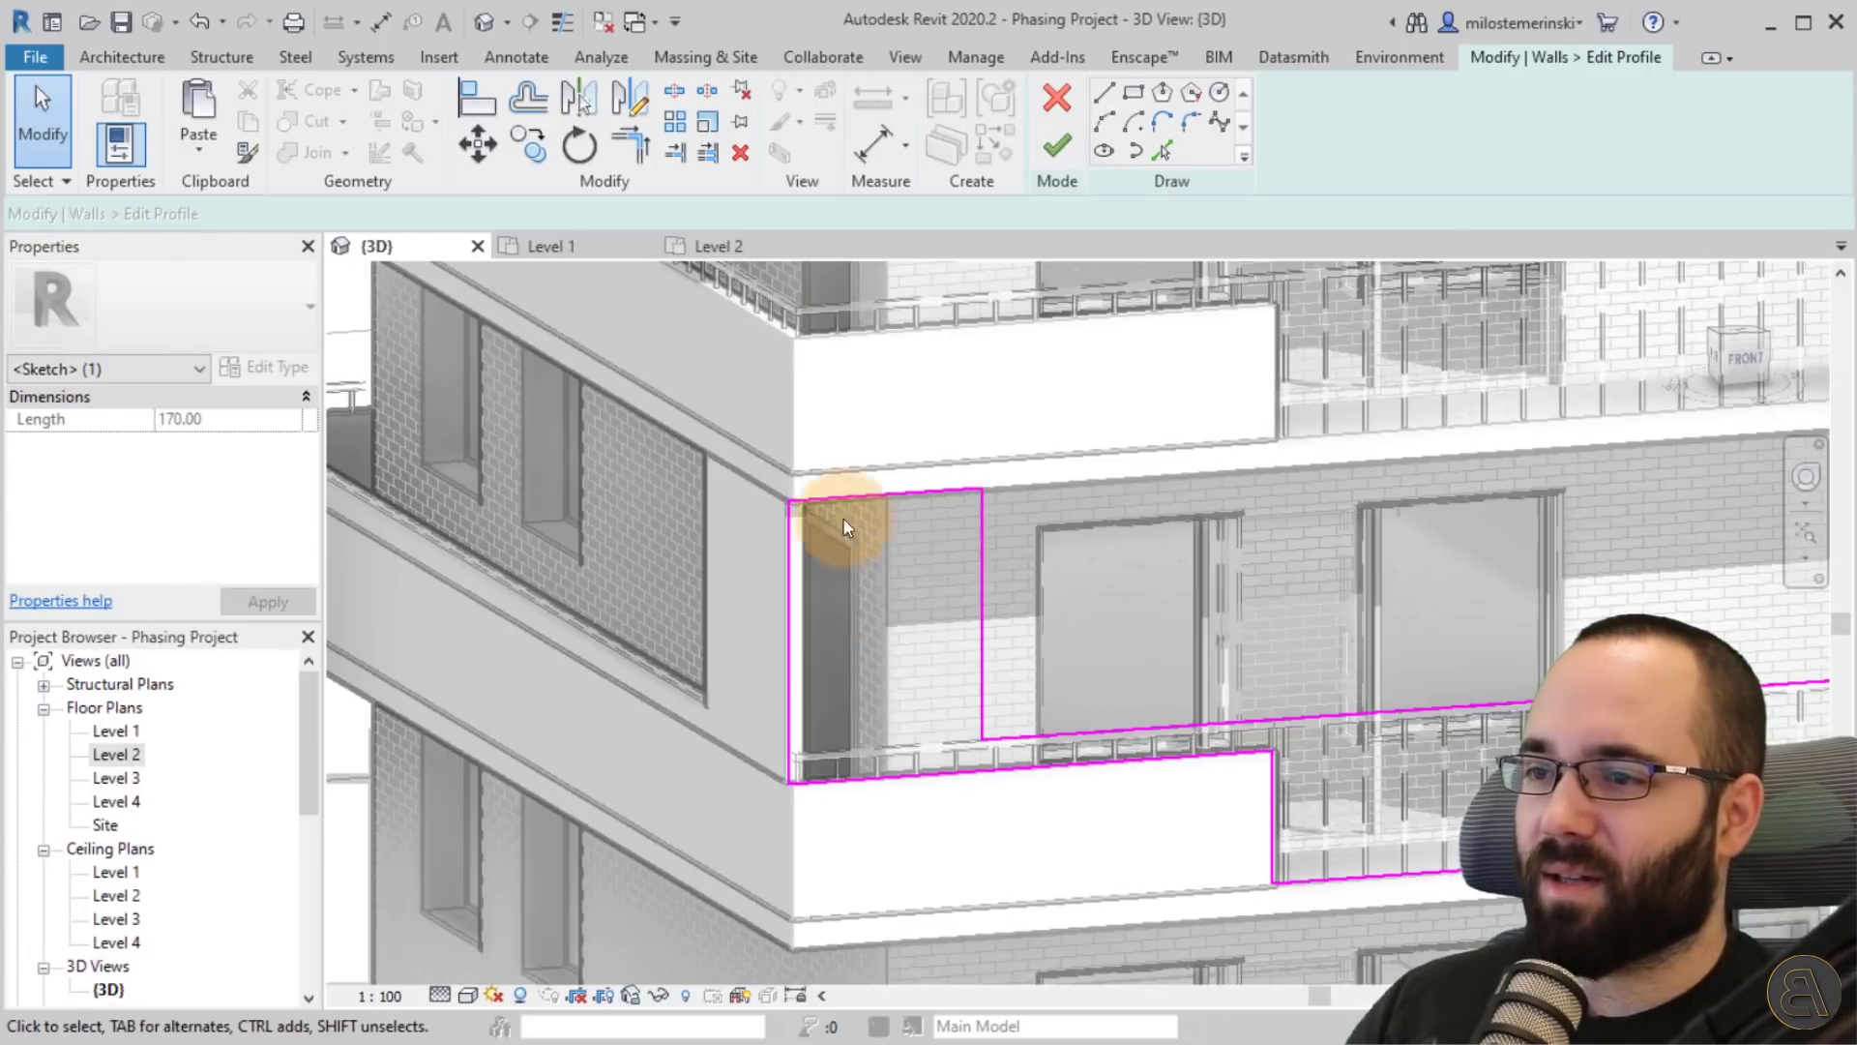
pyautogui.press('d')
pyautogui.press('i')
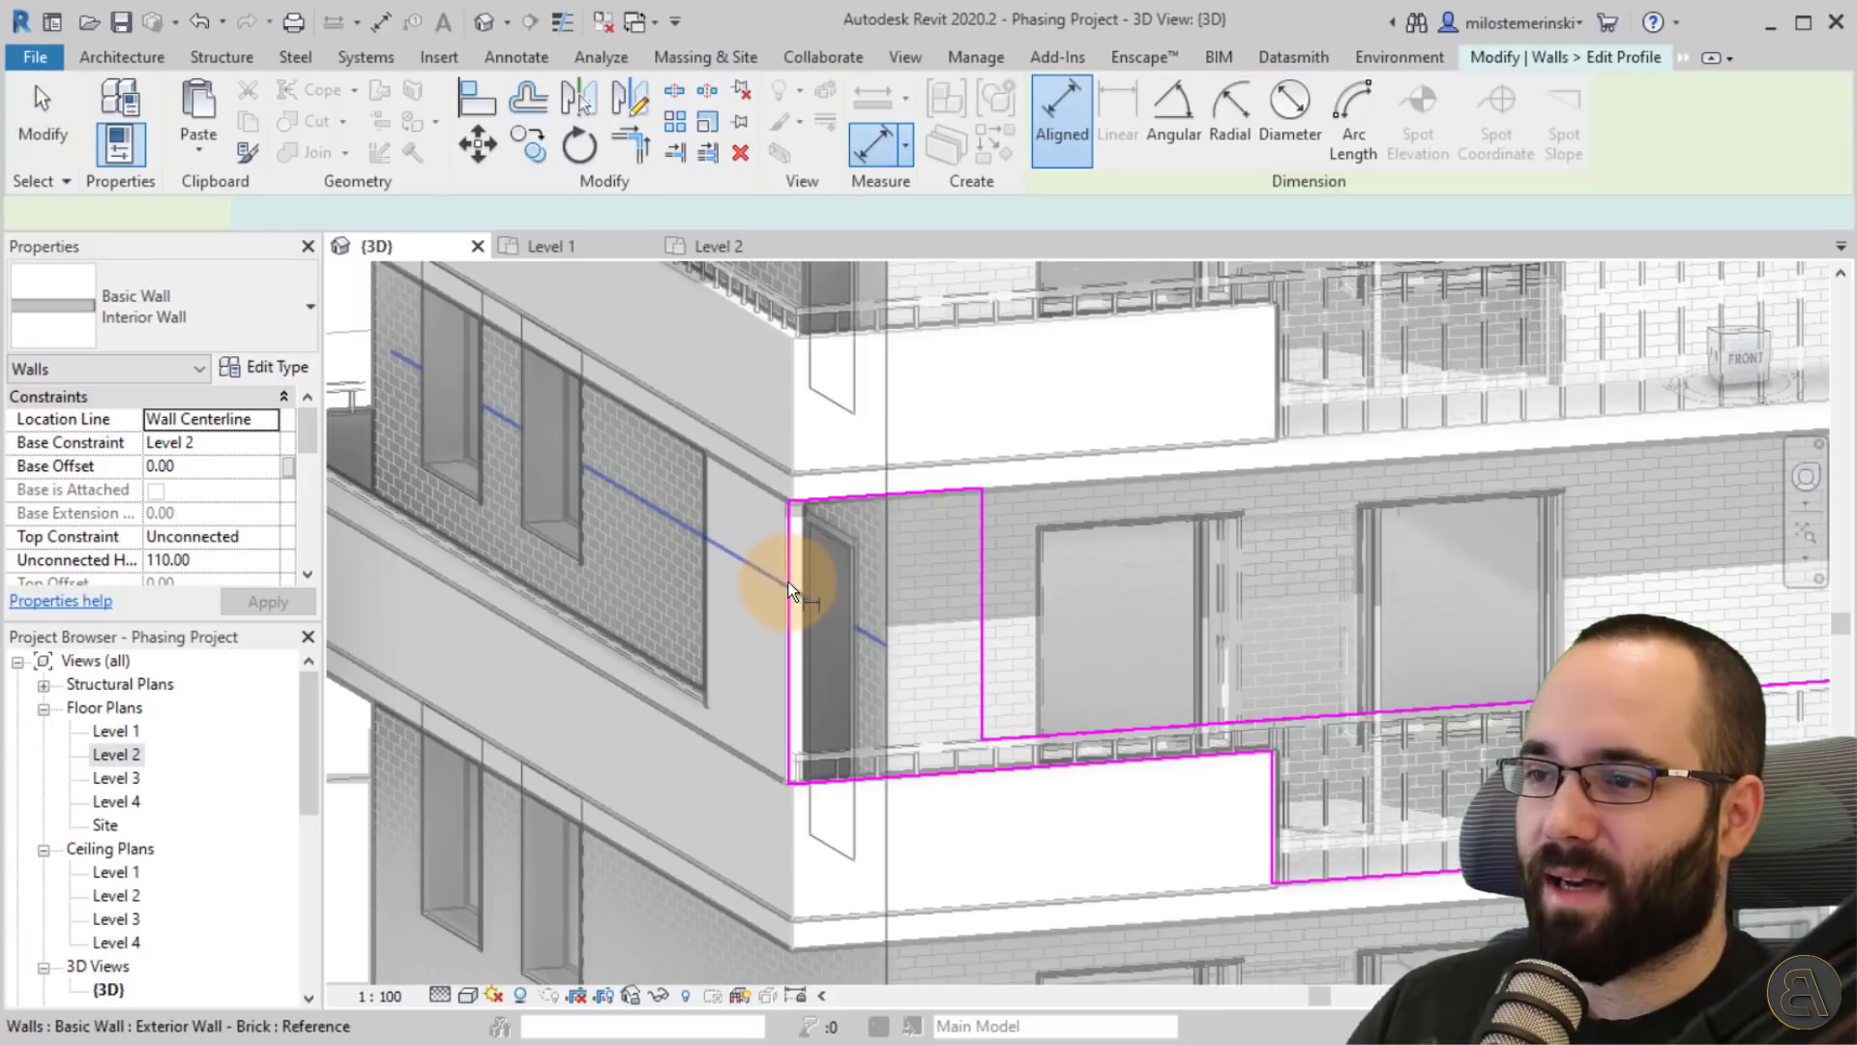
pyautogui.click(791, 584)
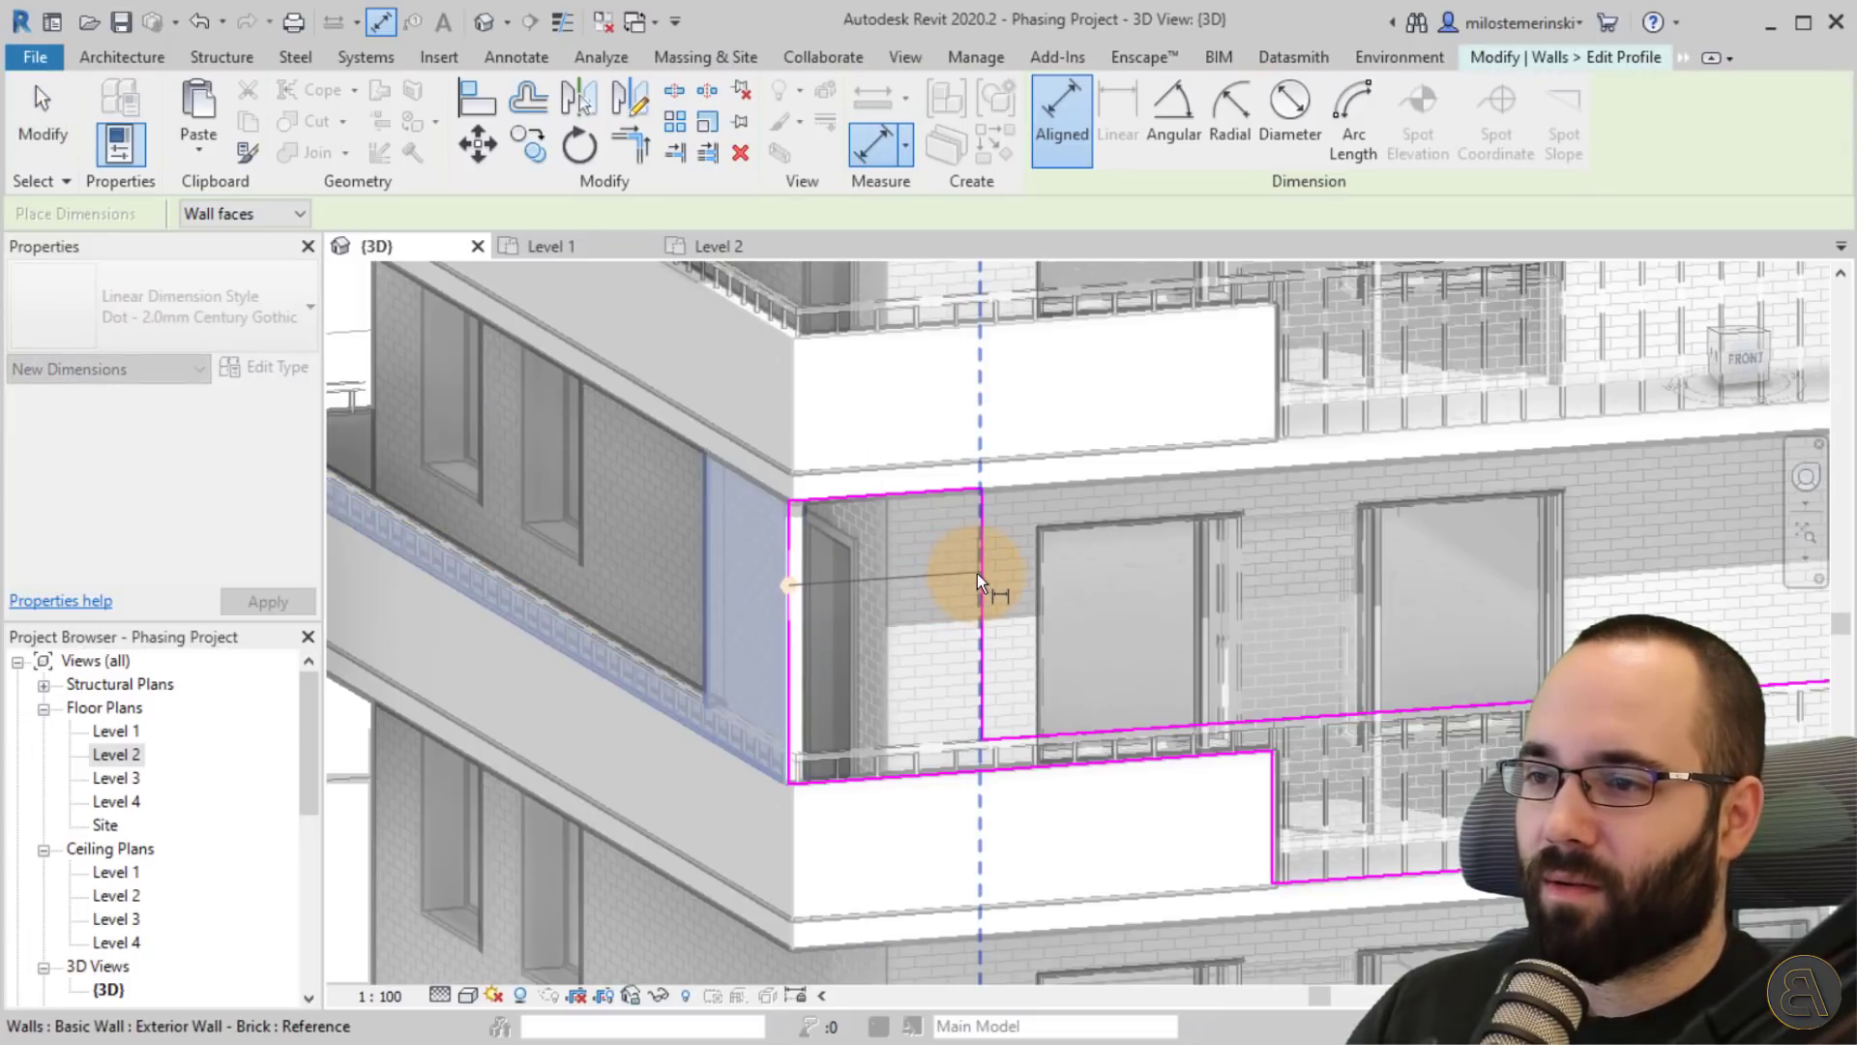
pyautogui.press('Escape')
pyautogui.press('Escape')
# Add an aligned dimension between the front wall outline's corner edge and the vertical line beside the window.
pyautogui.press('d')
pyautogui.press('i')
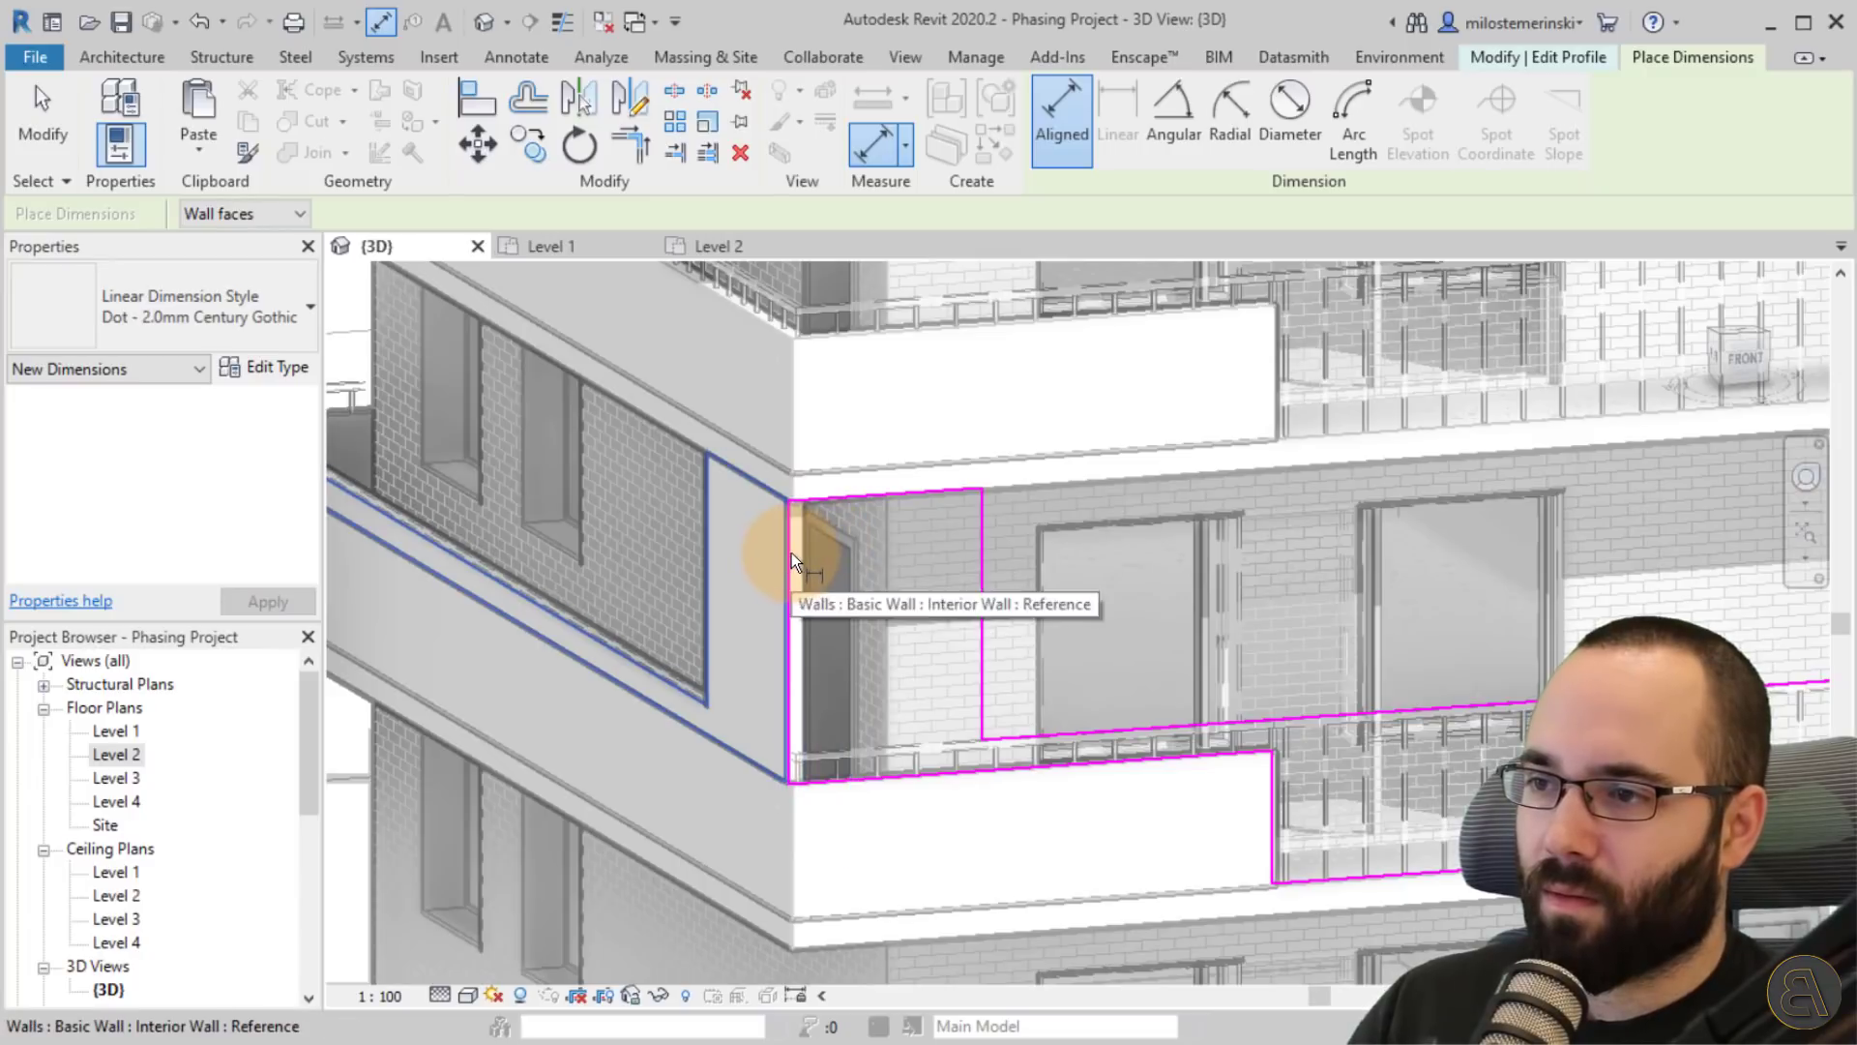
pyautogui.press('Tab')
pyautogui.click(791, 553)
pyautogui.click(982, 541)
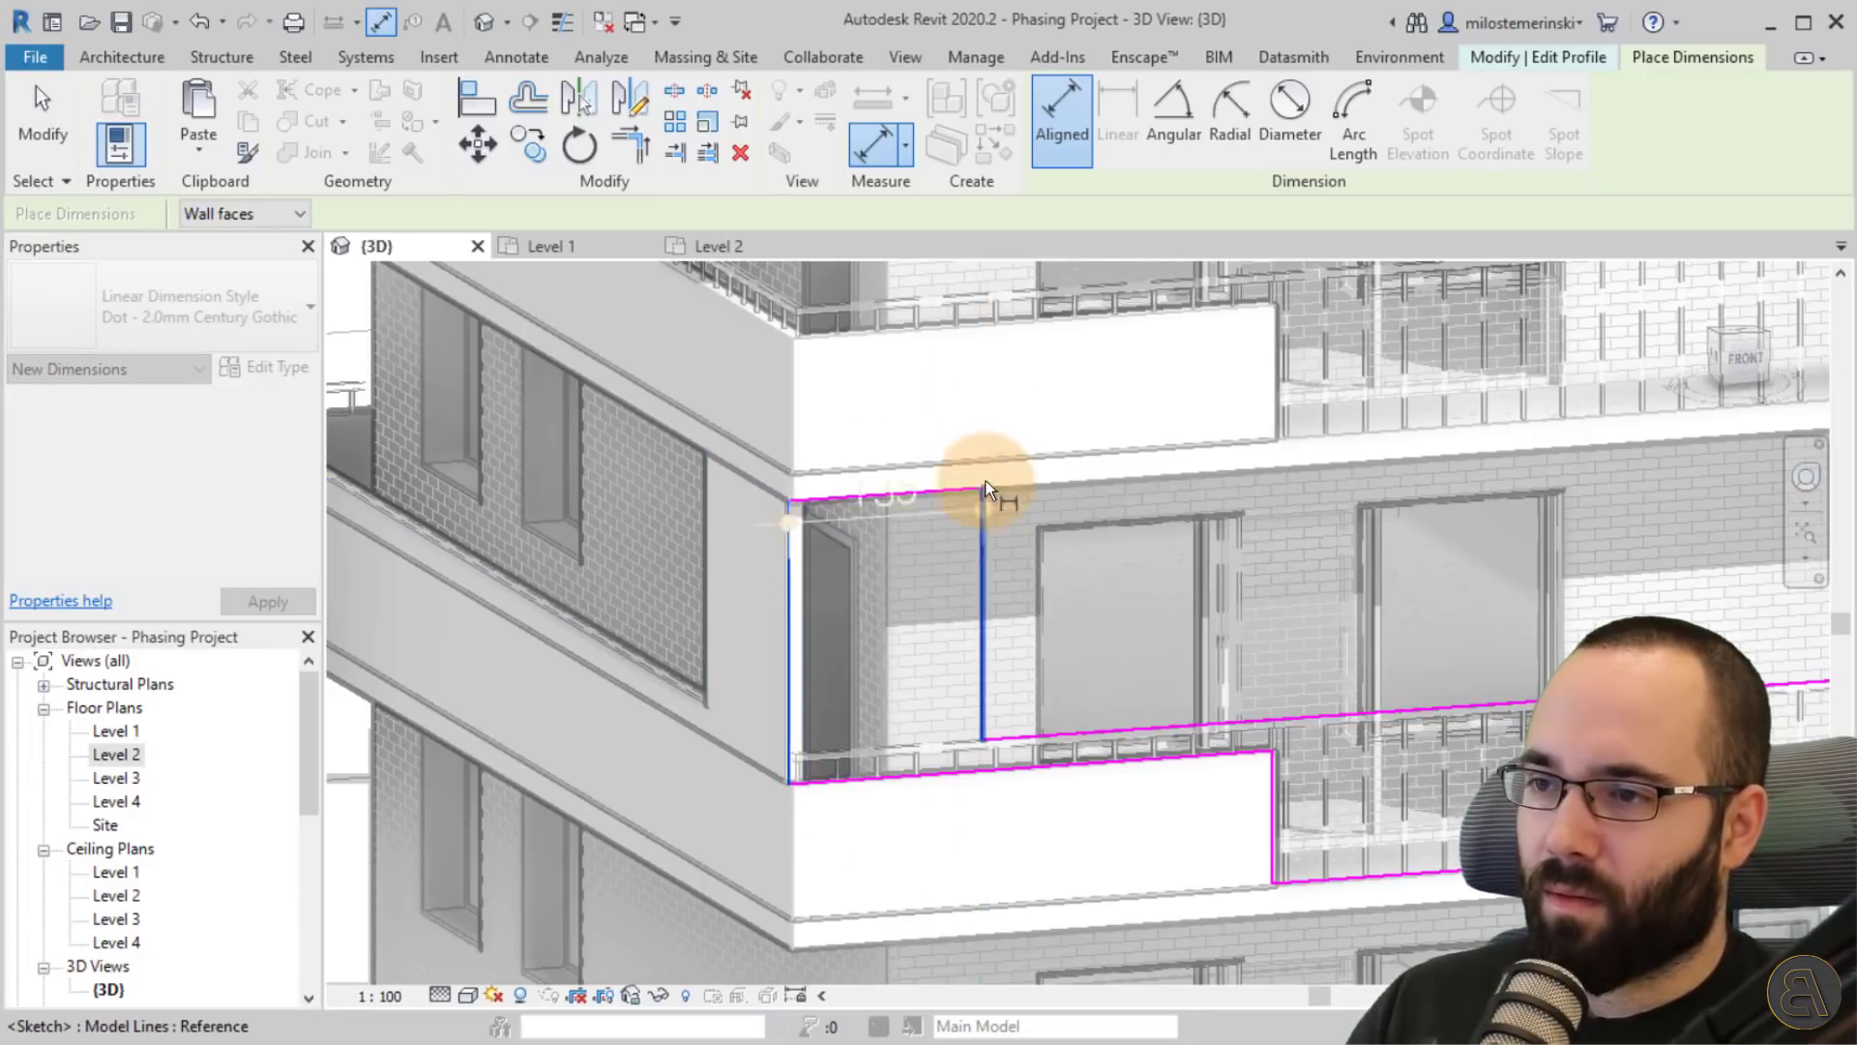
pyautogui.click(1026, 384)
pyautogui.press('Escape')
pyautogui.press('Escape')
# Set the distance from the front wall's corner edge to the vertical profile line to 140.
pyautogui.click(982, 550)
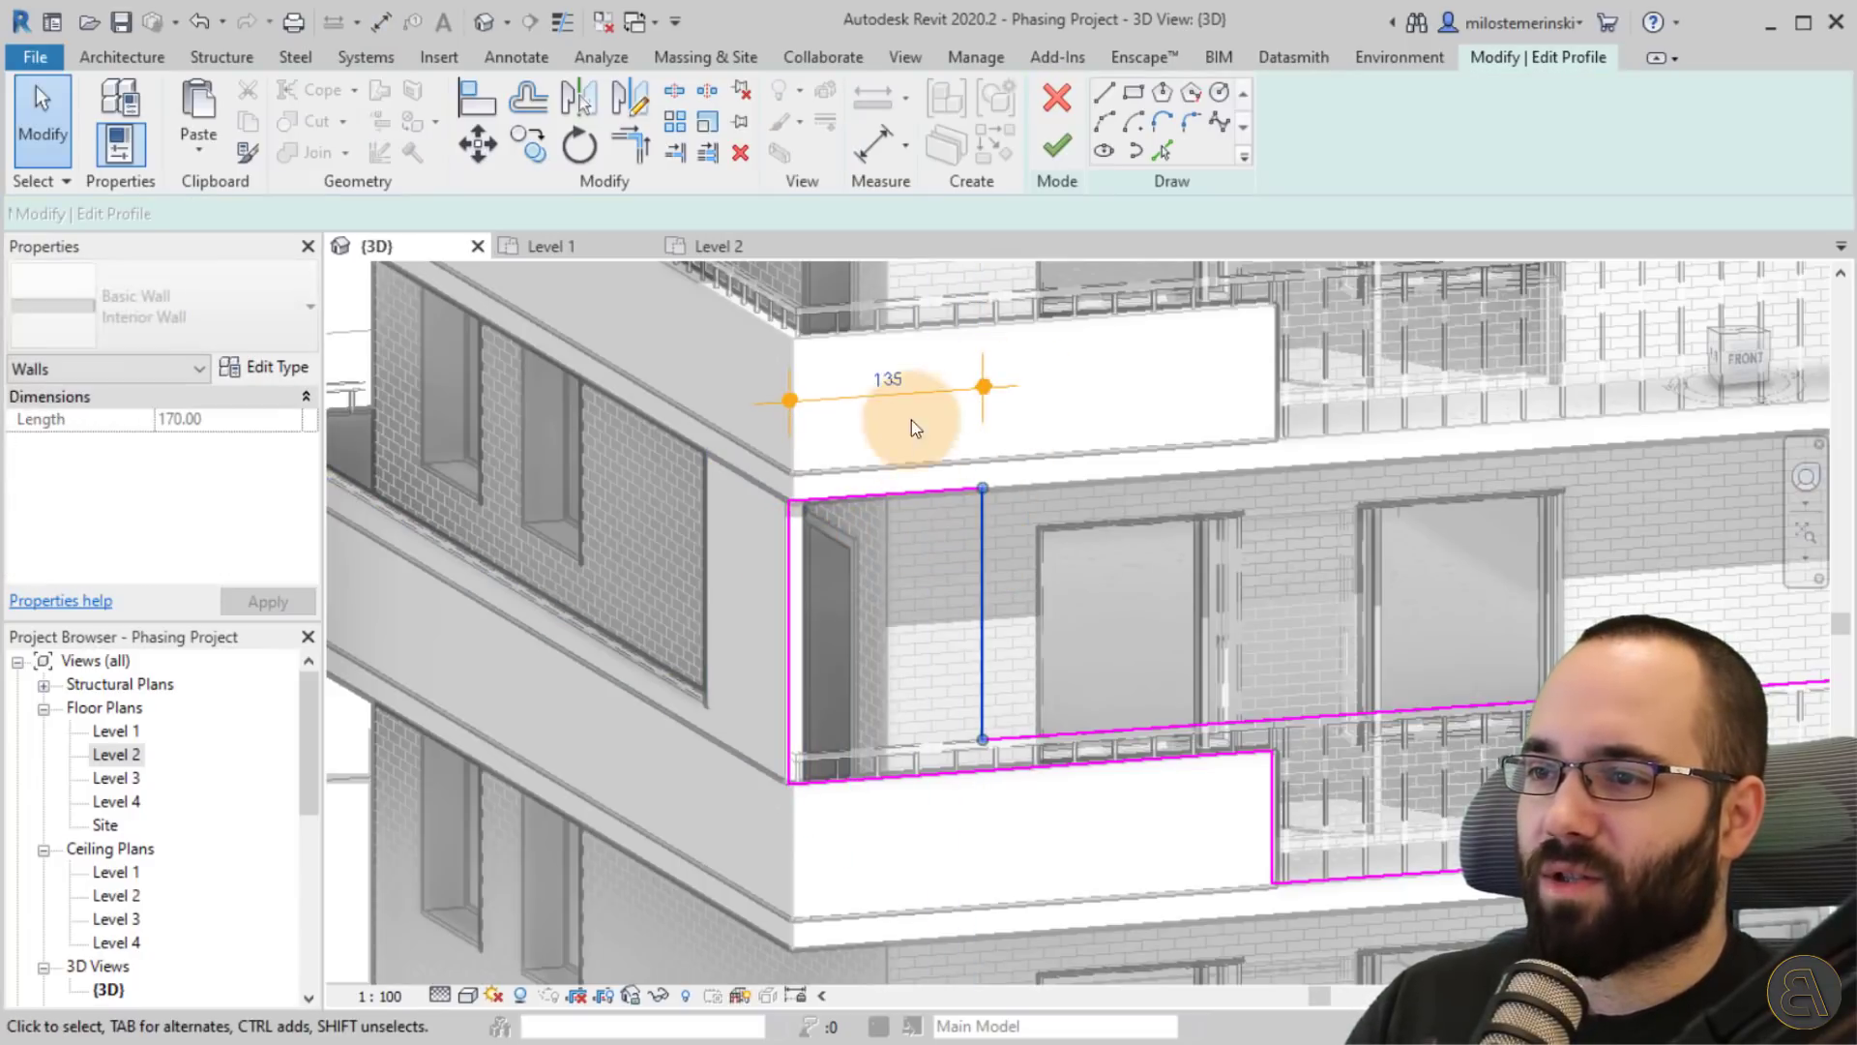
pyautogui.click(884, 369)
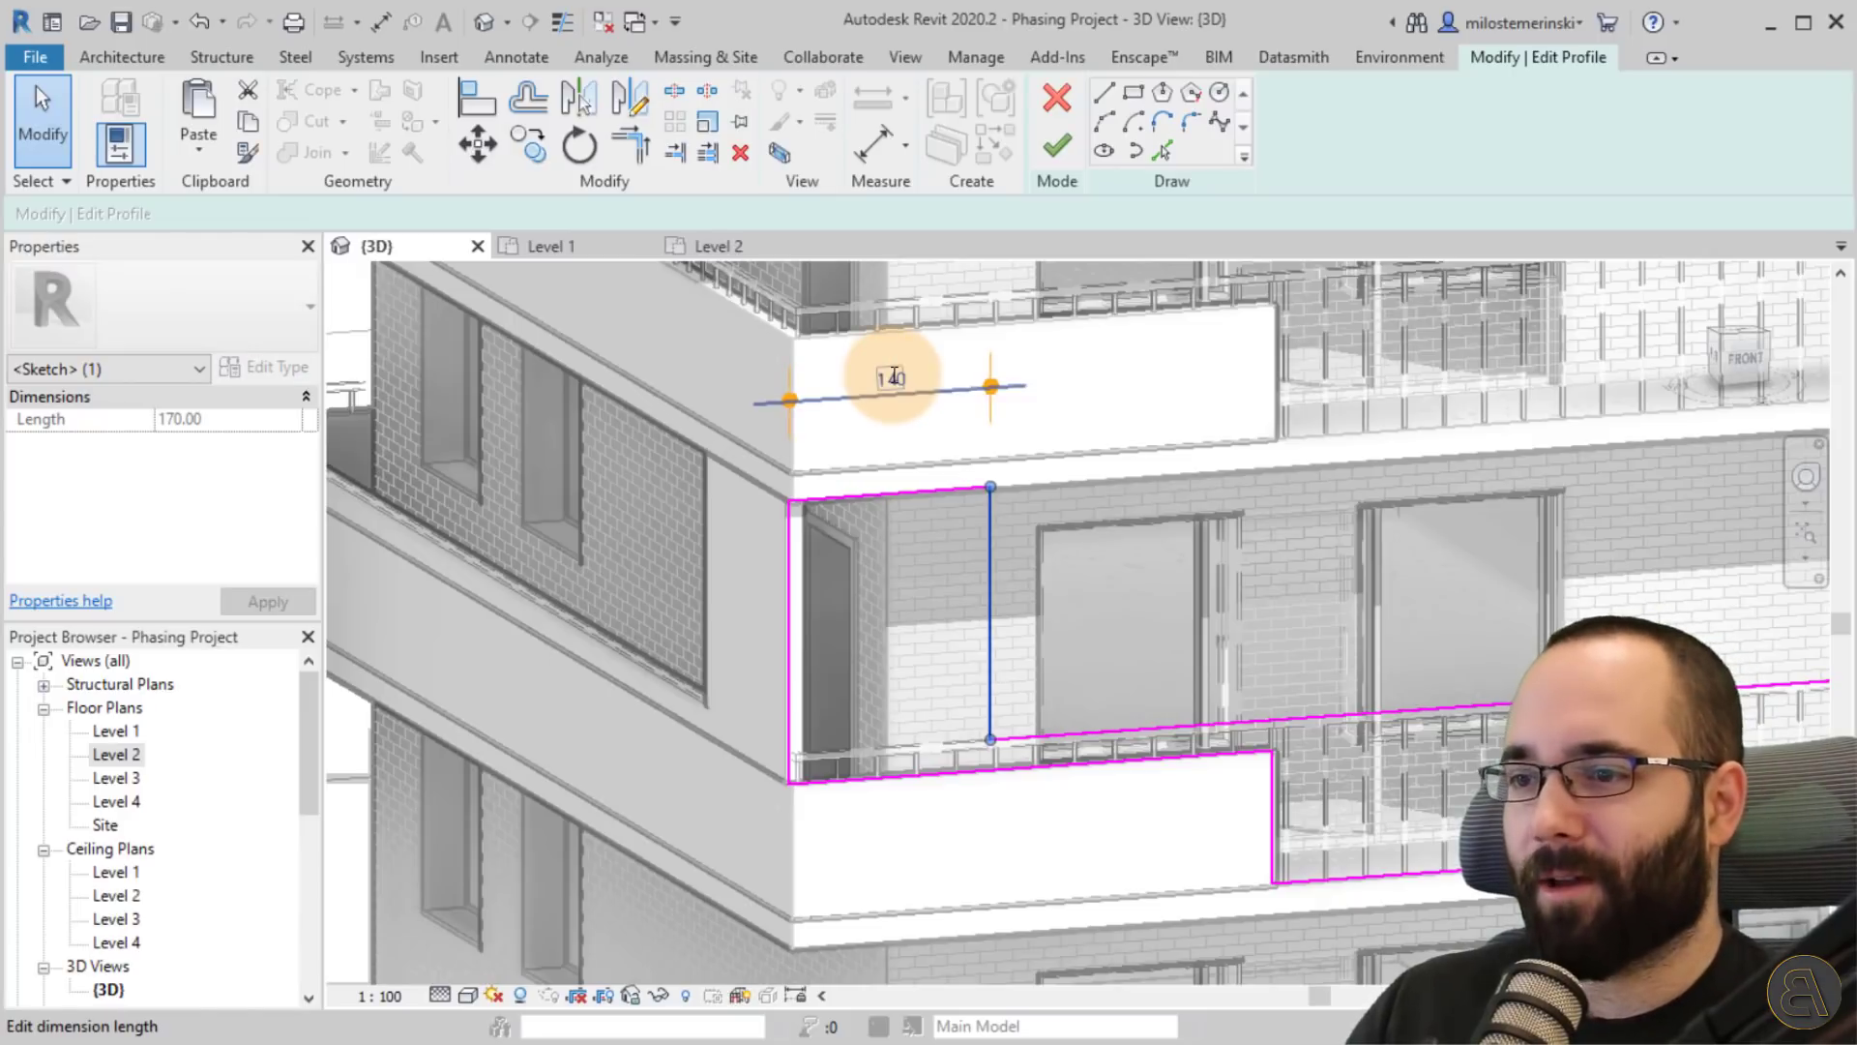
pyautogui.press('Return')
pyautogui.press('Escape')
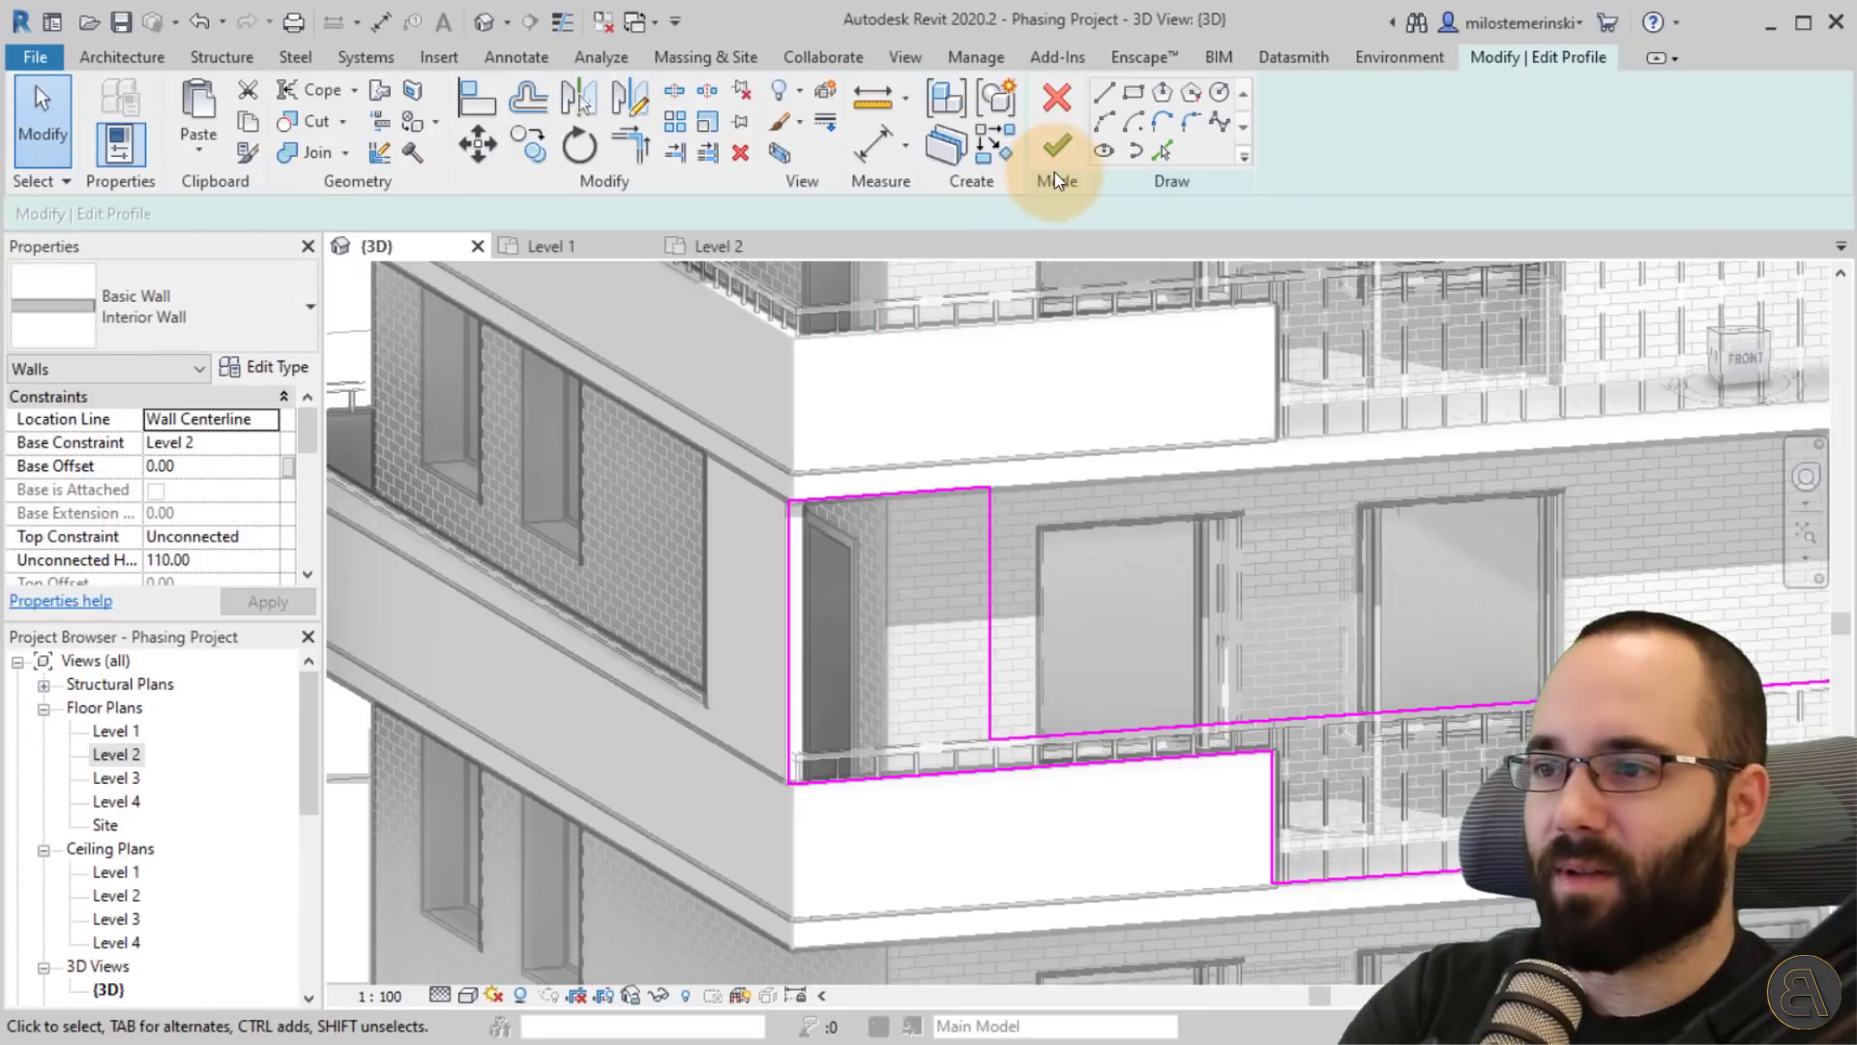
# Finish the front wall's profile, and dimension the left-side wall's vertical profile line beside the door from the front corner.
pyautogui.click(1056, 145)
pyautogui.moveTo(712, 550)
pyautogui.keyDown('shift'); pyautogui.mouseDown(button='middle')
pyautogui.moveTo(870, 651)
pyautogui.moveTo(1174, 543)
pyautogui.moveTo(1160, 464)
pyautogui.moveTo(1090, 592)
pyautogui.mouseUp(button='middle'); pyautogui.keyUp('shift')
pyautogui.click(1056, 145)
pyautogui.click(871, 150)
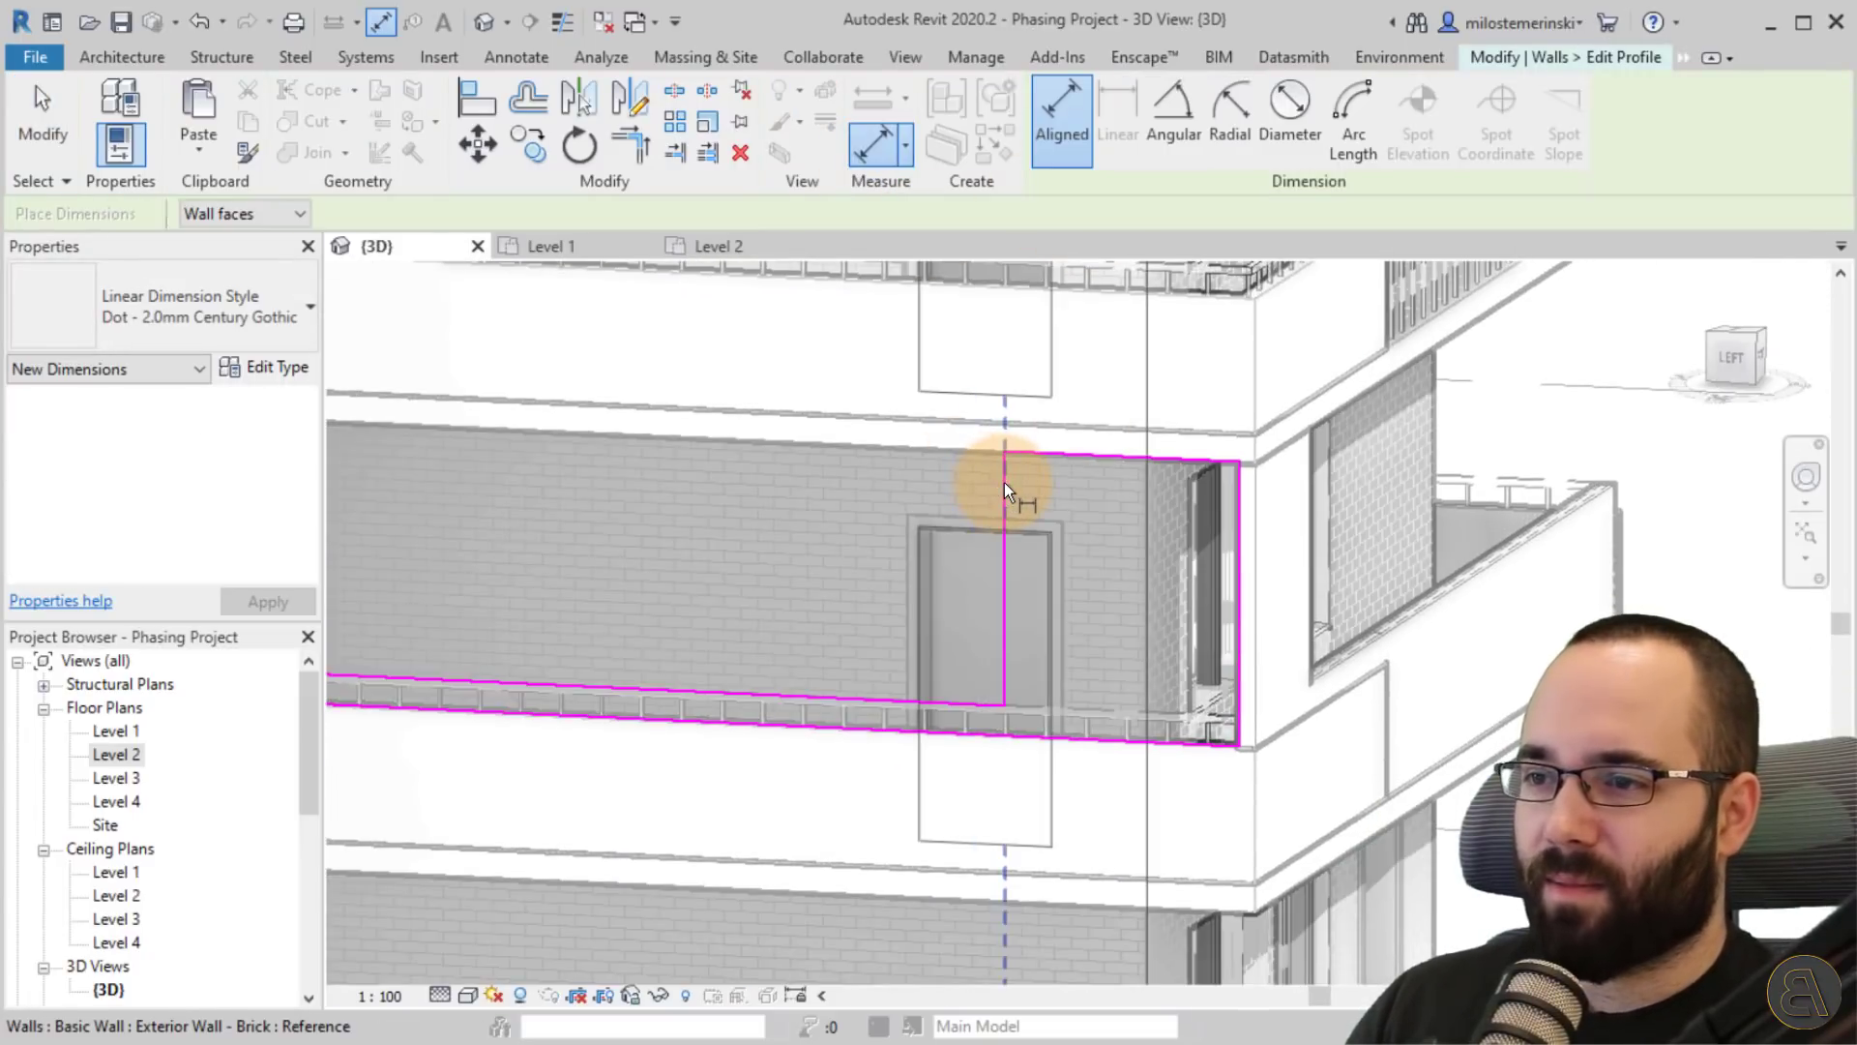
pyautogui.click(1004, 482)
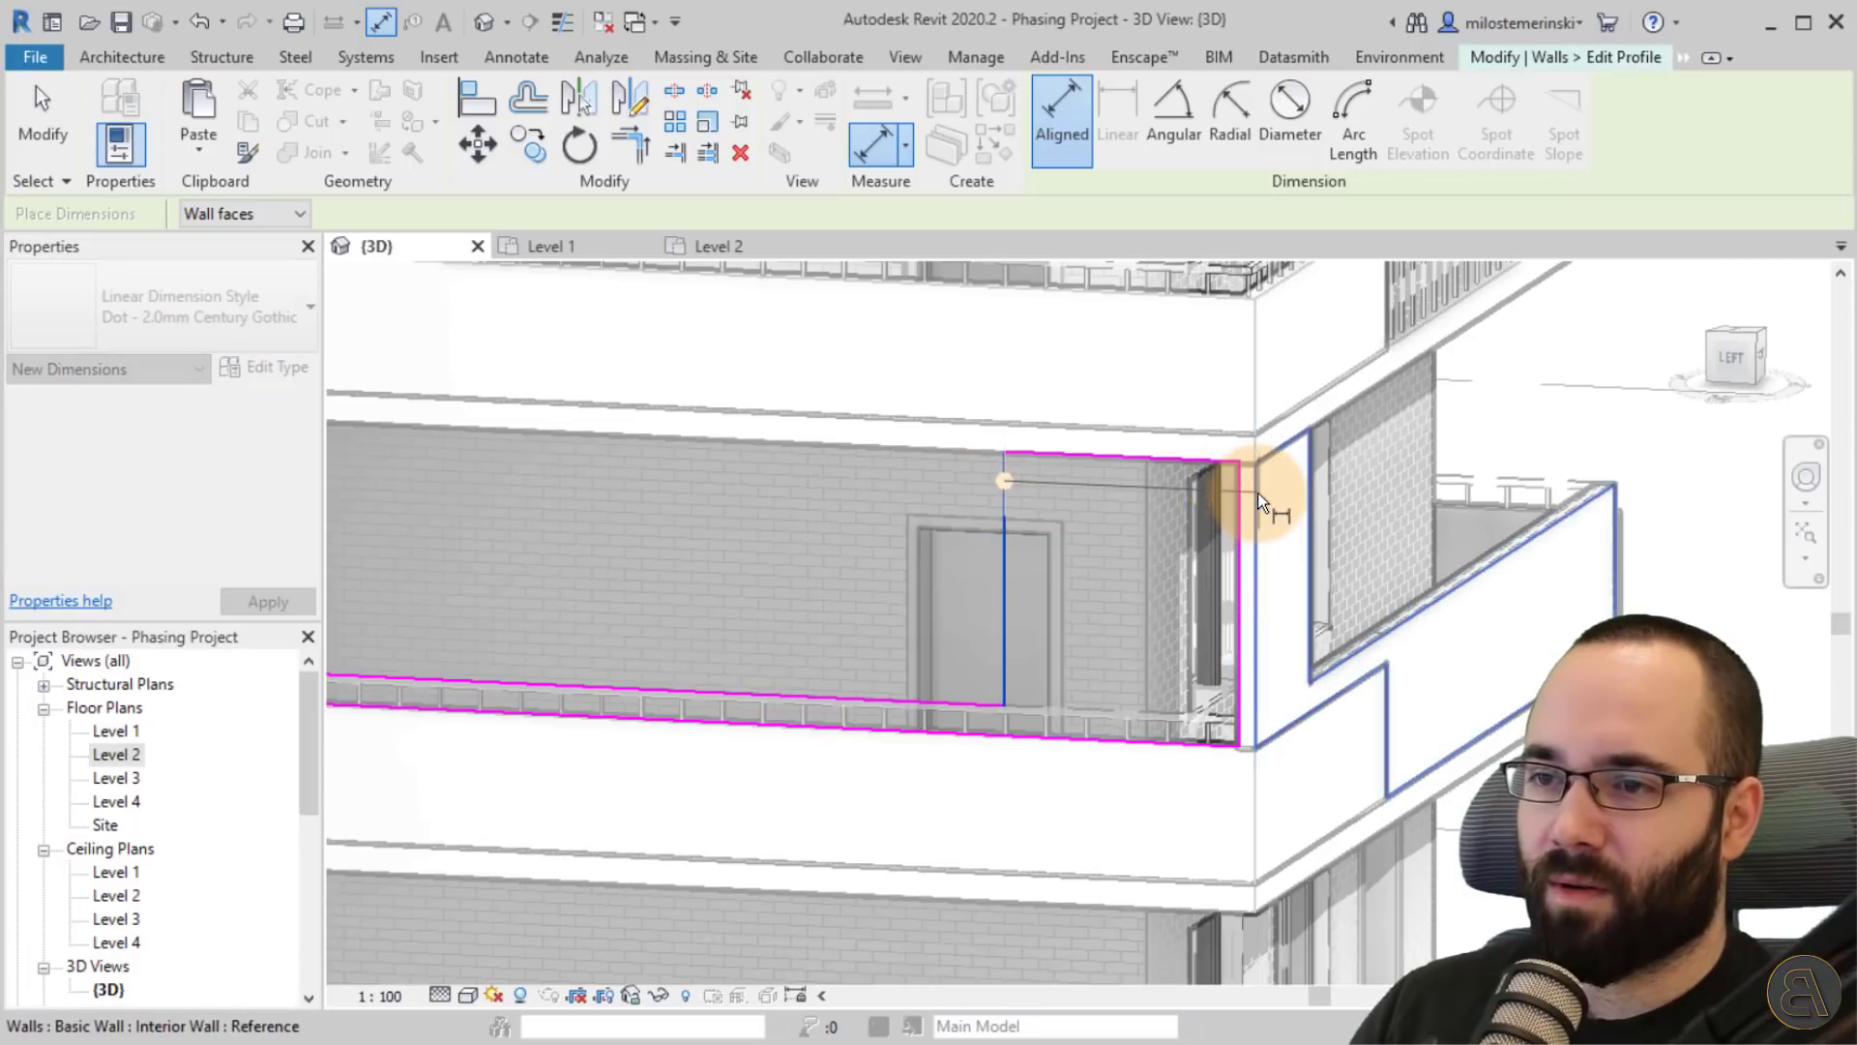
pyautogui.click(1271, 505)
pyautogui.click(1190, 387)
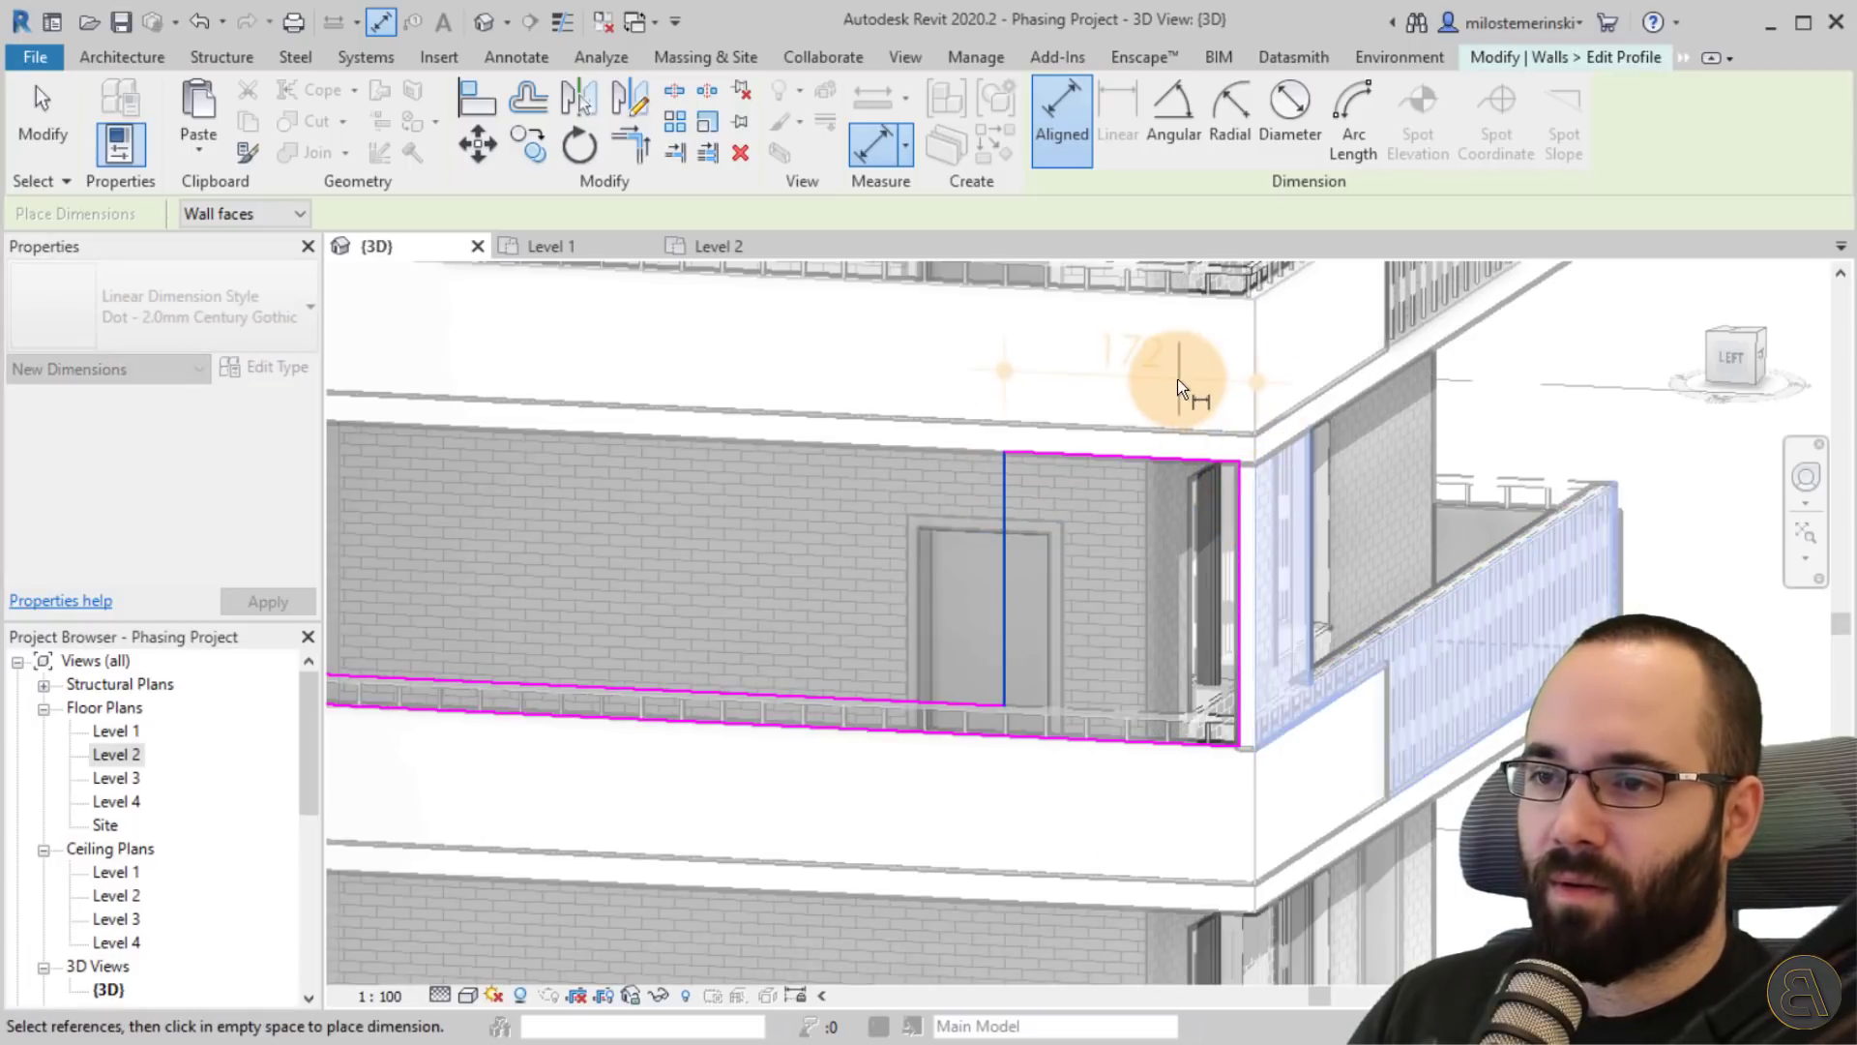
# Set the distance between the left-side wall's vertical profile line and the front corner to 140.
pyautogui.press('Escape')
pyautogui.press('Escape')
pyautogui.click(1002, 507)
pyautogui.click(1118, 369)
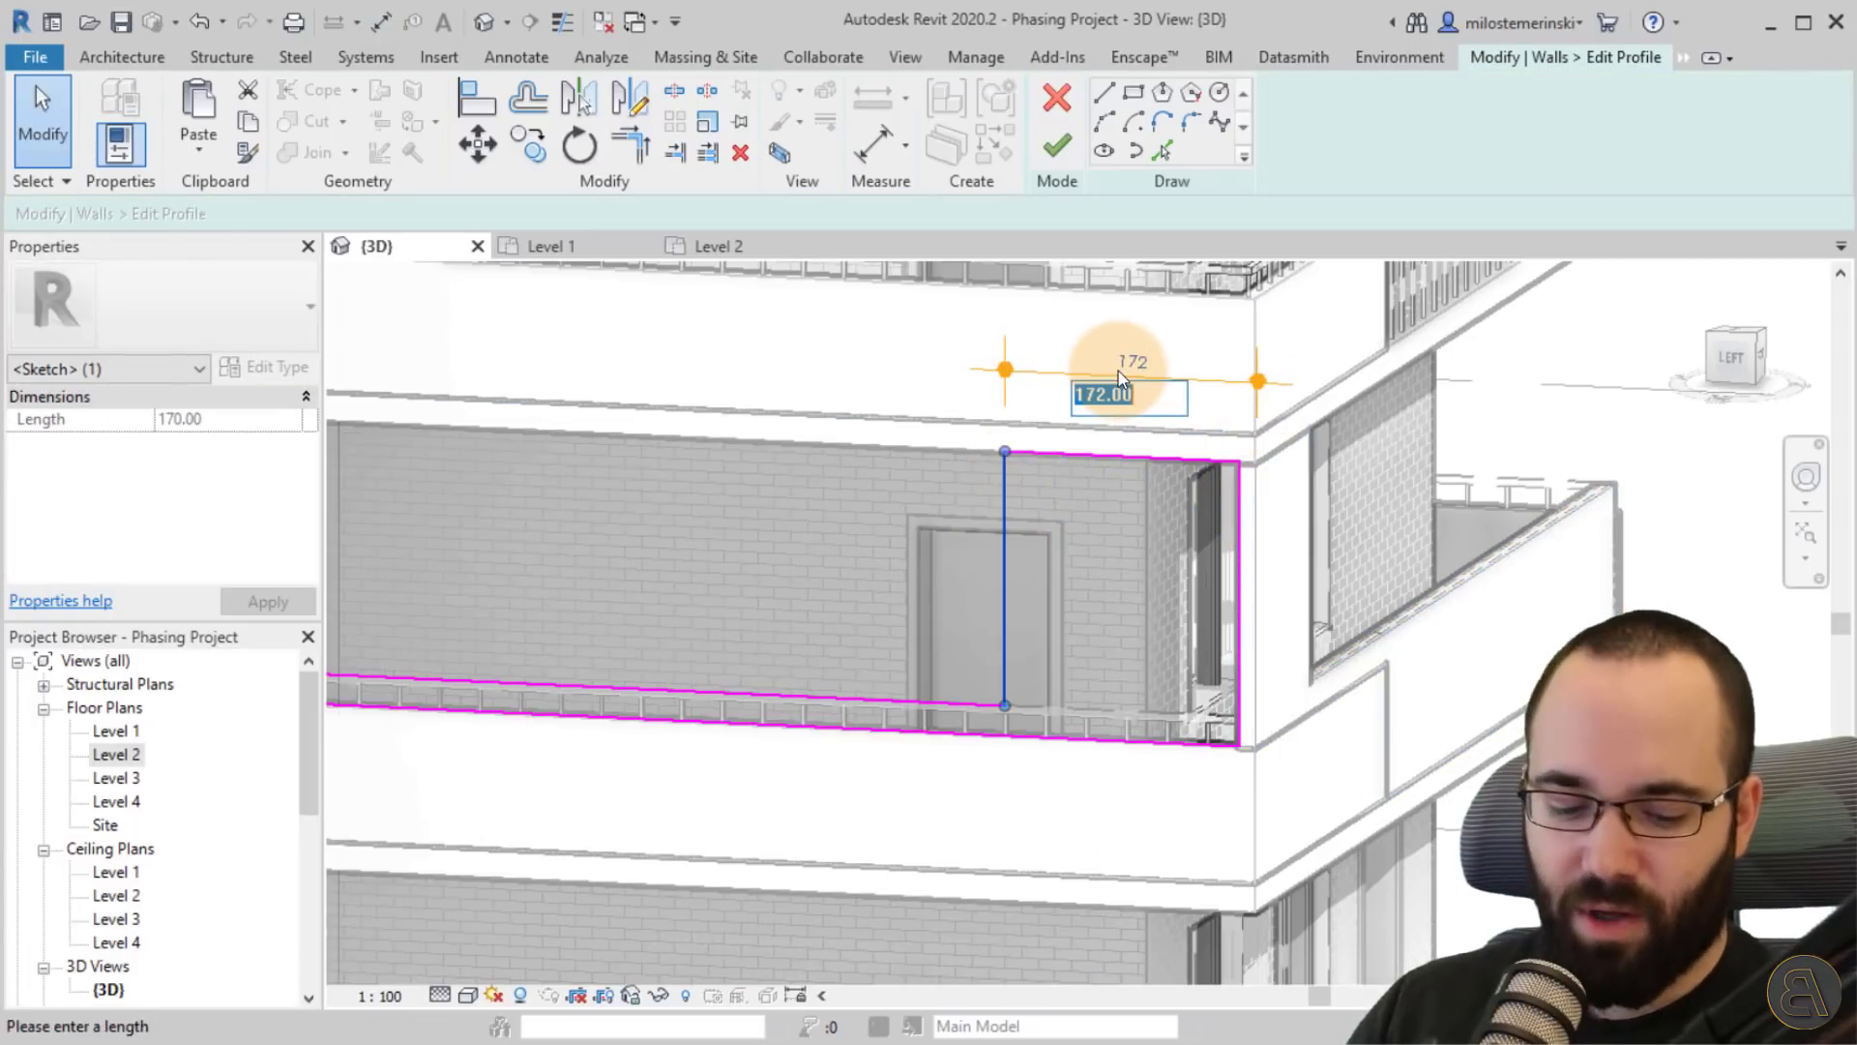
pyautogui.write('140')
pyautogui.press('Return')
pyautogui.press('Escape')
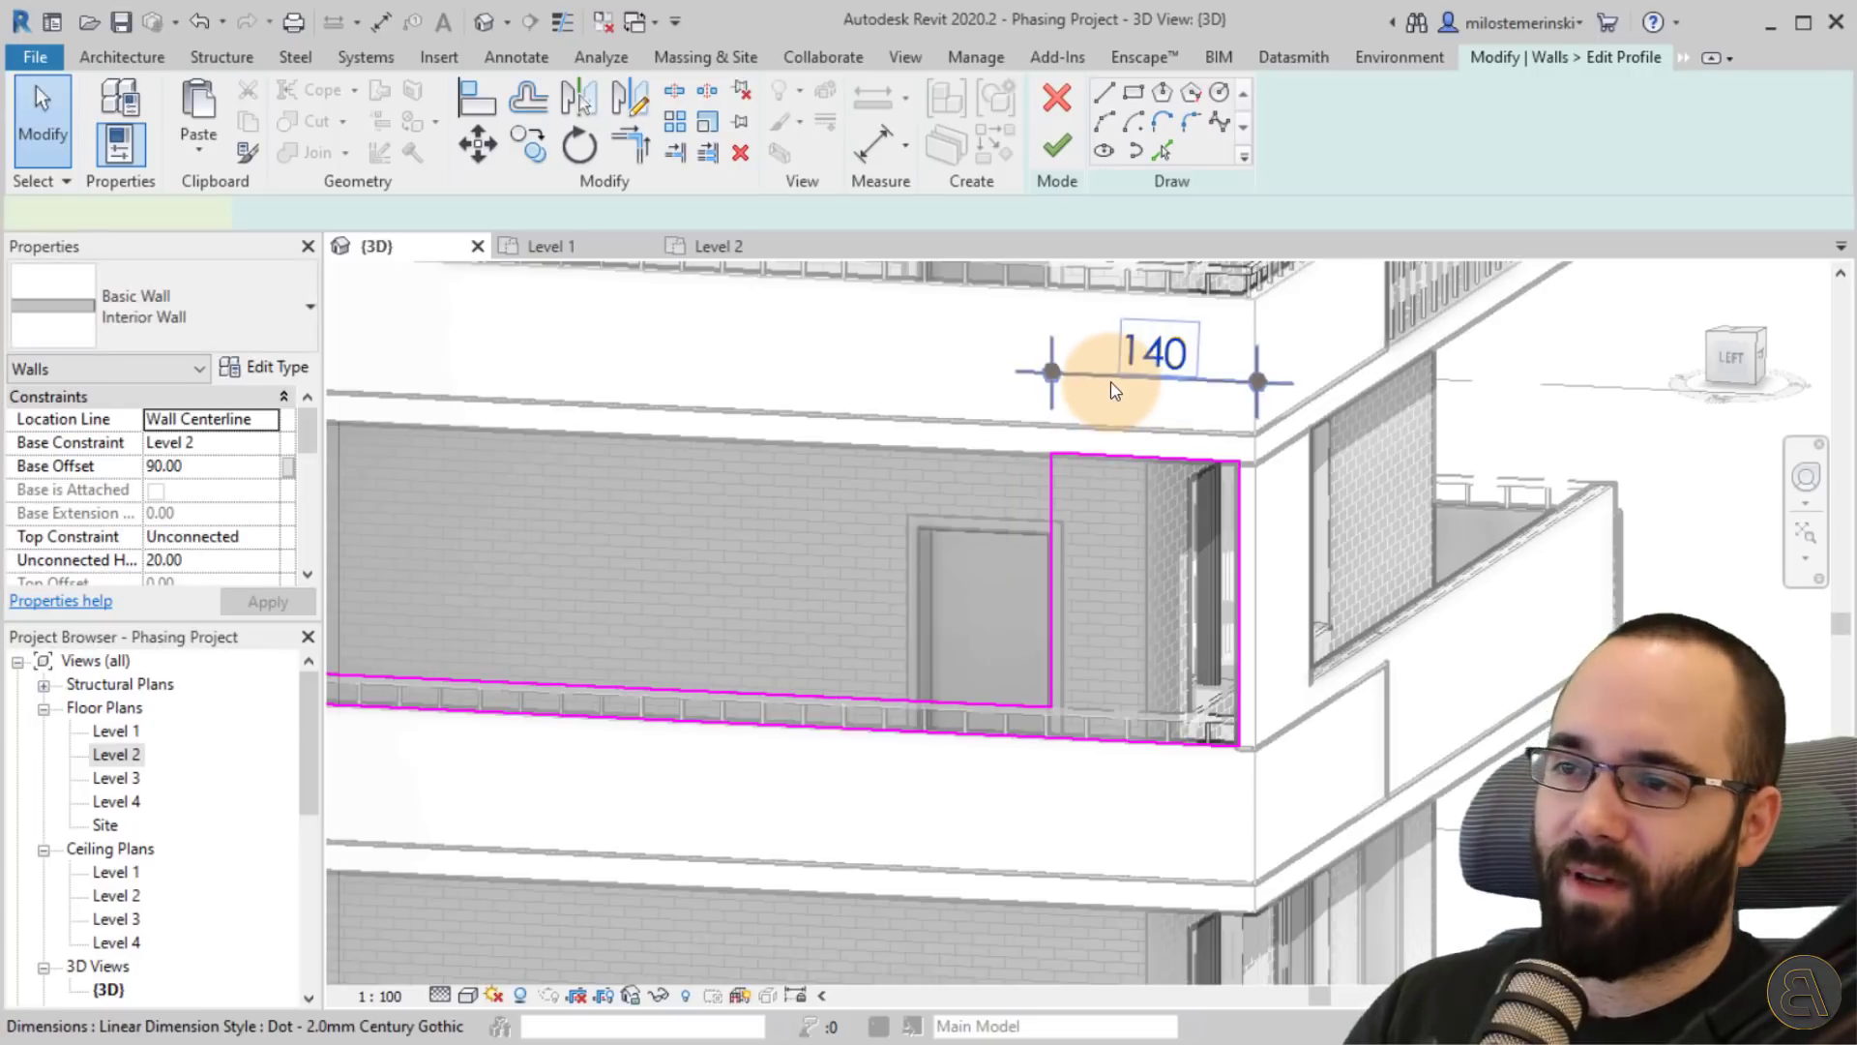
# Remove the dimension above the left-side wall's sketch and finish its profile.
pyautogui.click(1114, 387)
pyautogui.click(1007, 349)
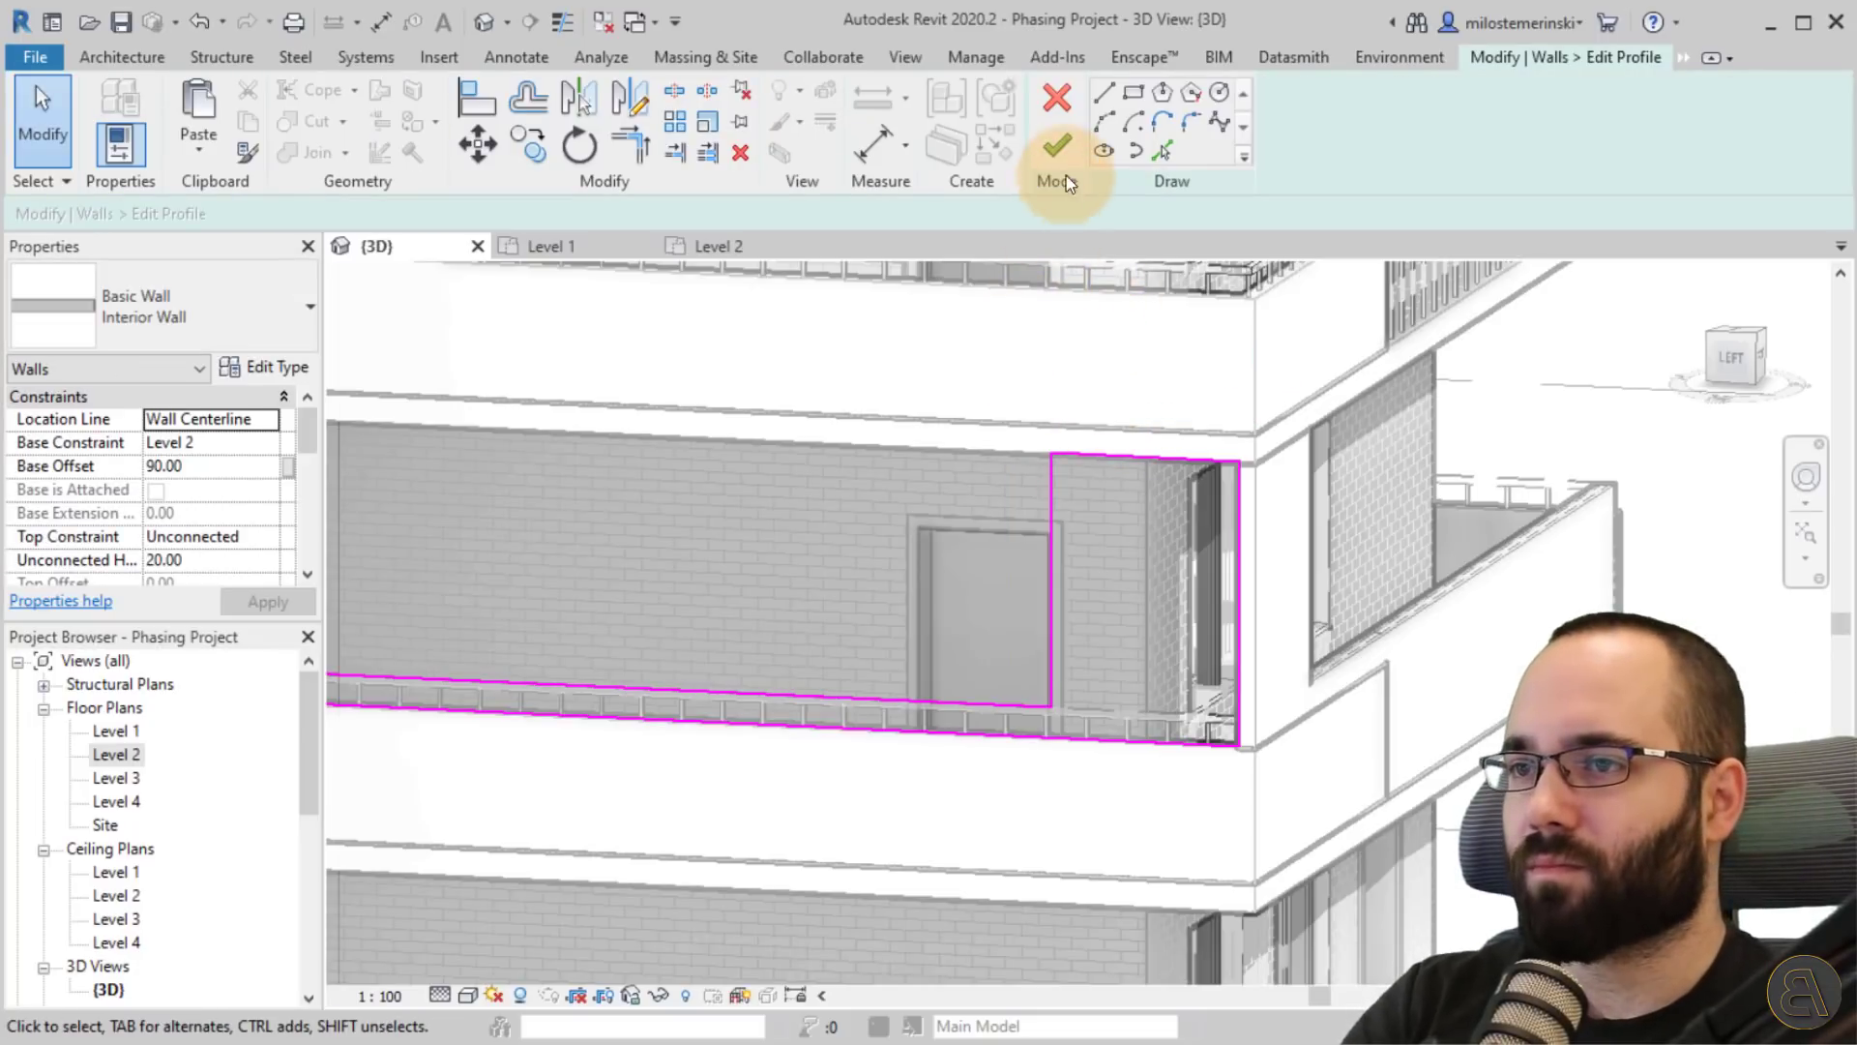
pyautogui.click(1057, 147)
pyautogui.press('Escape')
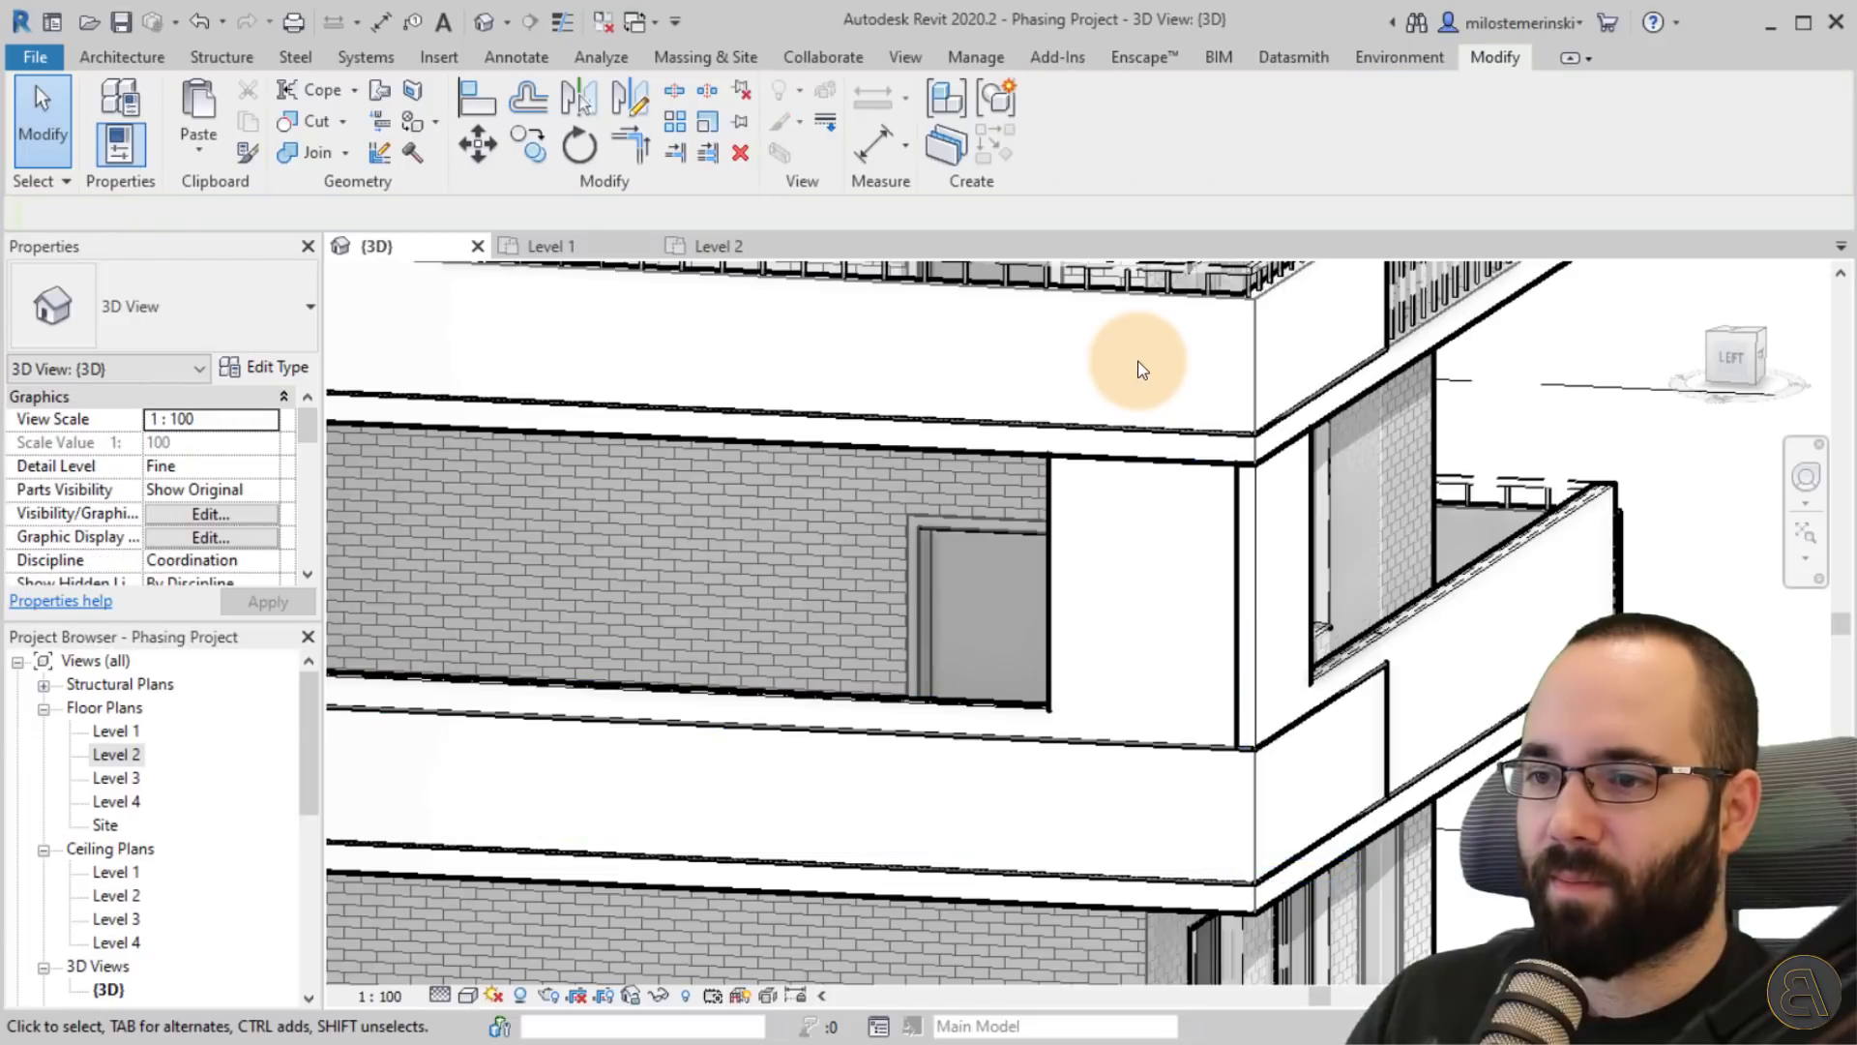
# Check the created and demolished phases of the left-side balcony wall on Level 2.
pyautogui.scroll(-5, 1339, 575)
pyautogui.keyDown('shift'); pyautogui.moveTo(1339, 574); pyautogui.dragTo(1376, 730, button='middle'); pyautogui.keyUp('shift')
pyautogui.keyDown('shift'); pyautogui.moveTo(1346, 796); pyautogui.dragTo(1392, 837, button='middle'); pyautogui.keyUp('shift')
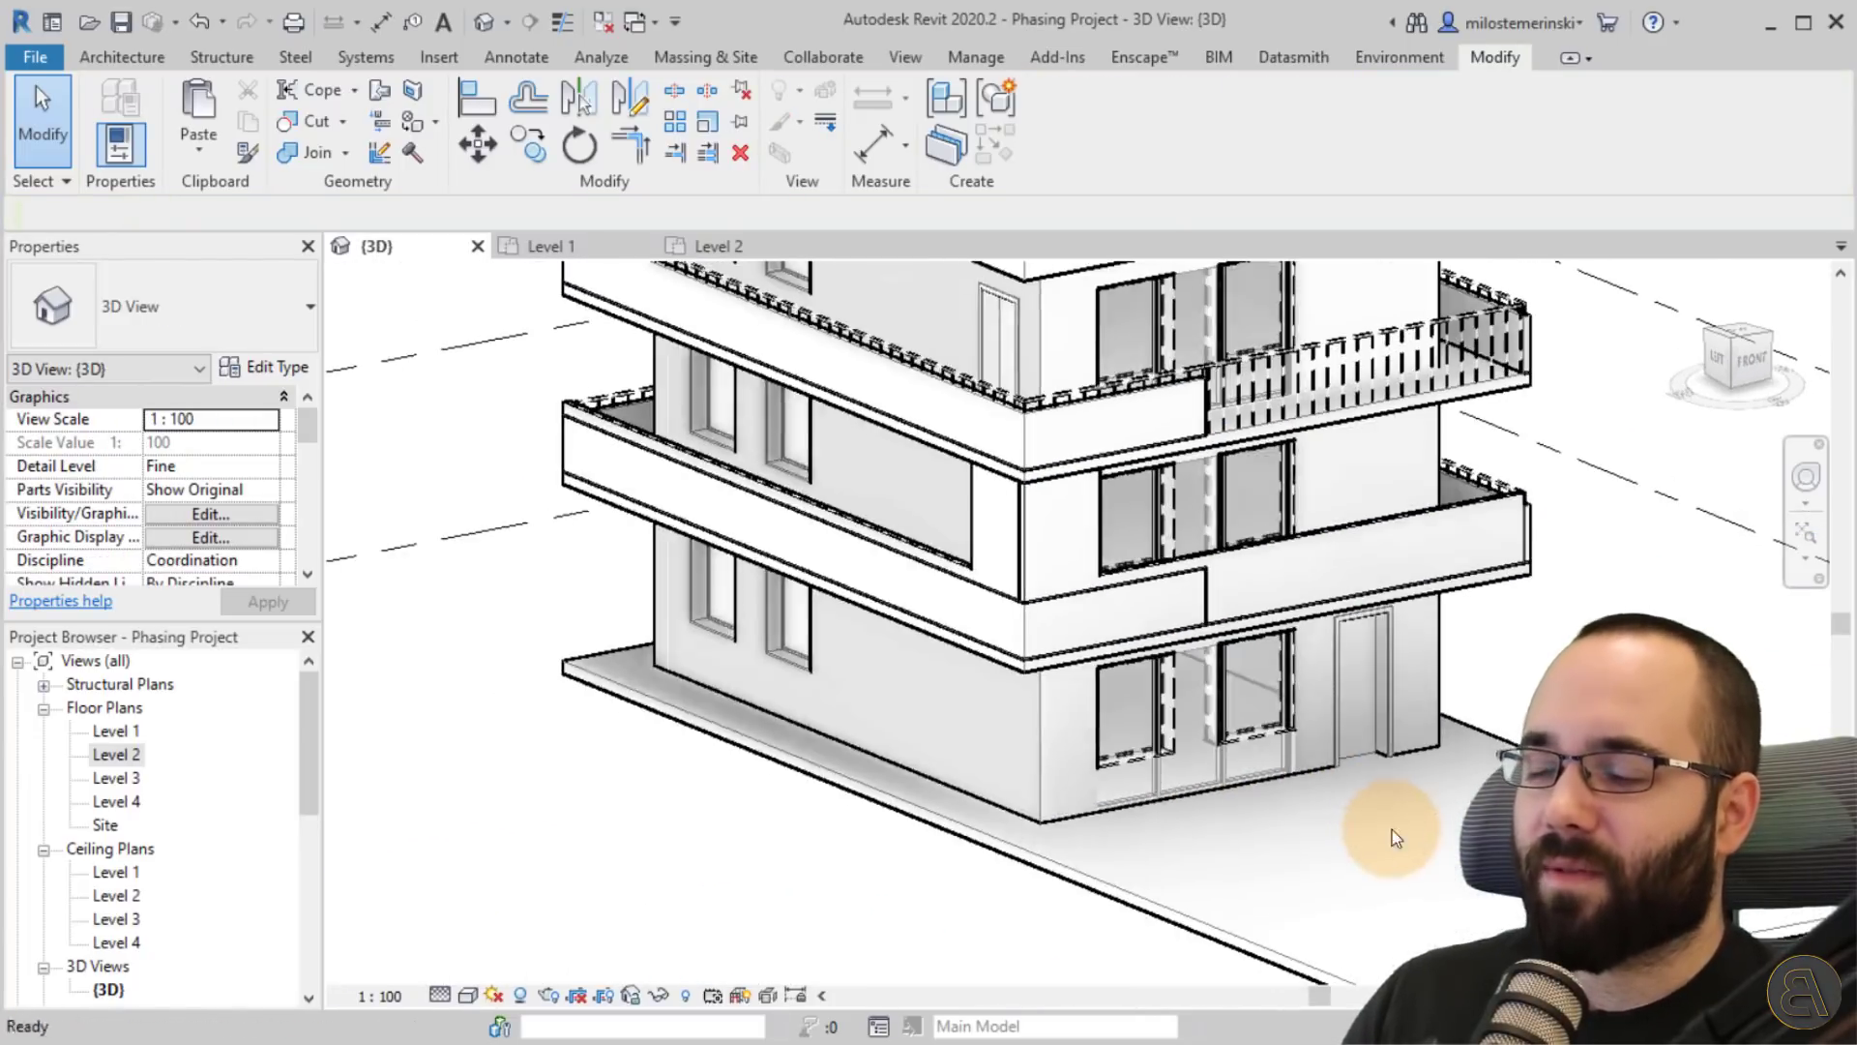
pyautogui.click(978, 536)
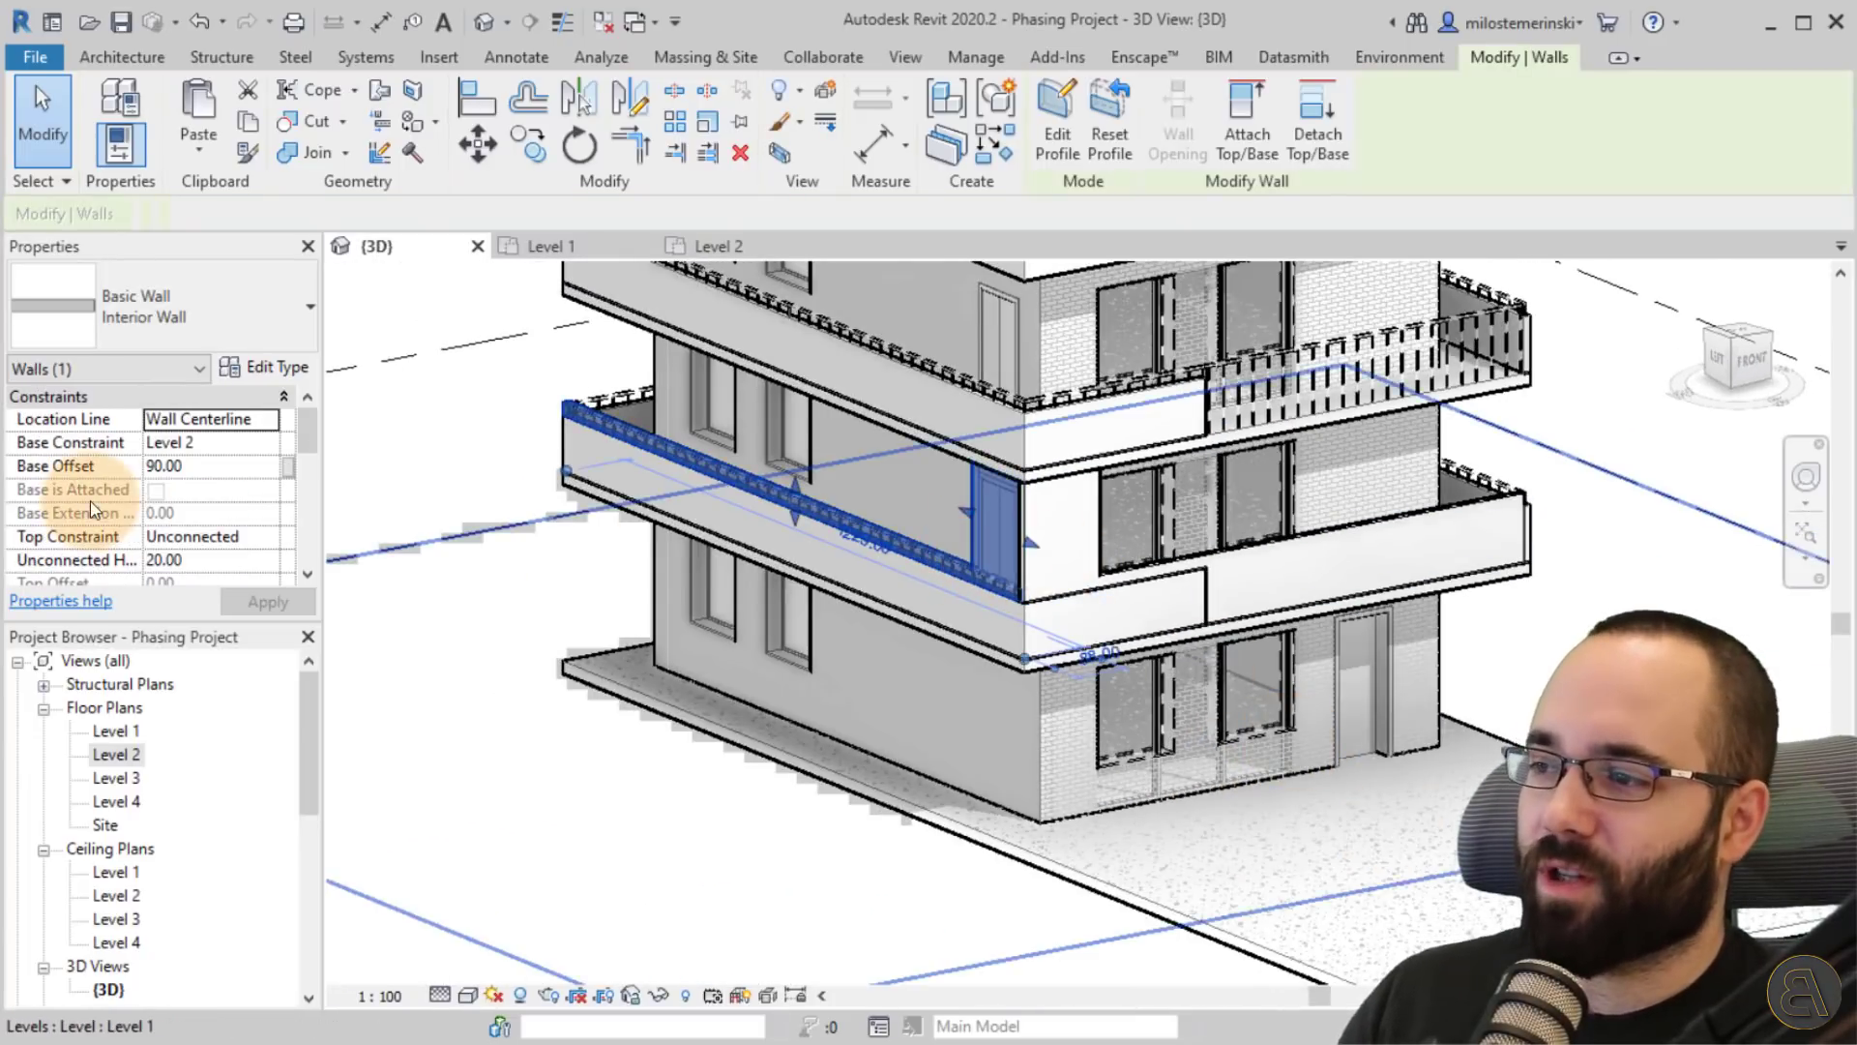
pyautogui.scroll(-3, 182, 517)
pyautogui.scroll(-5, 182, 516)
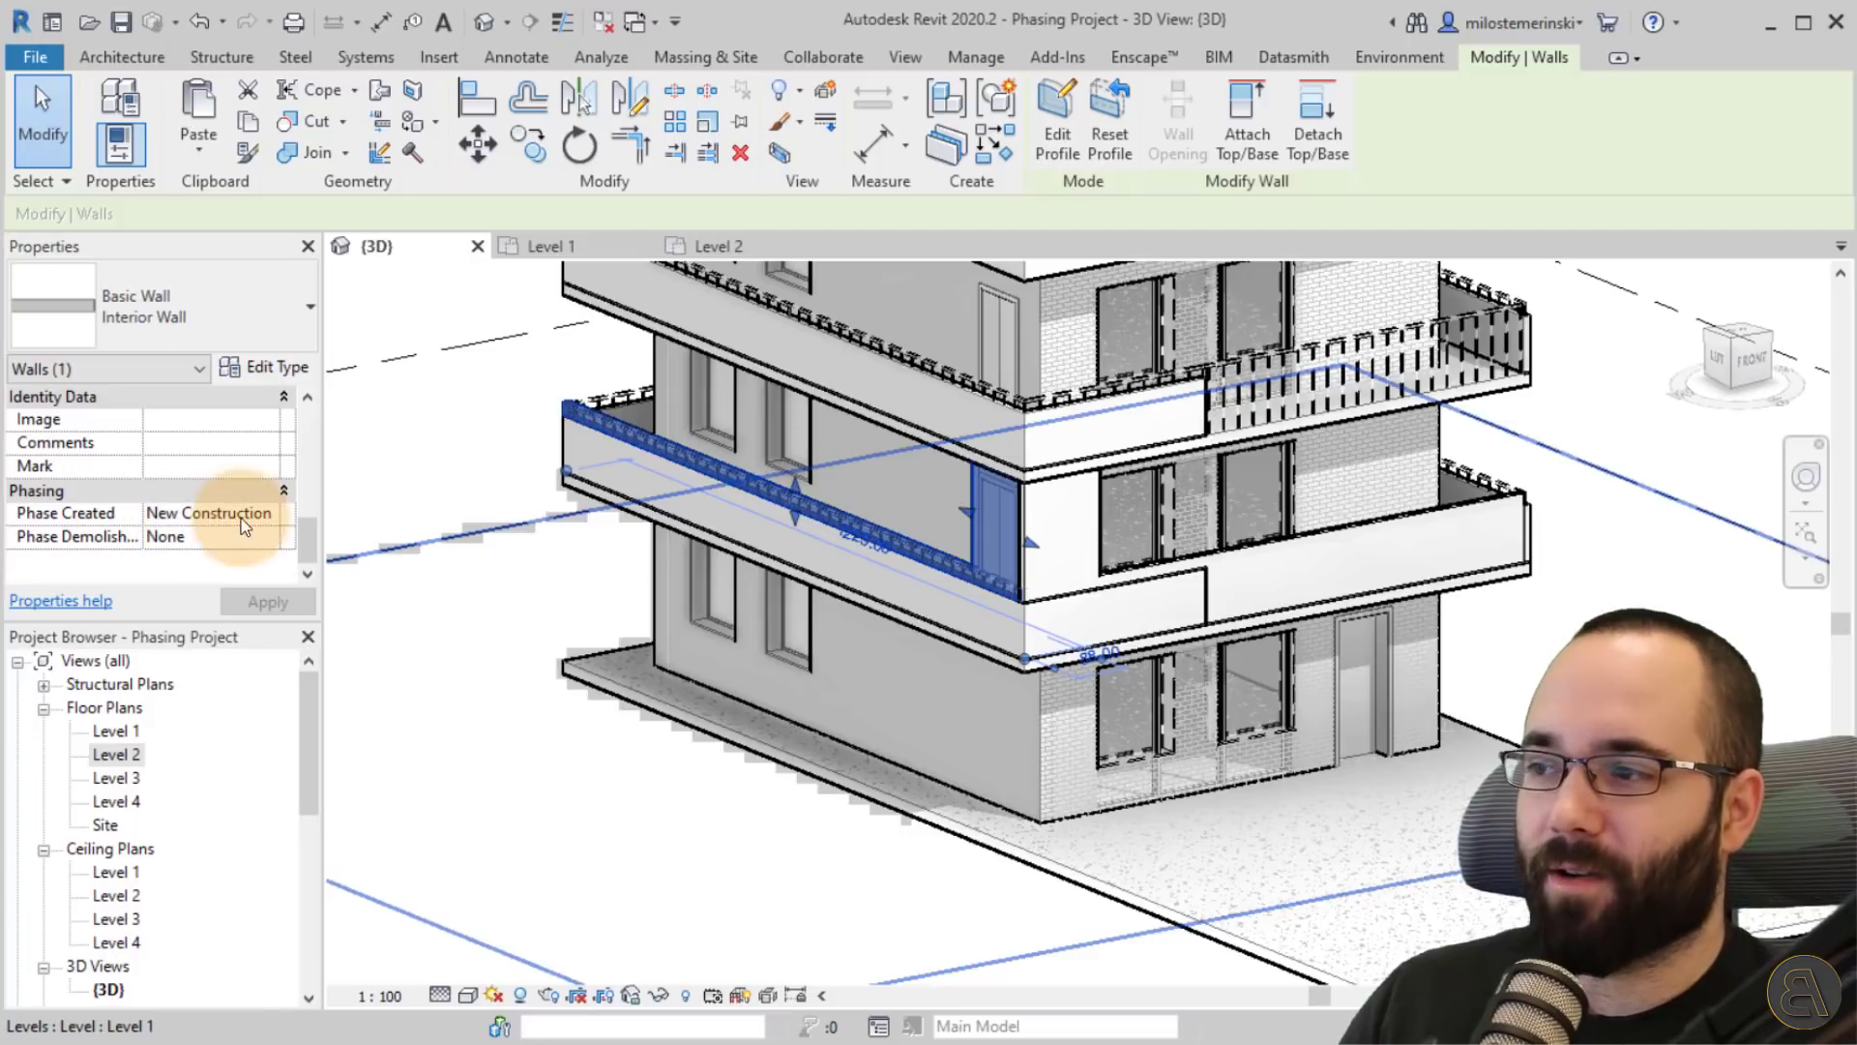
pyautogui.click(753, 828)
# Set the 3D view's phase filter to Show Complete.
pyautogui.scroll(-3, 676, 796)
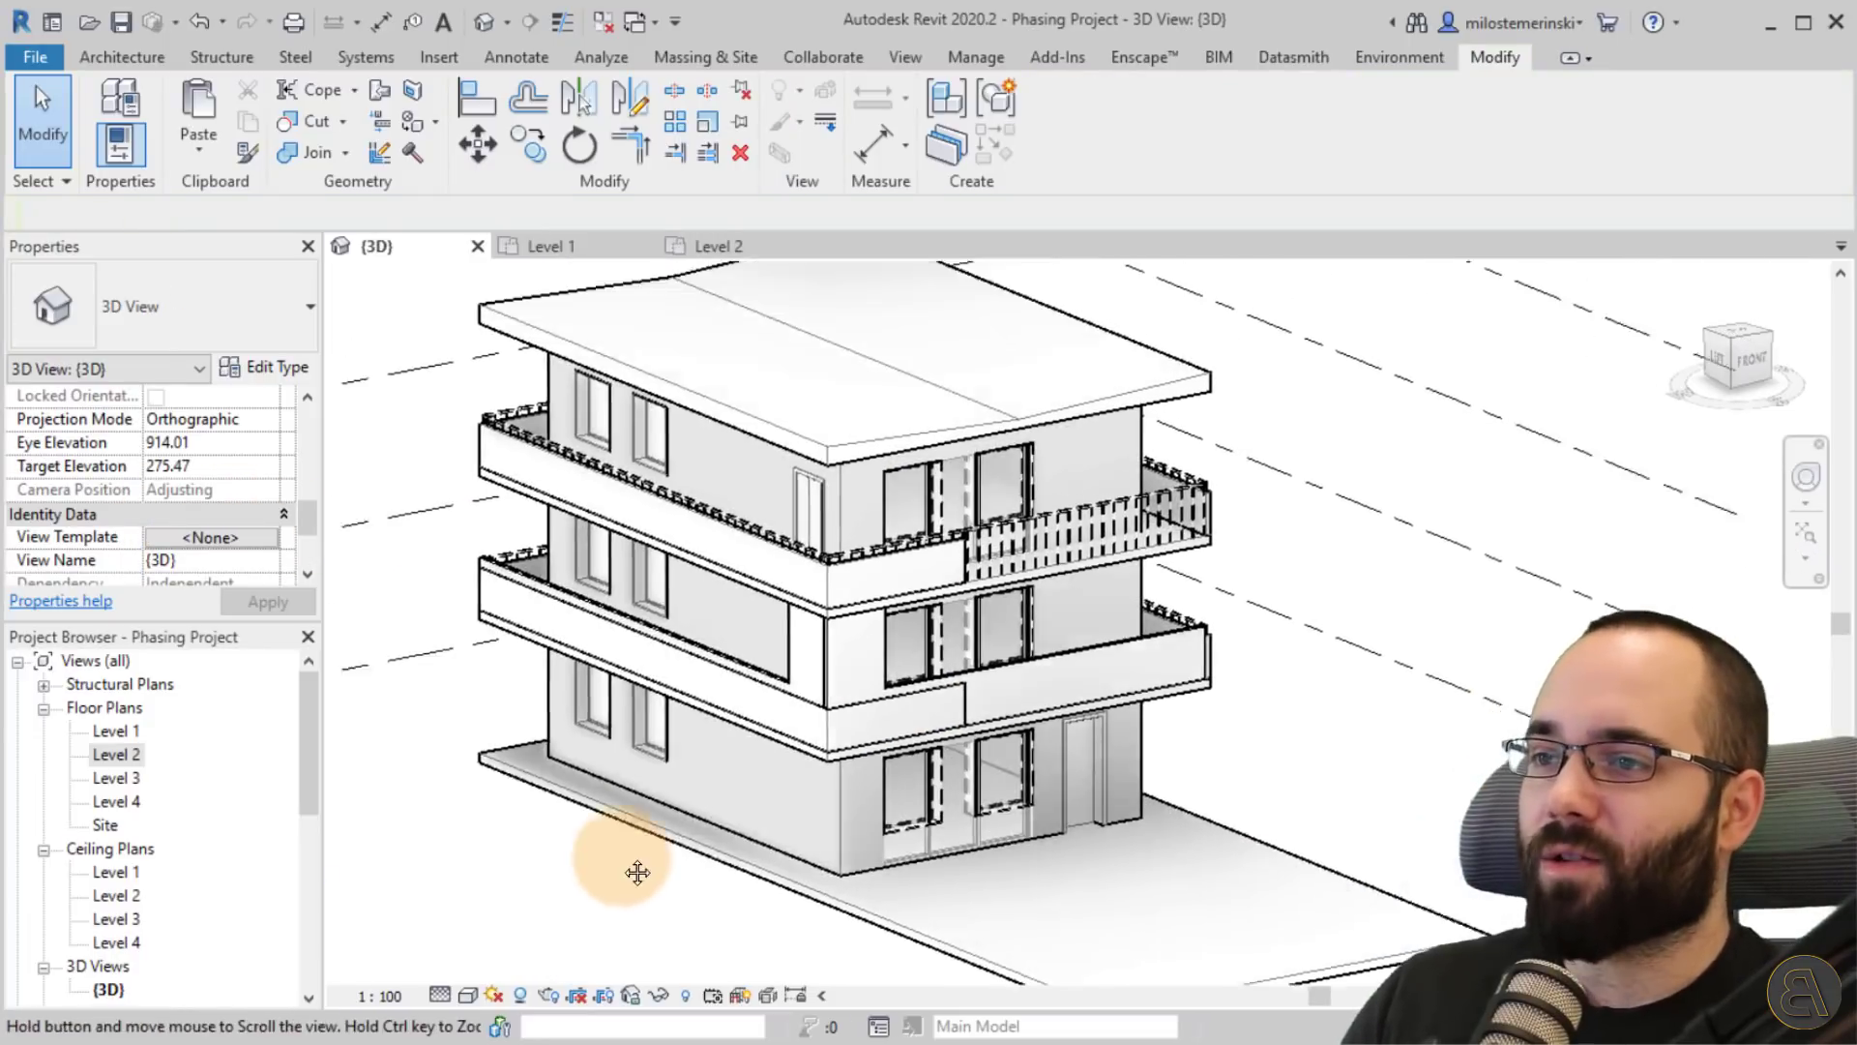
pyautogui.scroll(-3, 246, 513)
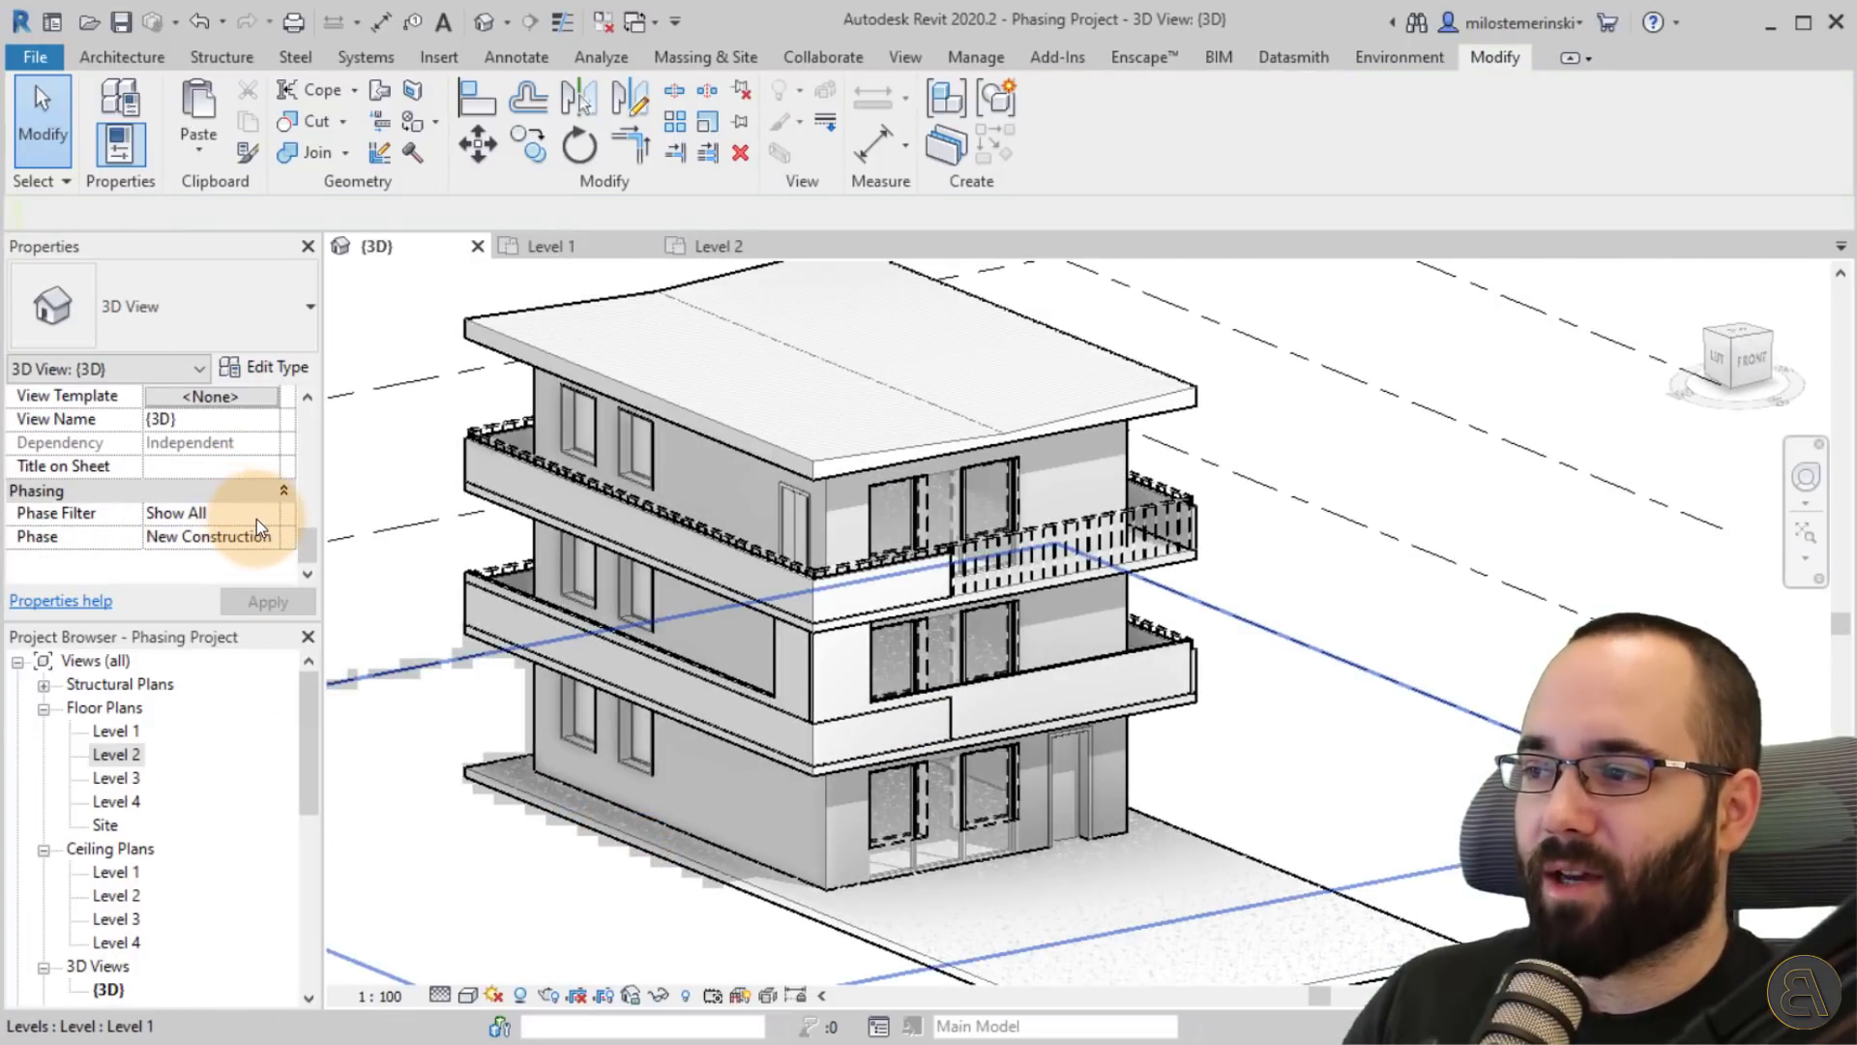
pyautogui.click(269, 514)
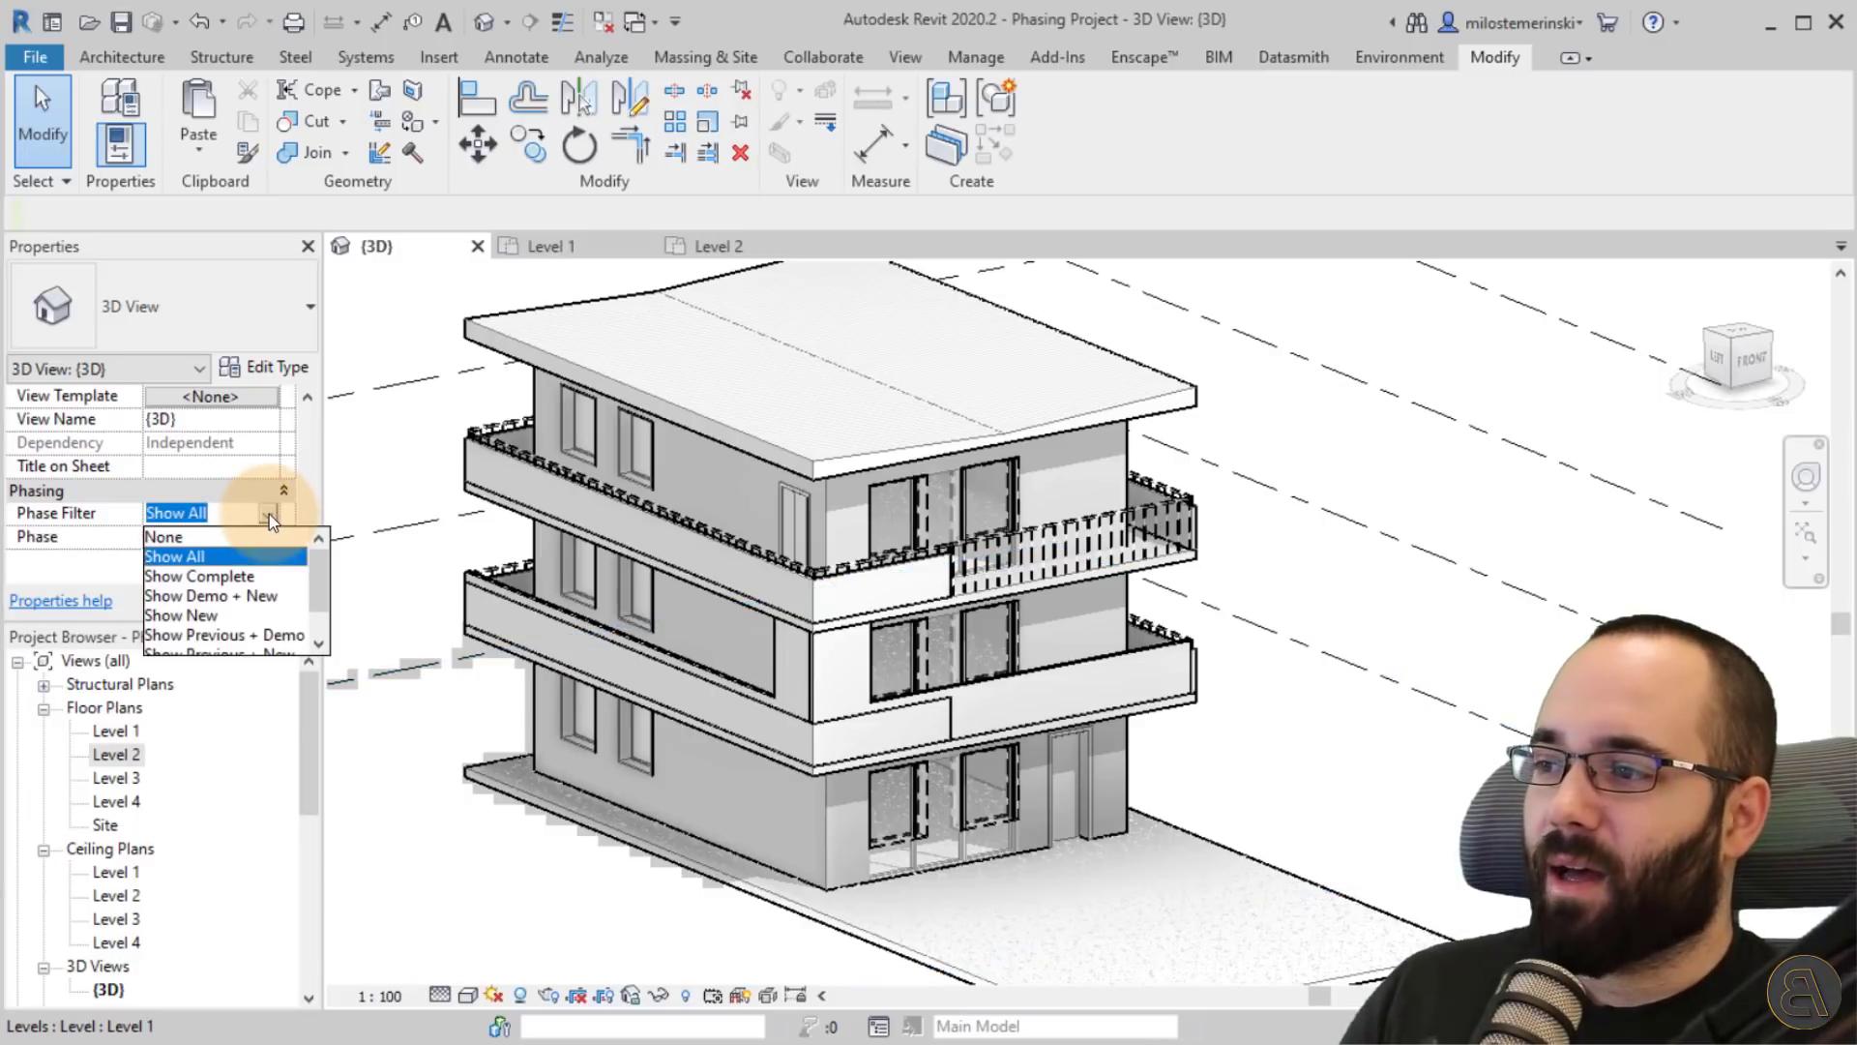
pyautogui.click(232, 577)
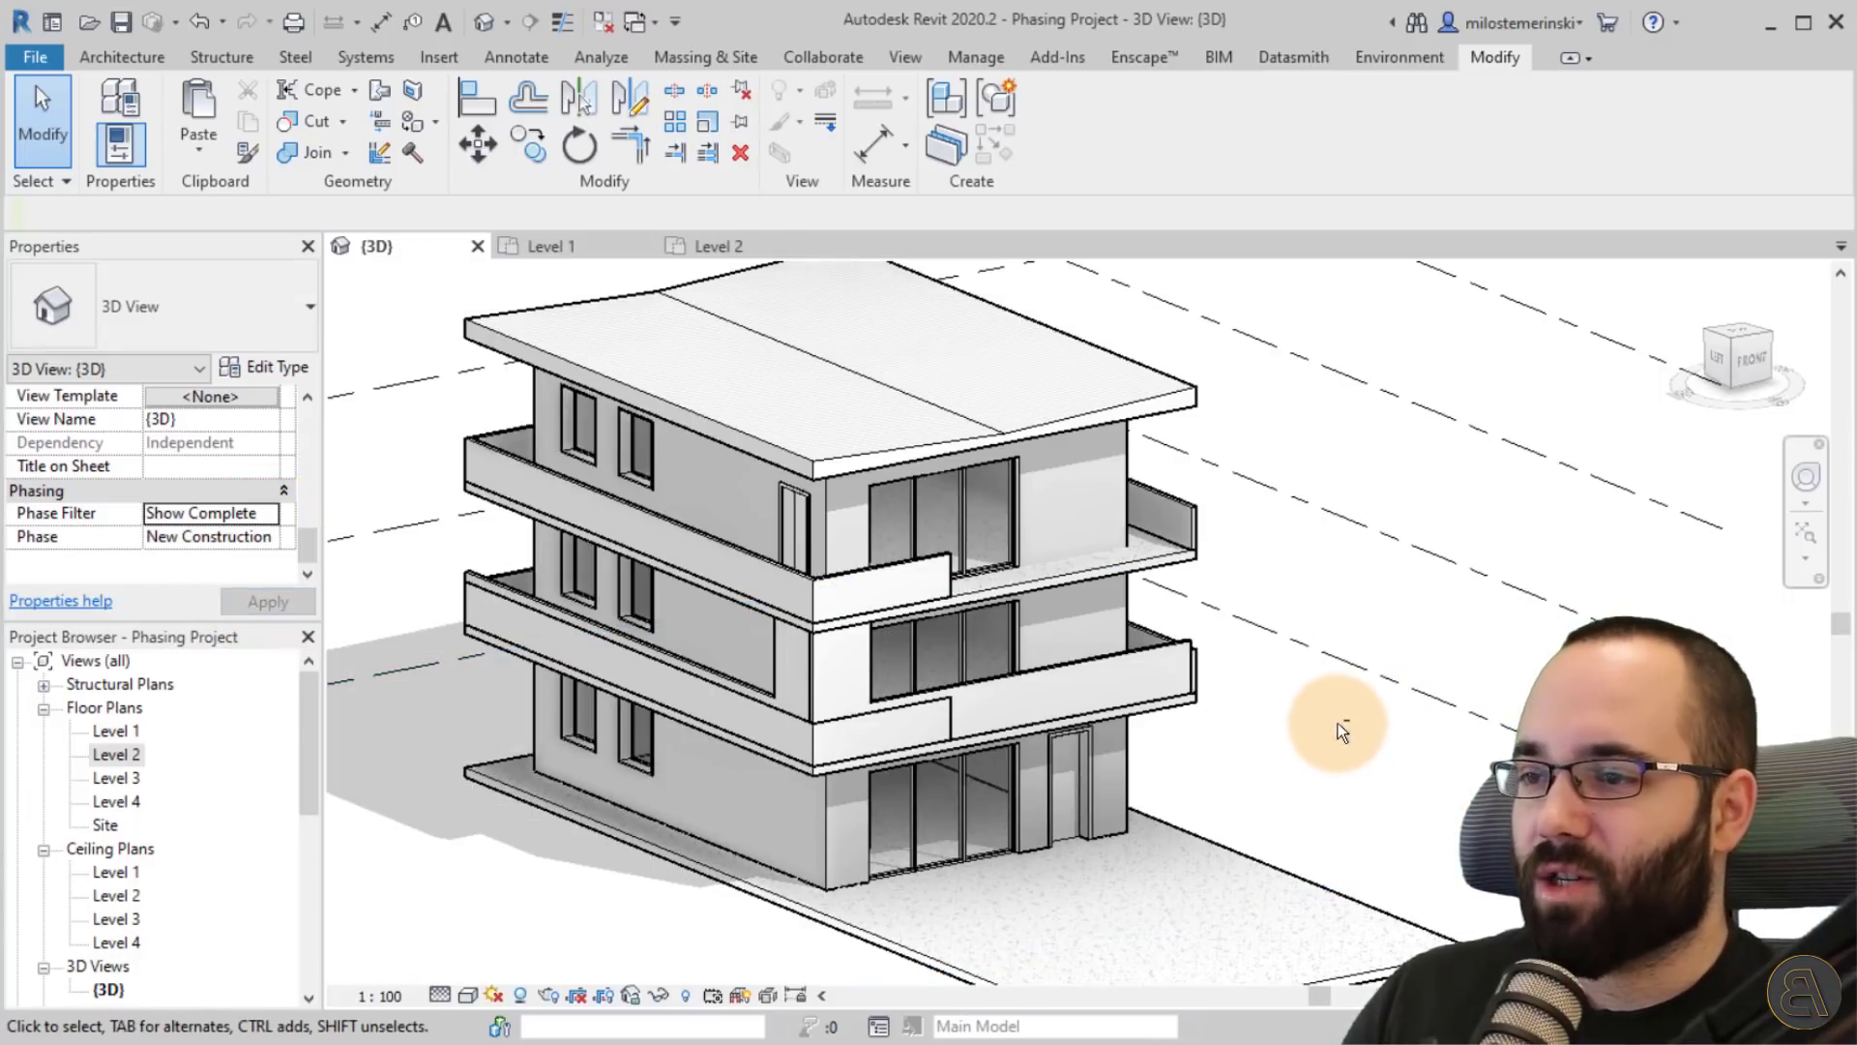
# Join the Level 2 front balcony wall's geometry with the lower wall segment at the front corner.
pyautogui.keyDown('shift'); pyautogui.moveTo(1337, 723); pyautogui.dragTo(759, 642, button='middle'); pyautogui.keyUp('shift')
pyautogui.scroll(4, 990, 714)
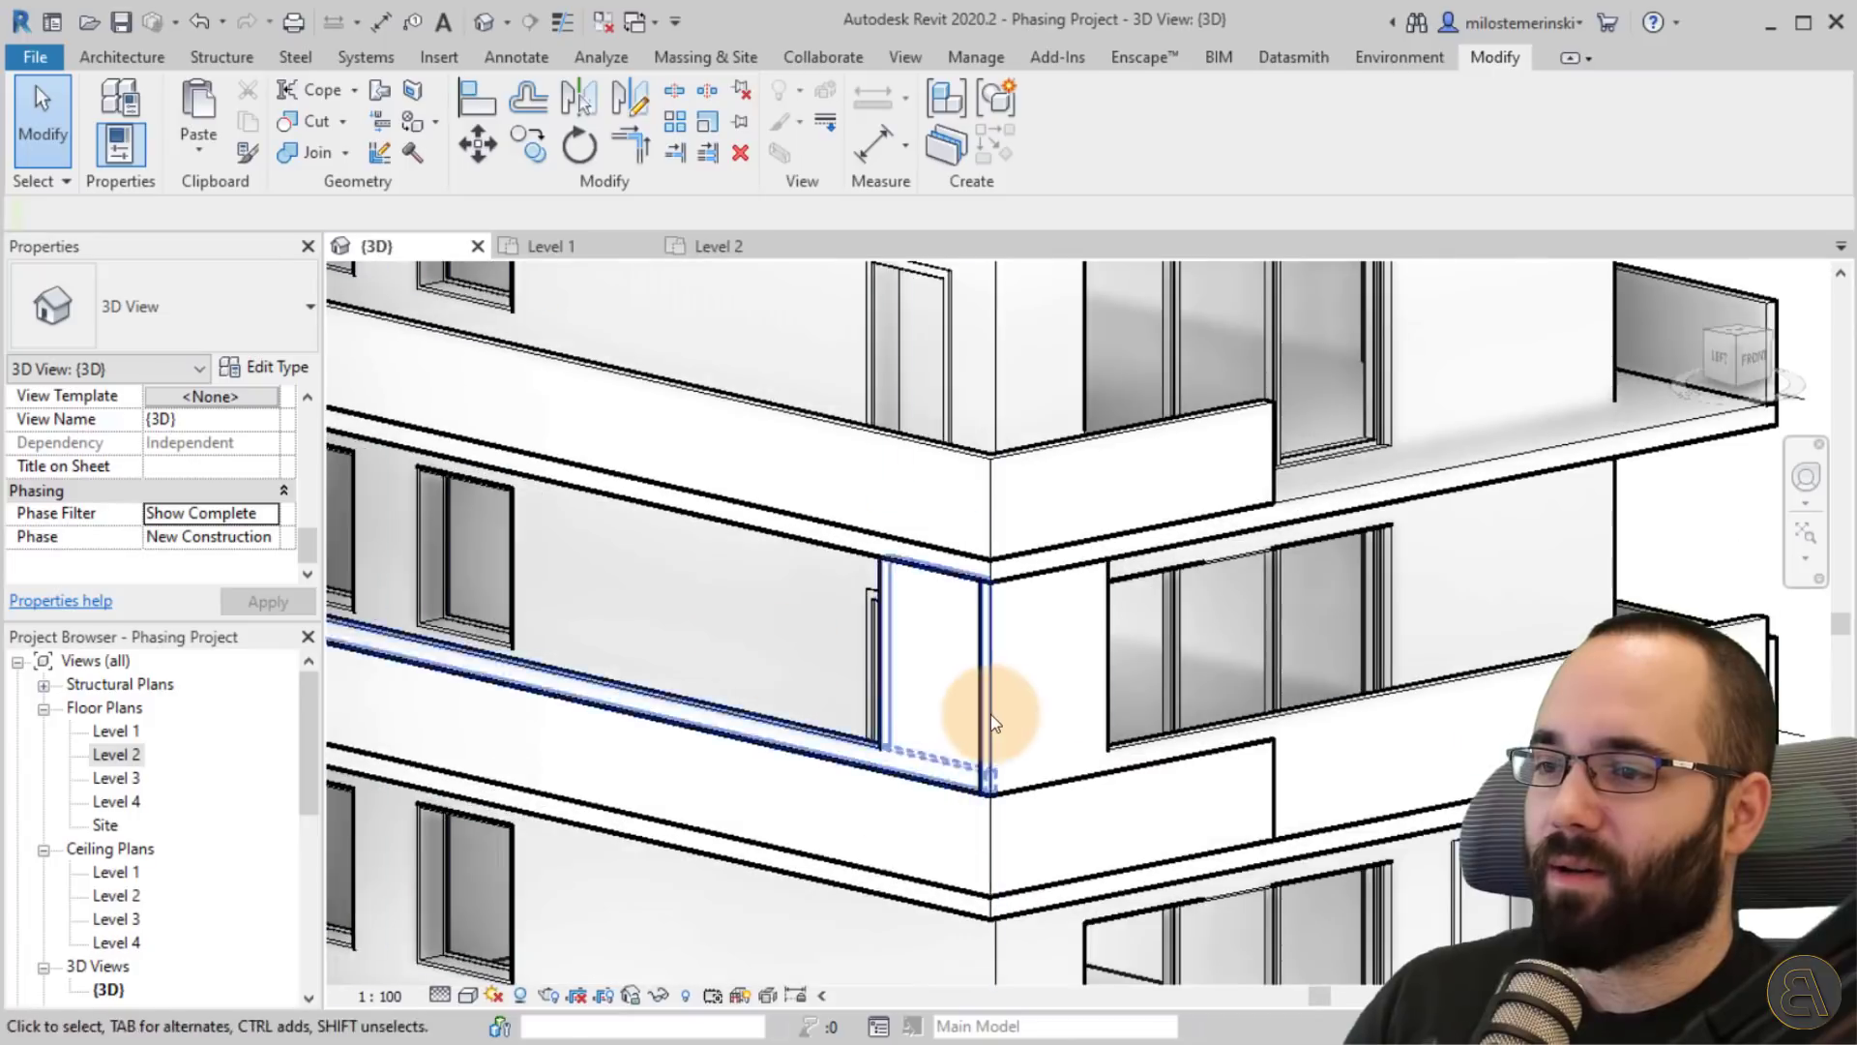
pyautogui.moveTo(991, 714); pyautogui.dragTo(815, 668, button='middle')
pyautogui.click(319, 152)
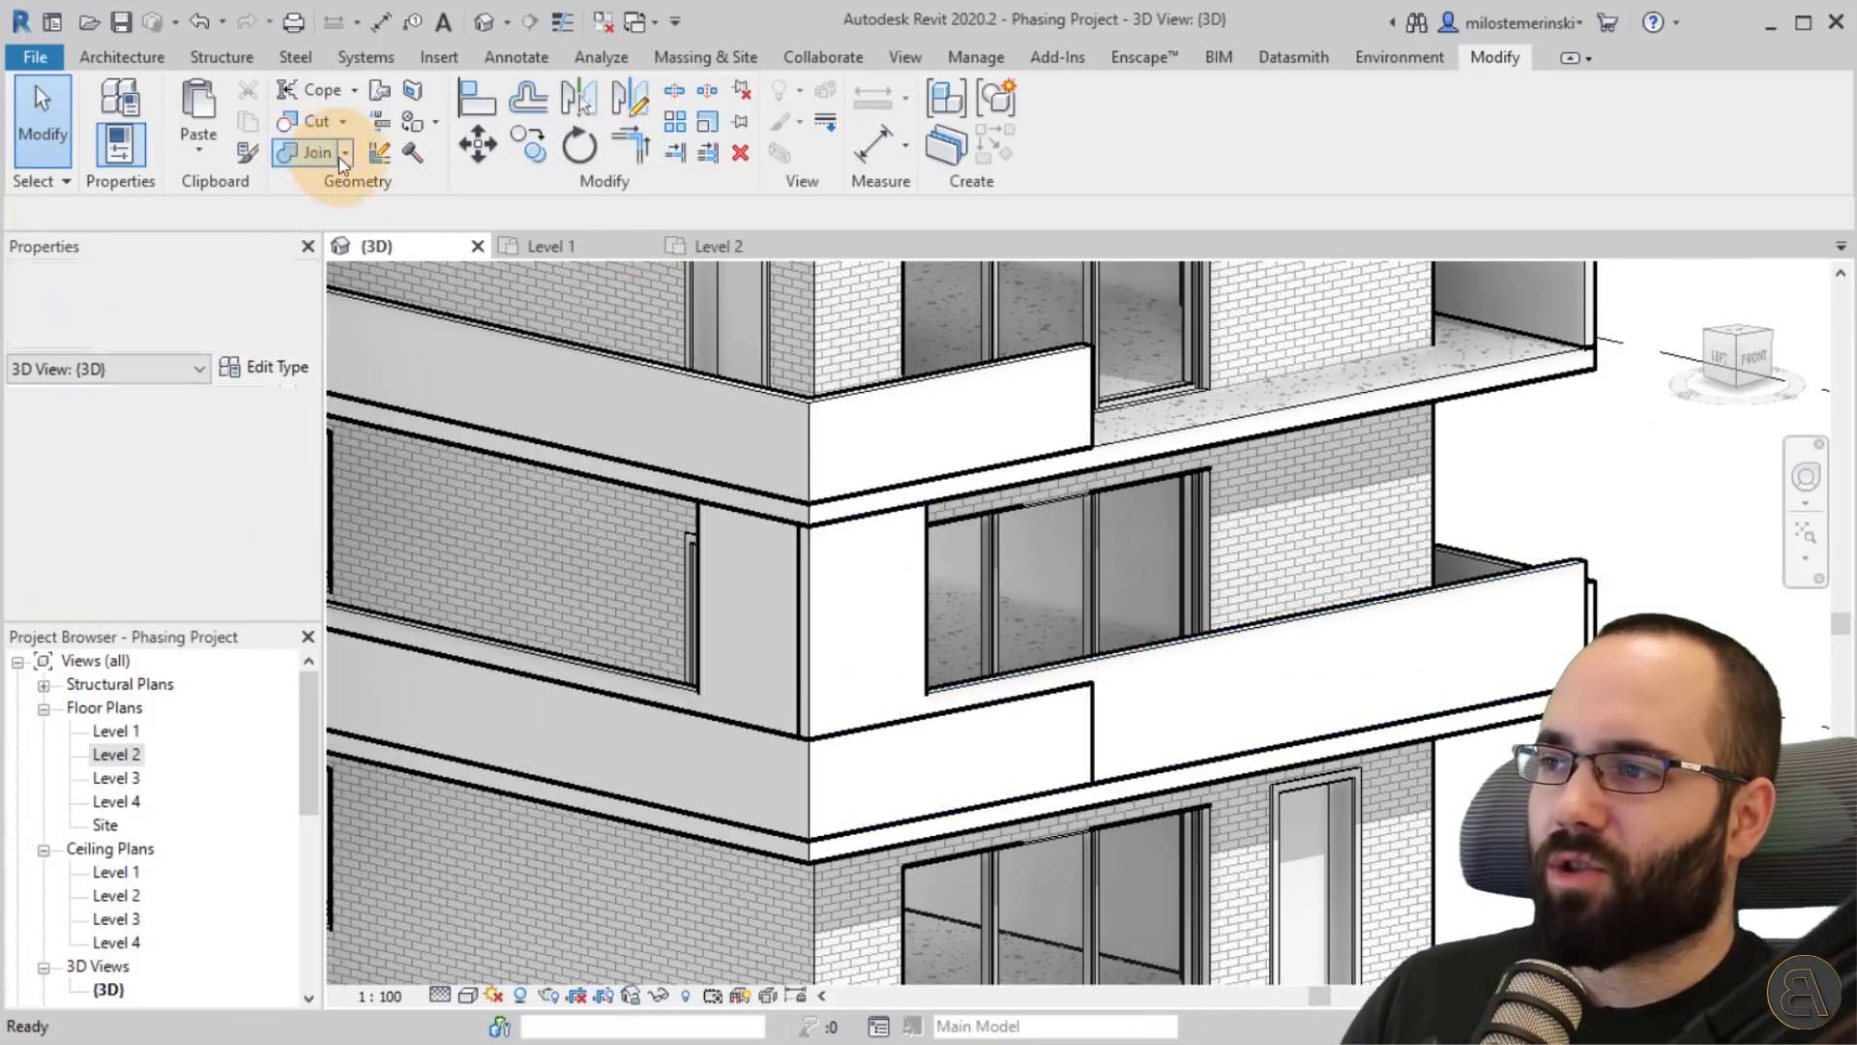
pyautogui.click(1099, 712)
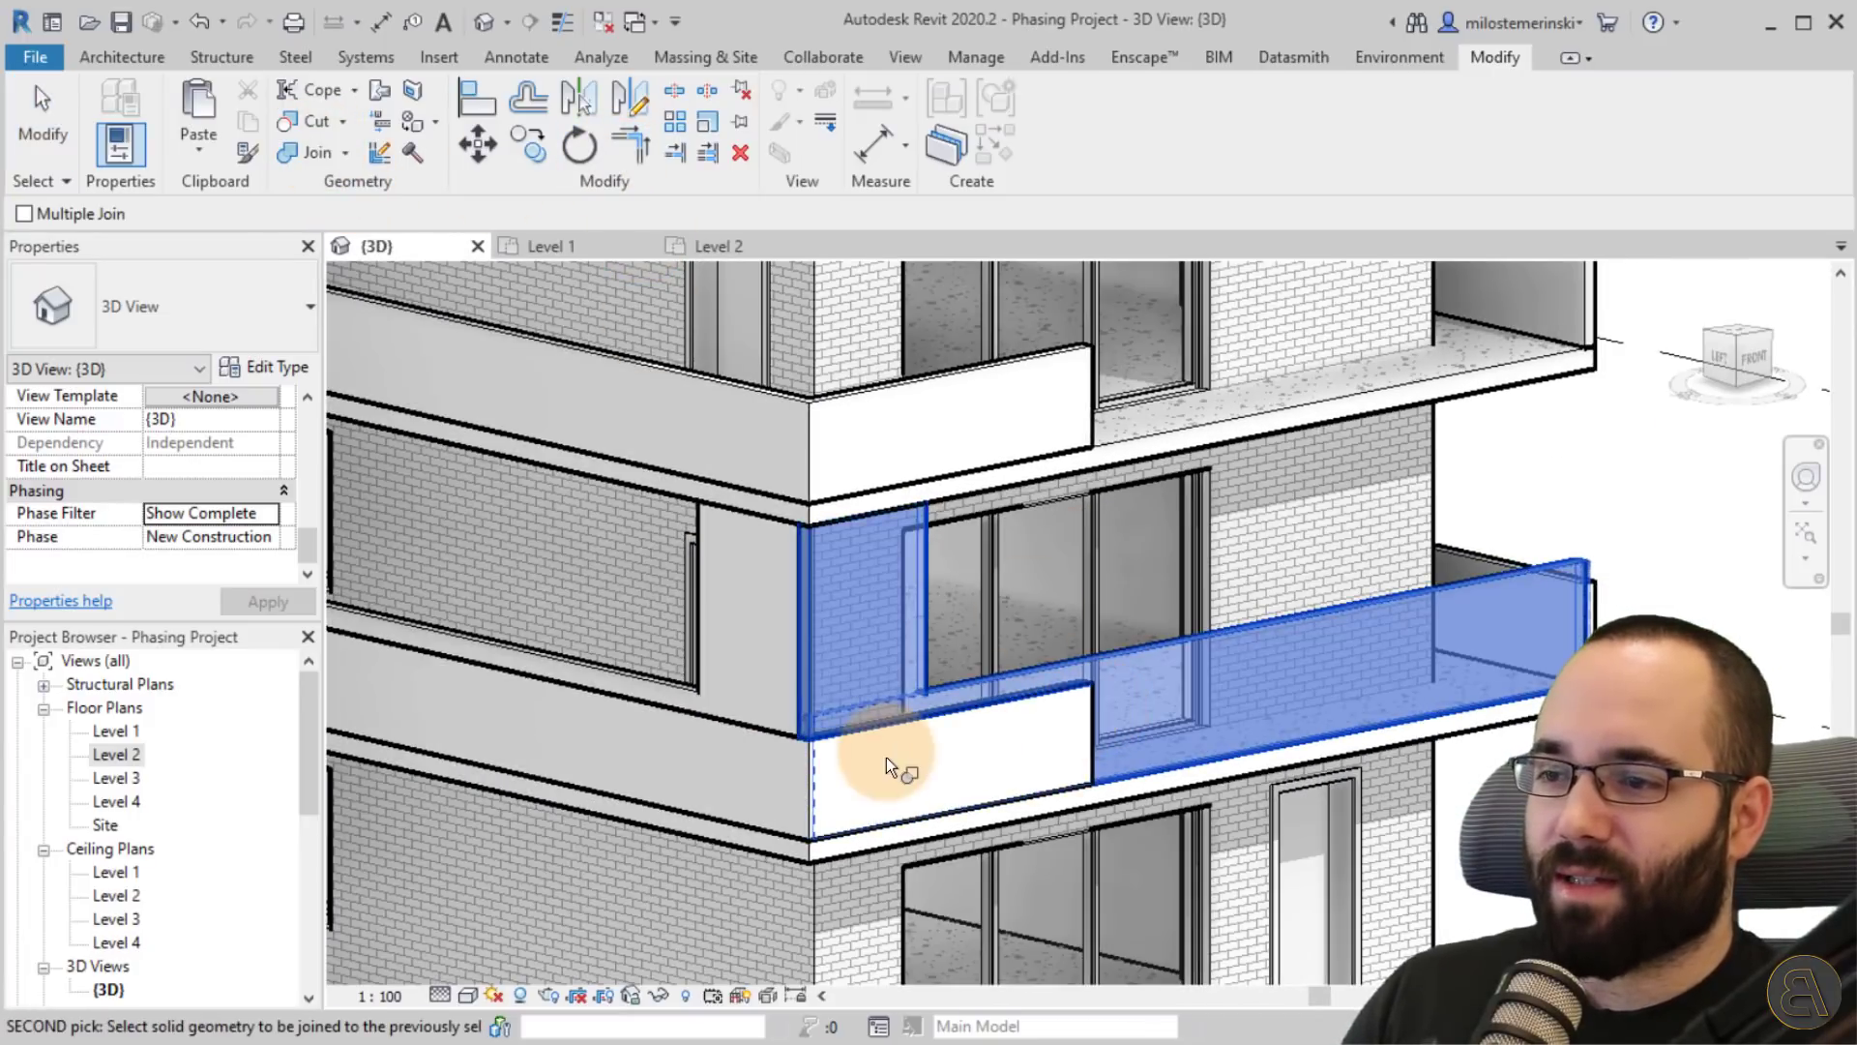
pyautogui.click(921, 823)
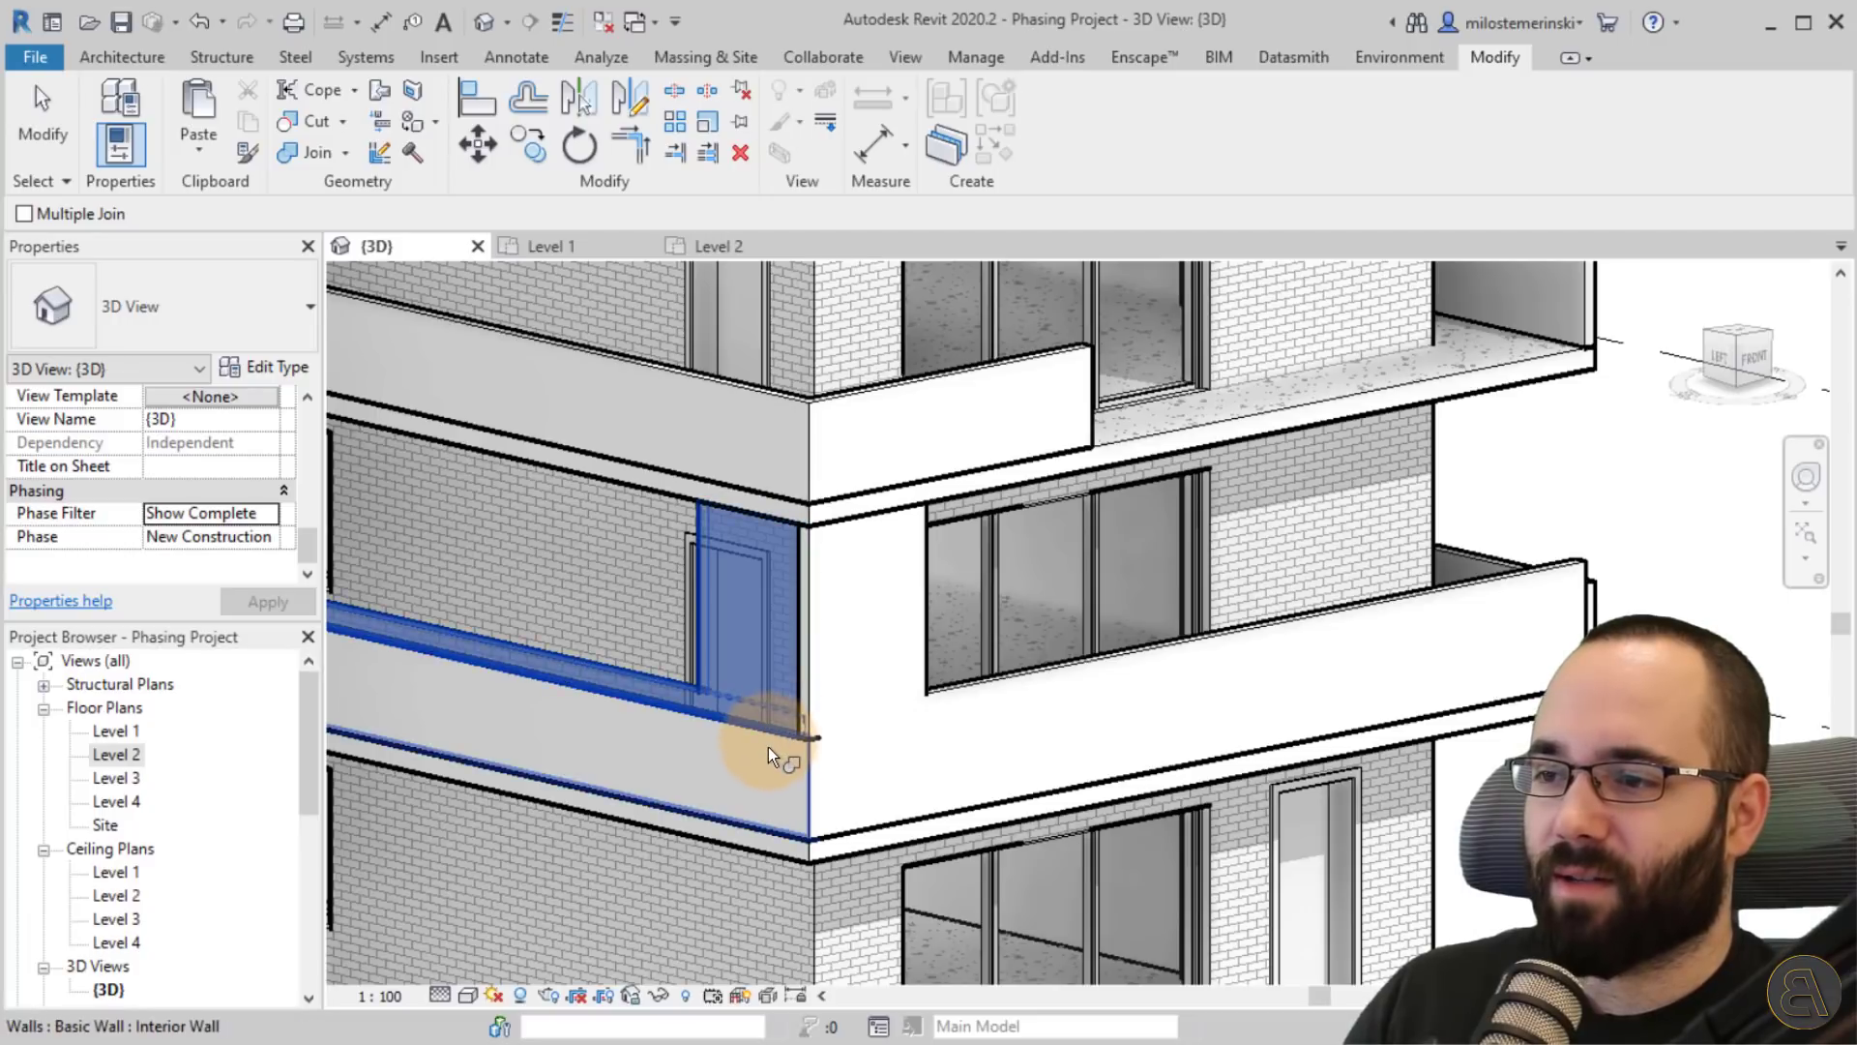
# Join the left-side balcony wall with the wall below it, and try to join it with the front wall at the corner.
pyautogui.click(805, 744)
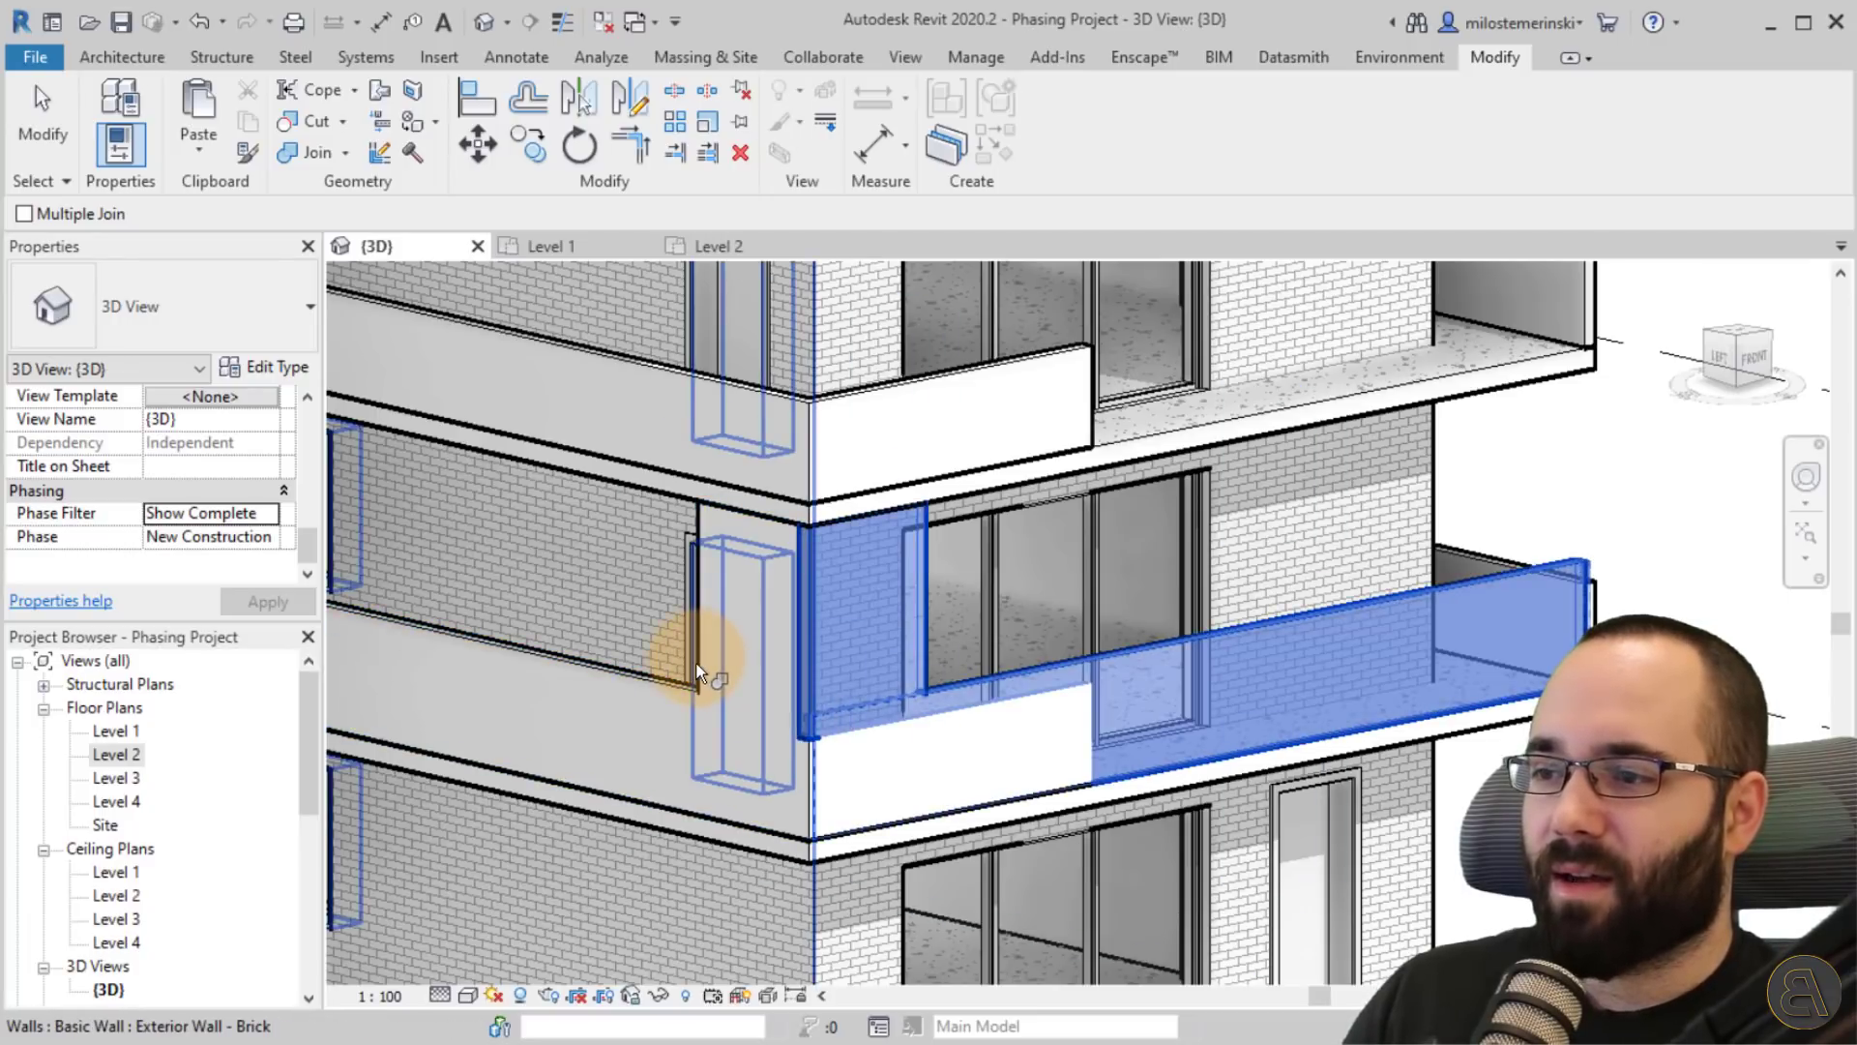
pyautogui.click(808, 770)
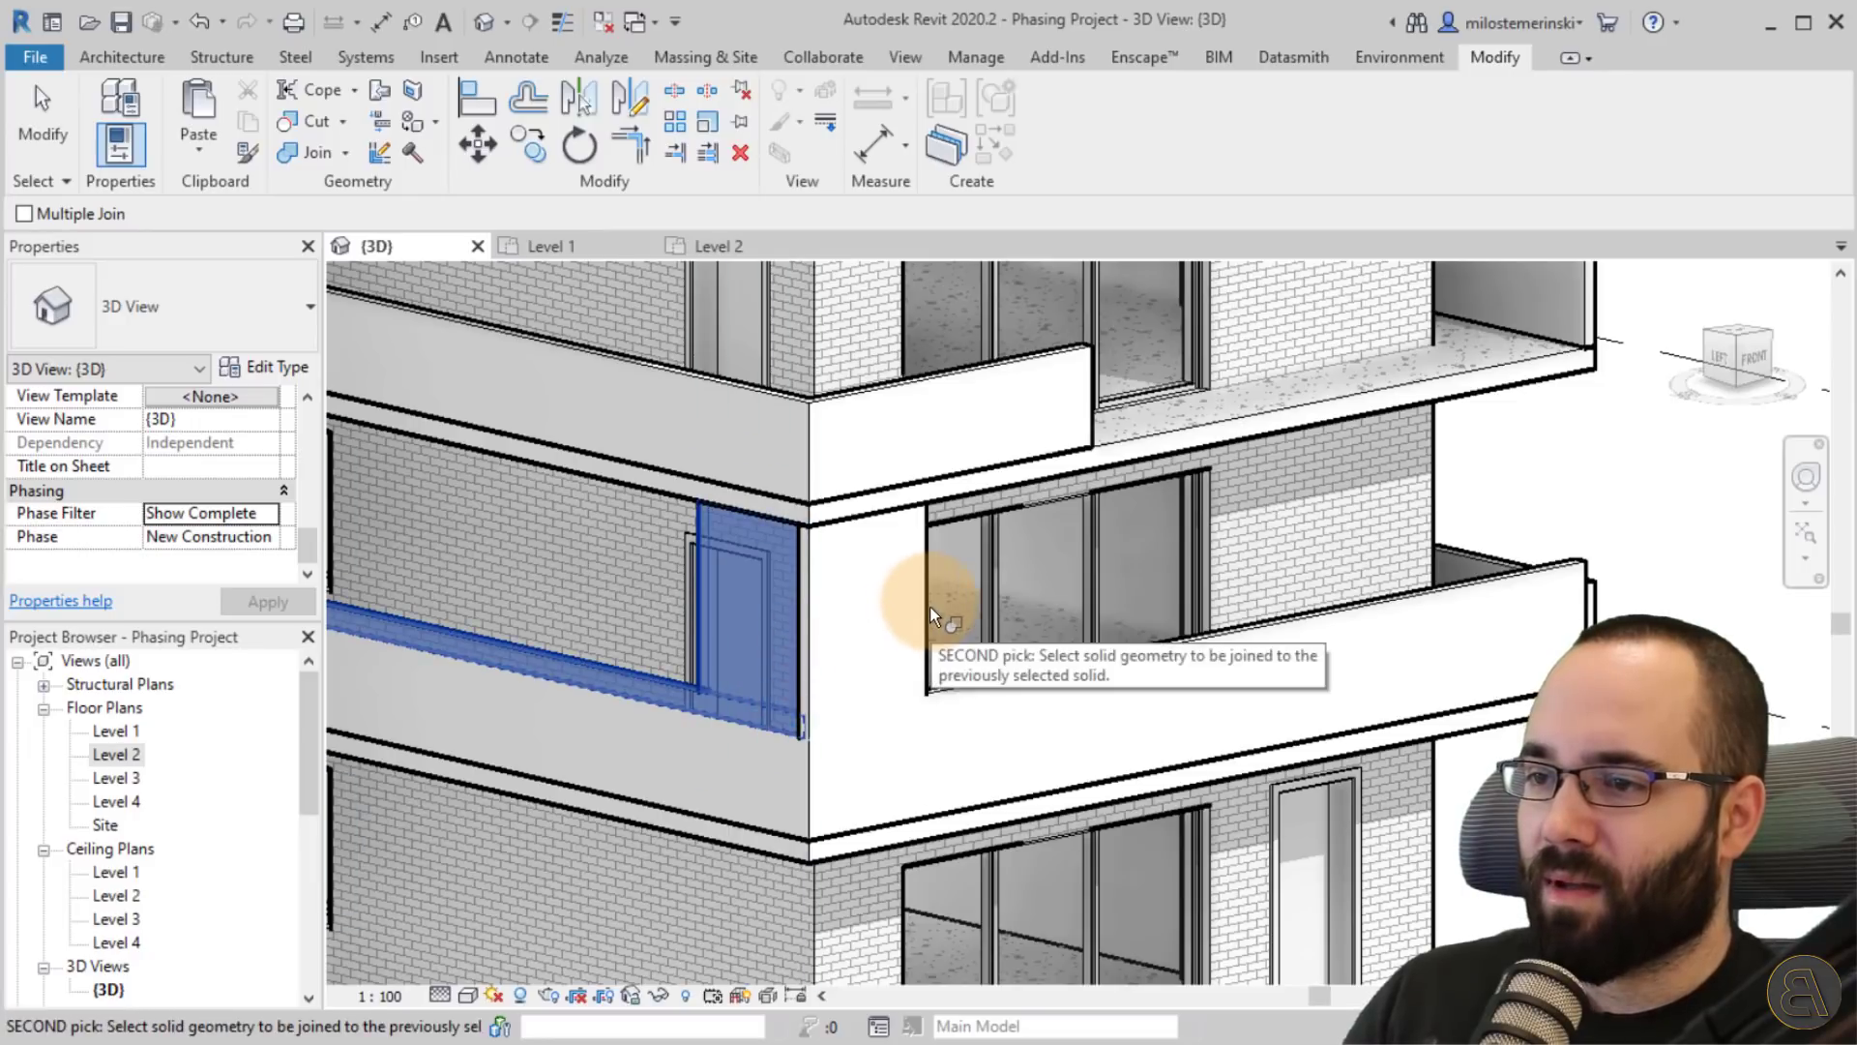
pyautogui.press('Escape')
pyautogui.press('Escape')
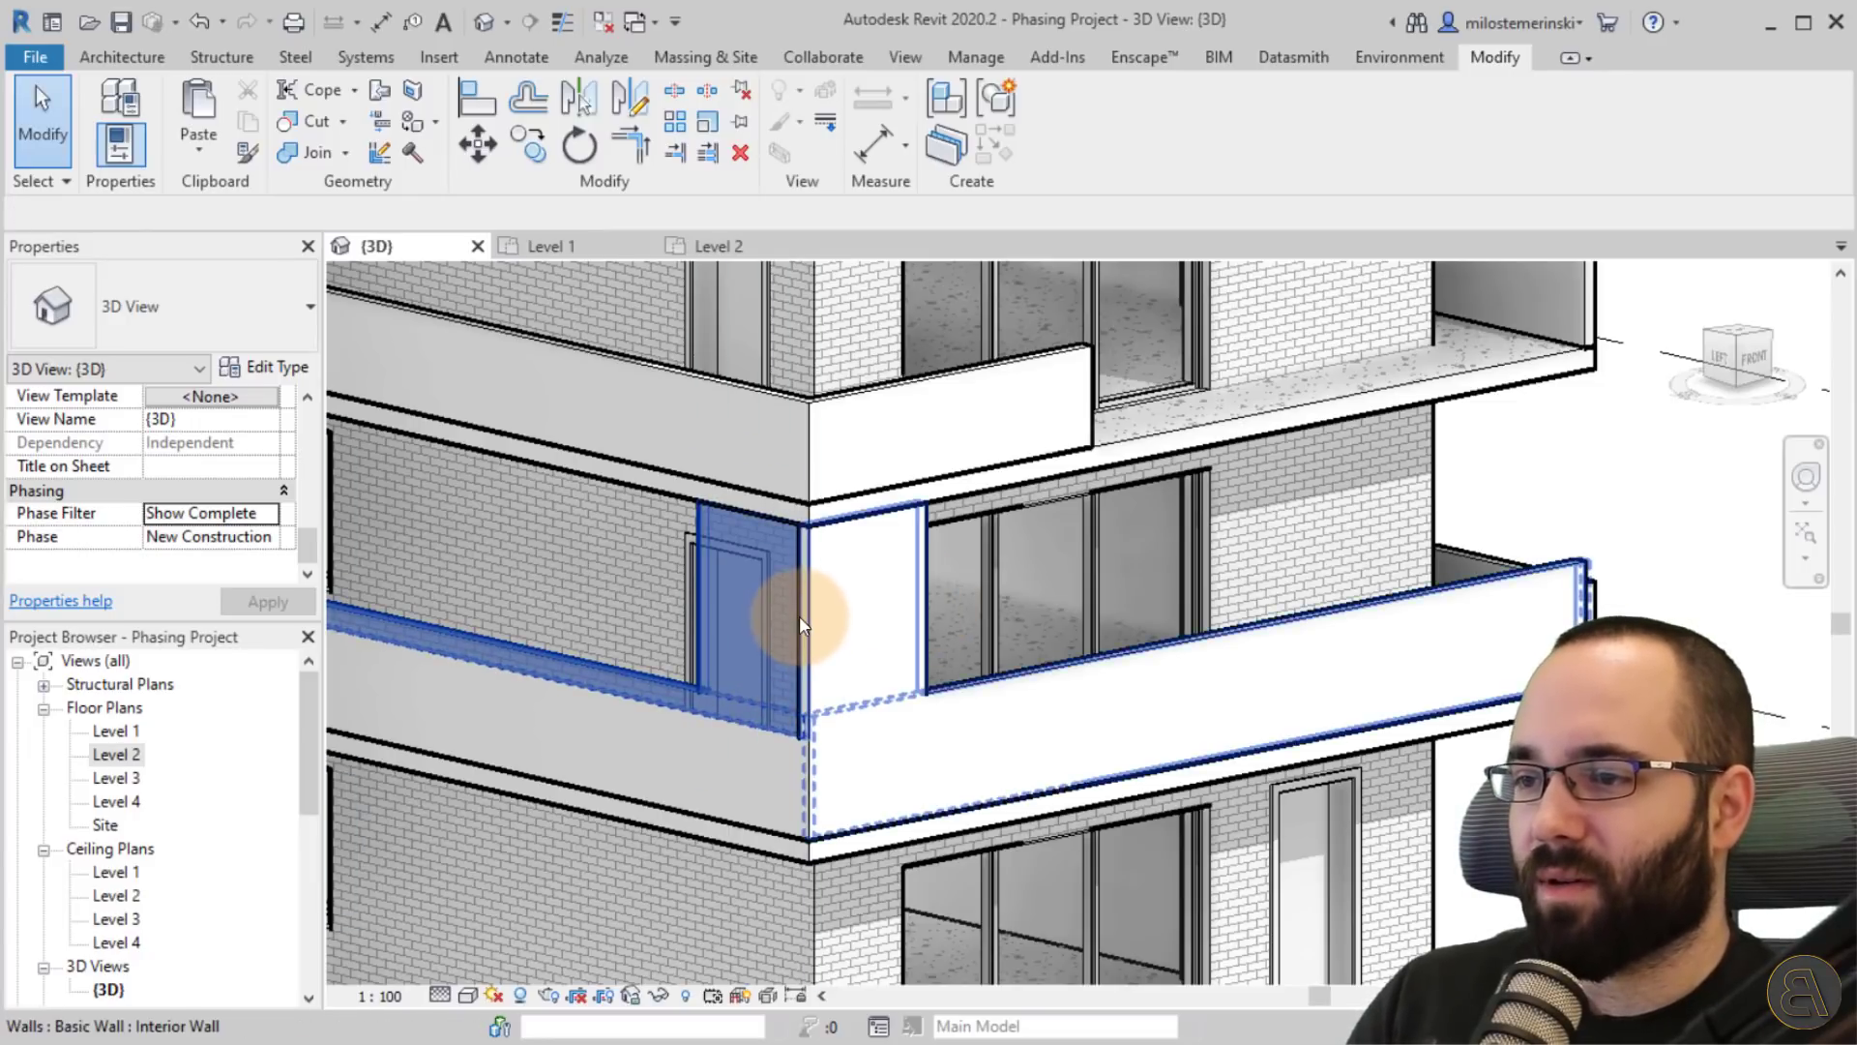
# Align the vertical corner edge of the Level 2 front balcony wall's profile with the left-side face, and finish the profile.
pyautogui.click(799, 623)
pyautogui.keyDown('shift'); pyautogui.moveTo(879, 738); pyautogui.dragTo(1362, 639, button='middle'); pyautogui.keyUp('shift')
pyautogui.scroll(-5, 1362, 640)
pyautogui.keyDown('shift'); pyautogui.moveTo(1069, 576); pyautogui.dragTo(641, 611, button='middle'); pyautogui.keyUp('shift')
pyautogui.scroll(3, 646, 609)
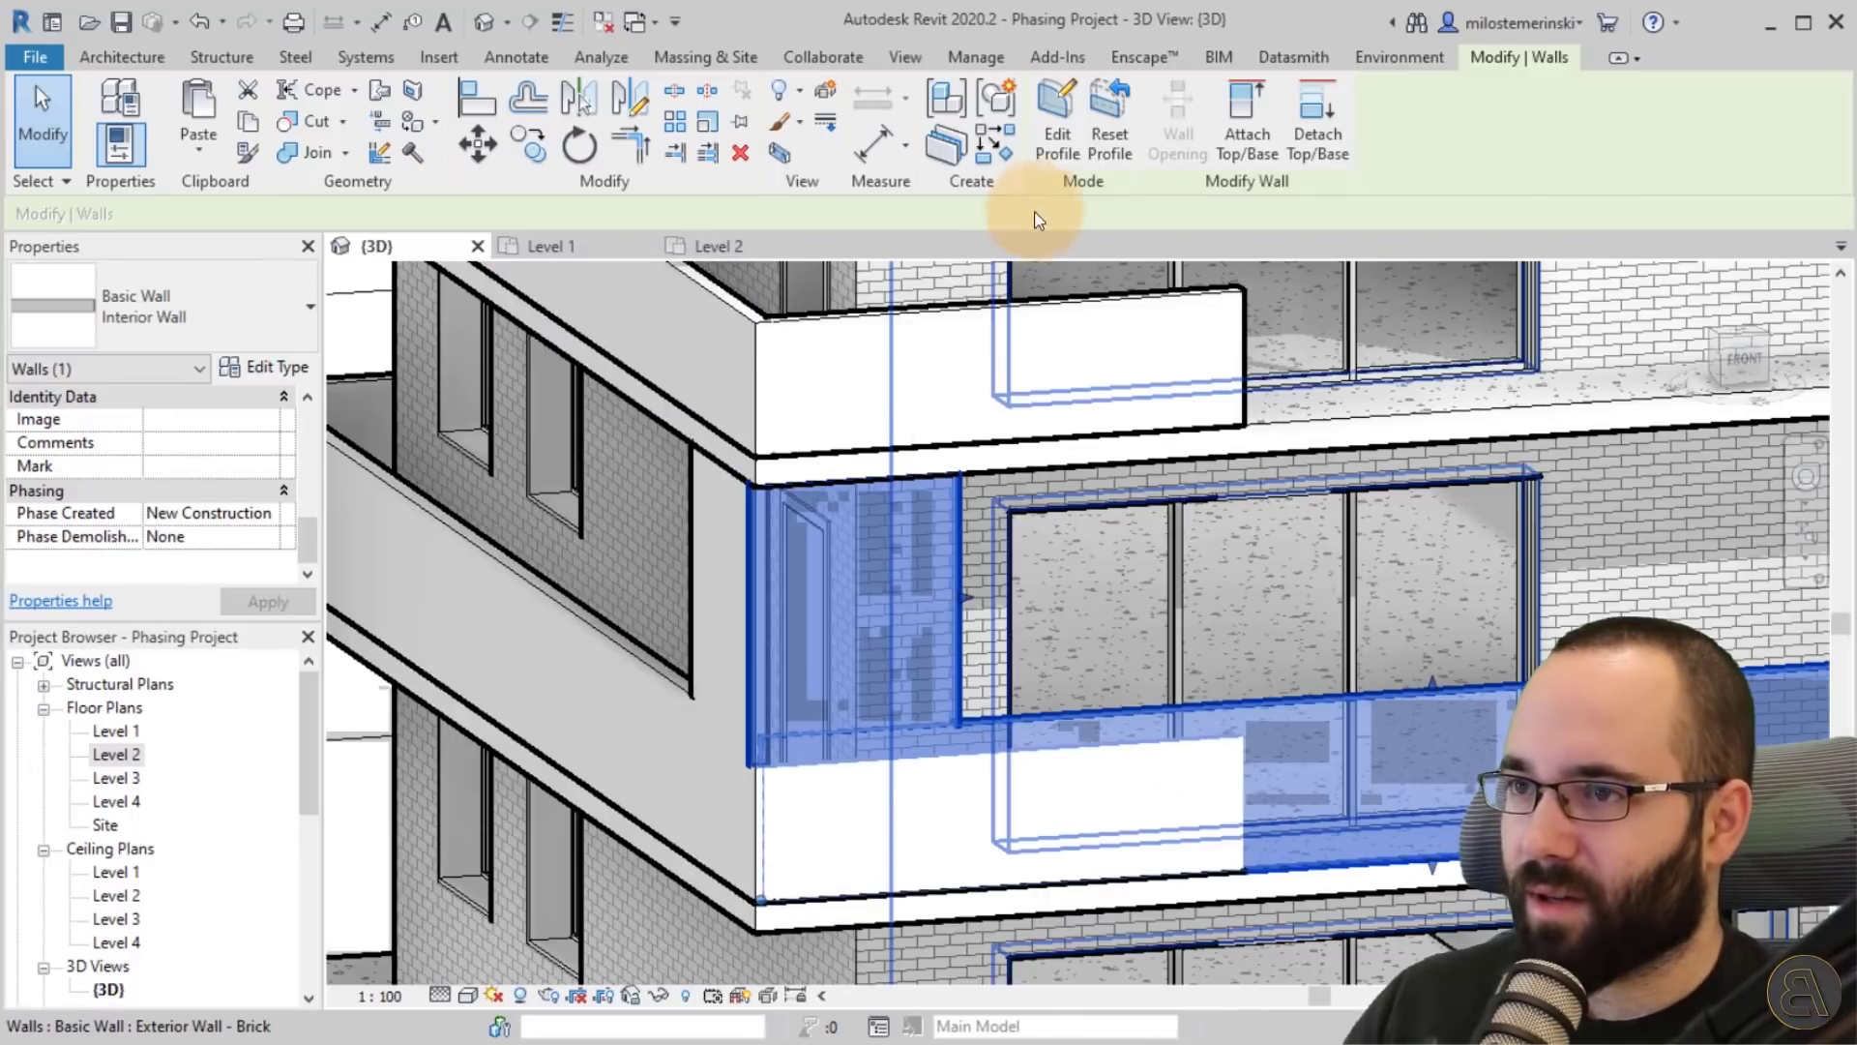
pyautogui.click(1057, 136)
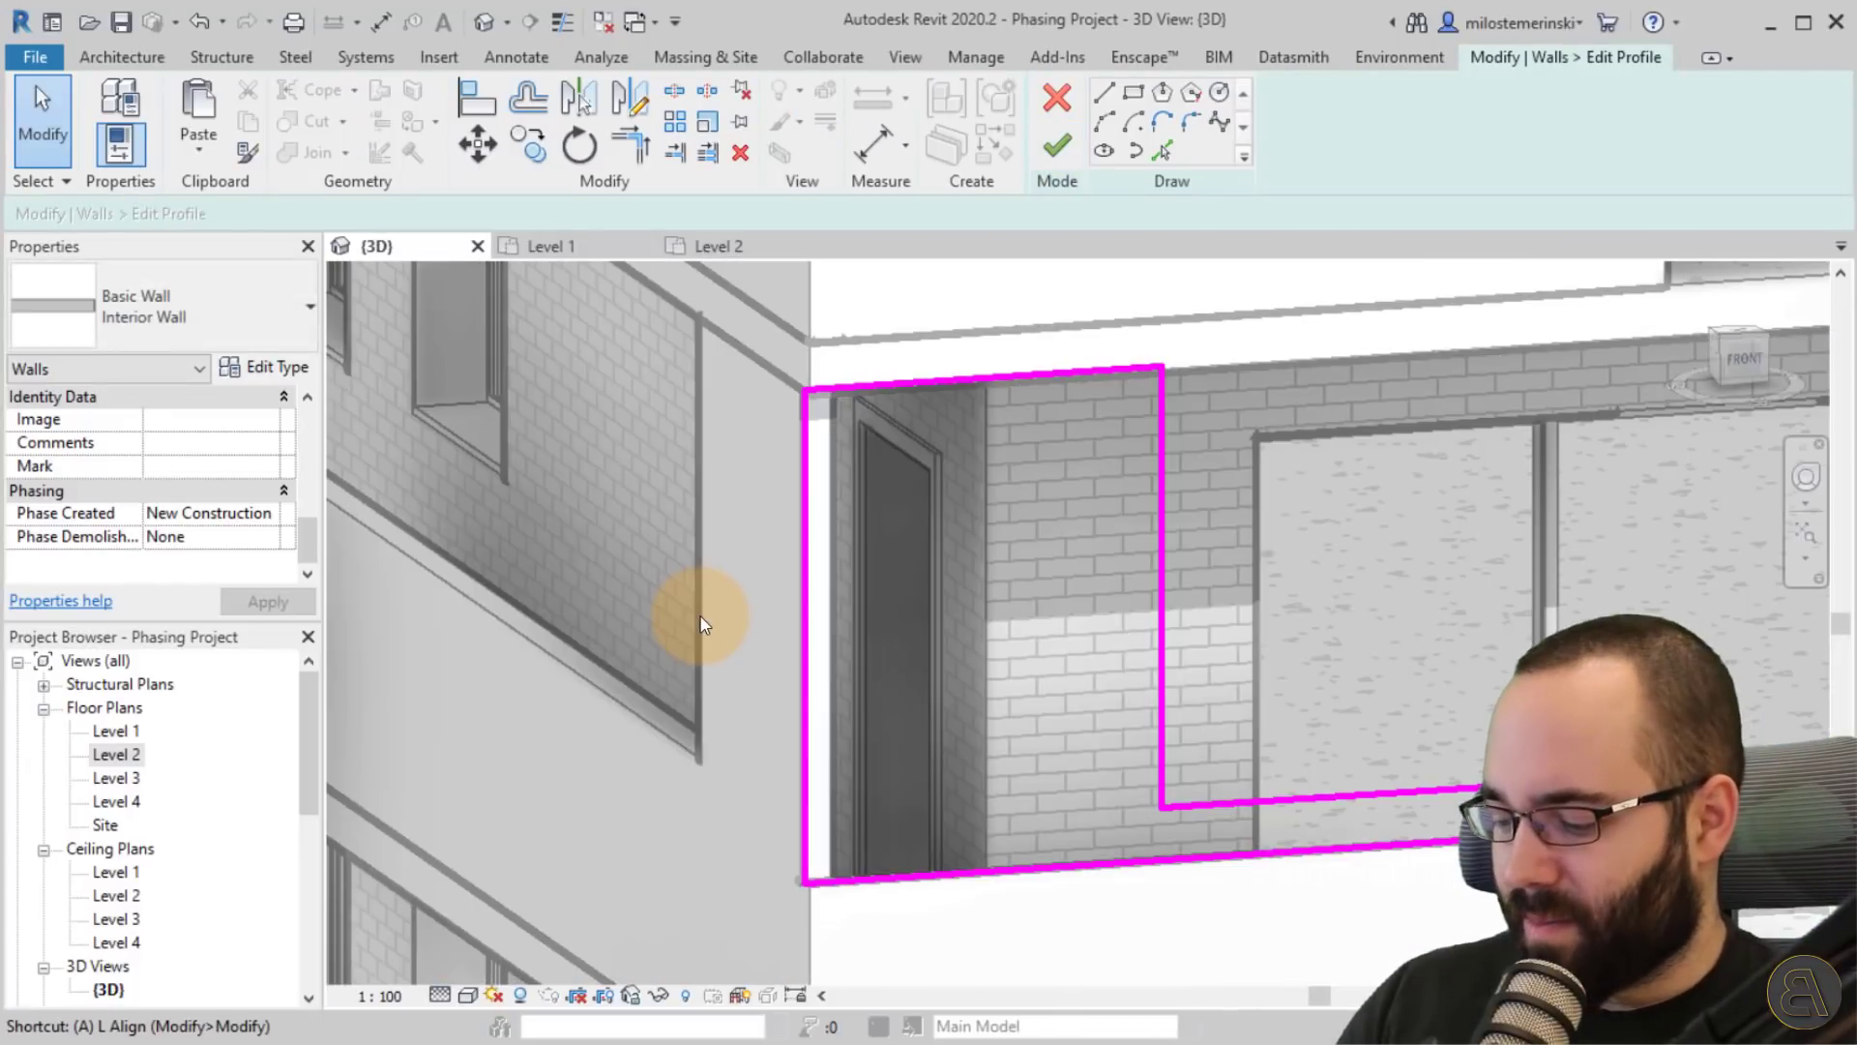
pyautogui.press('a')
pyautogui.press('l')
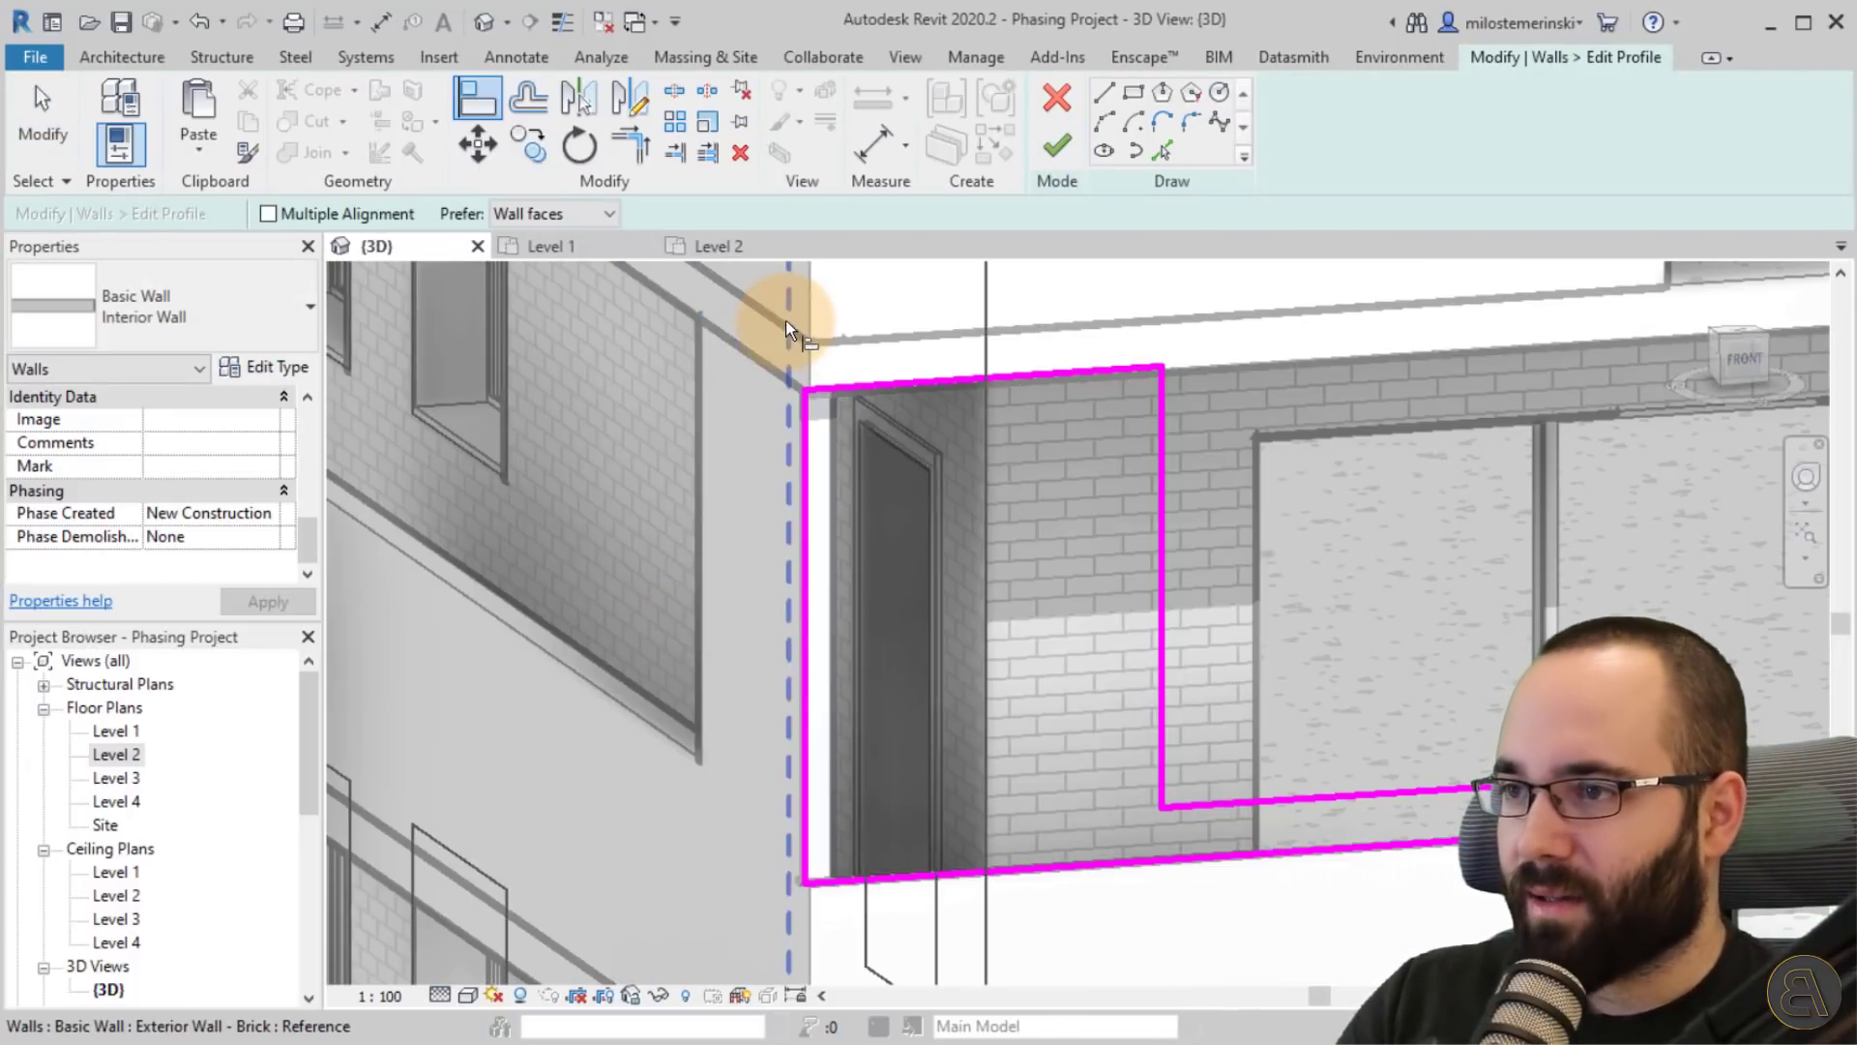
pyautogui.click(781, 329)
pyautogui.click(808, 441)
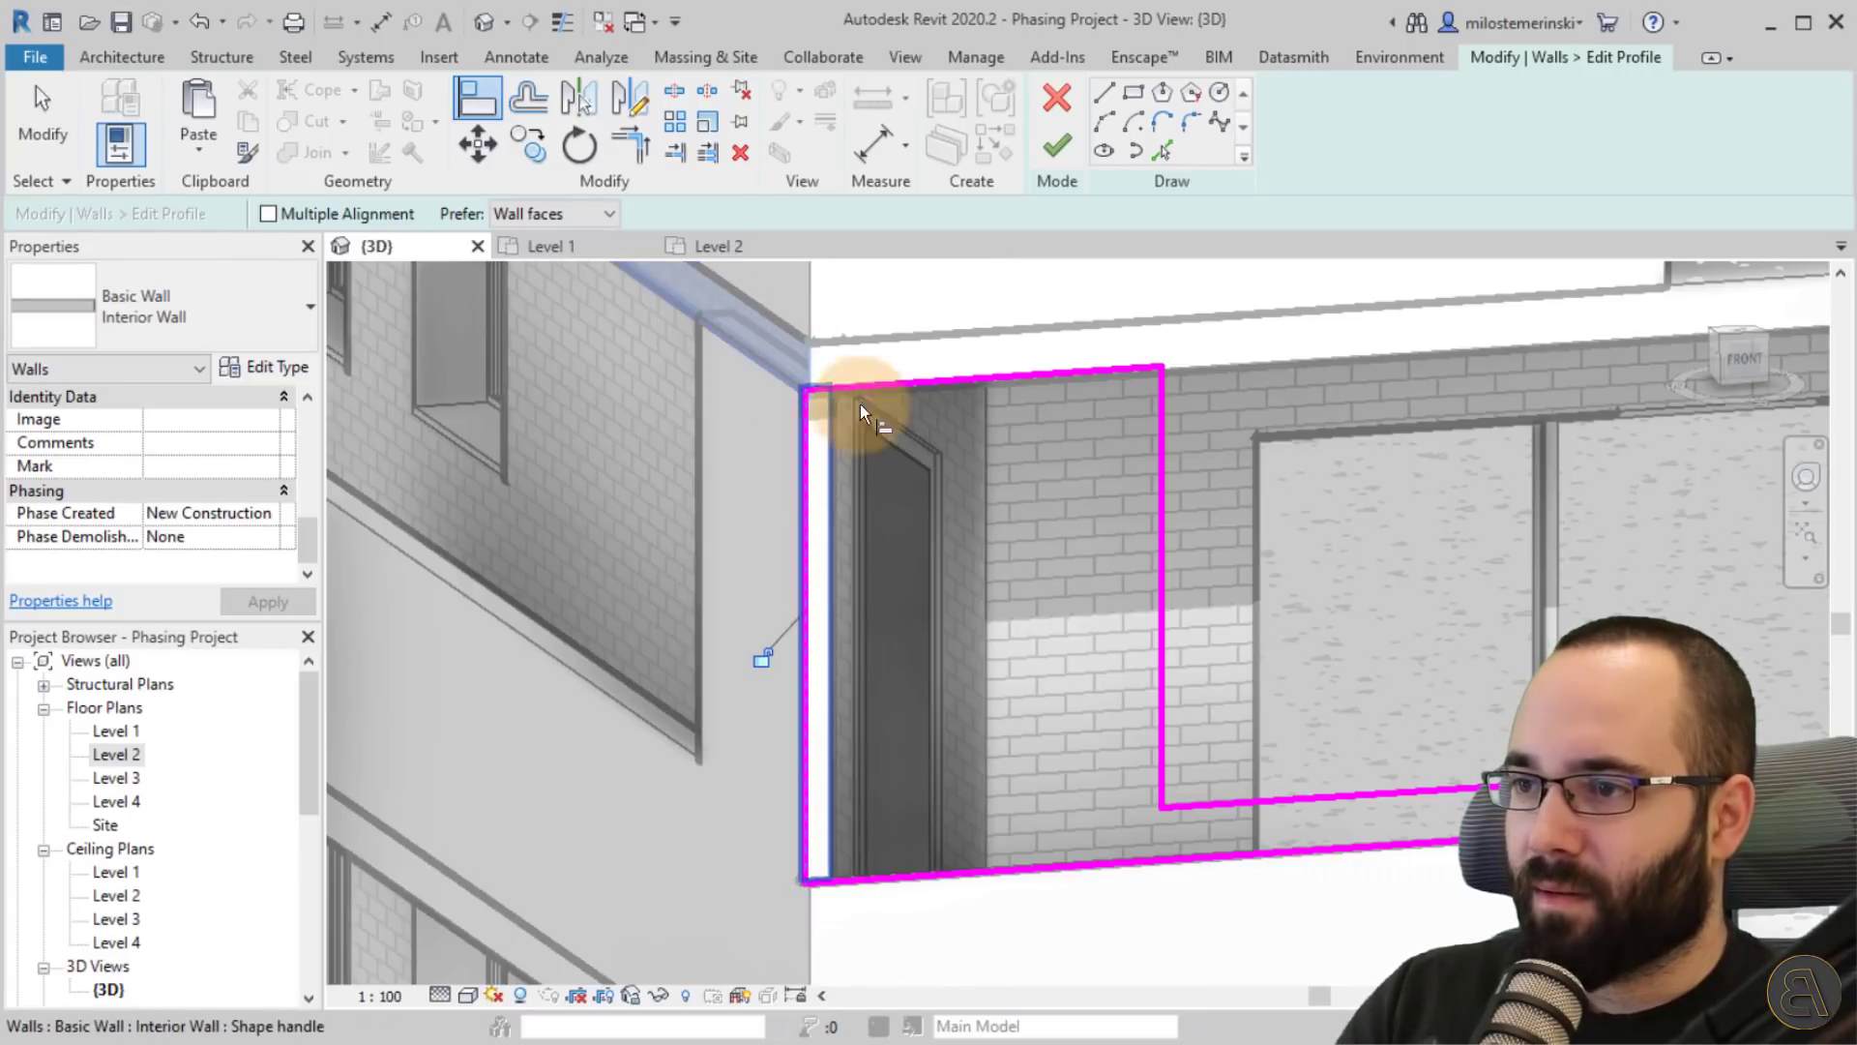
pyautogui.click(1052, 153)
pyautogui.press('Escape')
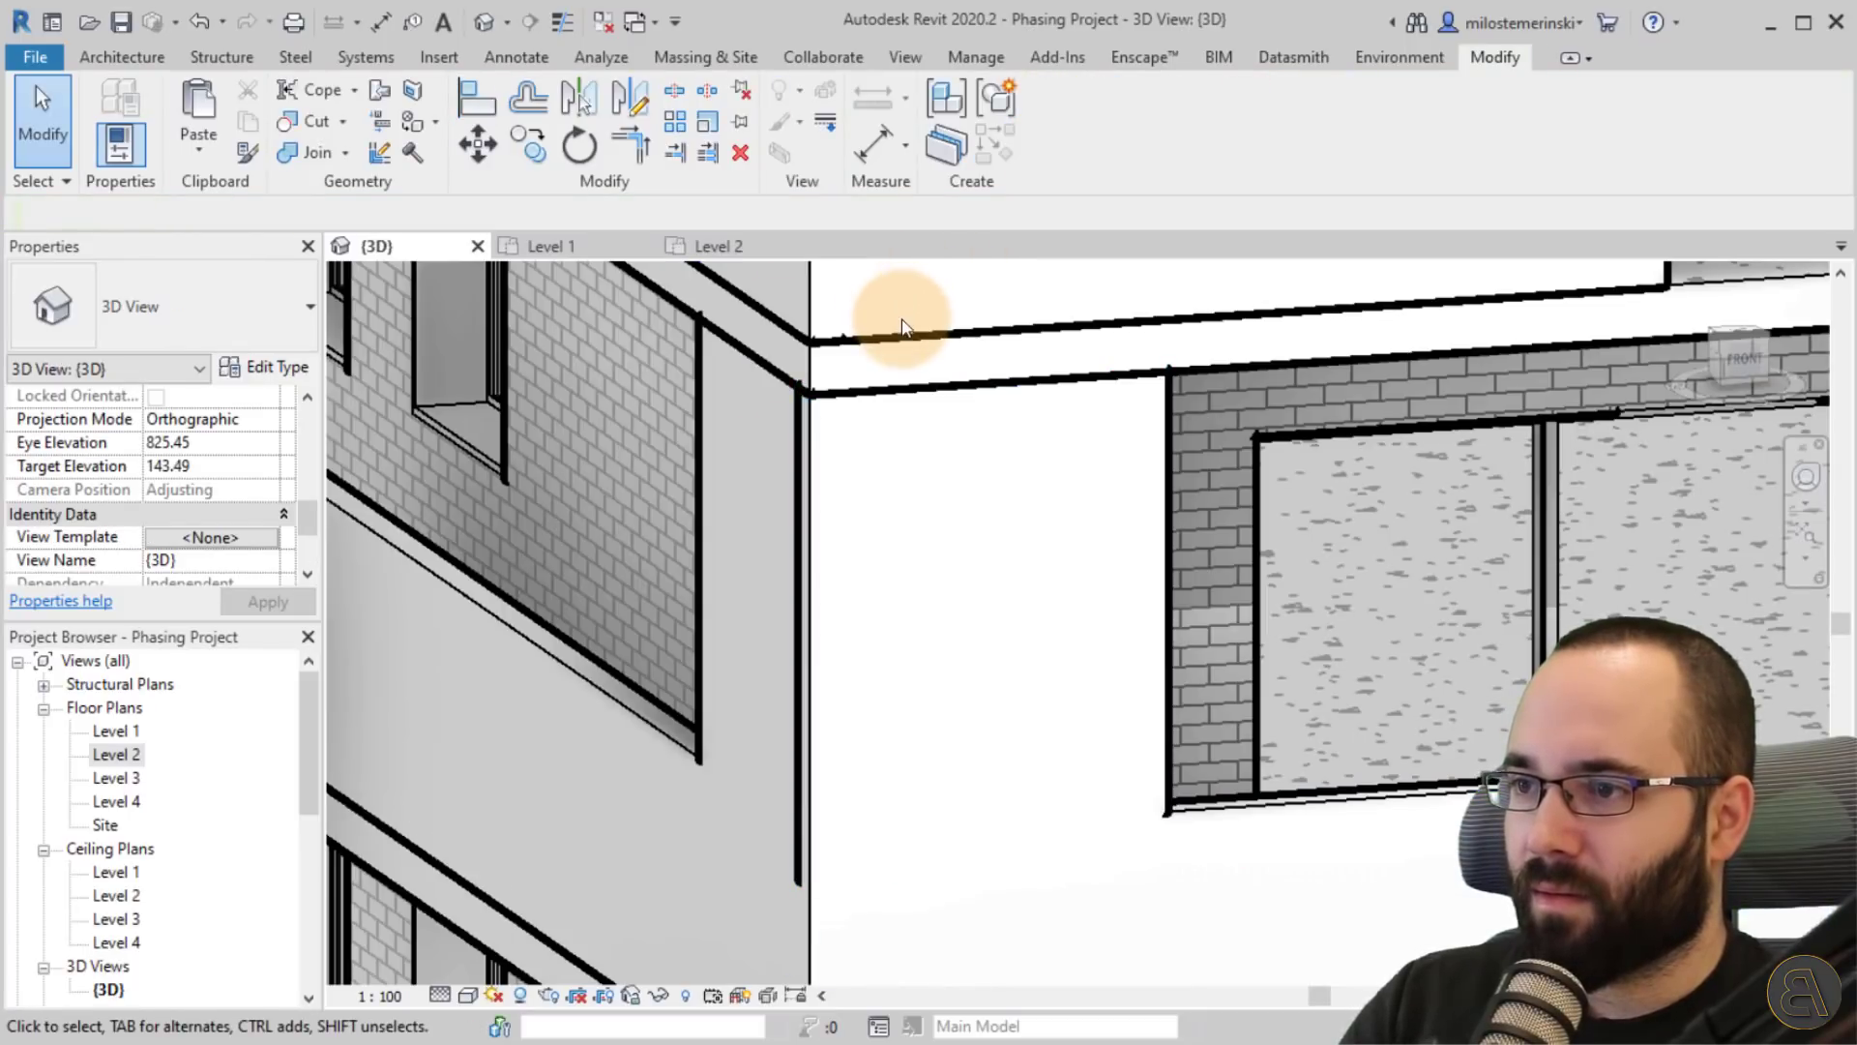
# Set the 3D view's phase filter to Show All.
pyautogui.moveTo(891, 310)
pyautogui.keyDown('shift'); pyautogui.mouseDown(button='middle')
pyautogui.moveTo(954, 566)
pyautogui.moveTo(1218, 664)
pyautogui.moveTo(1057, 755)
pyautogui.moveTo(1019, 729)
pyautogui.mouseUp(button='middle'); pyautogui.keyUp('shift')
pyautogui.scroll(-4, 1019, 729)
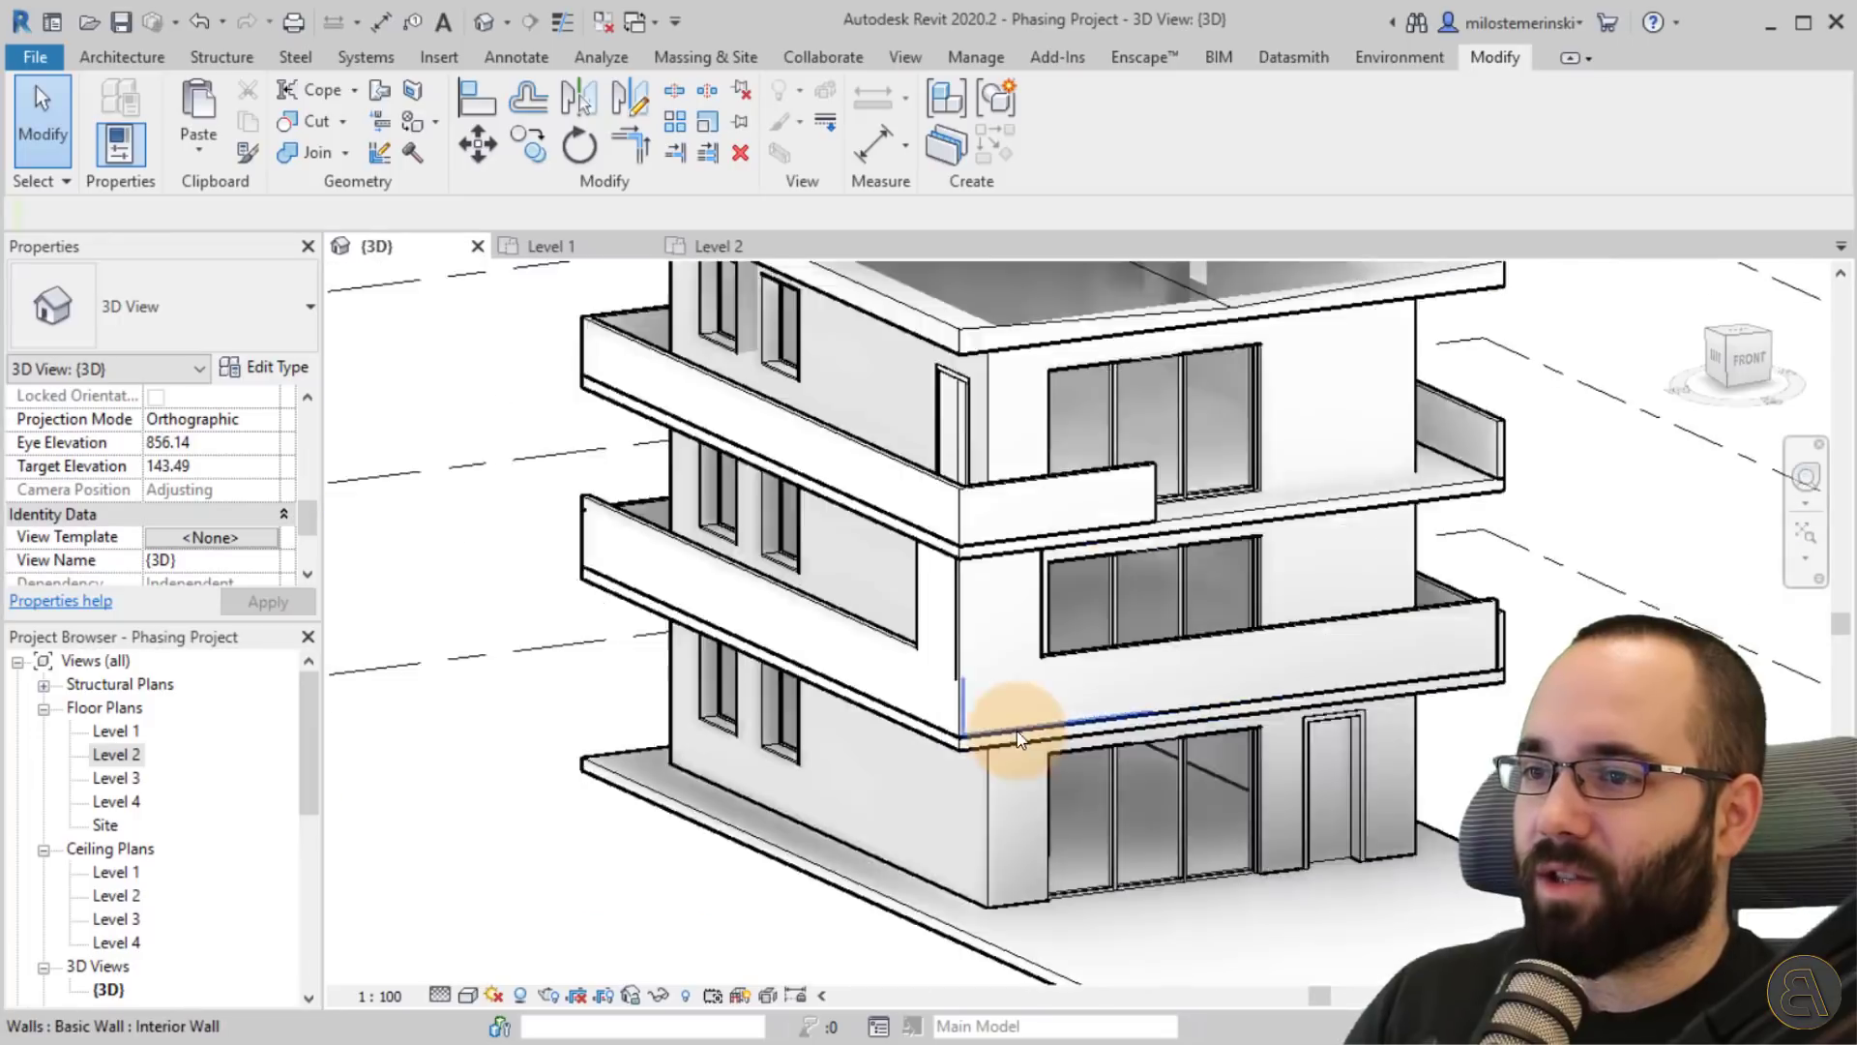
pyautogui.moveTo(1180, 720)
pyautogui.keyDown('shift'); pyautogui.mouseDown(button='middle')
pyautogui.moveTo(1126, 717)
pyautogui.moveTo(1144, 712)
pyautogui.mouseUp(button='middle'); pyautogui.keyUp('shift')
pyautogui.keyDown('shift'); pyautogui.moveTo(1447, 878); pyautogui.dragTo(1377, 816, button='middle'); pyautogui.keyUp('shift')
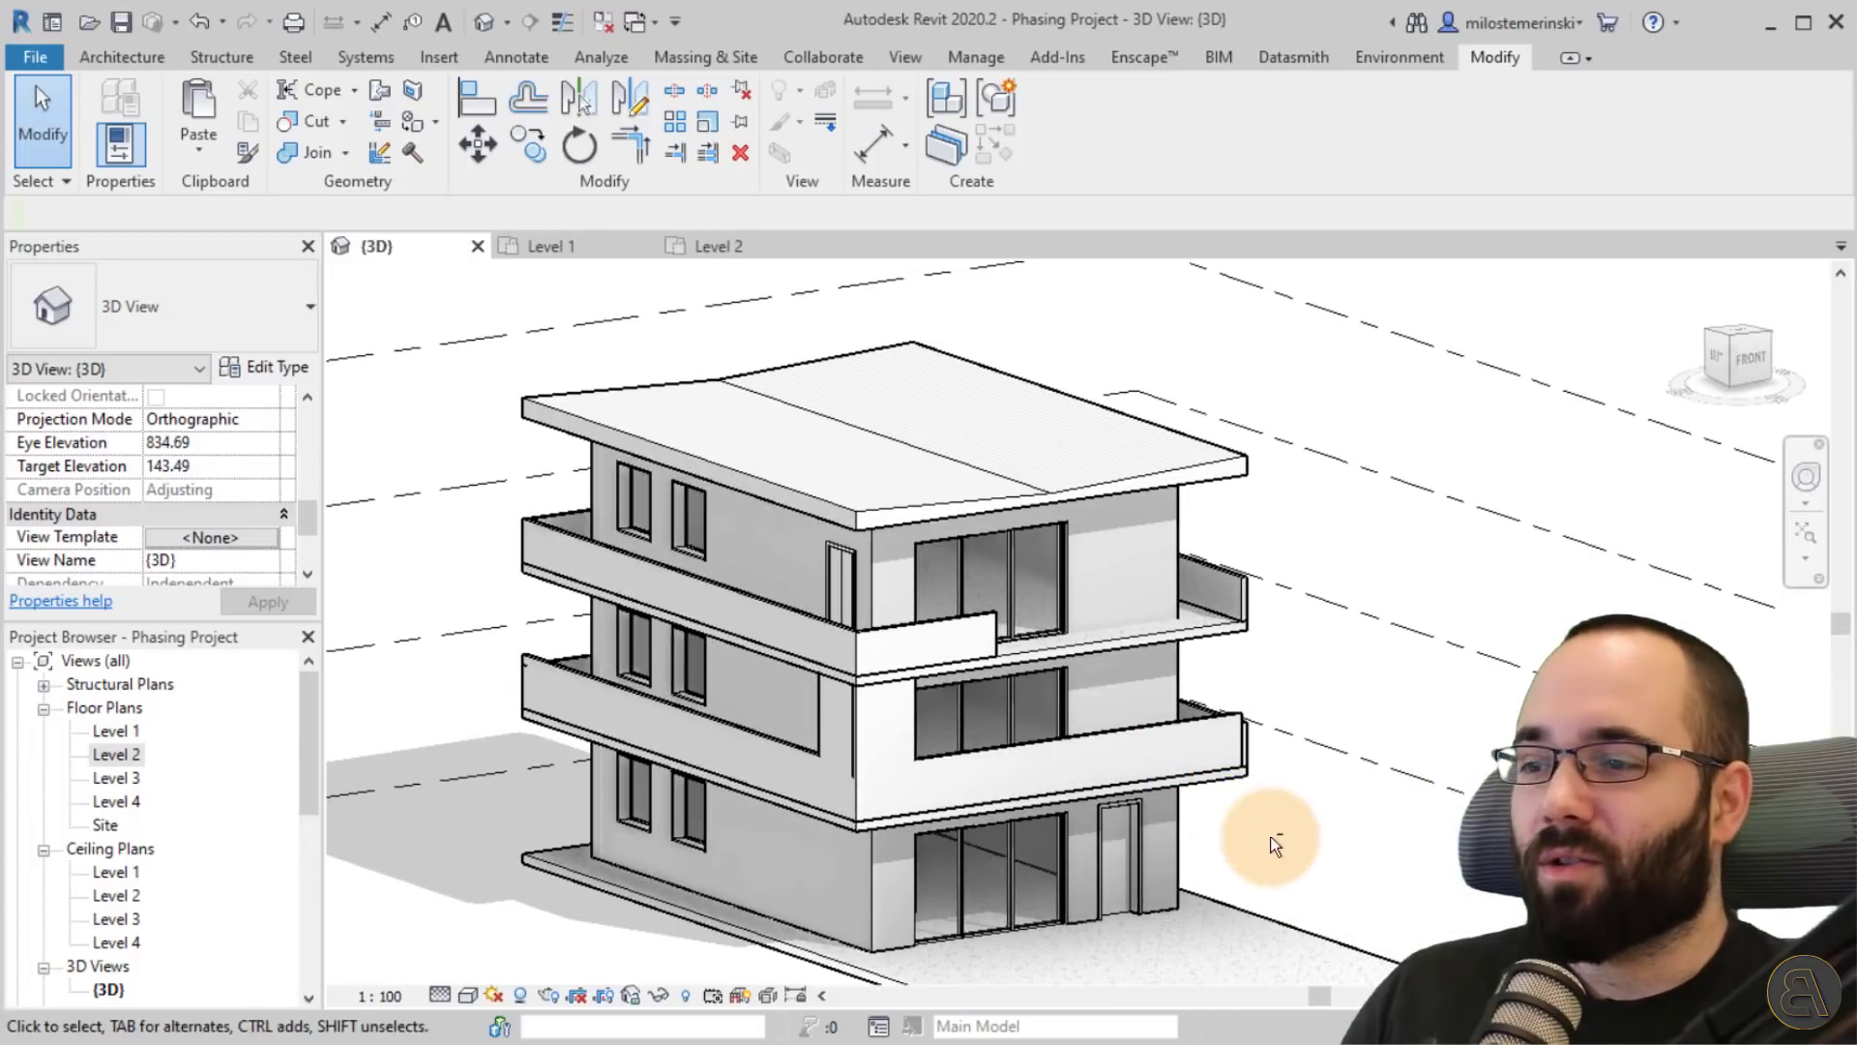
pyautogui.keyDown('shift'); pyautogui.moveTo(1273, 842); pyautogui.dragTo(1297, 870, button='middle'); pyautogui.keyUp('shift')
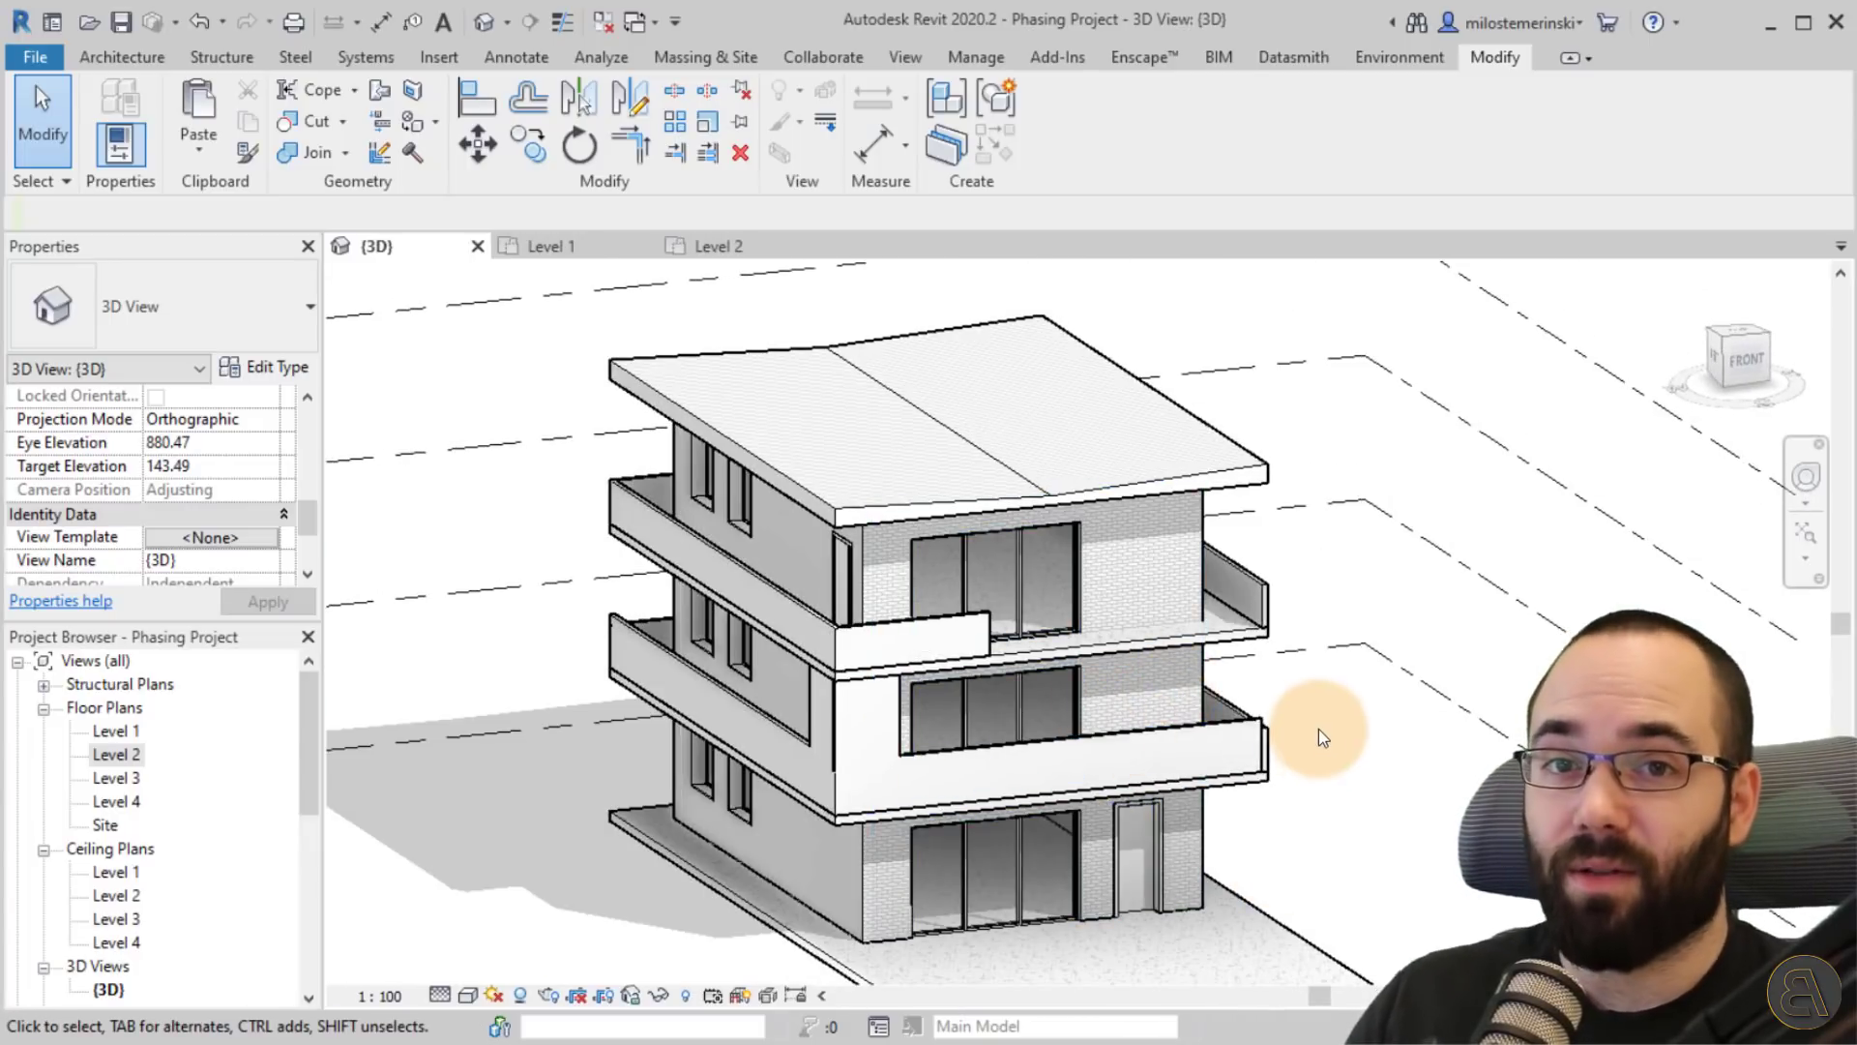
pyautogui.keyDown('shift'); pyautogui.moveTo(1367, 845); pyautogui.dragTo(1422, 880, button='middle'); pyautogui.keyUp('shift')
pyautogui.scroll(-3, 228, 523)
pyautogui.click(261, 512)
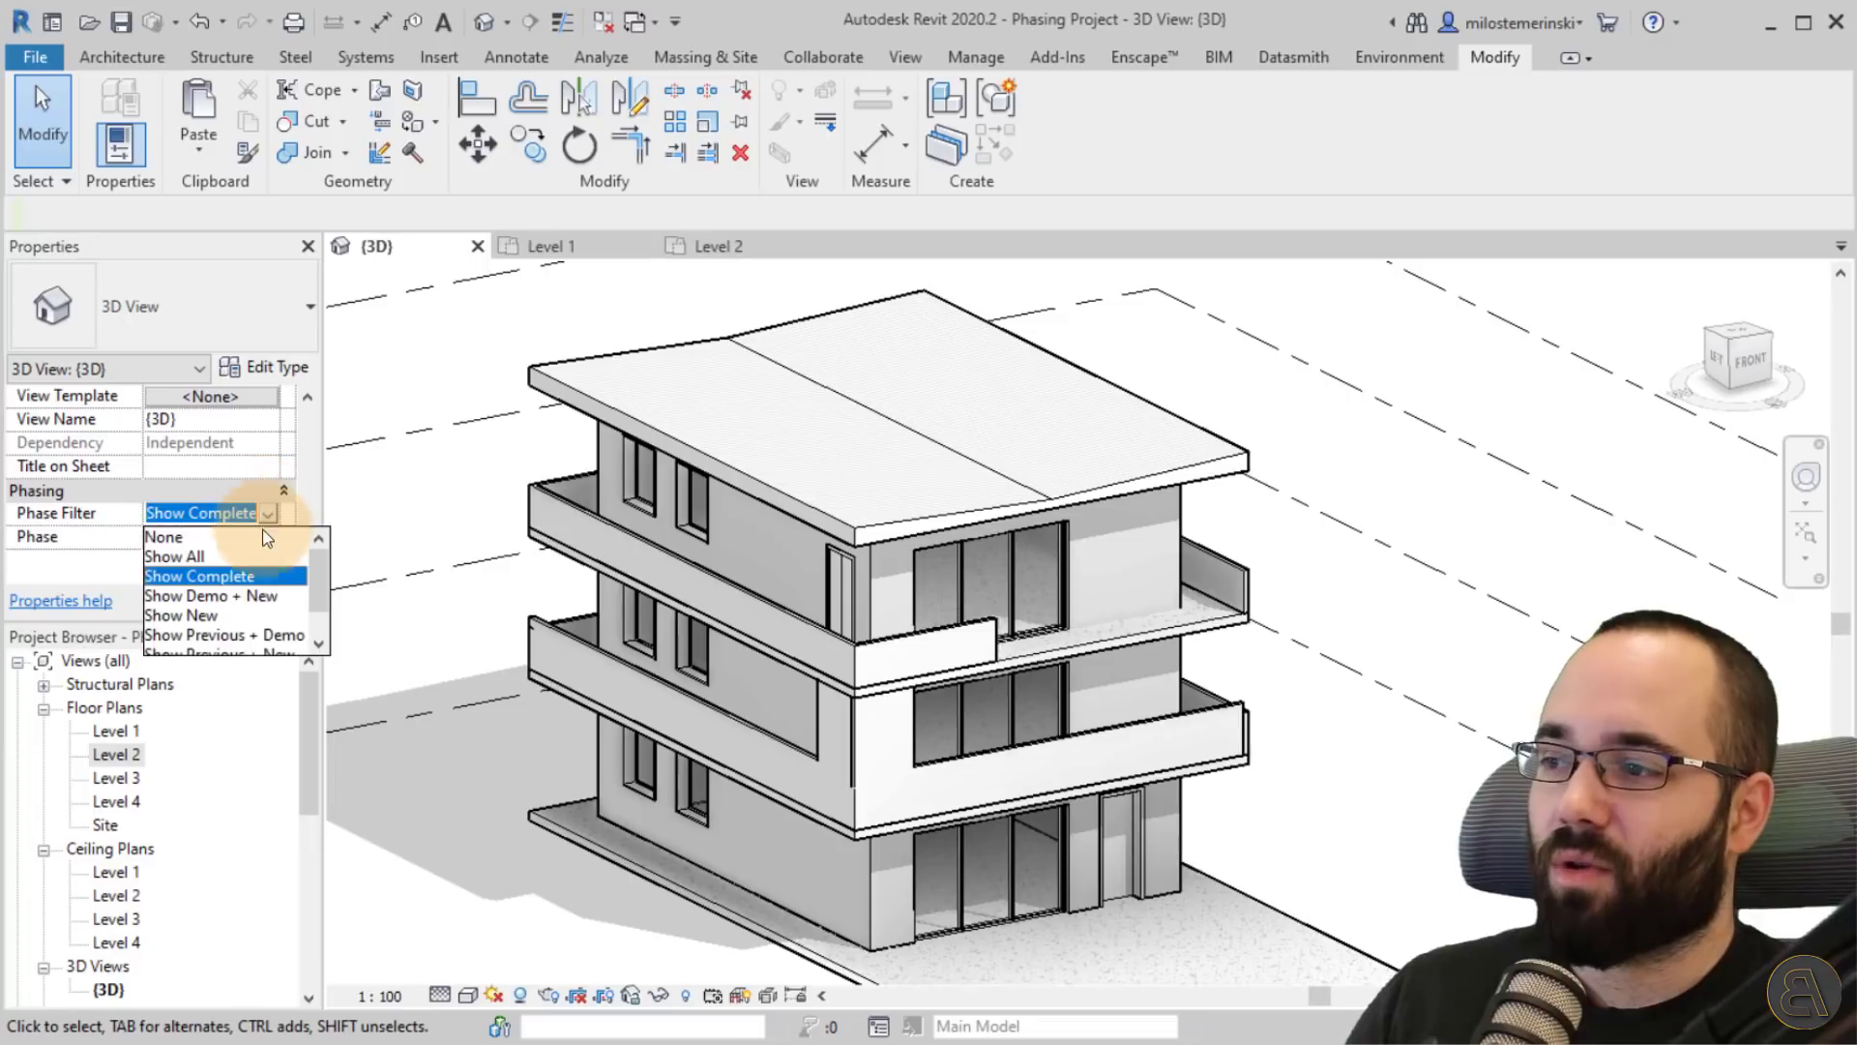
pyautogui.click(203, 557)
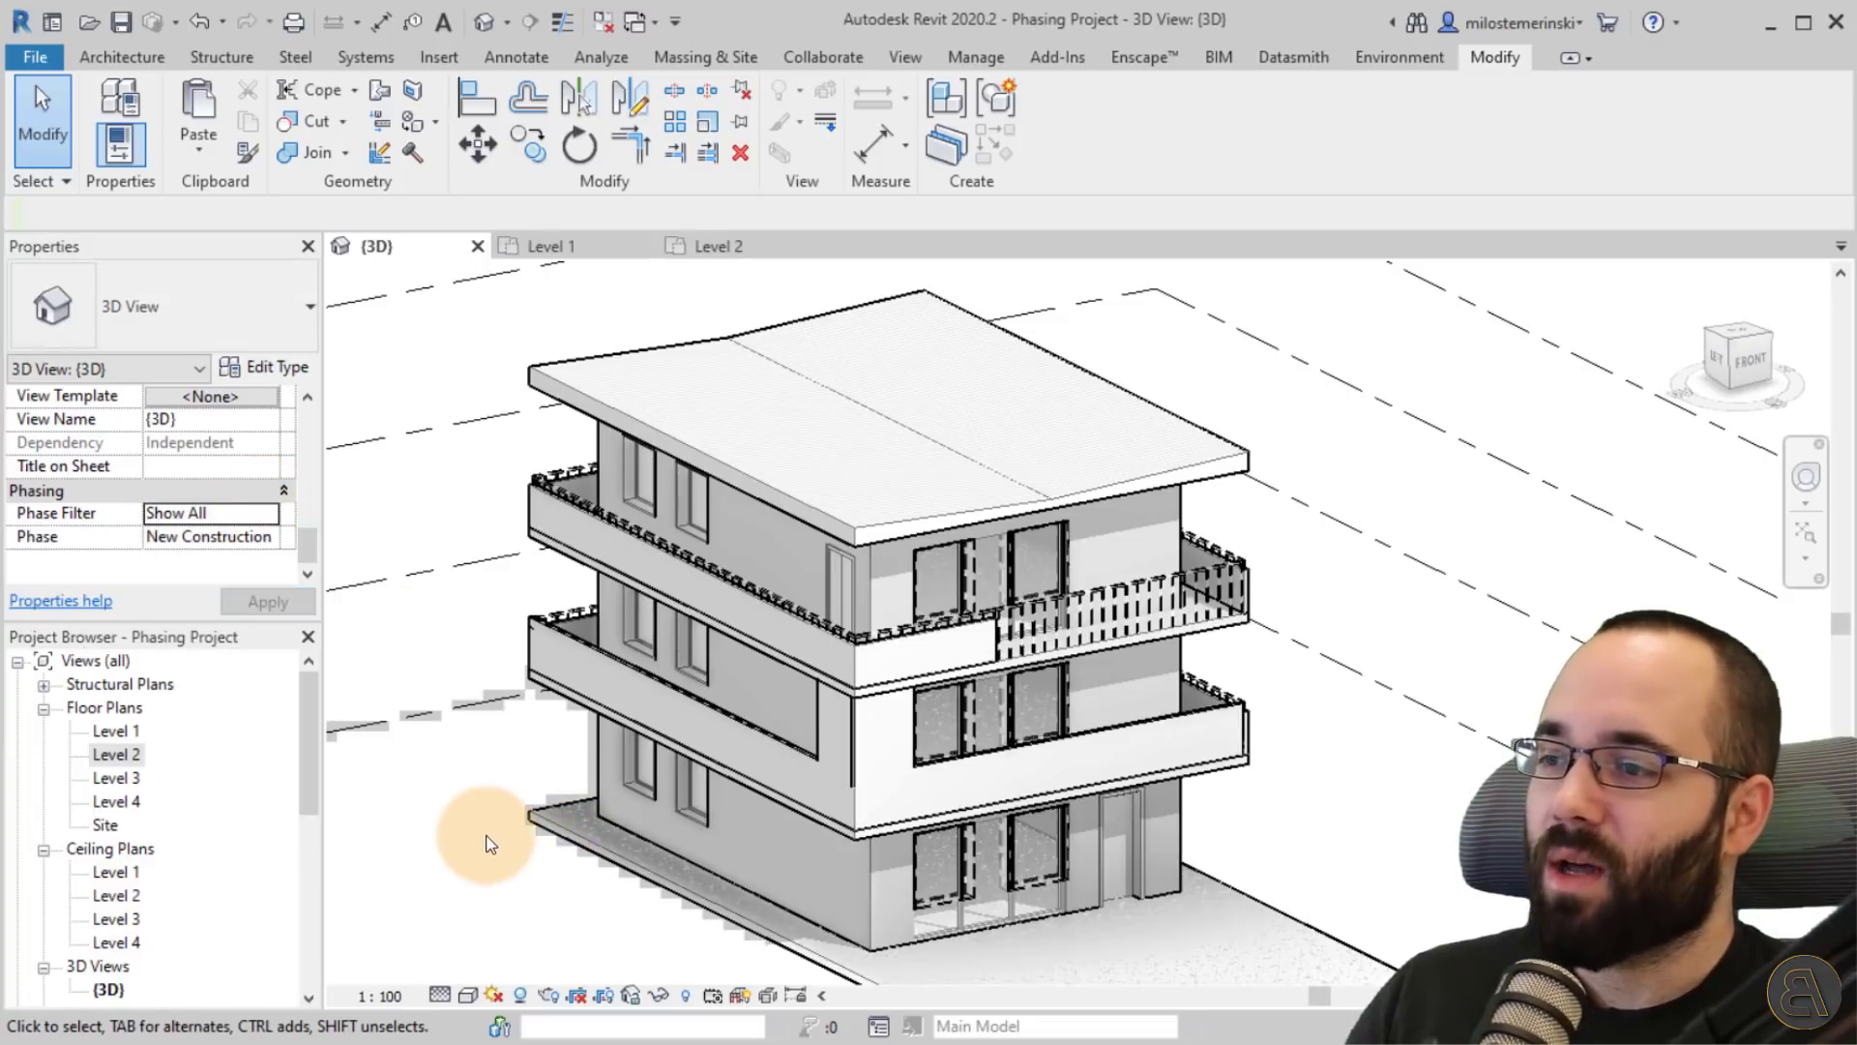
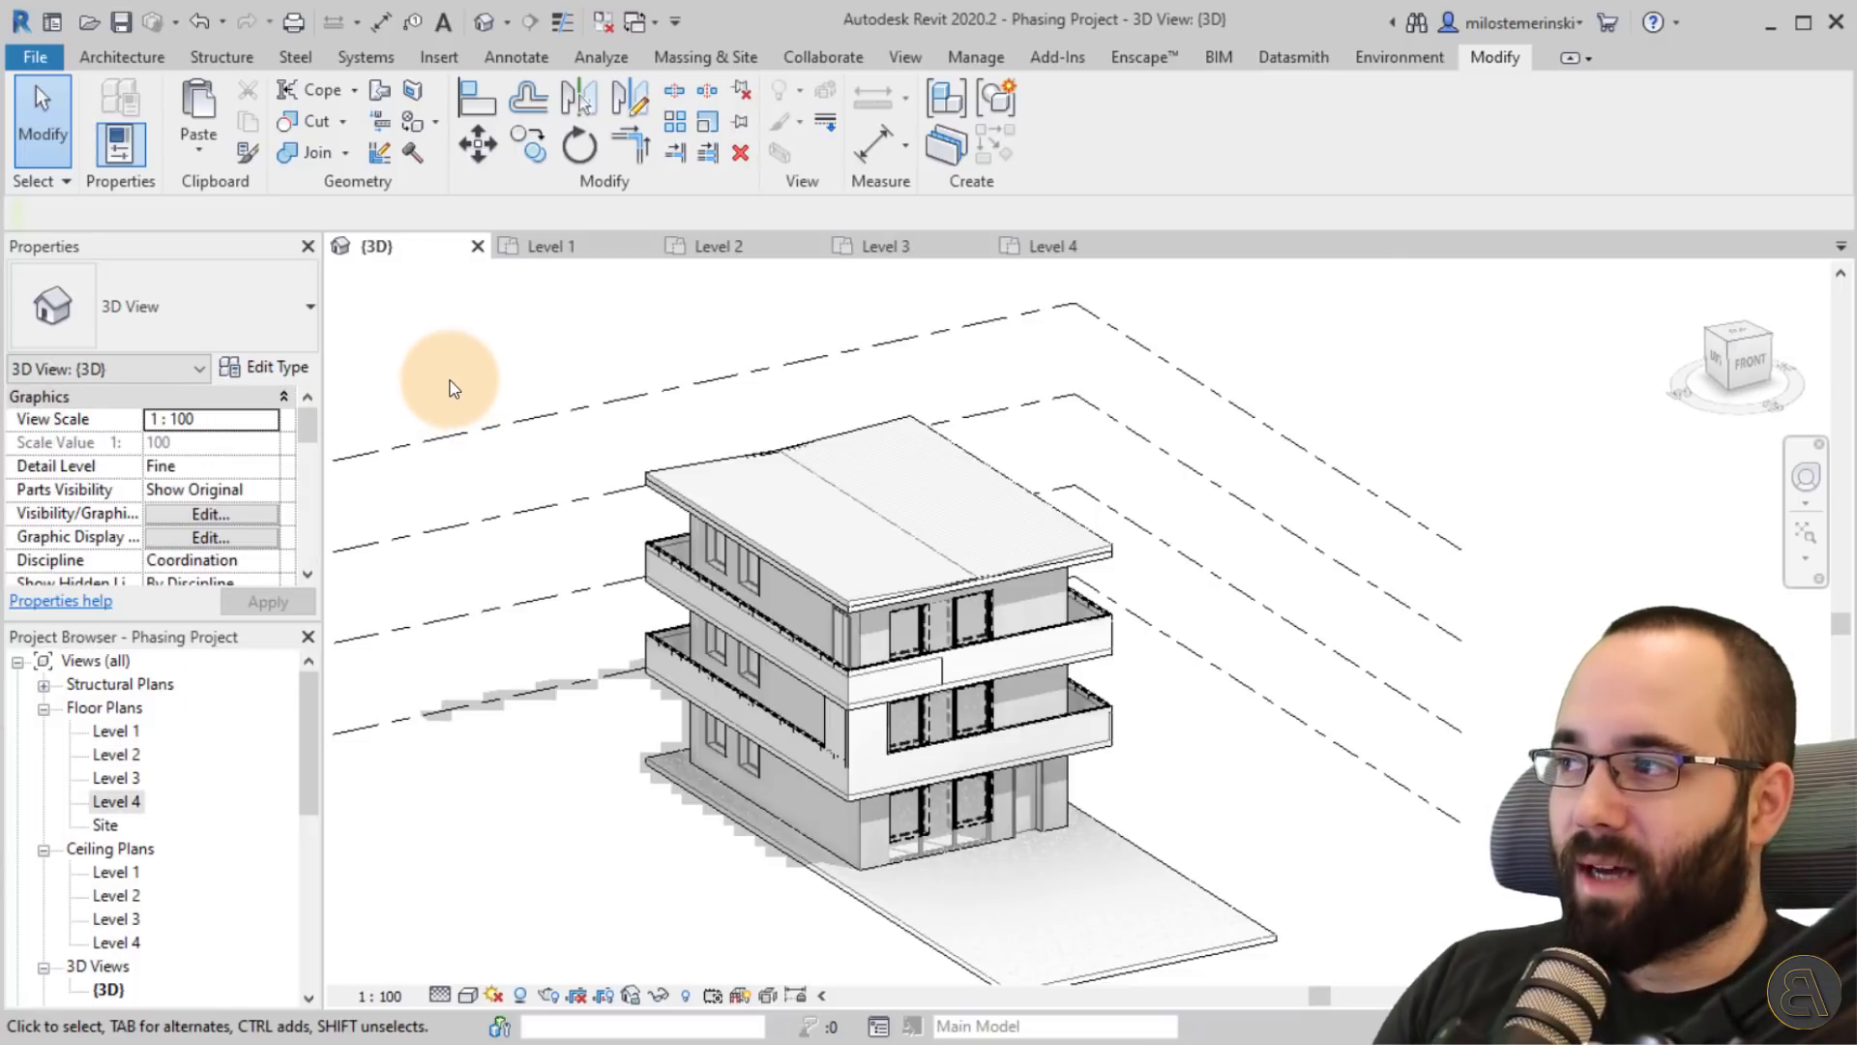
# Examine the new balcony walls around the building, ending at the upper front corner.
pyautogui.keyDown('shift'); pyautogui.moveTo(857, 717); pyautogui.dragTo(1172, 754, button='middle'); pyautogui.keyUp('shift')
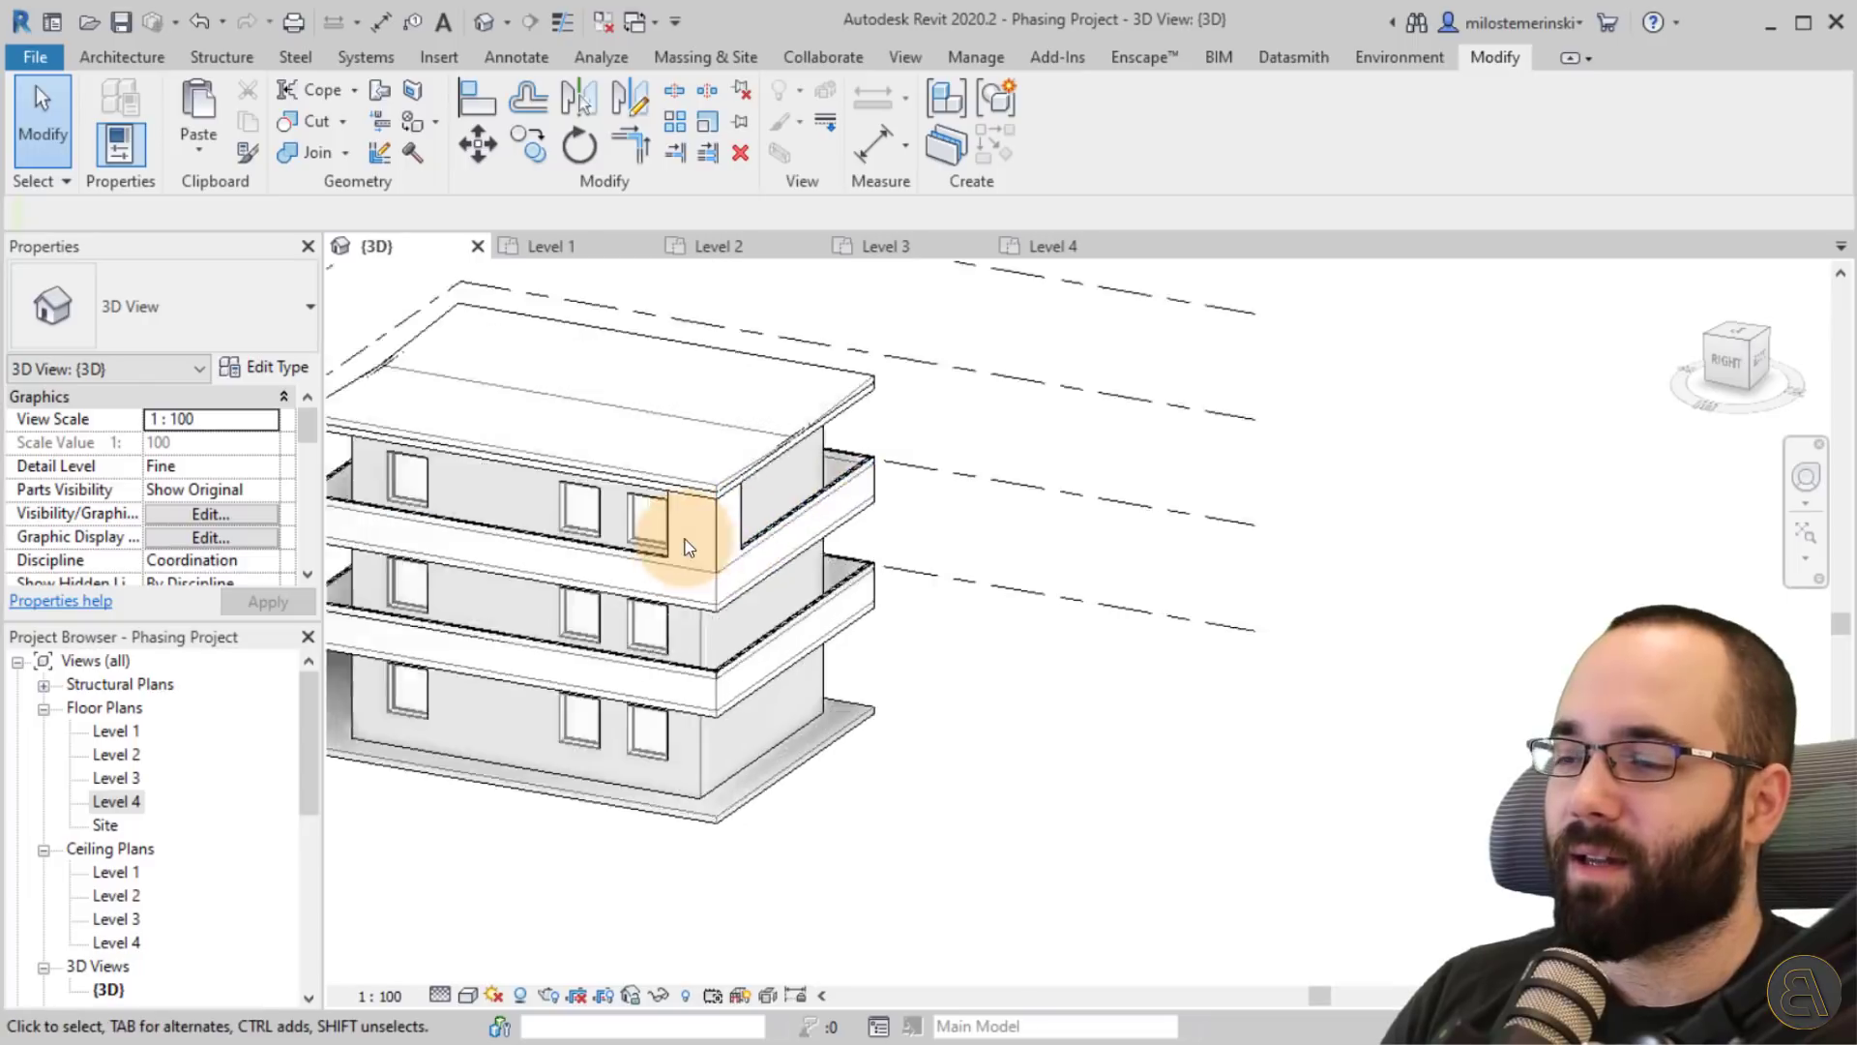
pyautogui.scroll(3, 698, 532)
pyautogui.scroll(-4, 698, 551)
pyautogui.keyDown('shift'); pyautogui.moveTo(684, 635); pyautogui.dragTo(1201, 805, button='middle'); pyautogui.keyUp('shift')
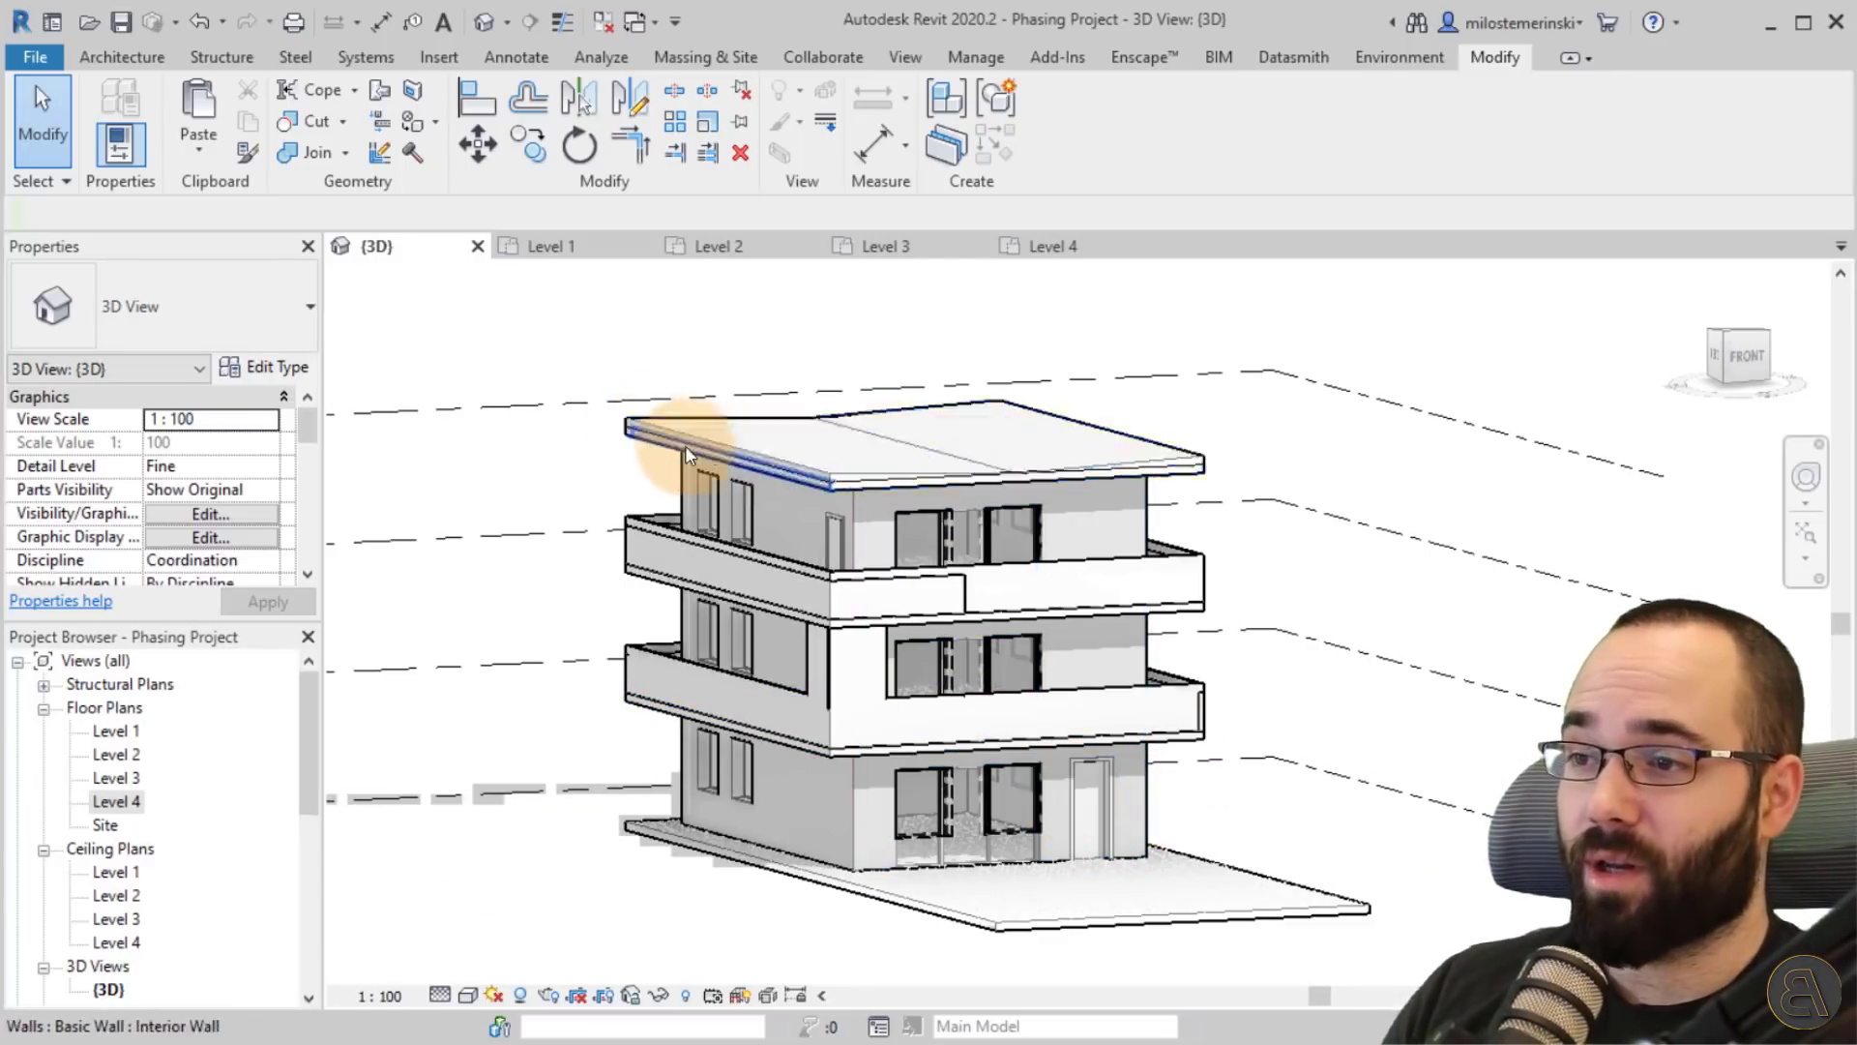
pyautogui.scroll(3, 958, 580)
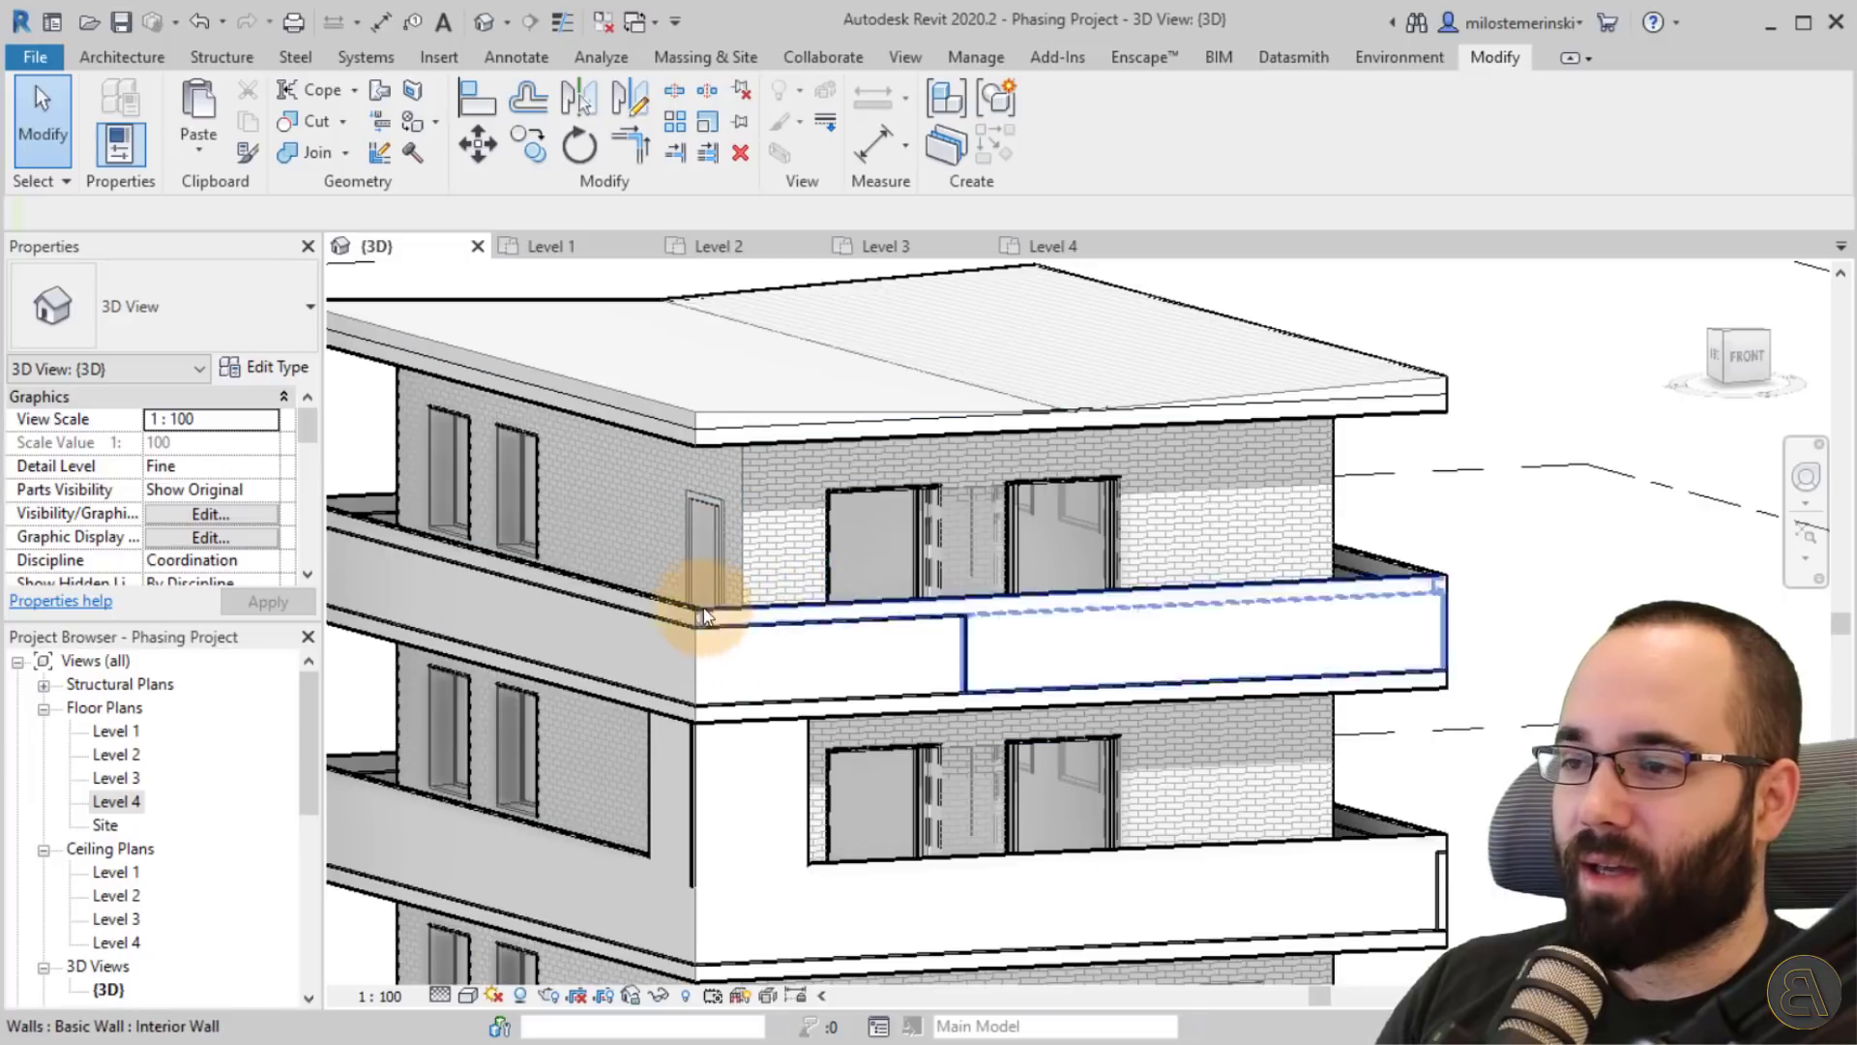
# Select the chain of four roof-edge walls on Level 4 and set their unconnected height to 100.
pyautogui.press('Tab')
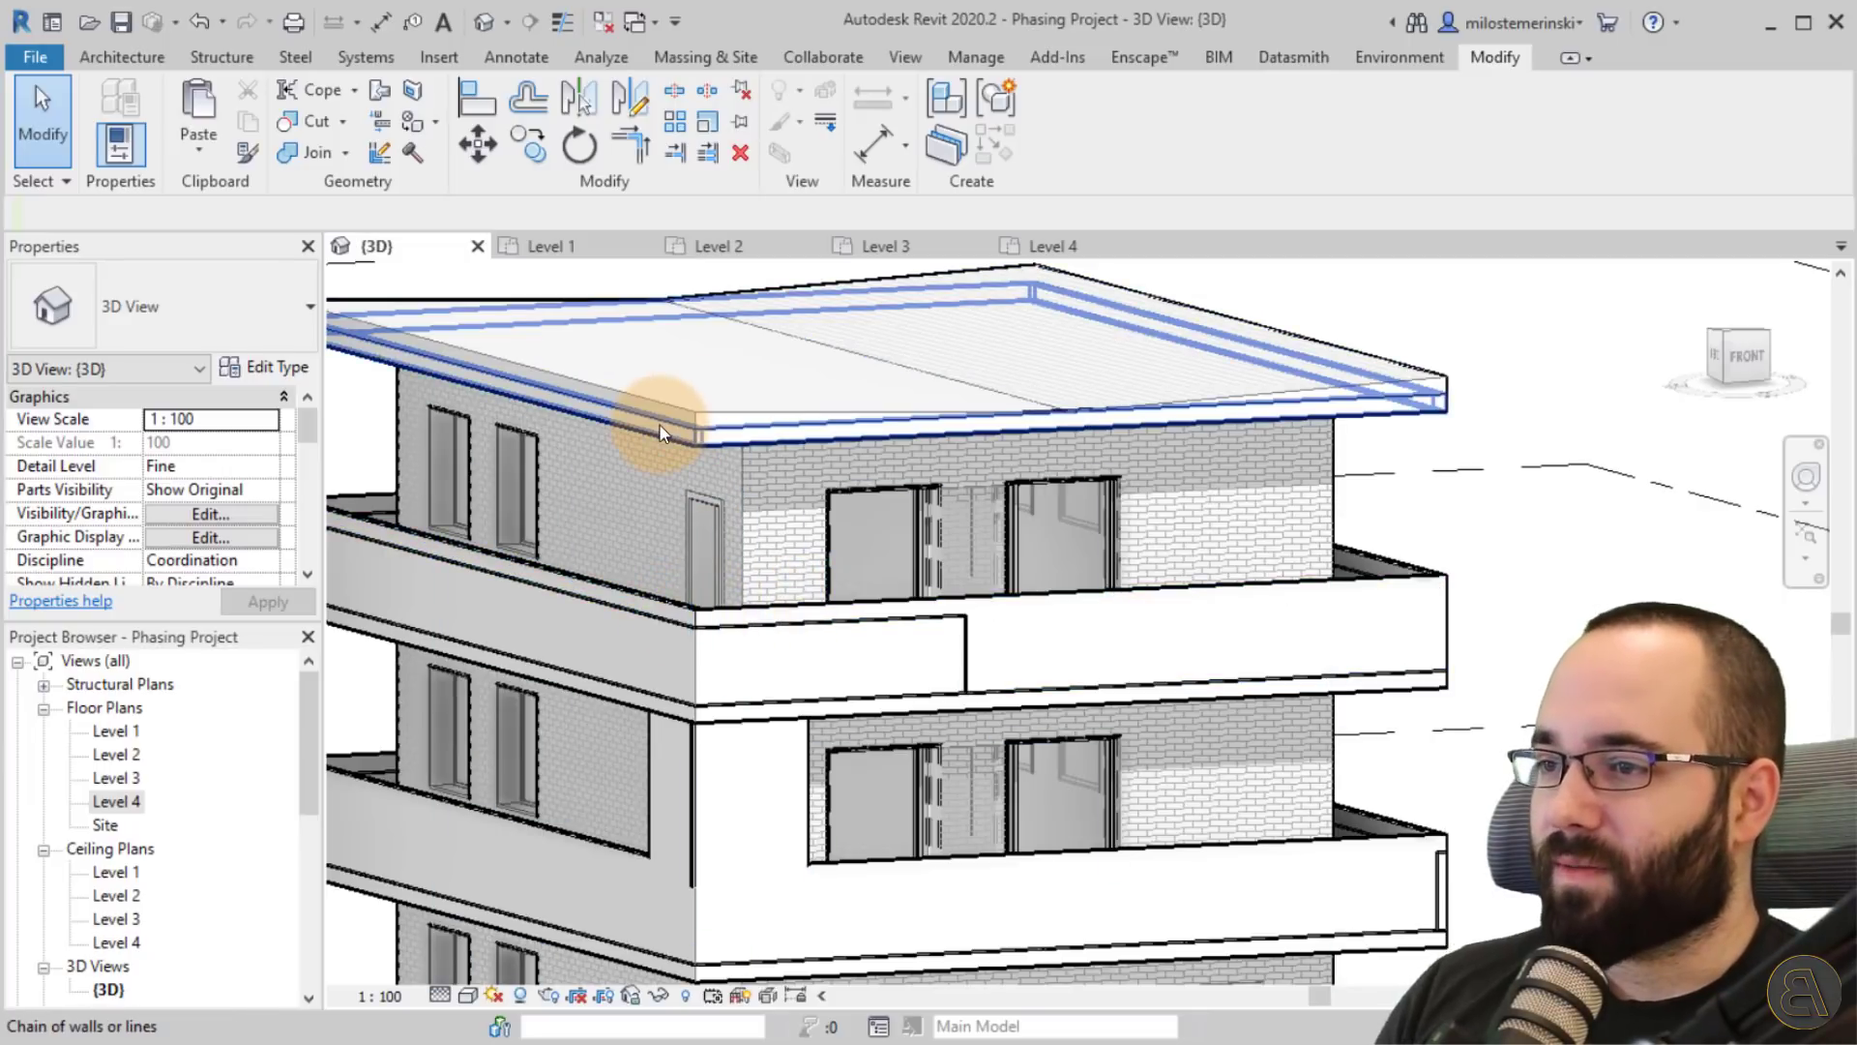
pyautogui.click(660, 419)
pyautogui.keyDown('shift'); pyautogui.moveTo(862, 377); pyautogui.dragTo(926, 469, button='middle'); pyautogui.keyUp('shift')
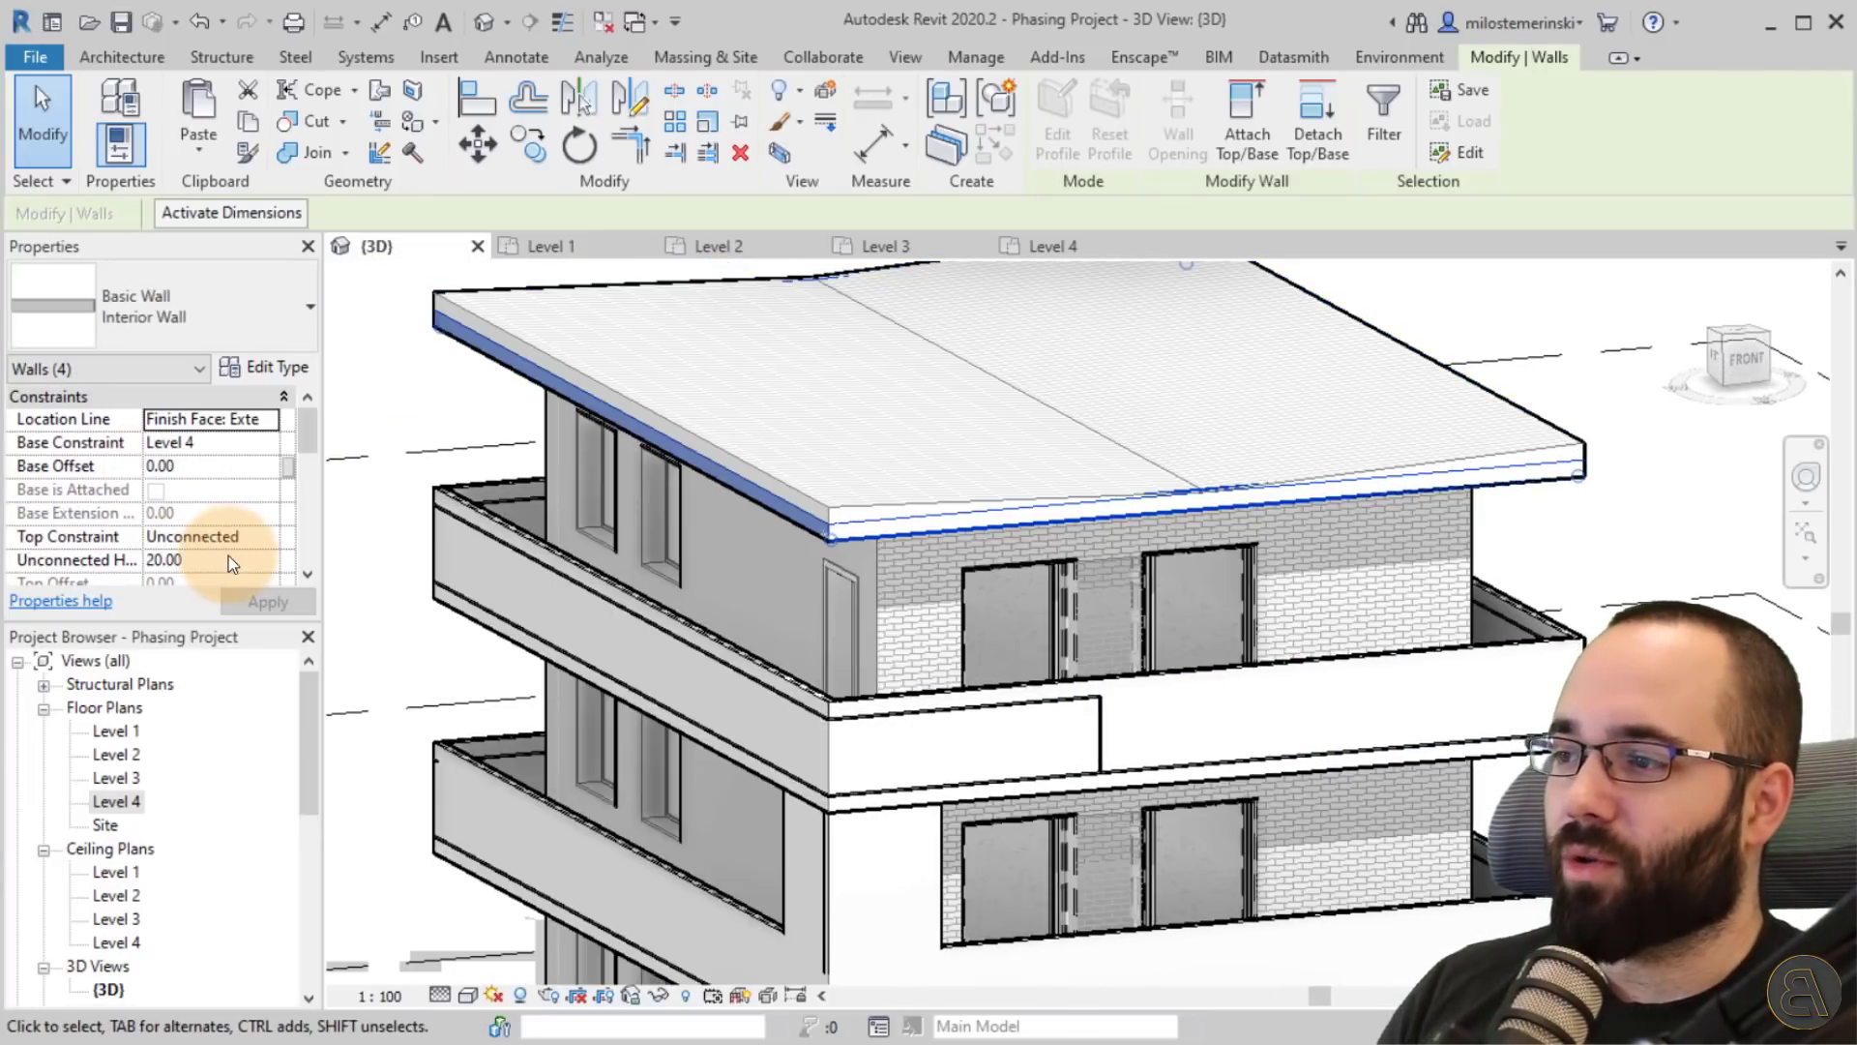
pyautogui.write('100')
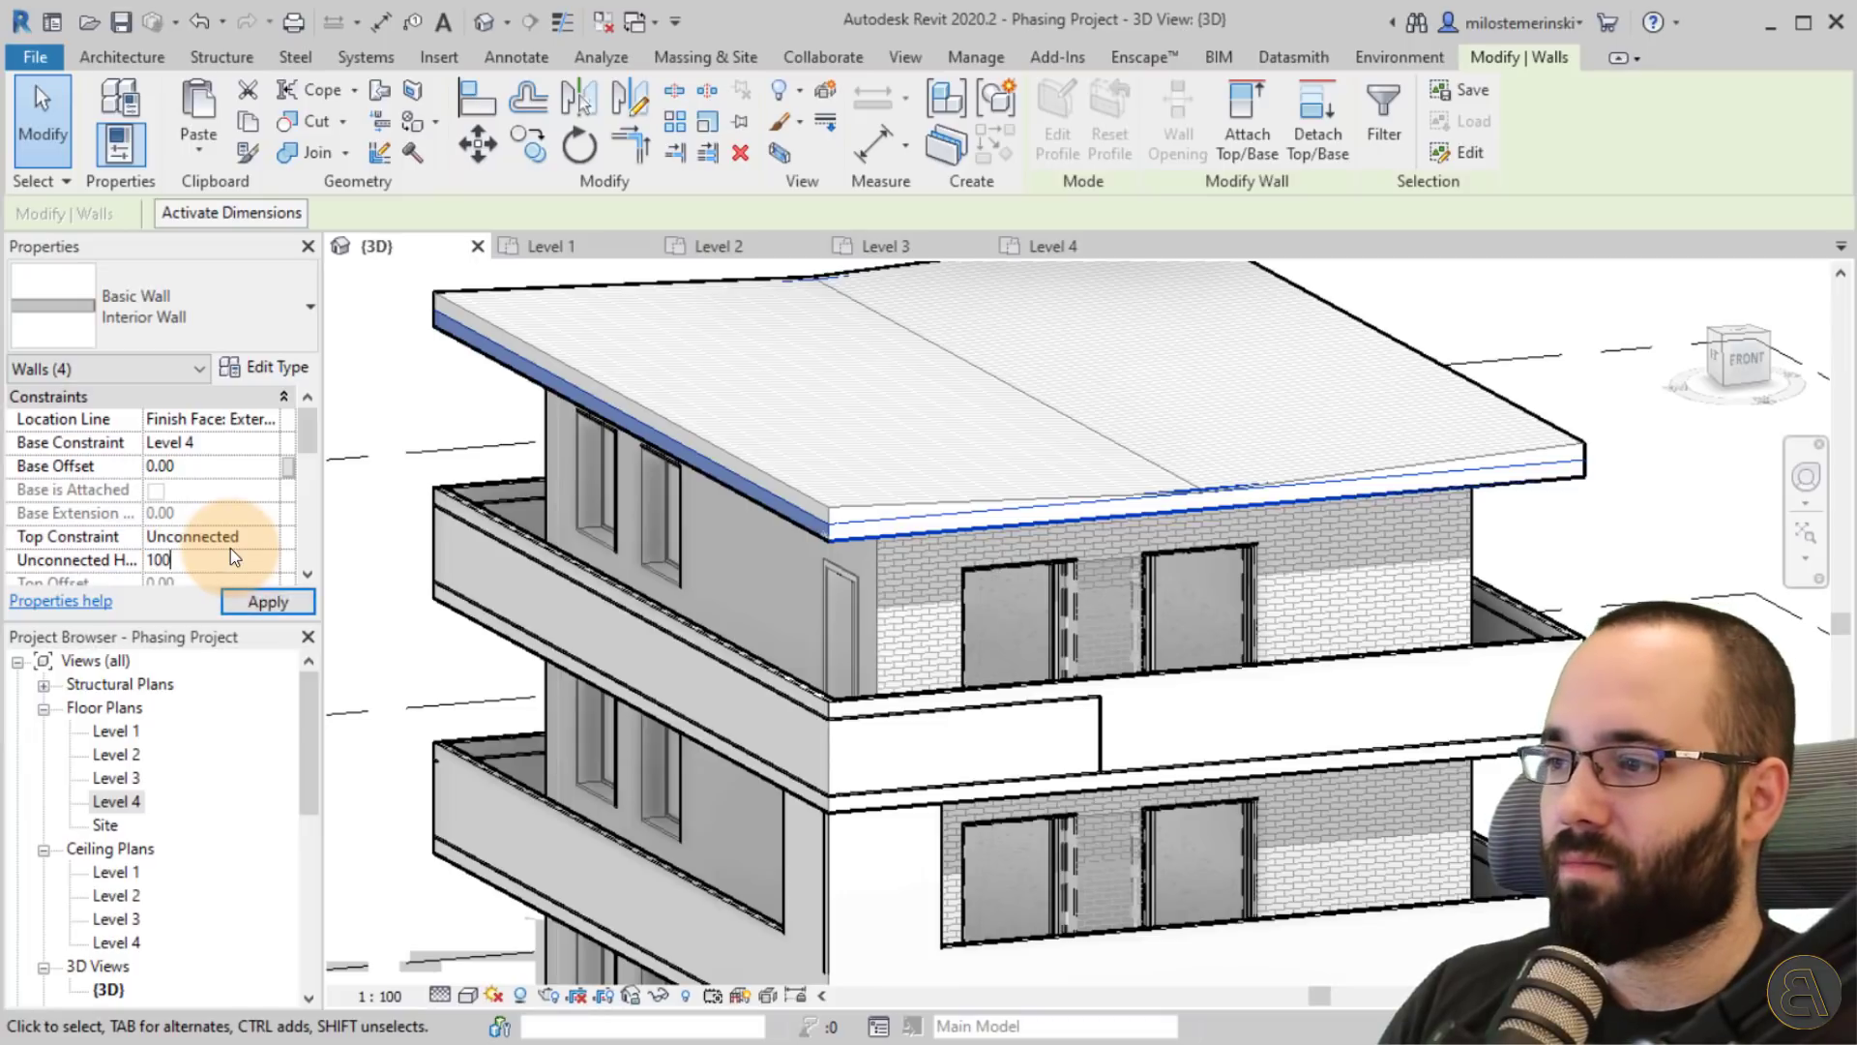
pyautogui.scroll(-3, 998, 517)
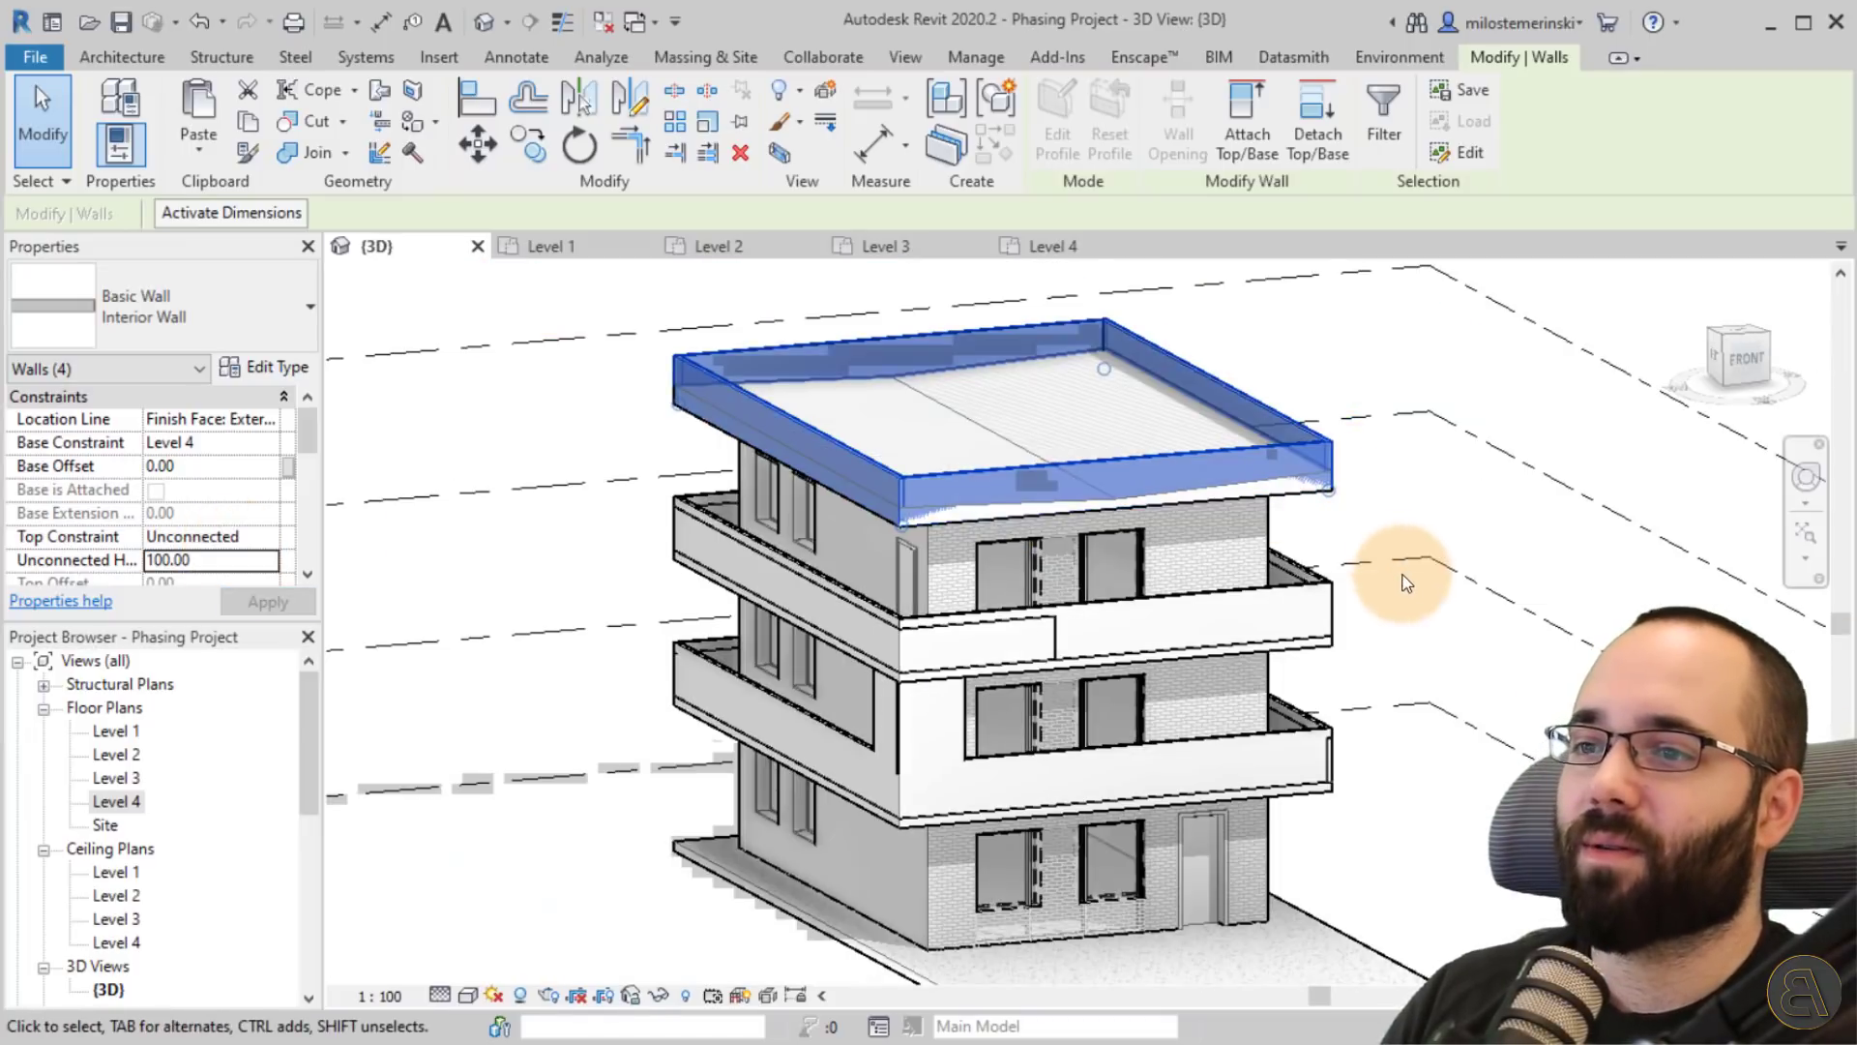
pyautogui.click(1385, 510)
# Reselect the four roof-edge walls and settle their unconnected height at 110 after trying 120.
pyautogui.keyDown('shift'); pyautogui.moveTo(1418, 544); pyautogui.dragTo(1175, 412, button='middle'); pyautogui.keyUp('shift')
pyautogui.press('Tab')
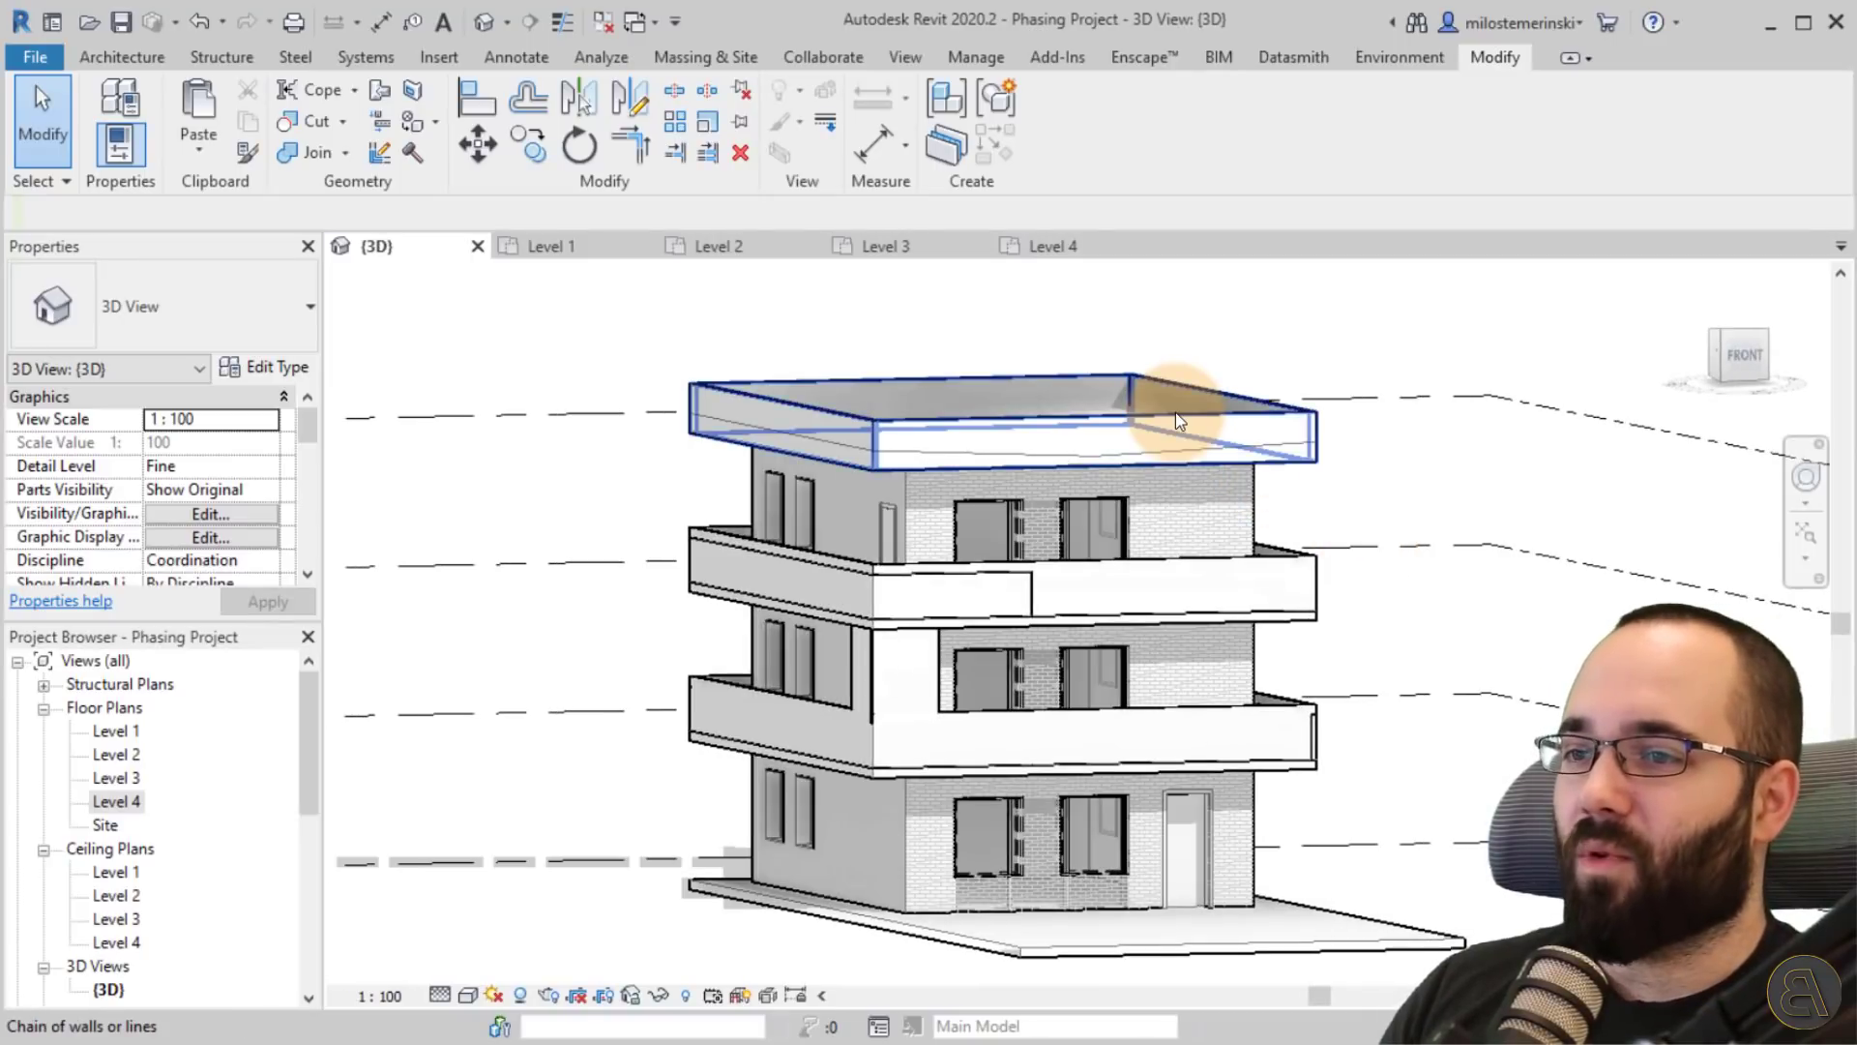
pyautogui.click(1175, 412)
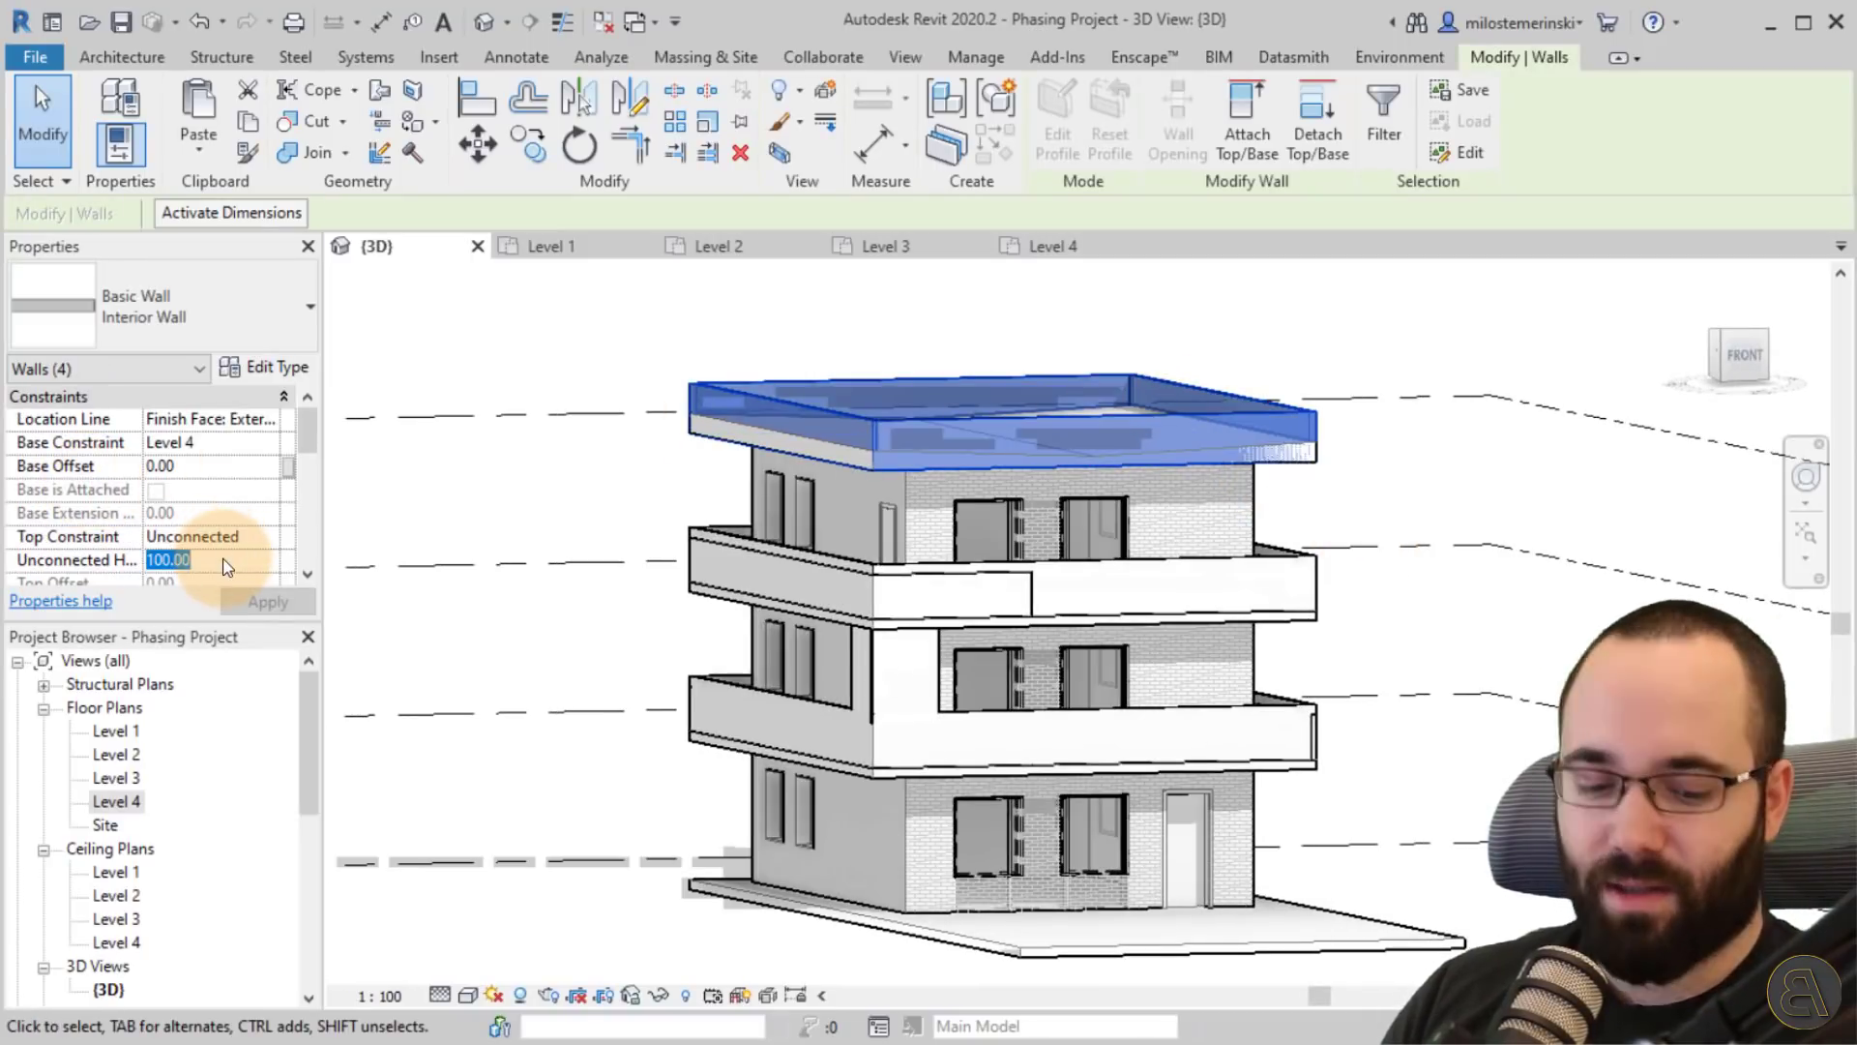
pyautogui.moveTo(1426, 610)
pyautogui.keyDown('shift'); pyautogui.mouseDown(button='middle')
pyautogui.moveTo(1326, 562)
pyautogui.moveTo(1351, 600)
pyautogui.moveTo(1413, 621)
pyautogui.mouseUp(button='middle'); pyautogui.keyUp('shift')
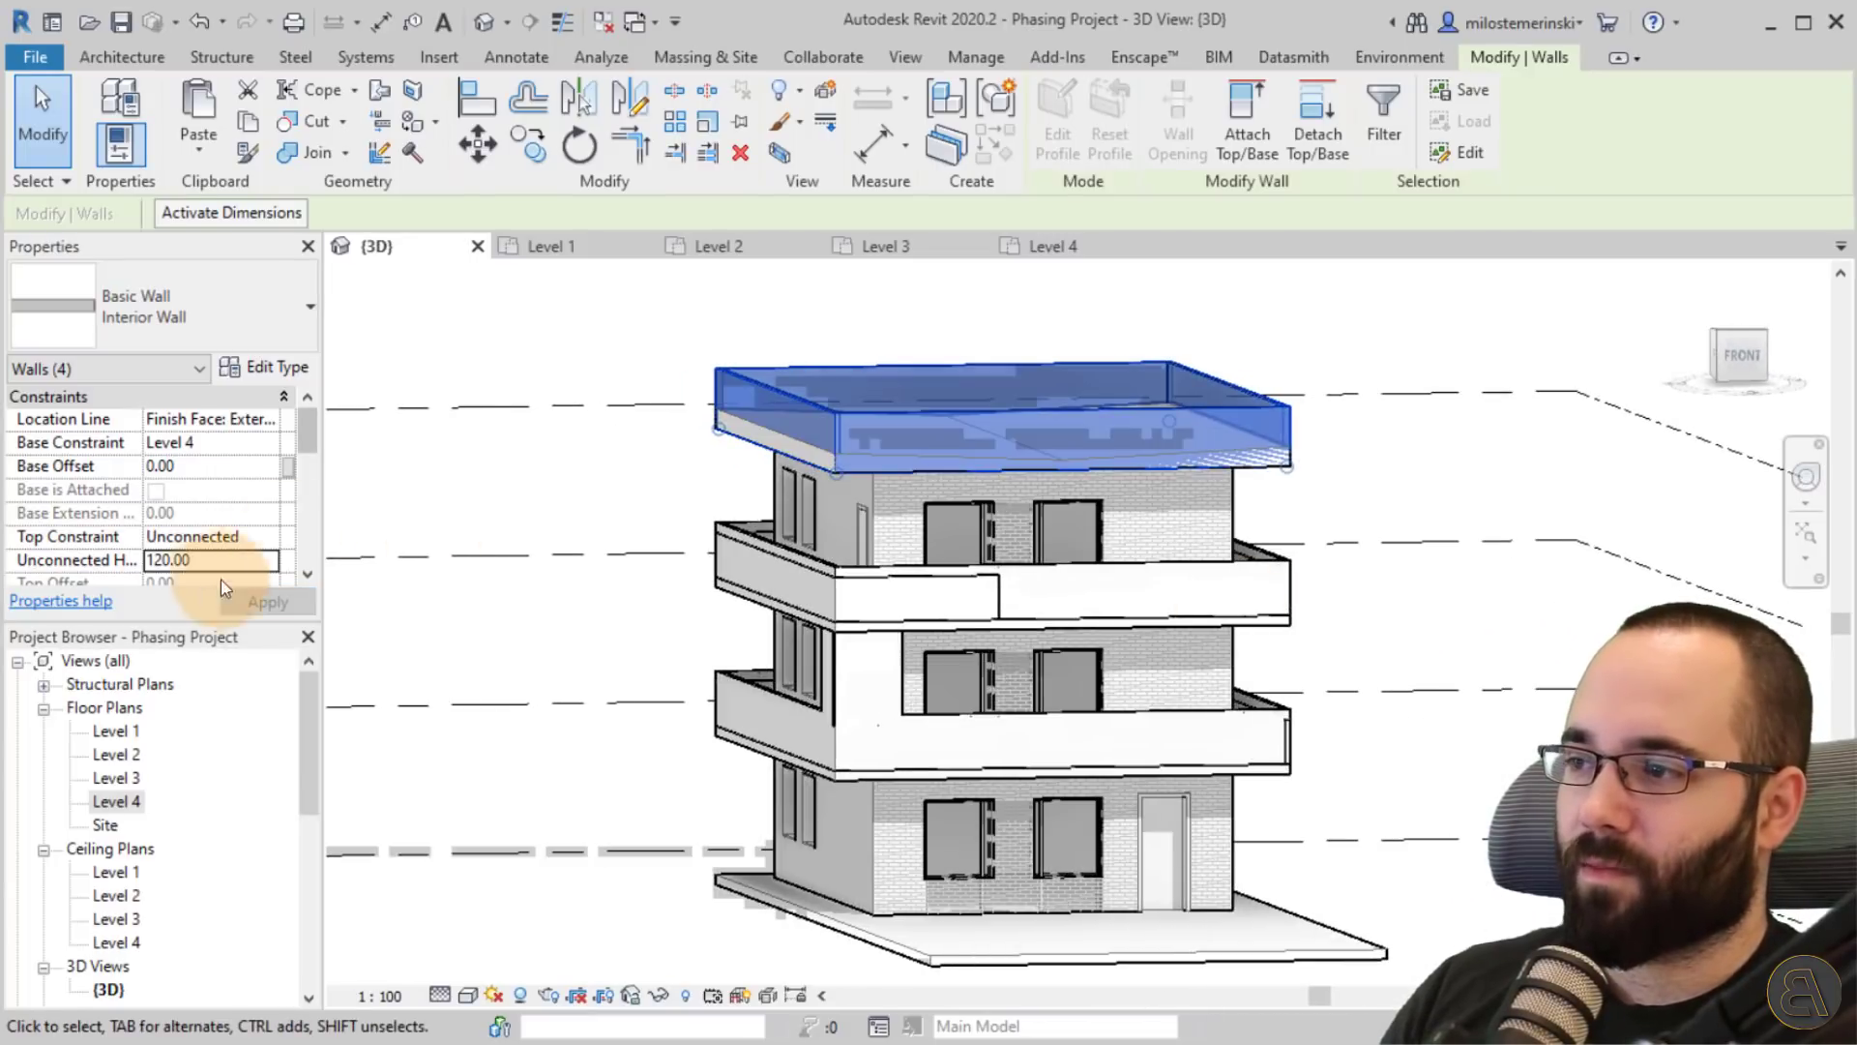
pyautogui.write('110')
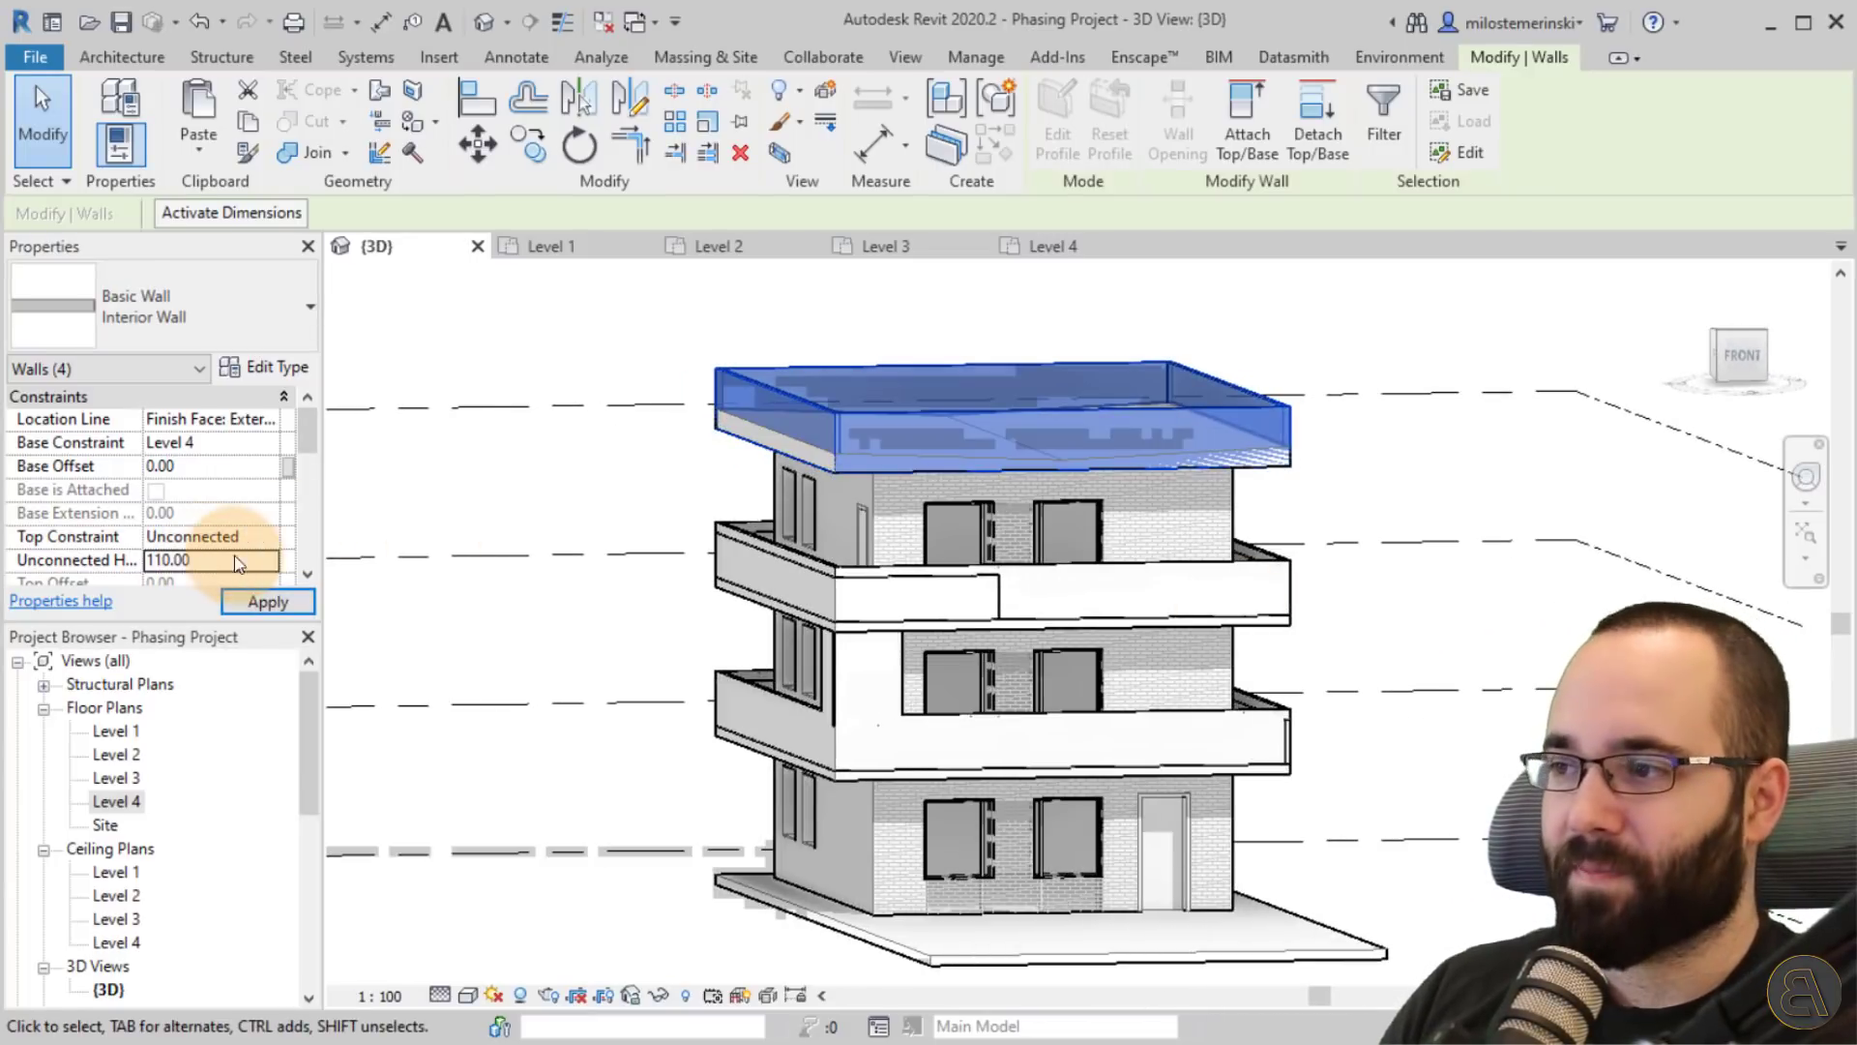
pyautogui.click(1443, 600)
# Join the lower and upper wall pieces on the front side of the Level 3 balcony.
pyautogui.keyDown('shift'); pyautogui.moveTo(1443, 600); pyautogui.dragTo(1509, 757, button='middle'); pyautogui.keyUp('shift')
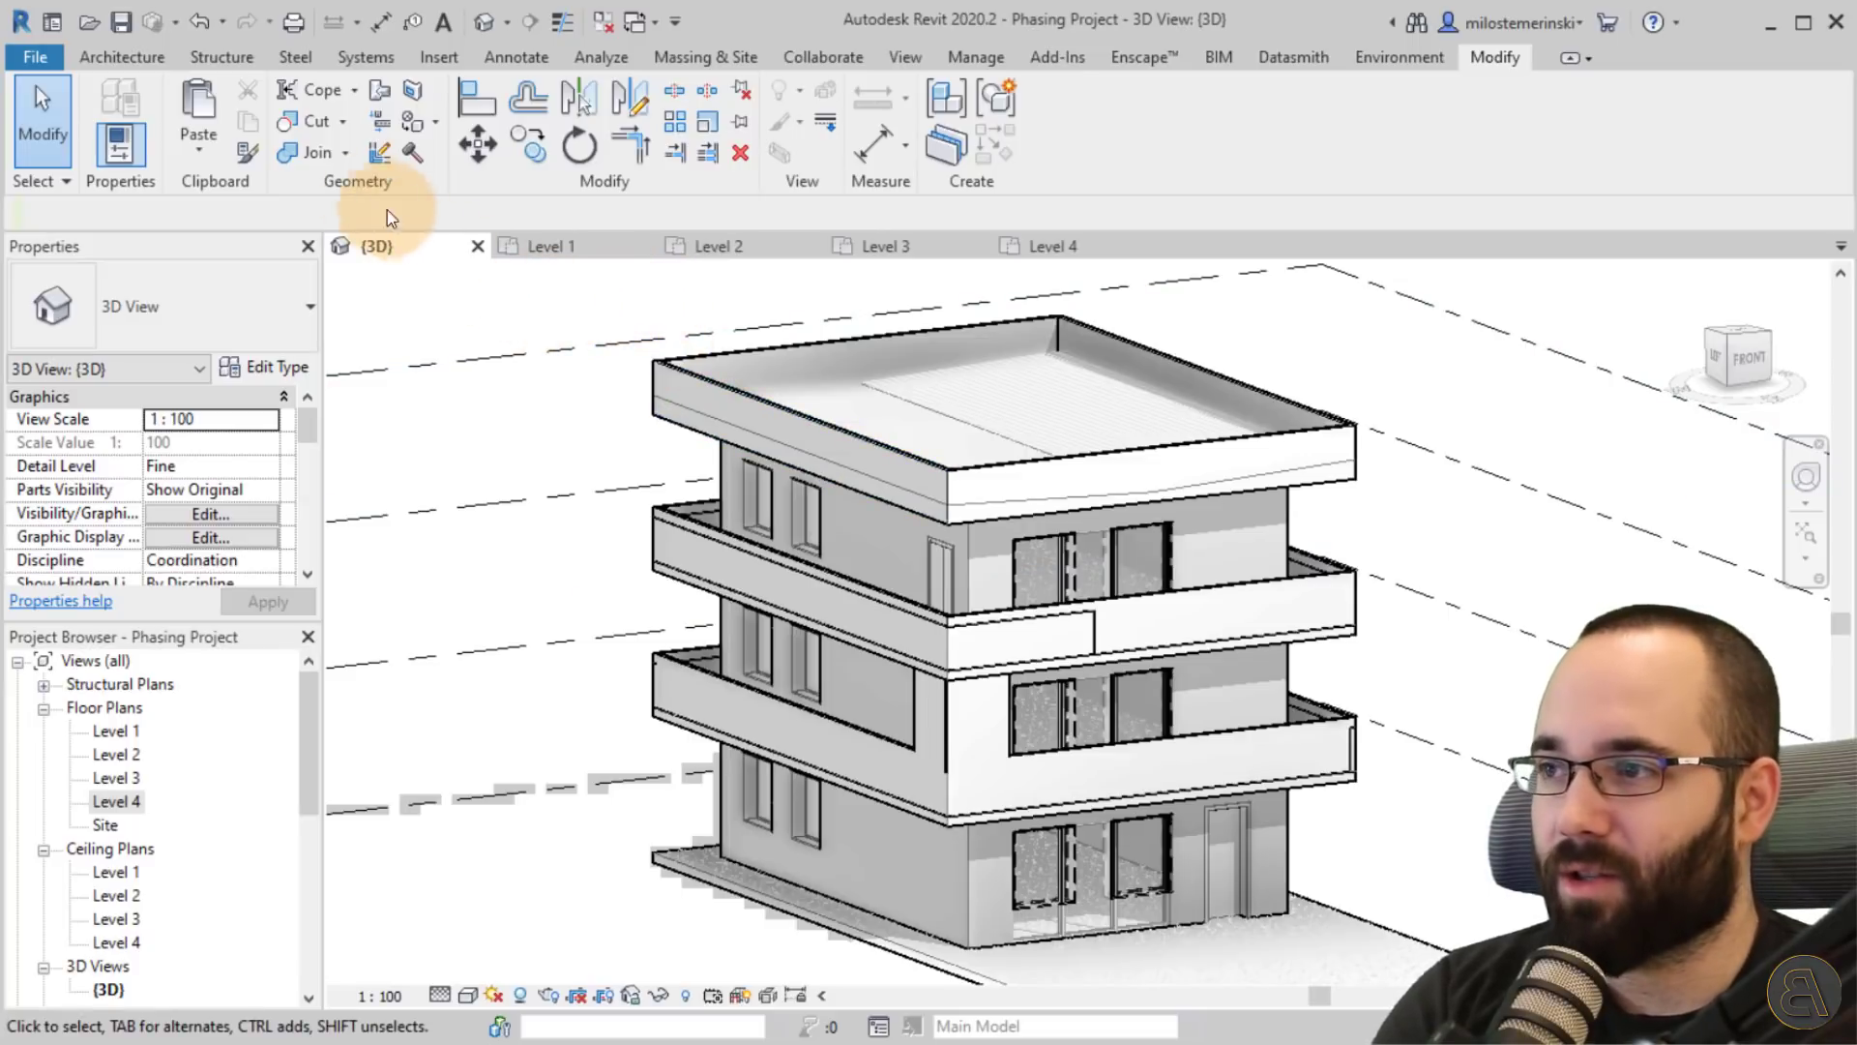
pyautogui.click(290, 152)
pyautogui.scroll(5, 1077, 630)
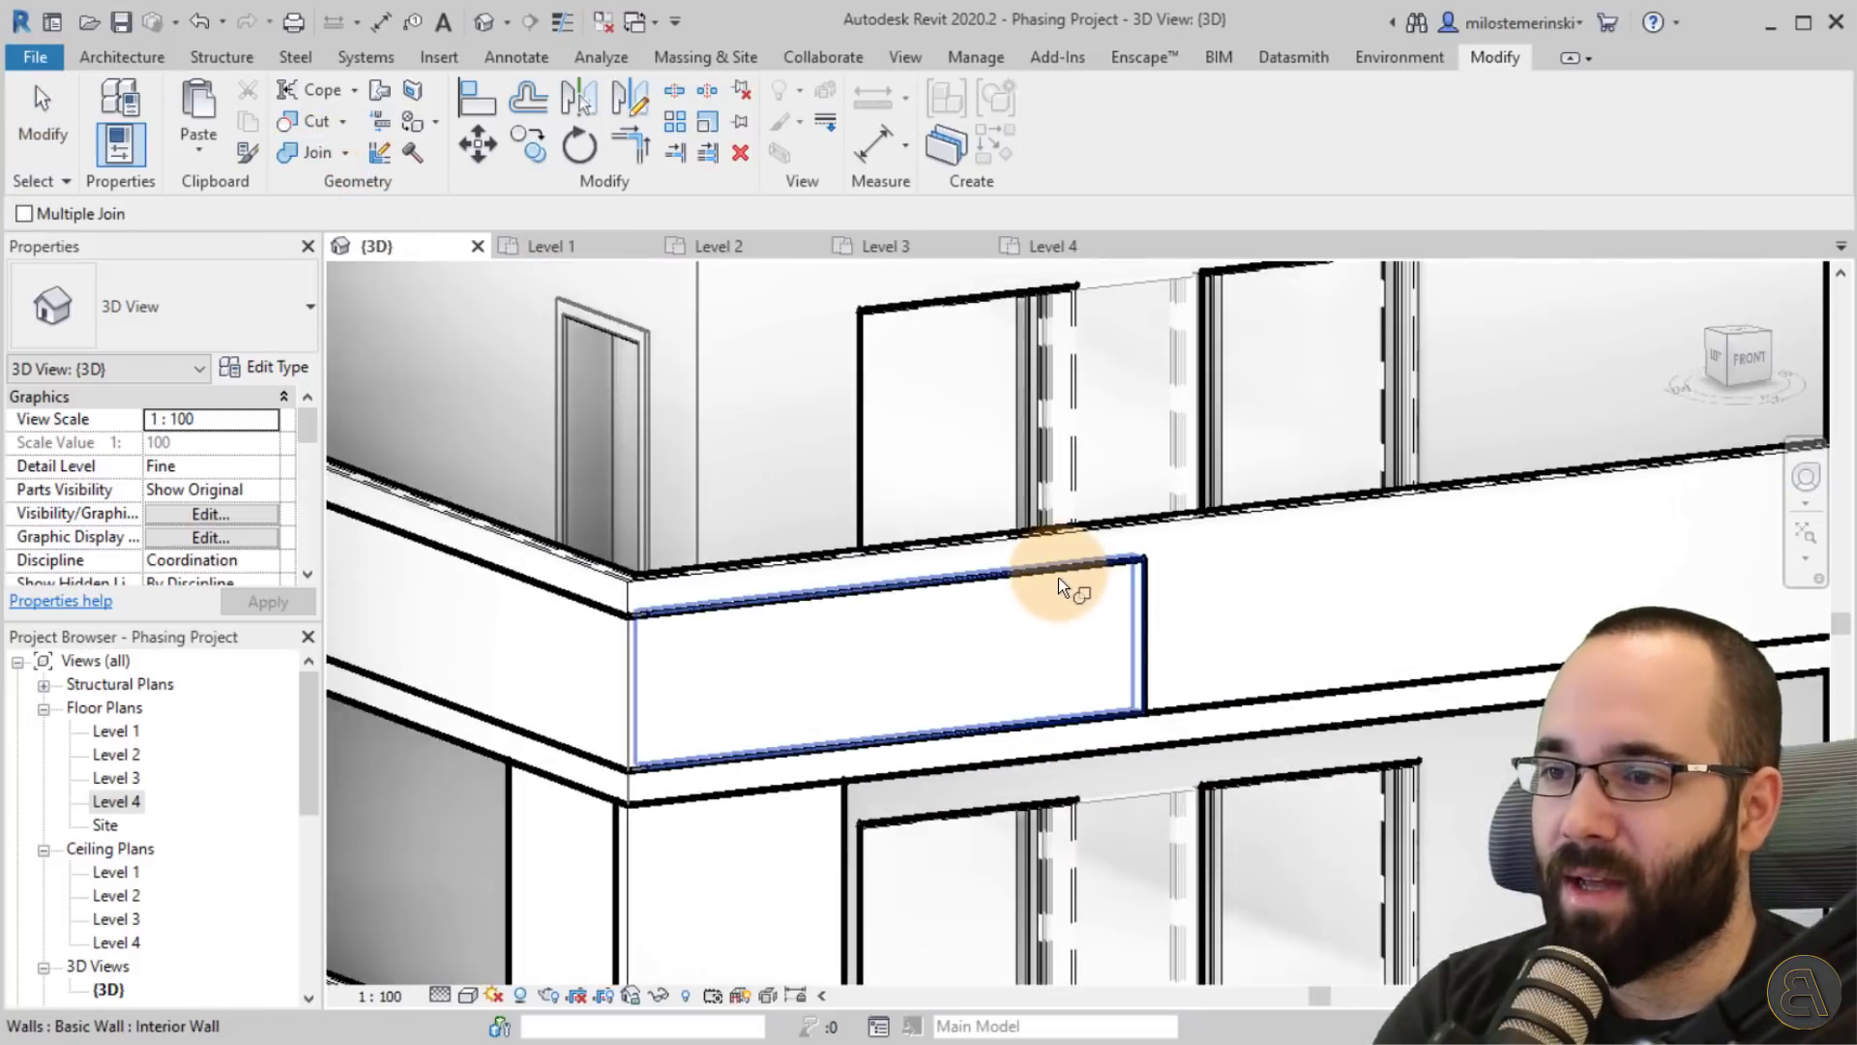
pyautogui.click(1058, 577)
pyautogui.click(1039, 538)
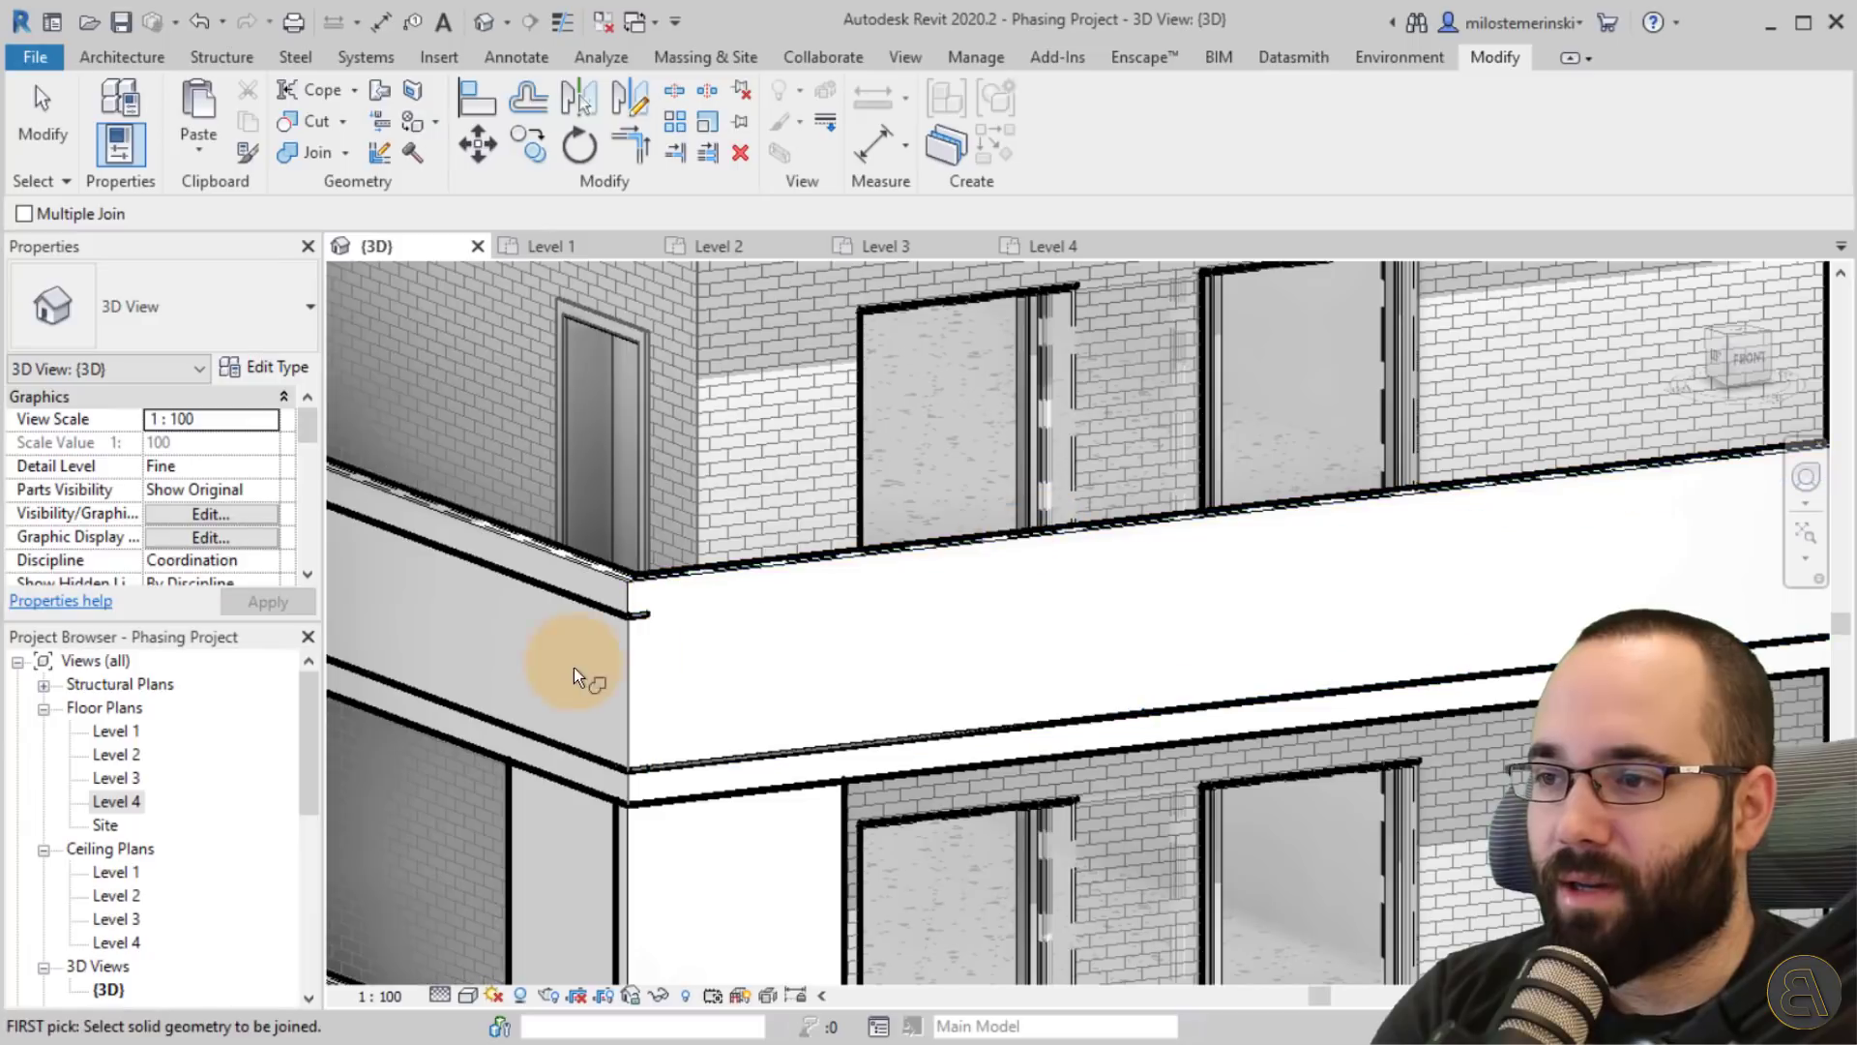
# Join the balcony wall pieces on the back side of Level 3.
pyautogui.scroll(-5, 709, 651)
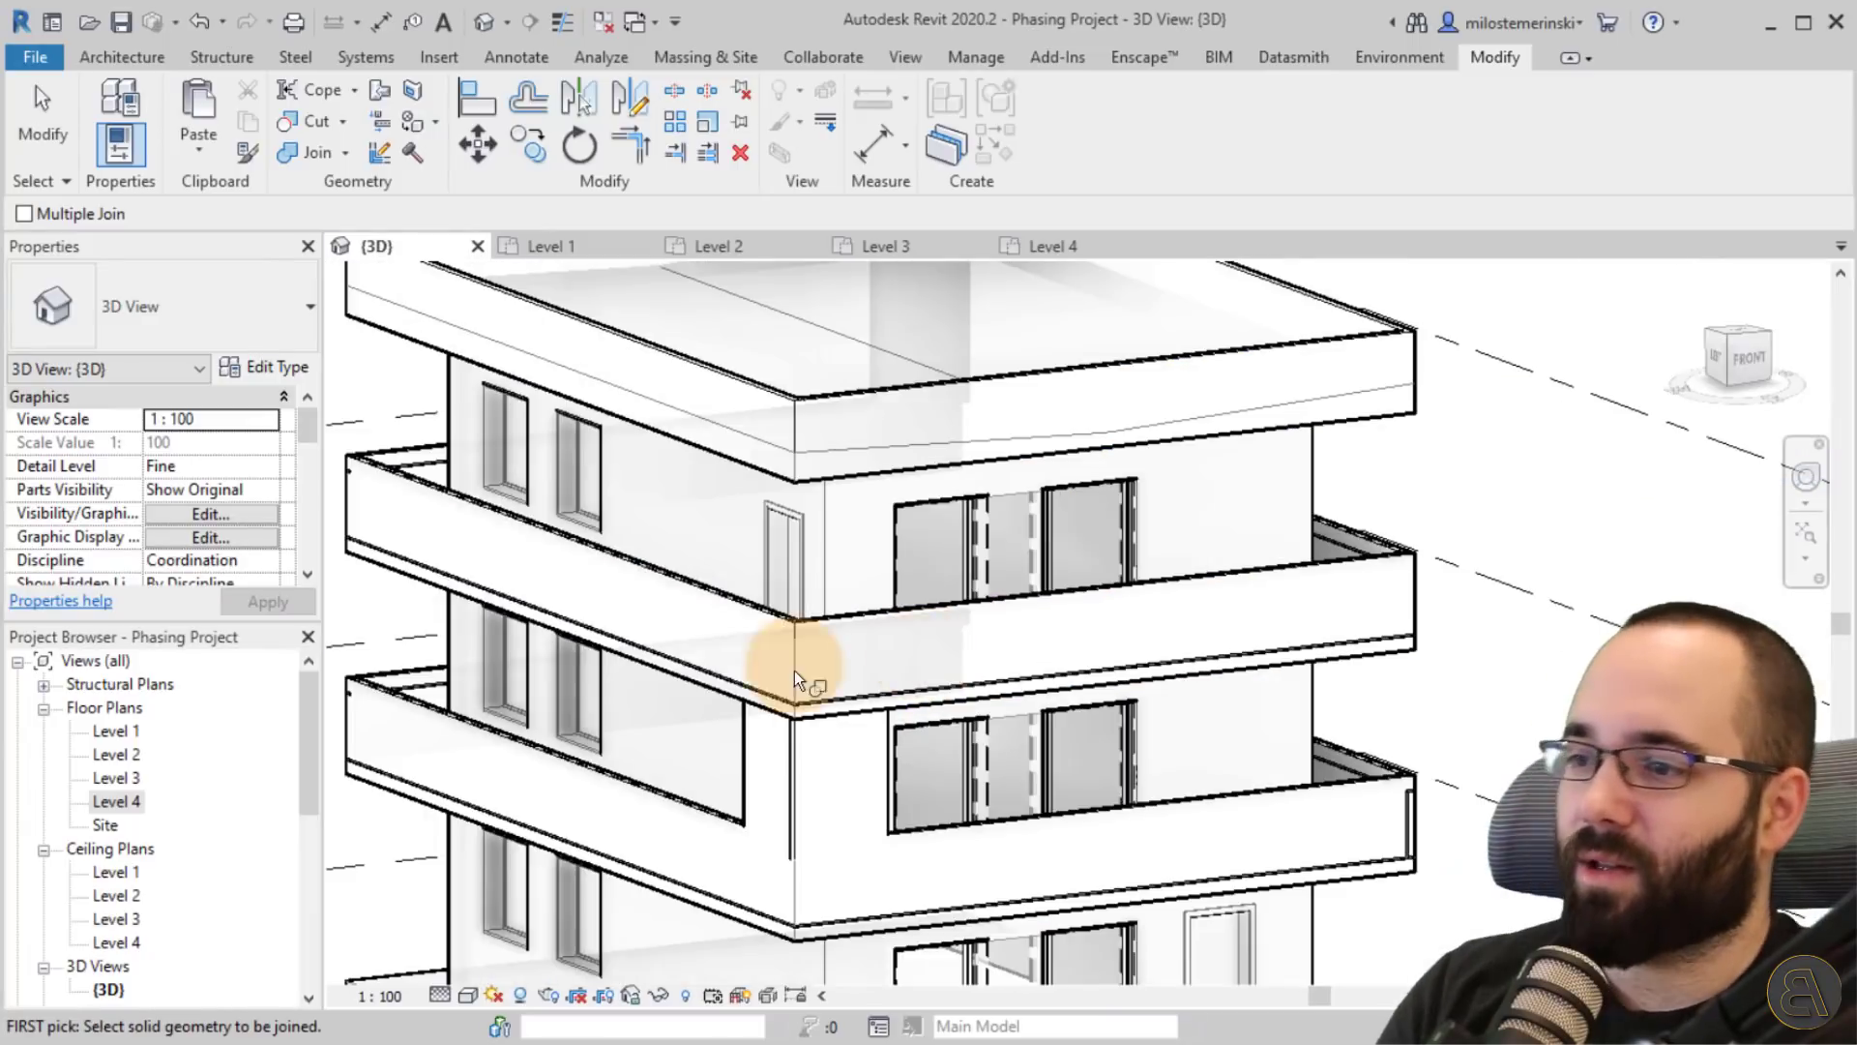
pyautogui.keyDown('shift'); pyautogui.moveTo(793, 670); pyautogui.dragTo(930, 737, button='middle'); pyautogui.keyUp('shift')
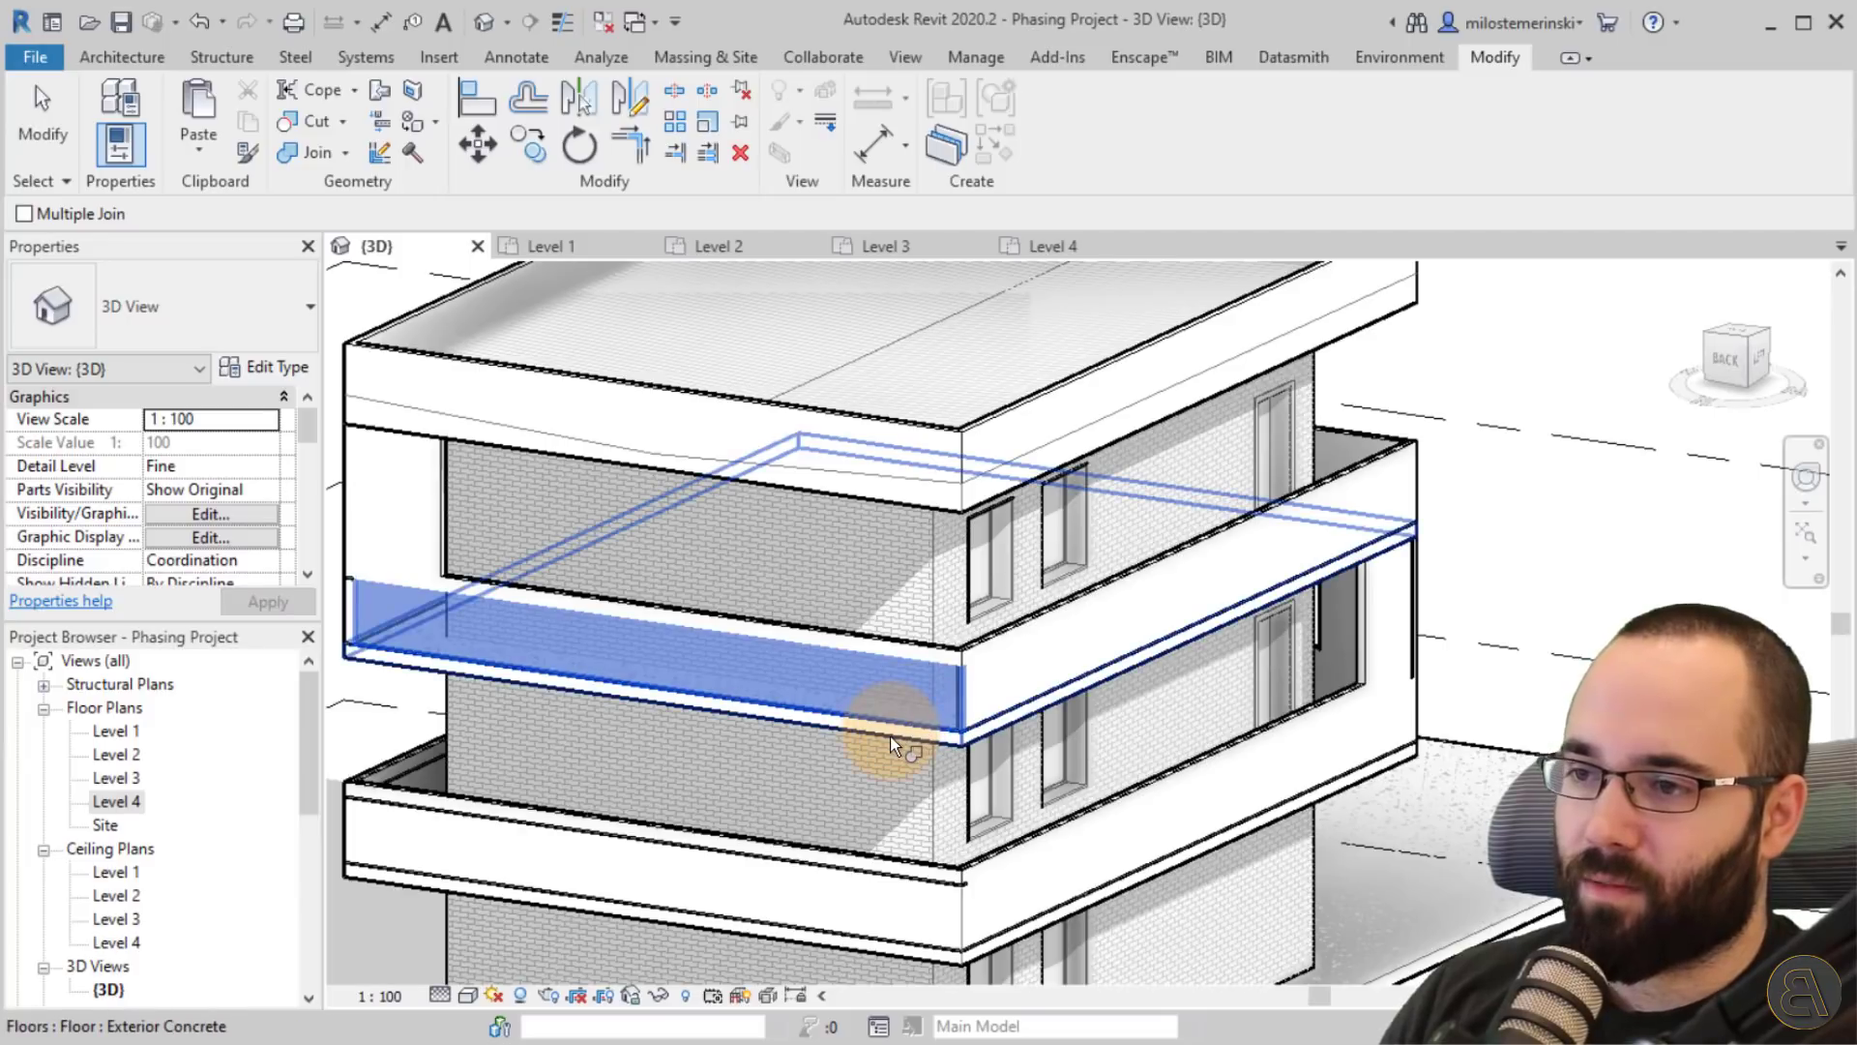
pyautogui.click(989, 728)
pyautogui.click(989, 734)
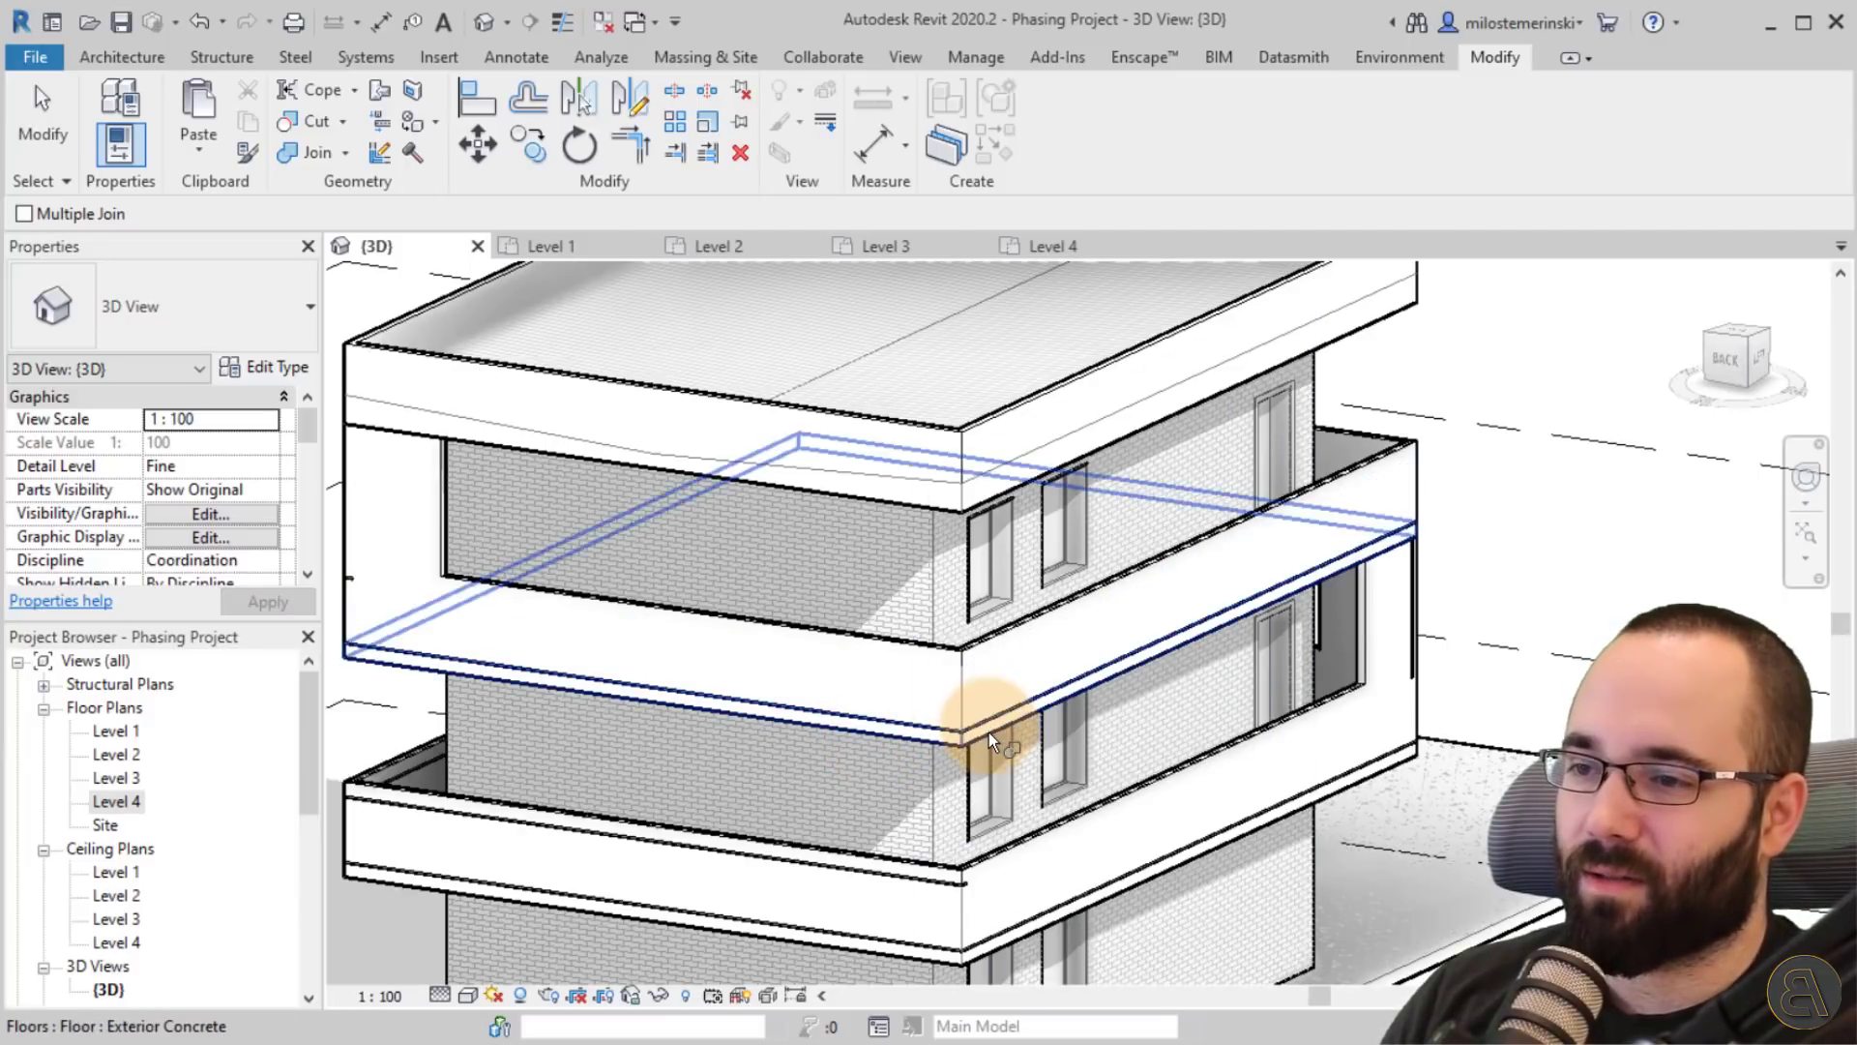
# Join the right-side balcony wall pieces on Level 3, and try joining them with the back wall at the corner.
pyautogui.keyDown('shift'); pyautogui.moveTo(798, 713); pyautogui.dragTo(1188, 711, button='middle'); pyautogui.keyUp('shift')
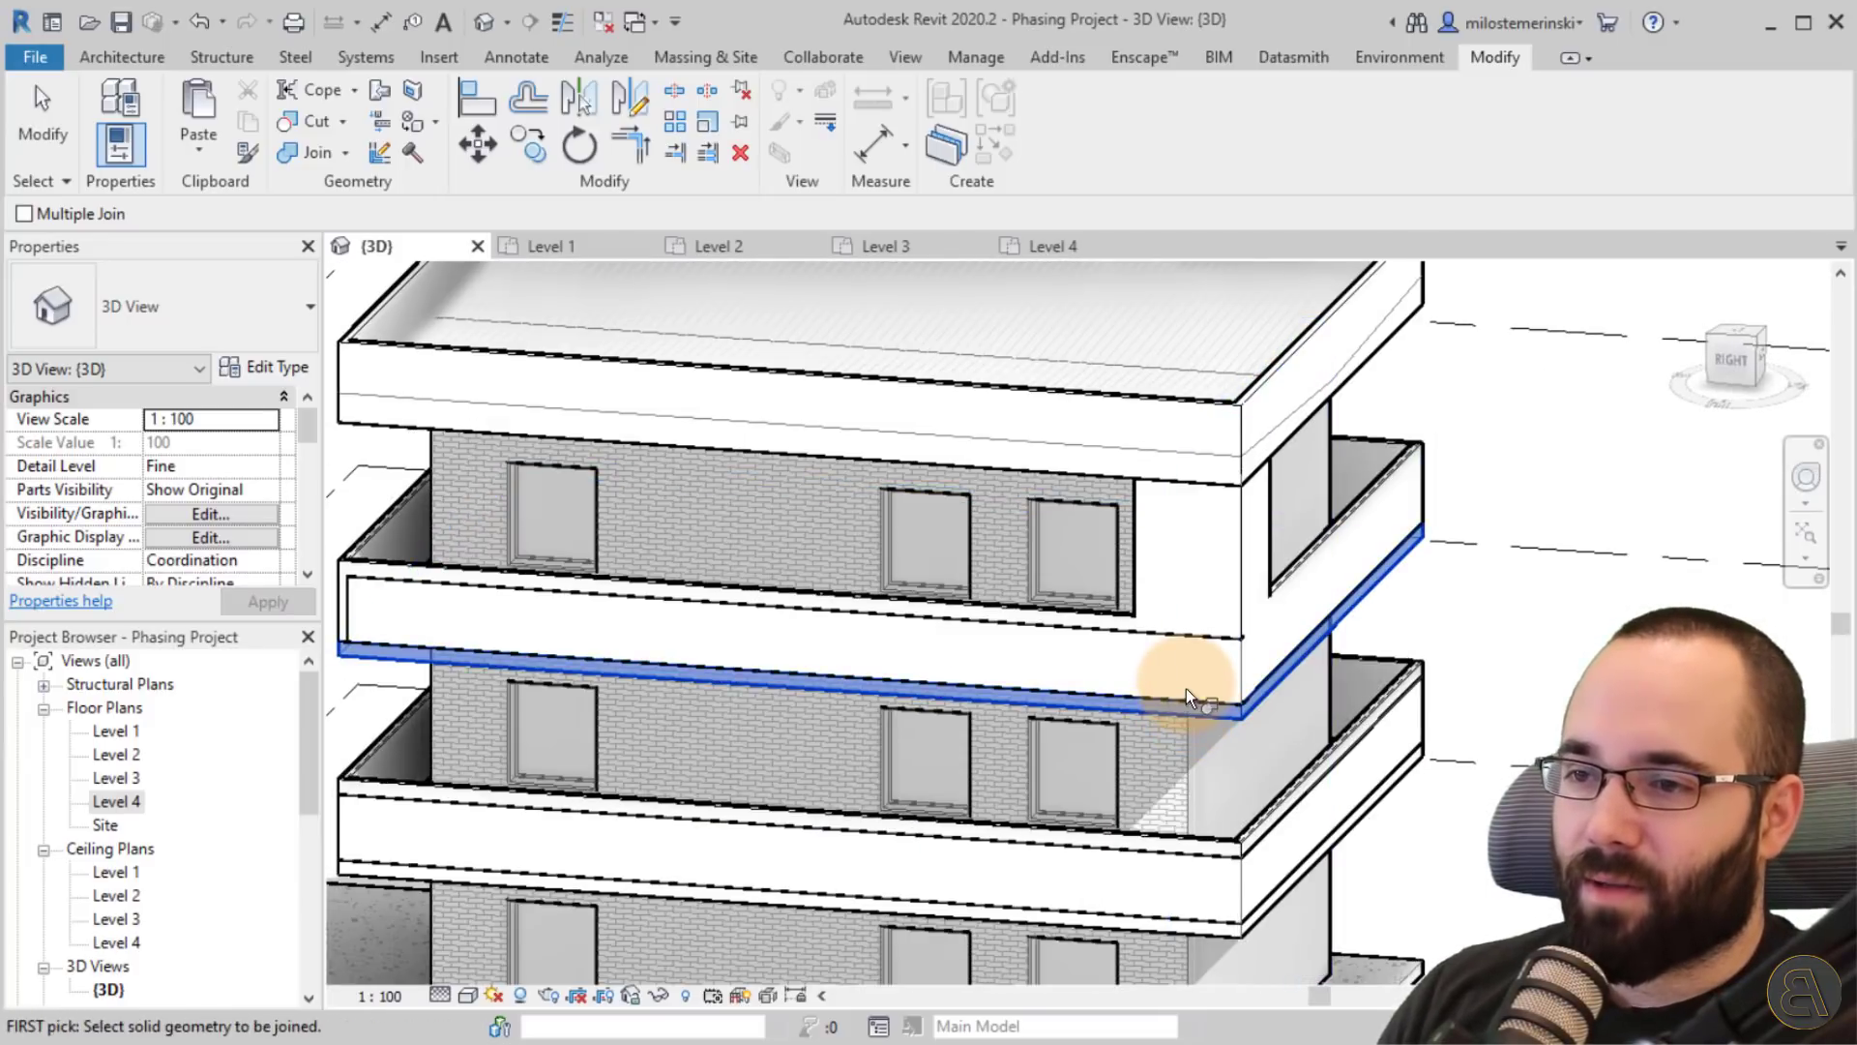
pyautogui.click(1164, 621)
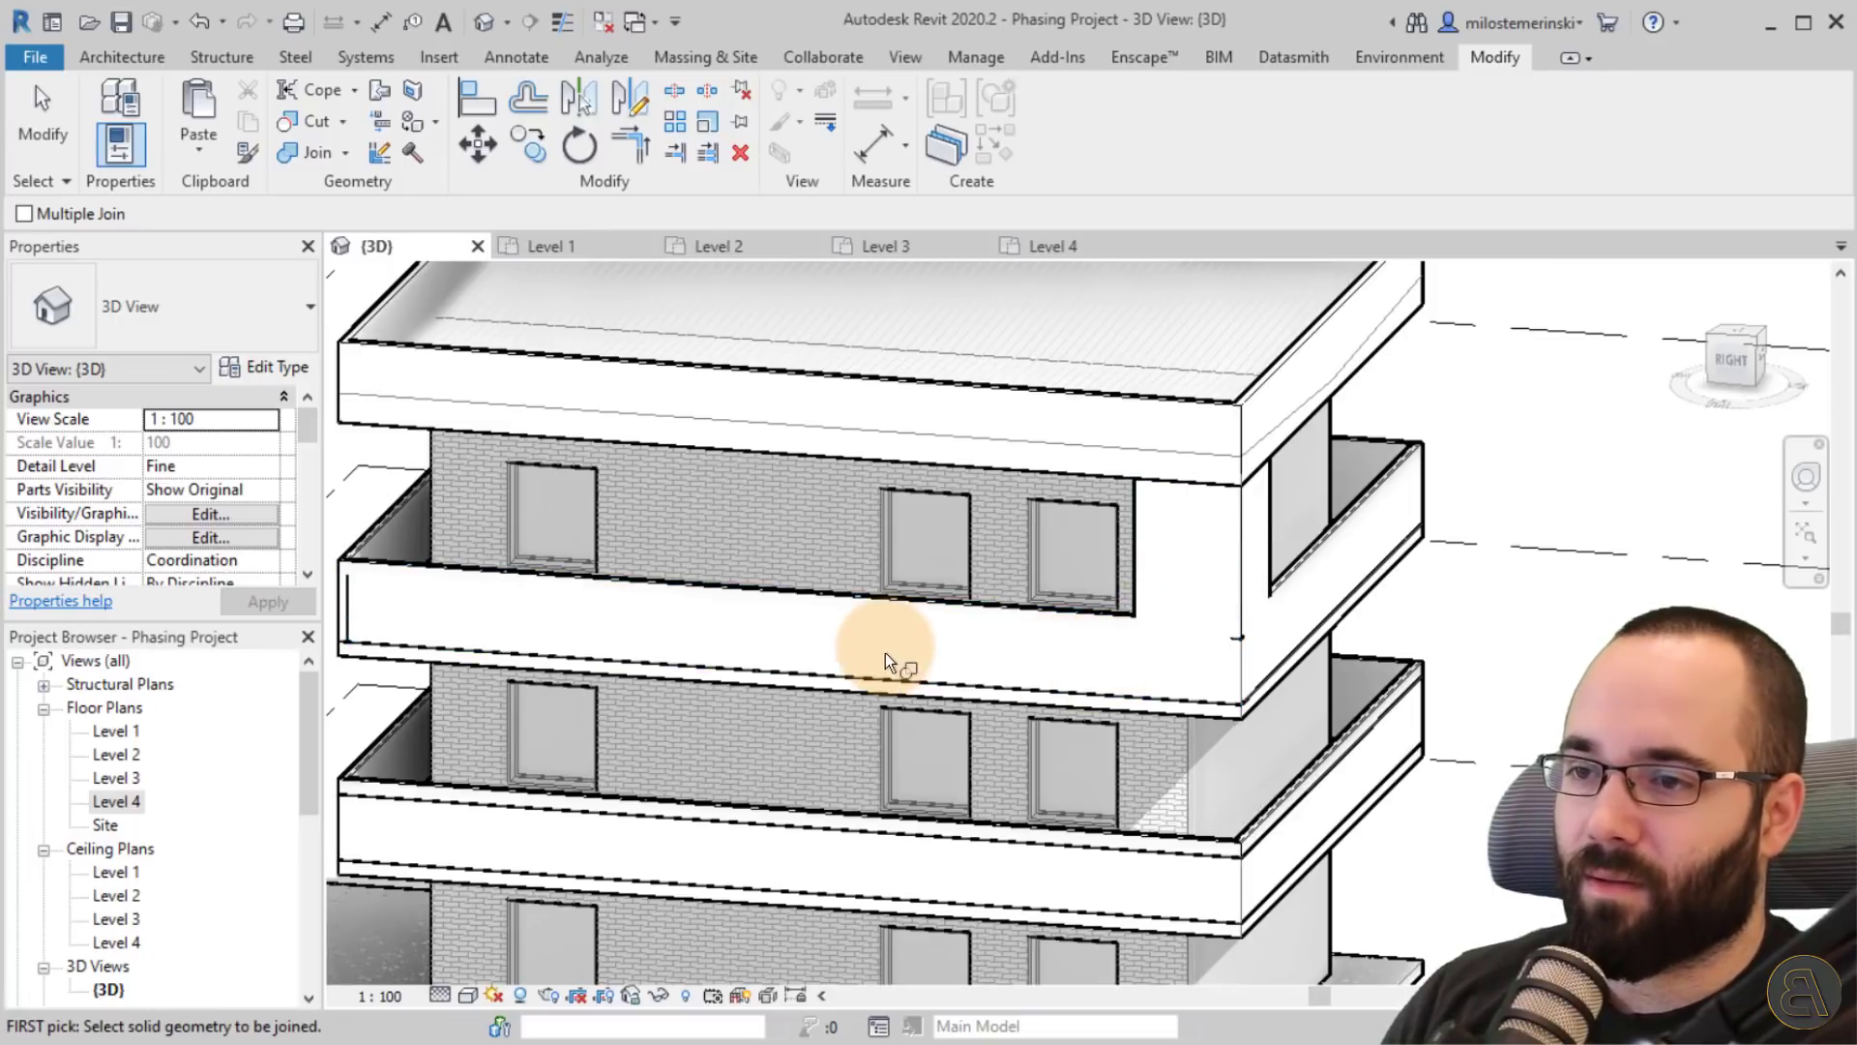
pyautogui.click(1236, 654)
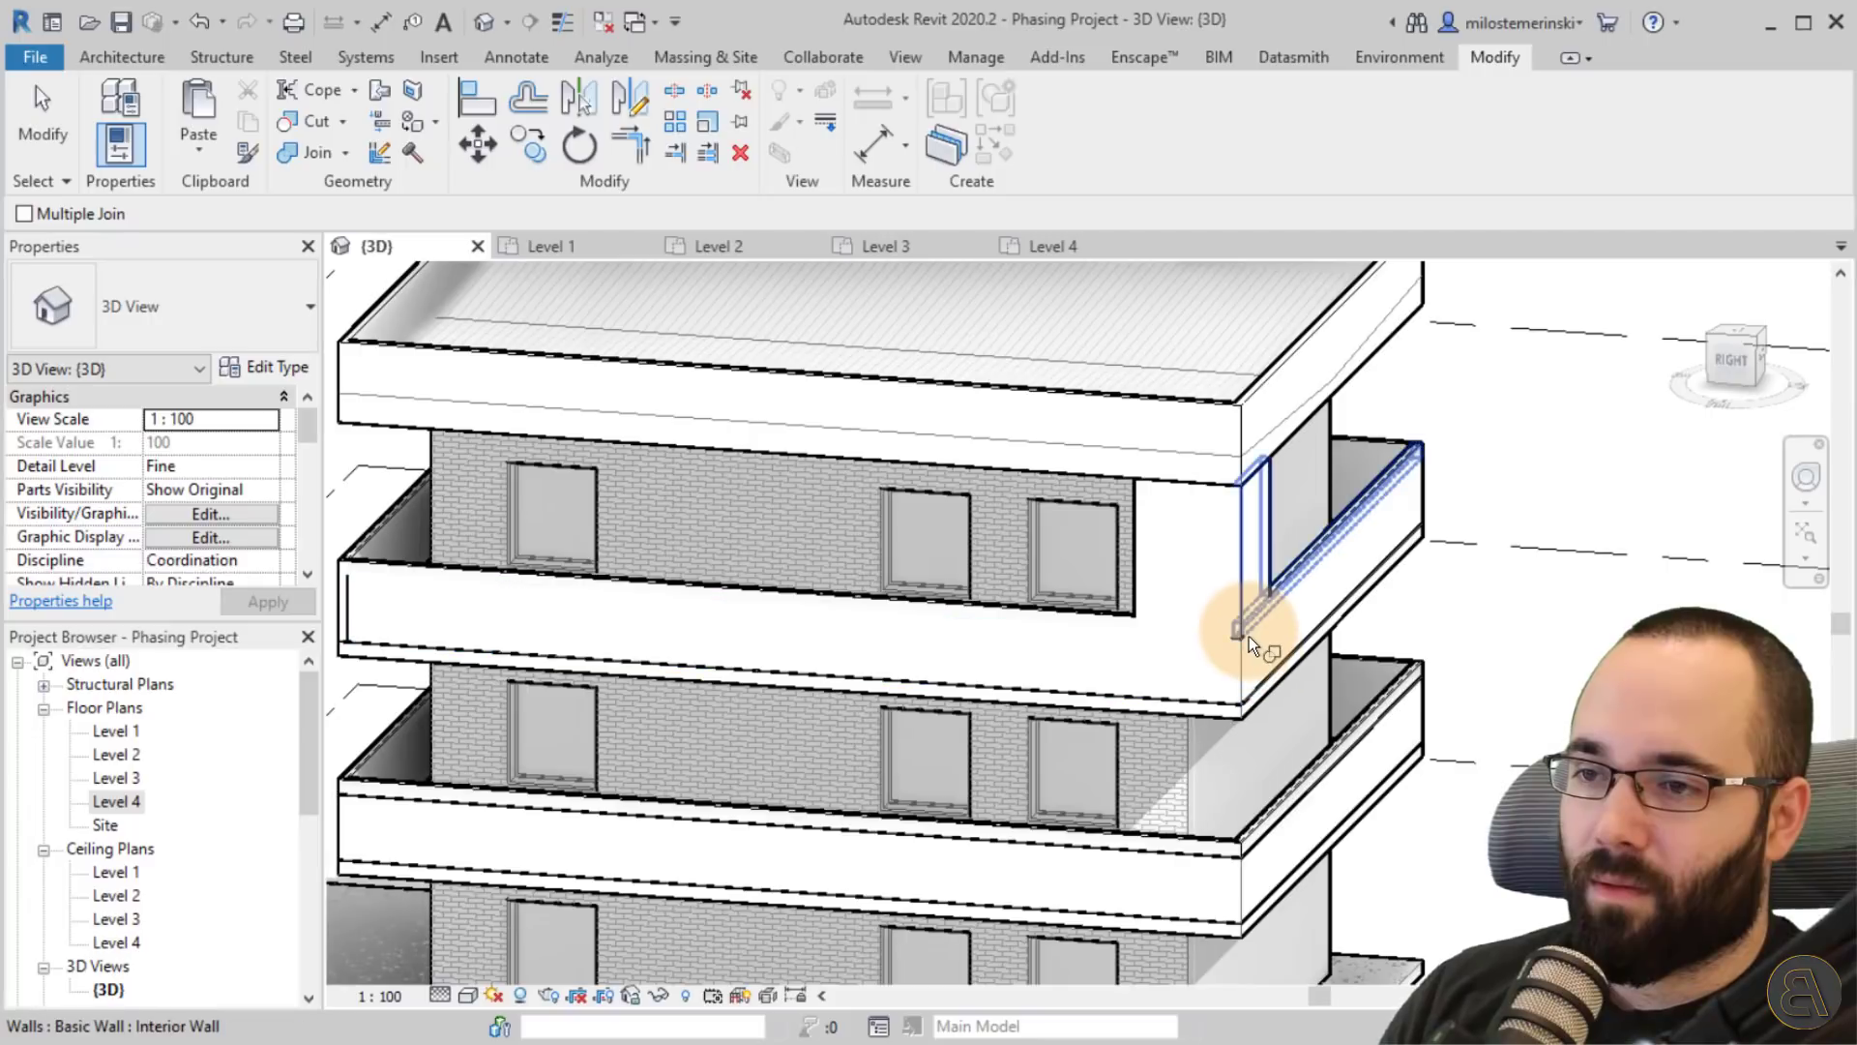
pyautogui.click(1234, 650)
# Try to join the left-side and front balcony walls on Level 2 where they meet at the corner.
pyautogui.scroll(-3, 1188, 676)
pyautogui.keyDown('shift'); pyautogui.moveTo(1187, 675); pyautogui.dragTo(1274, 669, button='middle'); pyautogui.keyUp('shift')
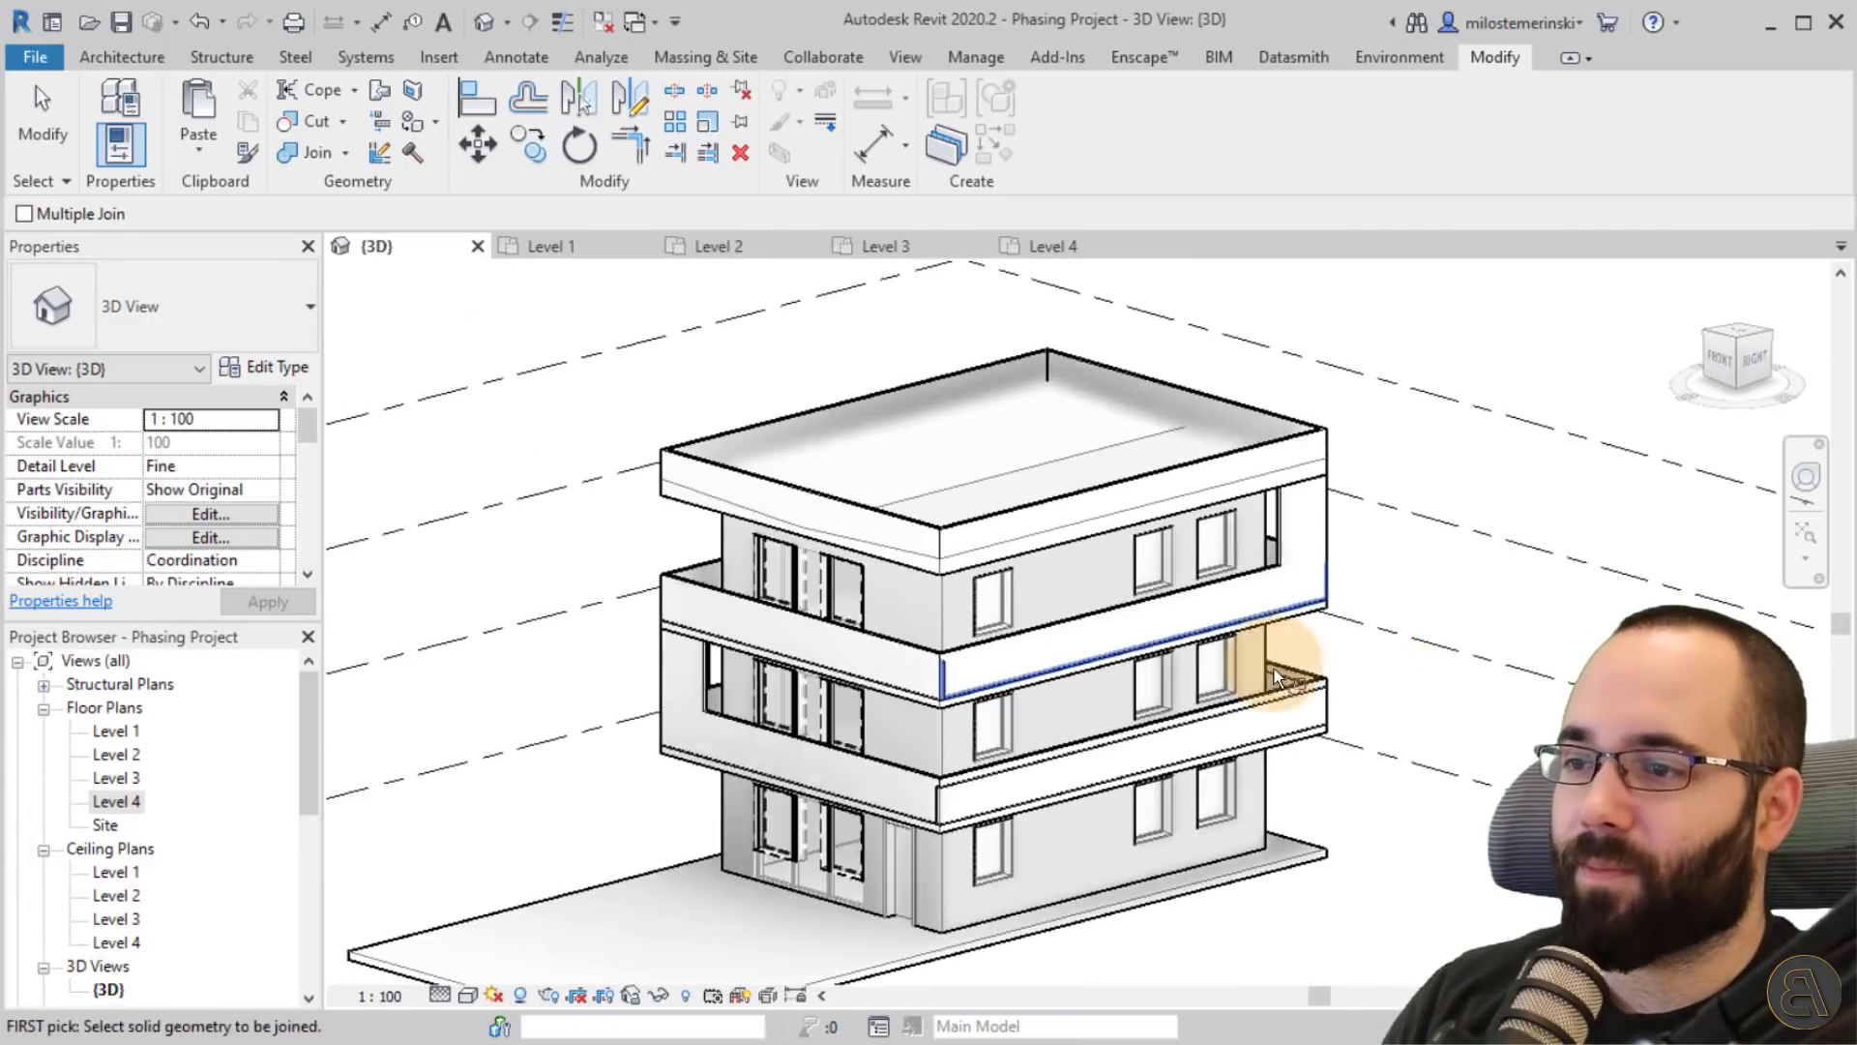
pyautogui.scroll(5, 966, 658)
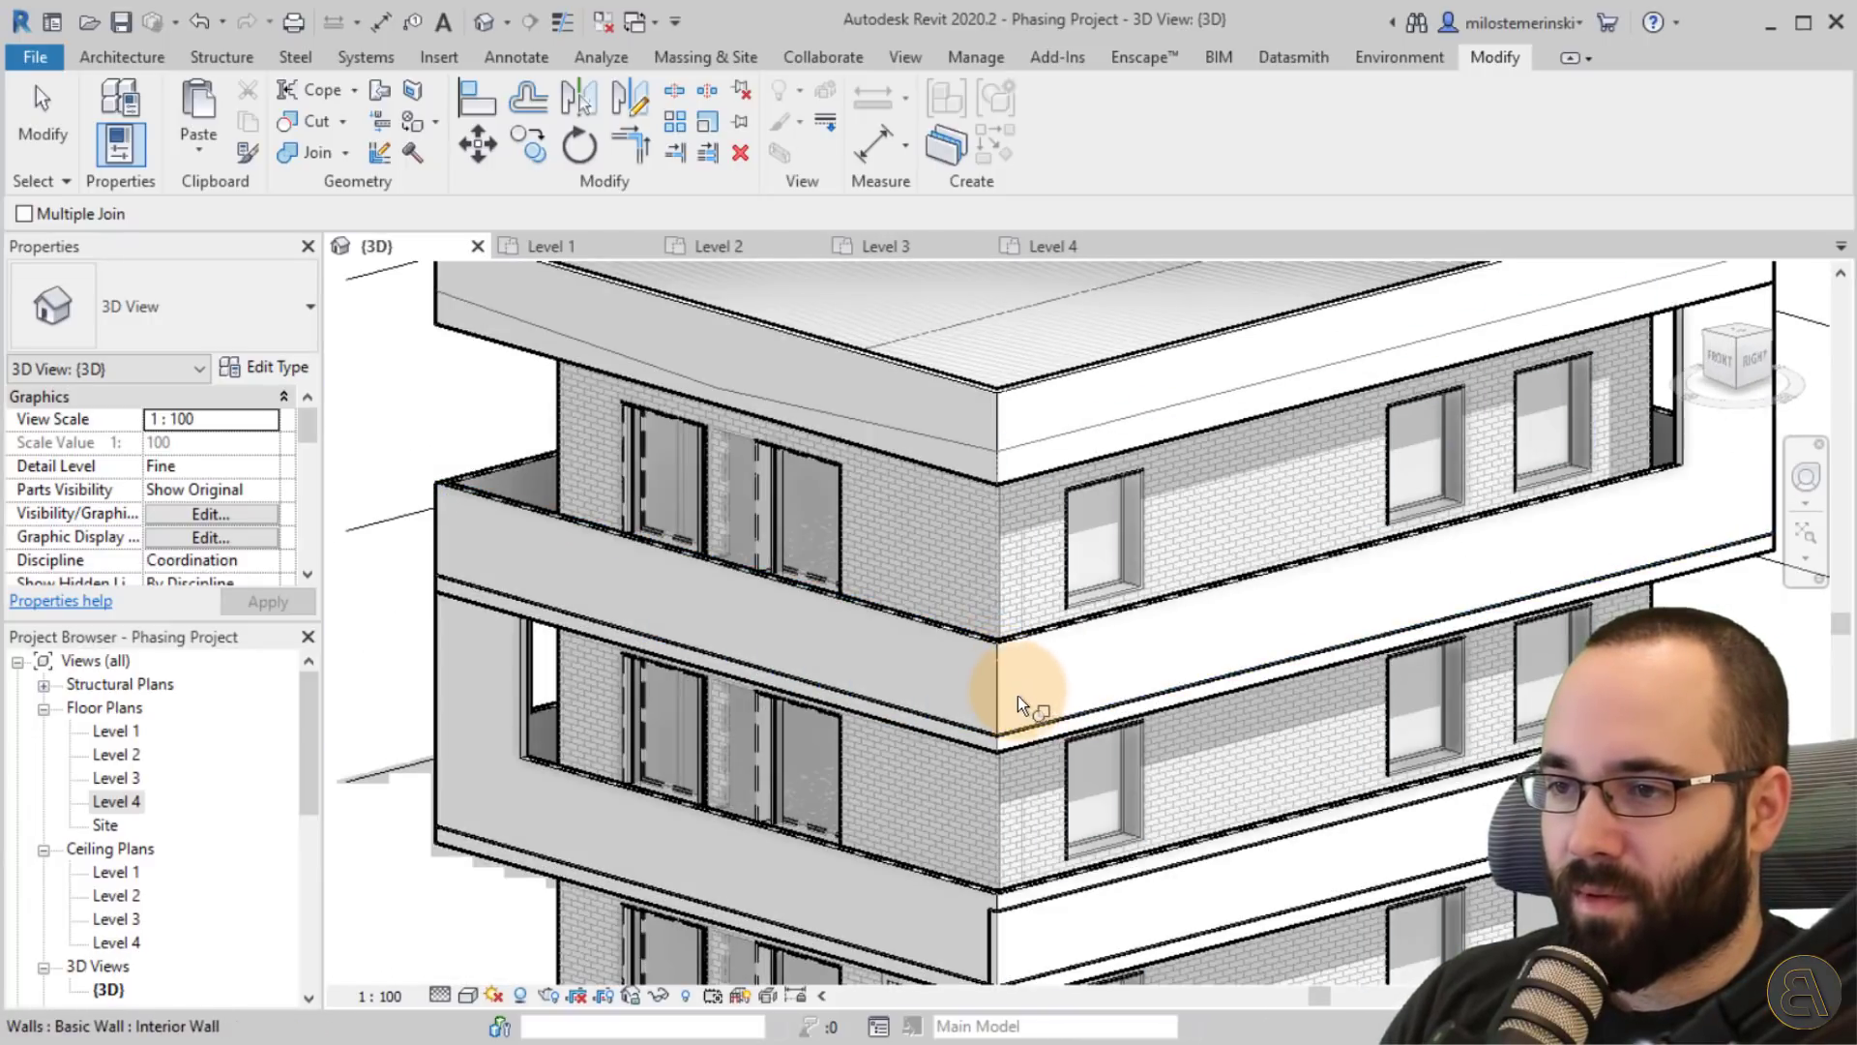
pyautogui.scroll(-5, 1077, 680)
pyautogui.keyDown('shift'); pyautogui.moveTo(1077, 681); pyautogui.dragTo(1492, 664, button='middle'); pyautogui.keyUp('shift')
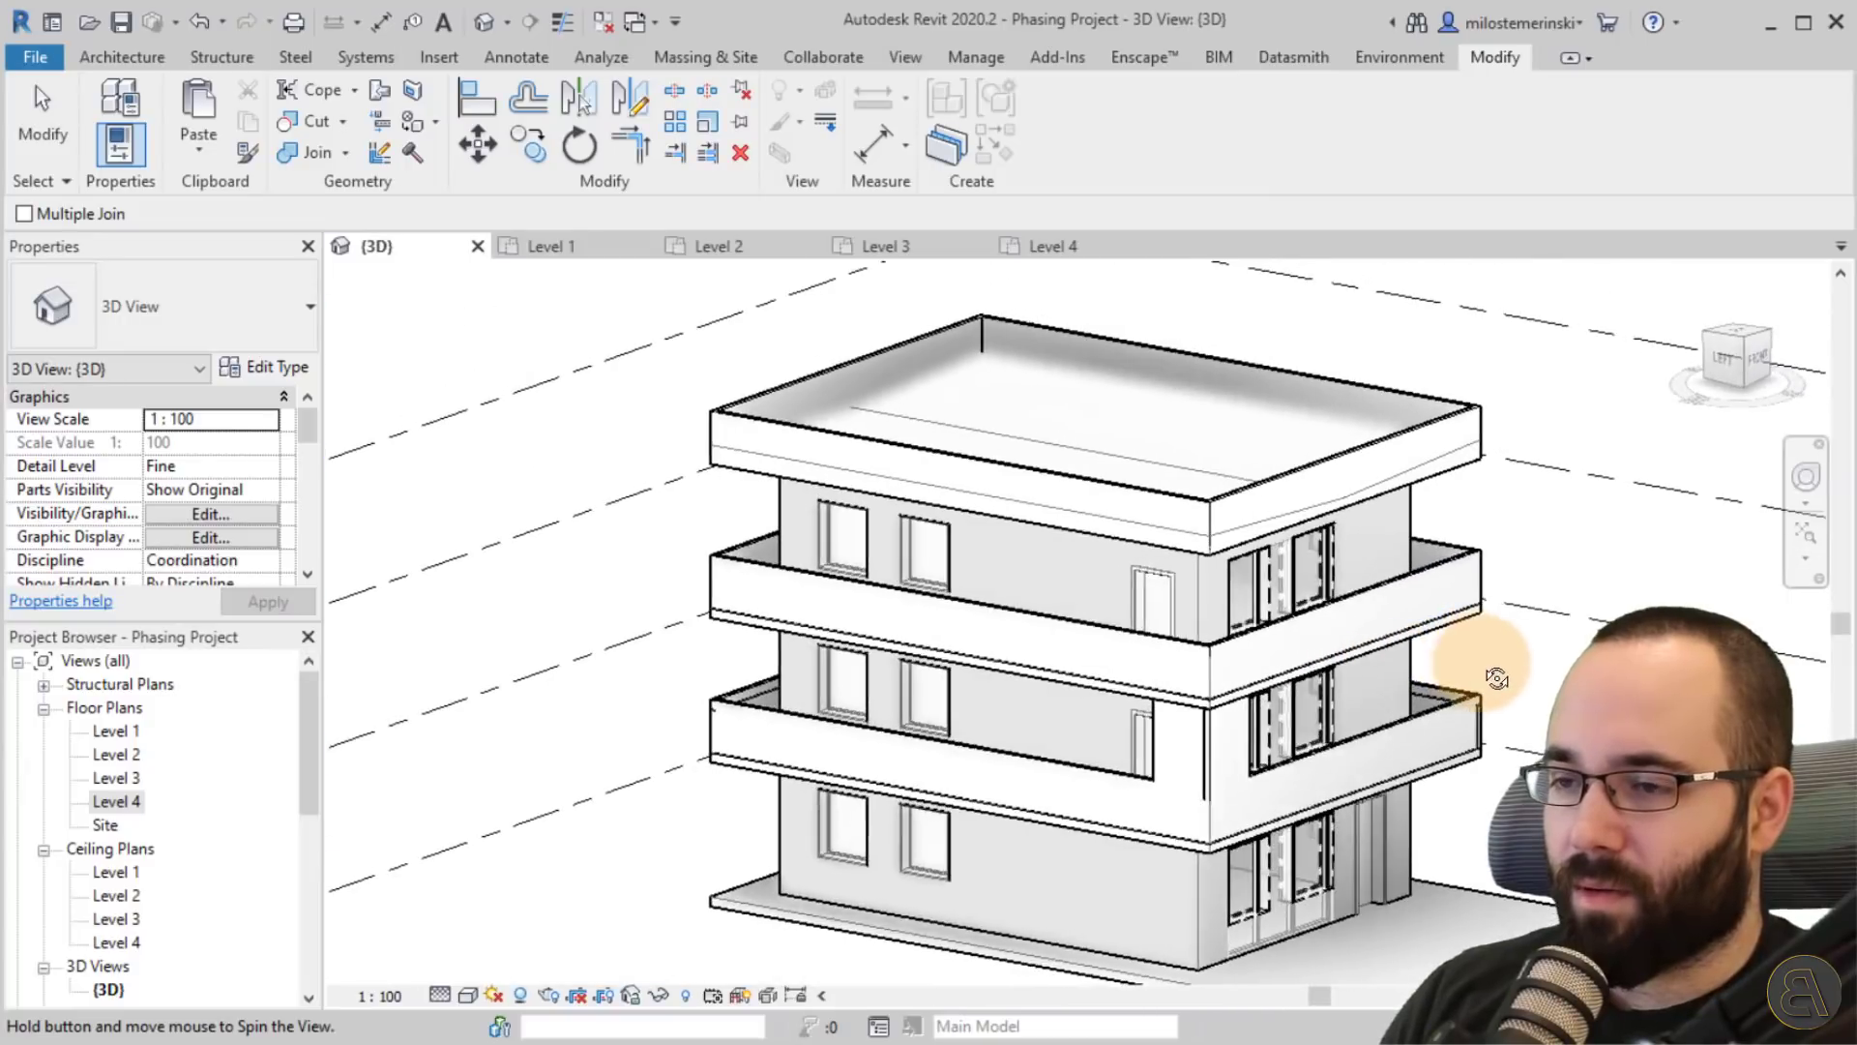
pyautogui.scroll(5, 1190, 787)
pyautogui.click(1225, 774)
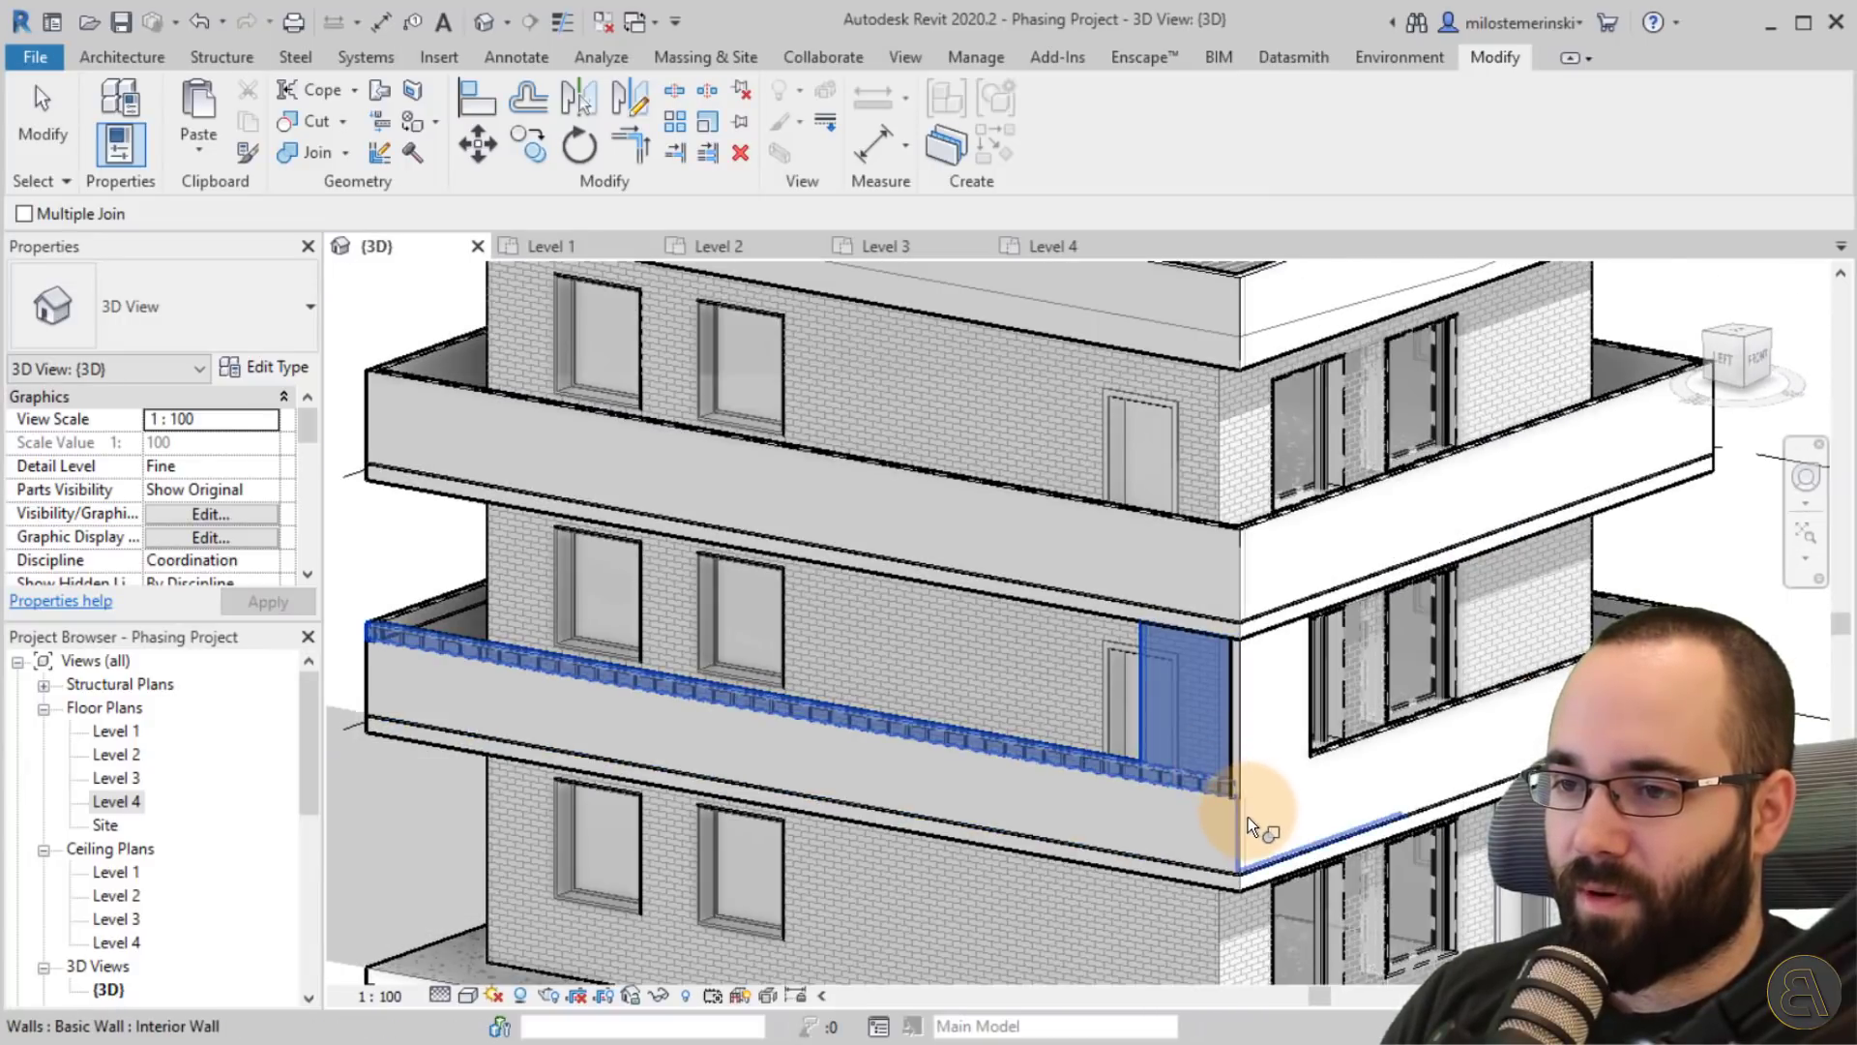
pyautogui.click(1245, 817)
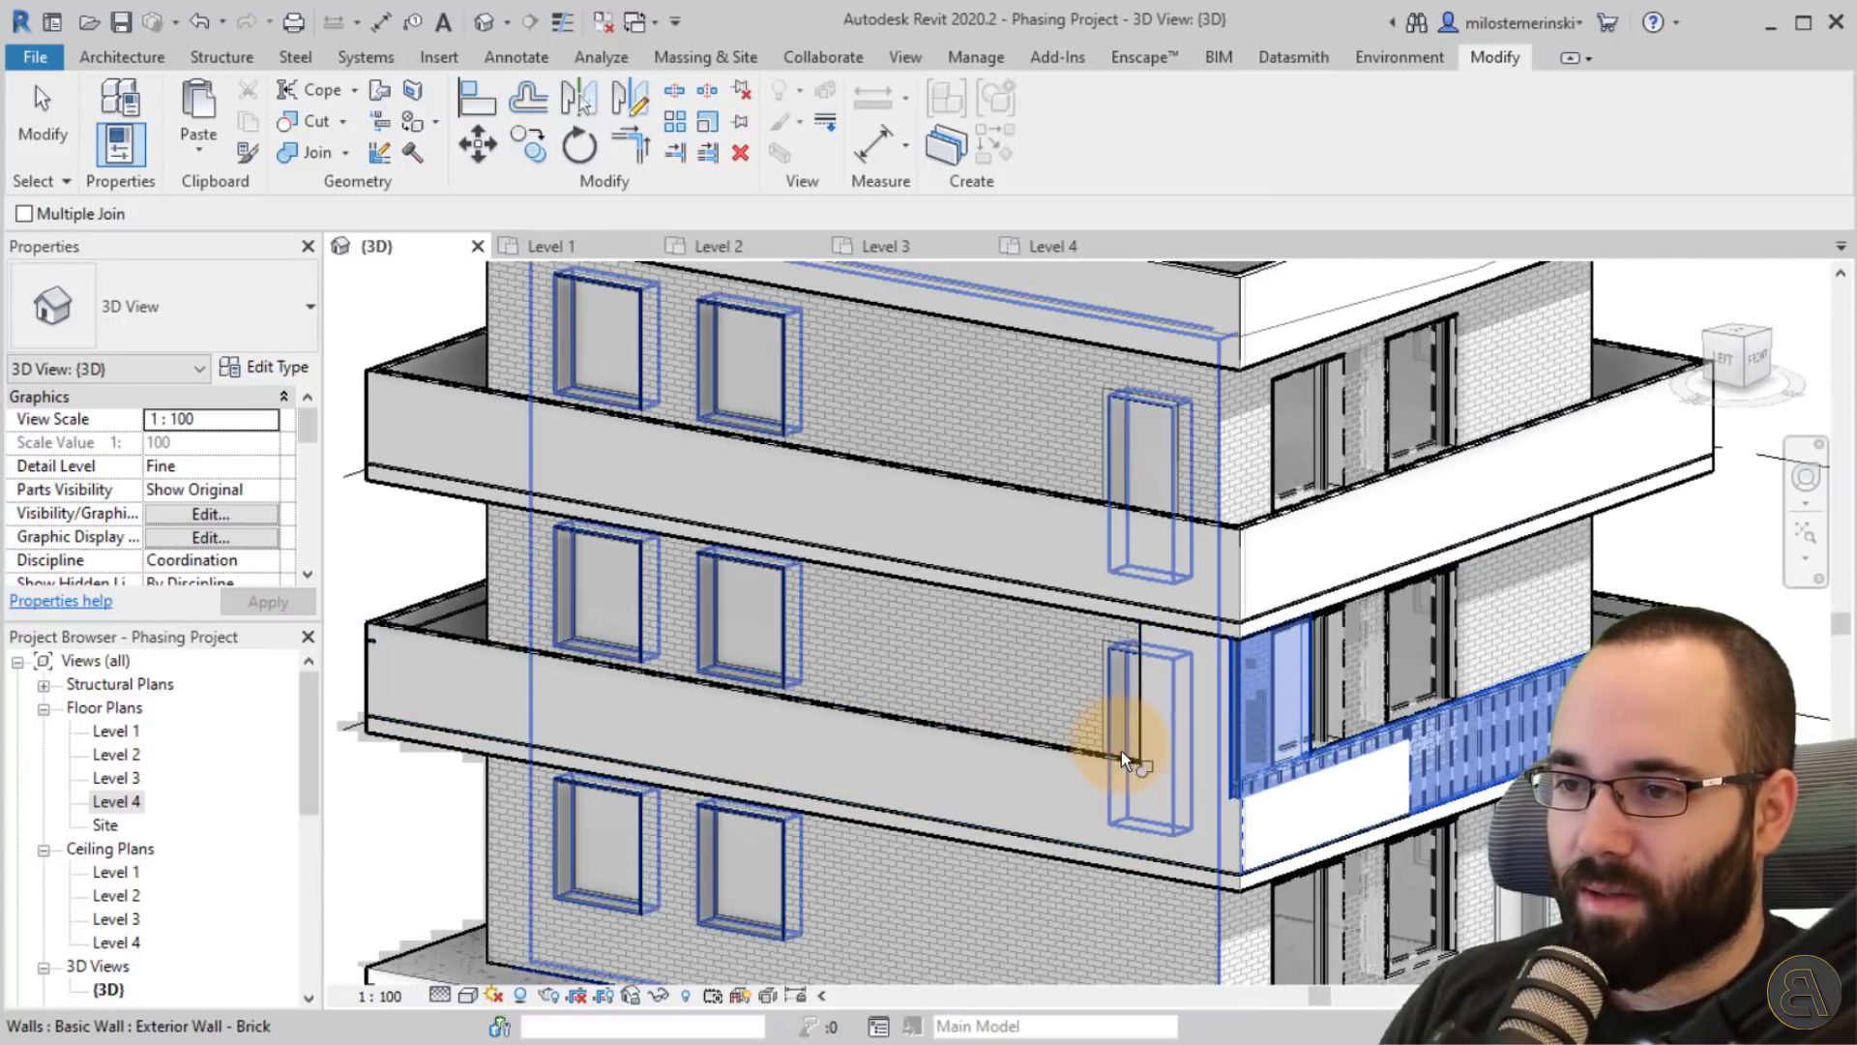
pyautogui.click(1114, 758)
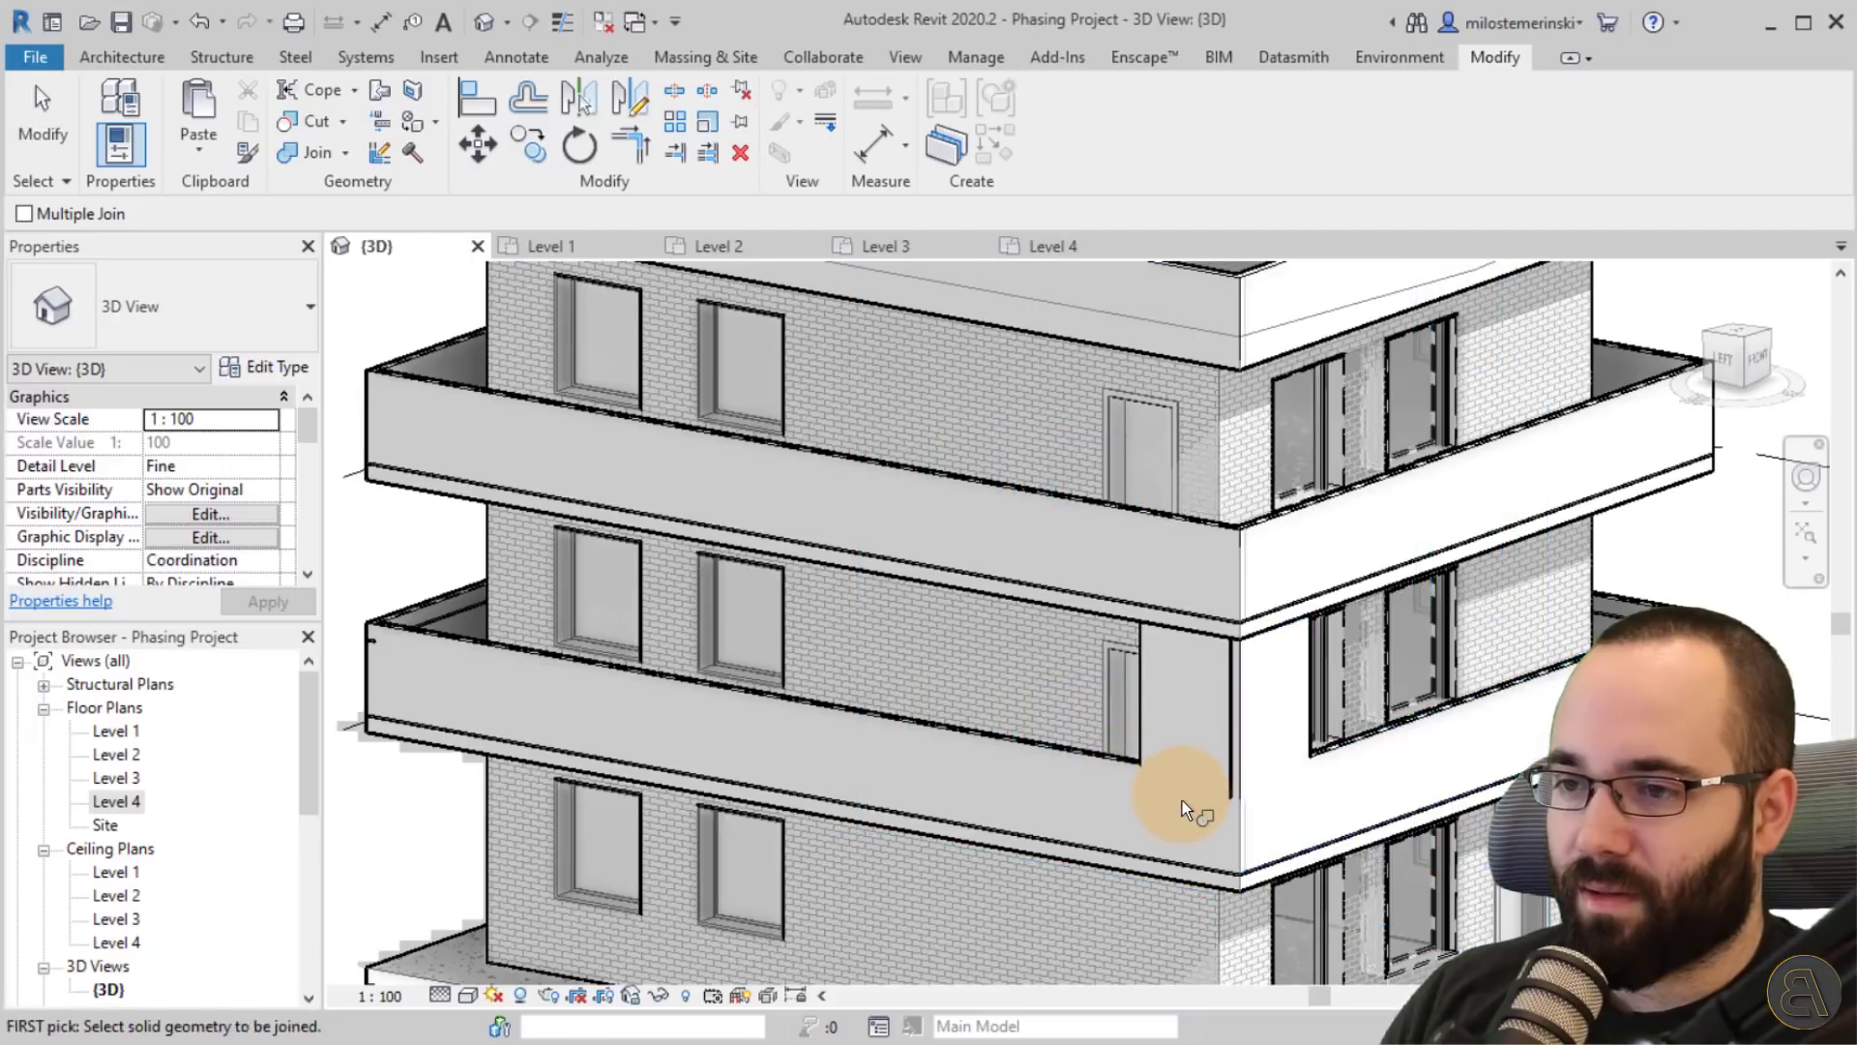
pyautogui.click(1228, 781)
pyautogui.click(1243, 810)
# Join the Level 2 balcony wall pieces at the corner between the front and right sides.
pyautogui.keyDown('shift'); pyautogui.moveTo(1464, 780); pyautogui.dragTo(1242, 777, button='middle'); pyautogui.keyUp('shift')
pyautogui.scroll(3, 1464, 780)
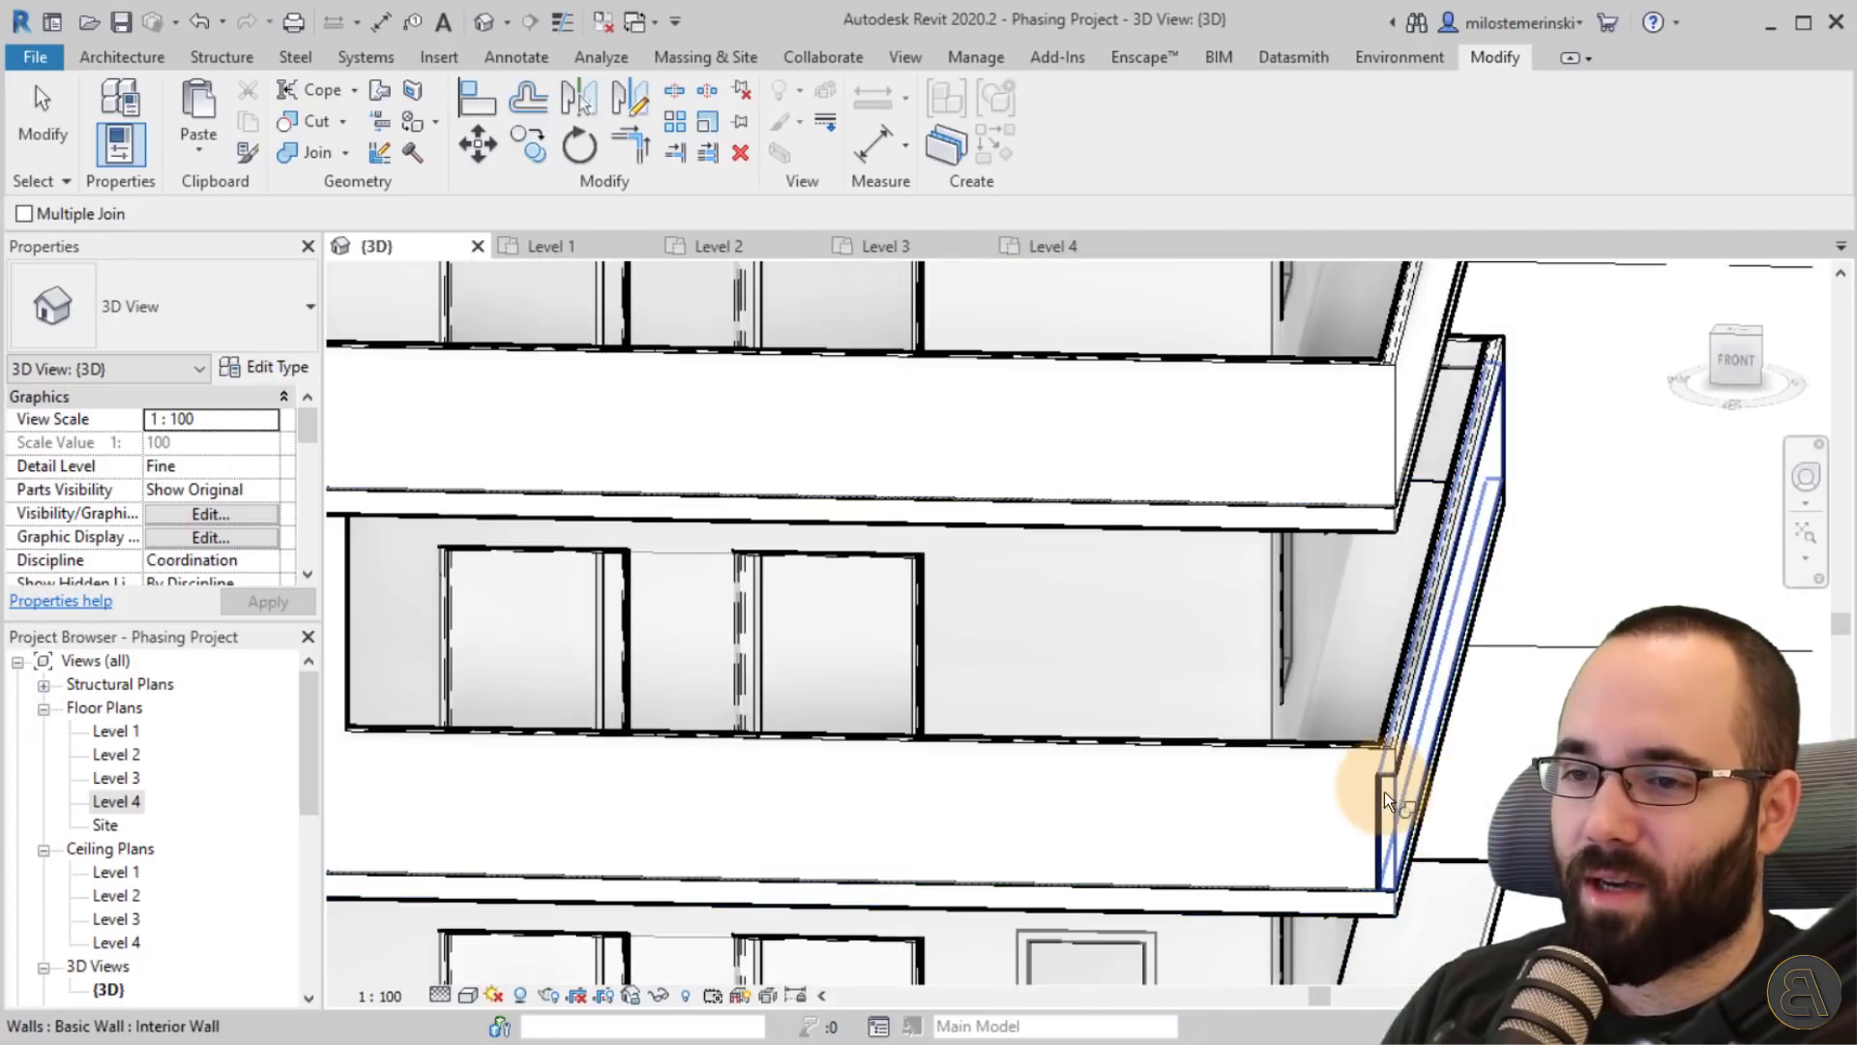
pyautogui.click(1384, 792)
pyautogui.click(1385, 775)
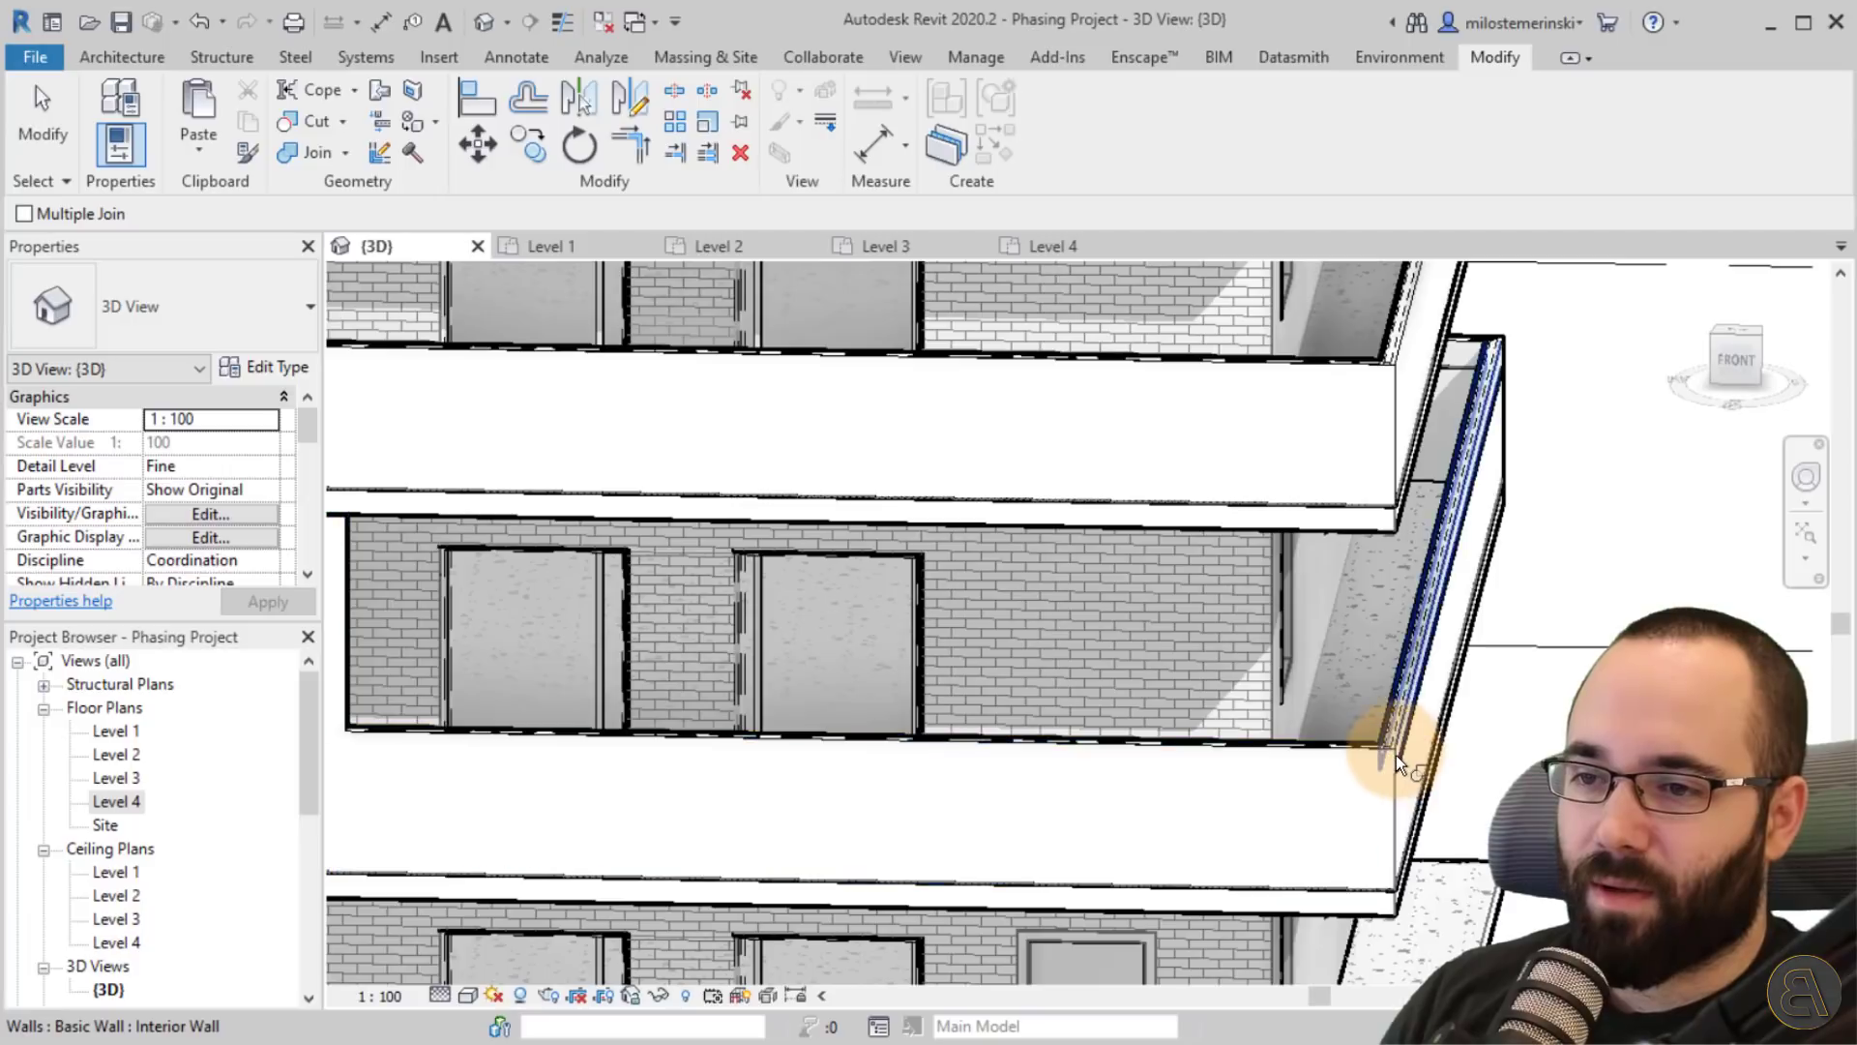
pyautogui.click(1398, 756)
pyautogui.click(1428, 782)
# Join the Level 2 balcony wall pieces along the back side and at its corner with the right side.
pyautogui.keyDown('shift'); pyautogui.moveTo(1432, 785); pyautogui.dragTo(840, 775, button='middle'); pyautogui.keyUp('shift')
pyautogui.scroll(-3, 1165, 774)
pyautogui.scroll(2, 926, 774)
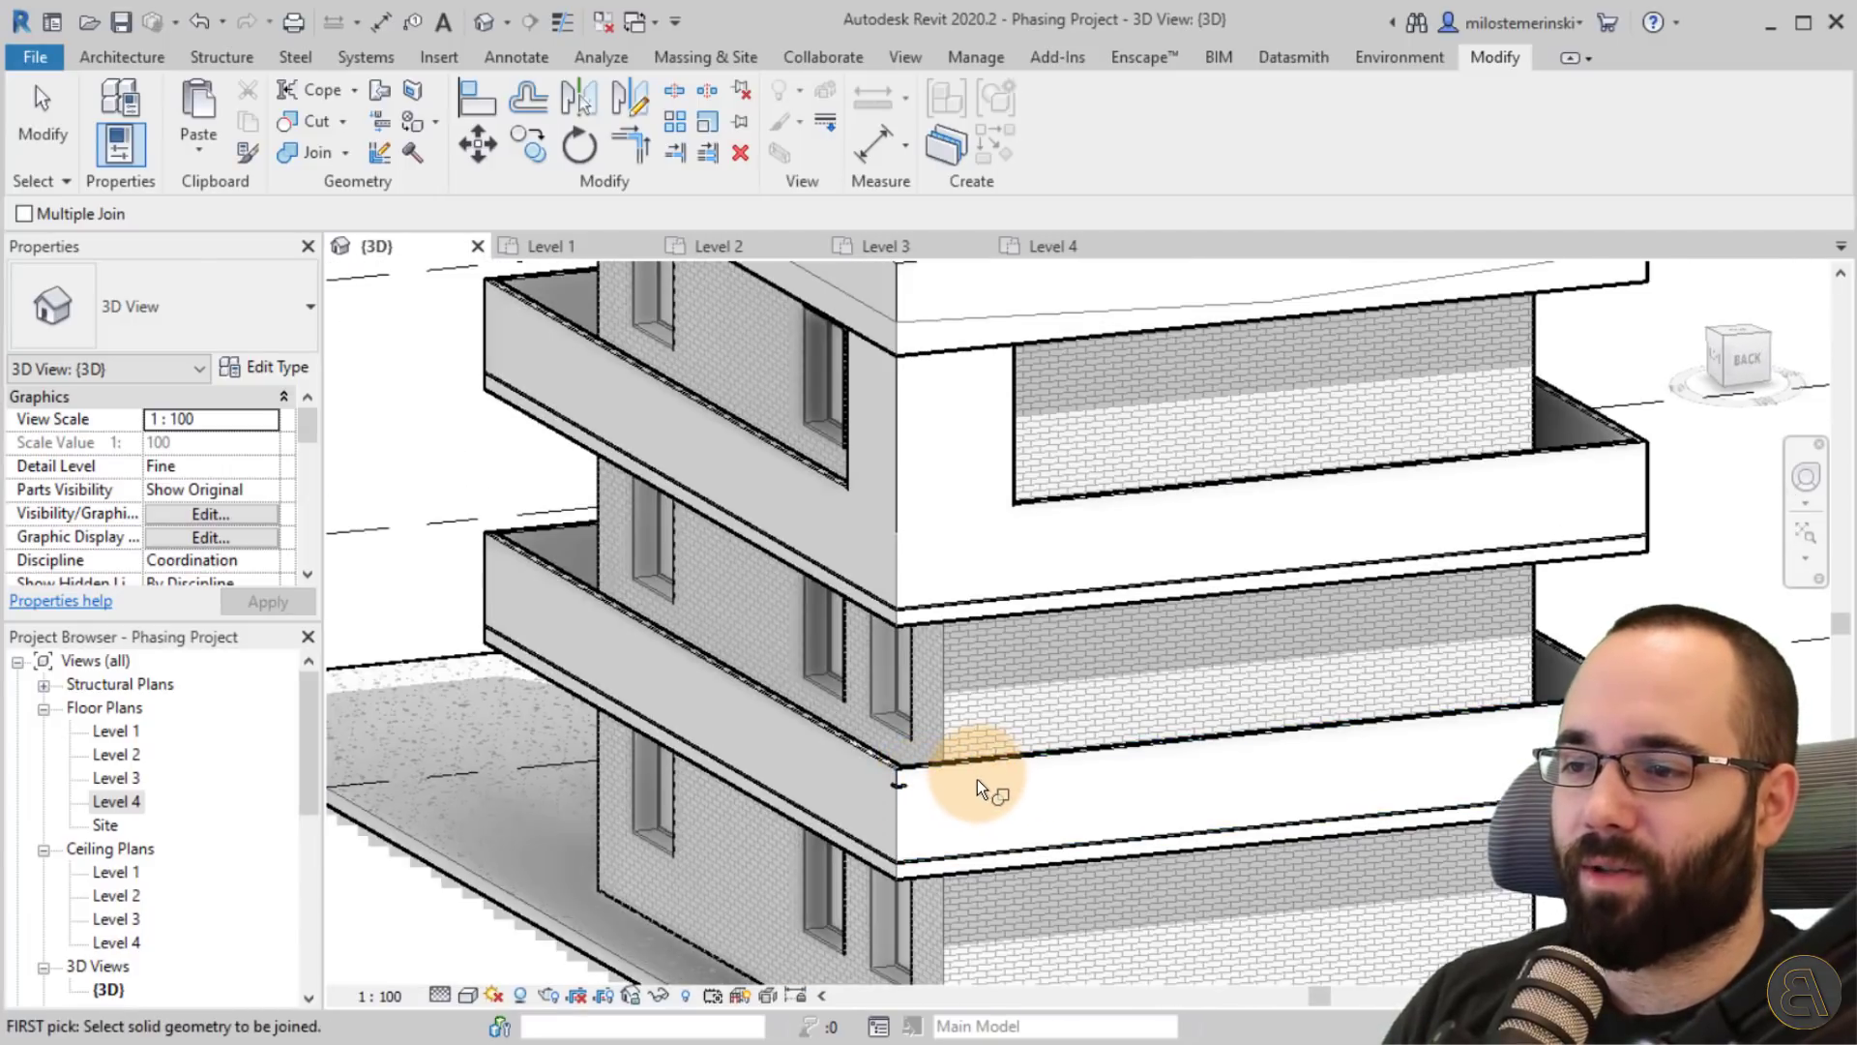
pyautogui.click(946, 777)
pyautogui.click(898, 800)
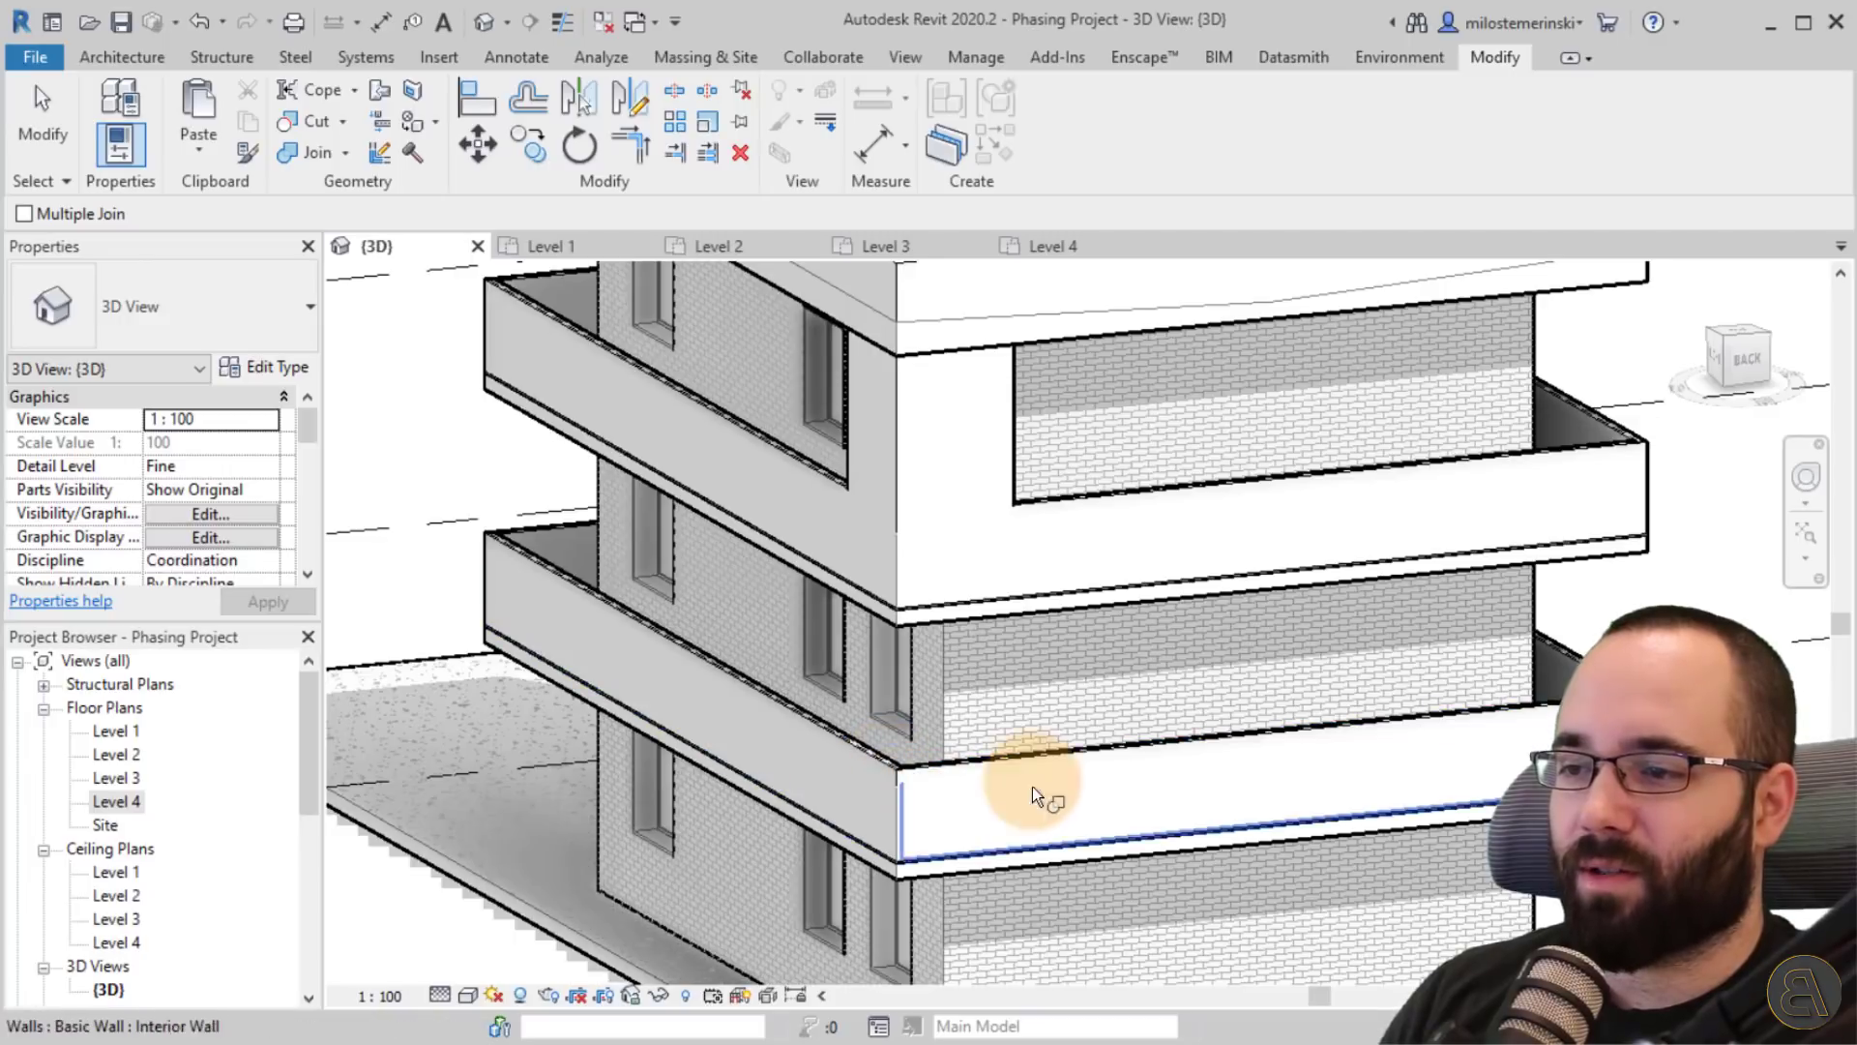
pyautogui.click(1606, 759)
pyautogui.click(1596, 759)
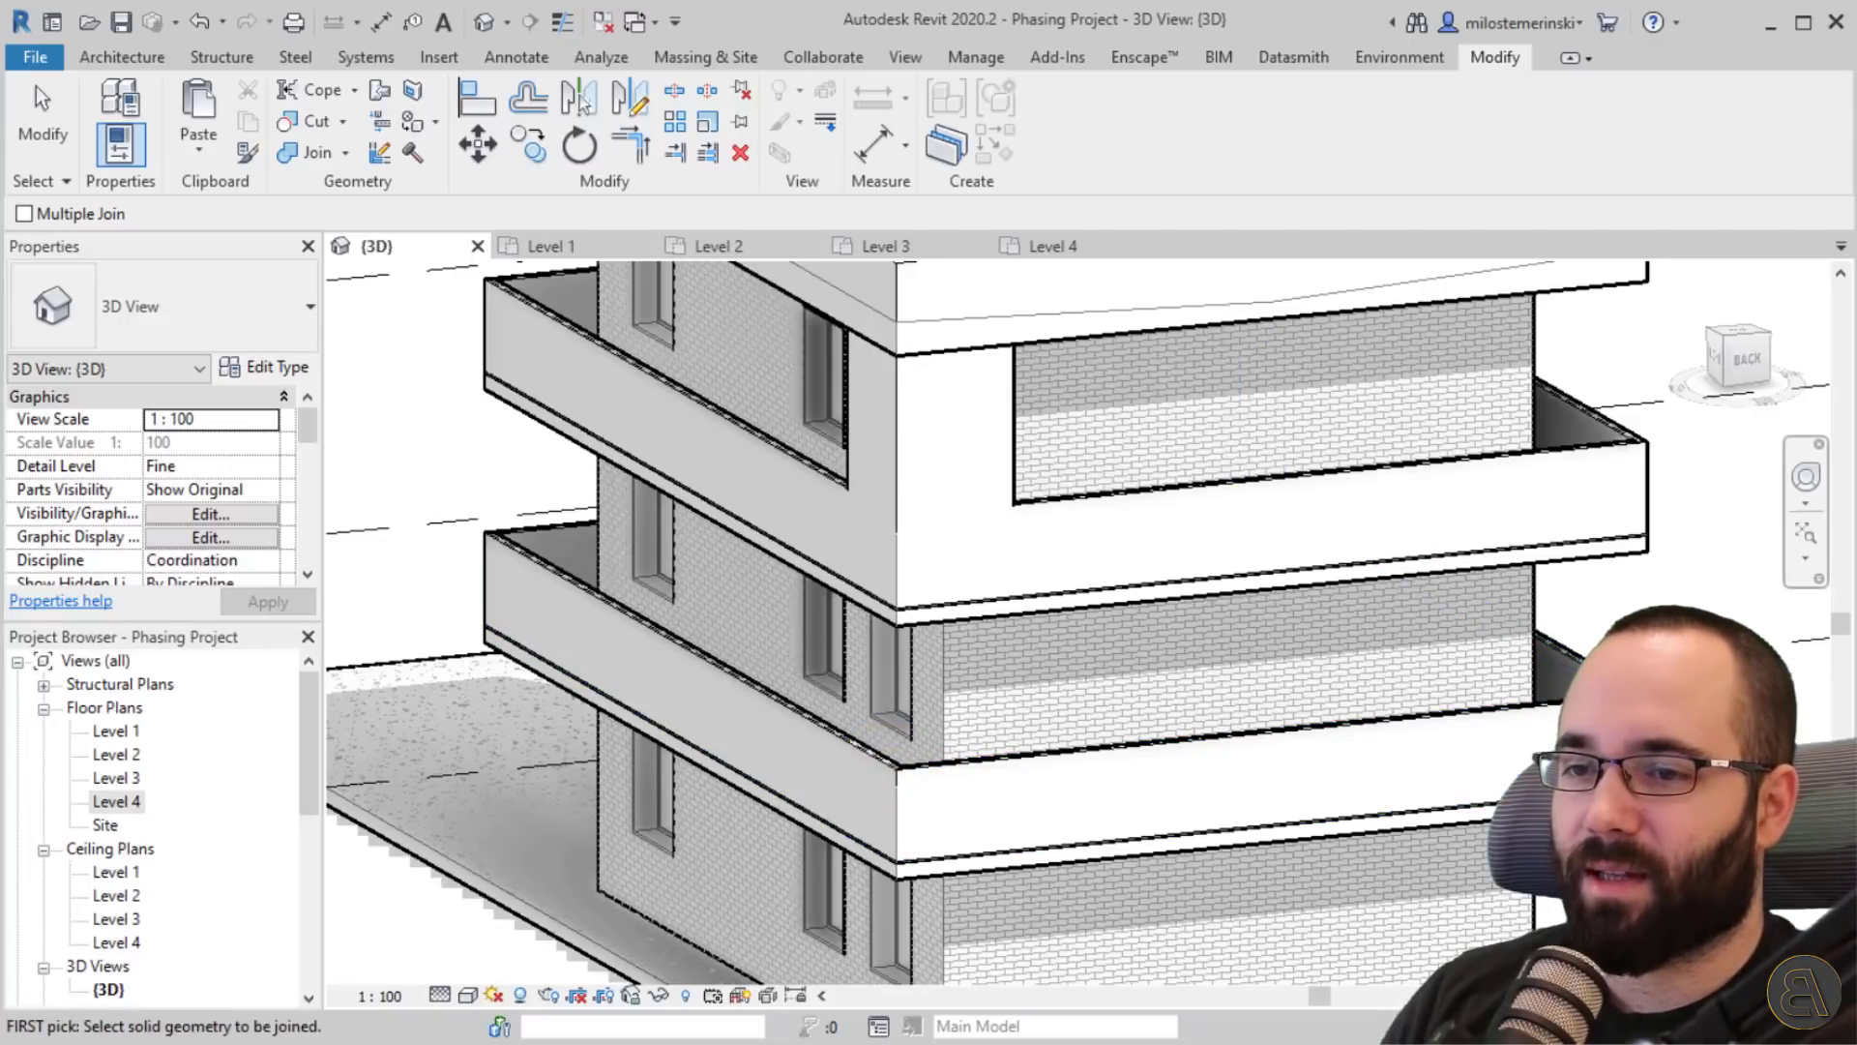
# Hide the leftover vertical line at the Level 2 front-left balcony corner using Linework with the <Invisible lines> style.
pyautogui.keyDown('shift'); pyautogui.moveTo(1596, 769); pyautogui.dragTo(882, 590, button='middle'); pyautogui.keyUp('shift')
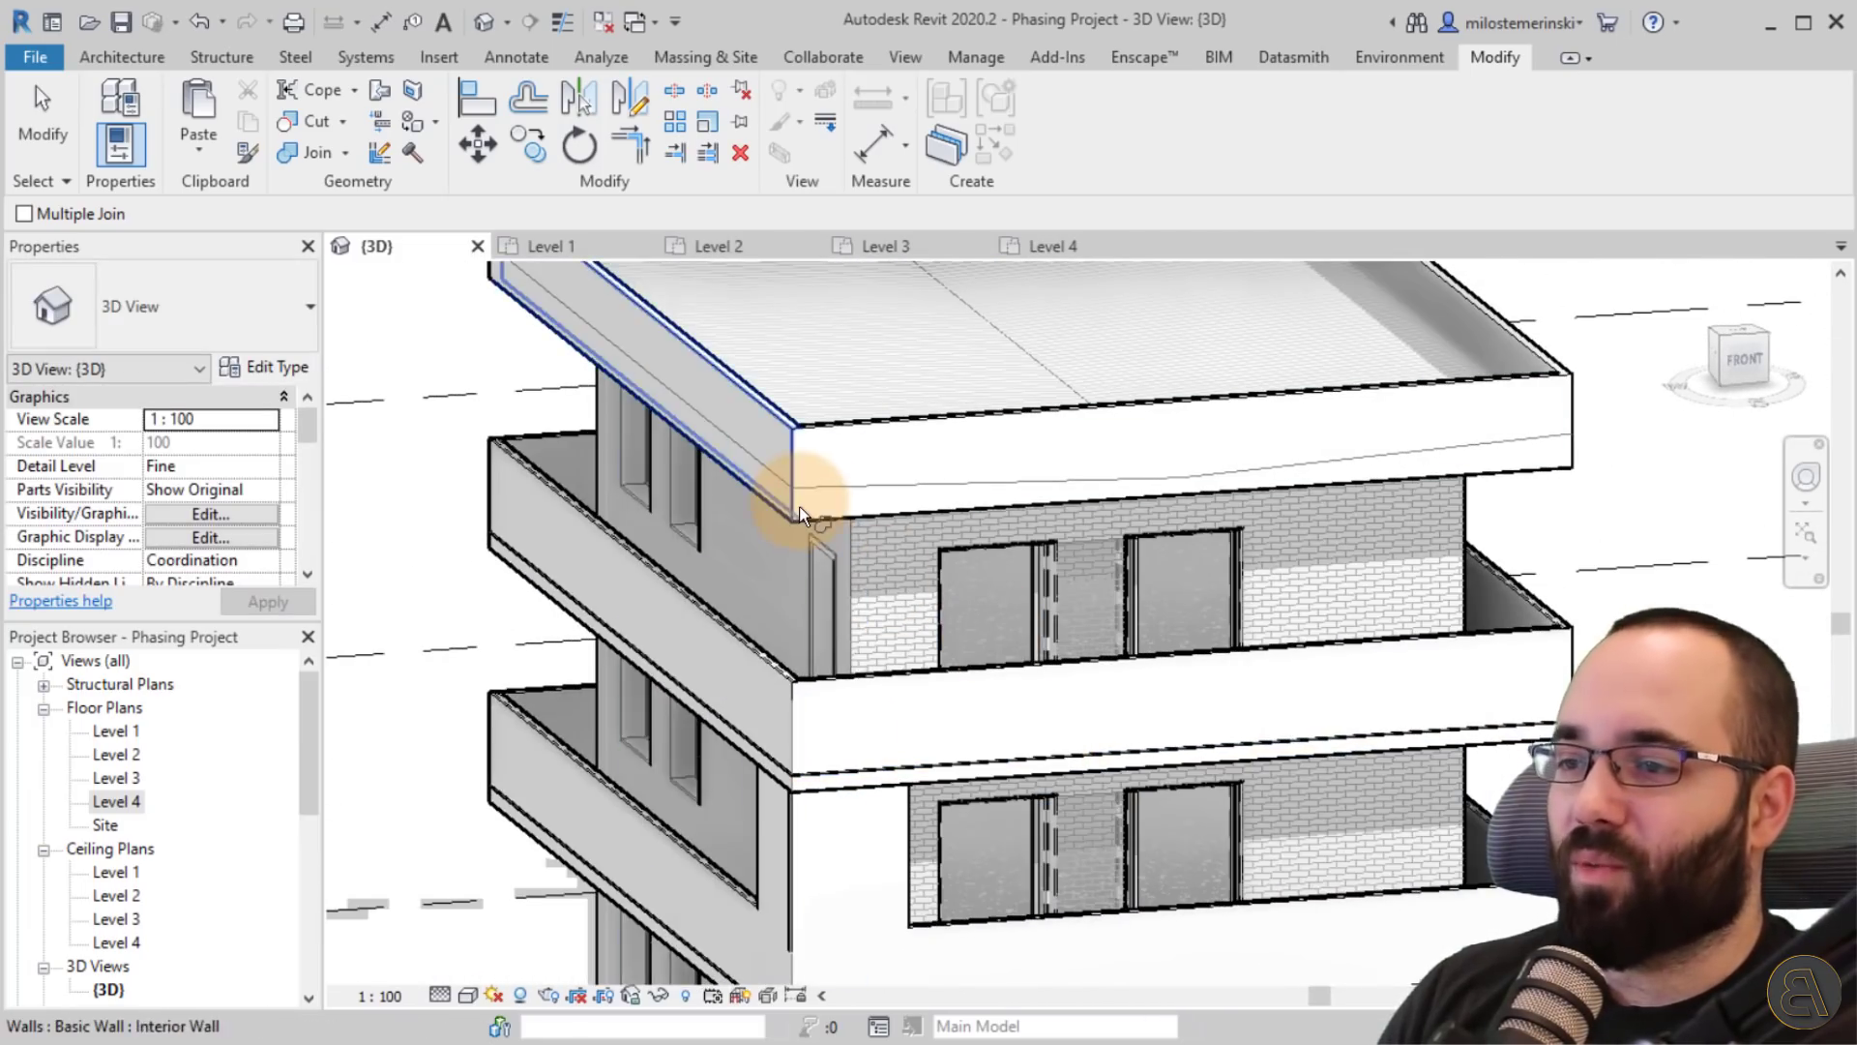
pyautogui.scroll(-3, 849, 773)
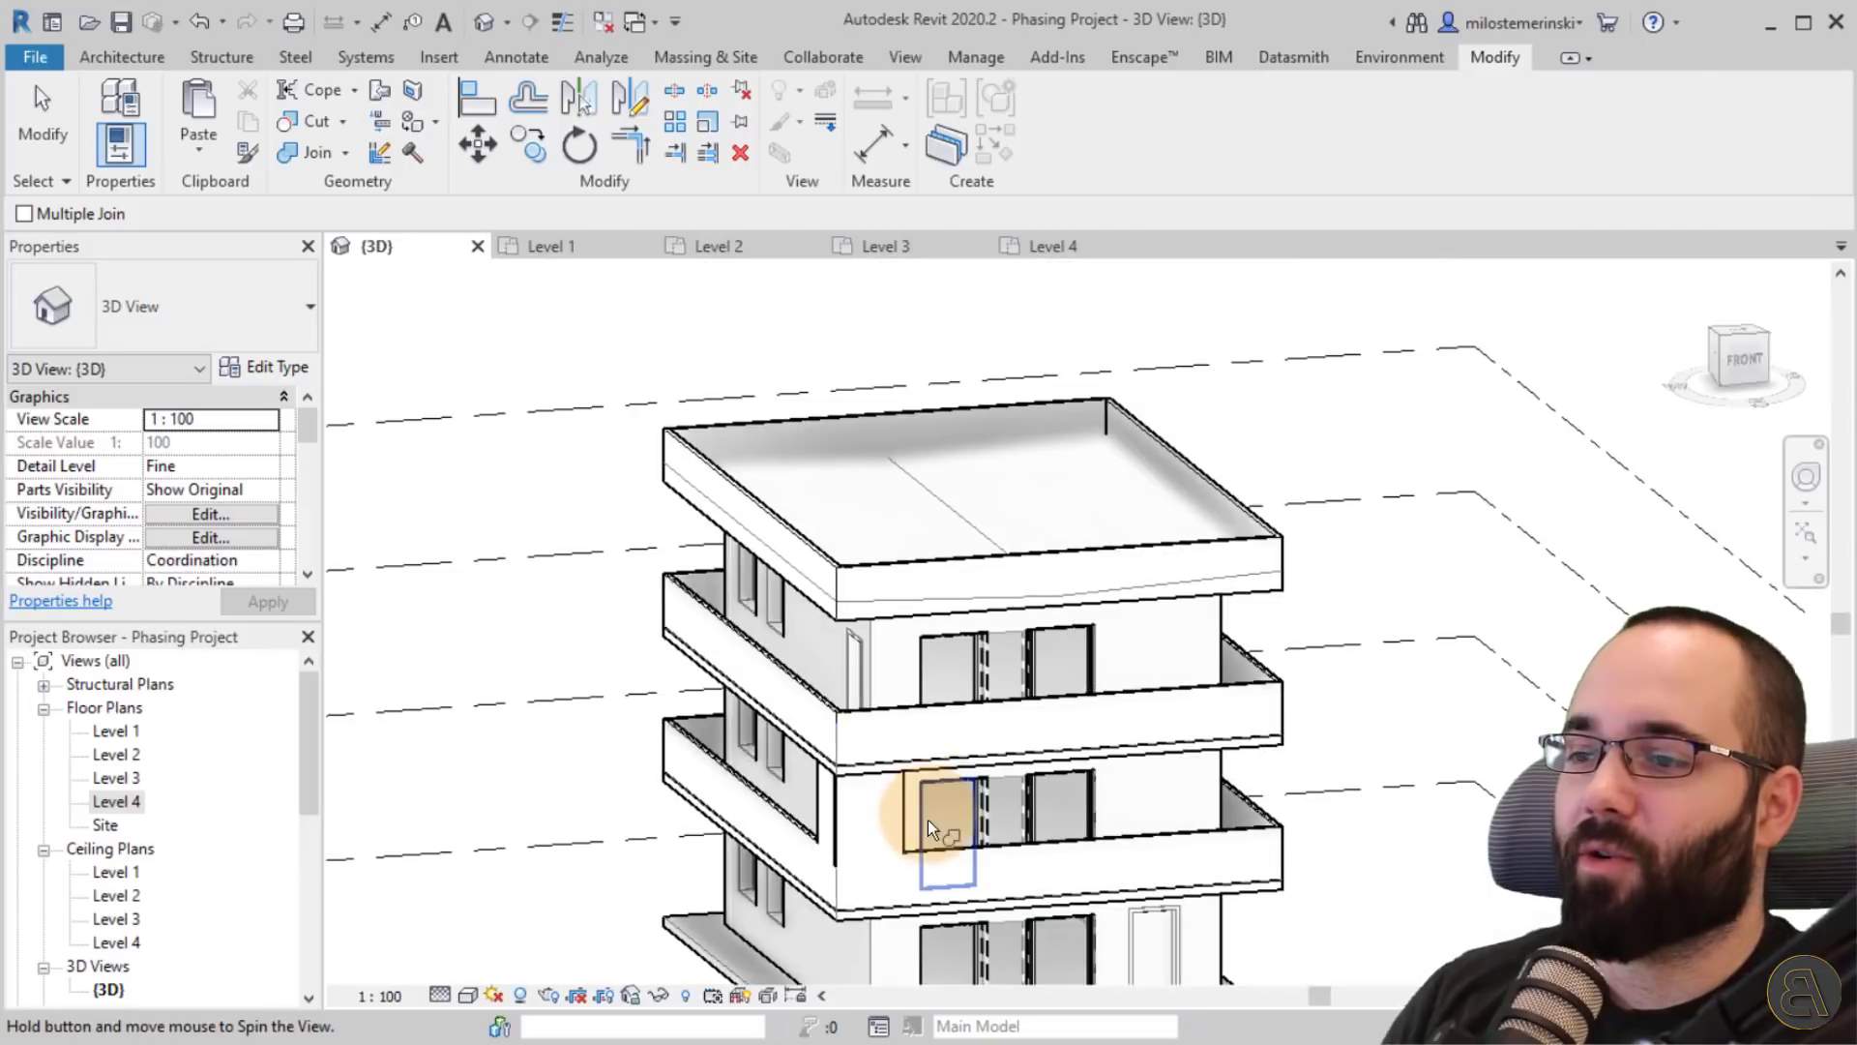
pyautogui.scroll(1, 926, 821)
pyautogui.keyDown('shift'); pyautogui.moveTo(910, 809); pyautogui.dragTo(1007, 813, button='middle'); pyautogui.keyUp('shift')
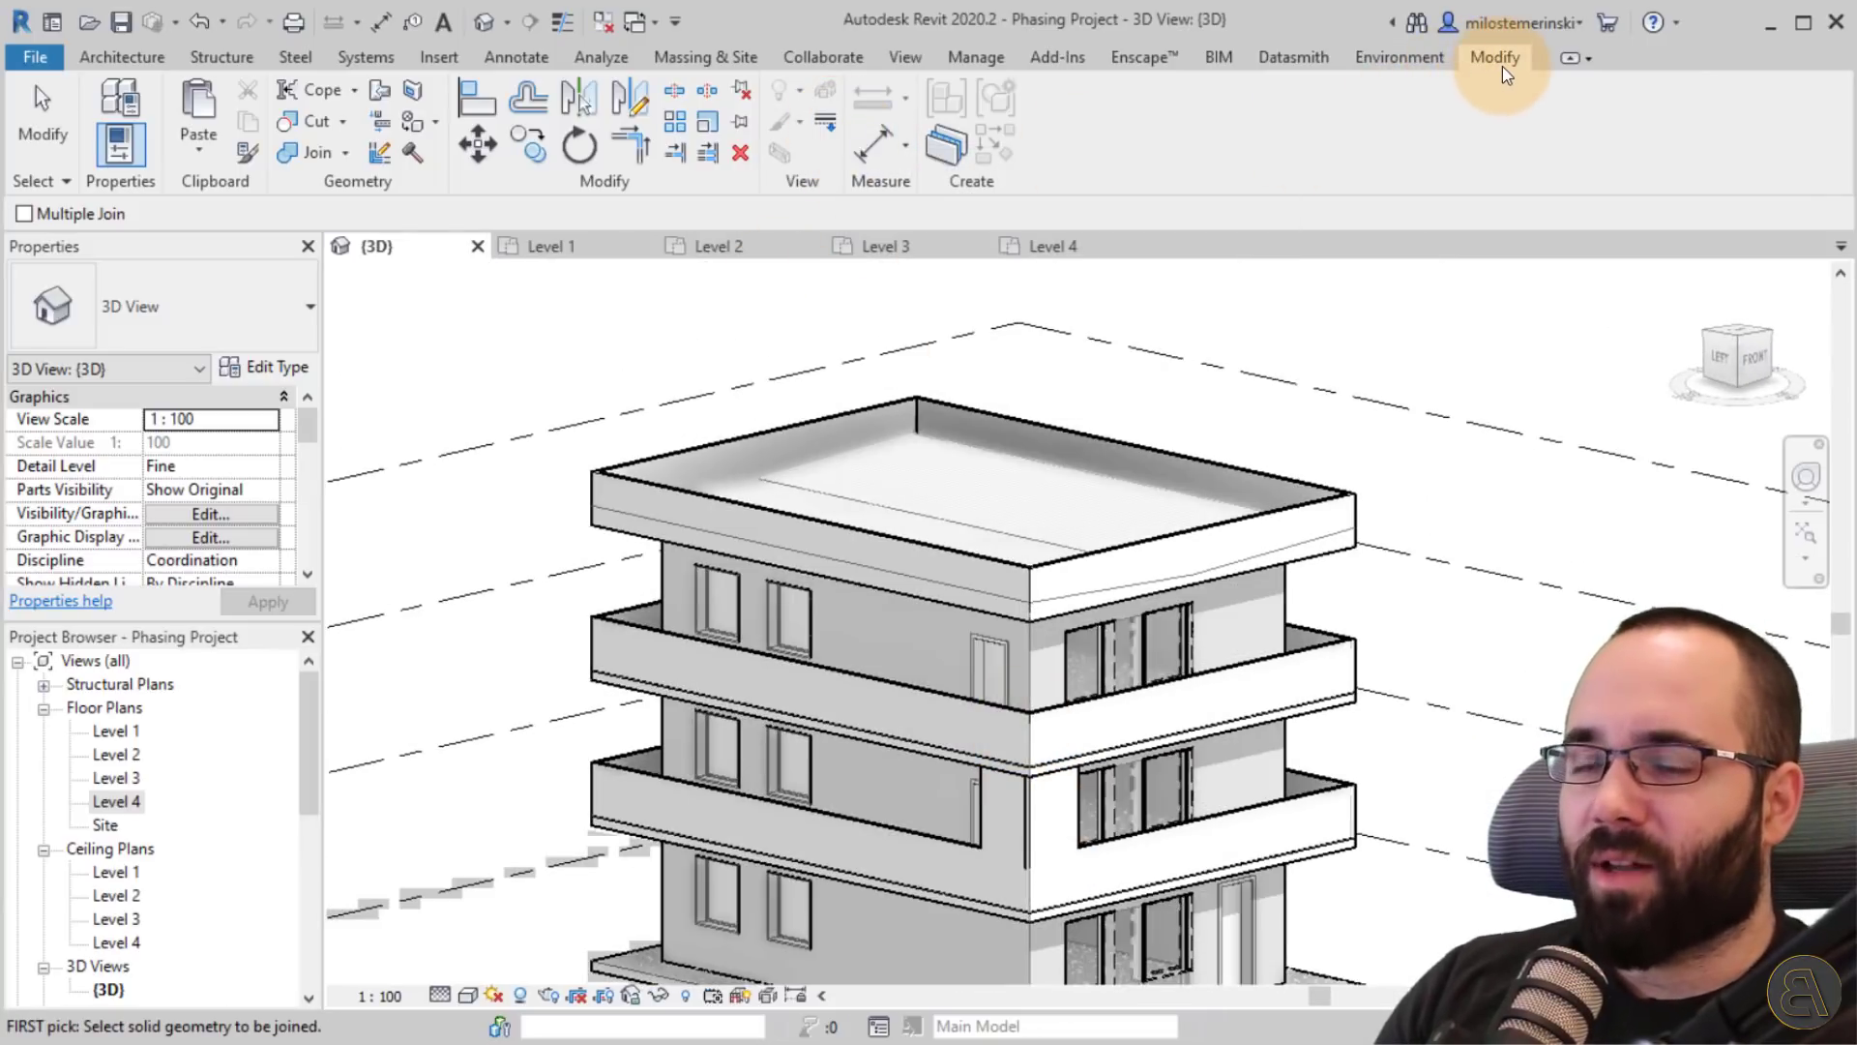
pyautogui.click(830, 131)
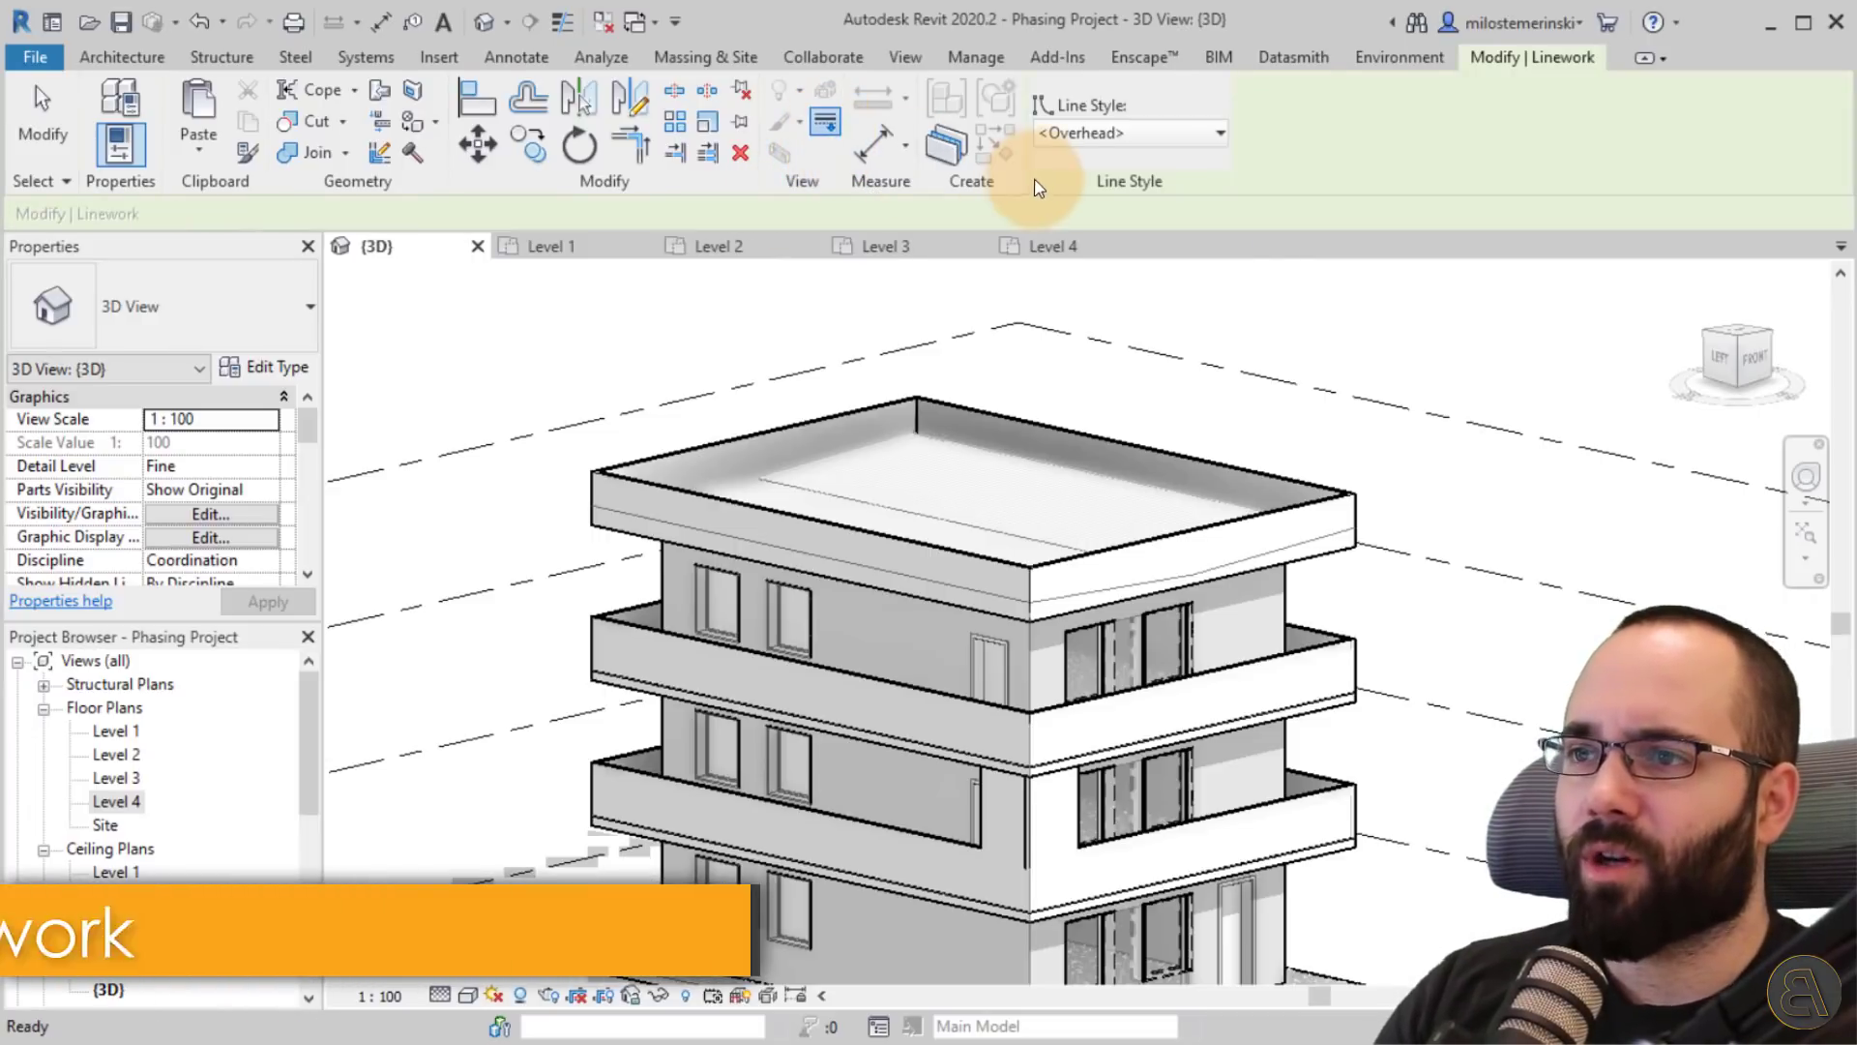
pyautogui.click(1079, 135)
pyautogui.click(1100, 246)
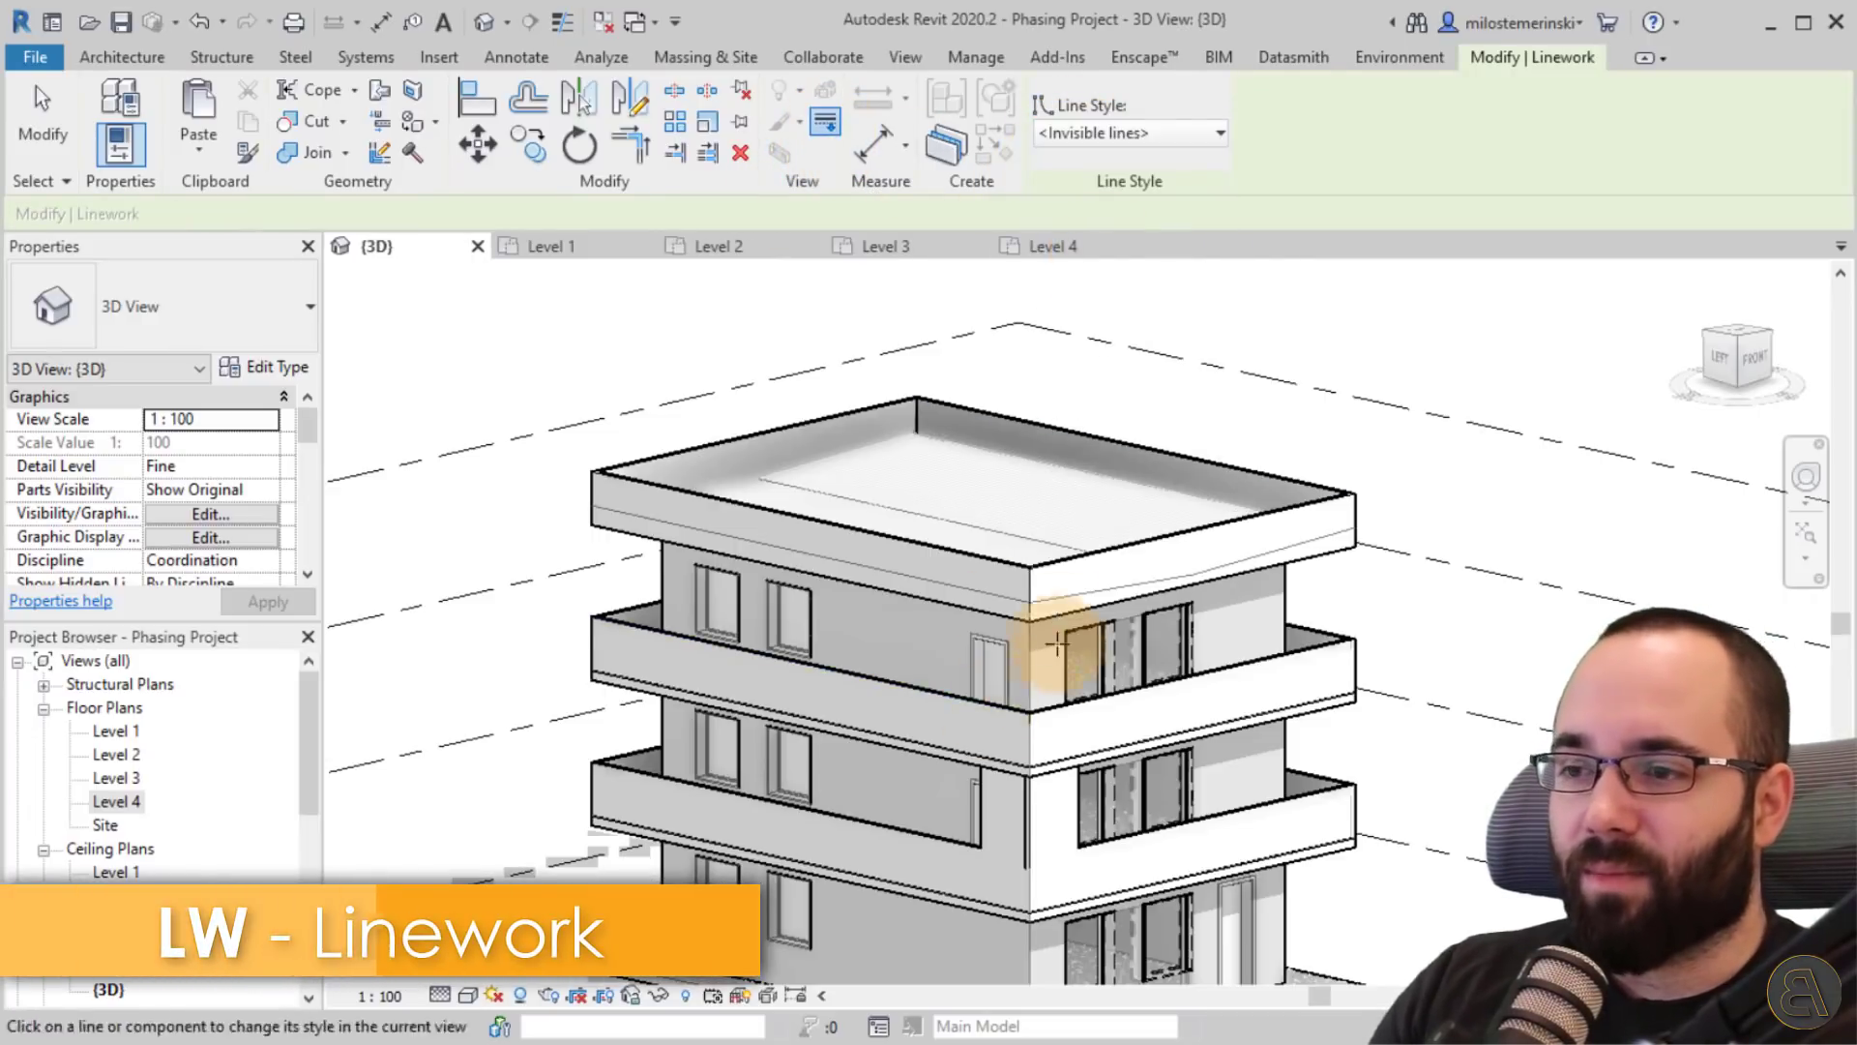
pyautogui.scroll(5, 1023, 812)
pyautogui.scroll(-3, 1003, 825)
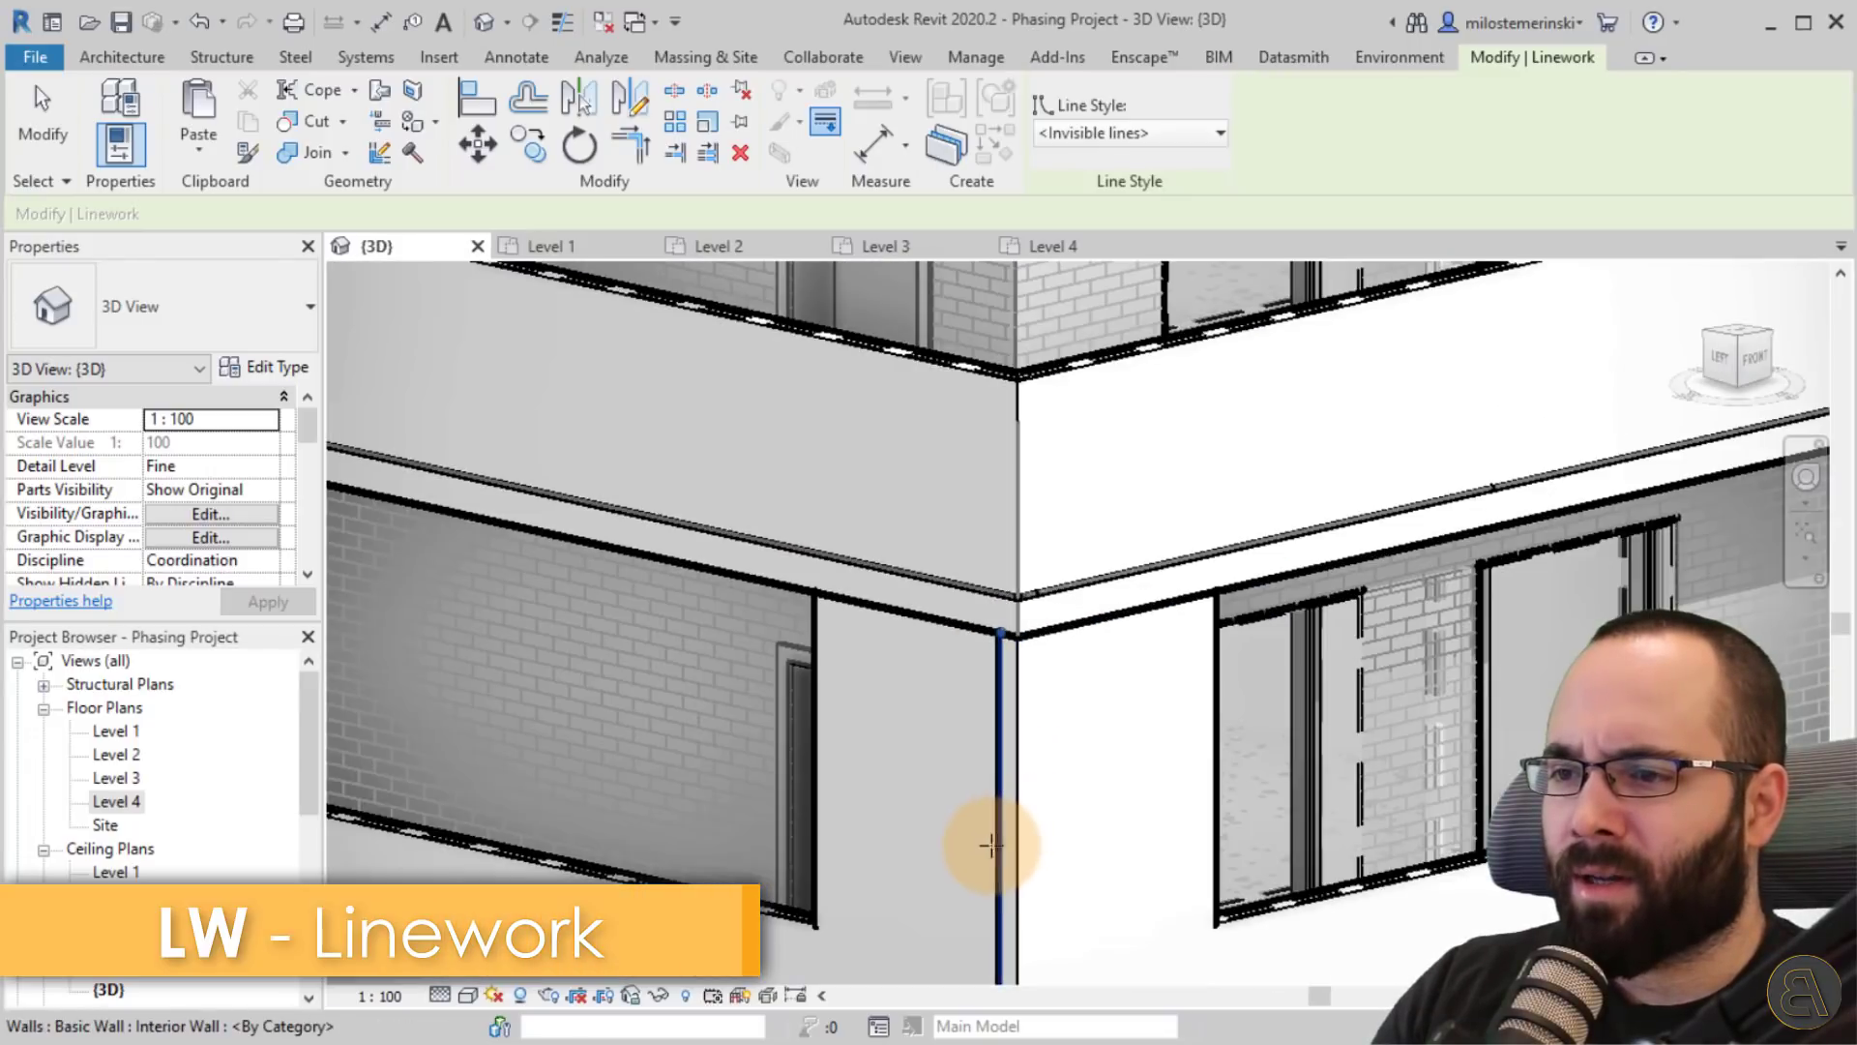
pyautogui.click(996, 846)
pyautogui.scroll(-2, 979, 690)
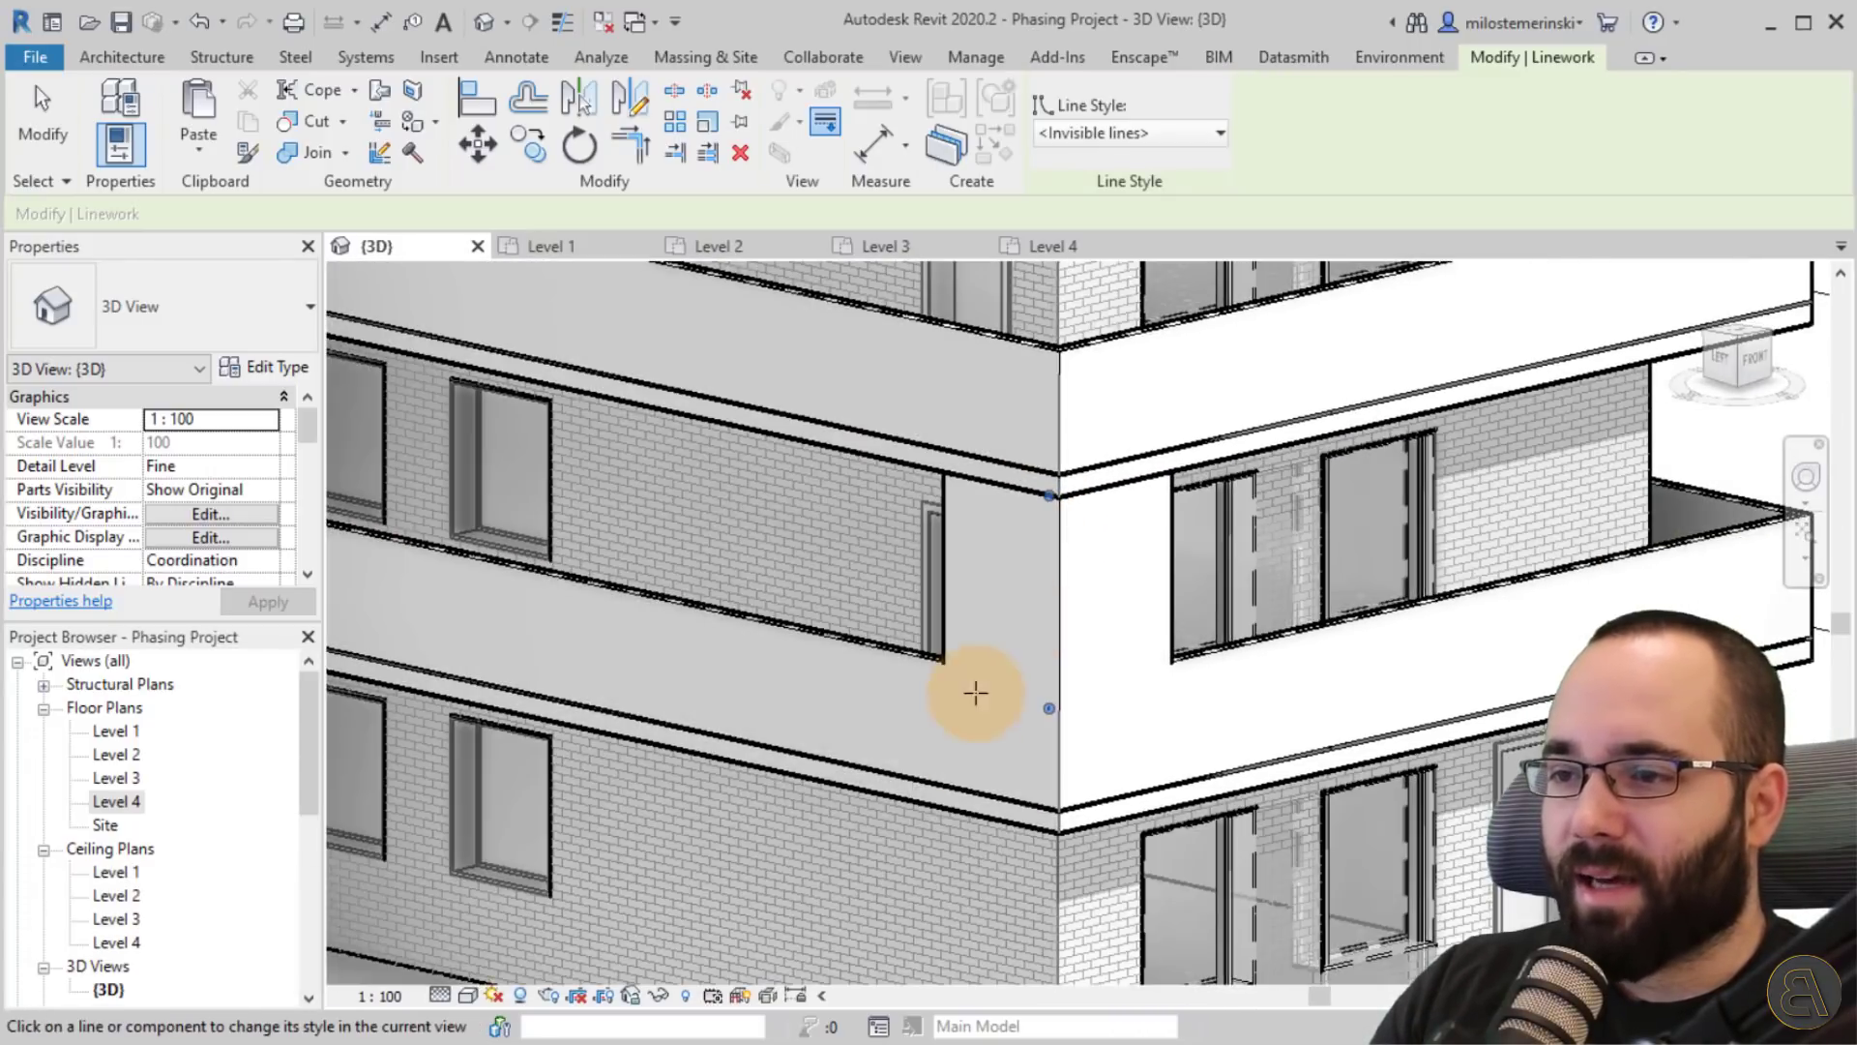
# Hide the seam lines between the Level 2 balcony wall and floor slab on the front and left sides with <Invisible lines>.
pyautogui.click(1179, 789)
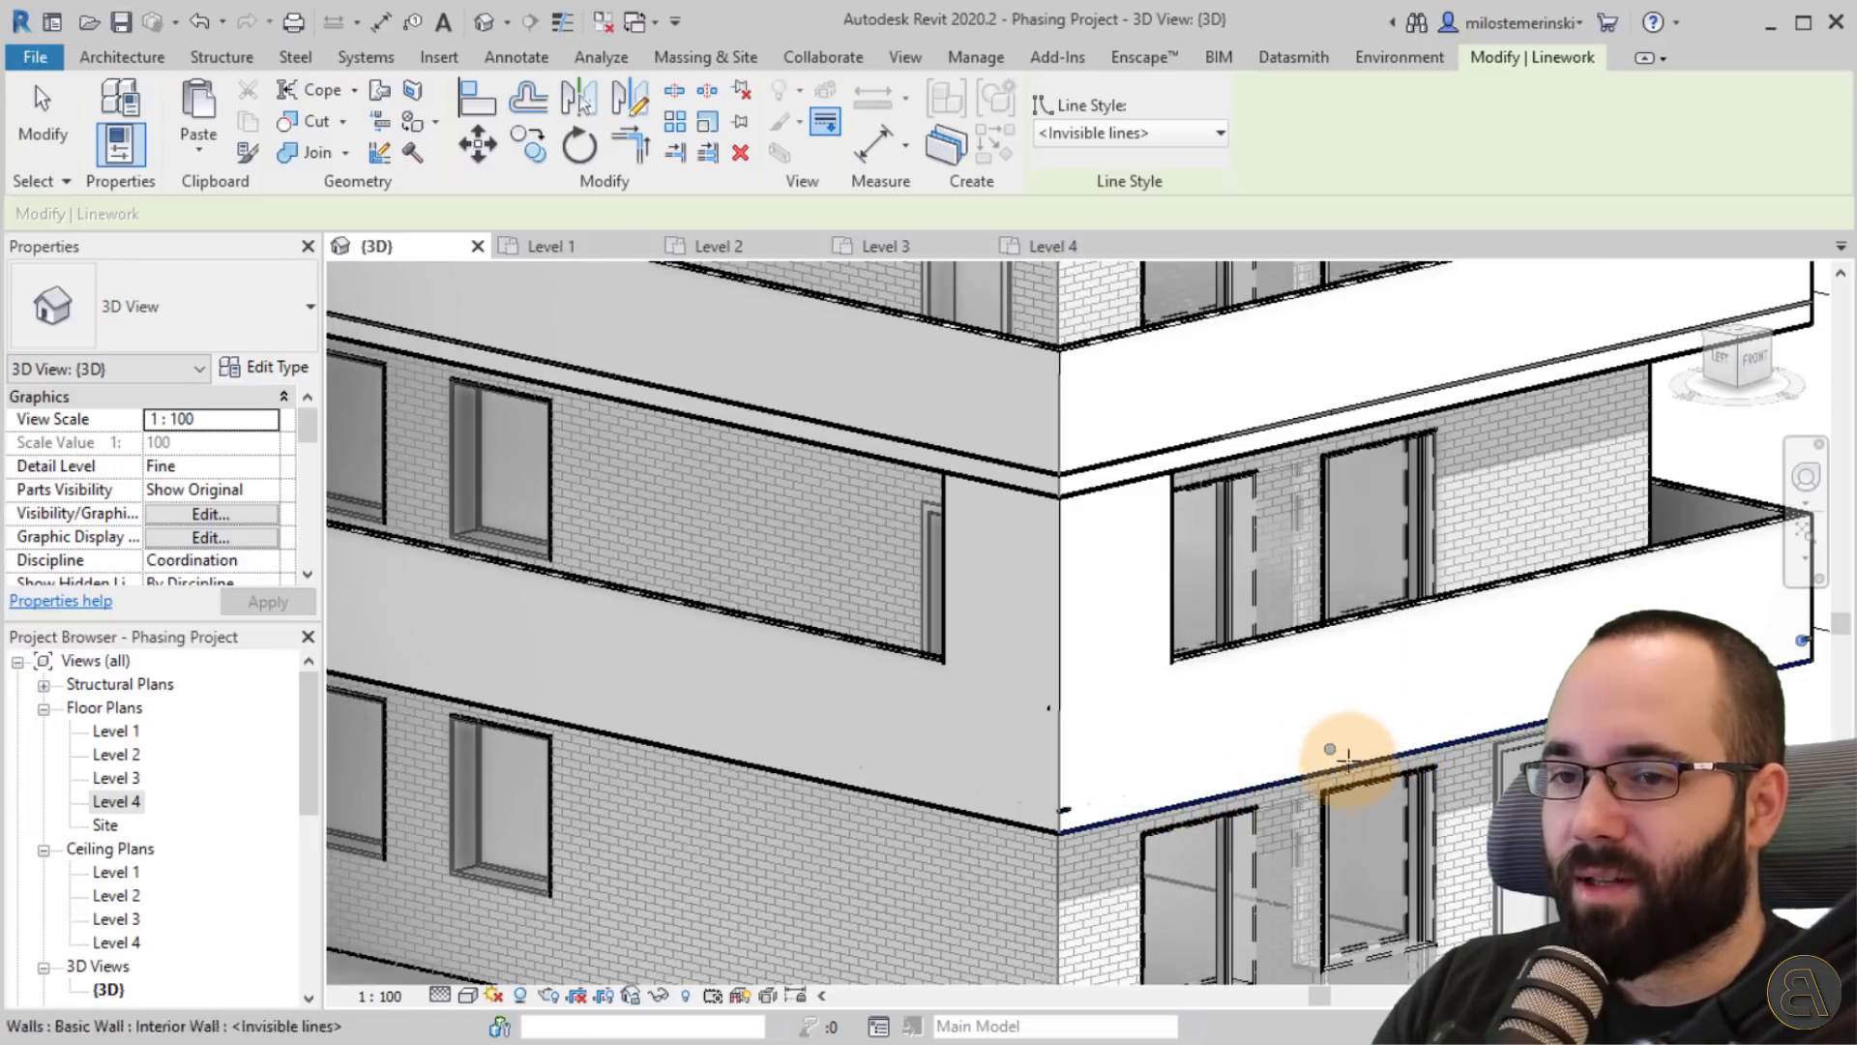
pyautogui.scroll(4, 1062, 813)
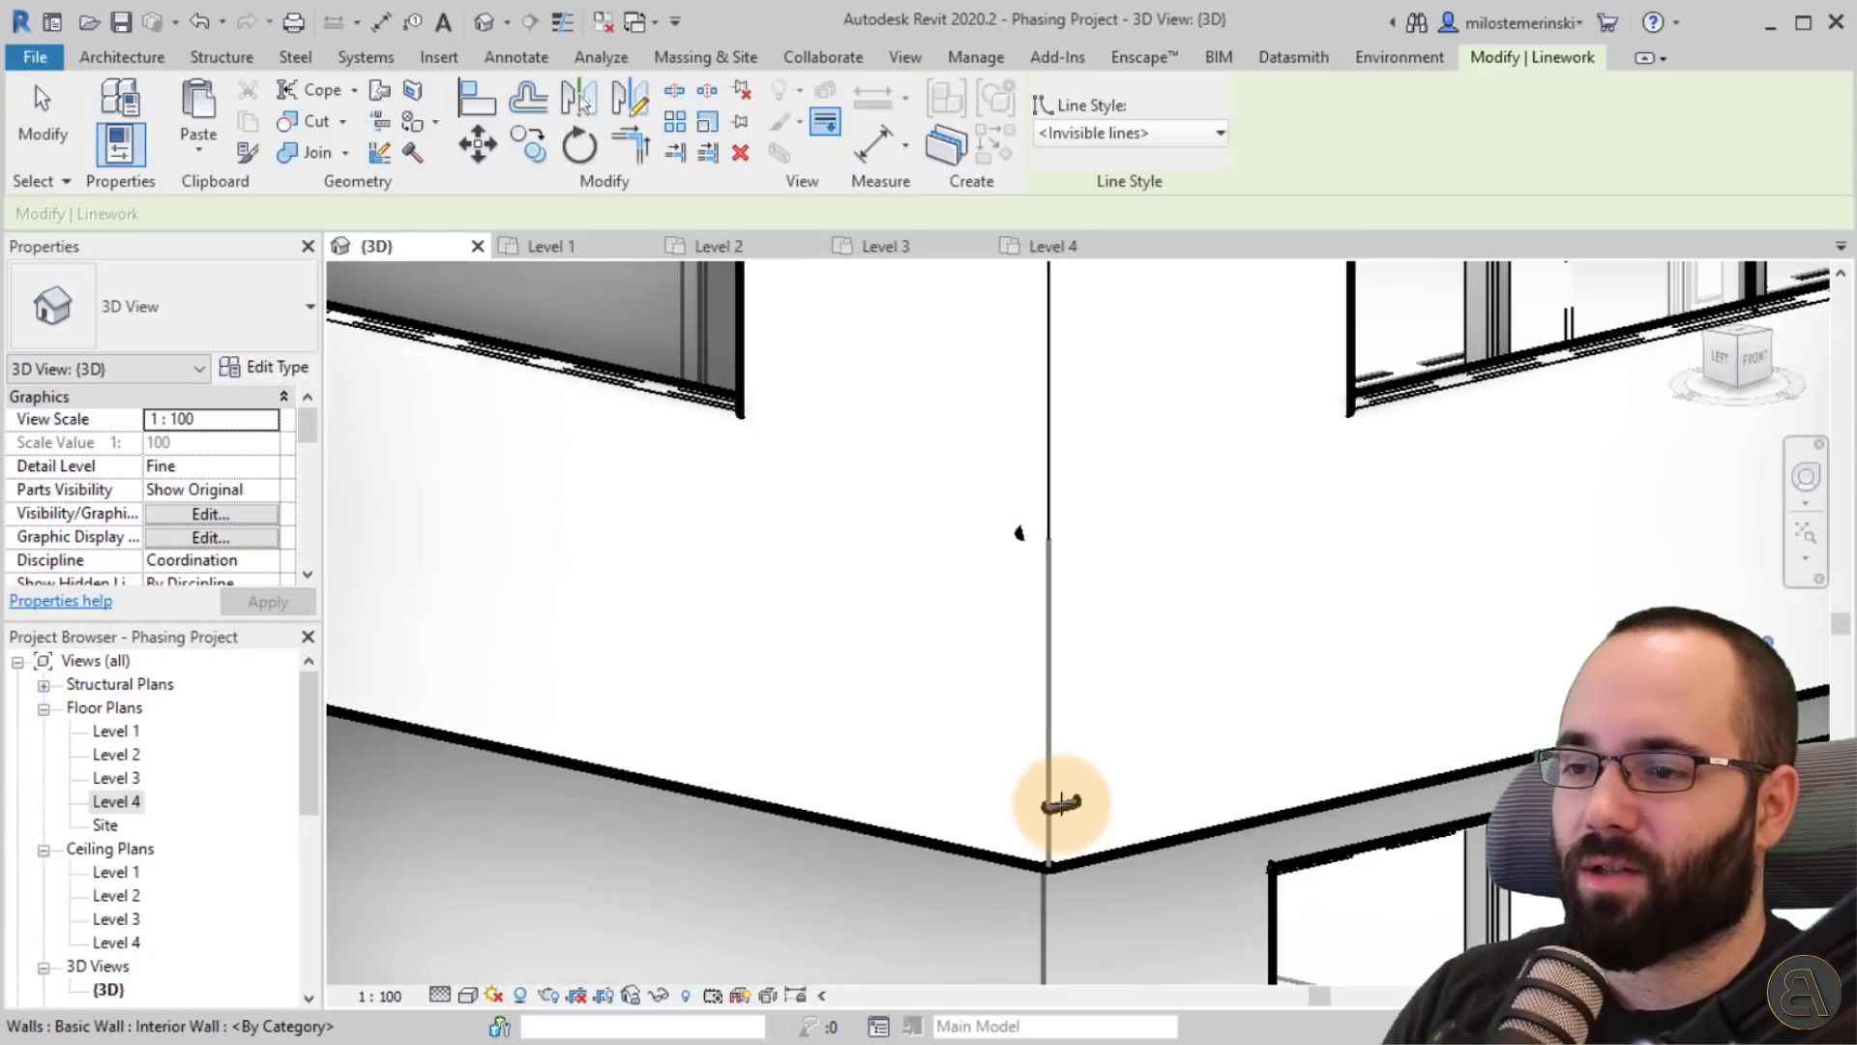
pyautogui.scroll(-5, 622, 684)
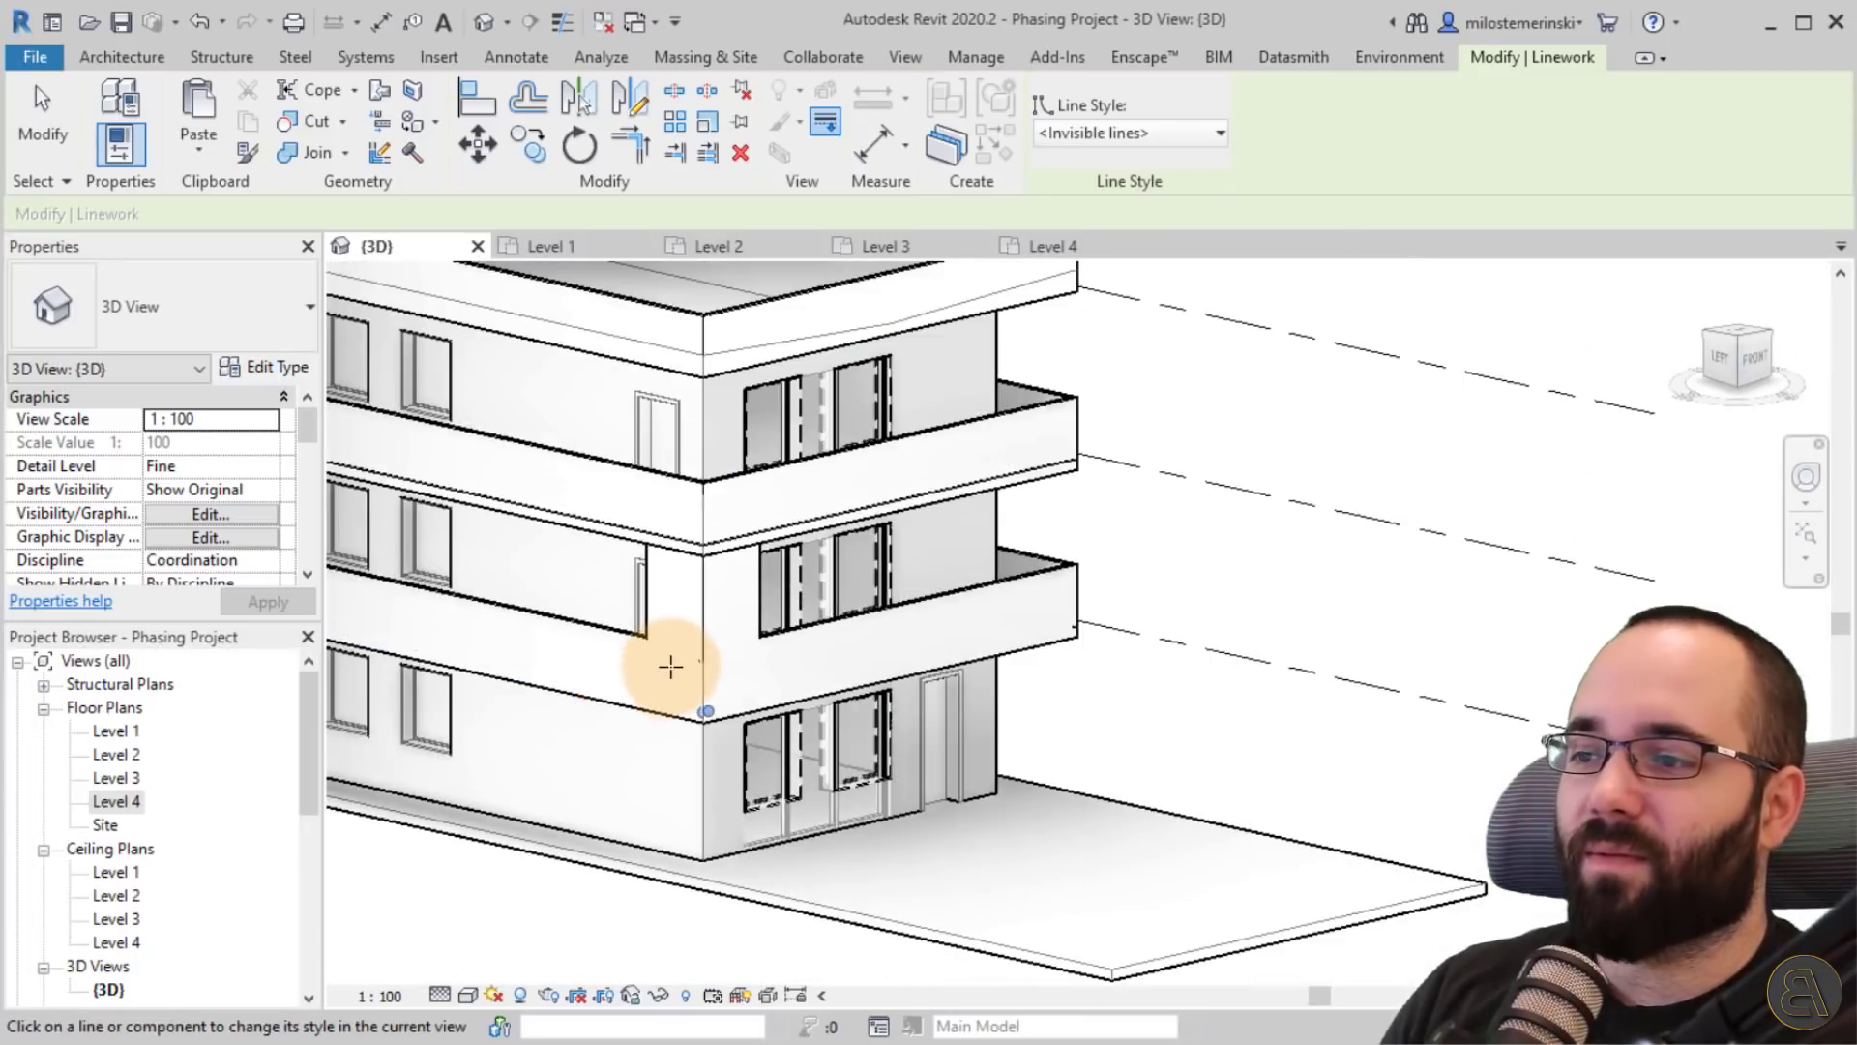
pyautogui.scroll(5, 705, 655)
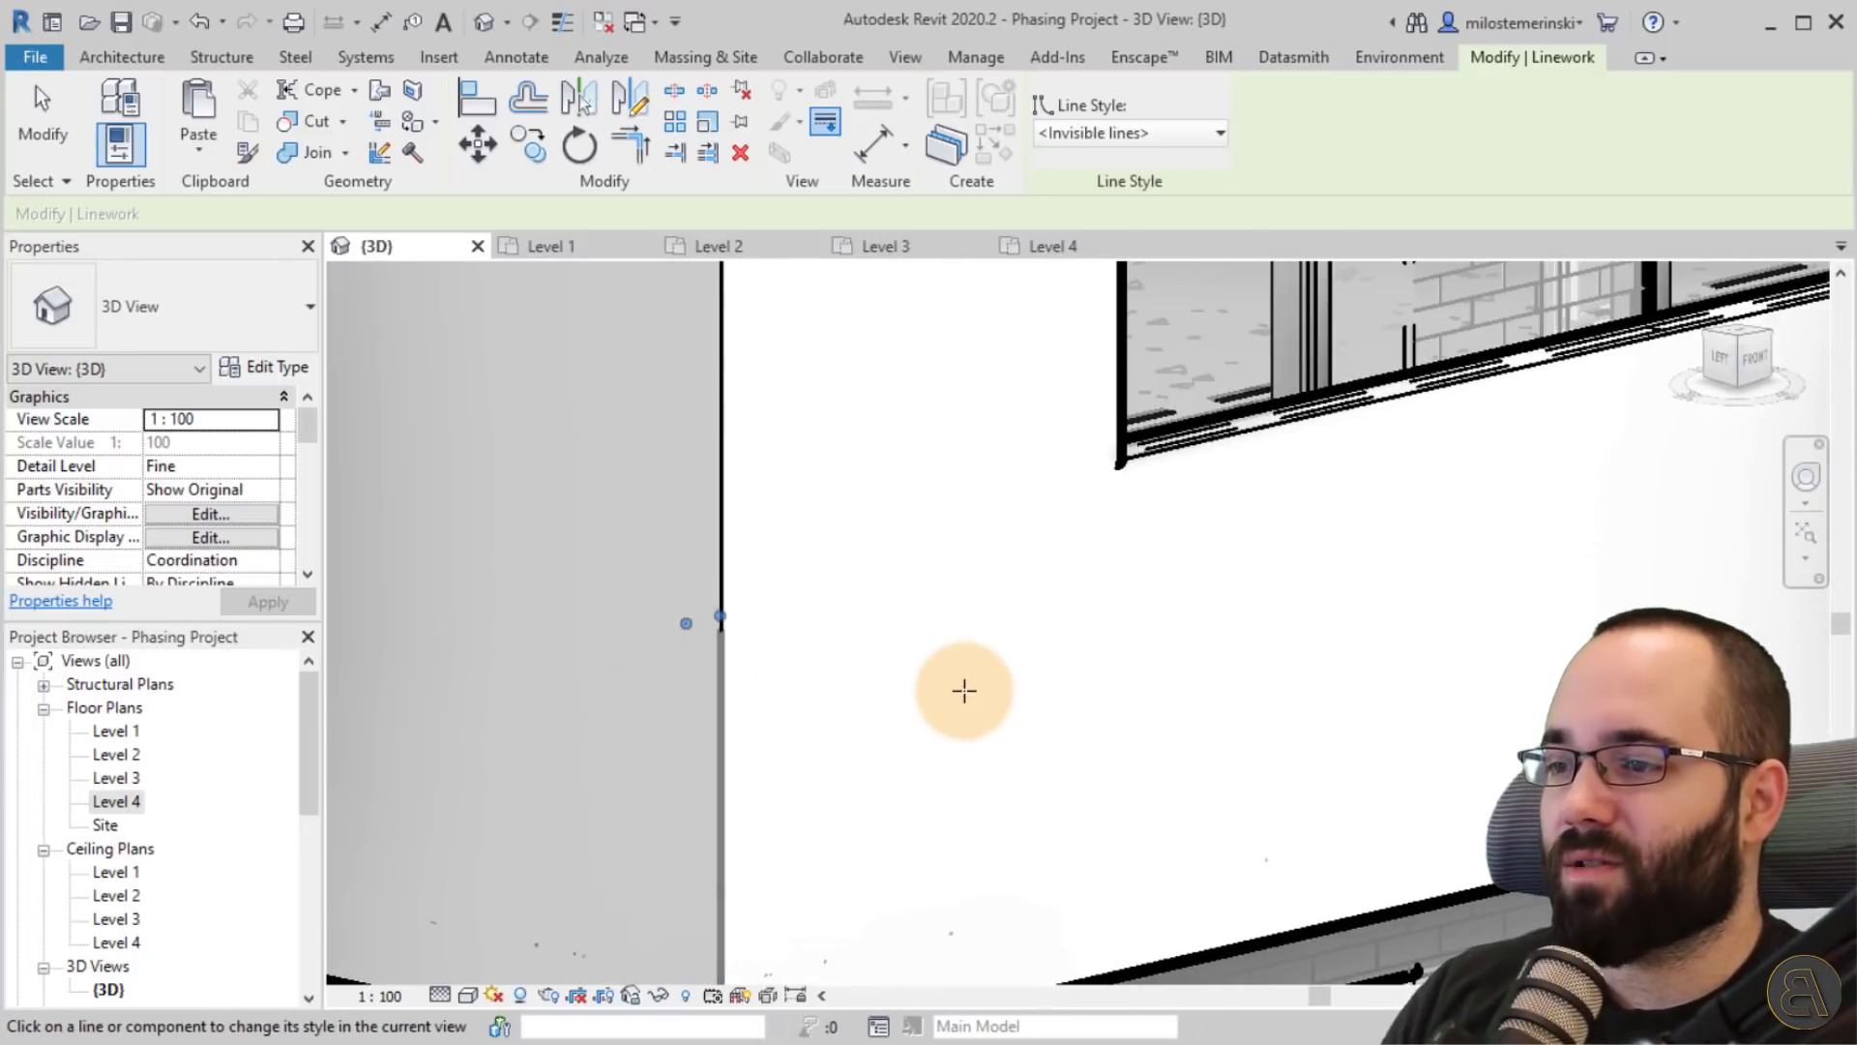
# Hide the front slab seam line on the Level 3 balcony wall and the roof seam lines on the front and left parapet faces.
pyautogui.scroll(-5, 962, 687)
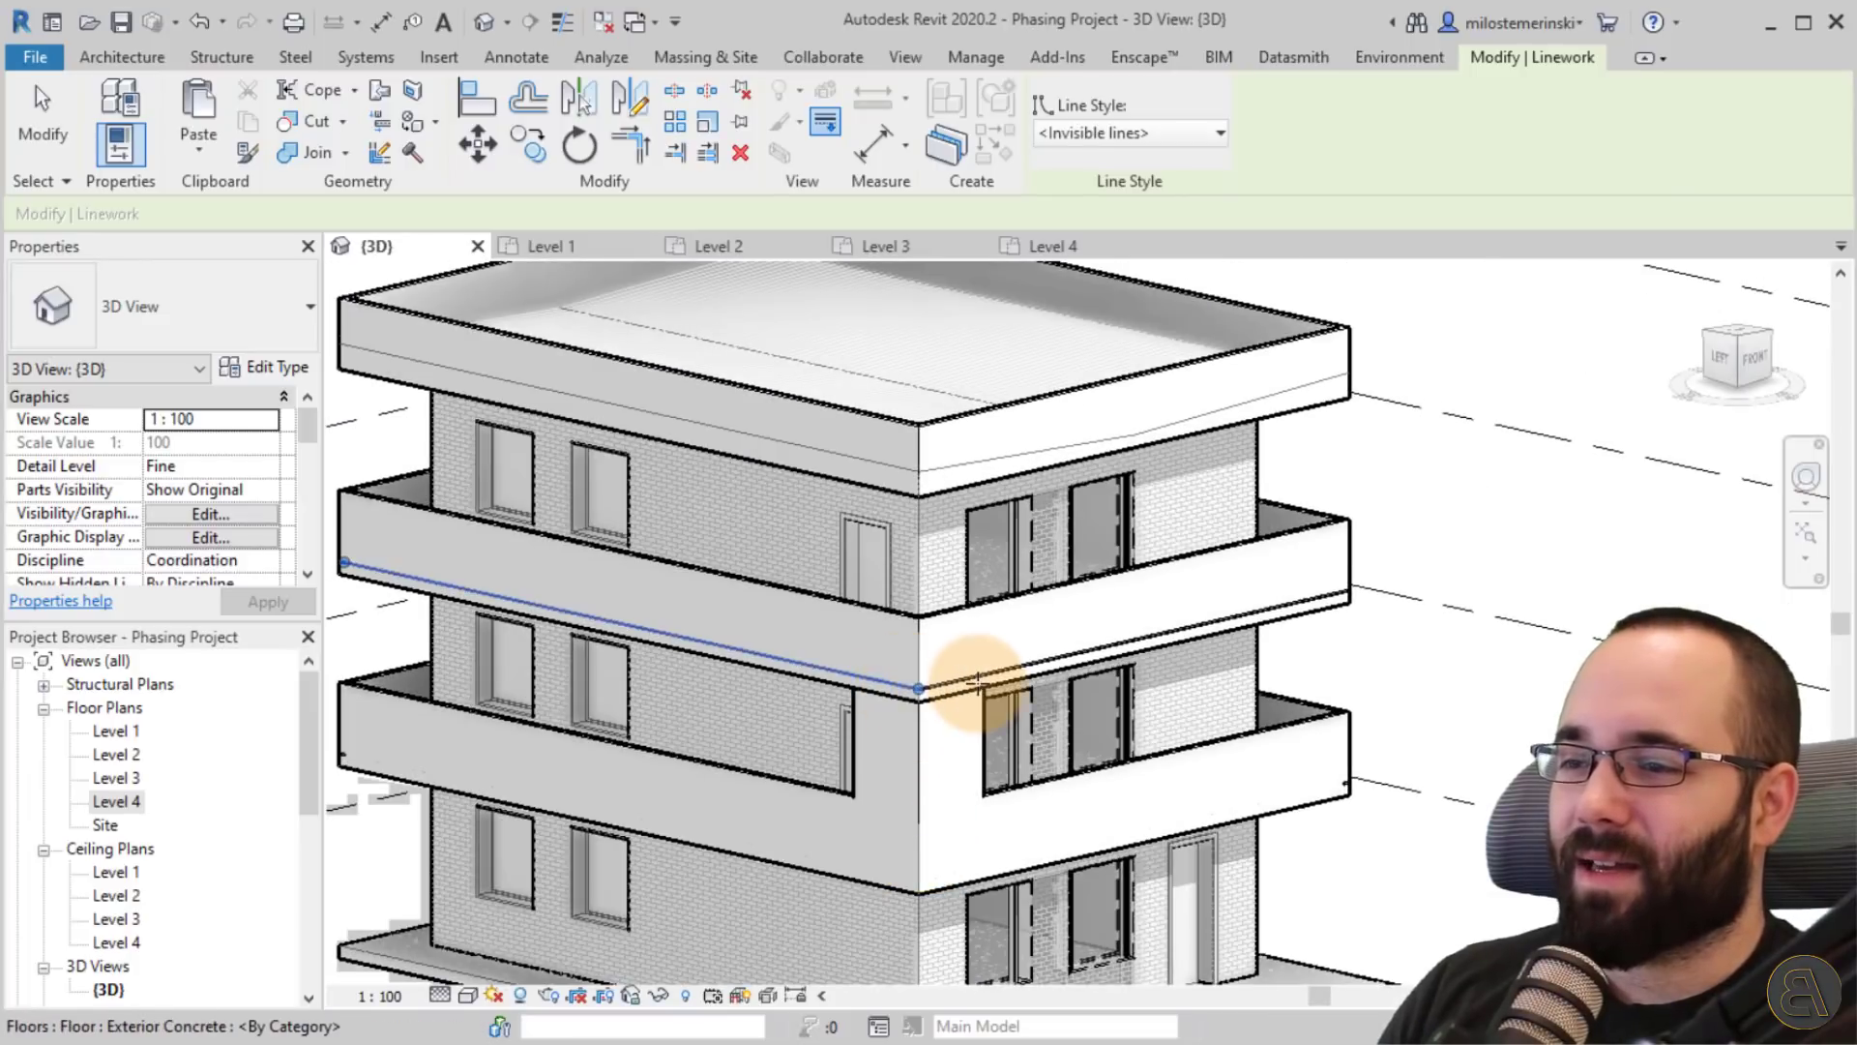
pyautogui.click(1103, 647)
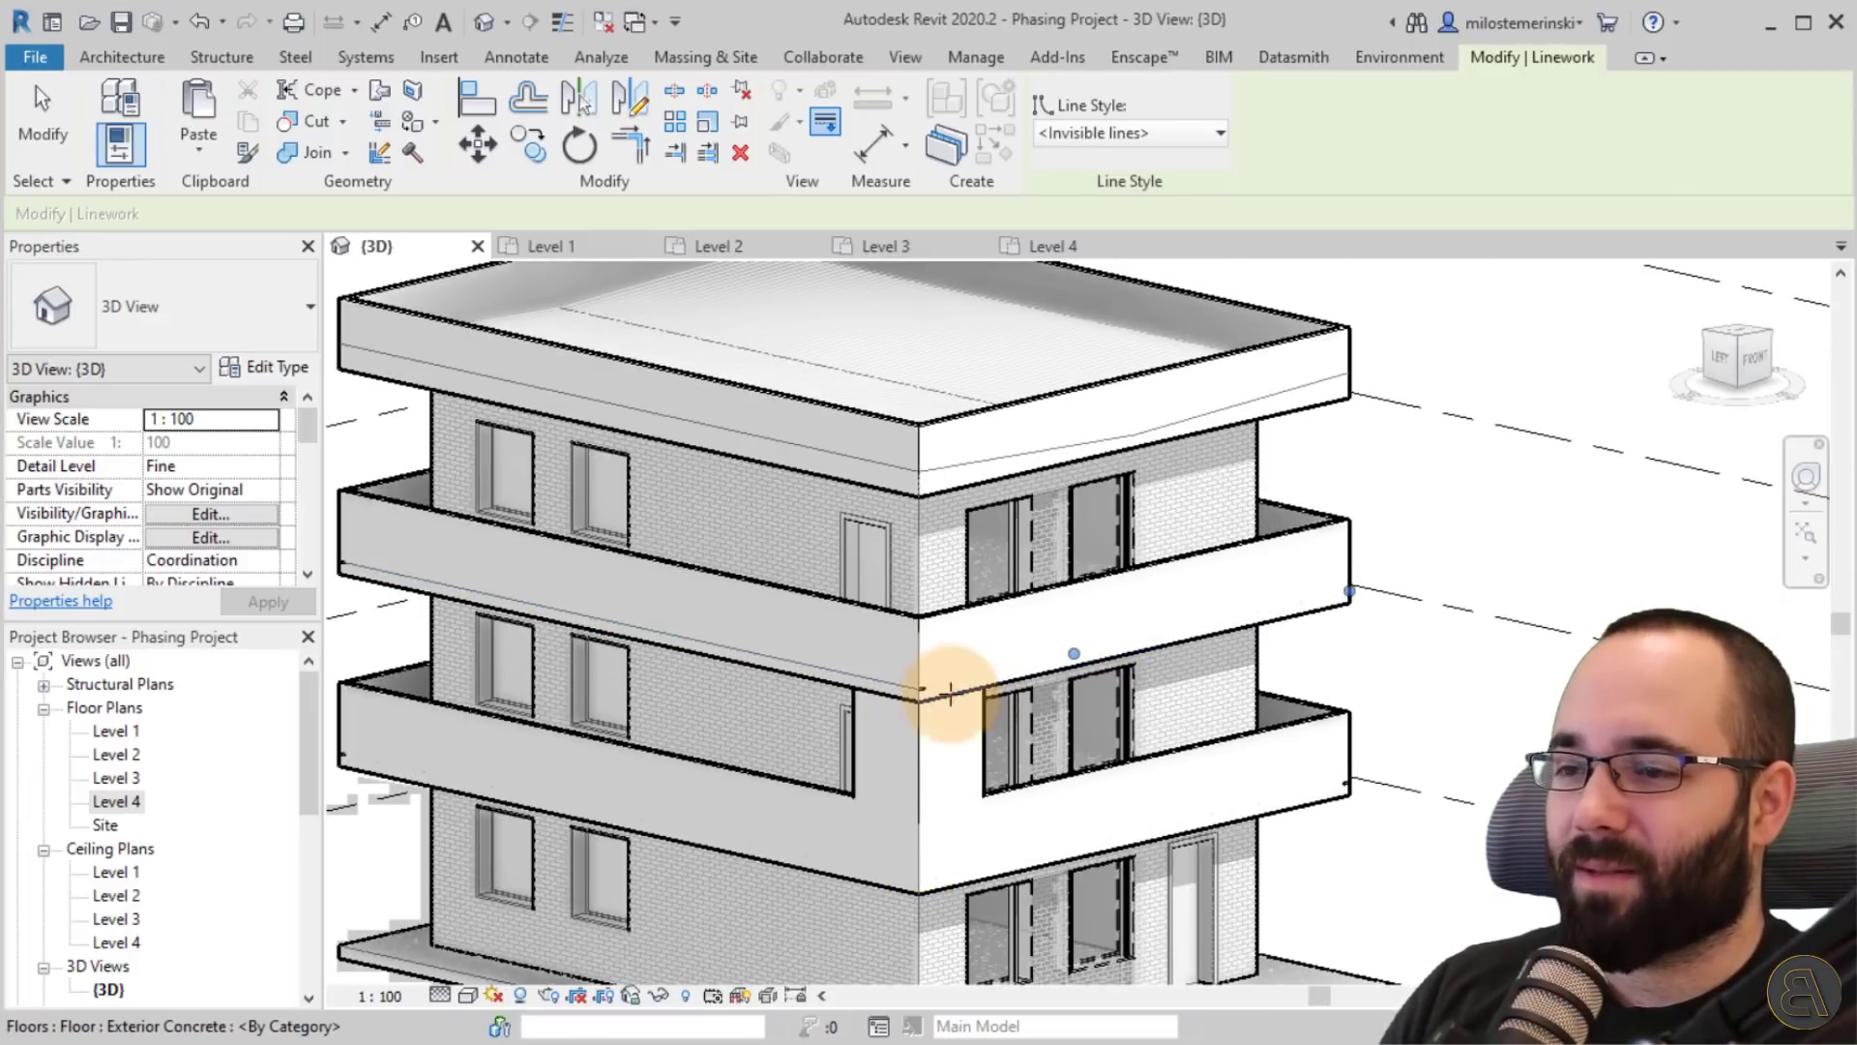
pyautogui.scroll(-3, 1073, 663)
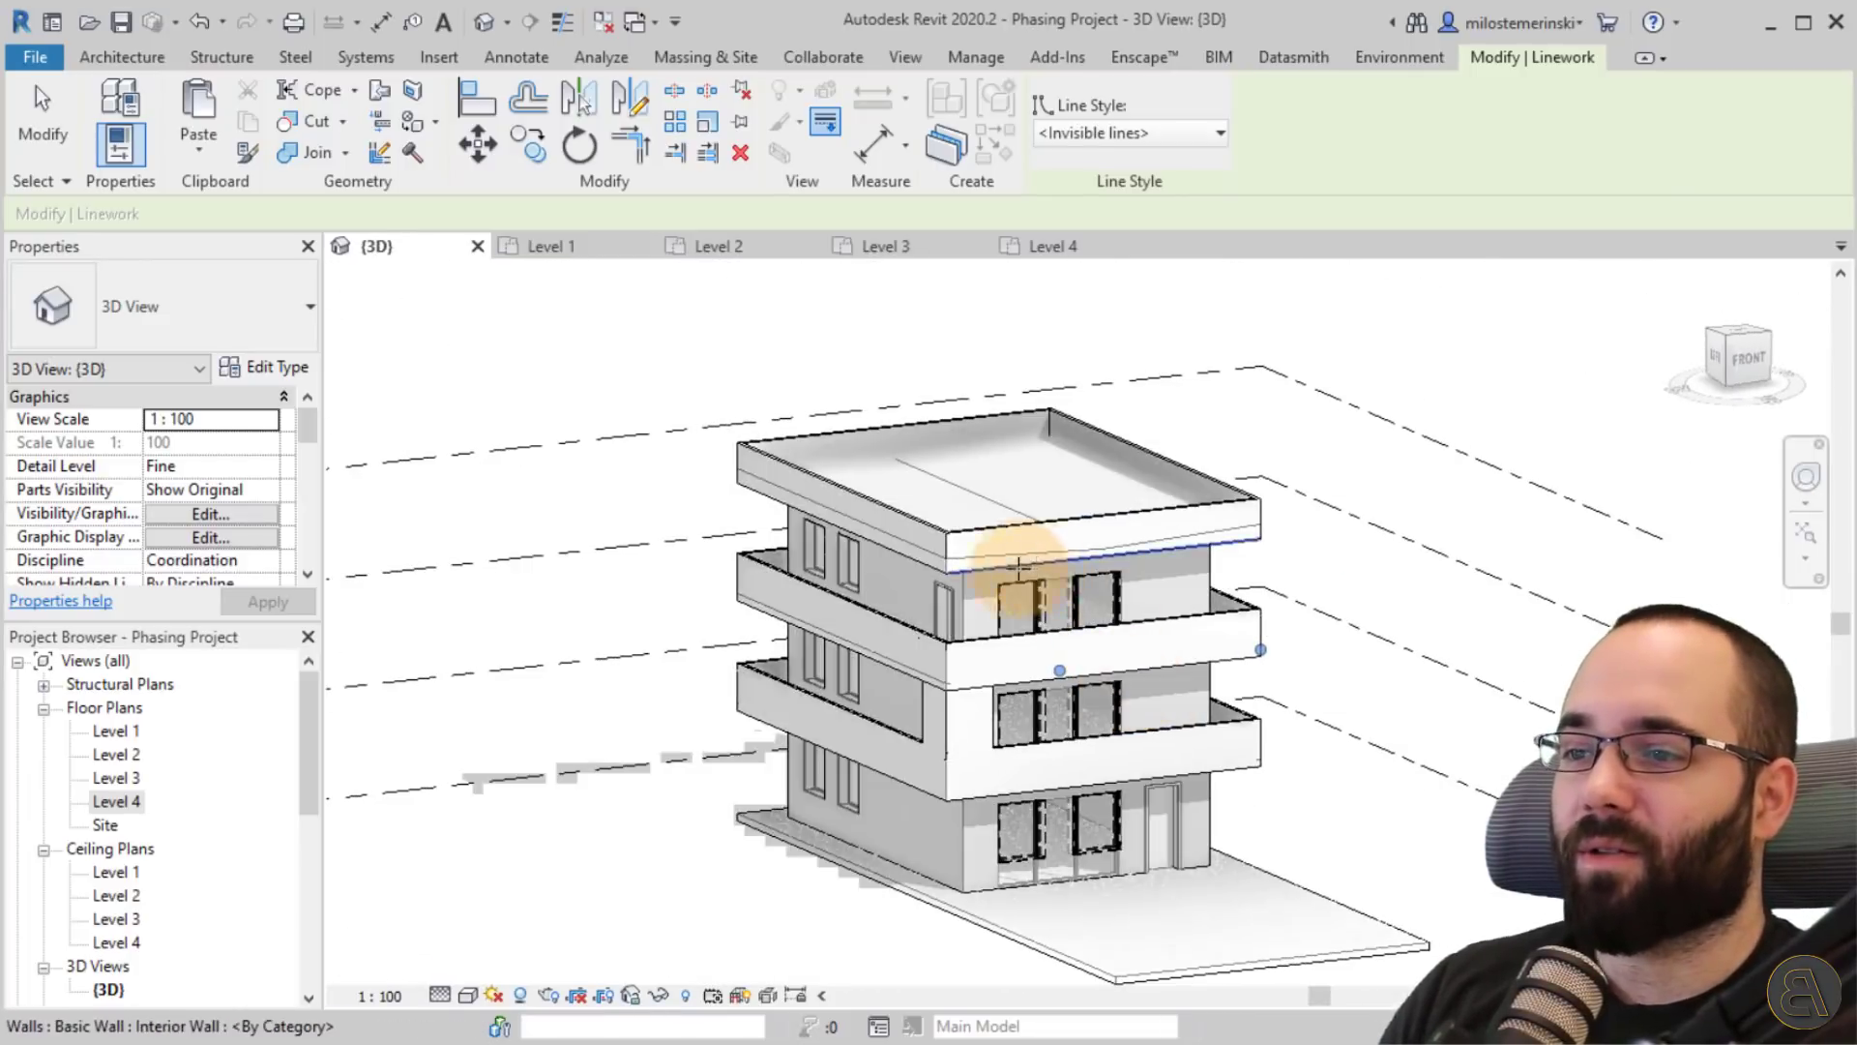
pyautogui.click(1153, 539)
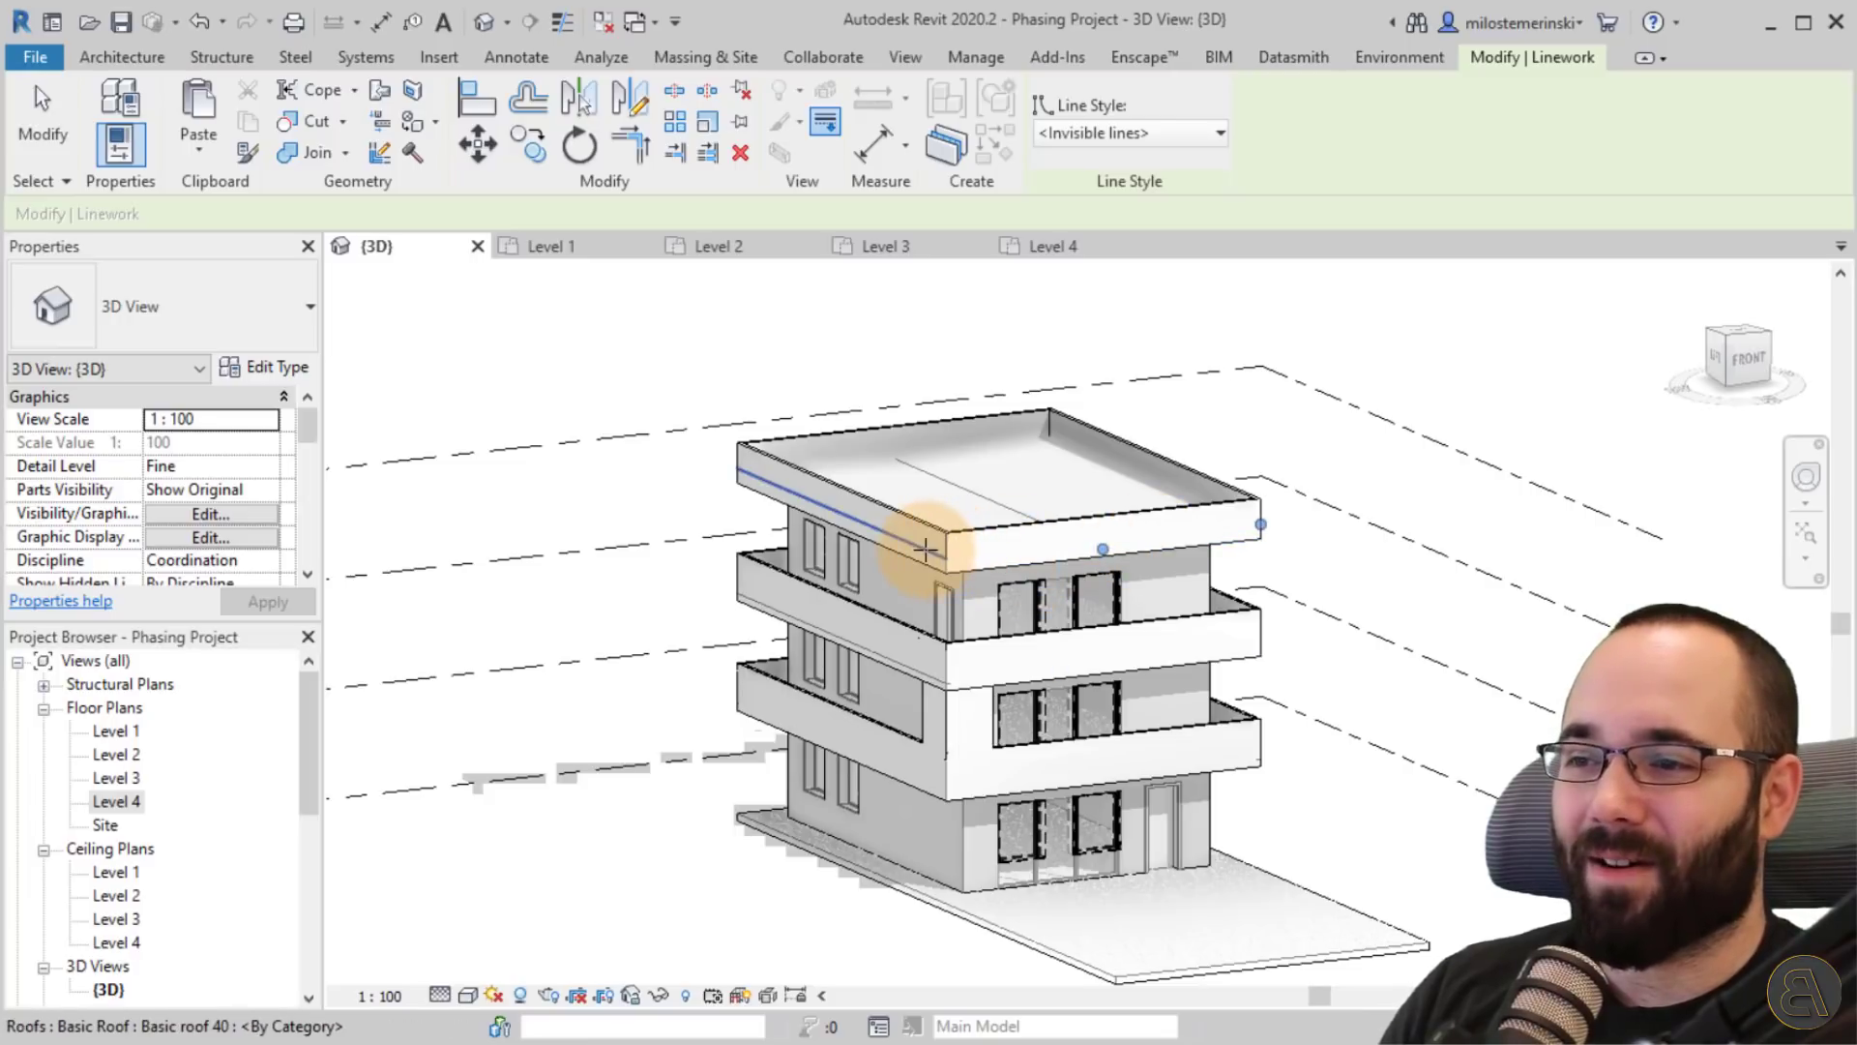
pyautogui.click(925, 550)
# Hide the remaining slab and roof seam lines on the right and back faces of the parapet and both balconies.
pyautogui.keyDown('shift'); pyautogui.moveTo(1128, 593); pyautogui.dragTo(891, 526, button='middle'); pyautogui.keyUp('shift')
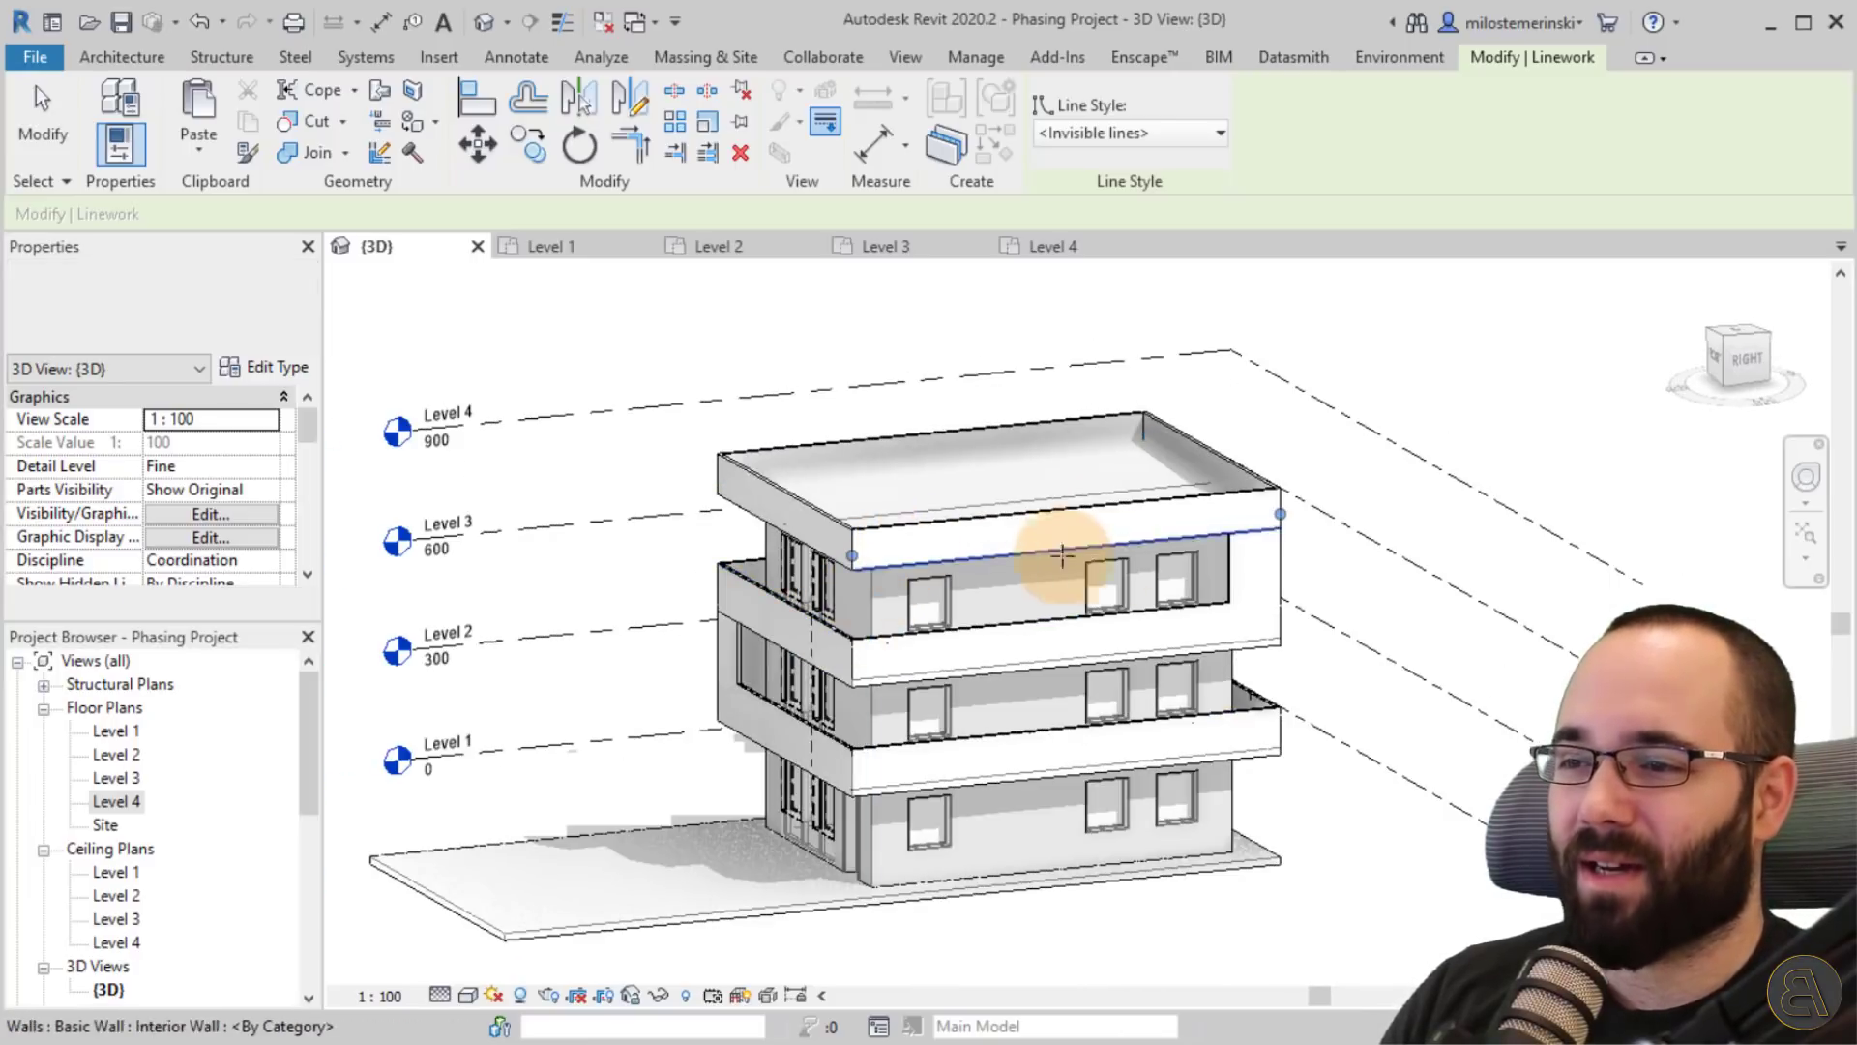
pyautogui.keyDown('shift'); pyautogui.moveTo(1062, 554); pyautogui.dragTo(995, 539, button='middle'); pyautogui.keyUp('shift')
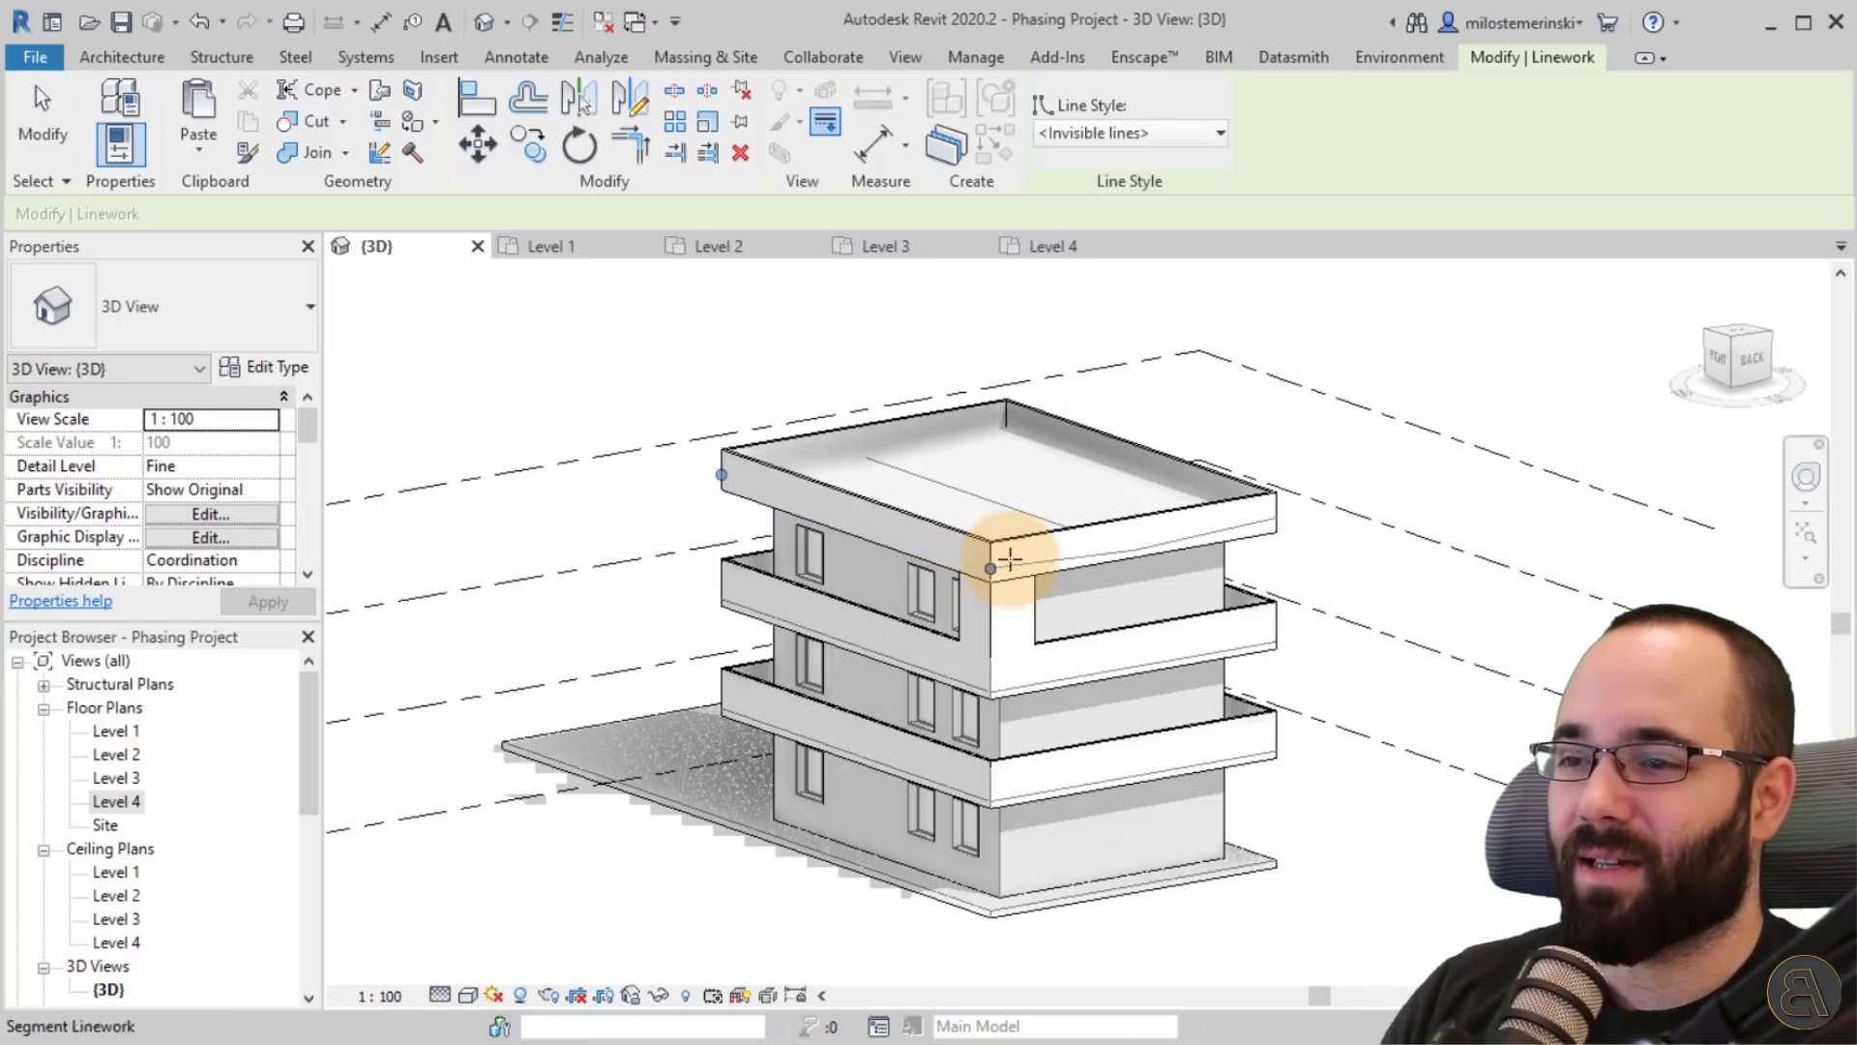
pyautogui.click(1175, 544)
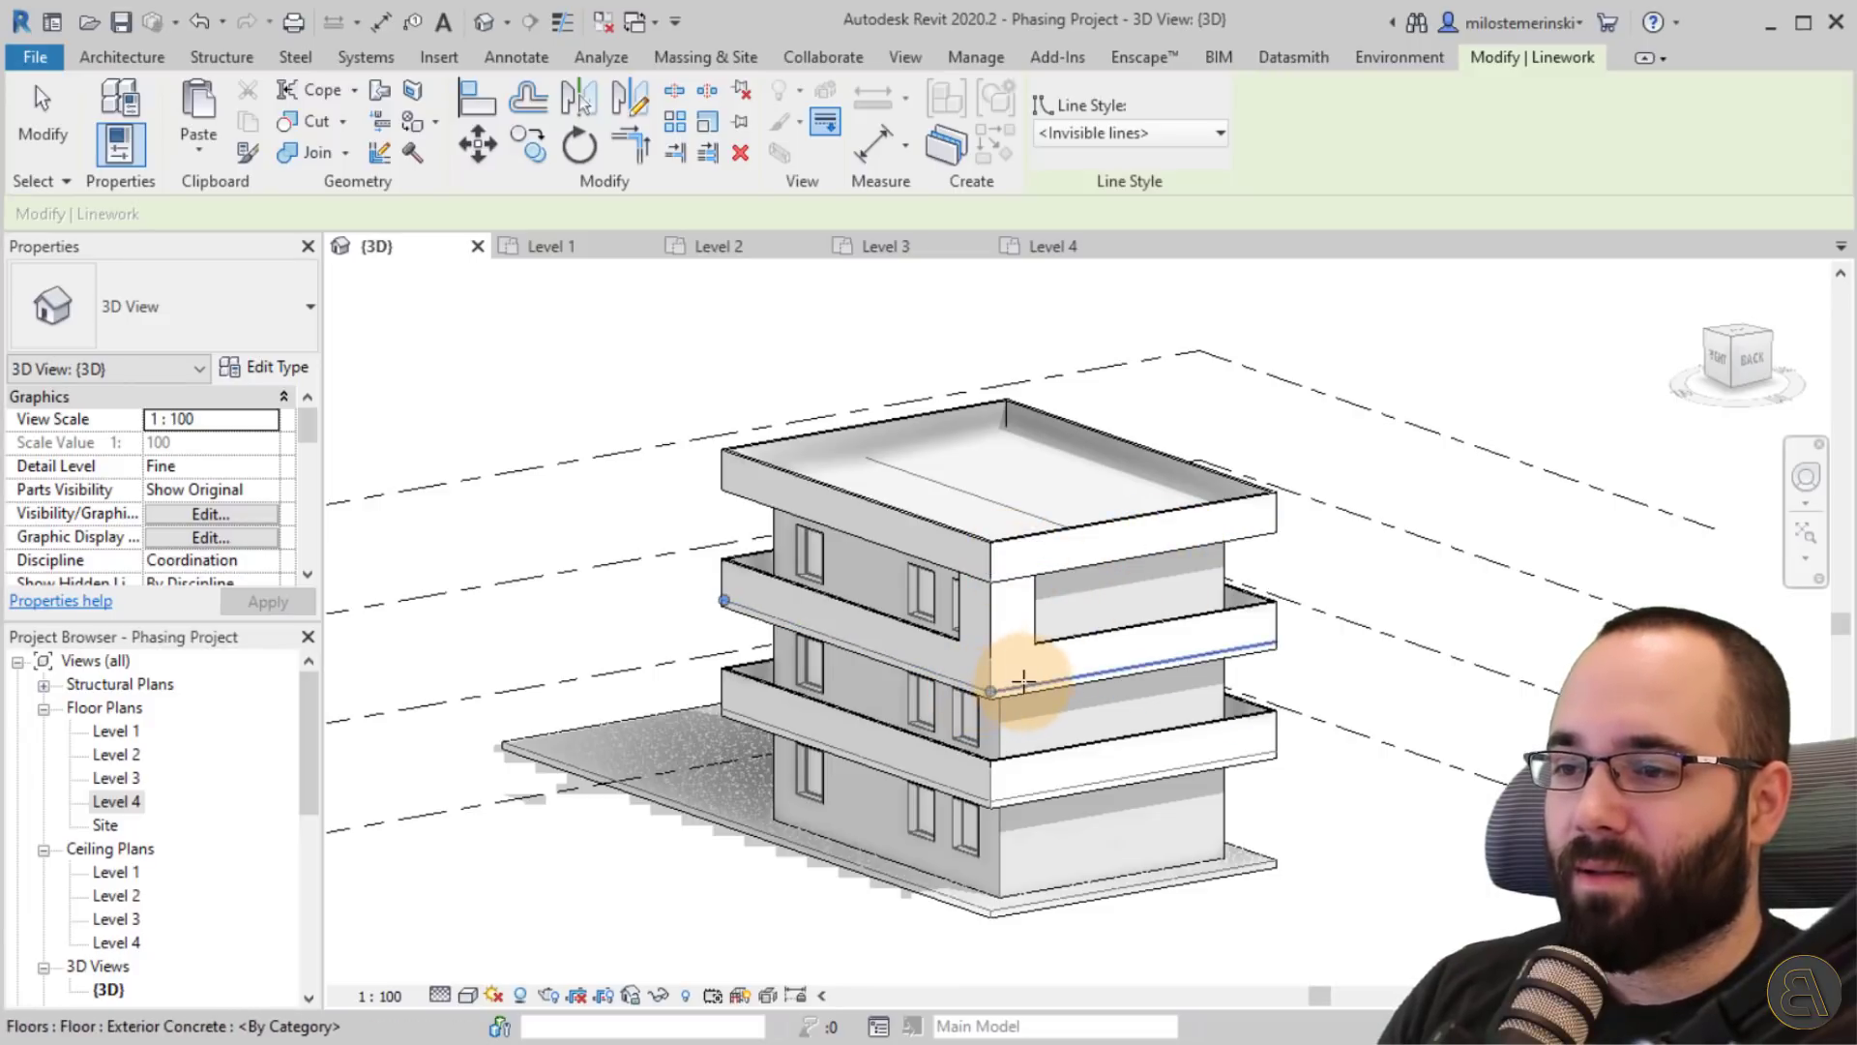
pyautogui.click(968, 683)
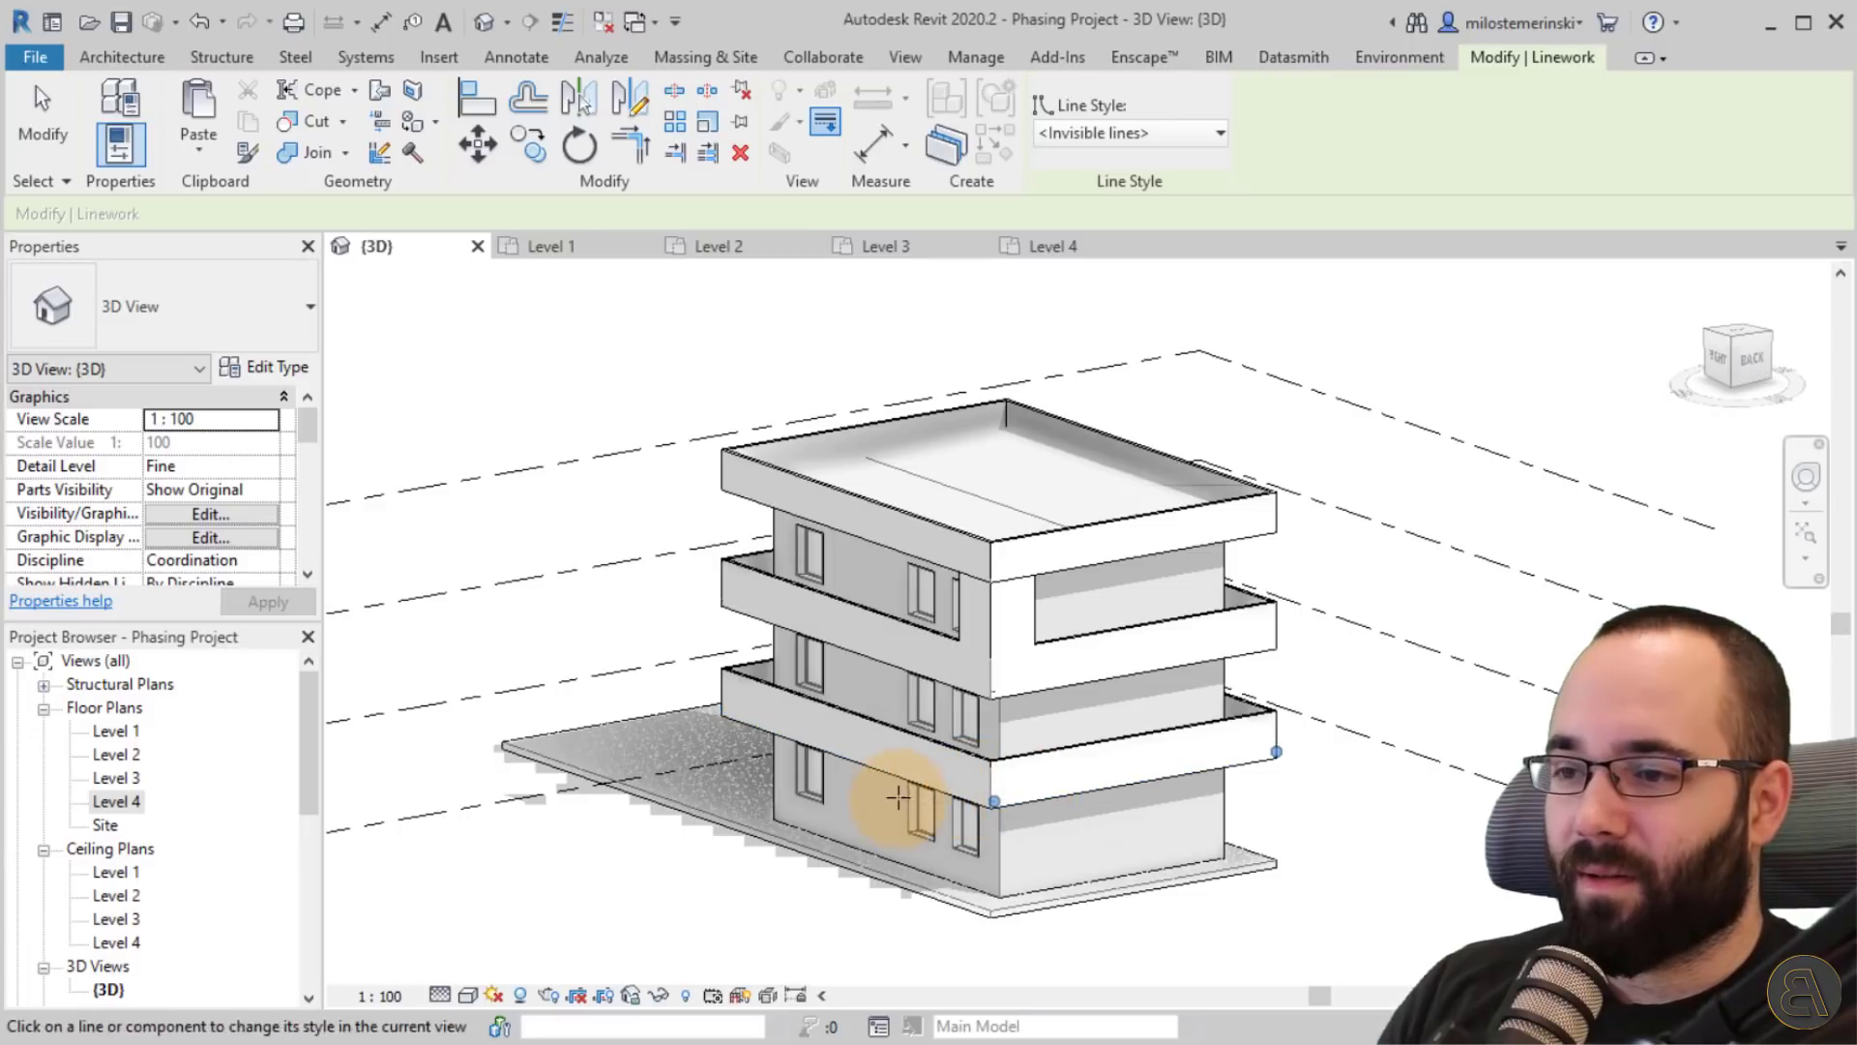
# Limit the invisible segment of the right-side parapet's bottom edge to the part above the solid corner wall.
pyautogui.keyDown('shift'); pyautogui.moveTo(938, 733); pyautogui.dragTo(1326, 651, button='middle'); pyautogui.keyUp('shift')
pyautogui.scroll(5, 1181, 619)
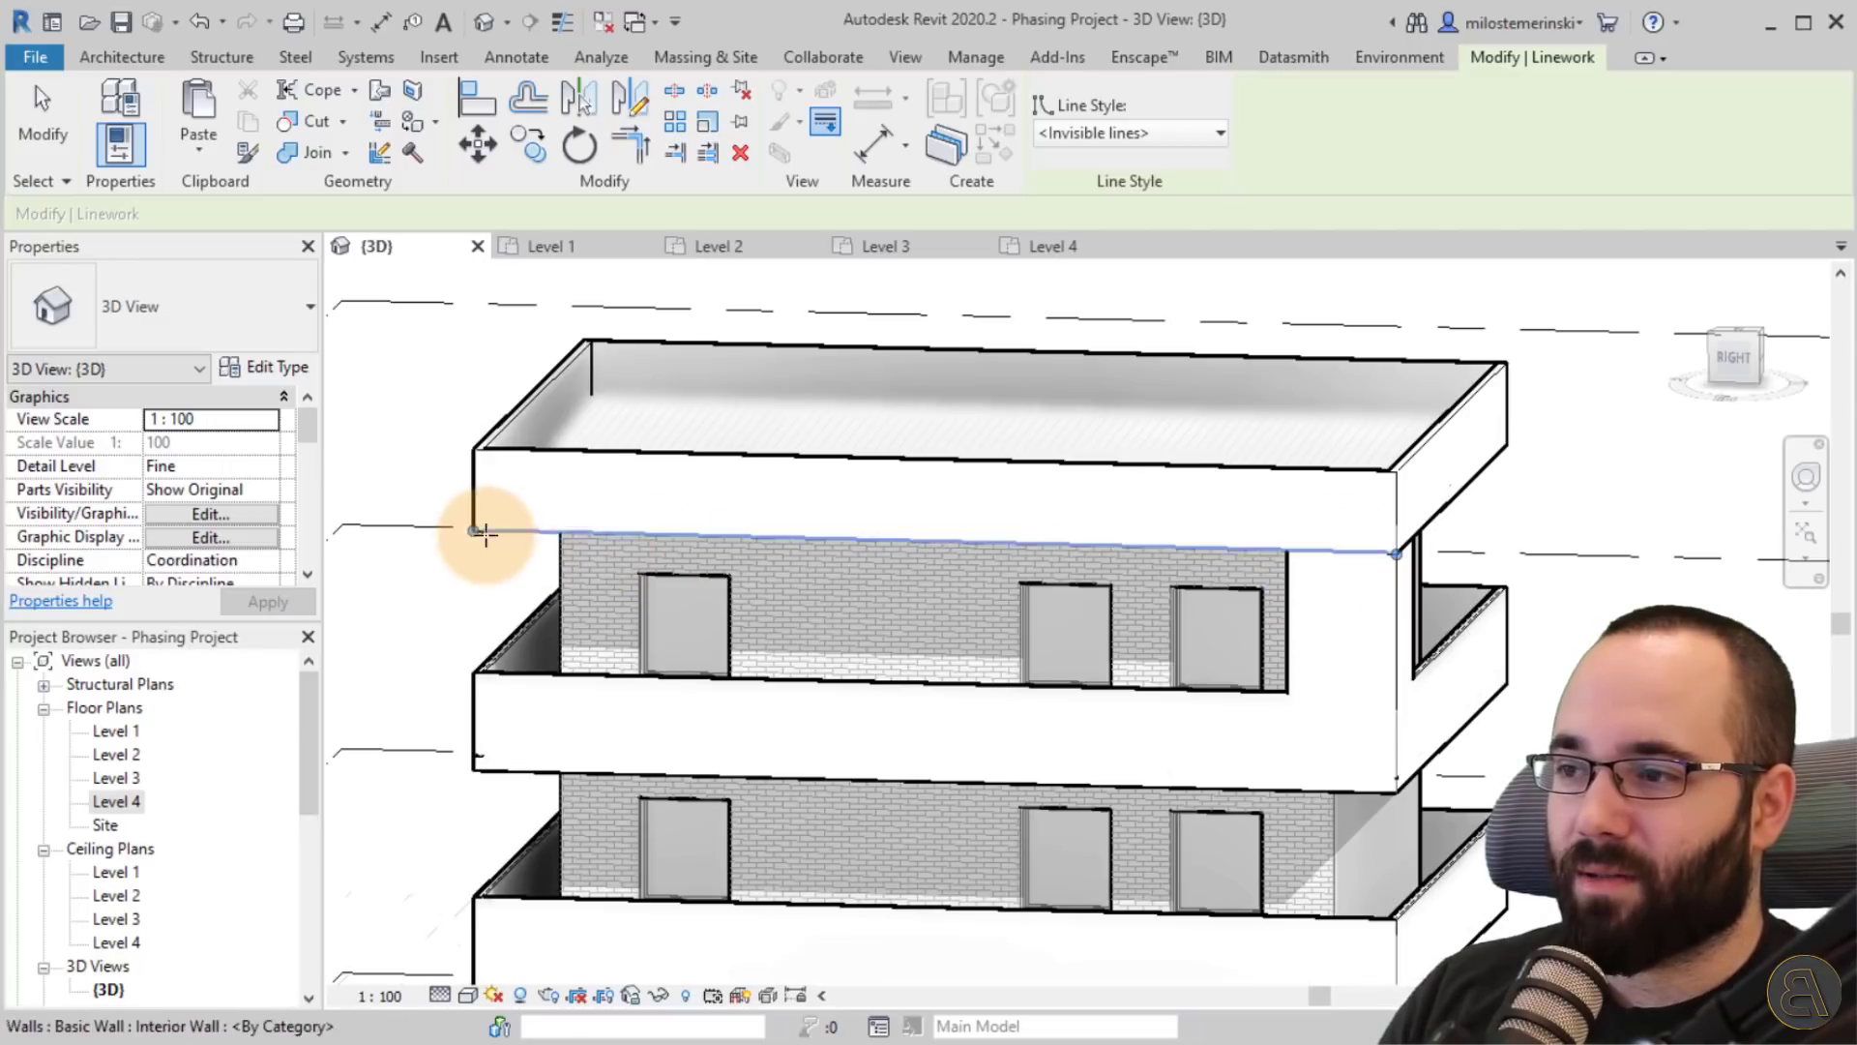
pyautogui.moveTo(475, 531); pyautogui.dragTo(1287, 551)
# Hide the front Level 3 balcony wall's bottom edge only where it meets the solid corner wall, ending the invisible segment at the opening.
pyautogui.keyDown('shift'); pyautogui.moveTo(1374, 740); pyautogui.dragTo(1721, 765, button='middle'); pyautogui.keyUp('shift')
pyautogui.moveTo(1397, 576); pyautogui.dragTo(1497, 376, button='middle')
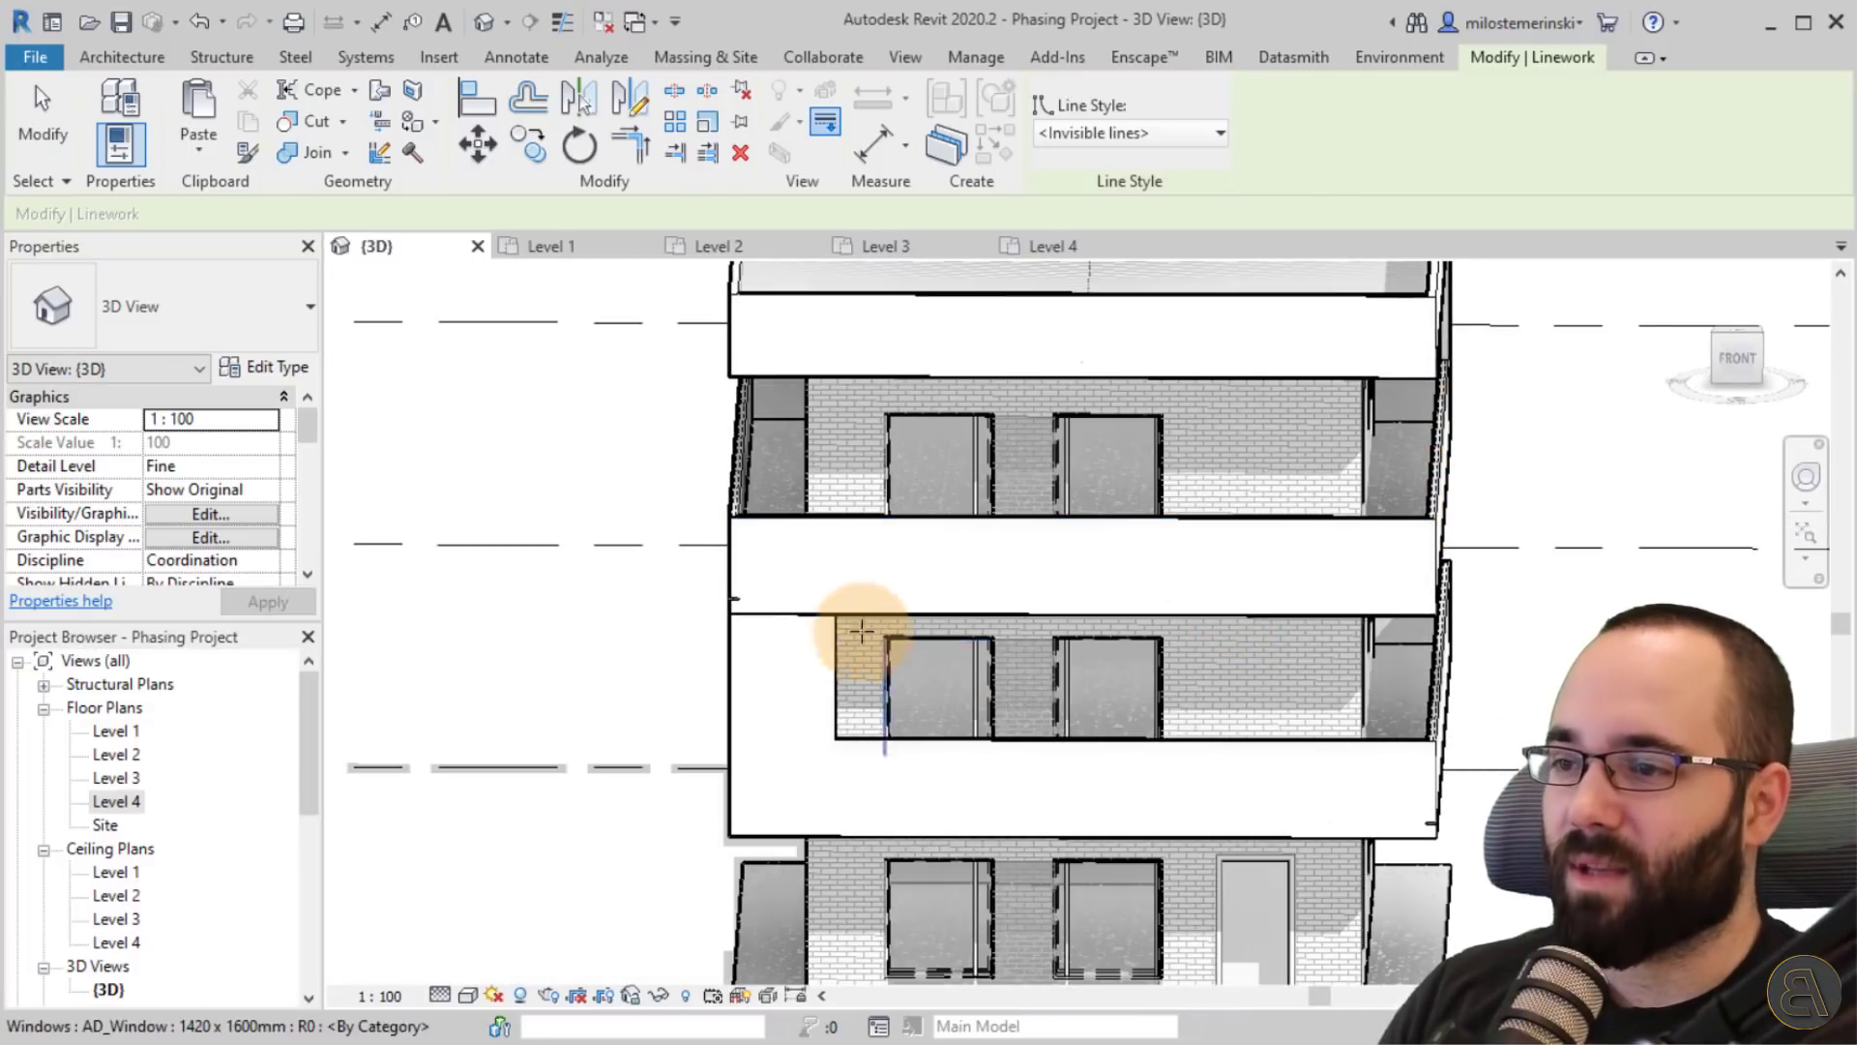
pyautogui.click(775, 618)
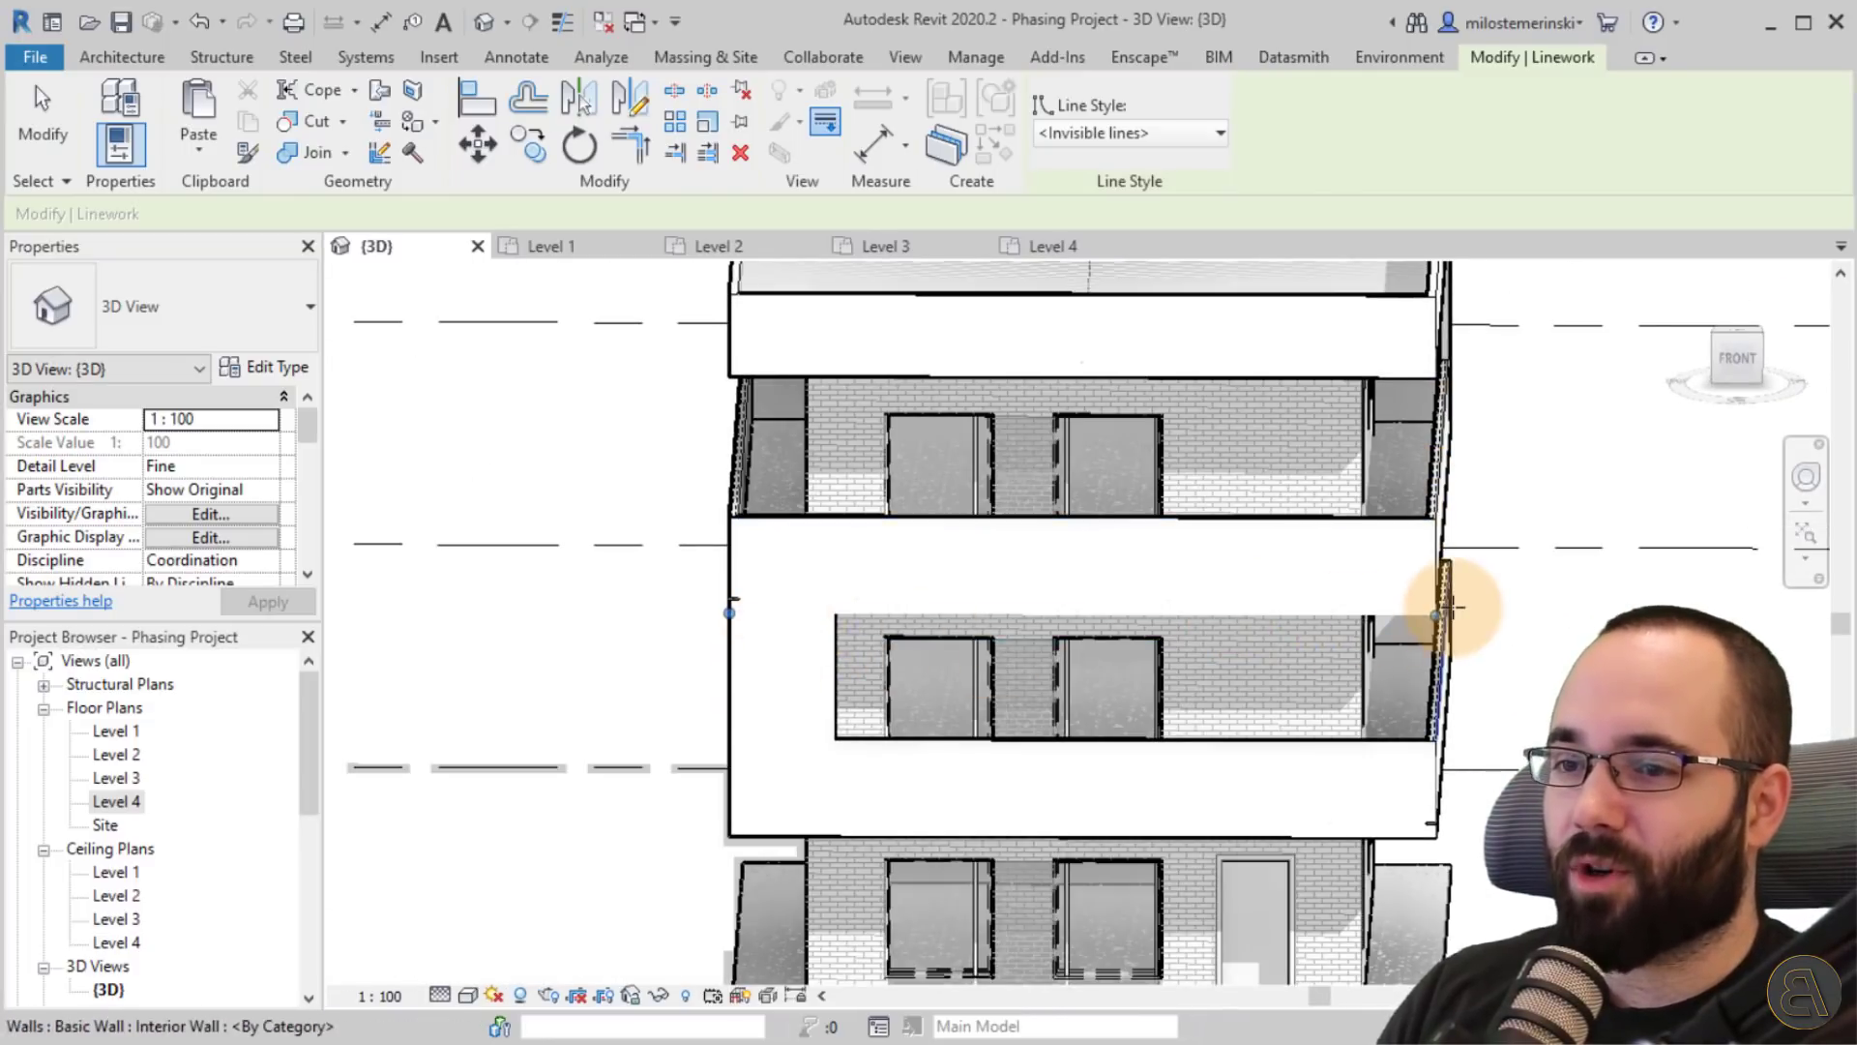
pyautogui.moveTo(1435, 615); pyautogui.dragTo(1412, 614)
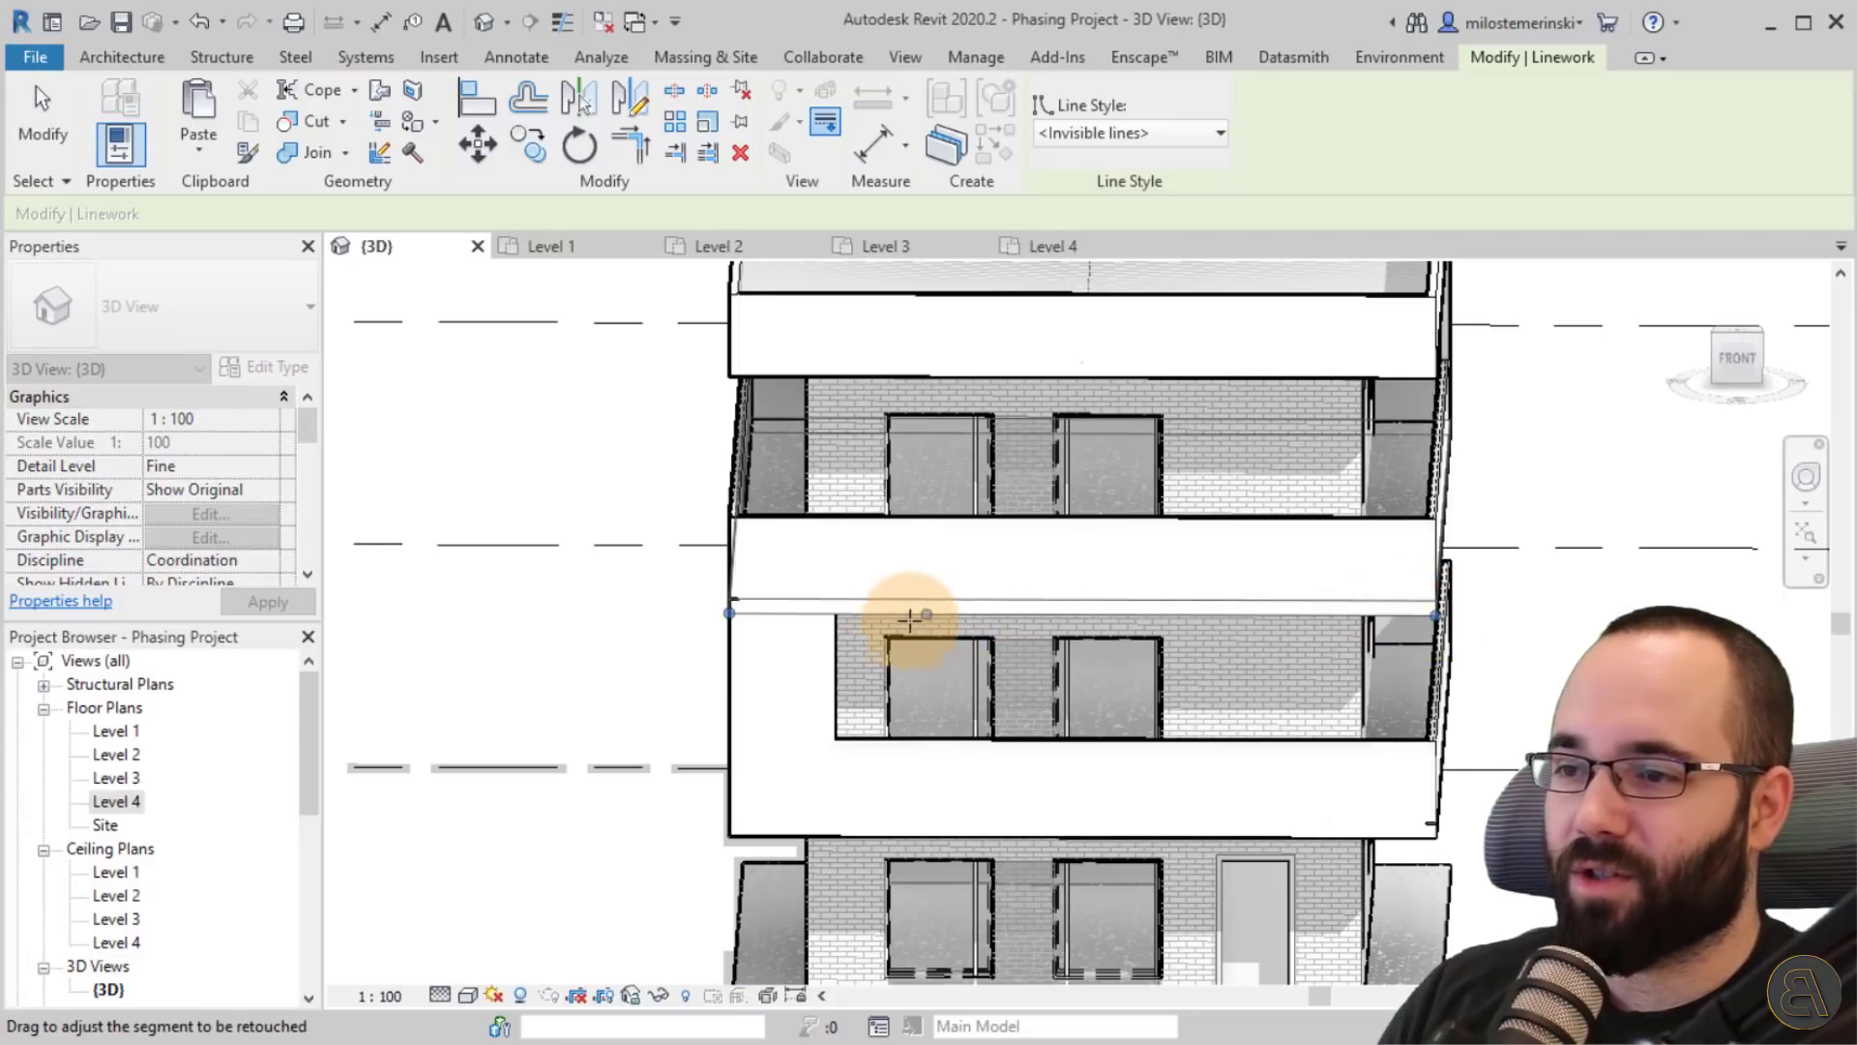
pyautogui.moveTo(834, 616); pyautogui.dragTo(835, 615)
# Hide the left-side Level 3 balcony wall's bottom edge only over the solid corner wall, and finish the Linework command.
pyautogui.scroll(-5, 824, 716)
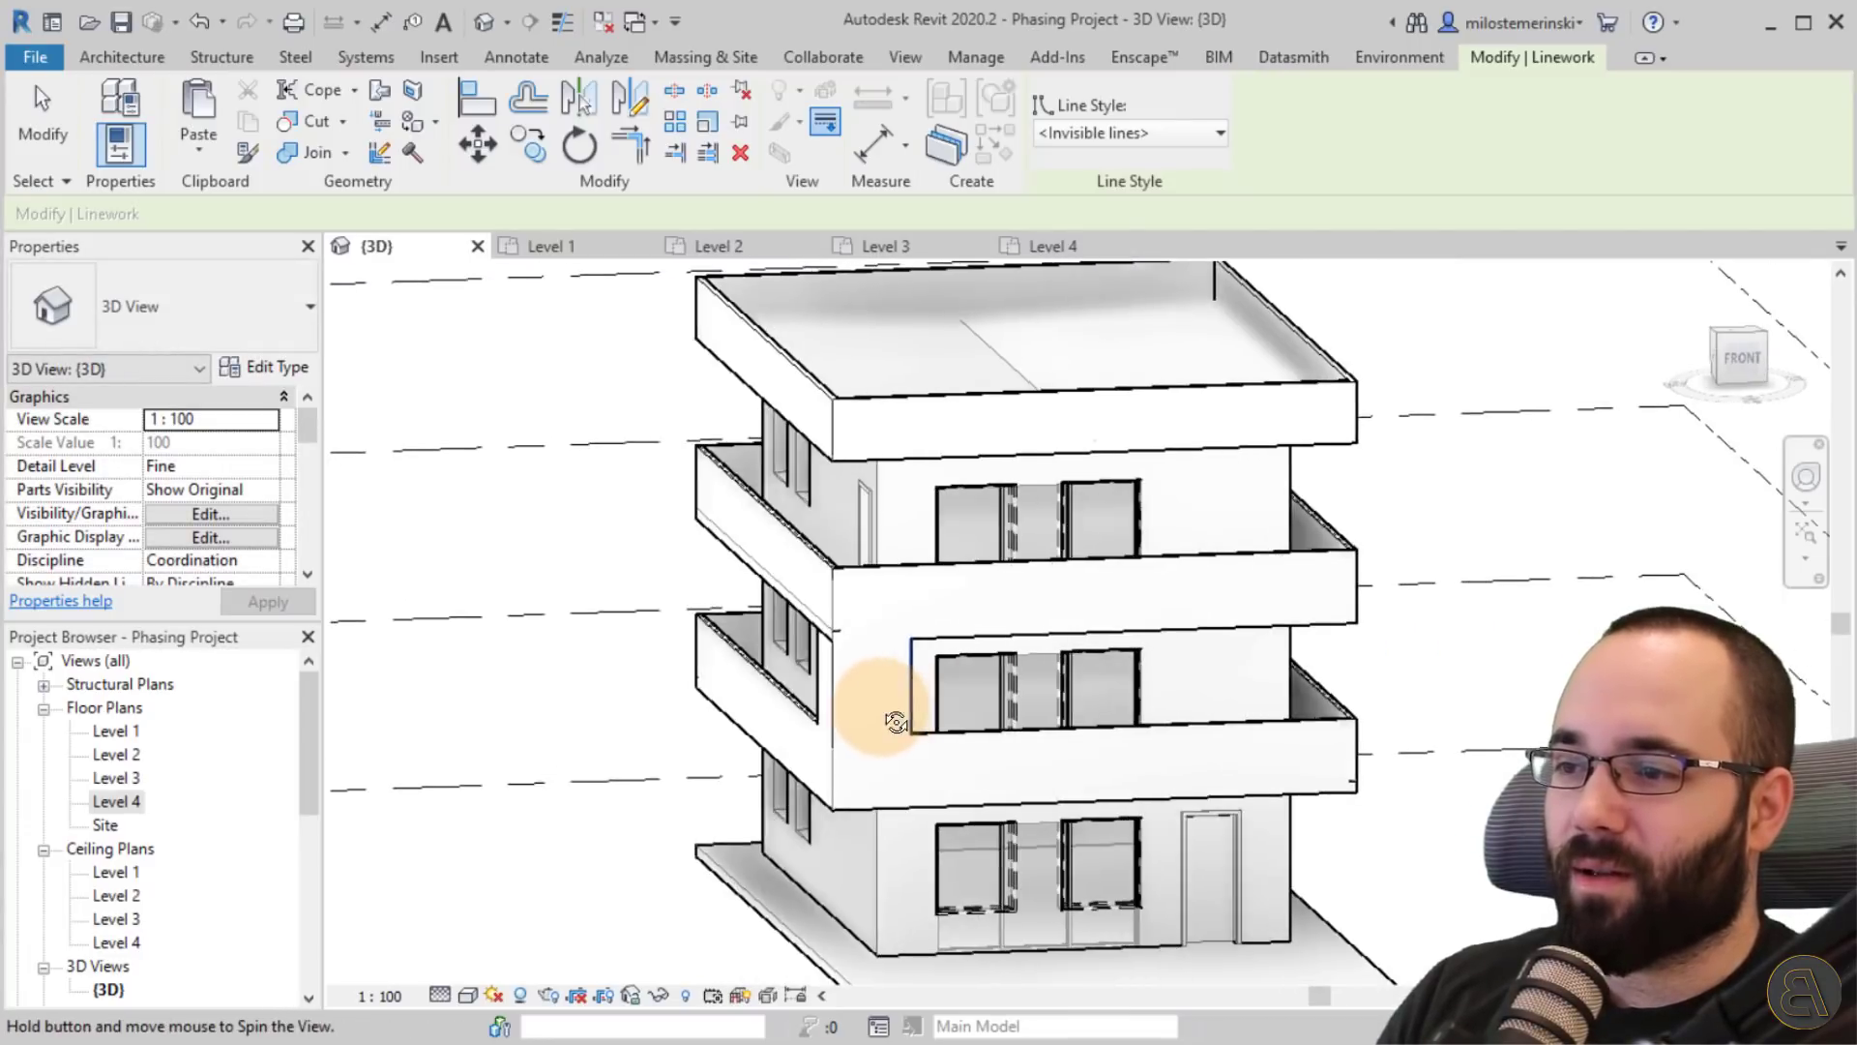
pyautogui.scroll(10, 870, 715)
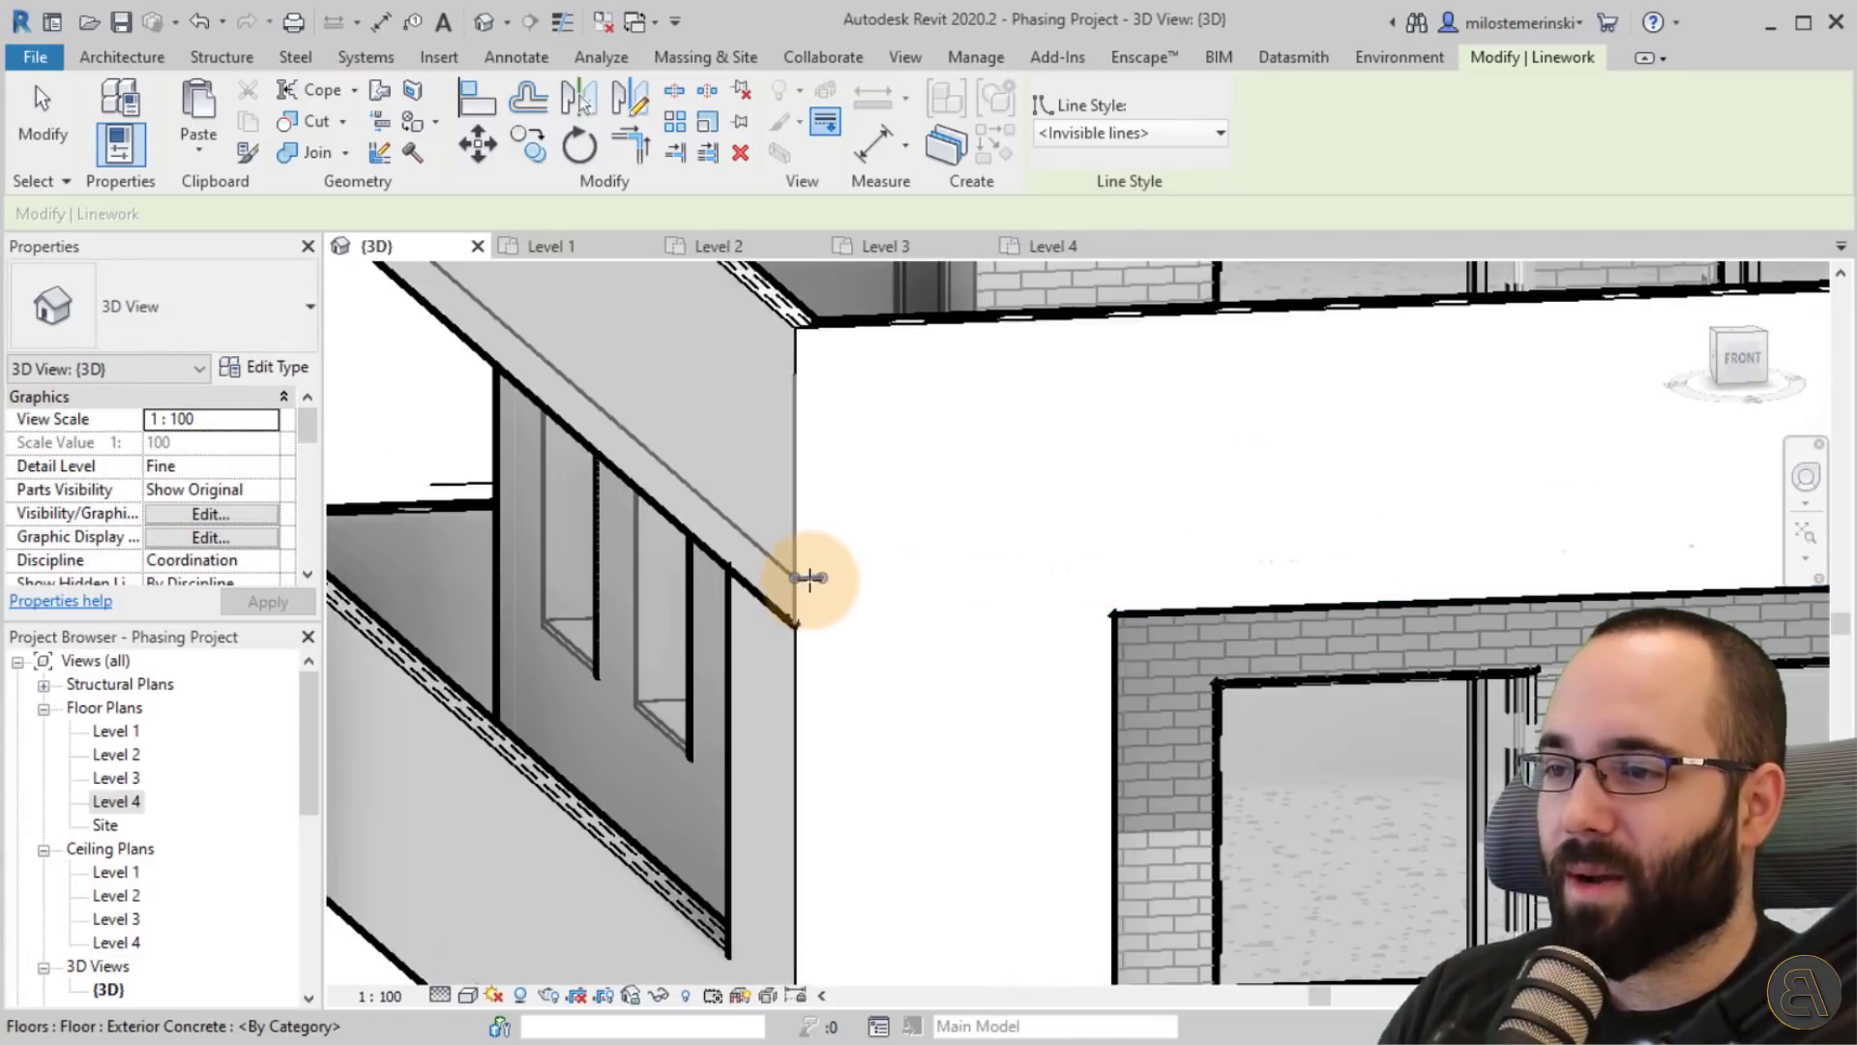
pyautogui.scroll(-2, 955, 714)
pyautogui.keyDown('shift'); pyautogui.moveTo(957, 716); pyautogui.dragTo(1547, 725, button='middle'); pyautogui.keyUp('shift')
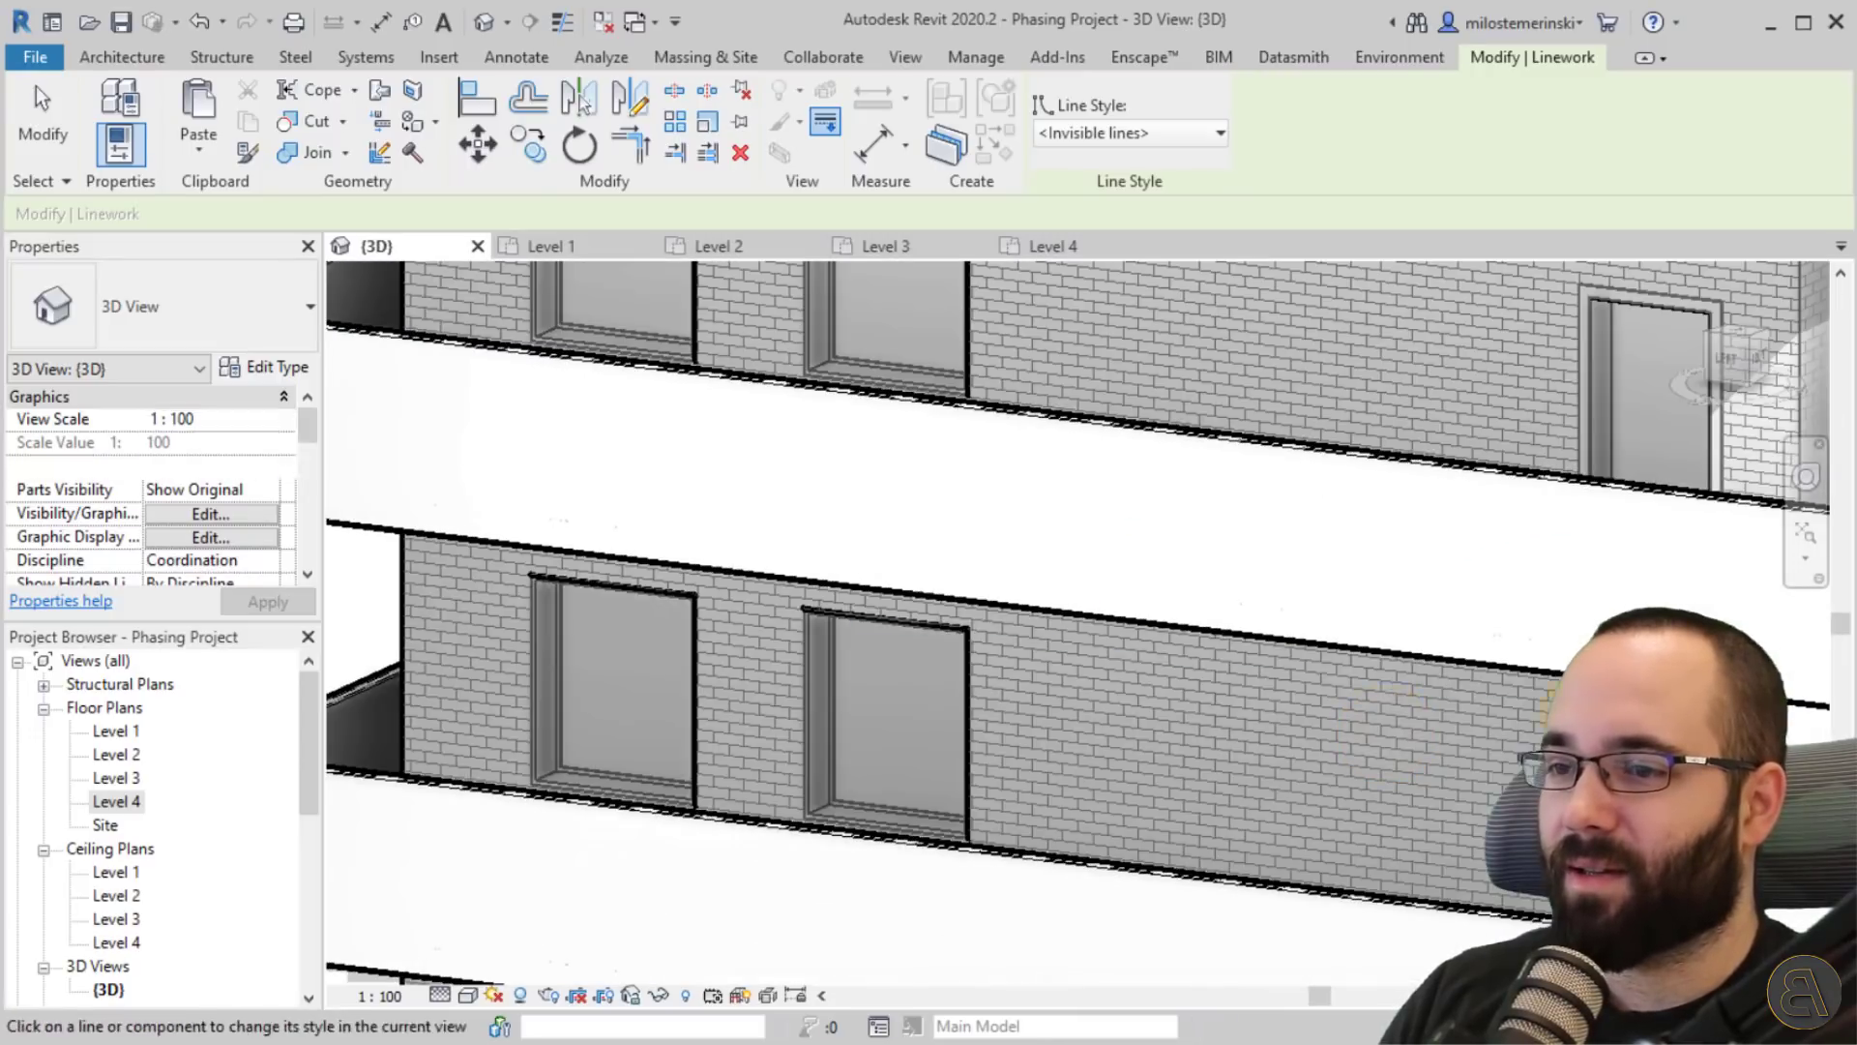
pyautogui.moveTo(1442, 700); pyautogui.dragTo(1051, 668, button='middle')
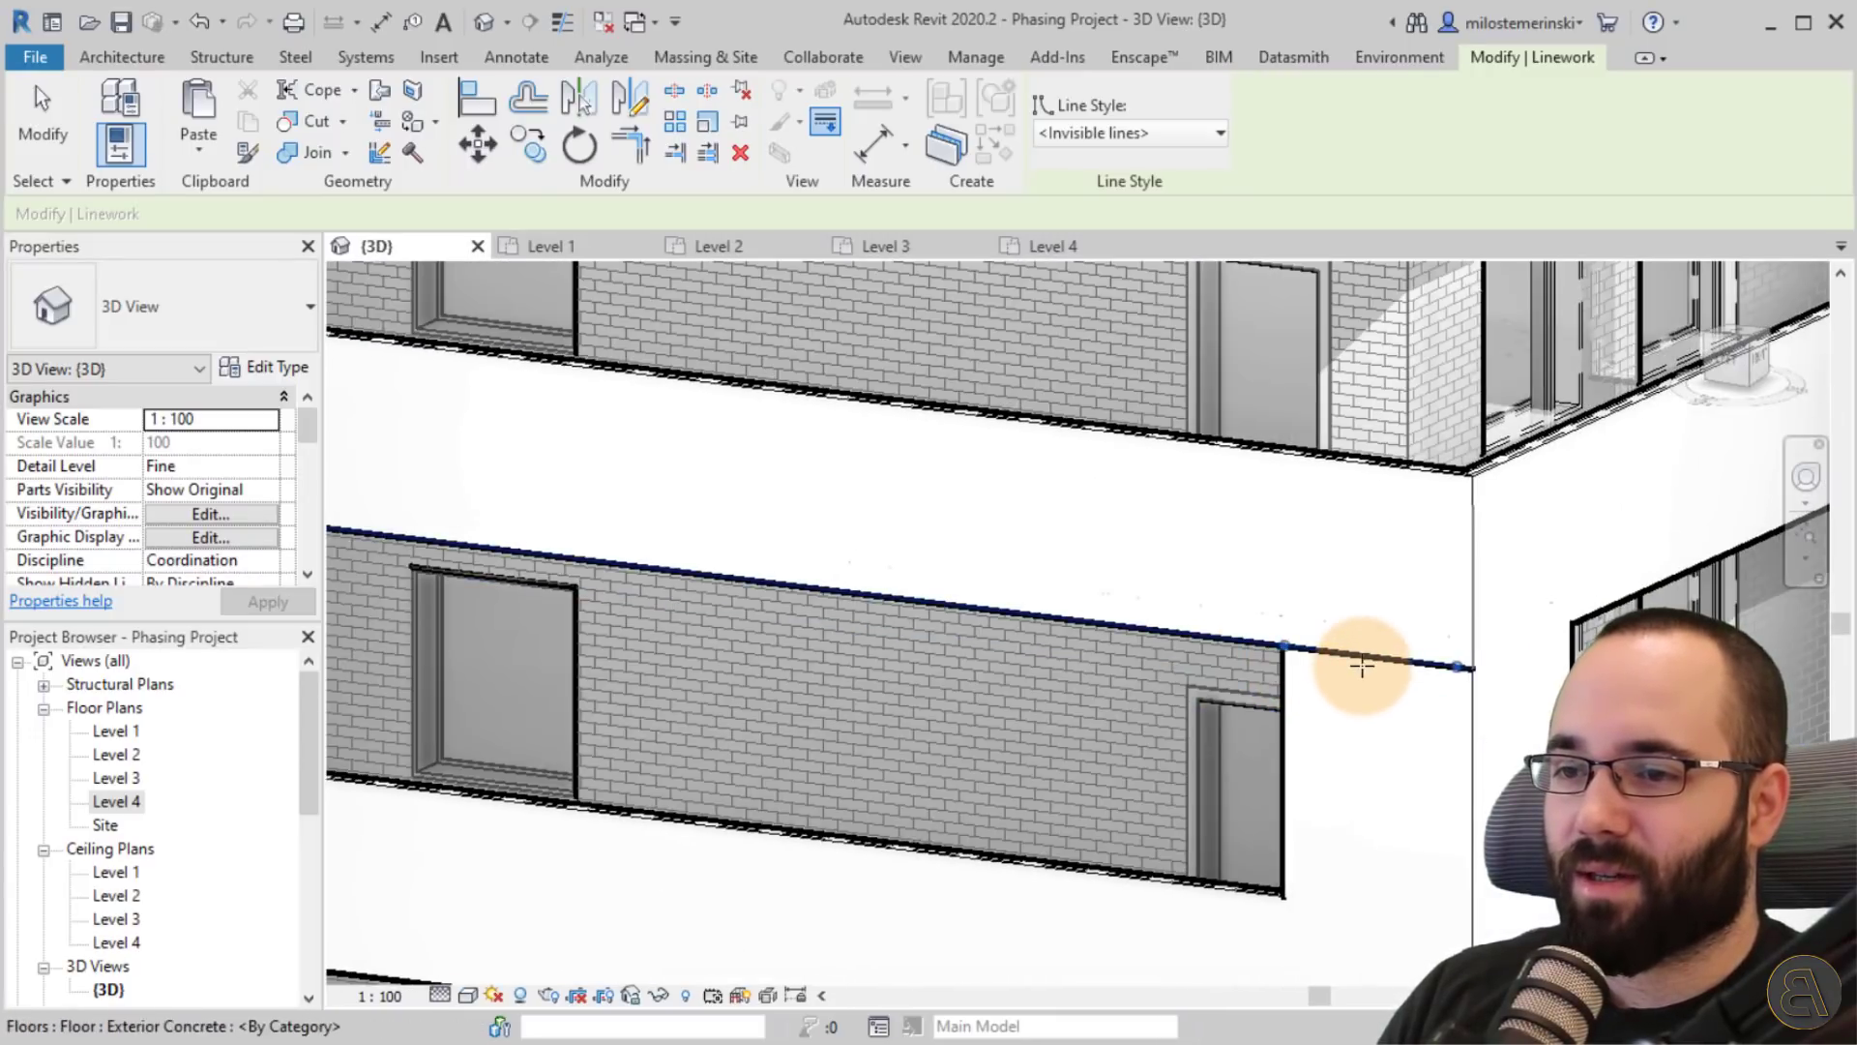
pyautogui.click(1357, 658)
pyautogui.scroll(-3, 1437, 653)
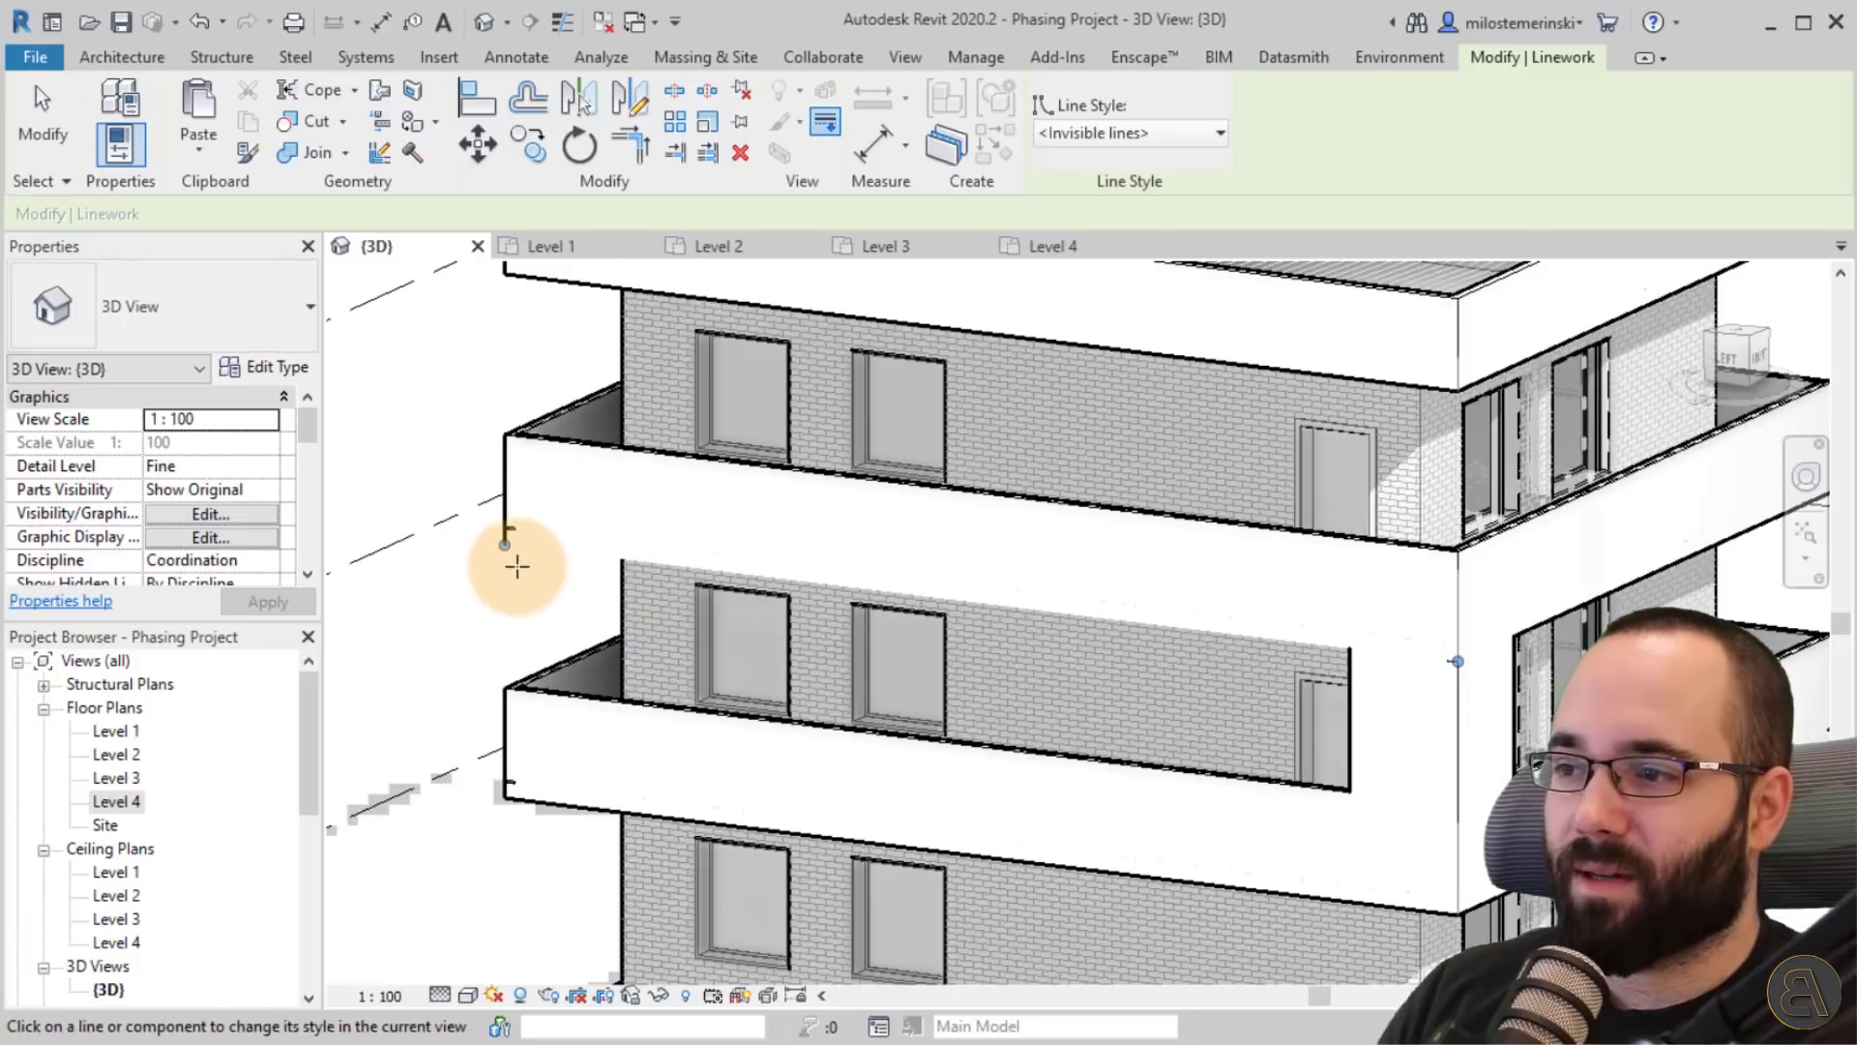
pyautogui.moveTo(506, 550)
pyautogui.mouseDown()
pyautogui.moveTo(1152, 601)
pyautogui.moveTo(1349, 647)
pyautogui.mouseUp()
pyautogui.scroll(-4, 1236, 668)
pyautogui.keyDown('shift'); pyautogui.moveTo(1353, 734); pyautogui.dragTo(1185, 795, button='middle'); pyautogui.keyUp('shift')
pyautogui.press('Escape')
pyautogui.scroll(-1, 1514, 769)
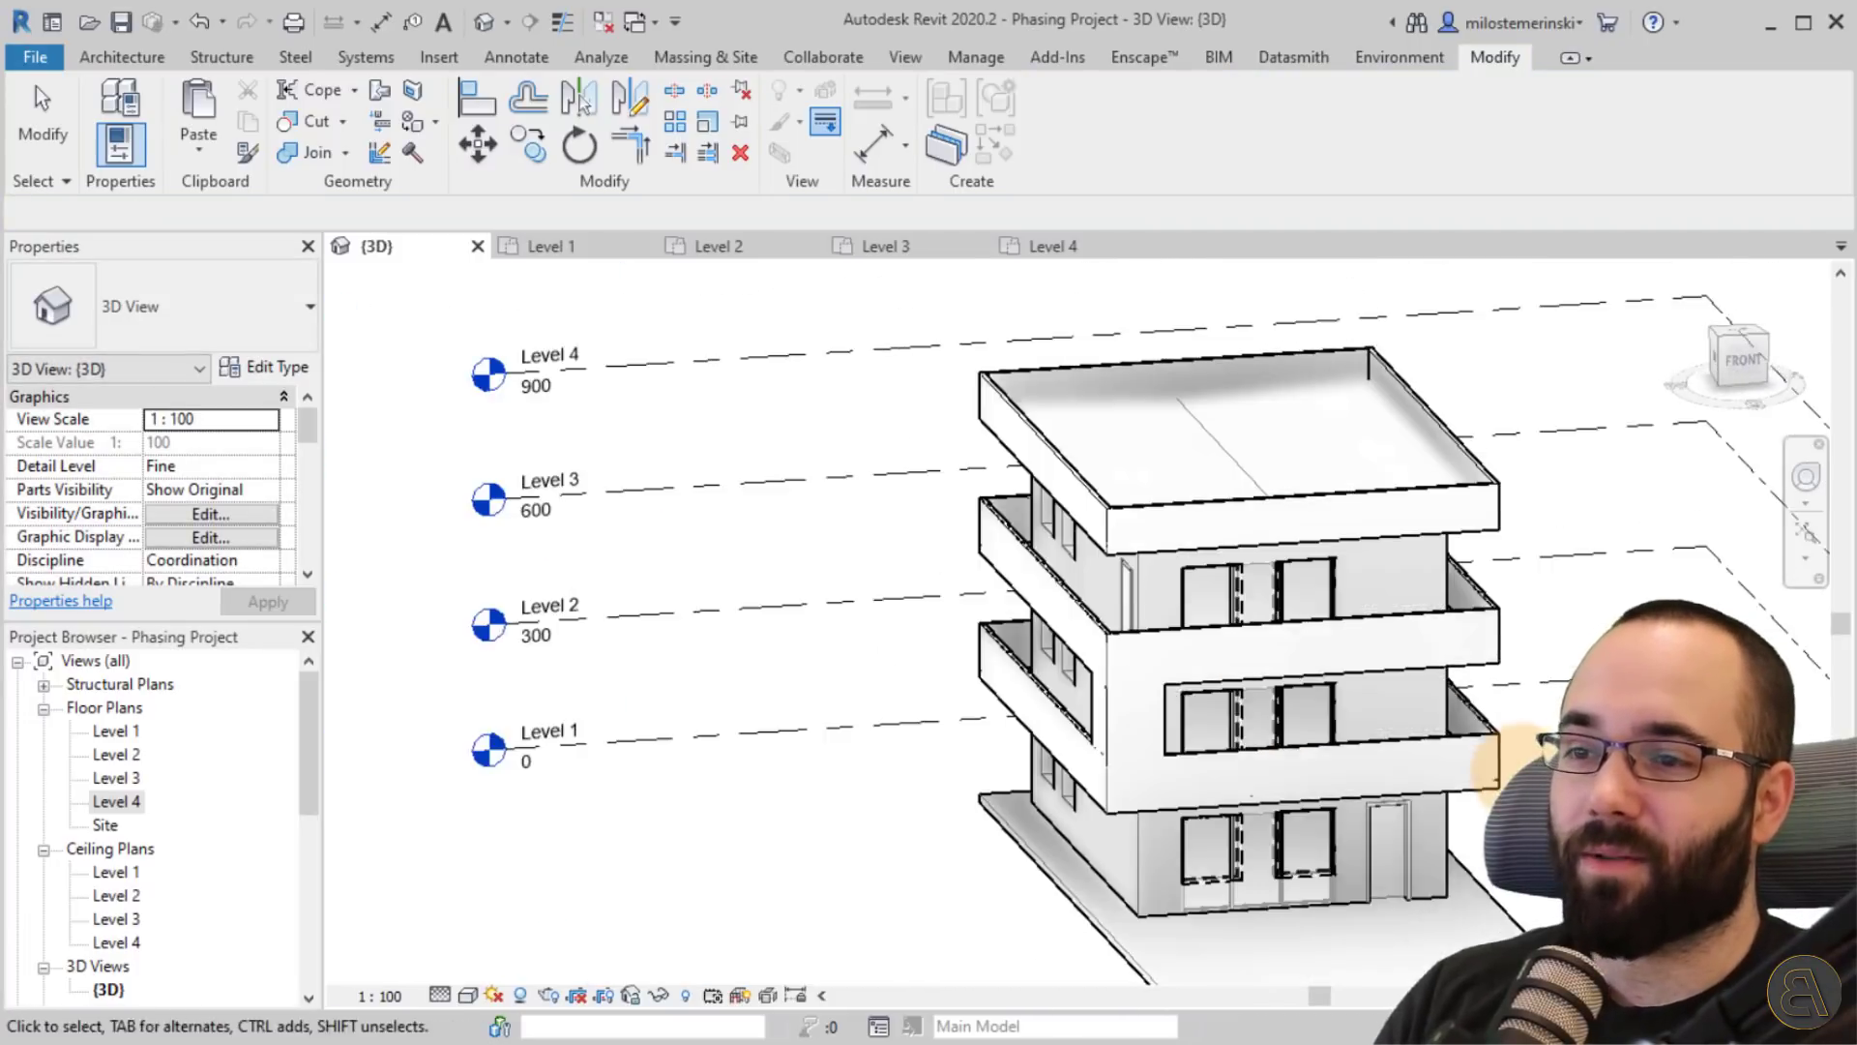
# Set the 3D view's phase filter to Show Complete.
pyautogui.keyDown('shift'); pyautogui.moveTo(1504, 759); pyautogui.dragTo(1450, 757, button='middle'); pyautogui.keyUp('shift')
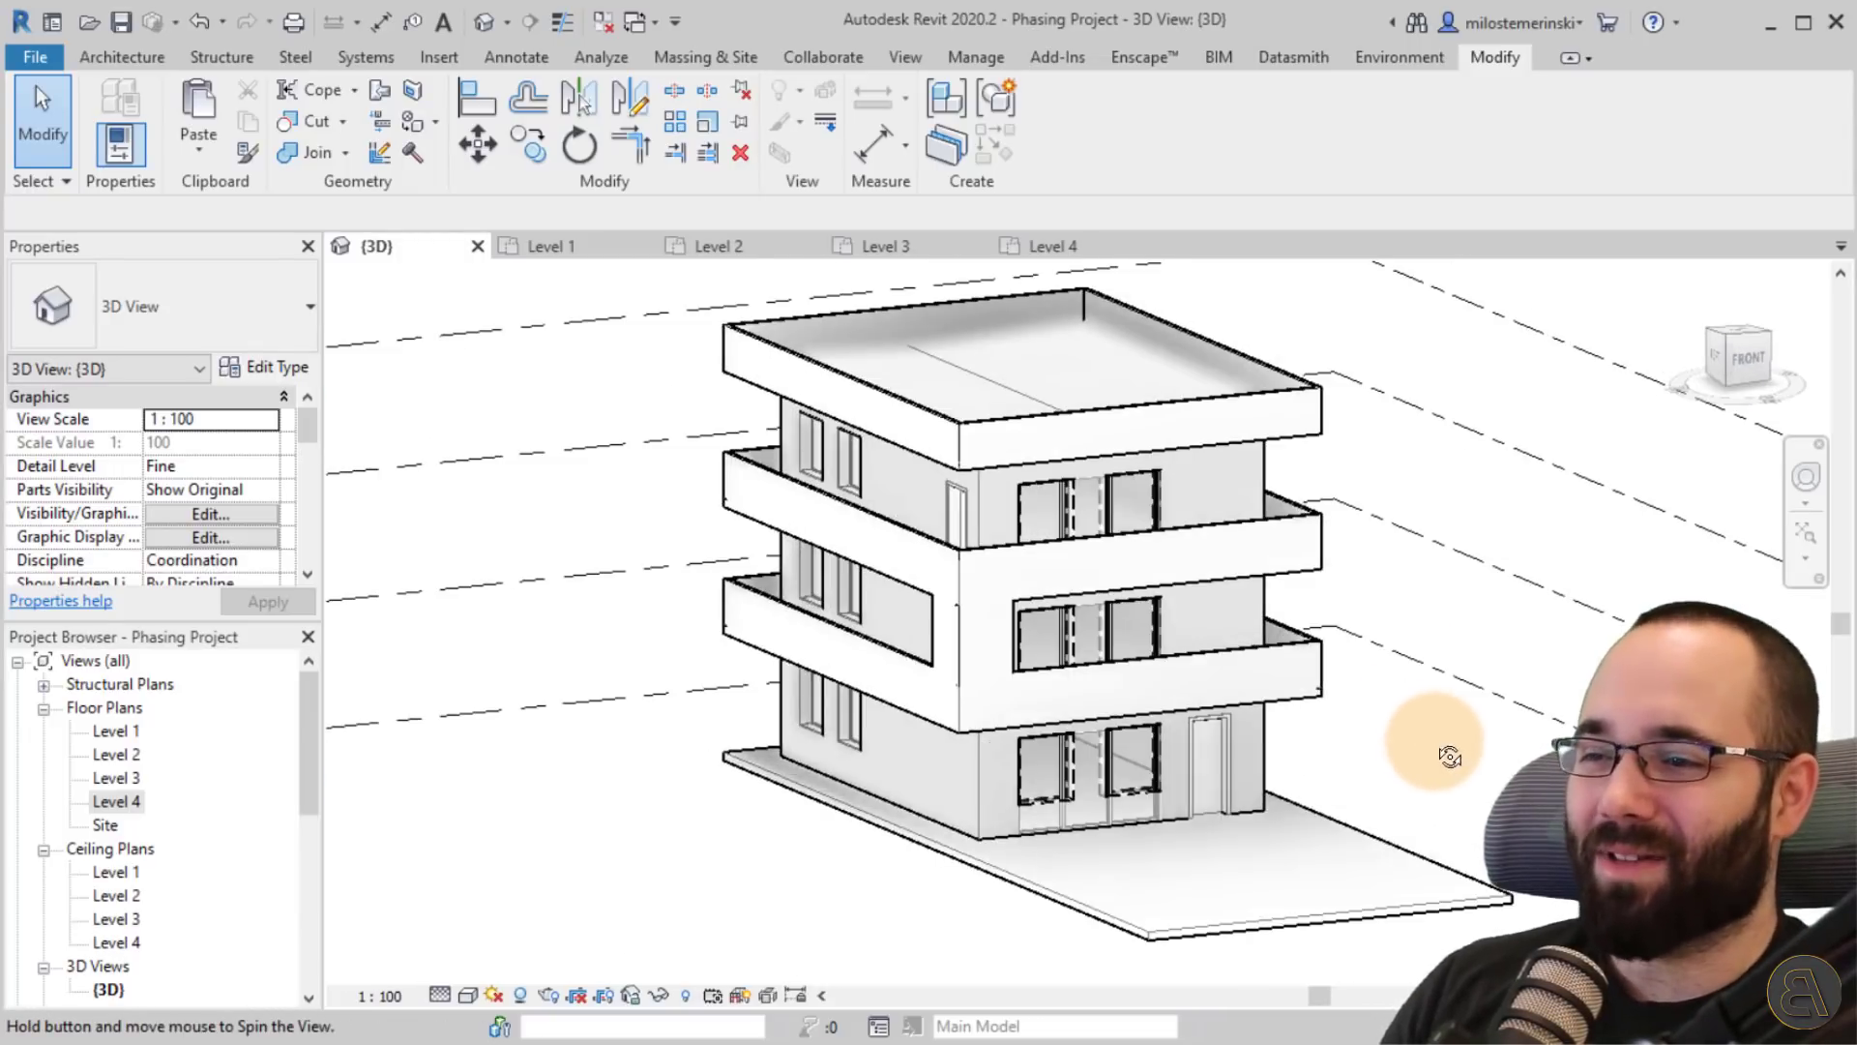
pyautogui.scroll(-8, 232, 494)
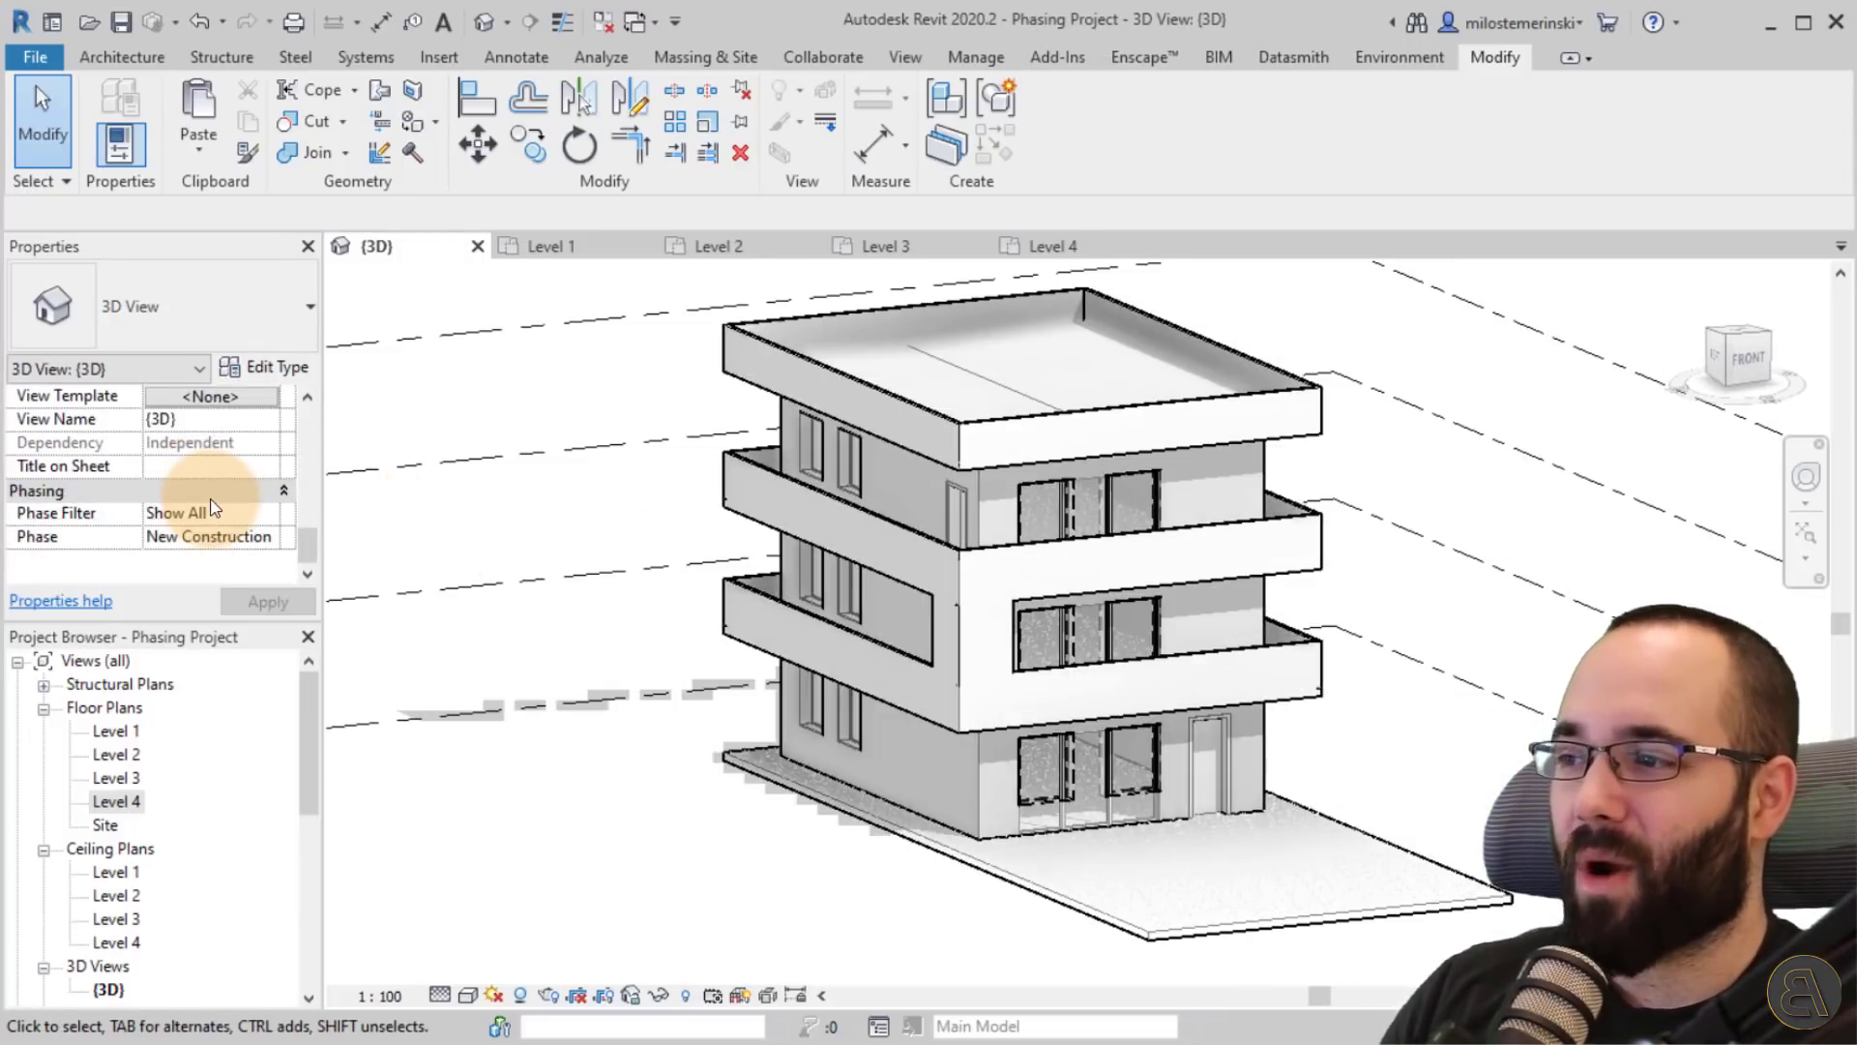
pyautogui.click(269, 515)
pyautogui.click(269, 514)
pyautogui.click(242, 568)
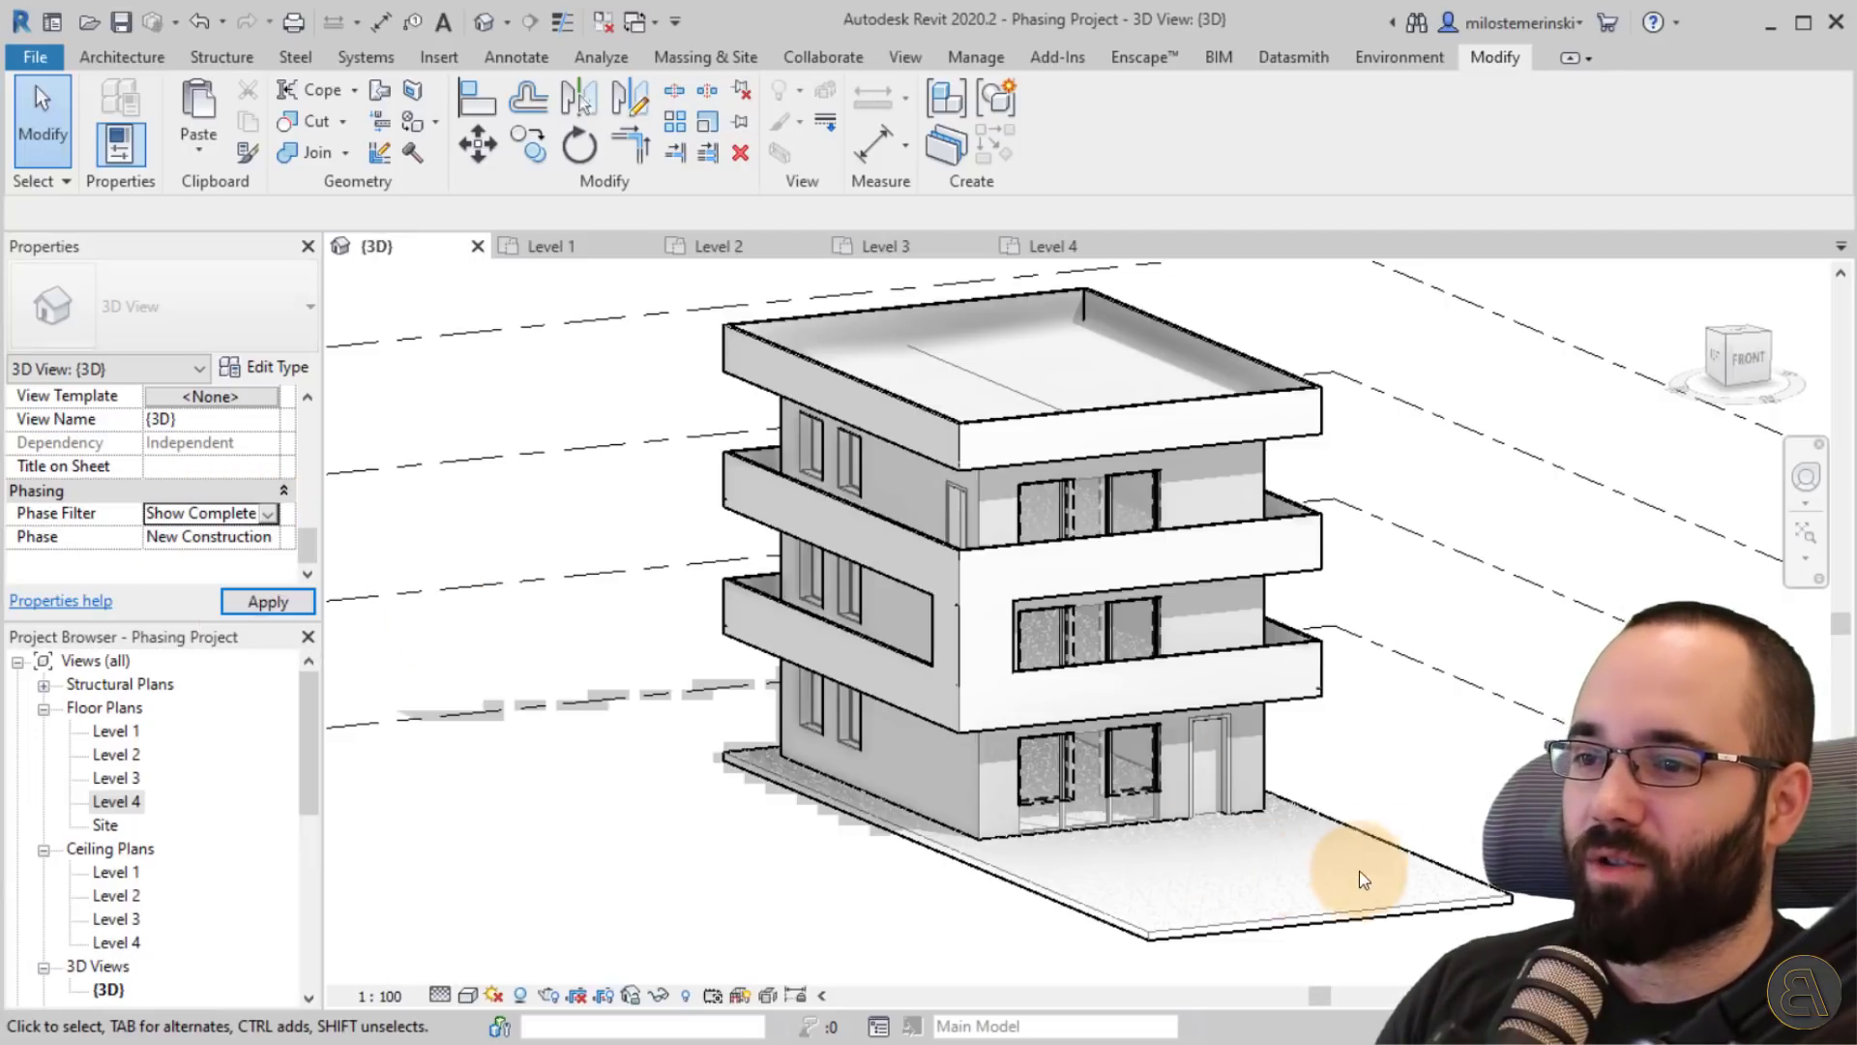
pyautogui.moveTo(1434, 763)
pyautogui.keyDown('shift'); pyautogui.mouseDown(button='middle')
pyautogui.moveTo(1334, 696)
pyautogui.moveTo(1372, 776)
pyautogui.moveTo(1347, 684)
pyautogui.moveTo(1347, 717)
pyautogui.moveTo(1442, 763)
pyautogui.moveTo(1412, 769)
pyautogui.mouseUp(button='middle'); pyautogui.keyUp('shift')
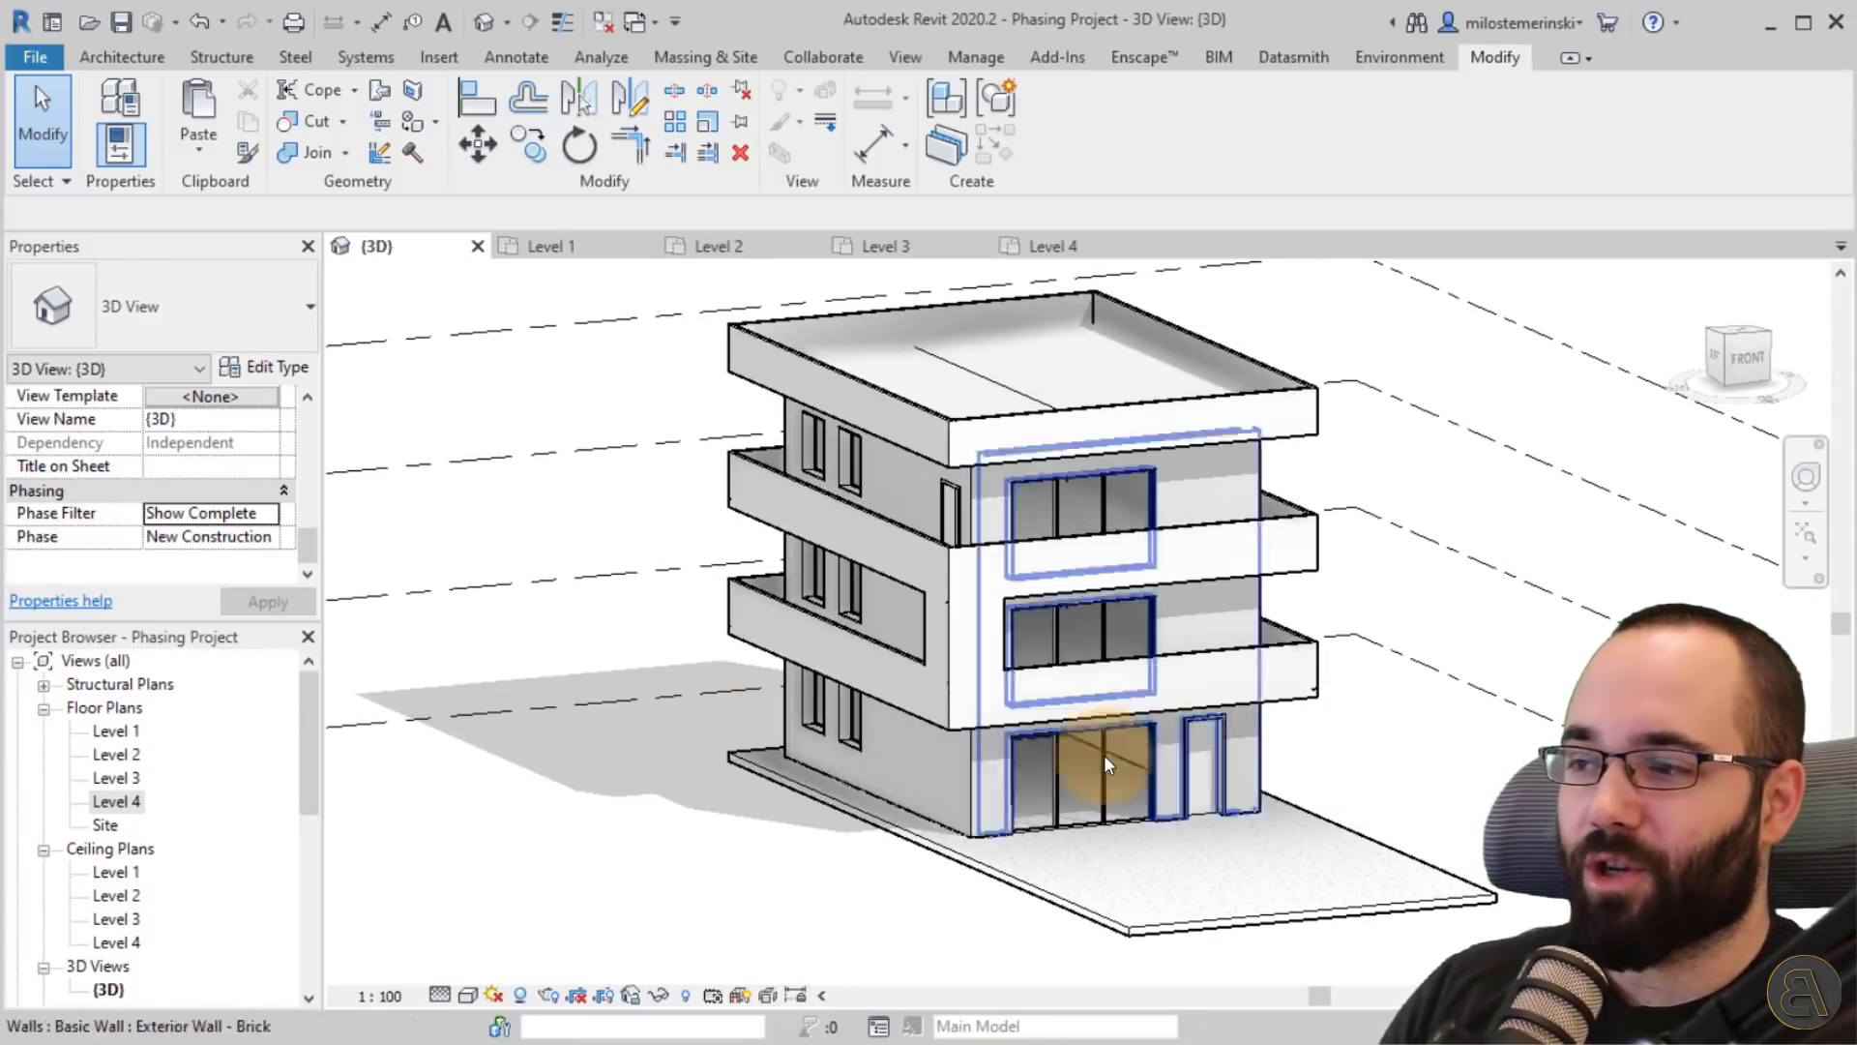
# Set the 3D view's phase to Existing and inspect the original building.
pyautogui.click(242, 513)
pyautogui.click(270, 515)
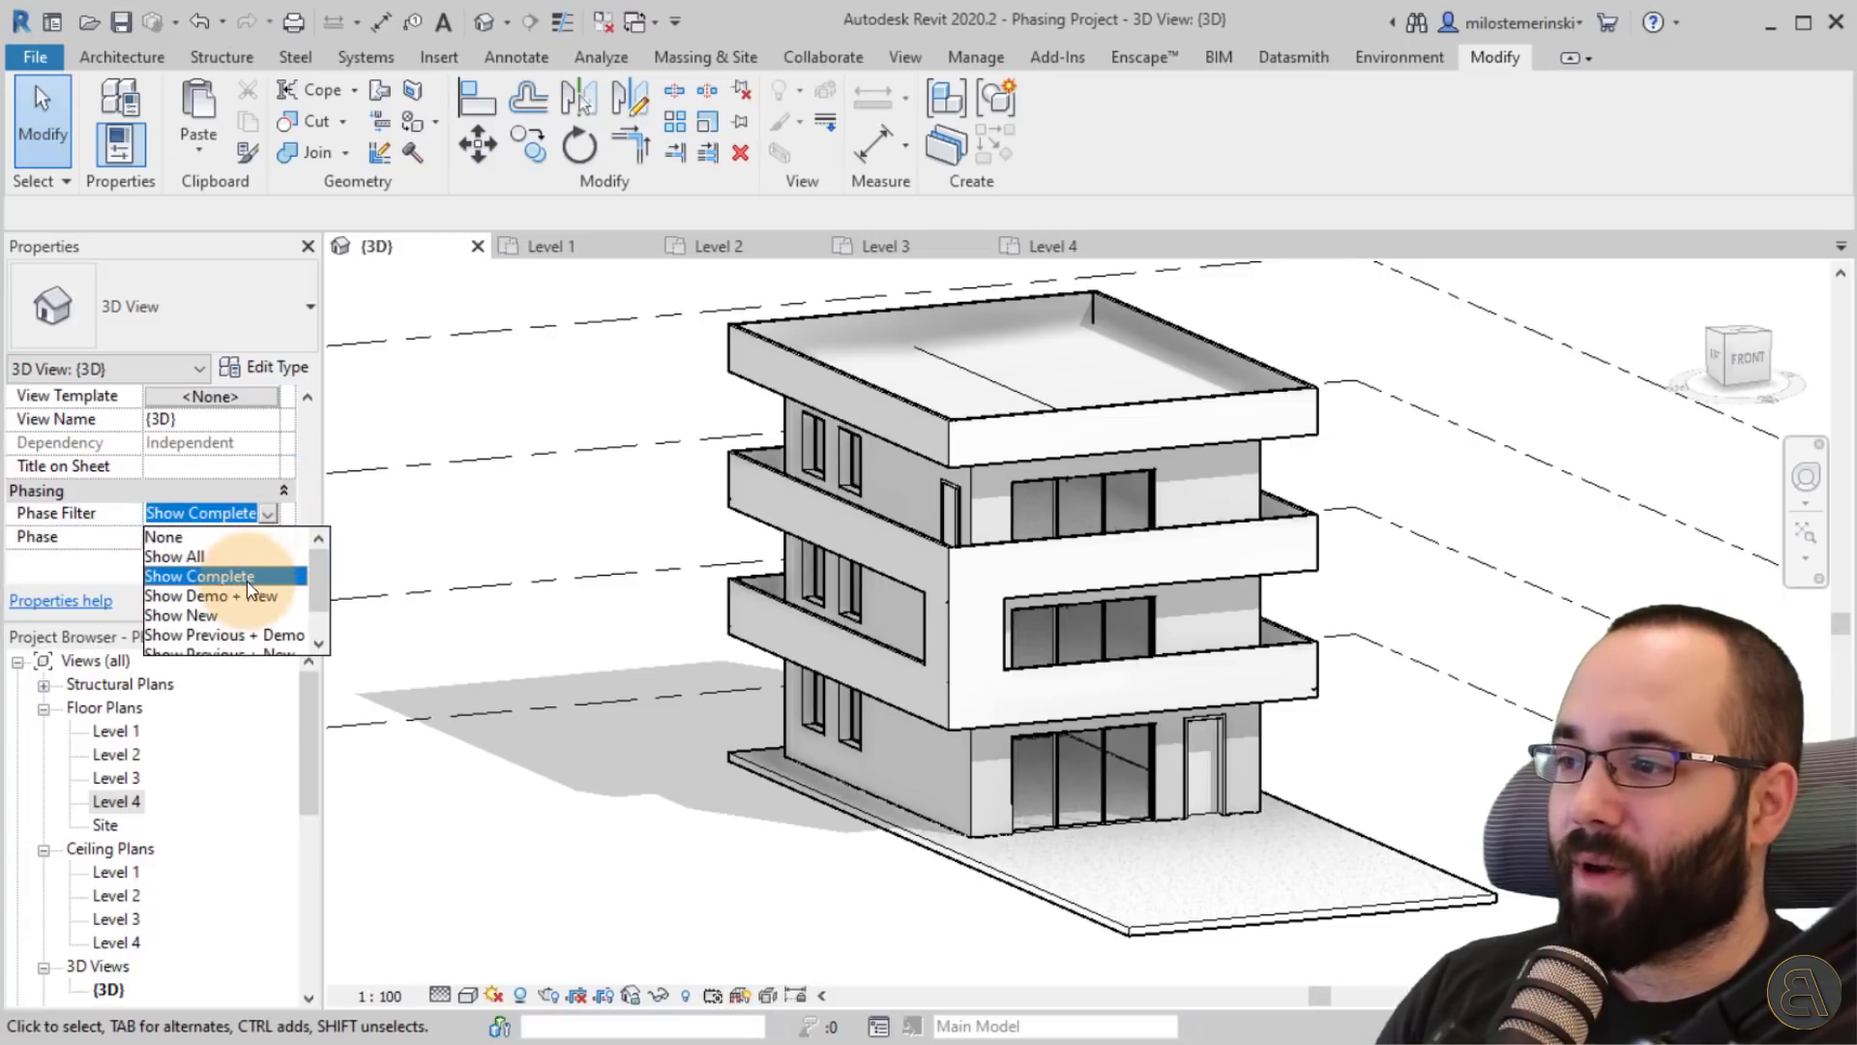
pyautogui.scroll(-1, 247, 582)
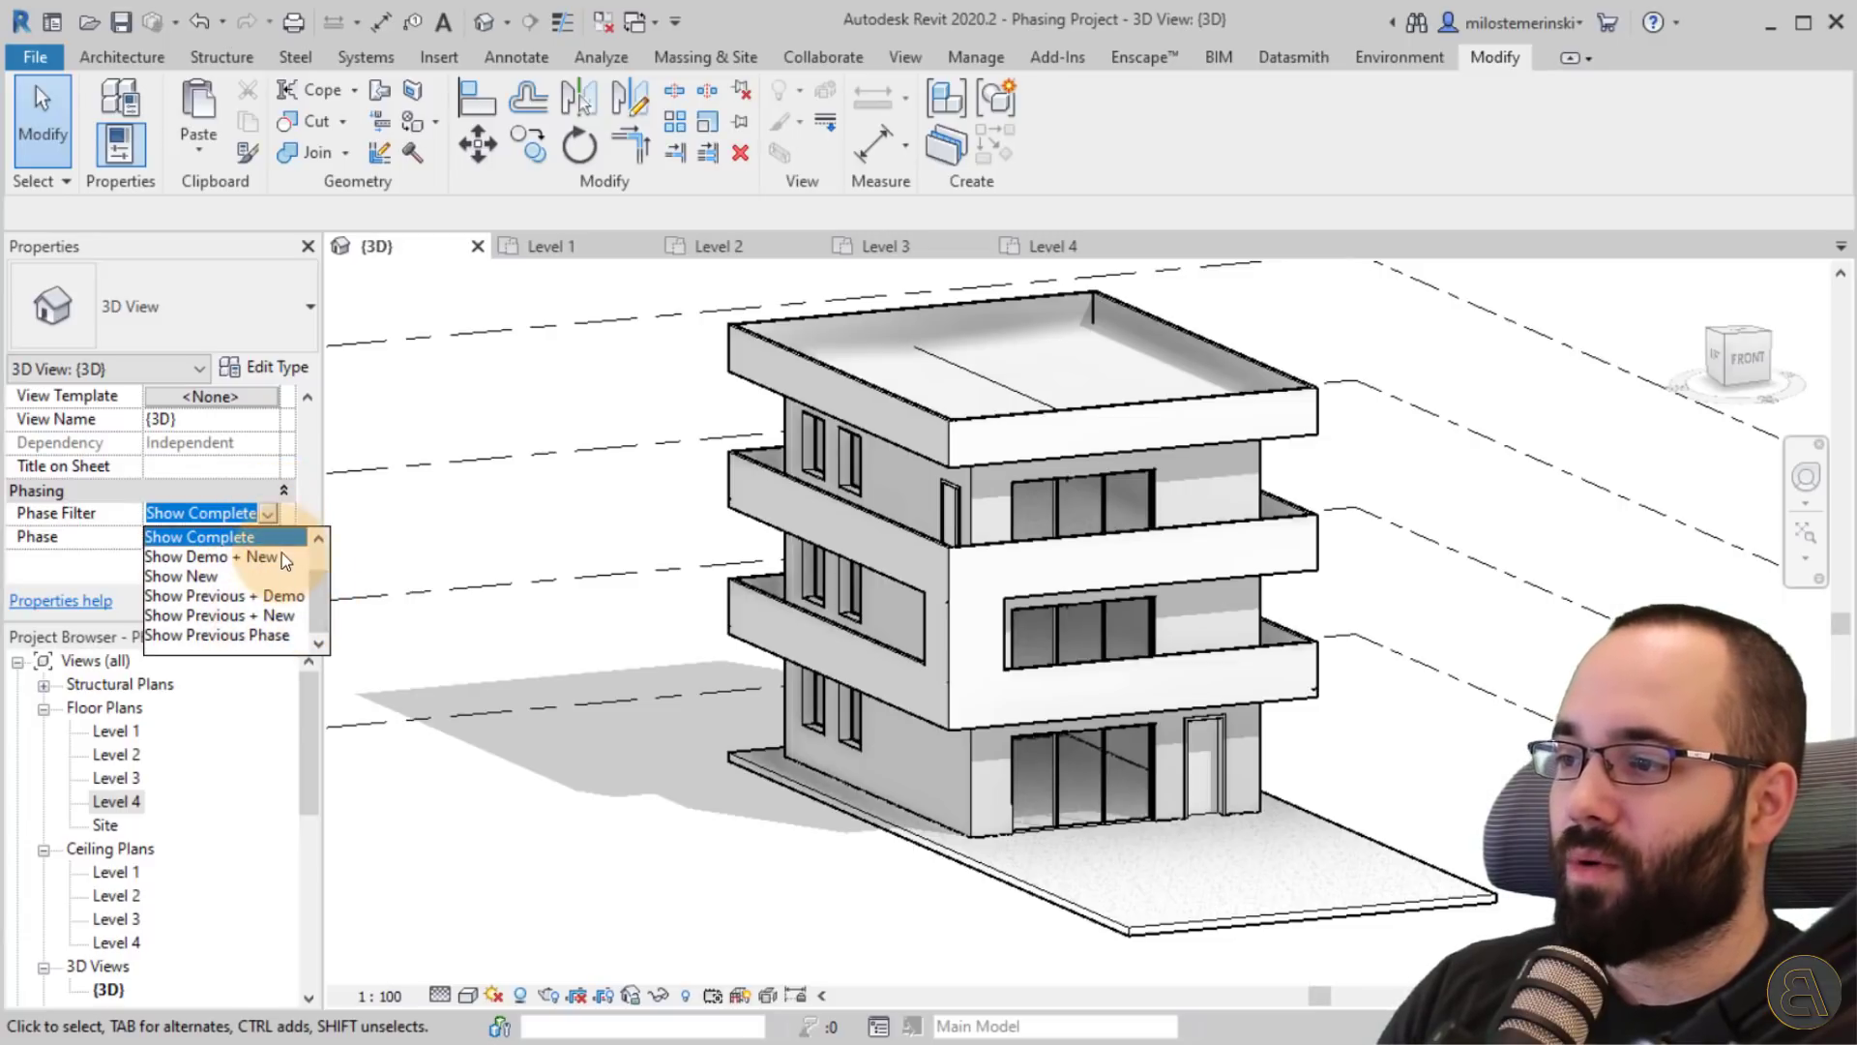
pyautogui.click(269, 518)
pyautogui.click(273, 543)
pyautogui.click(247, 561)
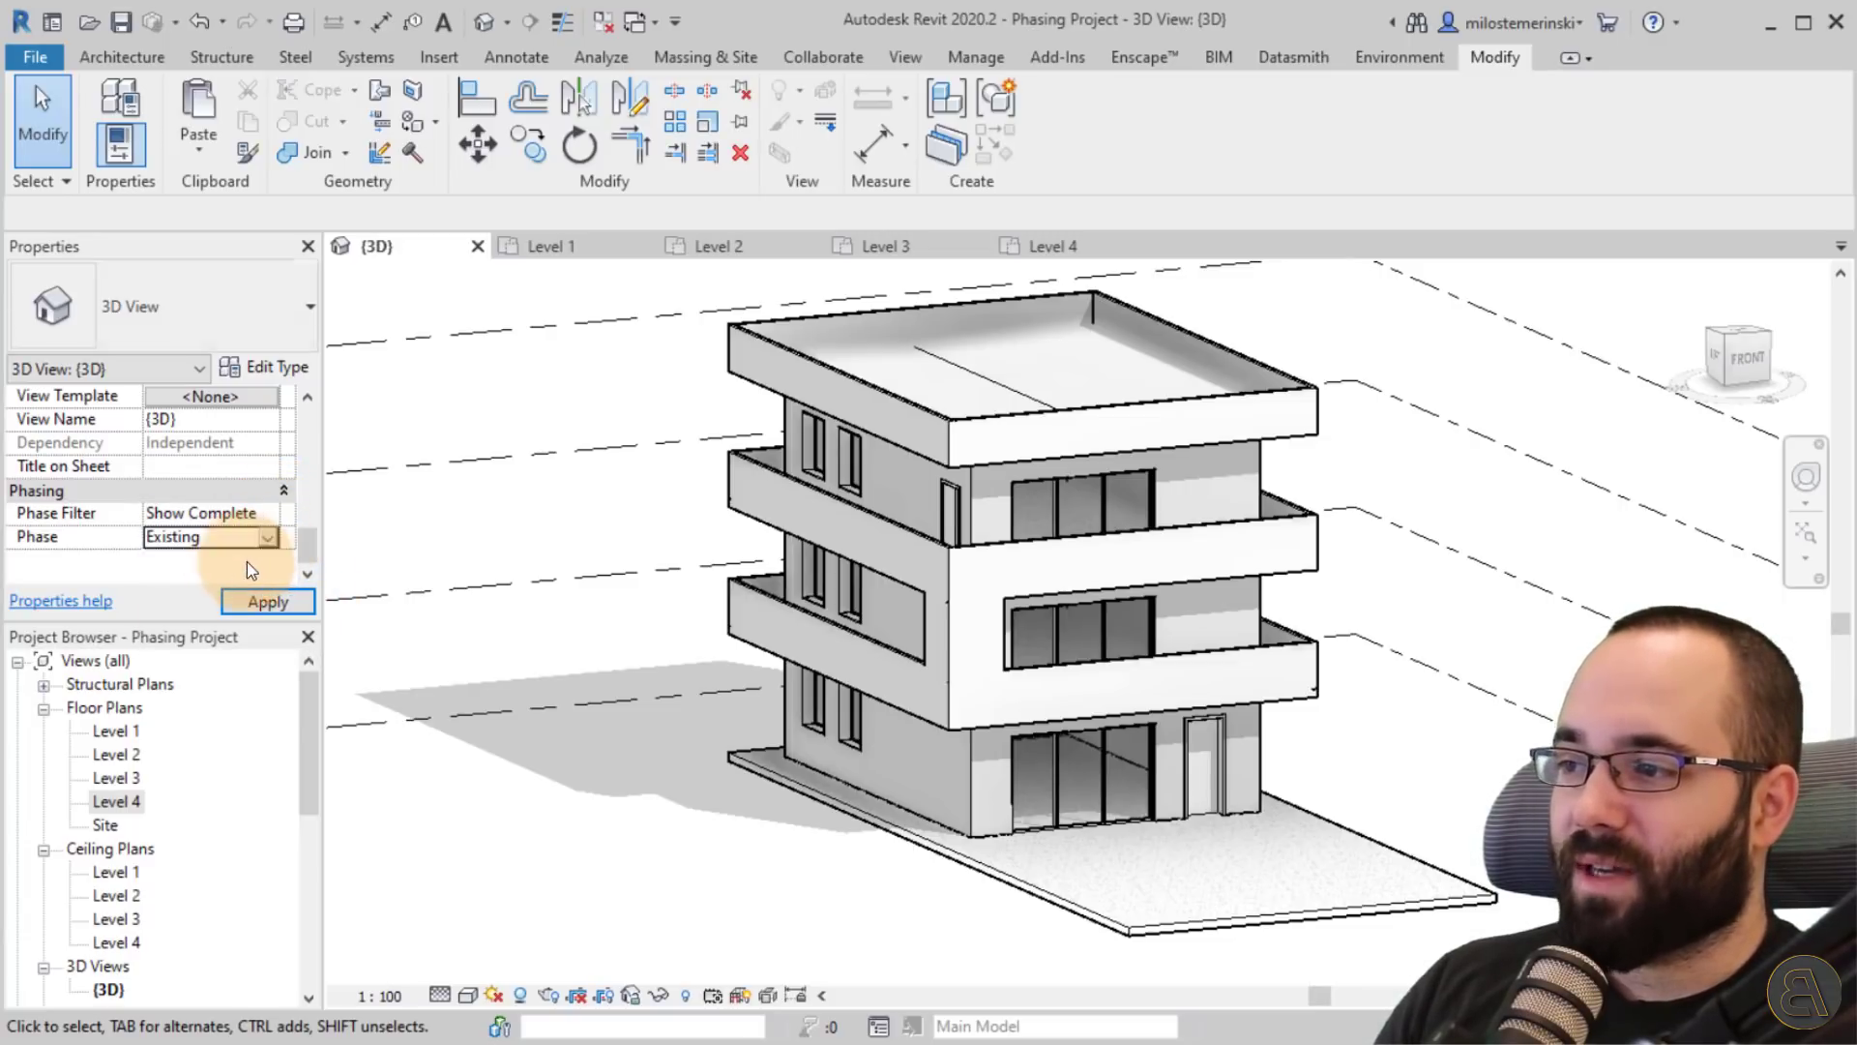
pyautogui.click(268, 602)
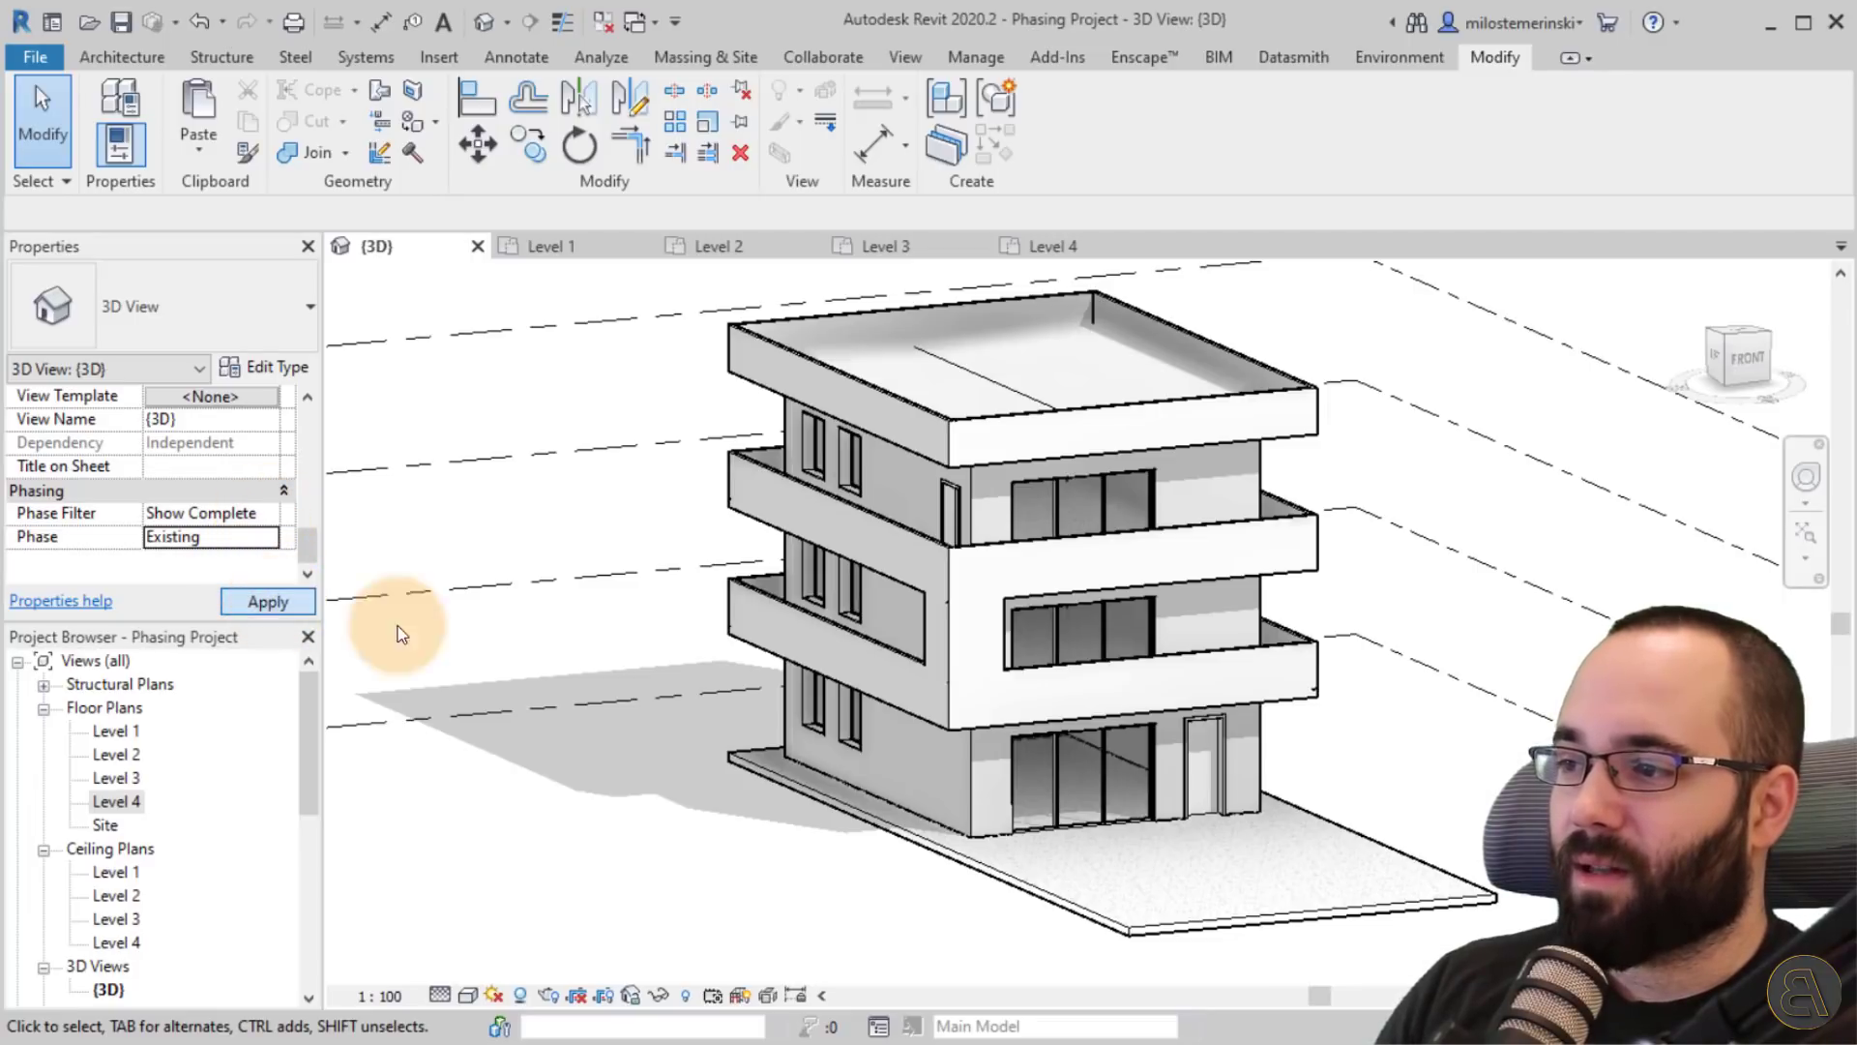
pyautogui.keyDown('shift'); pyautogui.moveTo(735, 834); pyautogui.dragTo(767, 892, button='middle'); pyautogui.keyUp('shift')
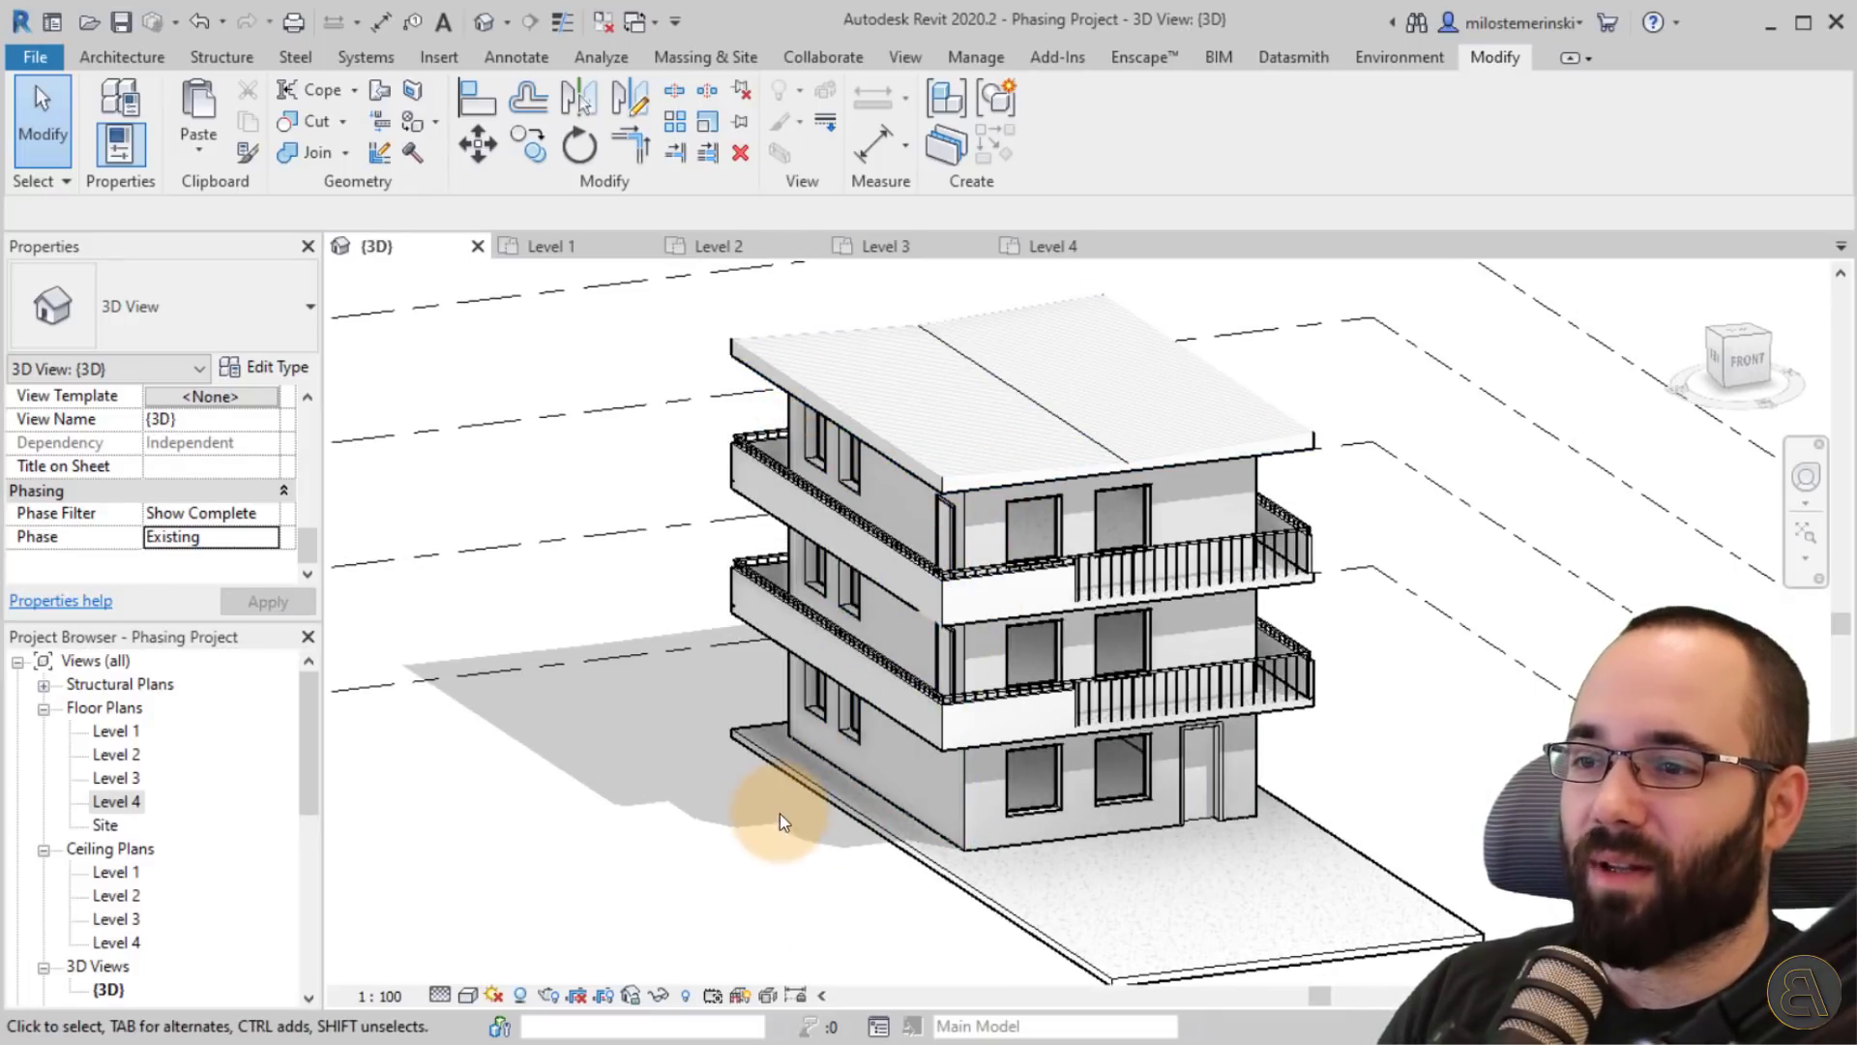
pyautogui.keyDown('shift'); pyautogui.moveTo(787, 816); pyautogui.dragTo(680, 730, button='middle'); pyautogui.keyUp('shift')
# Set the 3D view's phase back to New Construction.
pyautogui.click(273, 540)
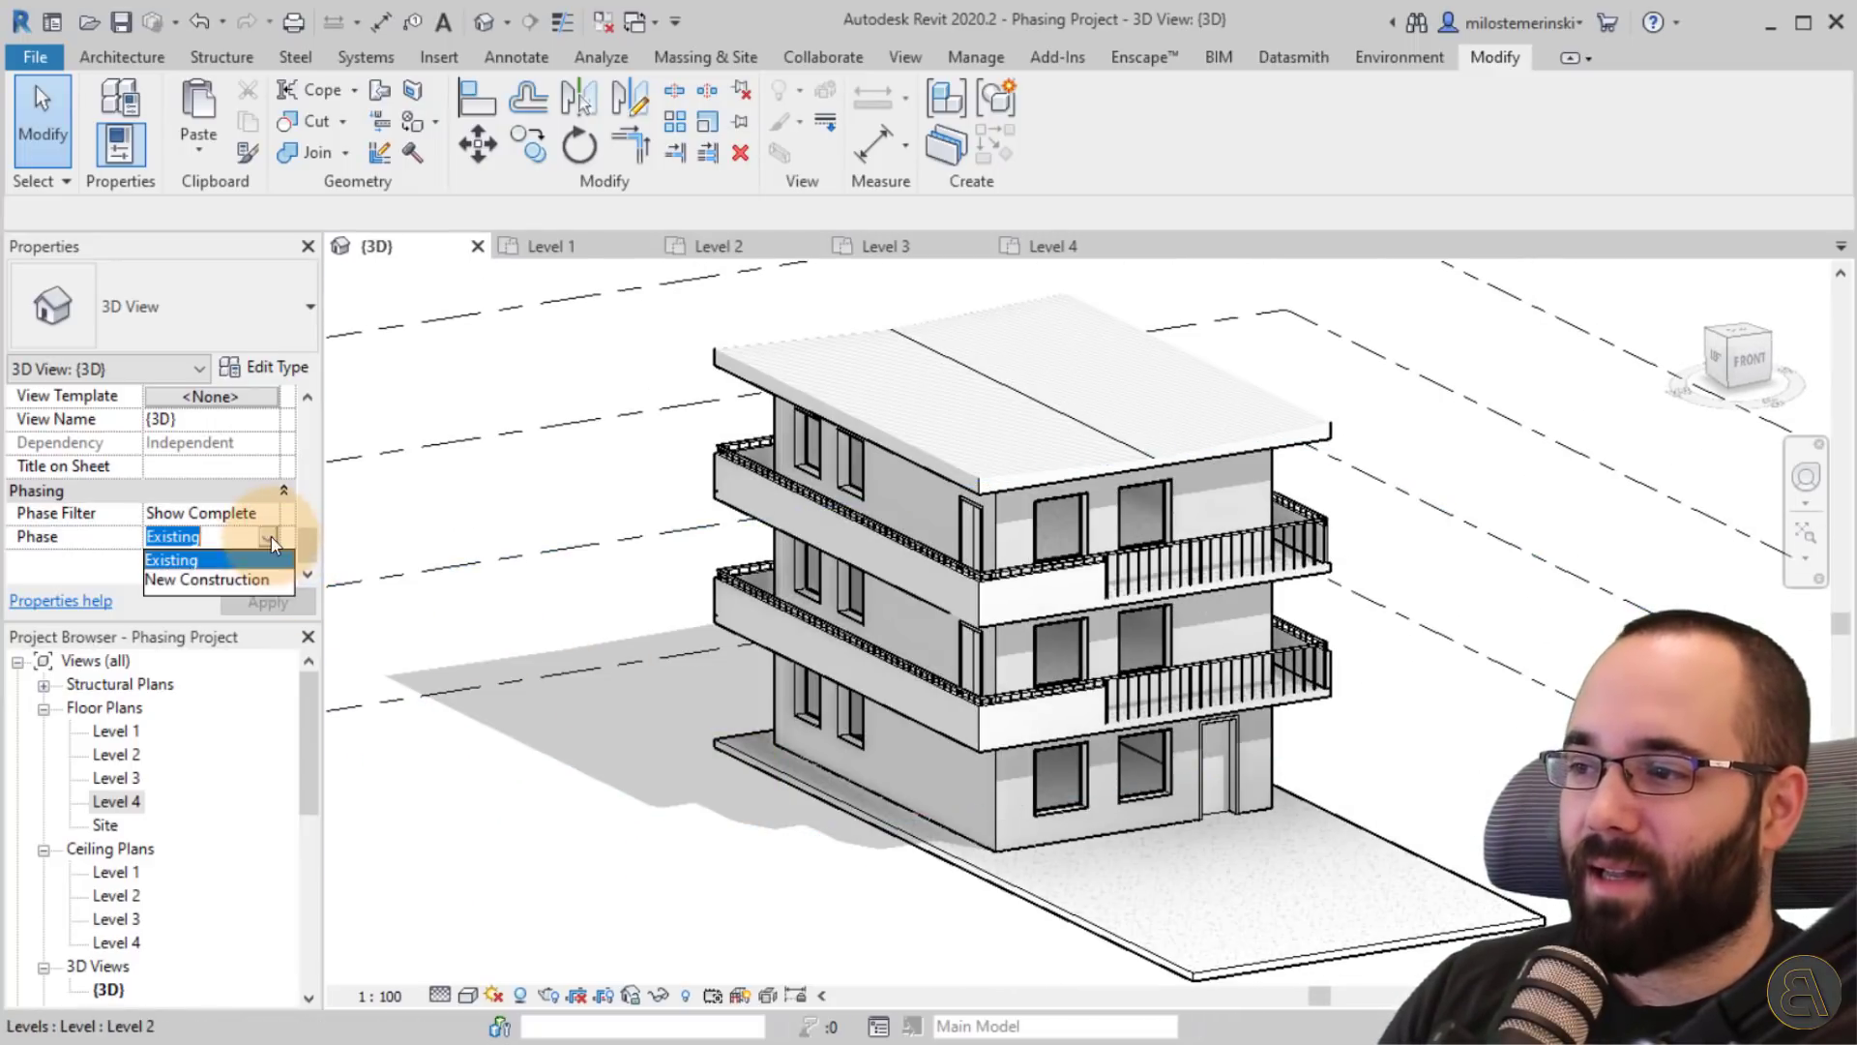
pyautogui.click(230, 580)
pyautogui.keyDown('shift'); pyautogui.moveTo(828, 899); pyautogui.dragTo(748, 854, button='middle'); pyautogui.keyUp('shift')
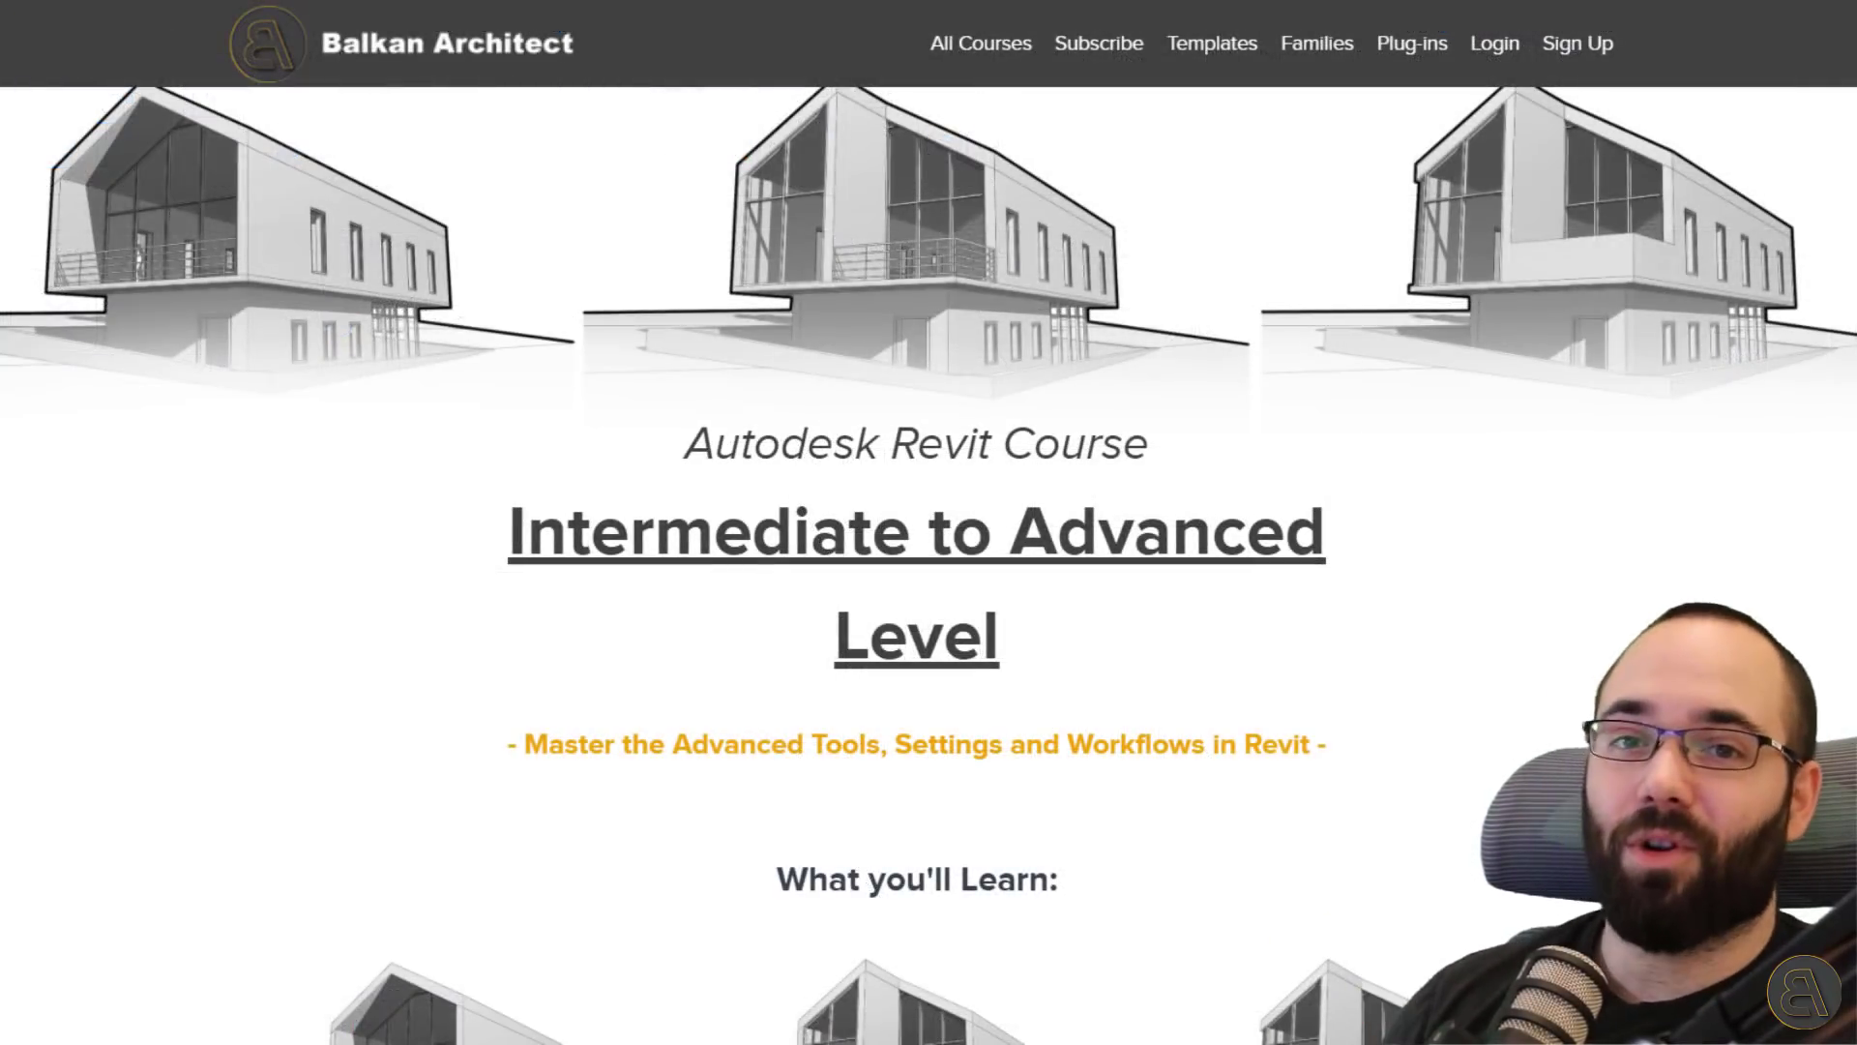
# Examine the chapter descriptions on the Balkan Architect web page for the Intermediate to Advanced Level Revit course.
pyautogui.scroll(-8, 928, 561)
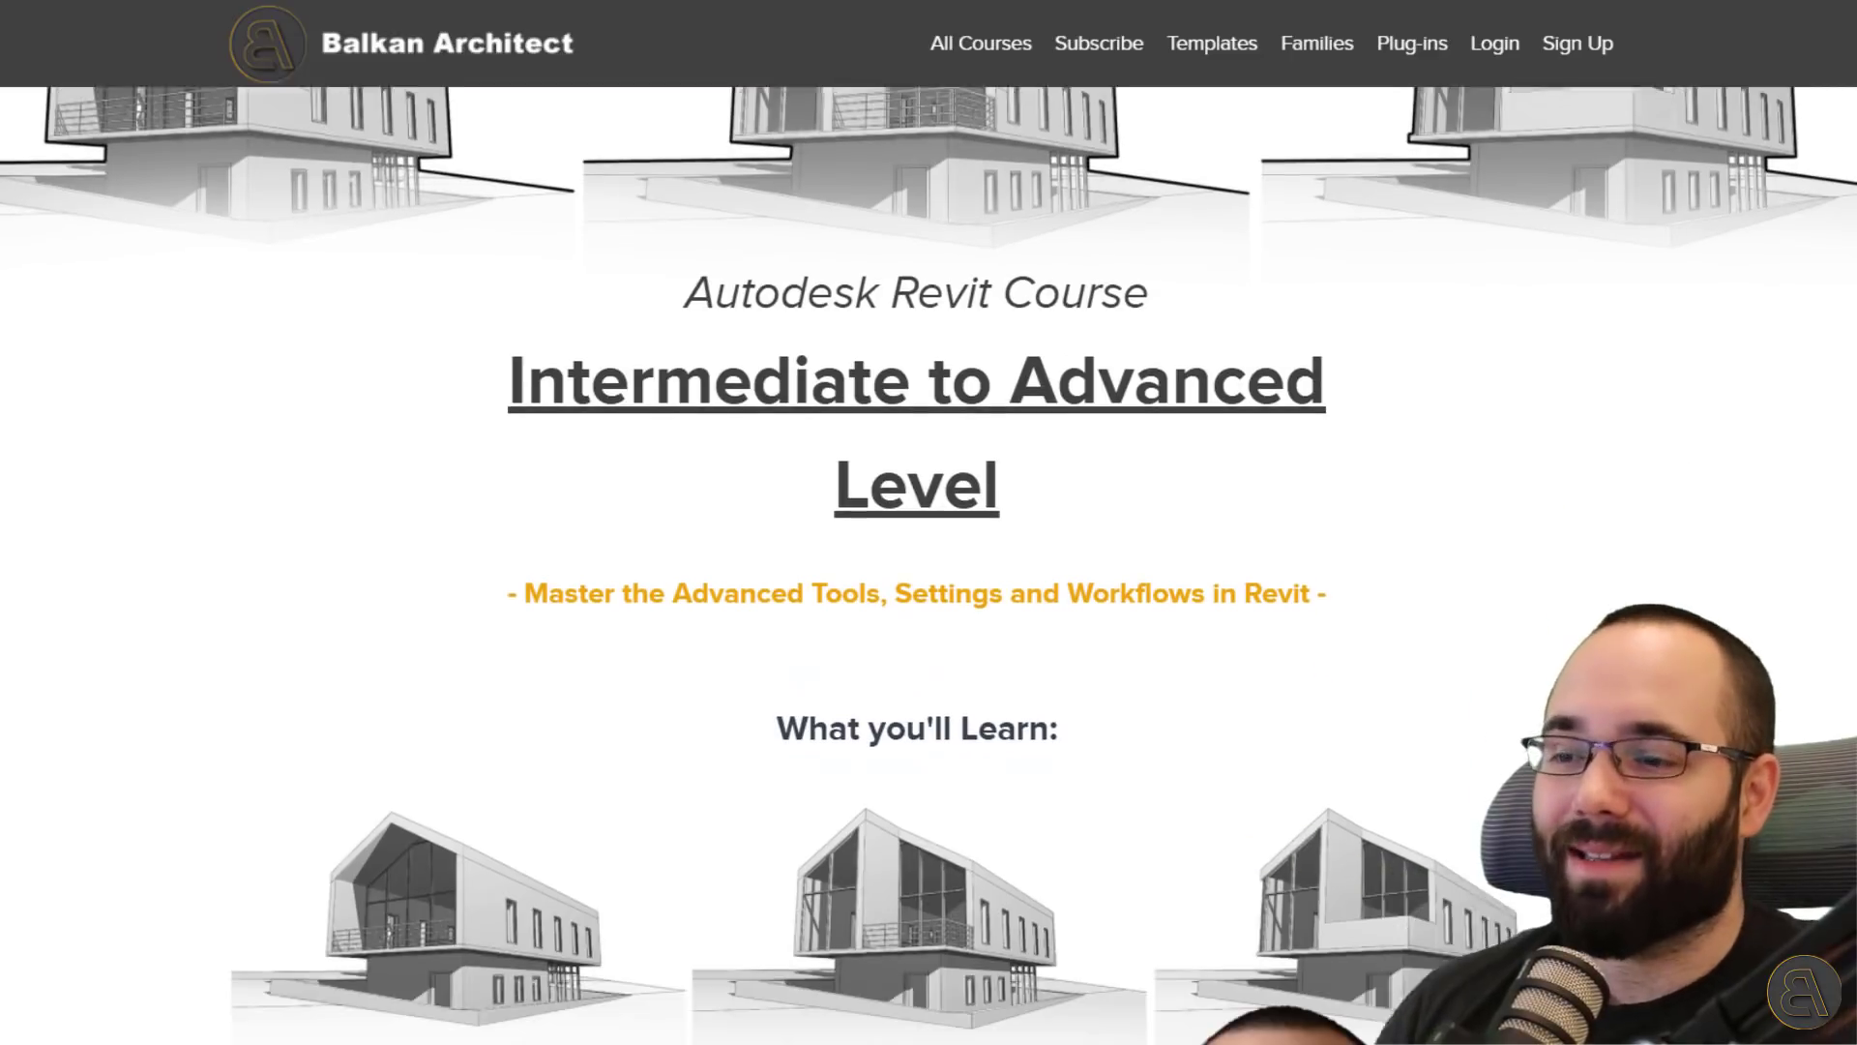
pyautogui.scroll(-12, 929, 561)
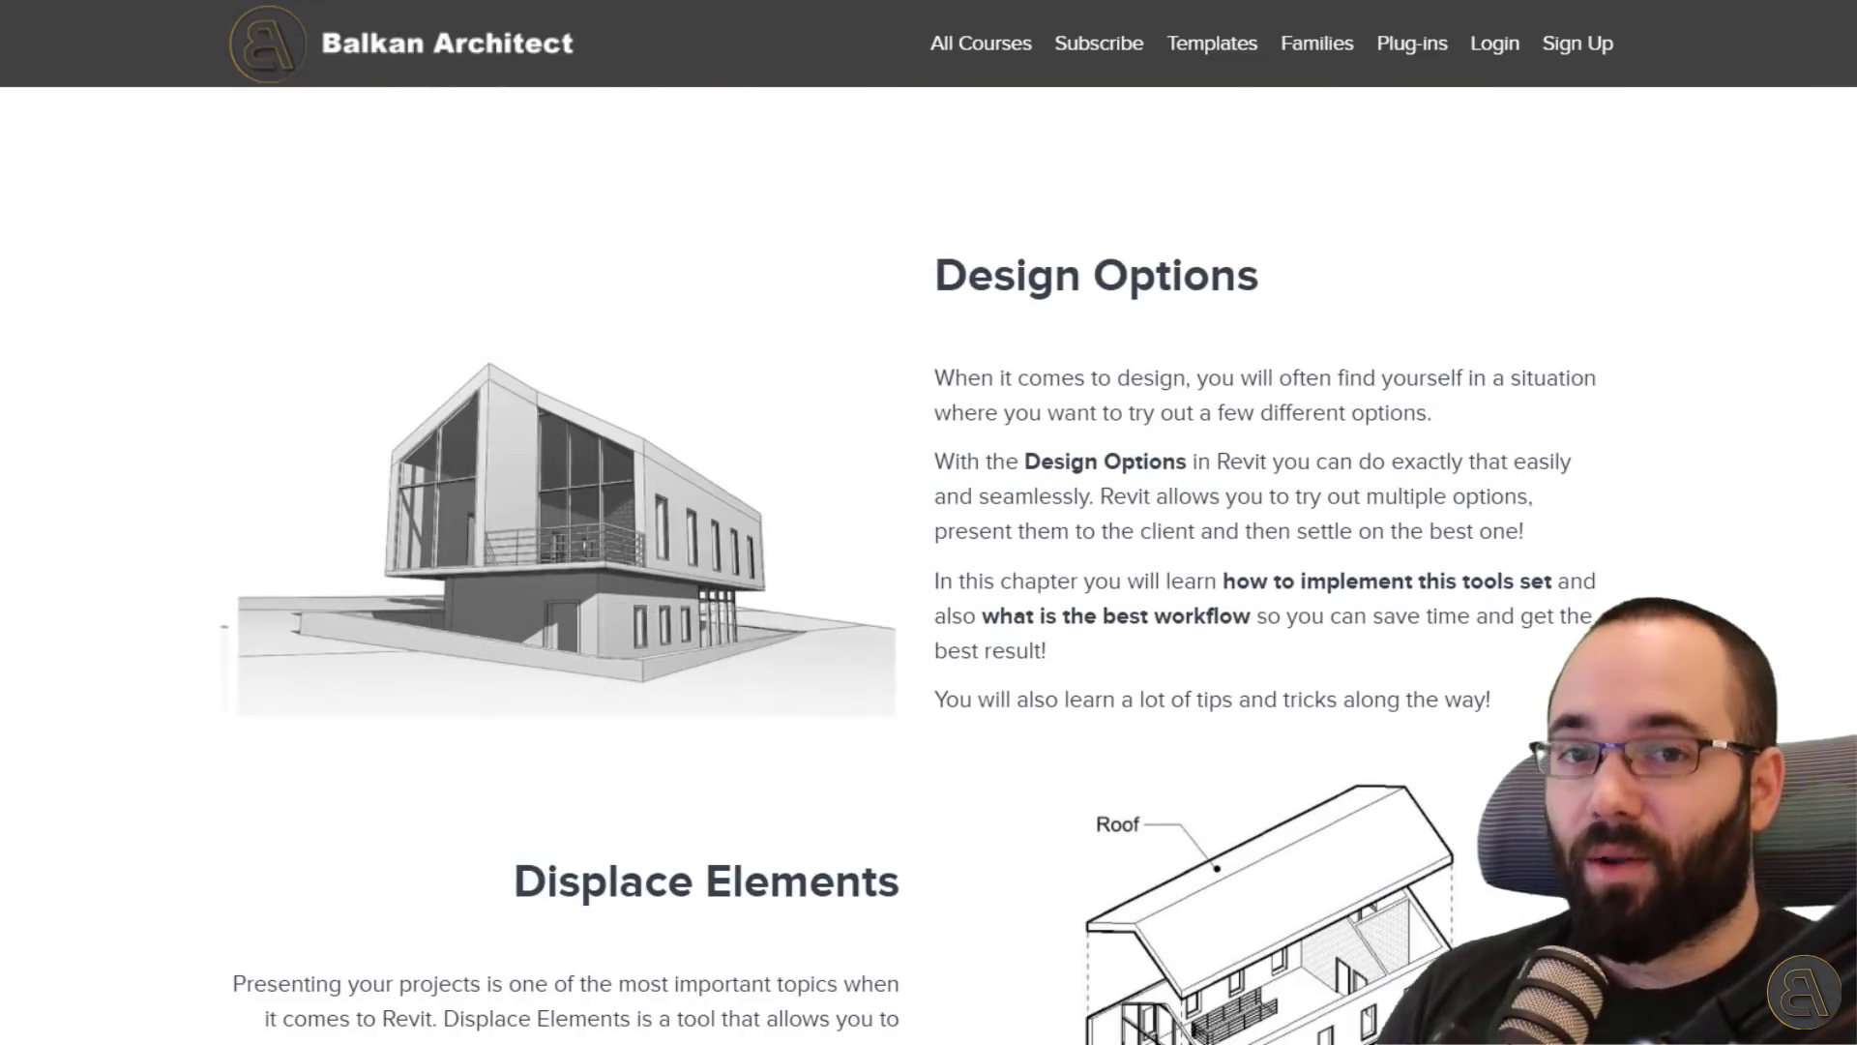
pyautogui.scroll(-6, 929, 561)
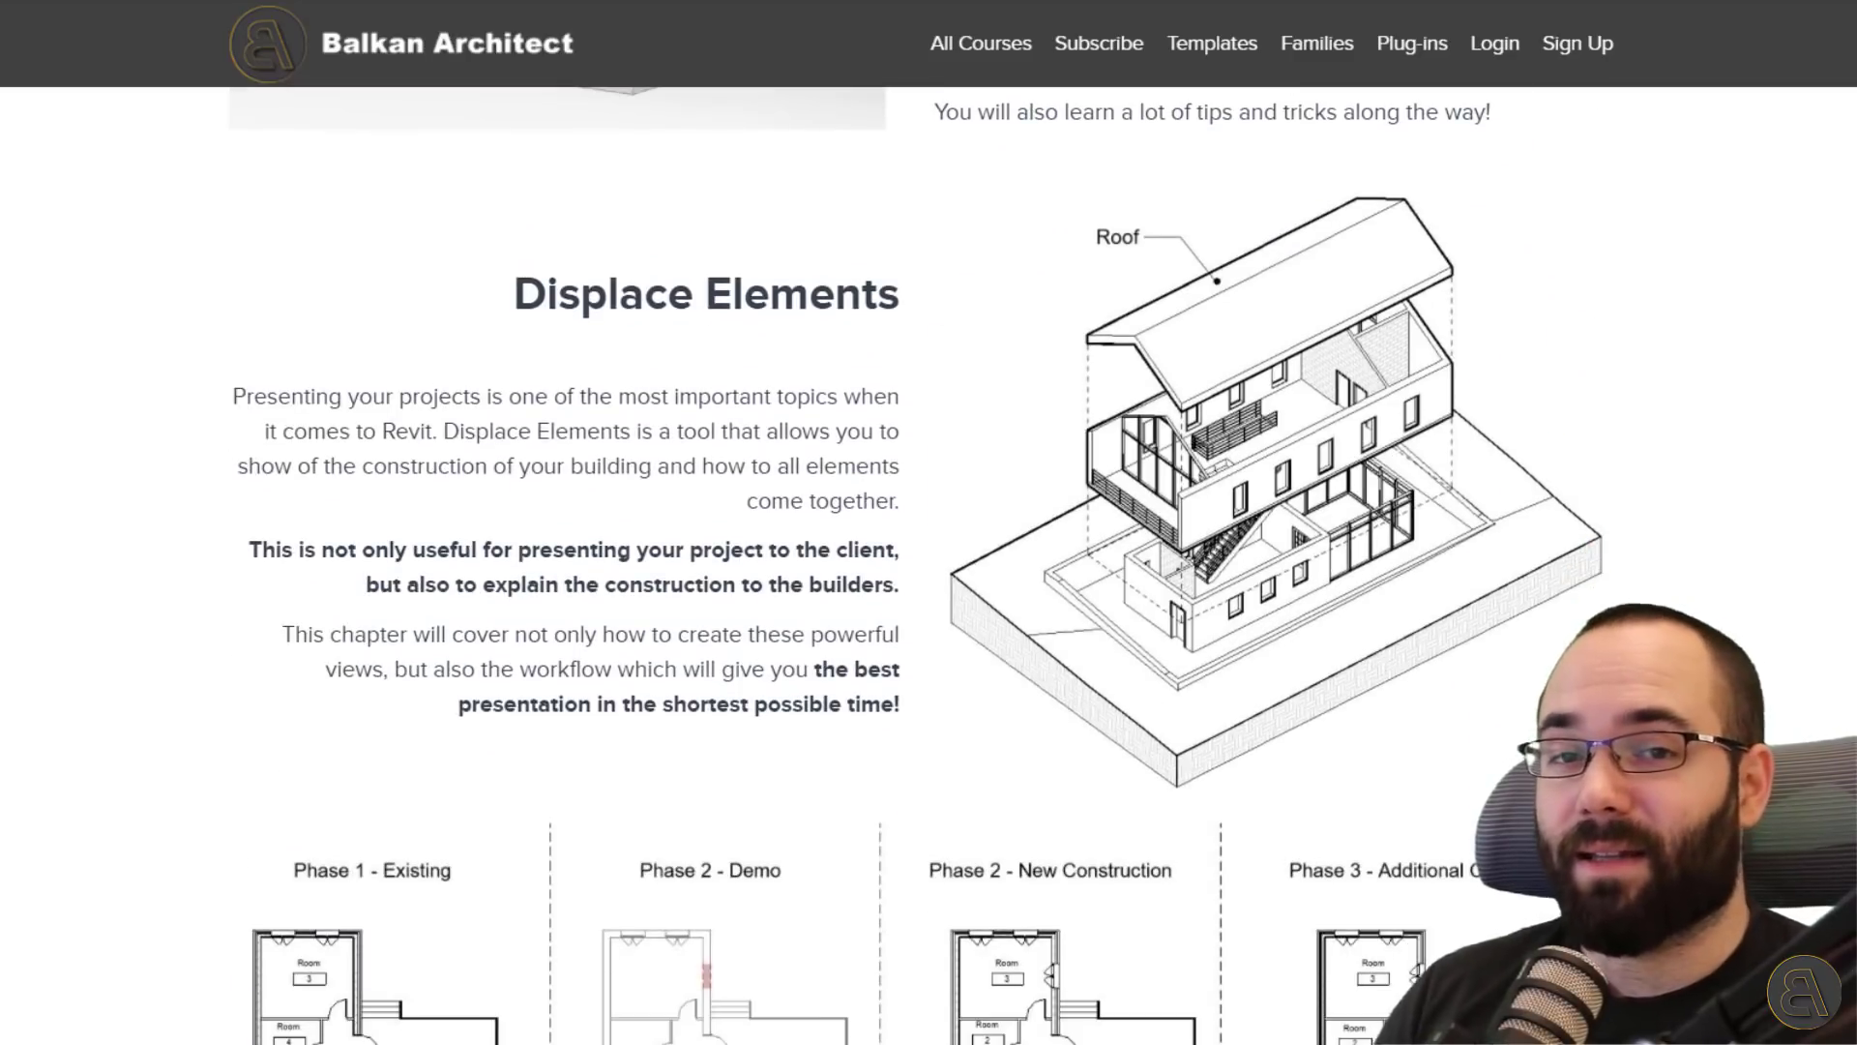
pyautogui.scroll(-9, 929, 561)
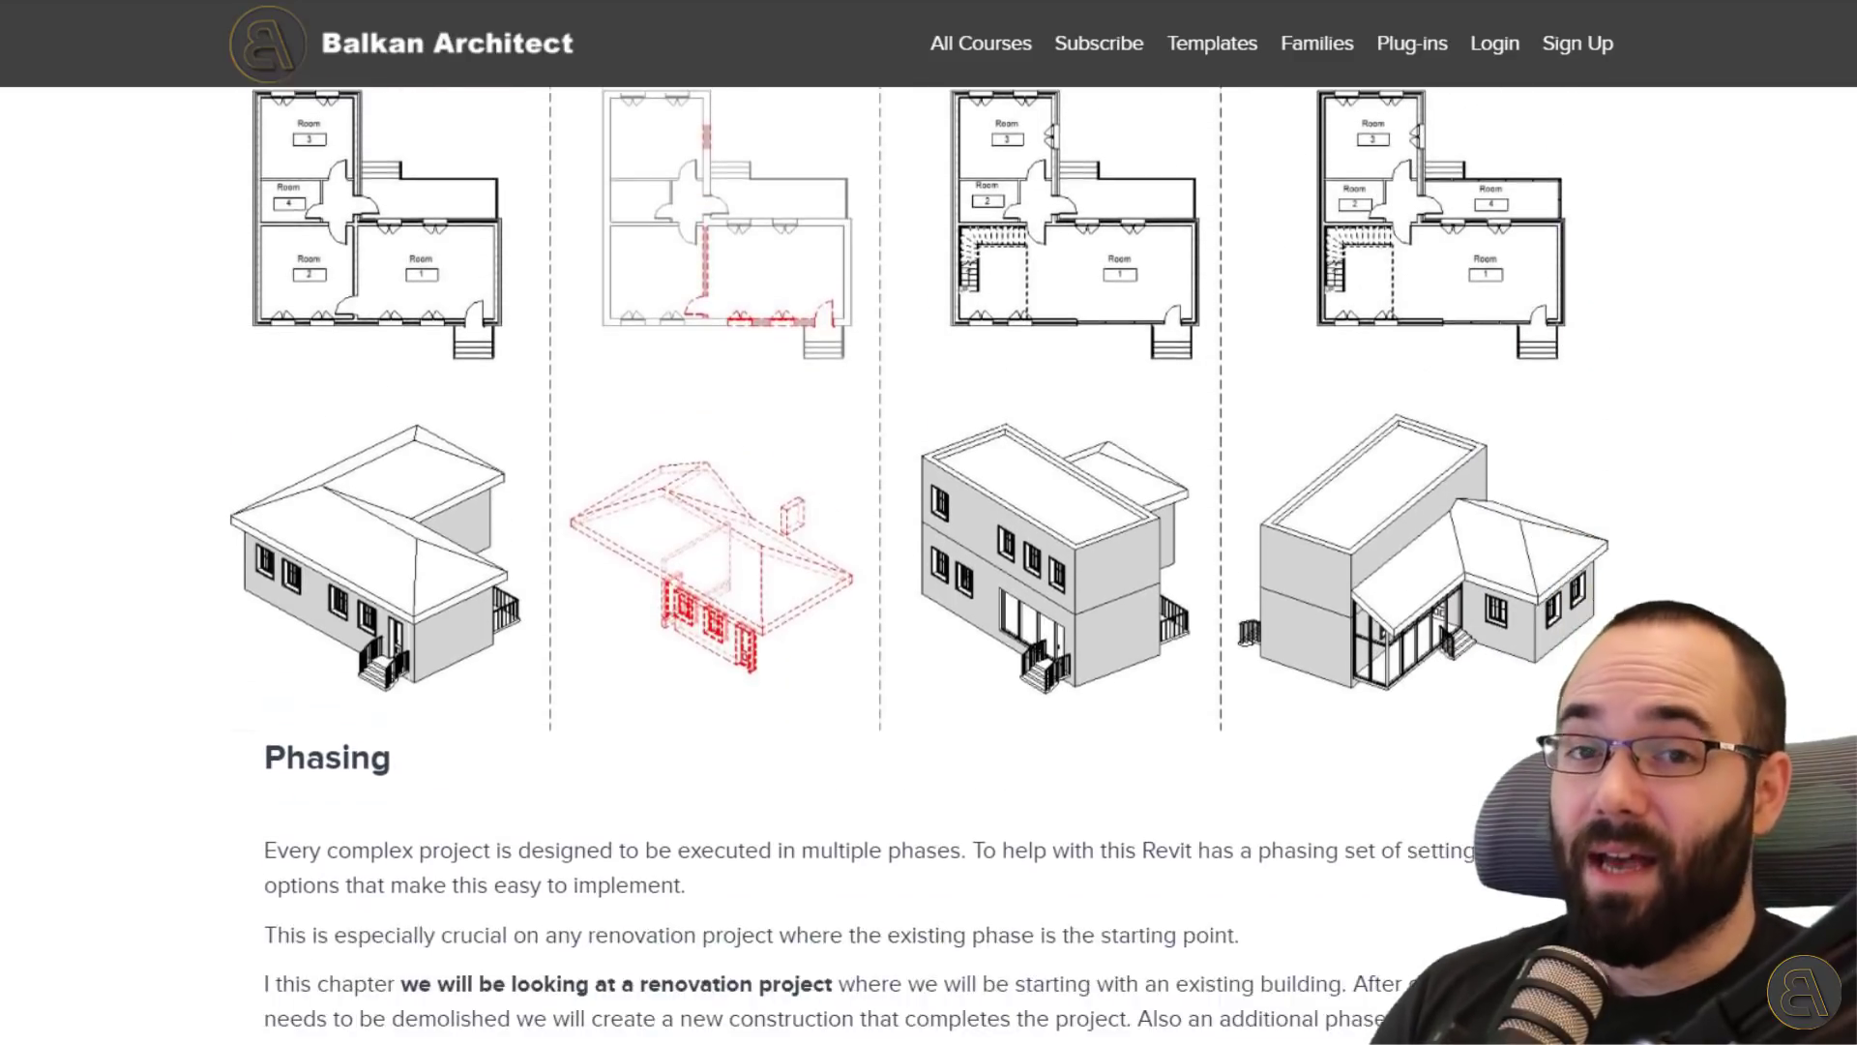
pyautogui.scroll(-17, 929, 561)
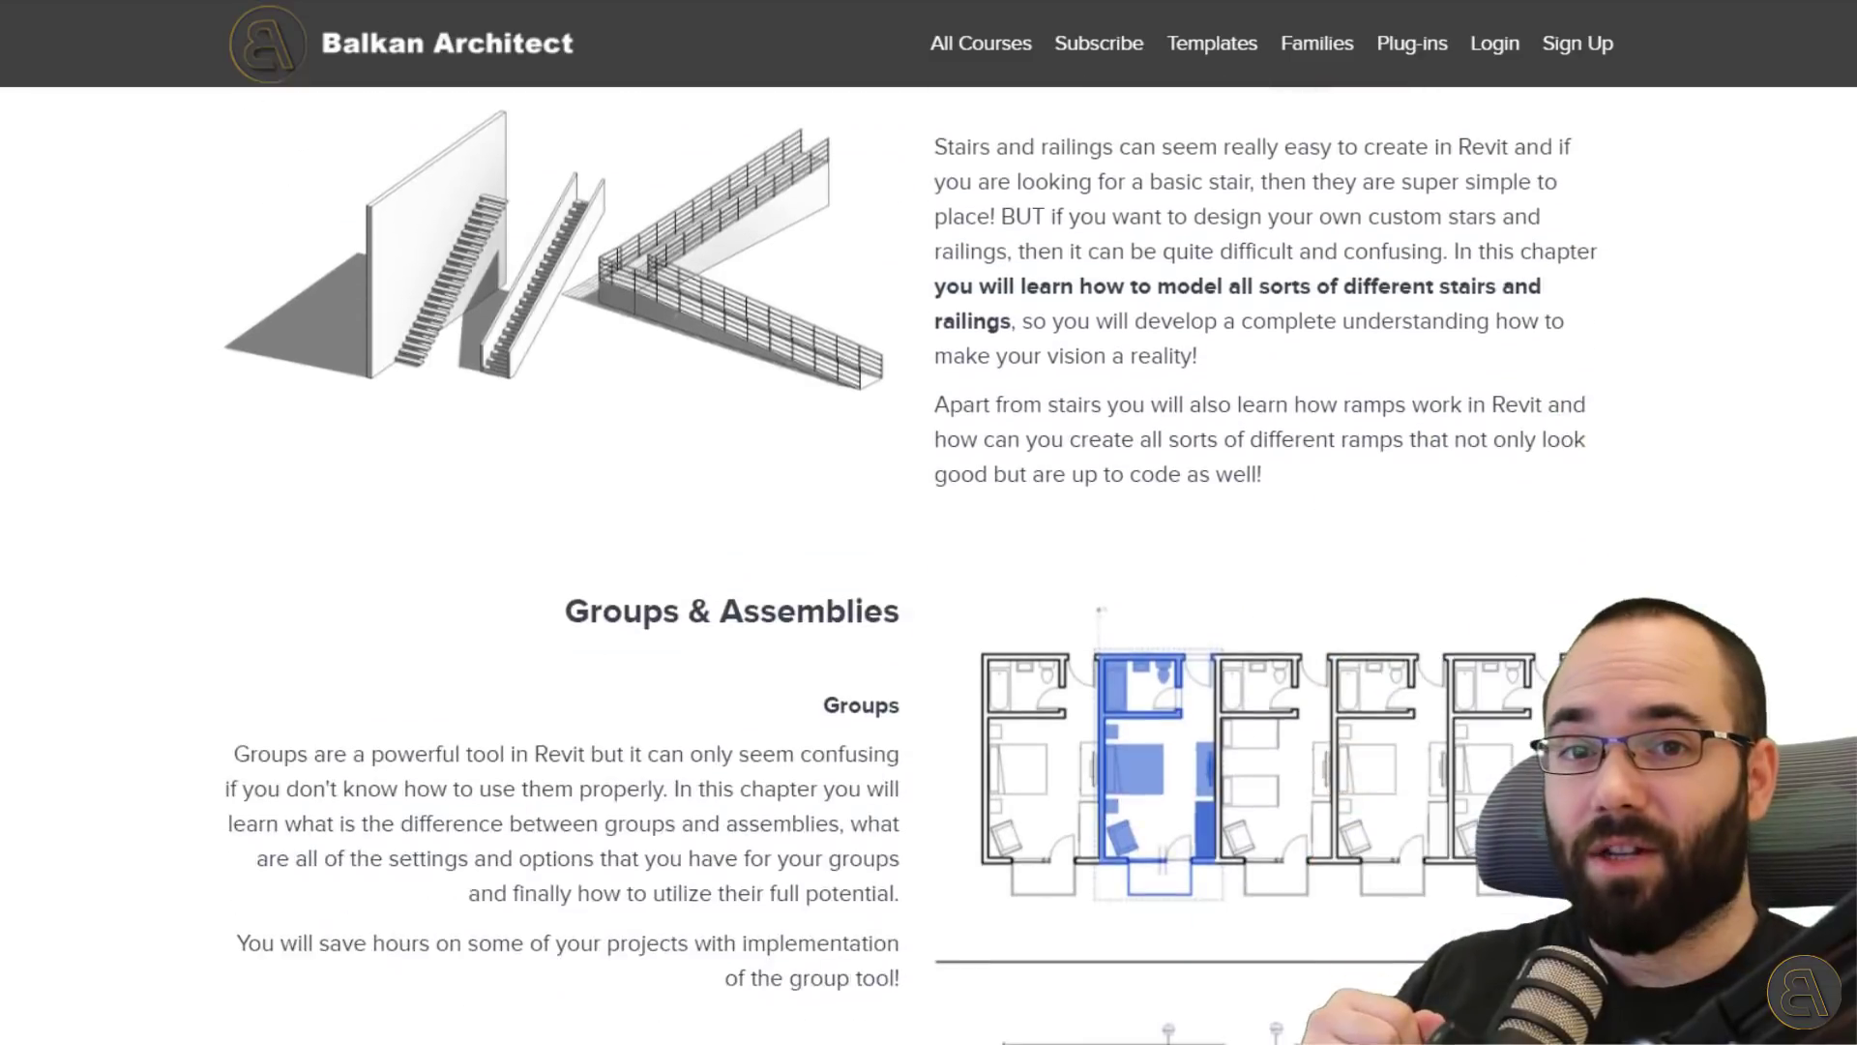
pyautogui.scroll(-15, 929, 561)
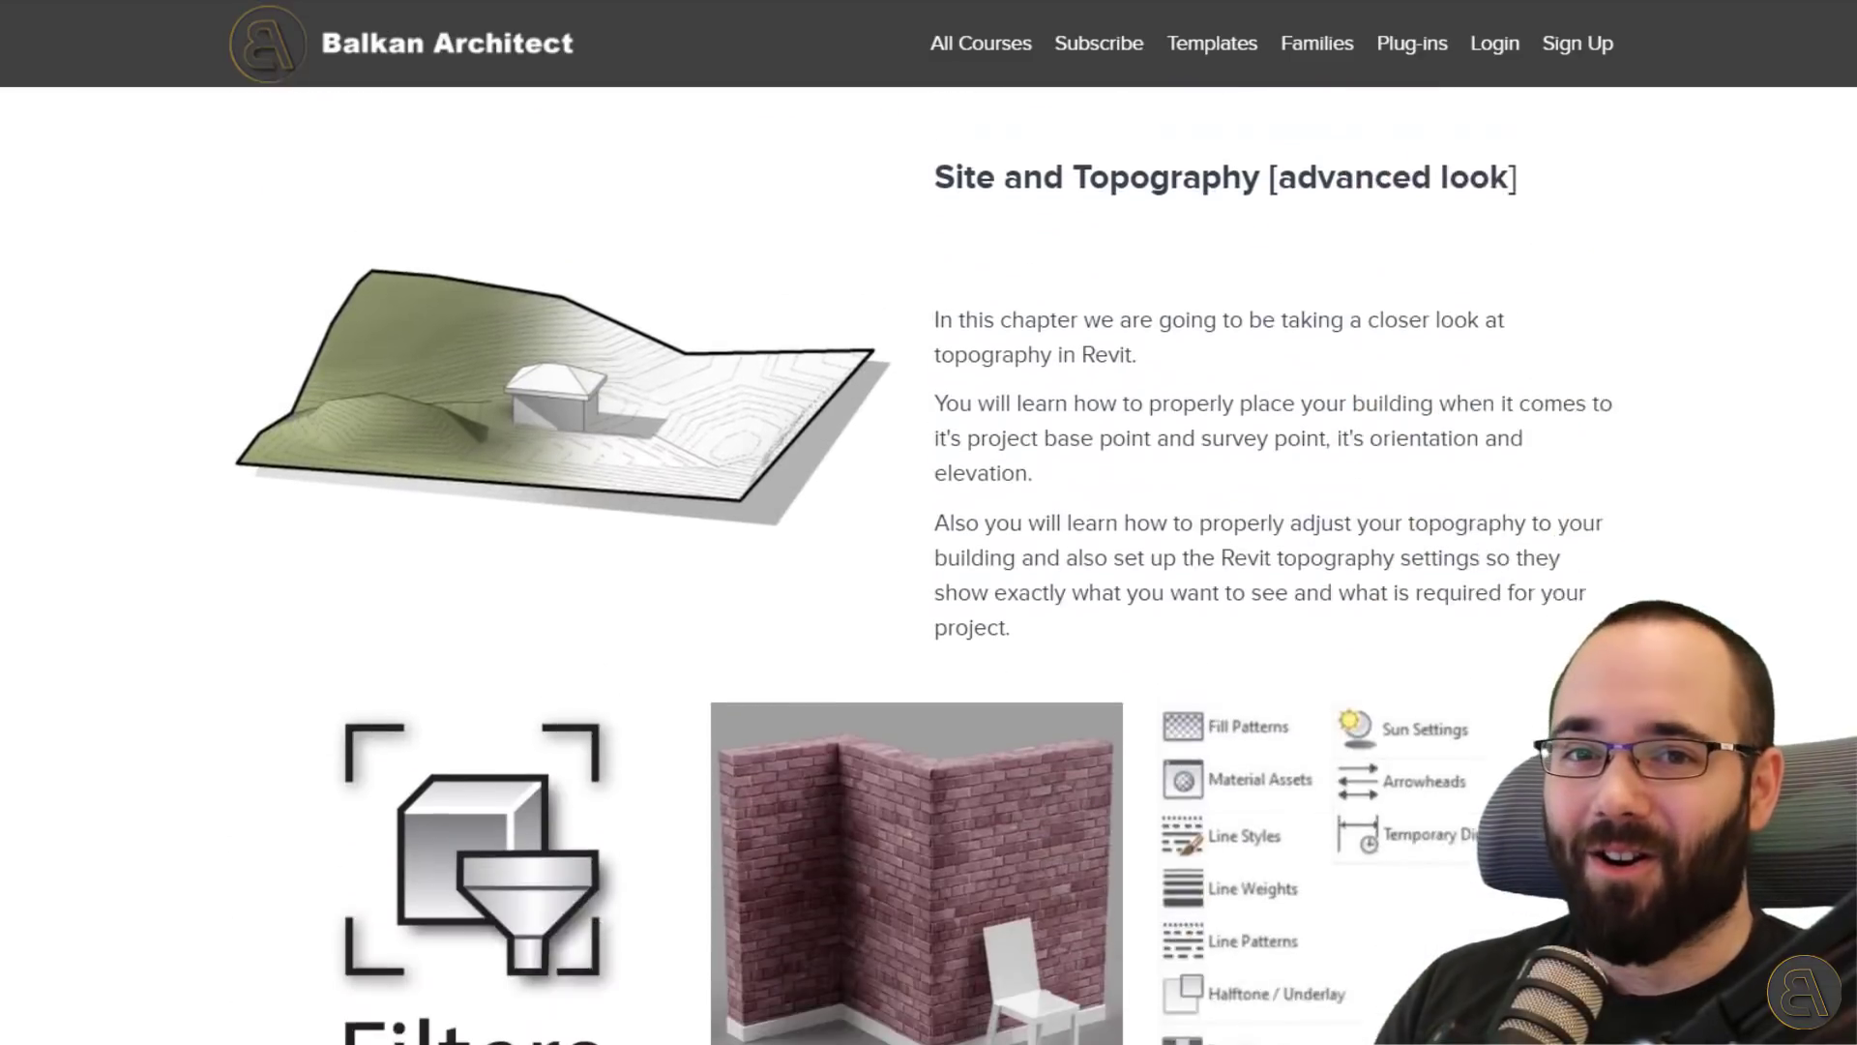
pyautogui.scroll(-4, 929, 561)
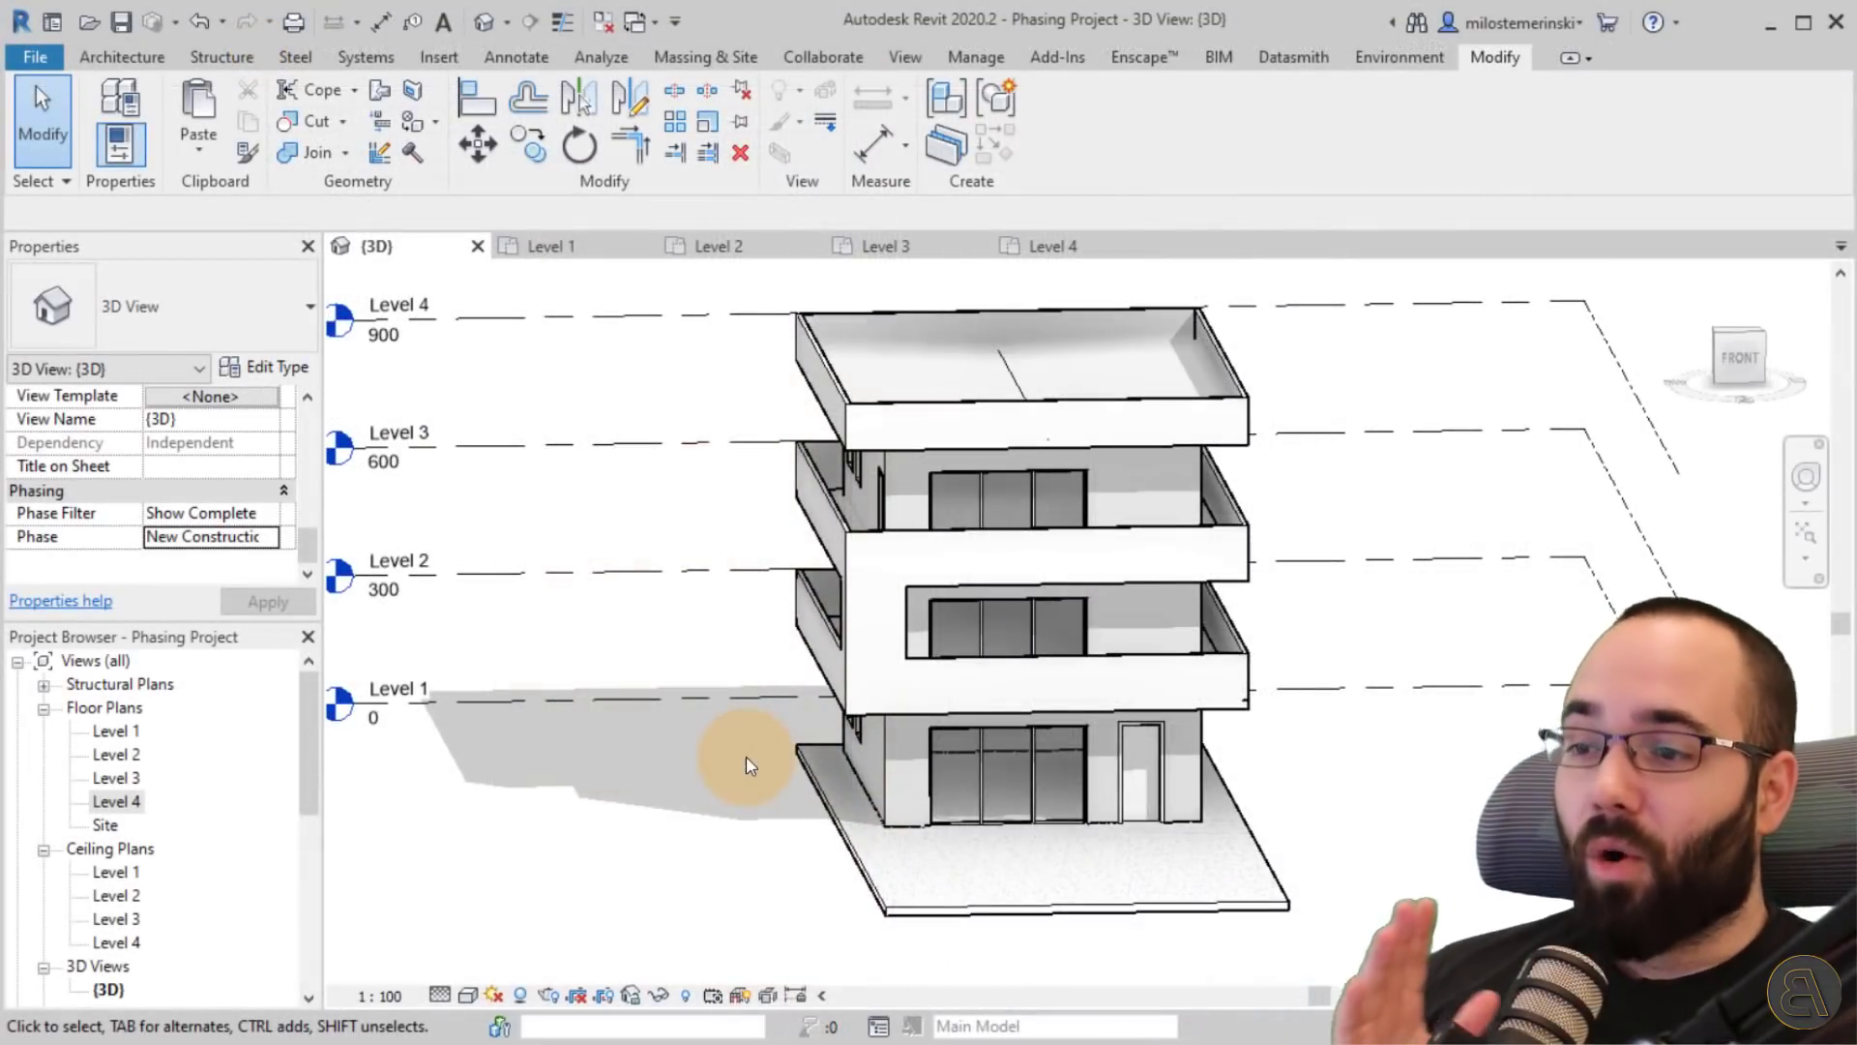